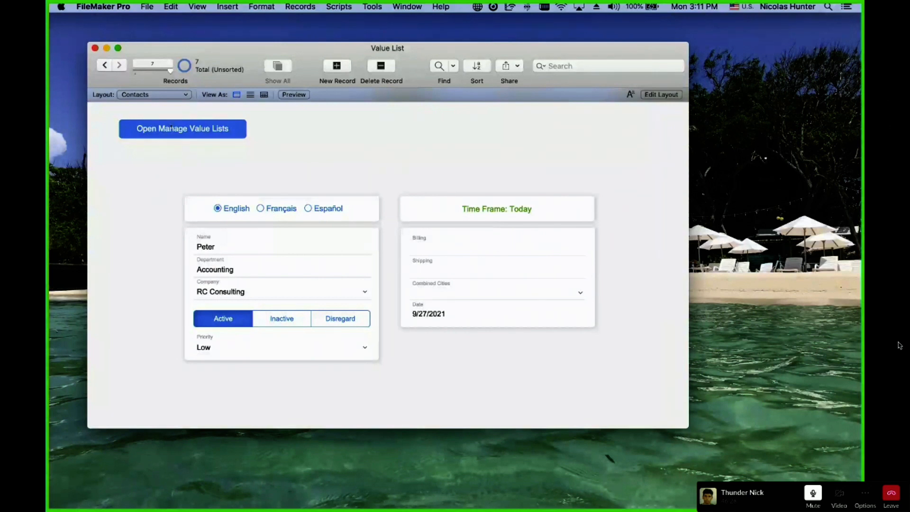
Switch to the Contact List layout, then move the window up-left and enlarge it.
left_click(160, 96)
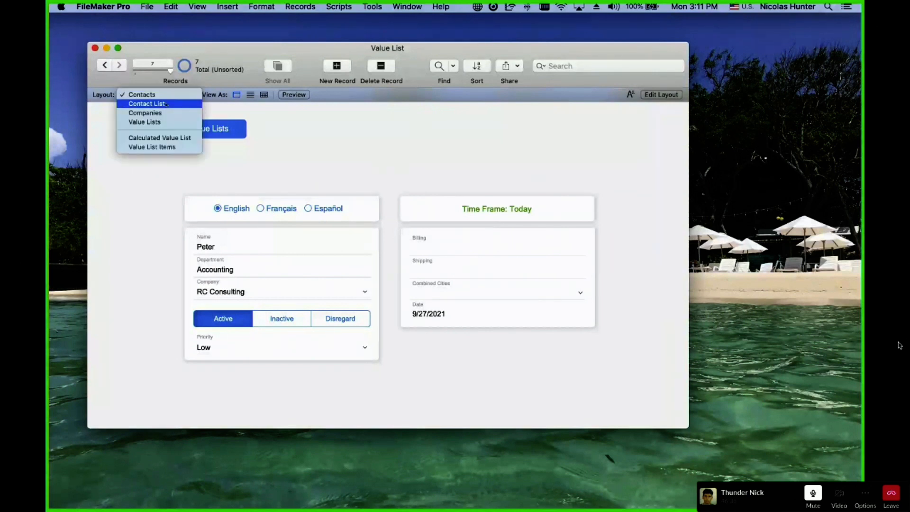
left_click(158, 104)
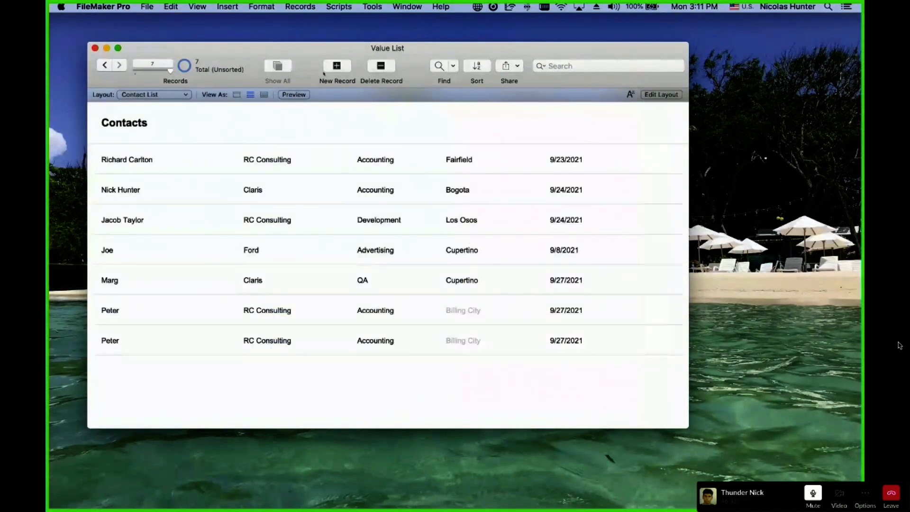
left_click_drag(317, 53, 299, 38)
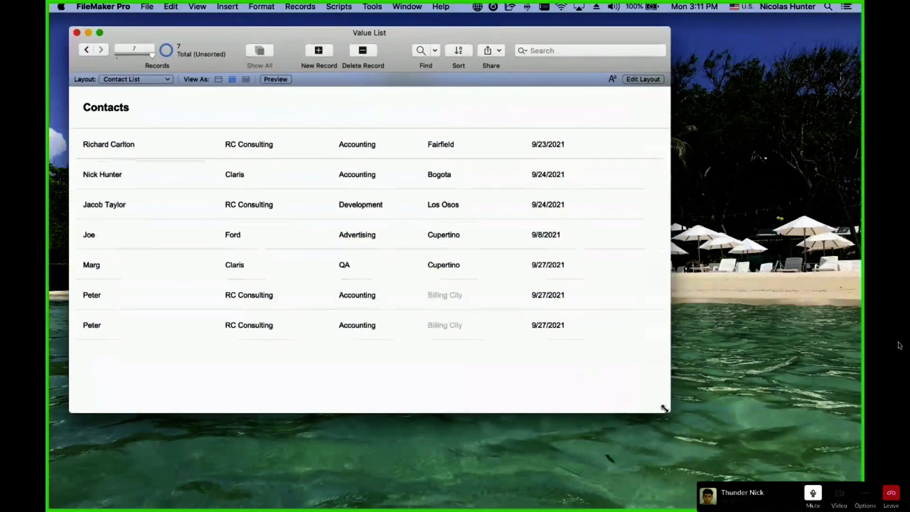
left_click_drag(665, 409, 729, 458)
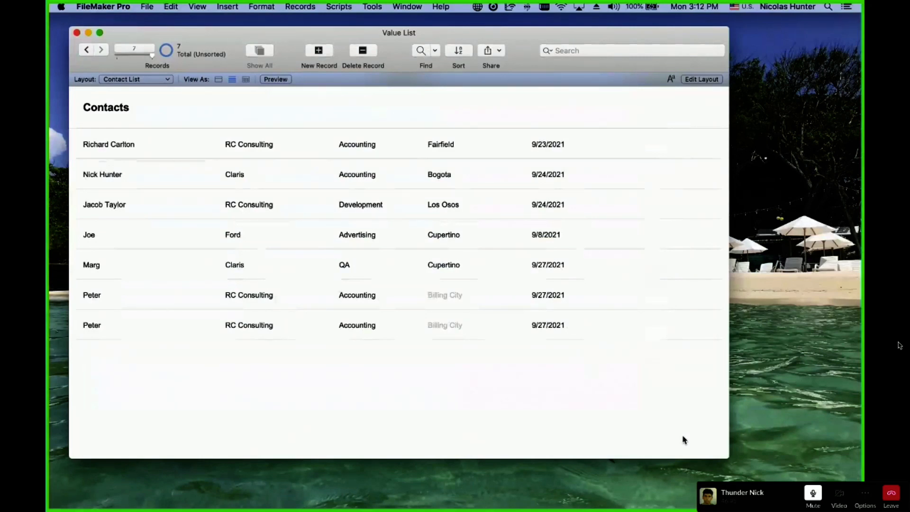
key("super+l")
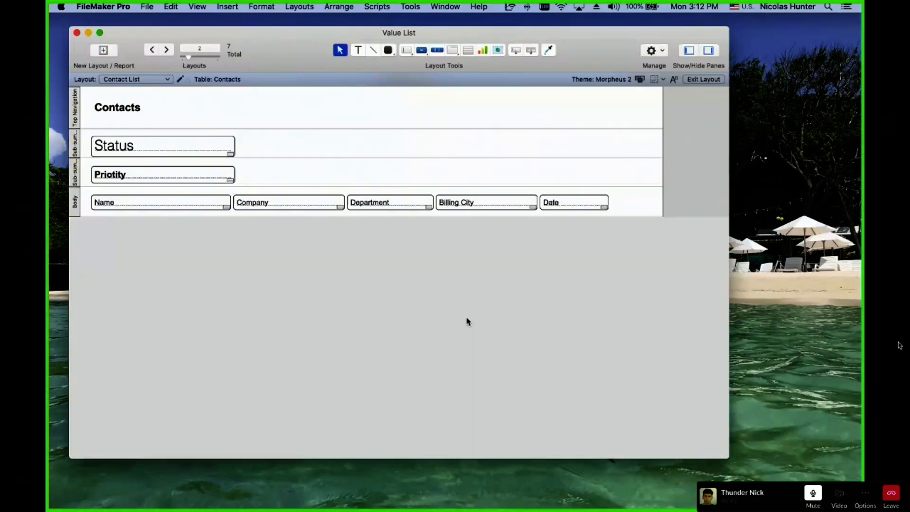
left_click(205, 144)
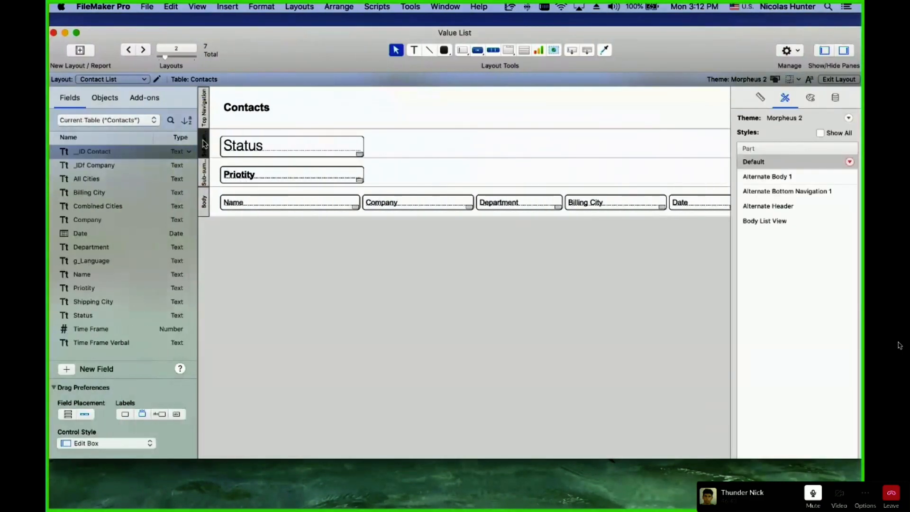
double_click(204, 147)
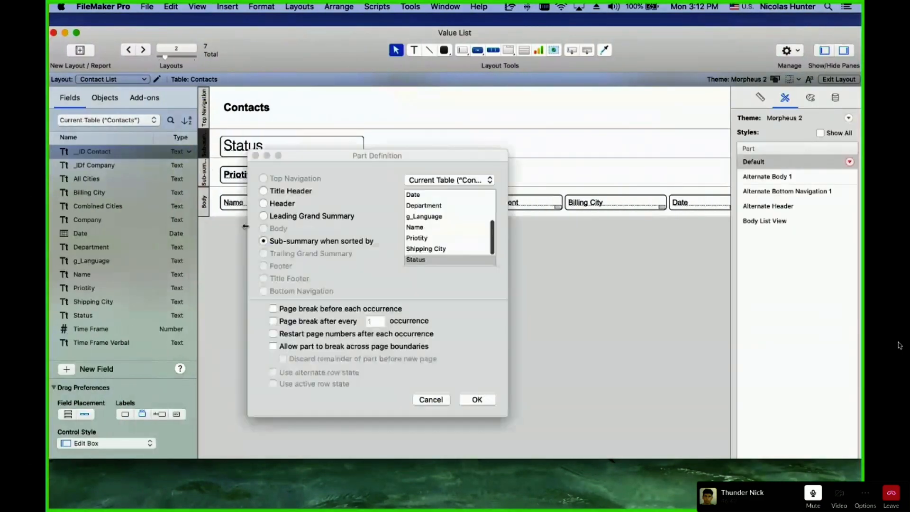
key("Escape")
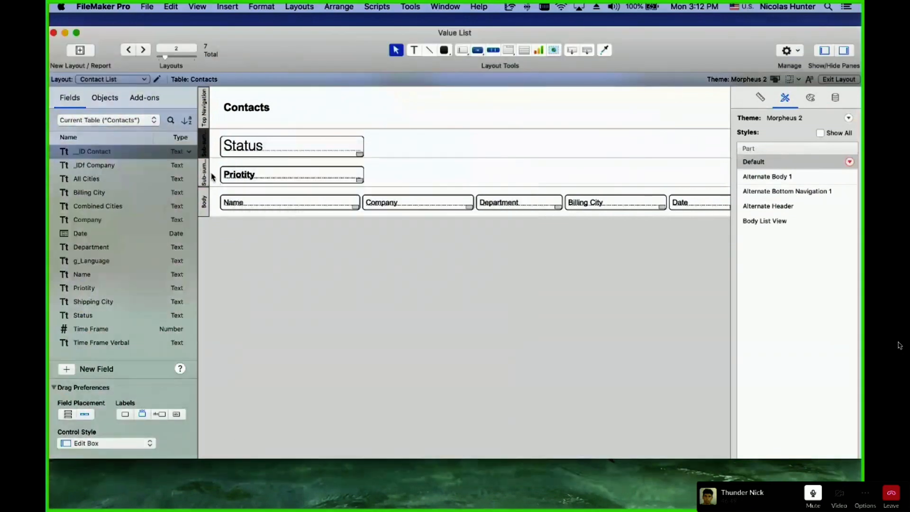
double_click(206, 174)
key("Escape")
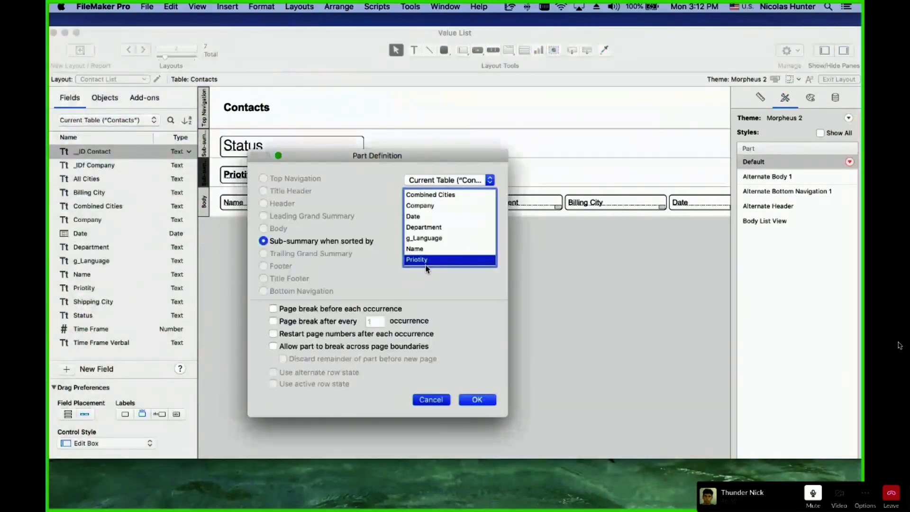
left_click(308, 267)
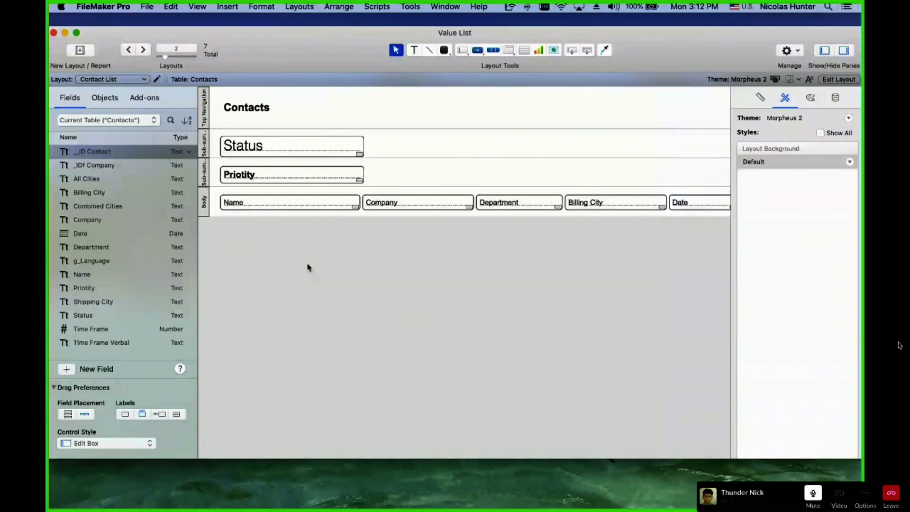
key("super+b")
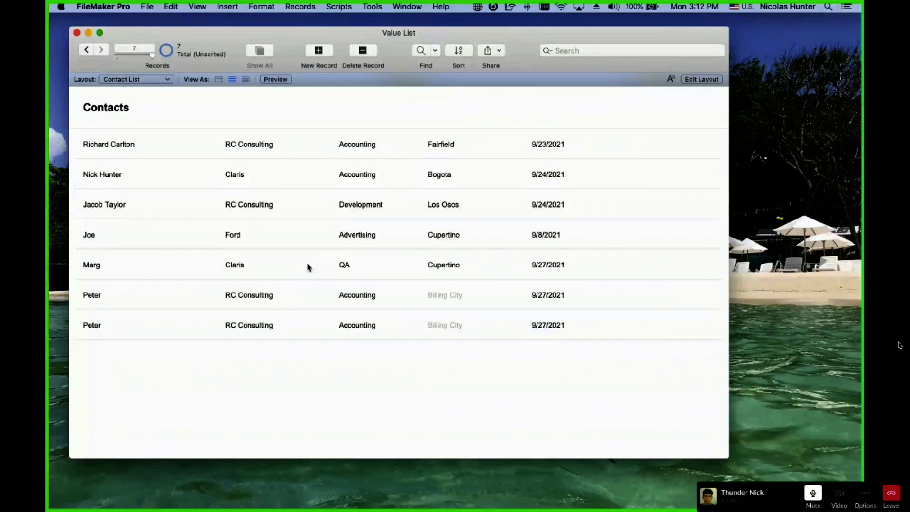
Replace the Priotity and Status sort entries with Status alone, ascending, and sort.
key("super+s")
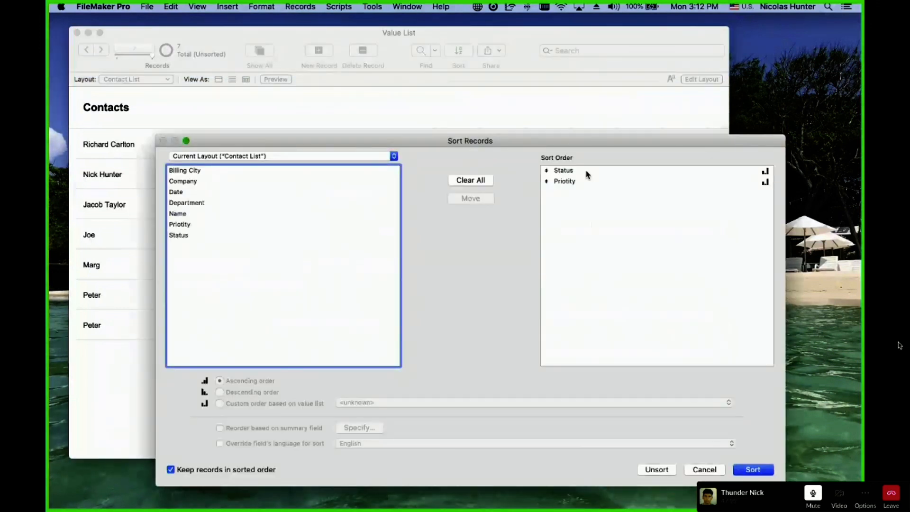
left_click(588, 174)
double_click(575, 183)
double_click(575, 175)
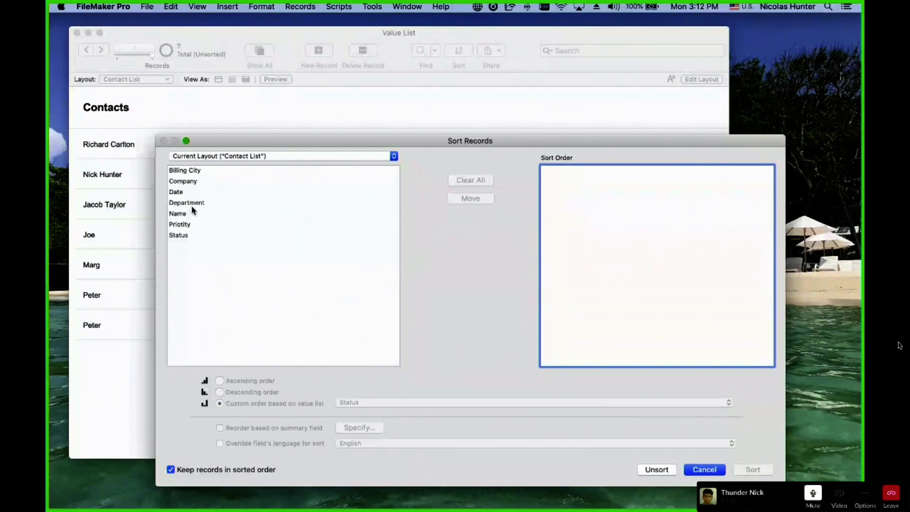
double_click(192, 237)
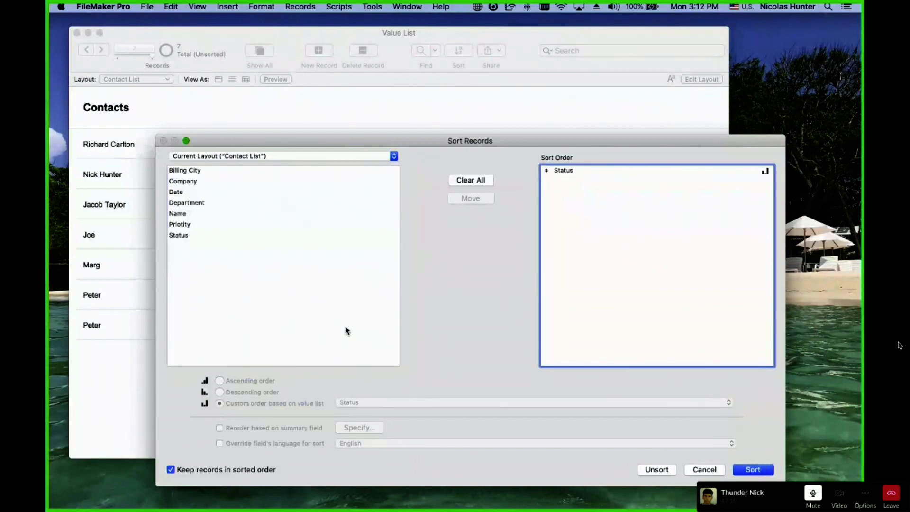
left_click(587, 172)
left_click(259, 381)
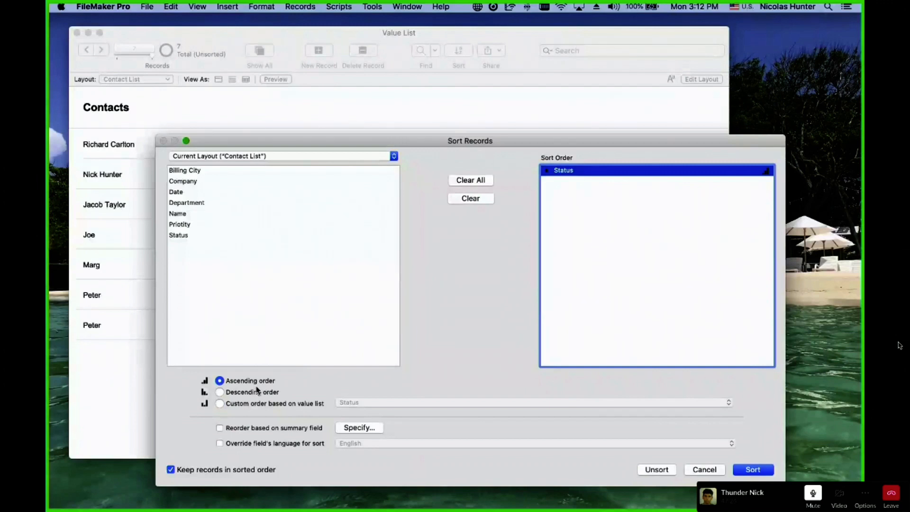
left_click(764, 469)
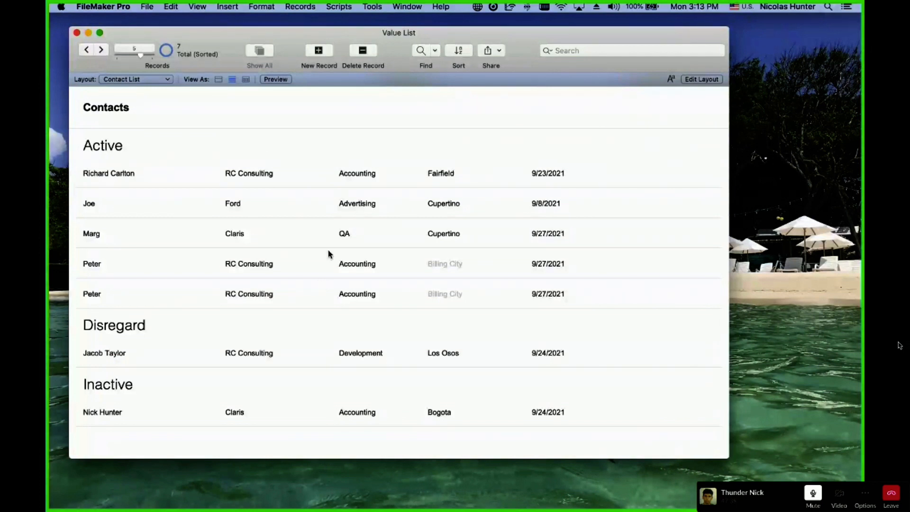
Leave the layout unchanged and re-run the existing Status sort.
left_click(142, 80)
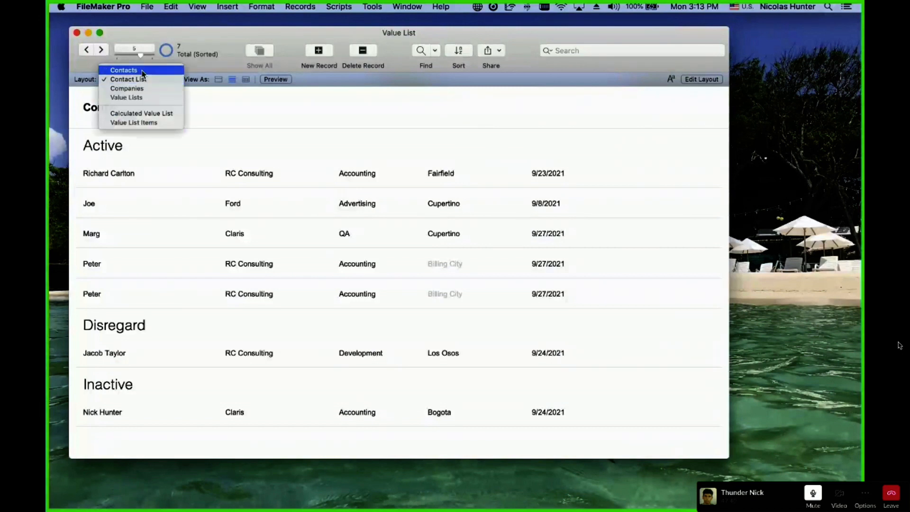
key("Escape")
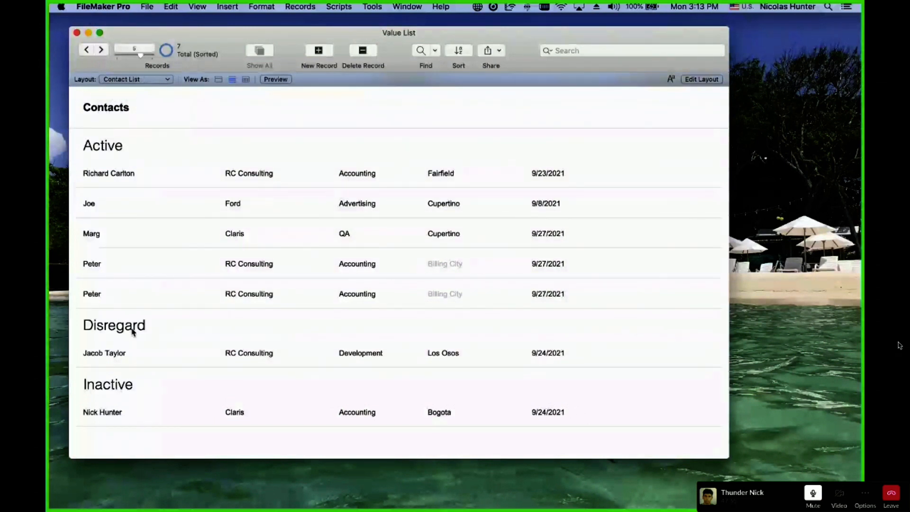
key("super+s")
left_click(588, 171)
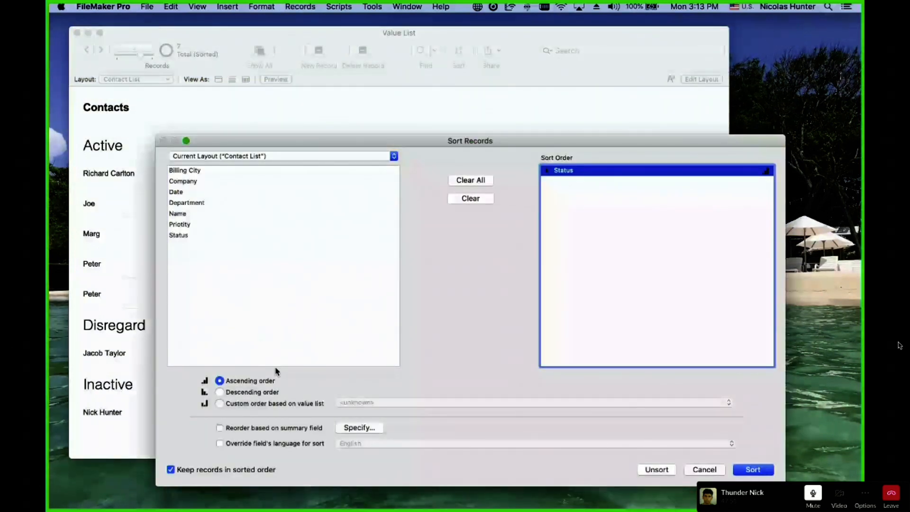
key("Return")
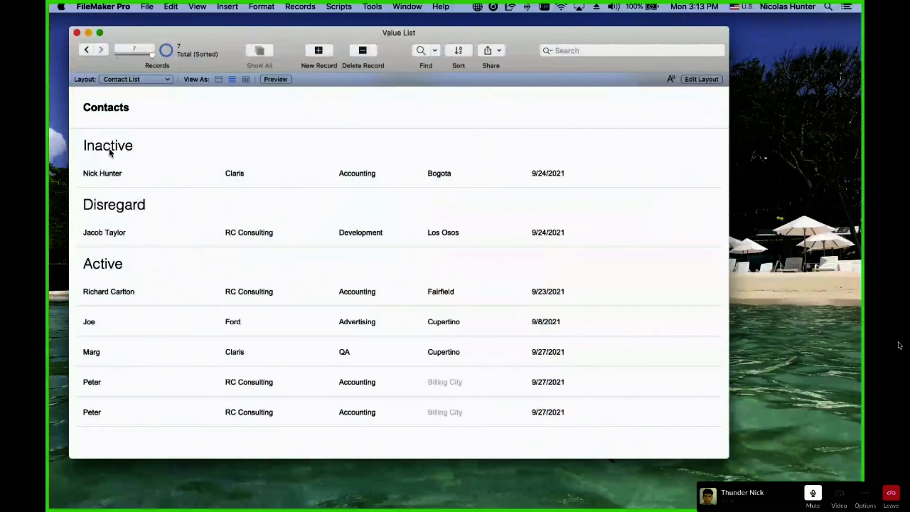
Set the Status sort to custom order based on the Status value list and sort.
key("super+s")
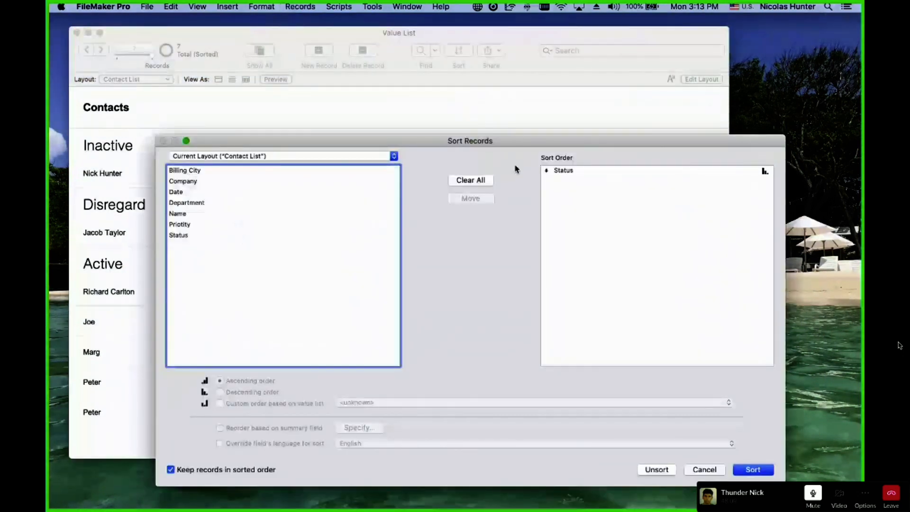
left_click(579, 170)
key("Escape")
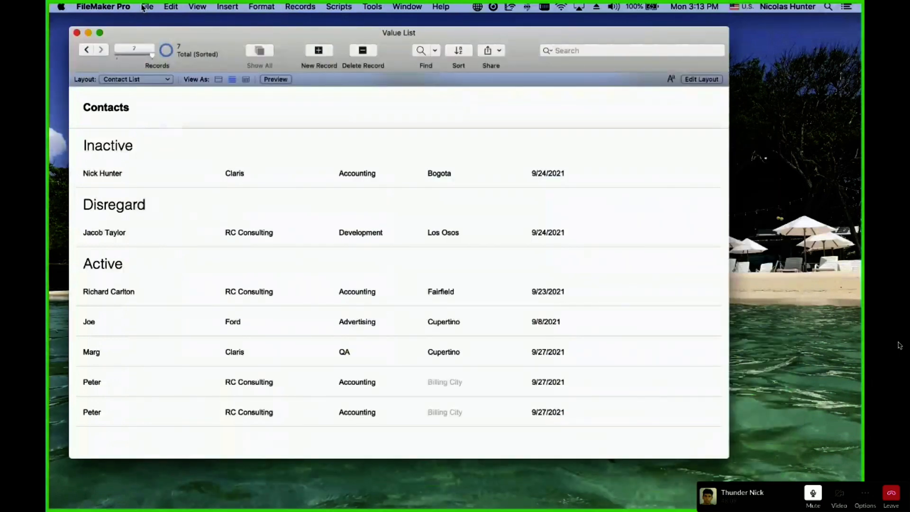
key("super+s")
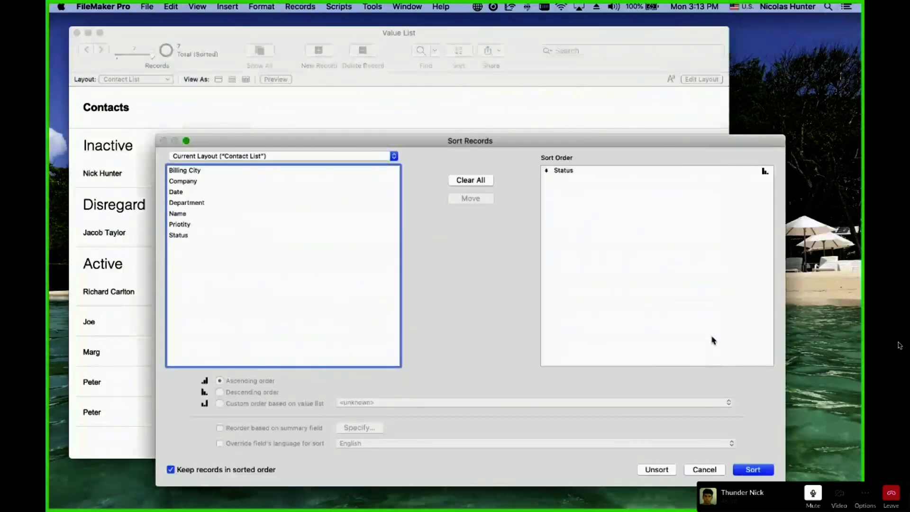
left_click(573, 175)
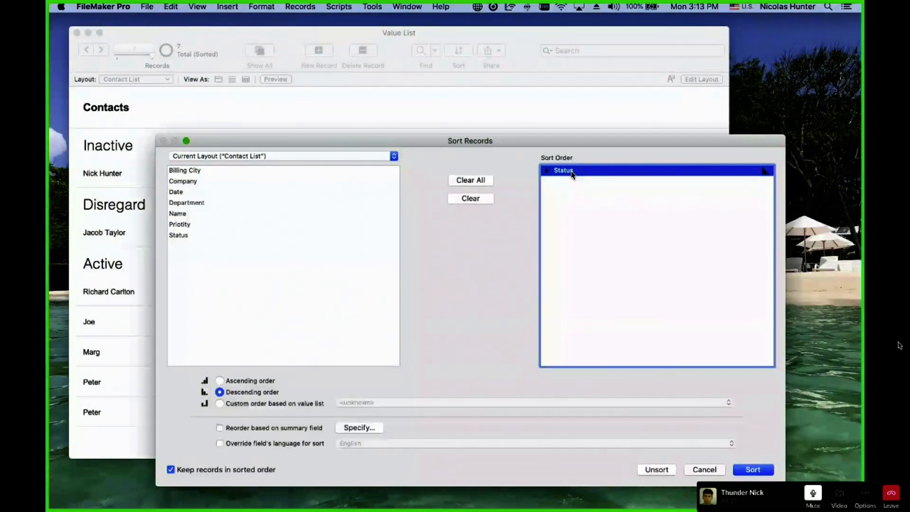
left_click(275, 405)
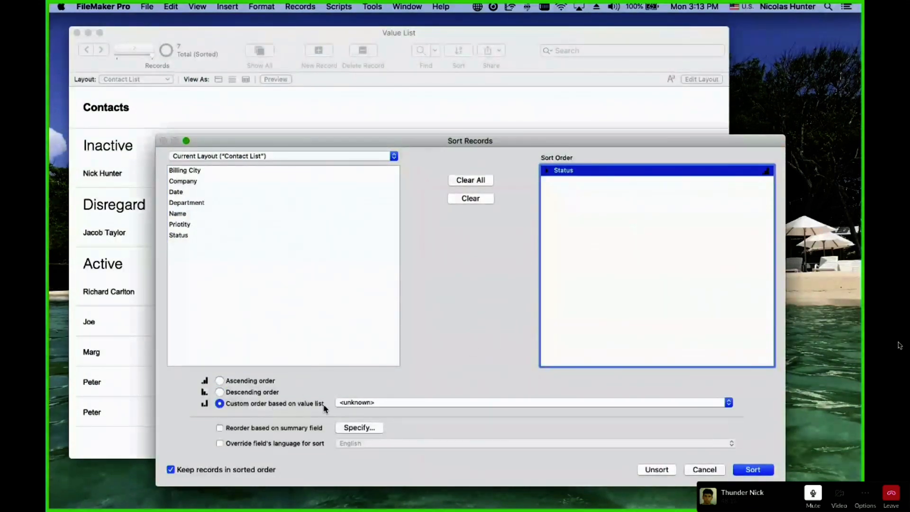
left_click(356, 404)
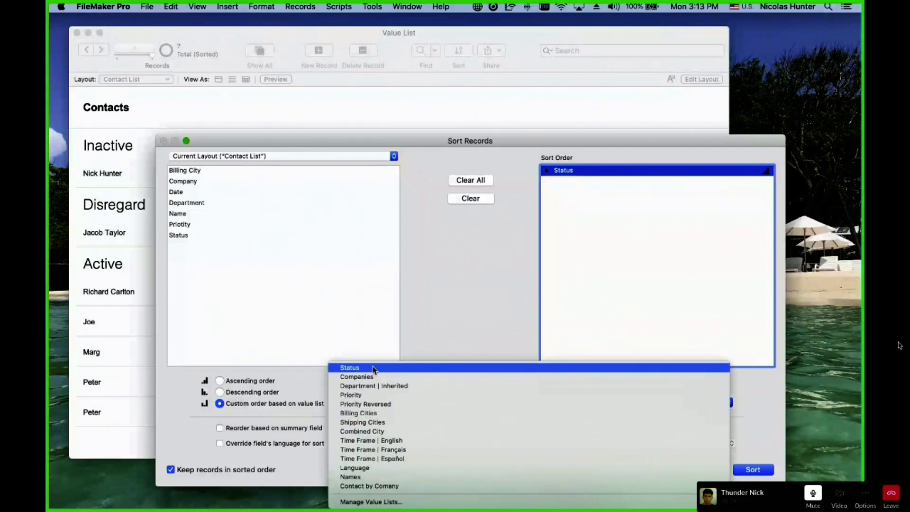
left_click(370, 374)
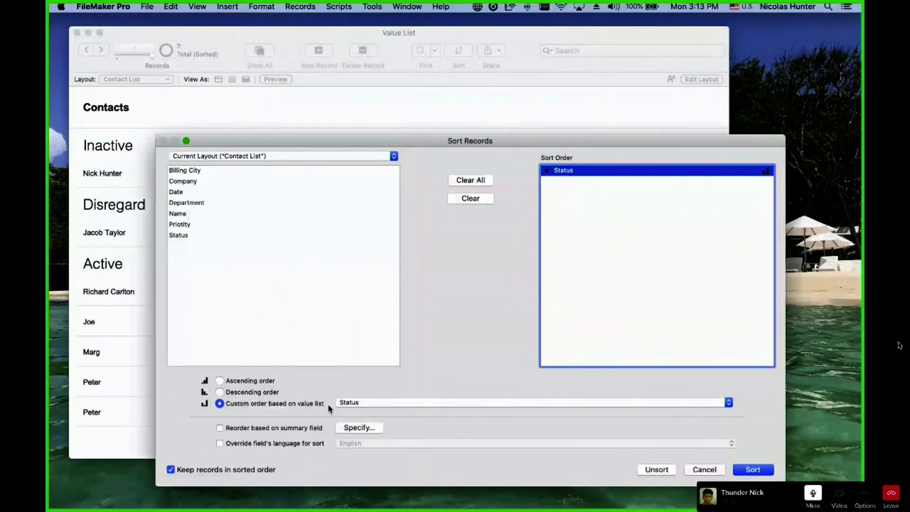
left_click(763, 470)
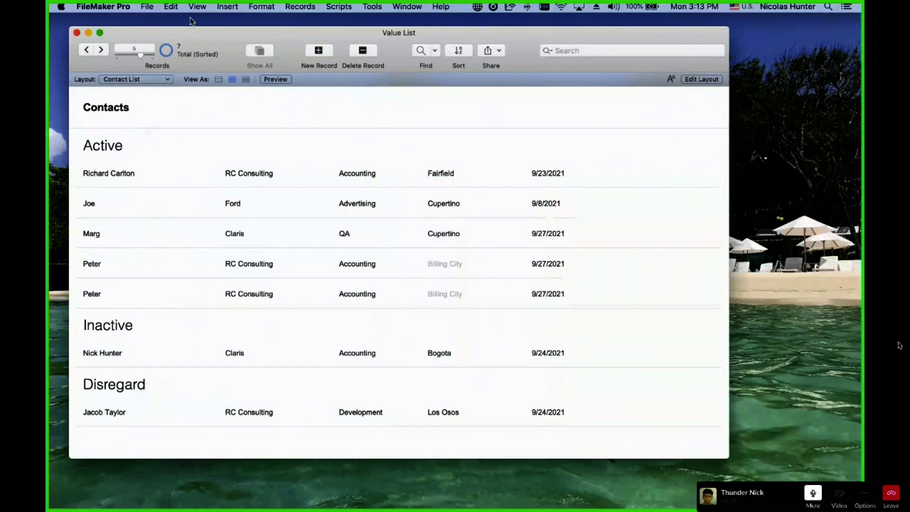
Open Manage Value Lists, dismiss the missing-file prompt, and edit the Status value list.
left_click(147, 6)
mouse_move(163, 99)
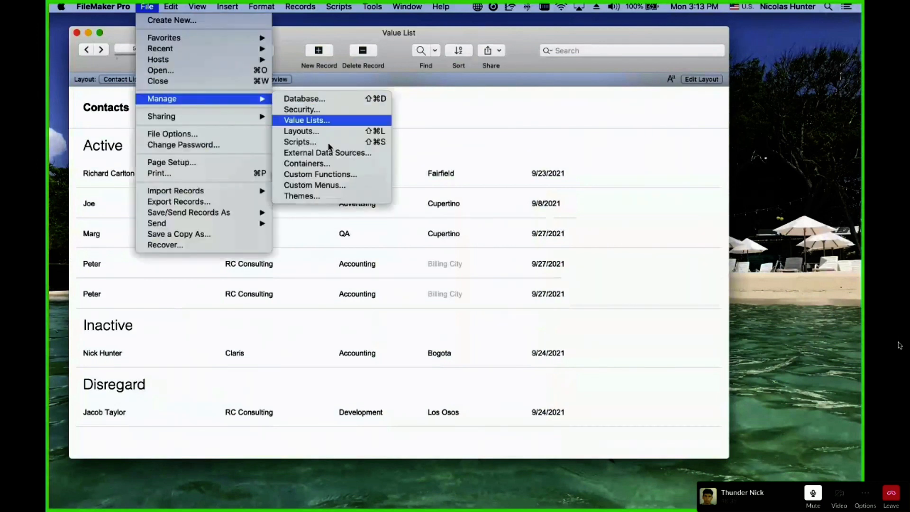
left_click(325, 121)
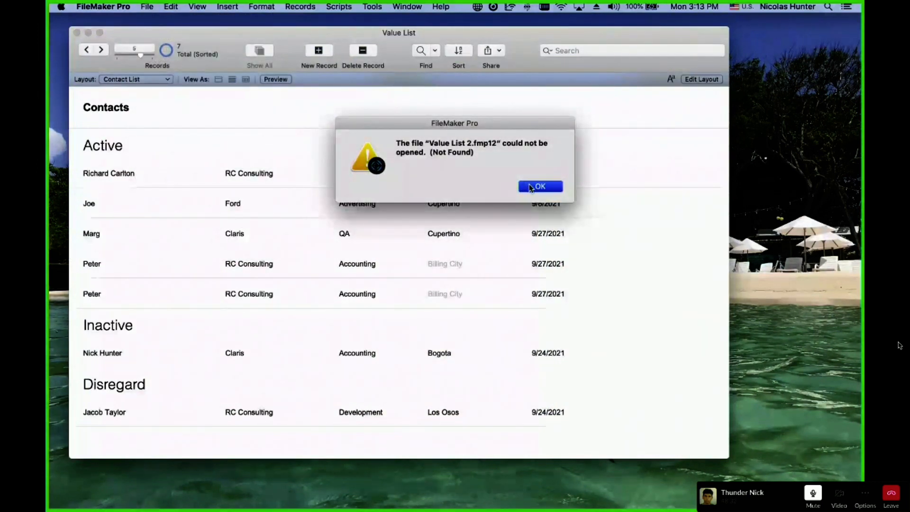
key("Return")
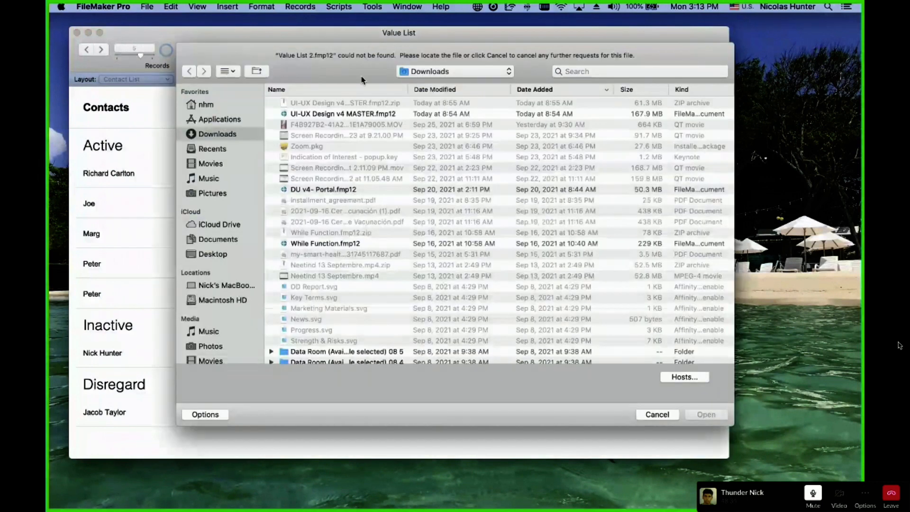
key("Escape")
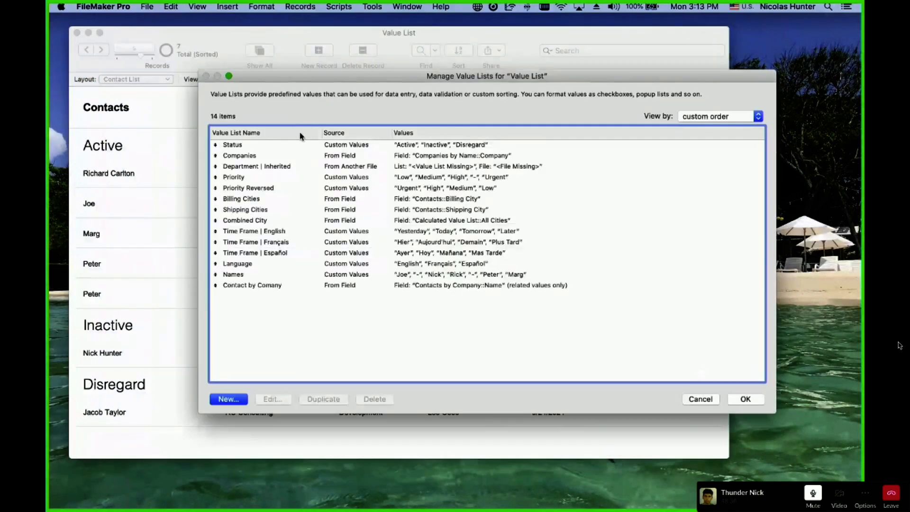
left_click(268, 147)
double_click(268, 148)
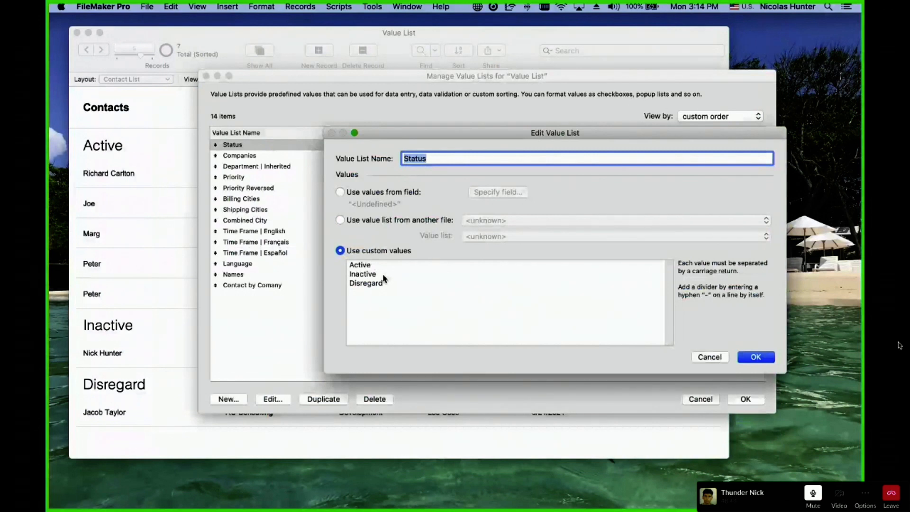
Move Active below Inactive in the Status custom values and confirm both dialogs.
double_click(368, 267)
key("super+x")
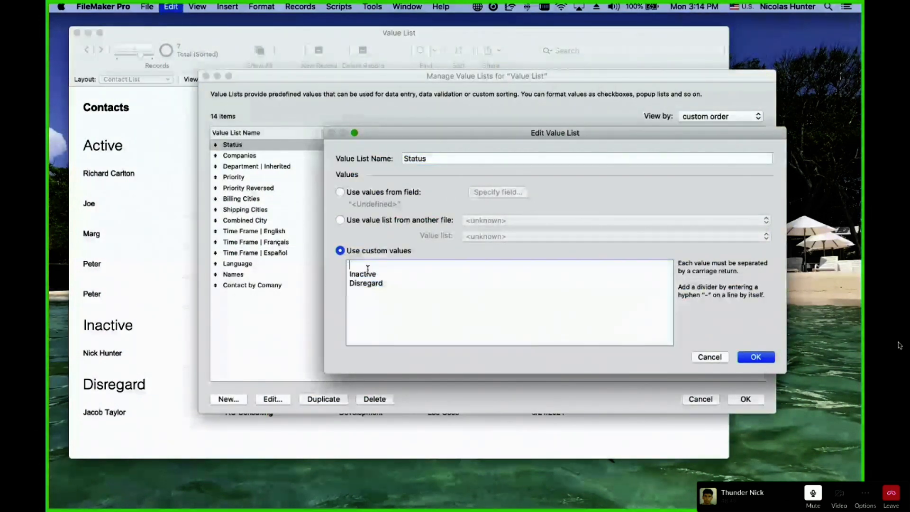
left_click(378, 274)
key("Return")
key("super+v")
left_click(349, 272)
key("BackSpace")
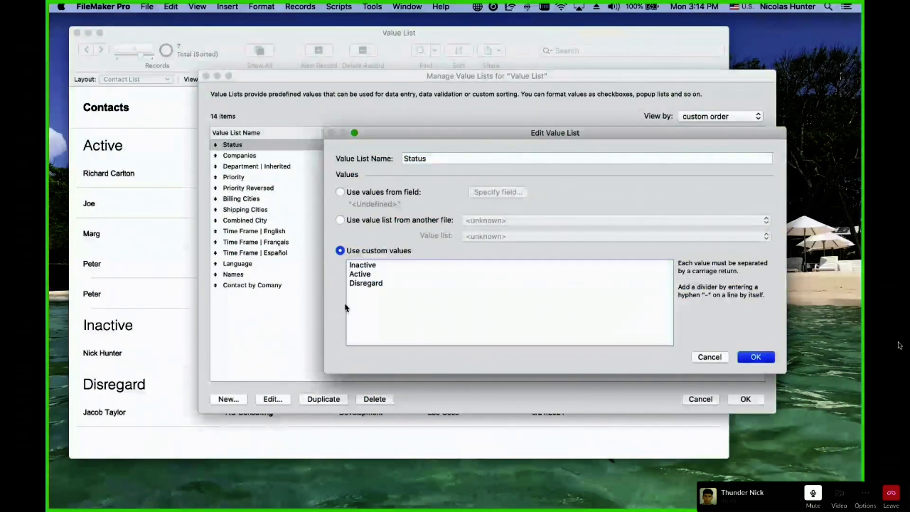
left_click(756, 357)
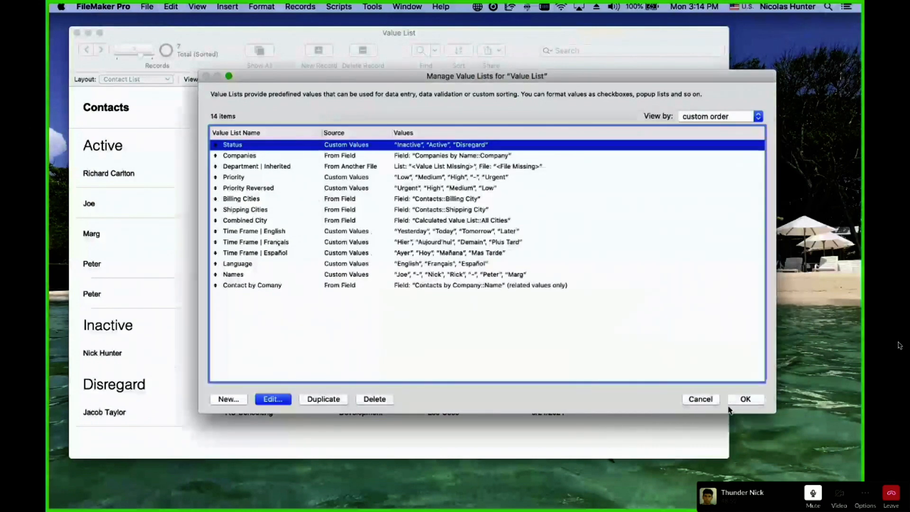
left_click(746, 400)
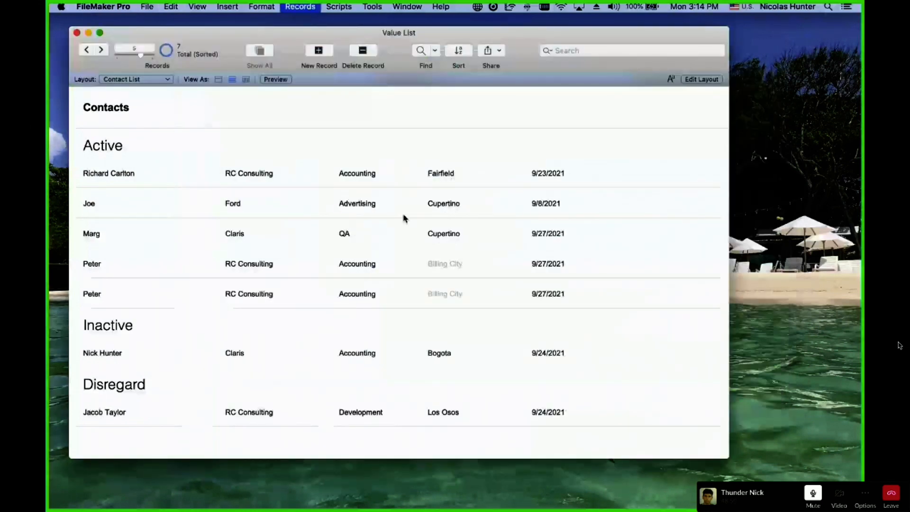
Re-sort to see Inactive first, then reopen the Status value list for editing.
key("super+s")
left_click(754, 470)
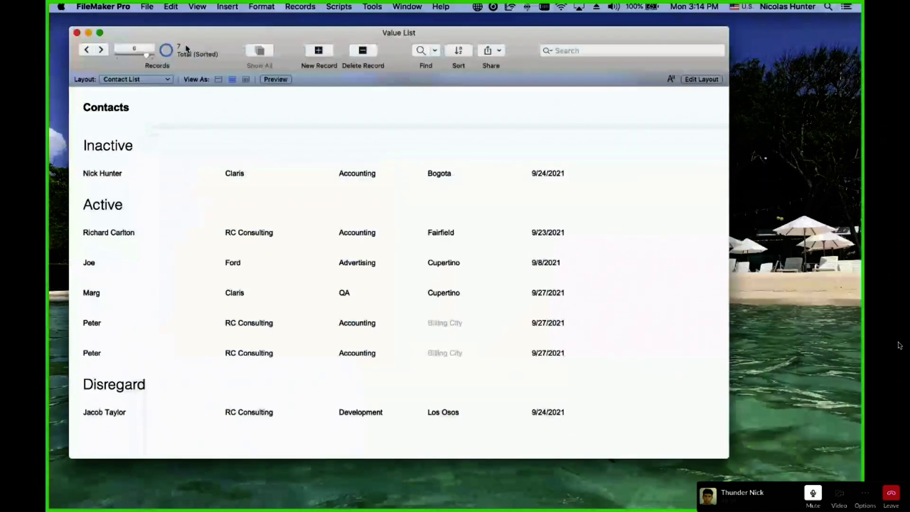
left_click(147, 6)
left_click(303, 119)
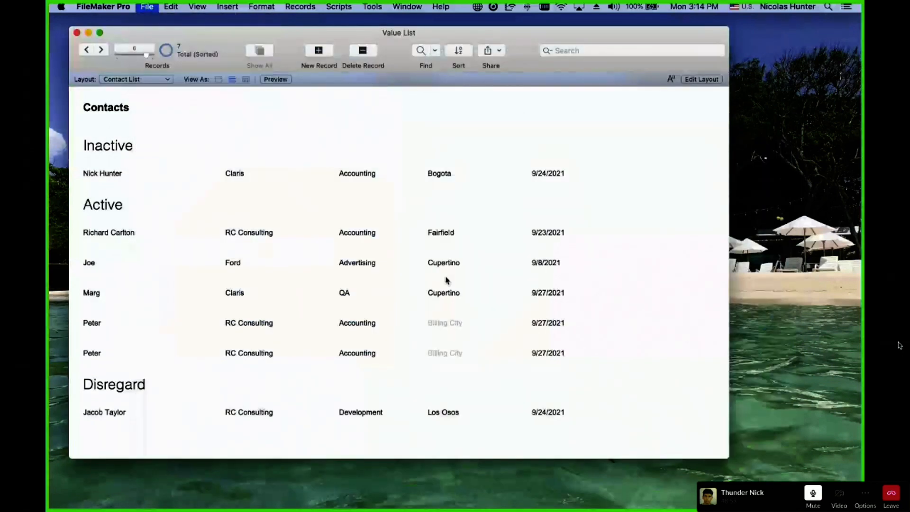
left_click(275, 147)
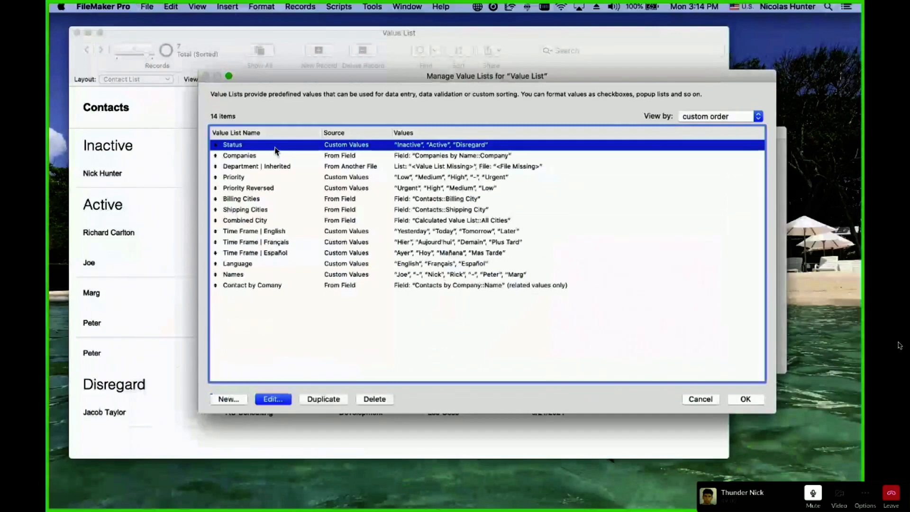
double_click(275, 149)
Put Active back as the first Status value and re-sort the contacts.
left_click_drag(365, 276, 351, 275)
double_click(352, 274)
key("super+c")
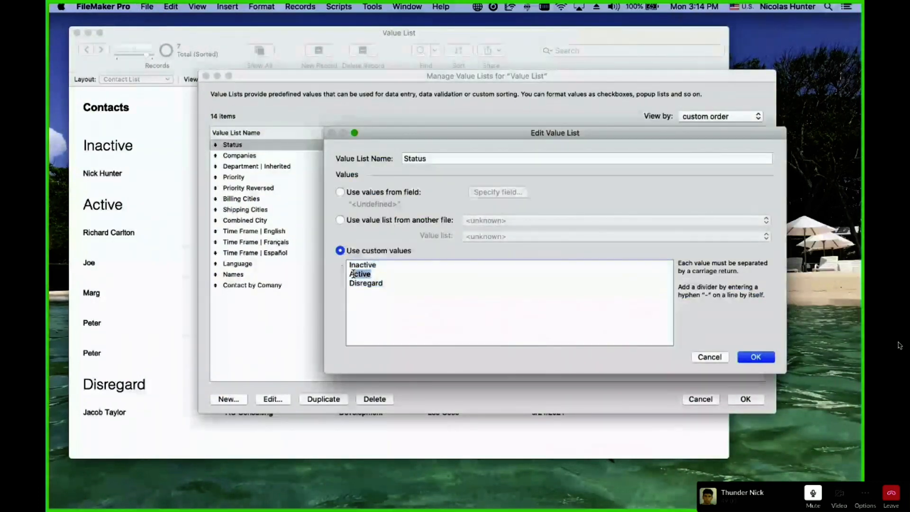
key("BackSpace")
key("BackSpace")
key("super+Left")
key("Return")
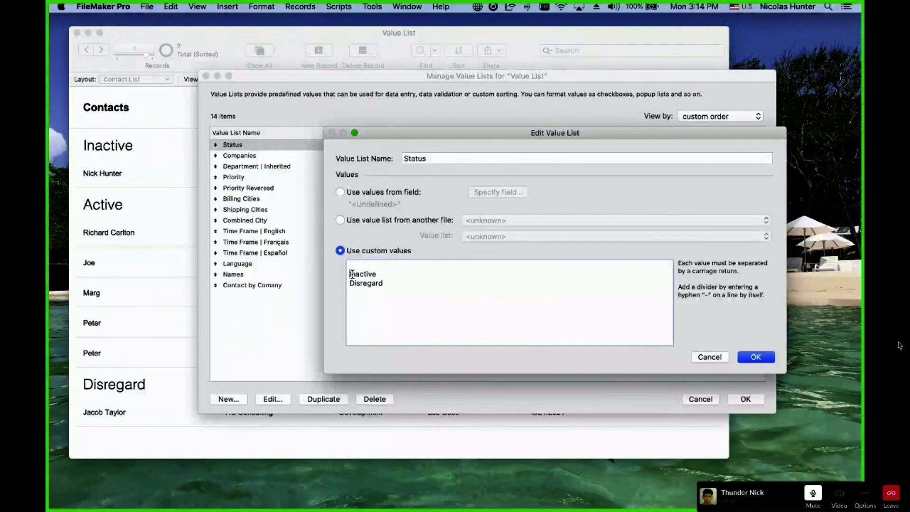
key("Up")
key("super+v")
left_click(756, 357)
left_click(746, 400)
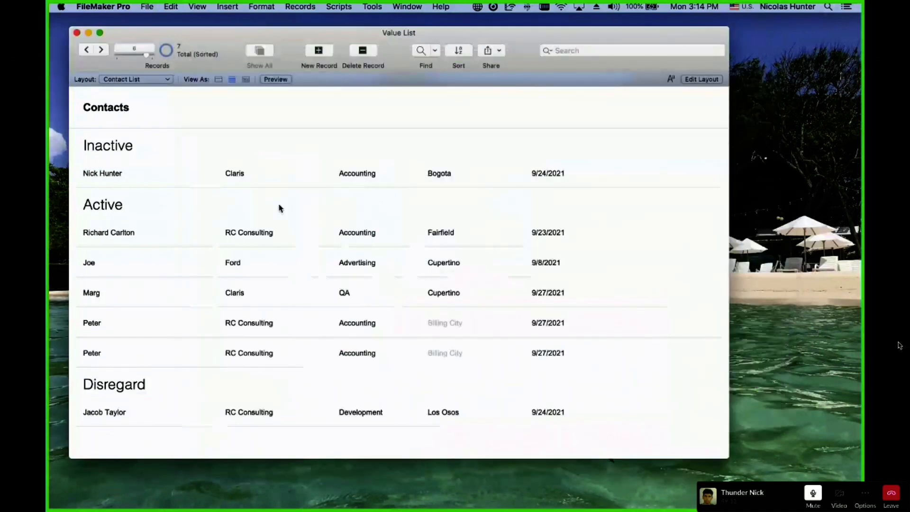
key("super+s")
key("Return")
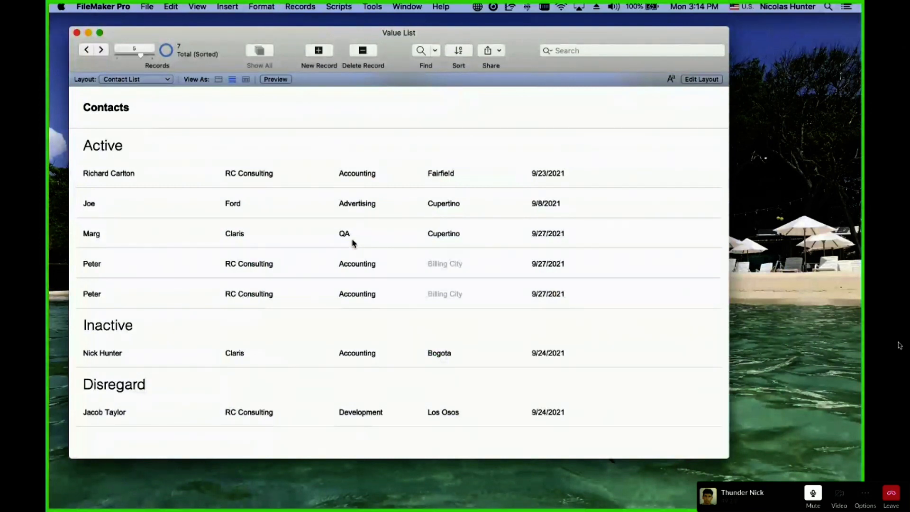
Replace Status with Name in the sort order so contacts list alphabetically.
key("super+s")
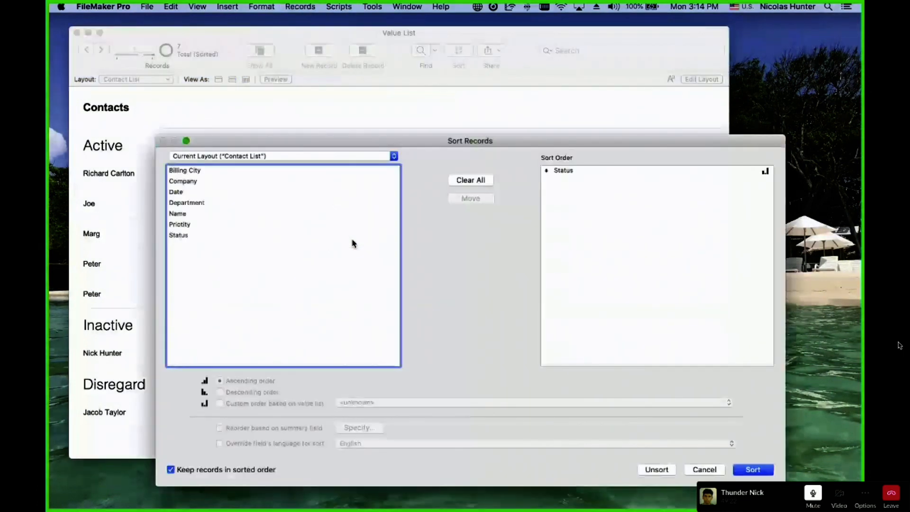
left_click(564, 169)
double_click(588, 172)
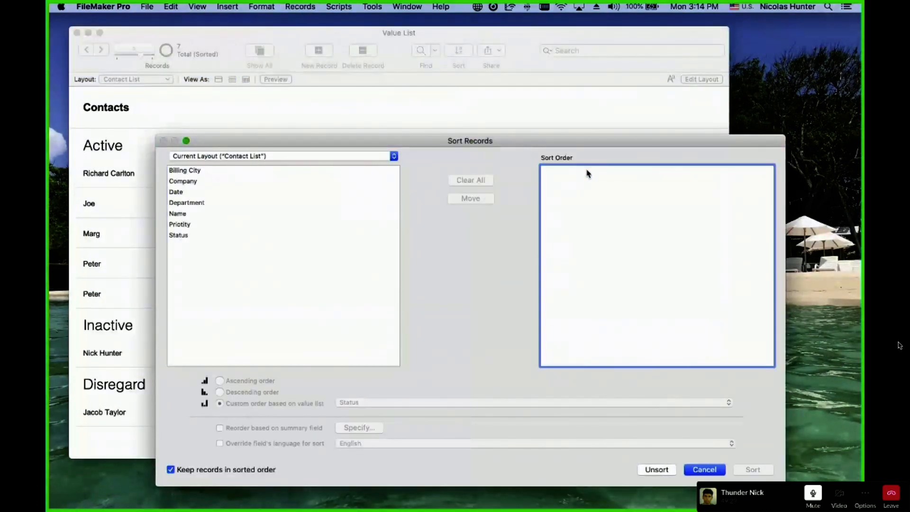
left_click(201, 215)
double_click(201, 214)
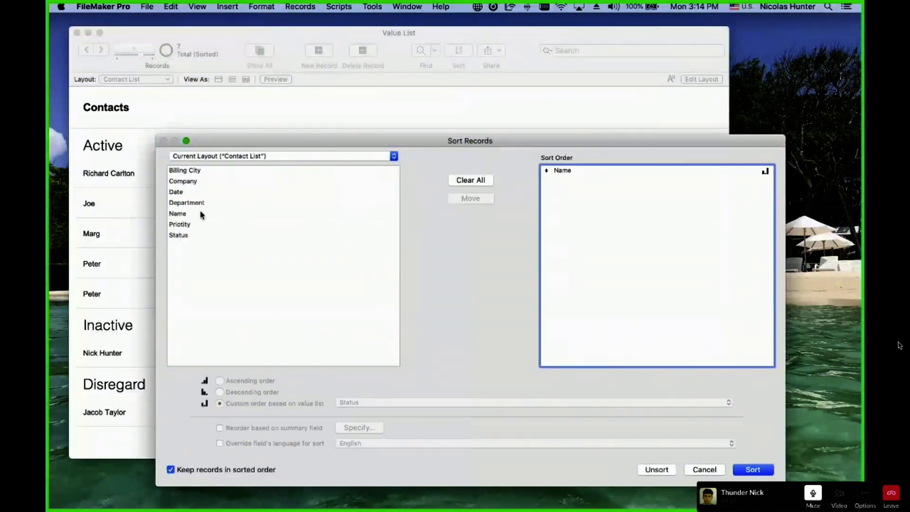
left_click(566, 171)
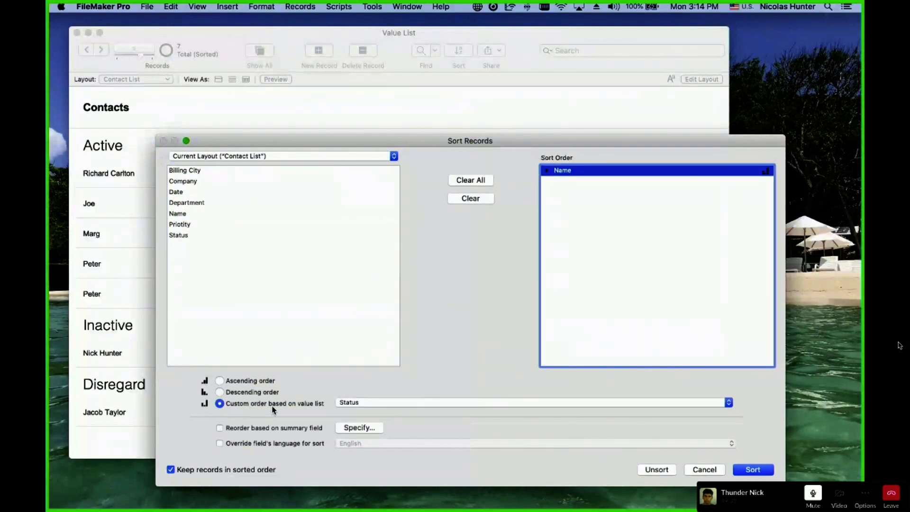
left_click(743, 471)
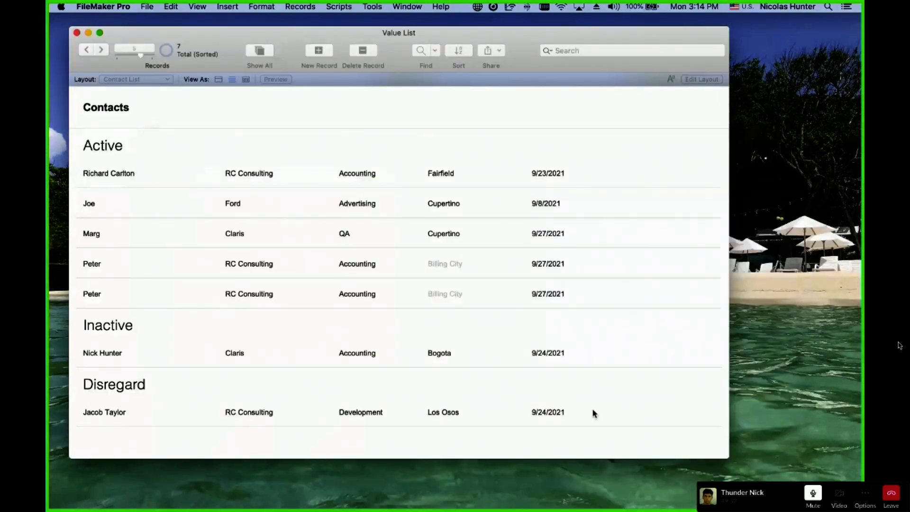
key("super+s")
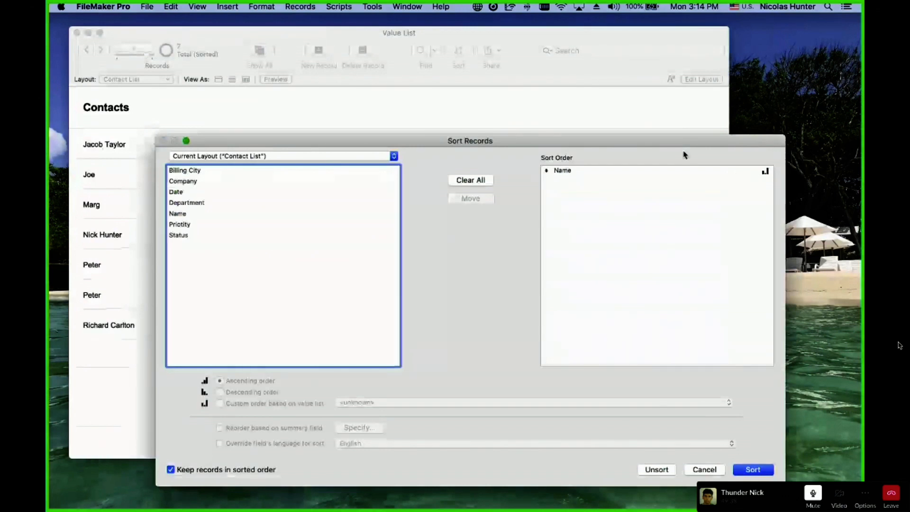
Clear the sort order, then sort by Status (value-list order) followed by Name.
left_click(471, 180)
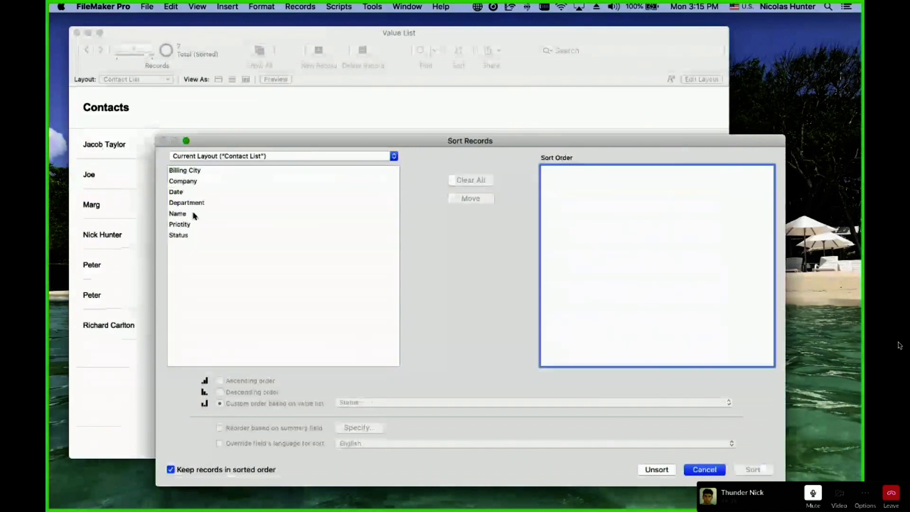
left_click(181, 236)
double_click(191, 236)
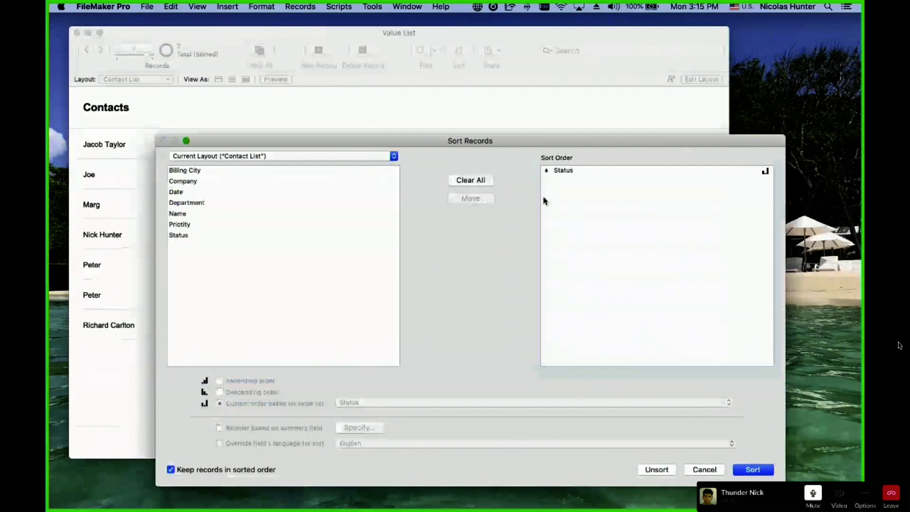
left_click(545, 201)
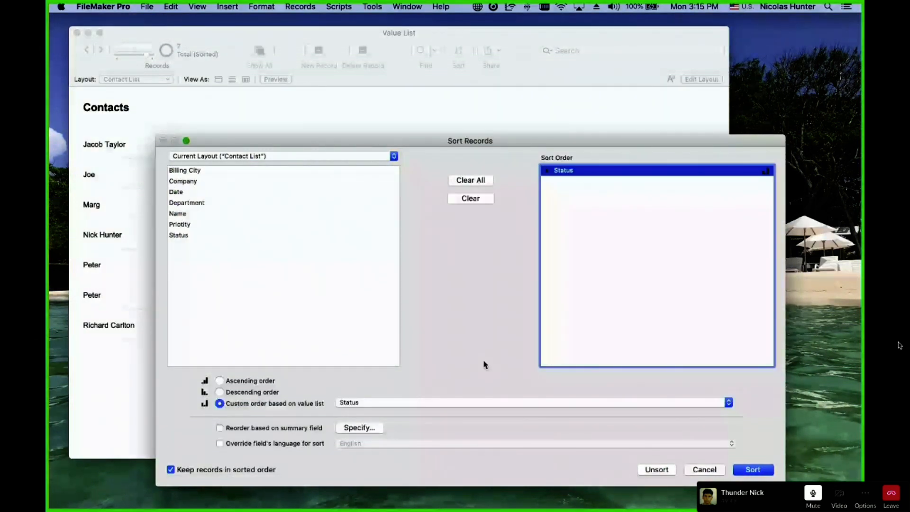
double_click(178, 214)
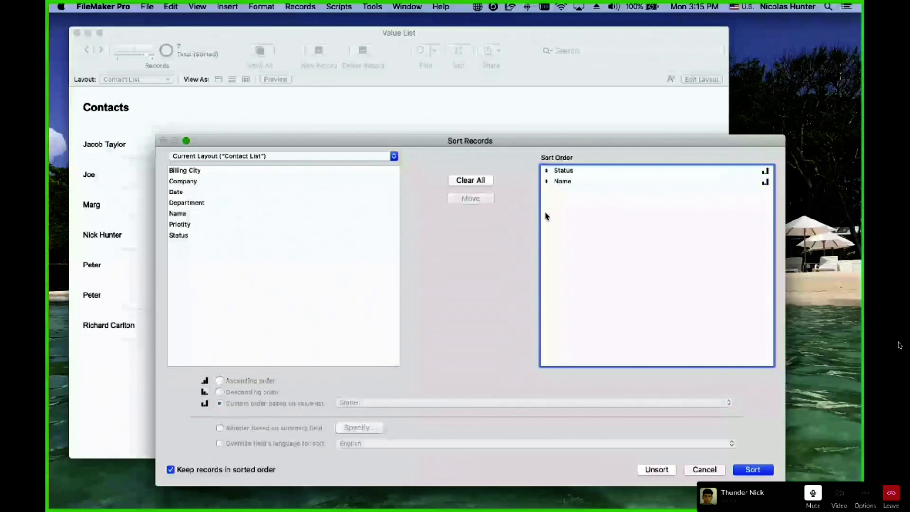
left_click(545, 212)
left_click(591, 173)
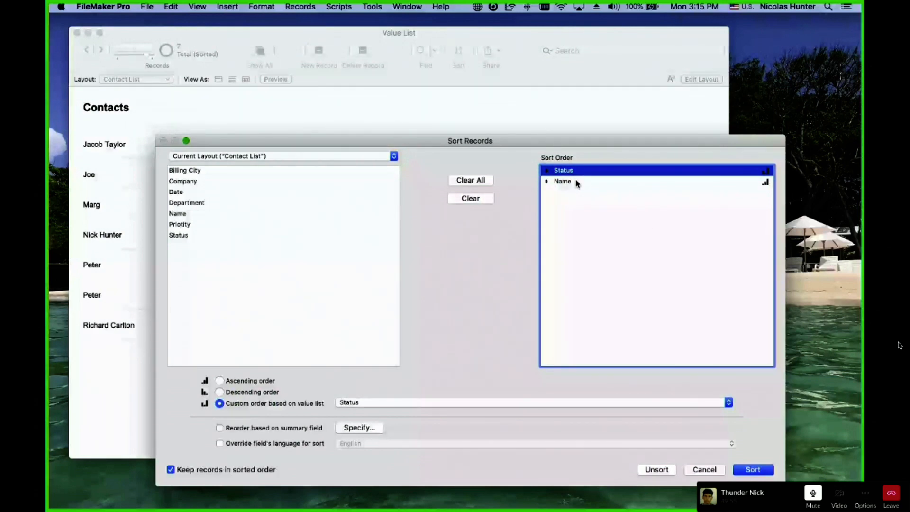
key("Return")
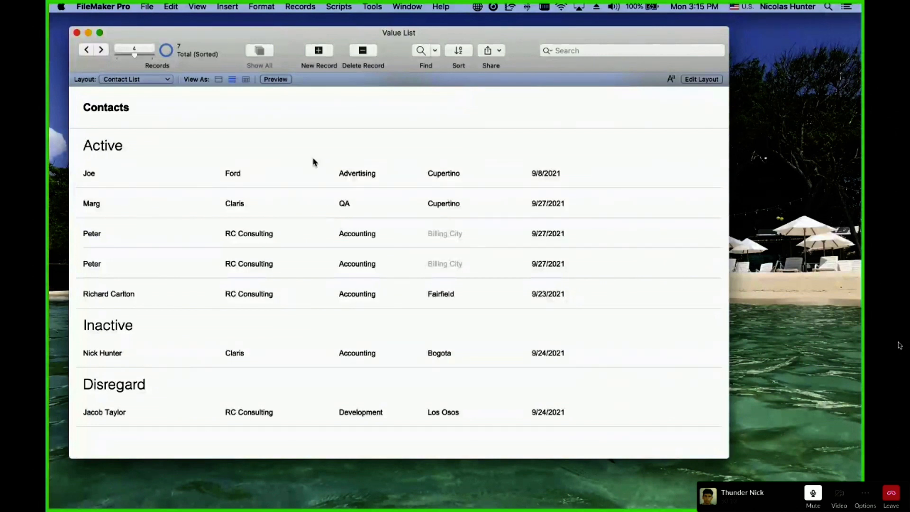
key("super+s")
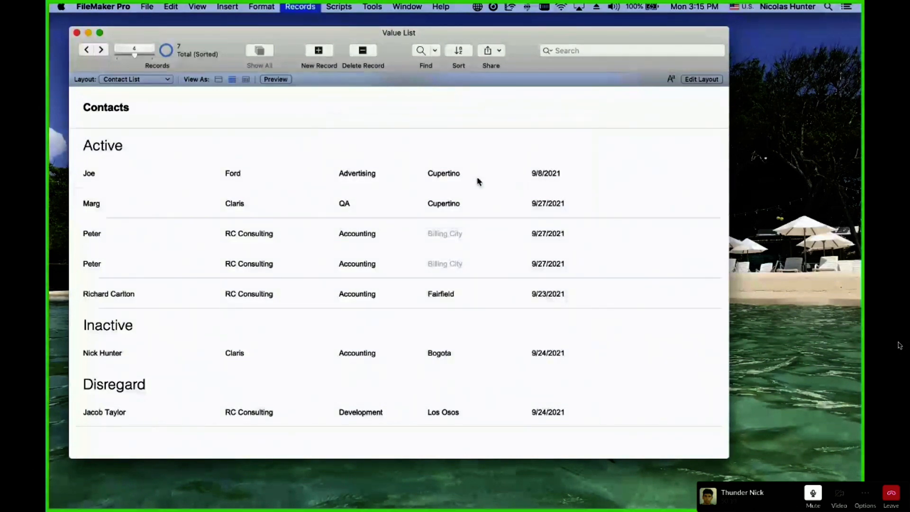
Insert Priotity between Status and Name, ordered by the Priority value list, and sort.
double_click(196, 227)
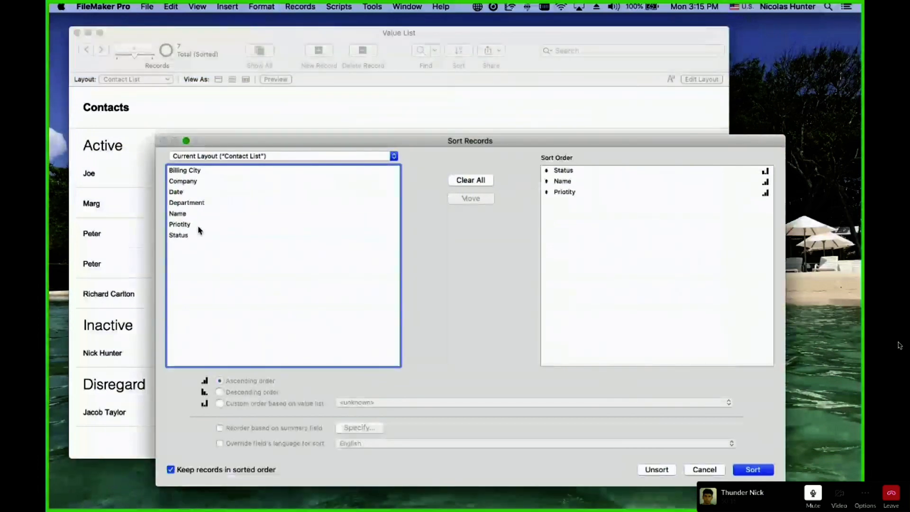
left_click_drag(569, 188, 576, 182)
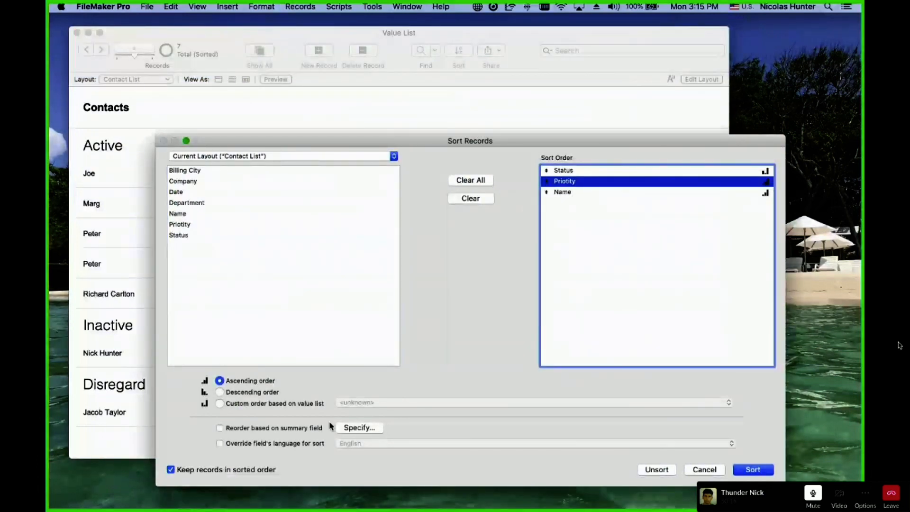
left_click(302, 405)
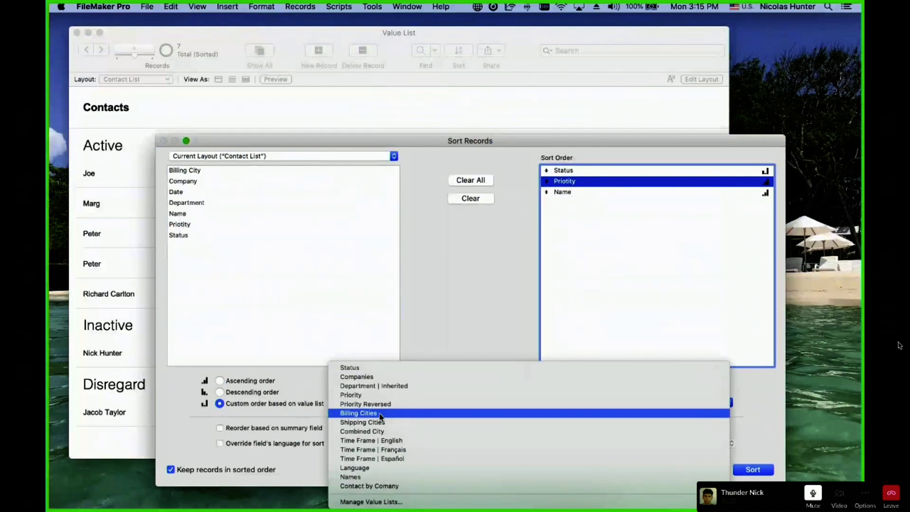
left_click(377, 396)
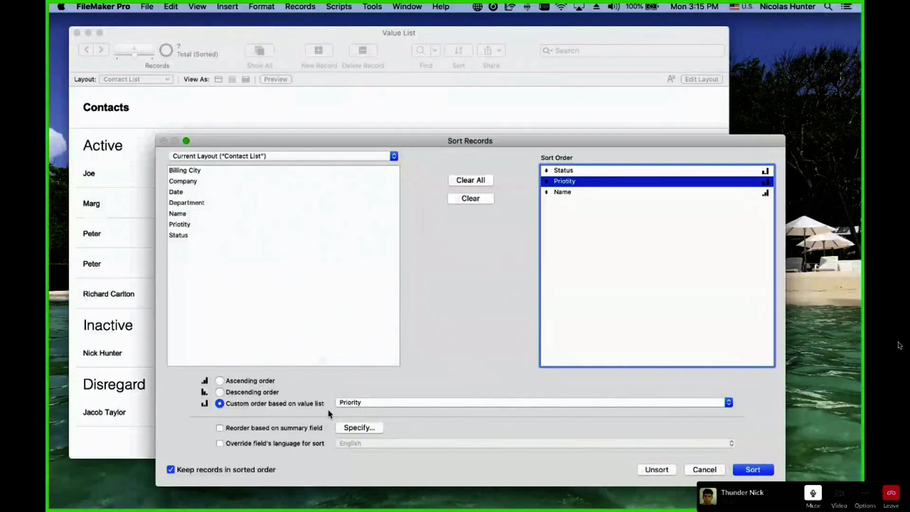
left_click(573, 171)
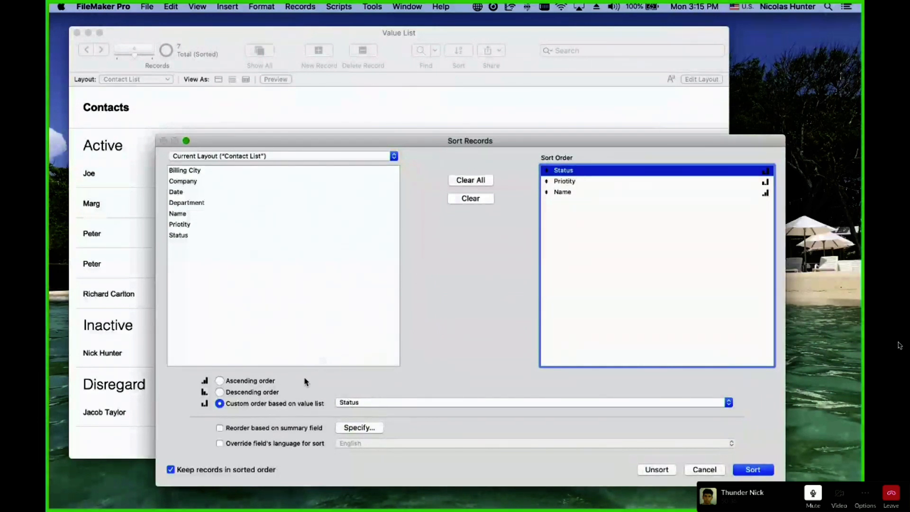
left_click(570, 182)
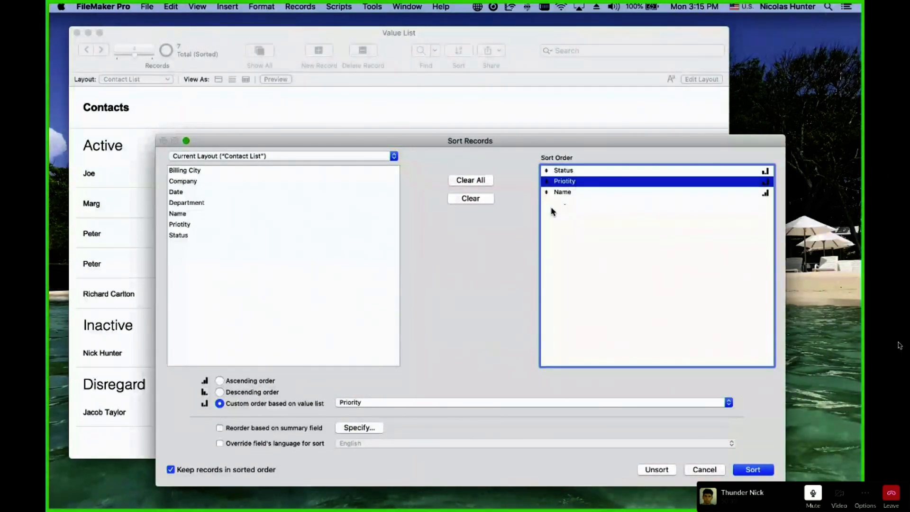
left_click(582, 193)
left_click(754, 471)
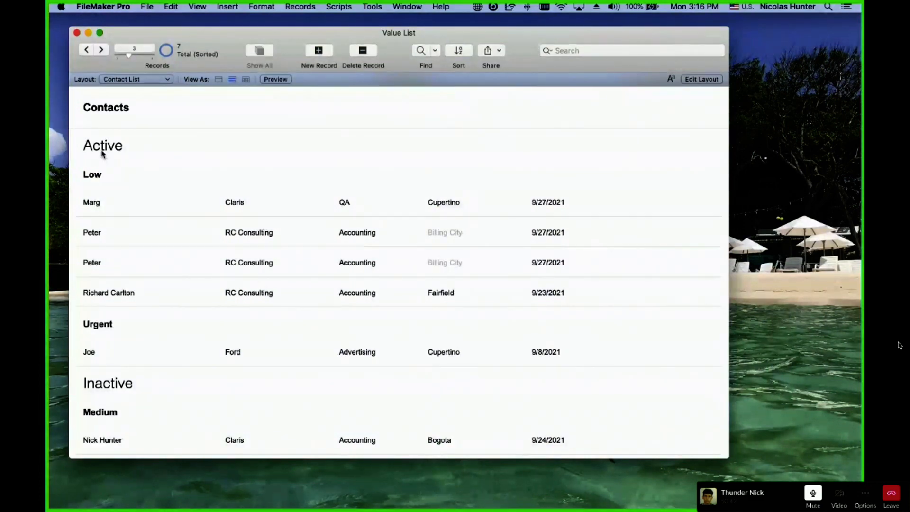
scroll(102, 218, "down", 3)
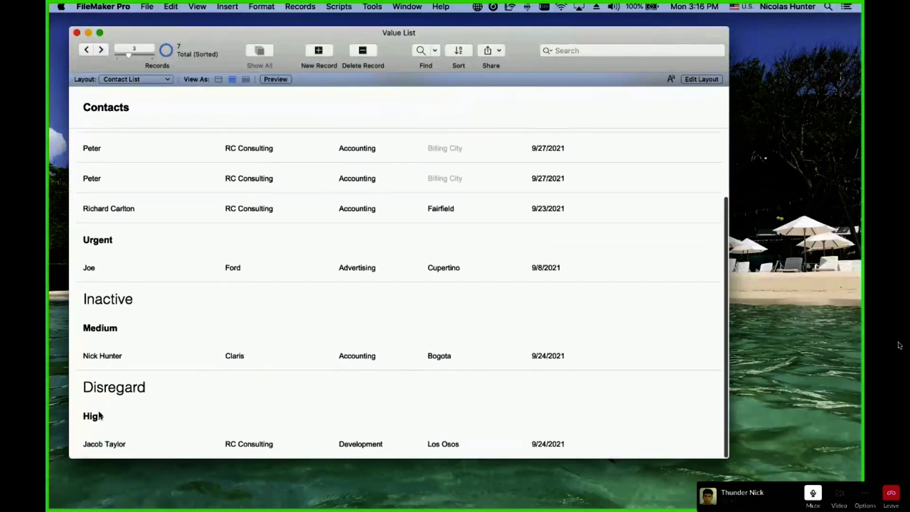
scroll(108, 287, "up", 3)
key("super+s")
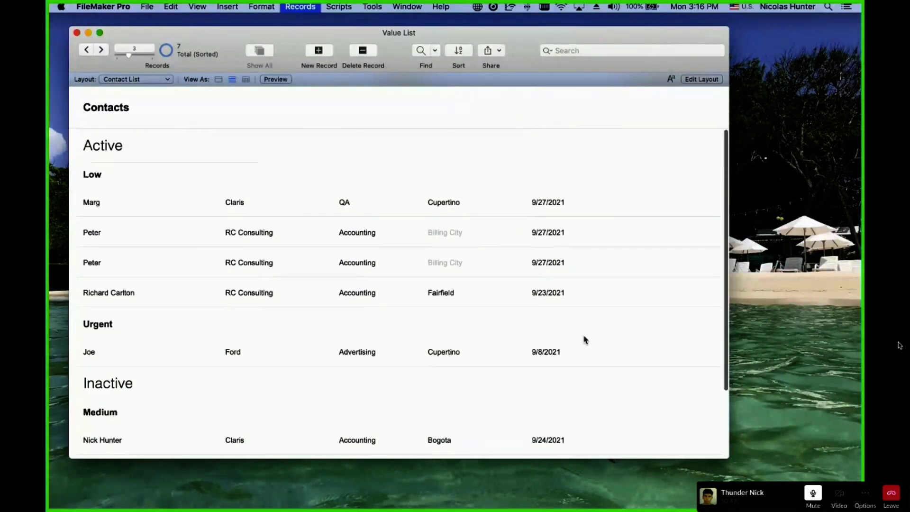
Remove Status from the sort order and re-sort so contacts group by Priority only.
left_click(579, 172)
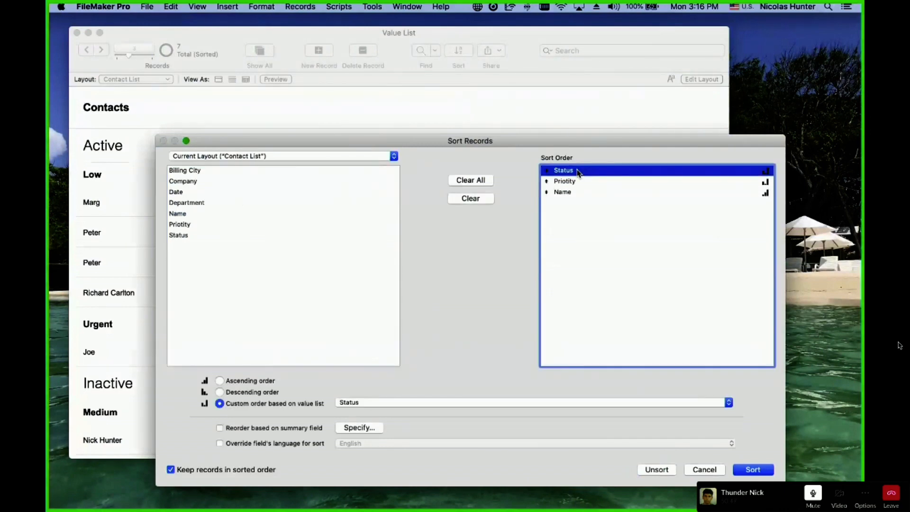
double_click(579, 172)
left_click(753, 469)
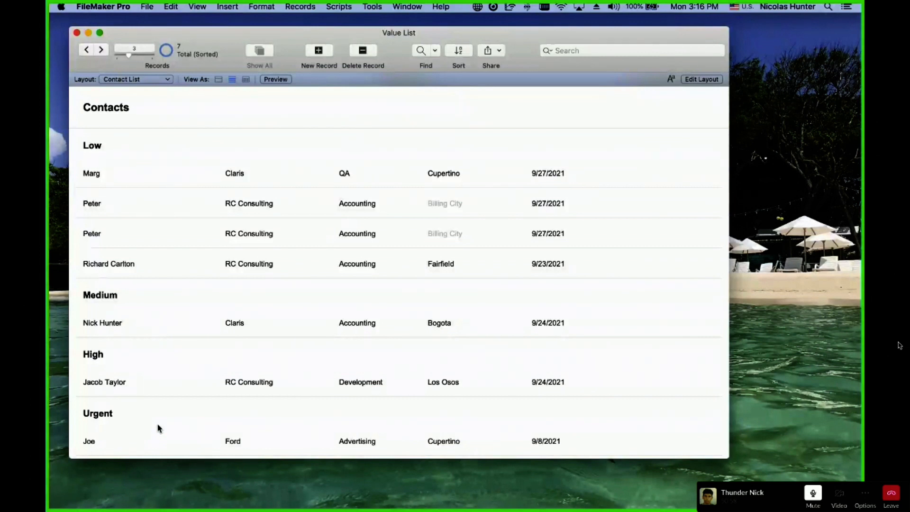
left_click(147, 6)
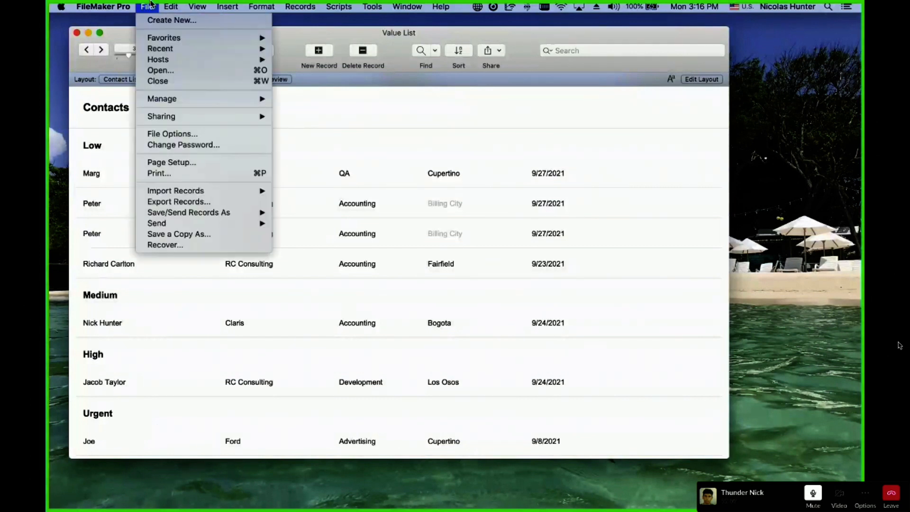
On the Contacts form layout, view the Priority pop-up choices, leaving it at Low.
left_click(150, 4)
left_click(116, 80)
left_click(122, 70)
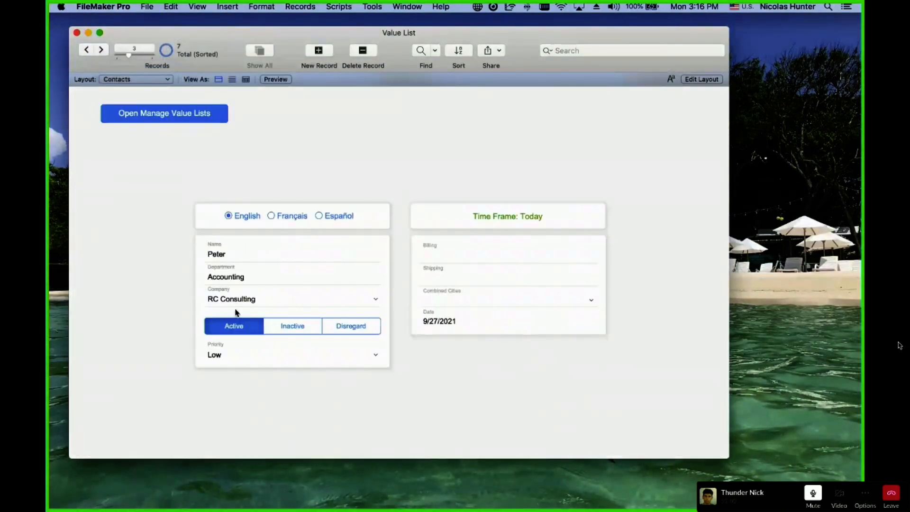
left_click(254, 355)
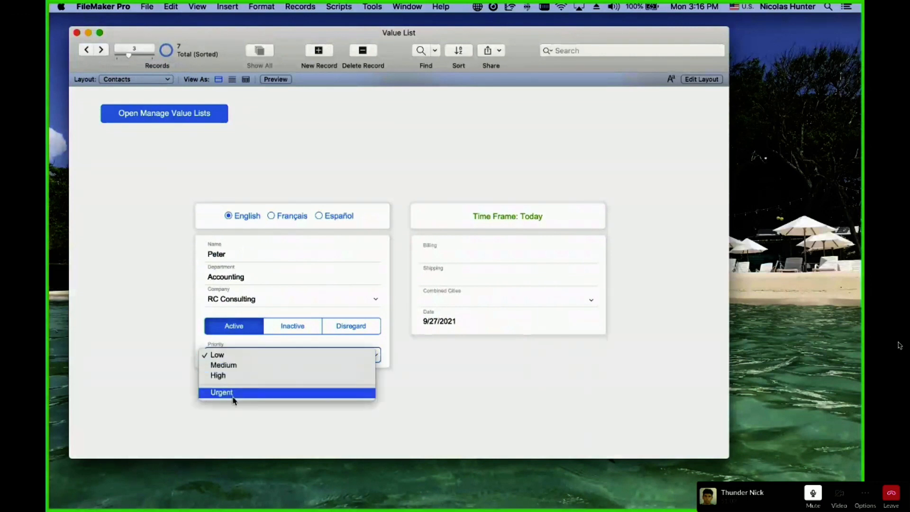
left_click(147, 212)
Return to the Contact List layout and open Manage Value Lists.
left_click(136, 80)
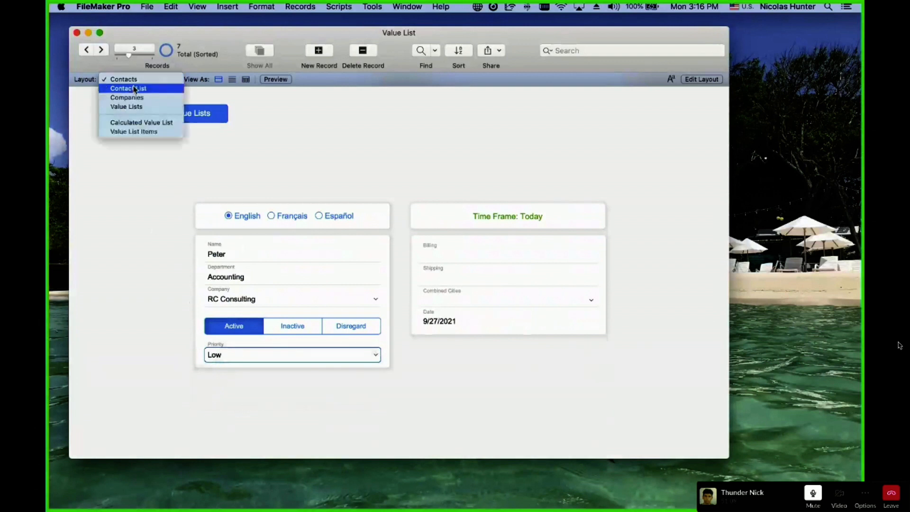
left_click(207, 250)
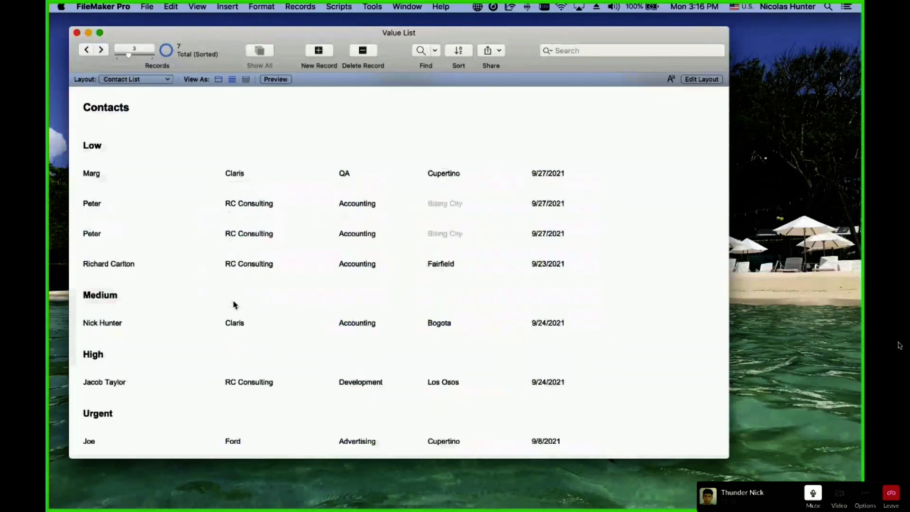
left_click(147, 6)
mouse_move(152, 99)
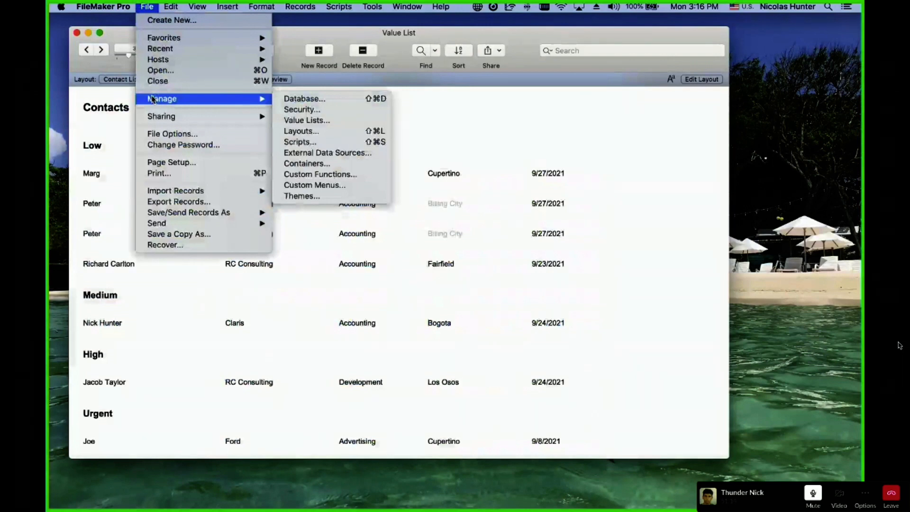
left_click(331, 125)
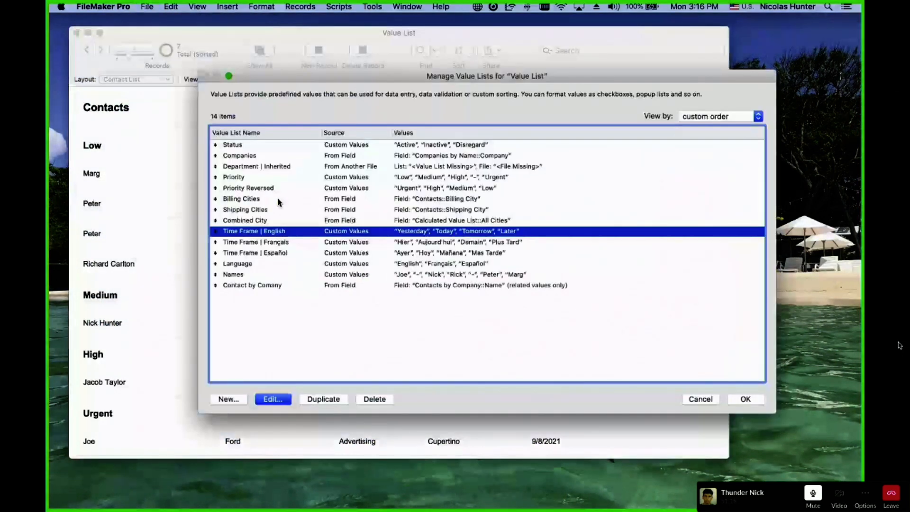
Inspect Priority Reversed, then sort Priotity by custom order from the Priority Reversed list.
double_click(265, 187)
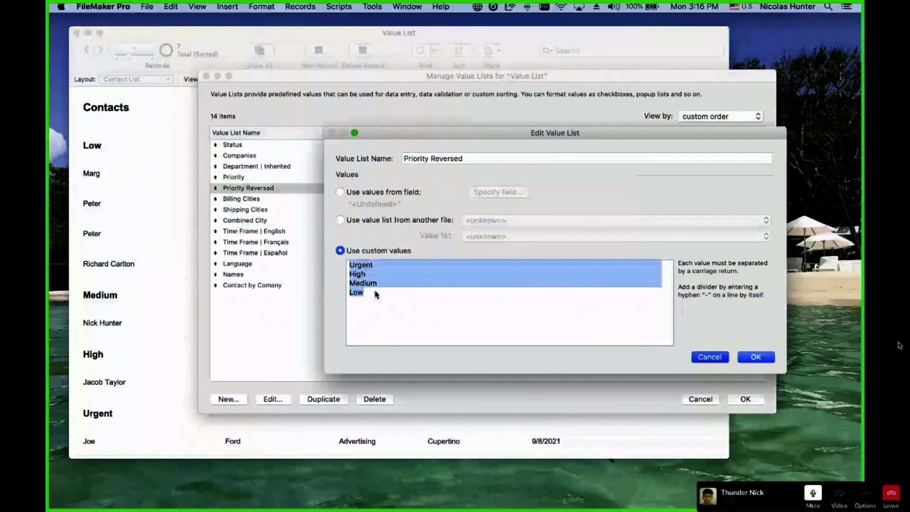
key("Escape")
key("Escape")
key("super+s")
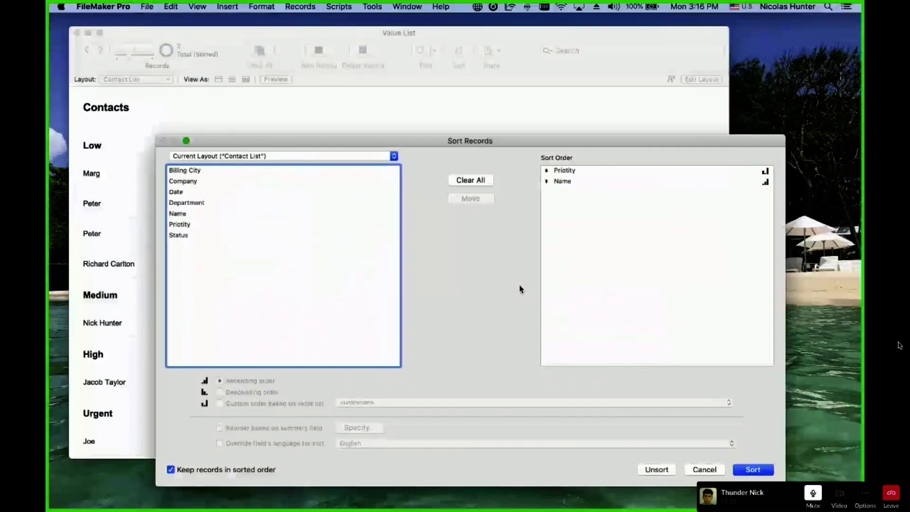
left_click(565, 170)
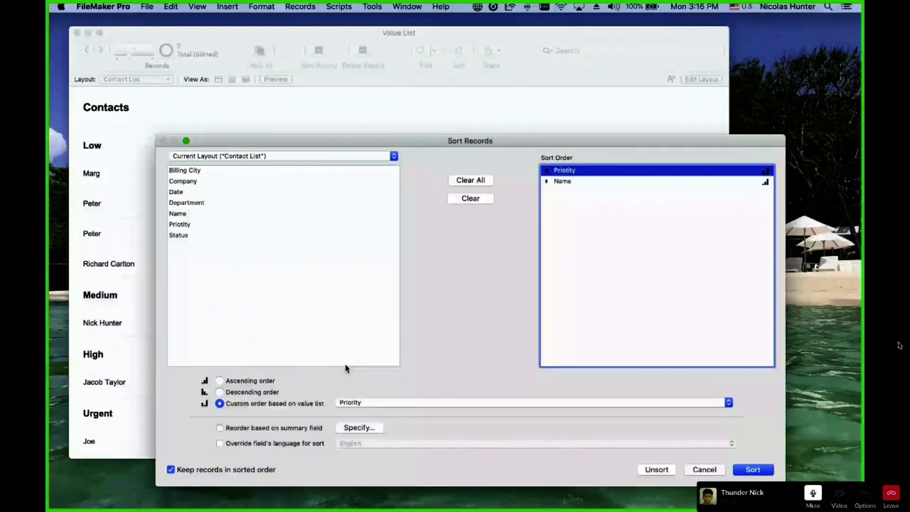
left_click(365, 403)
left_click(366, 413)
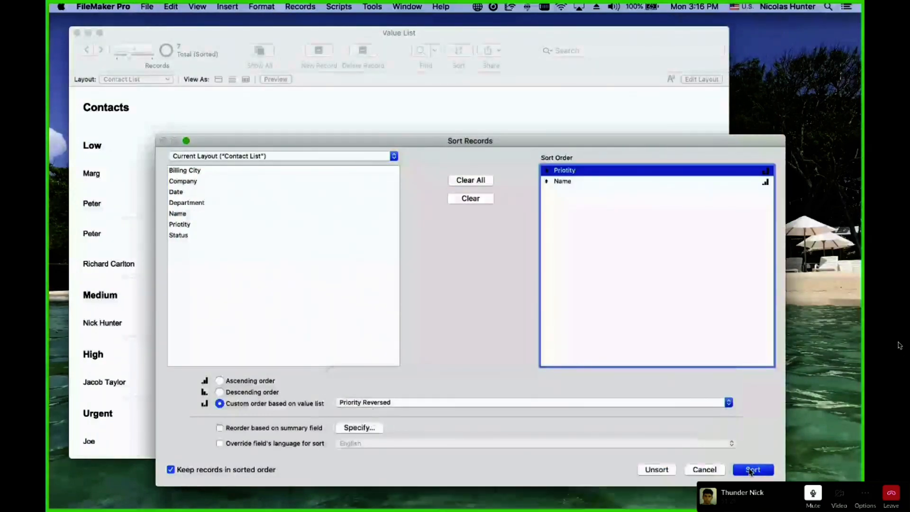
left_click(753, 470)
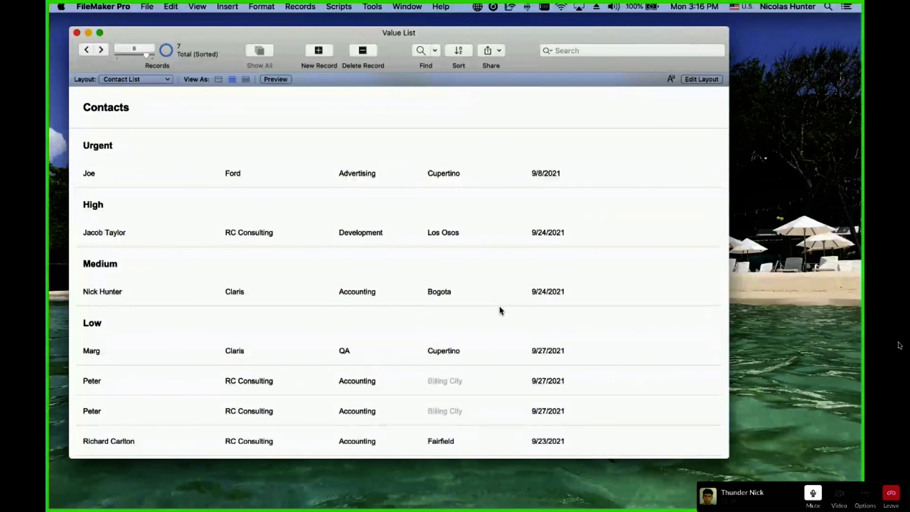
In Layout mode, change the Date box to the Priotity field and widen it, then return to Browse.
left_click_drag(204, 34, 192, 30)
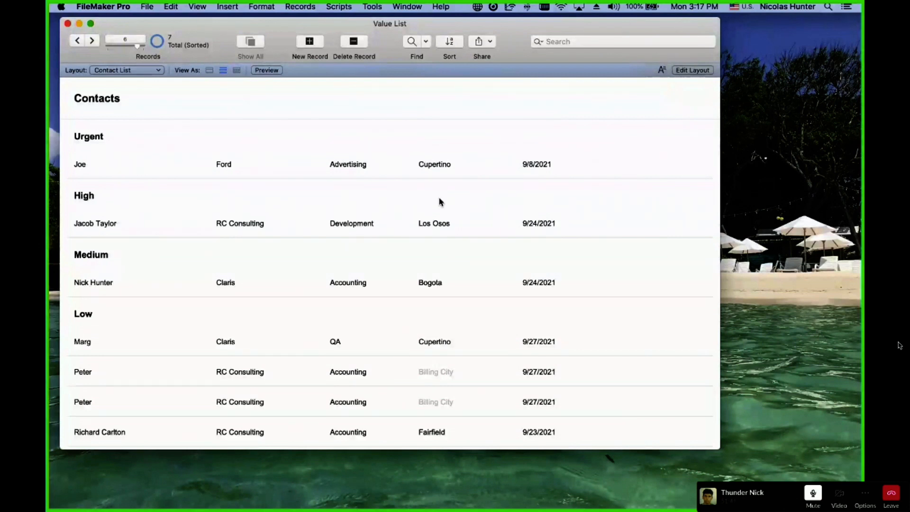
left_click(463, 211)
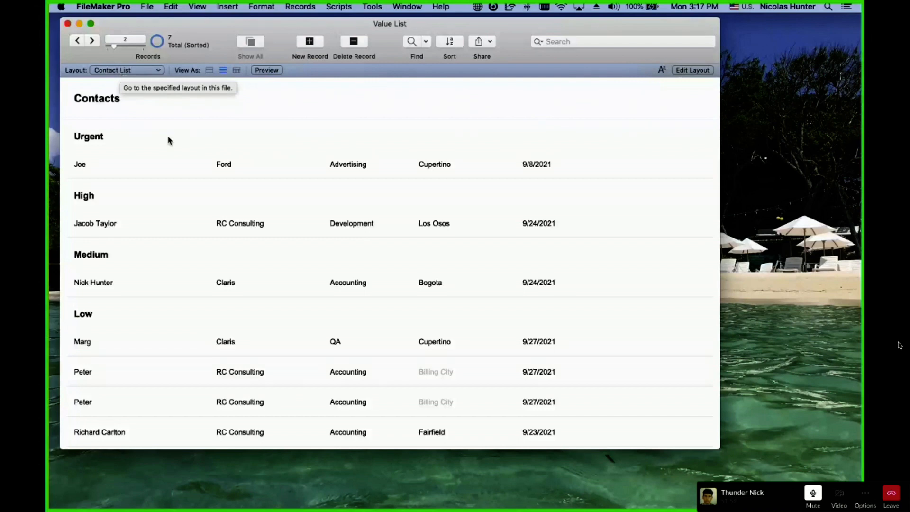
key("super+l")
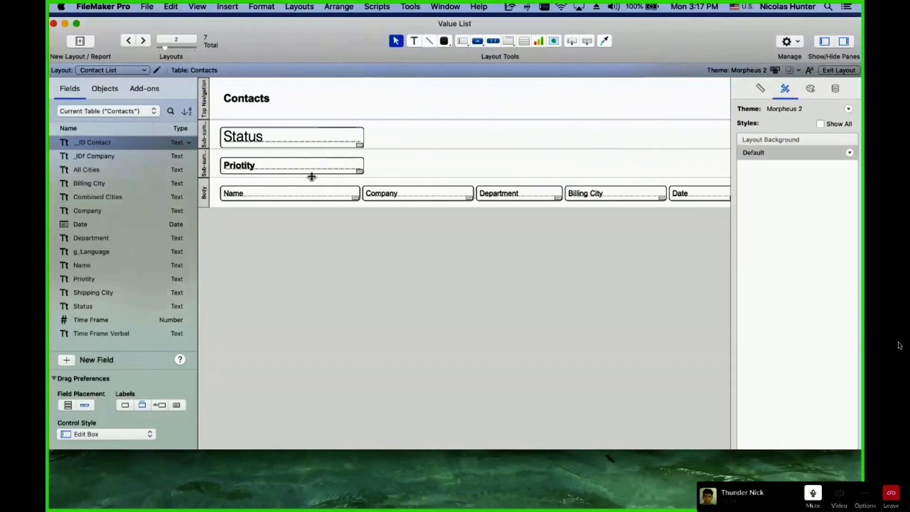
scroll(325, 177, "right", 5)
scroll(344, 182, "left", 5)
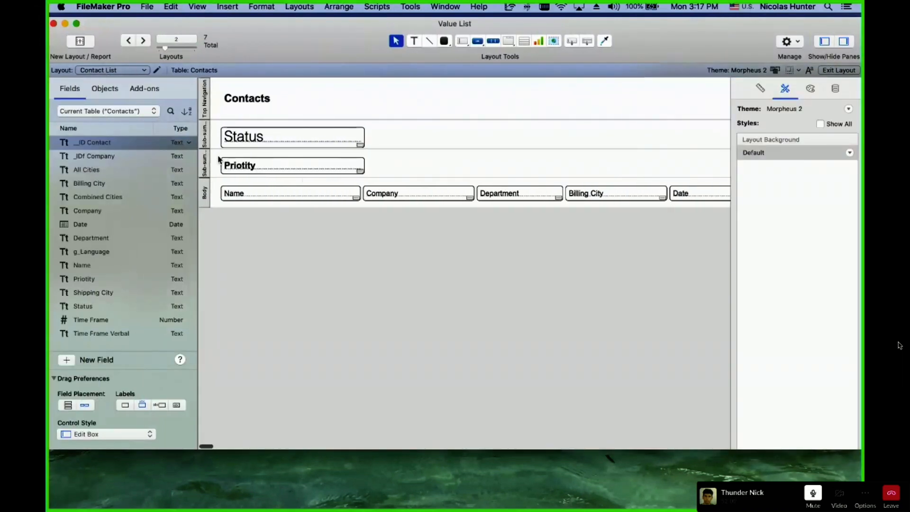
scroll(365, 189, "right", 5)
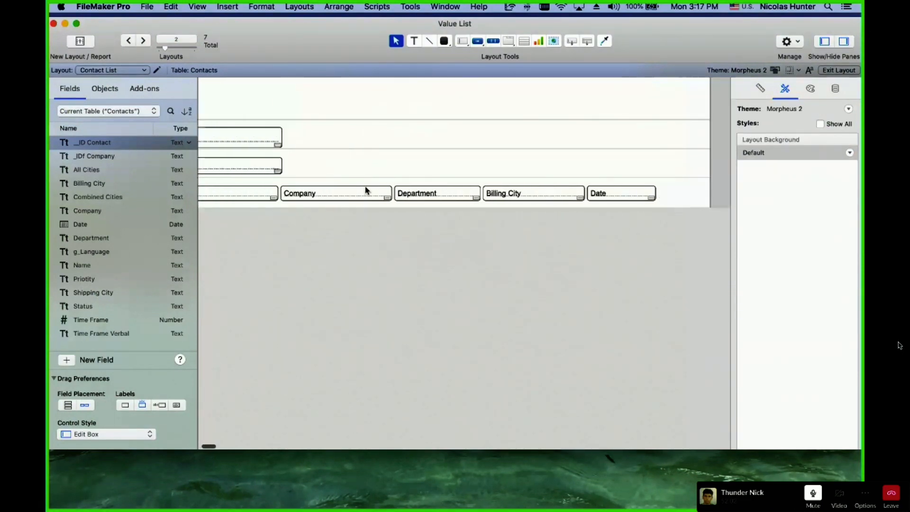
double_click(538, 195)
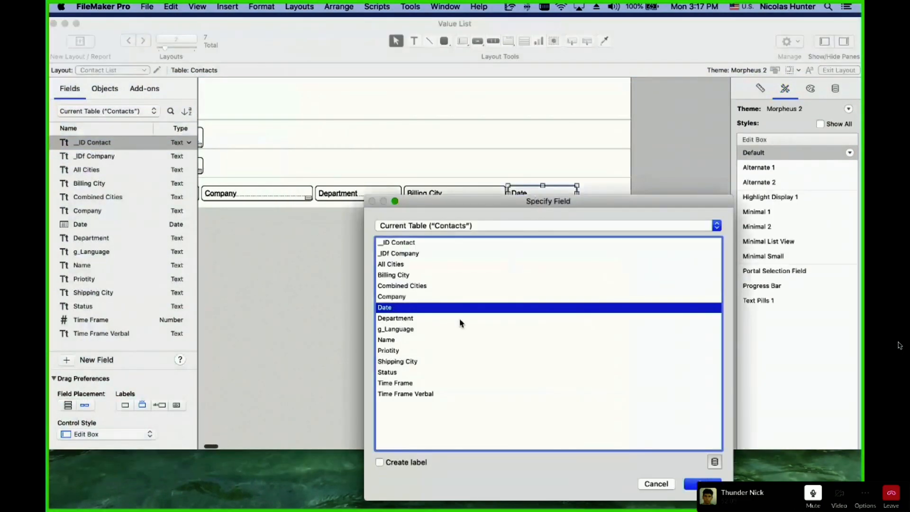
double_click(407, 351)
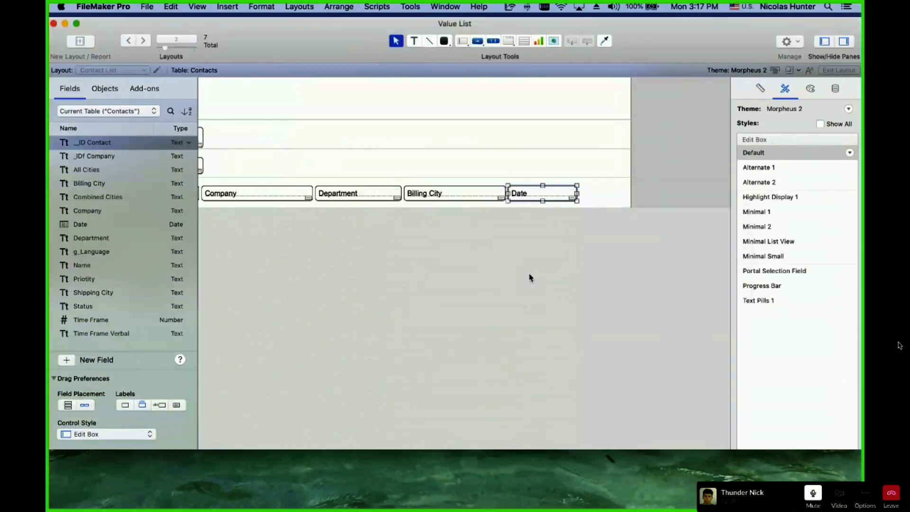
left_click_drag(577, 193, 617, 193)
key("super+b")
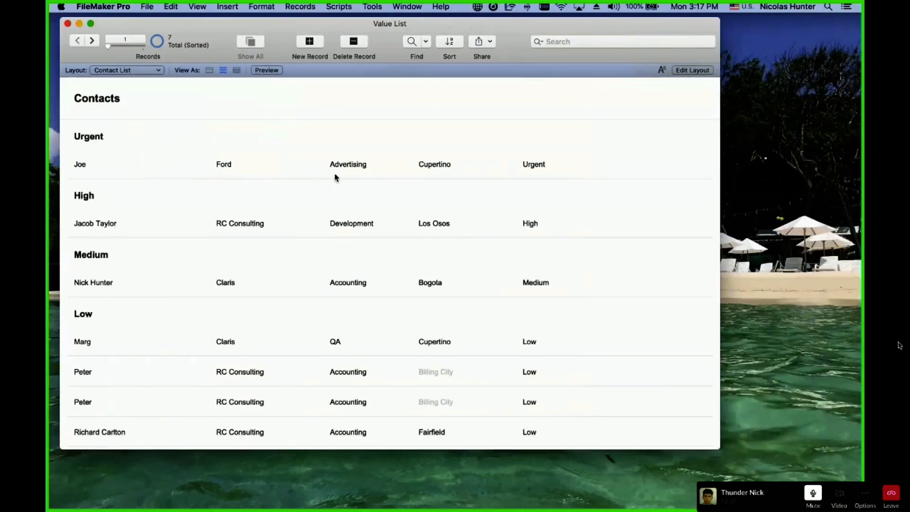
Sort the contacts by Name using the Priority Reversed value list order.
key("super+s")
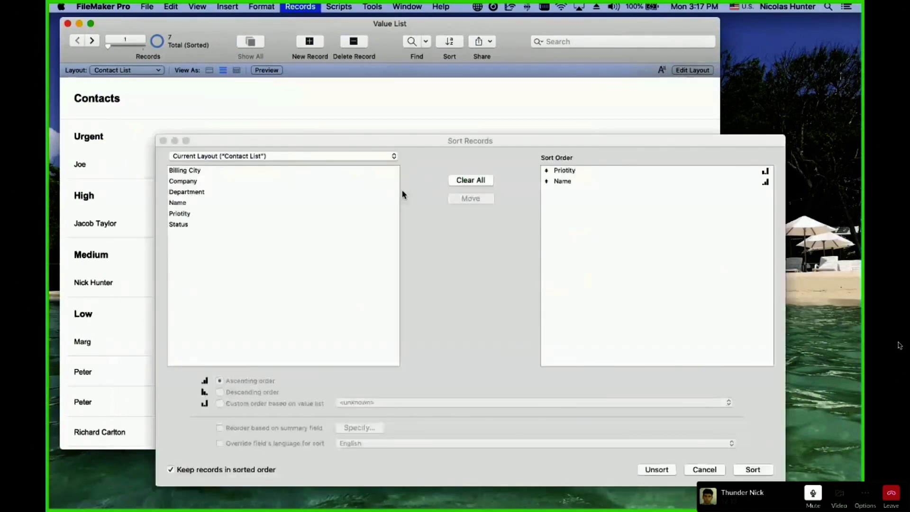
left_click(578, 183)
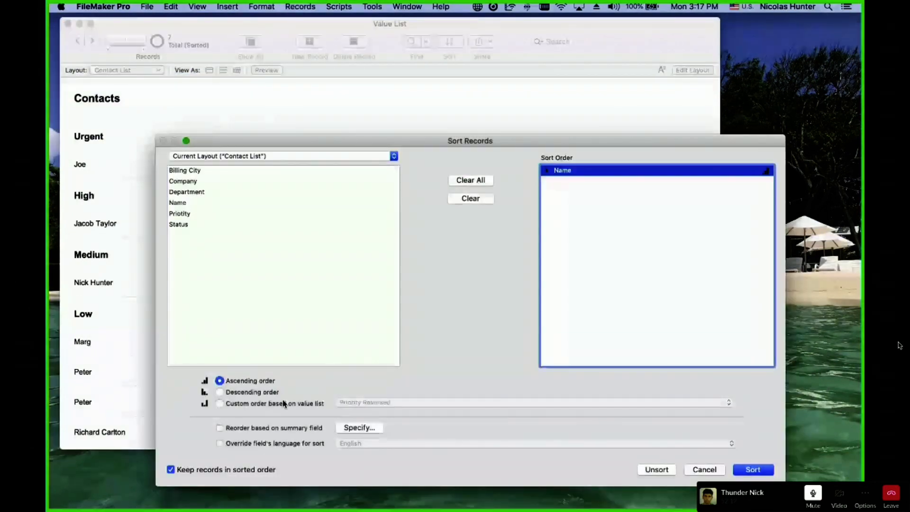
left_click(282, 403)
left_click(435, 405)
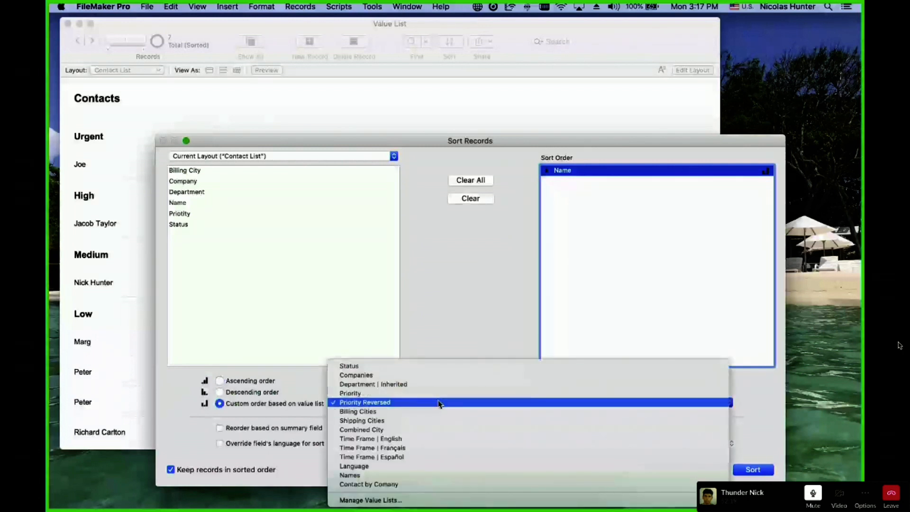
left_click(437, 403)
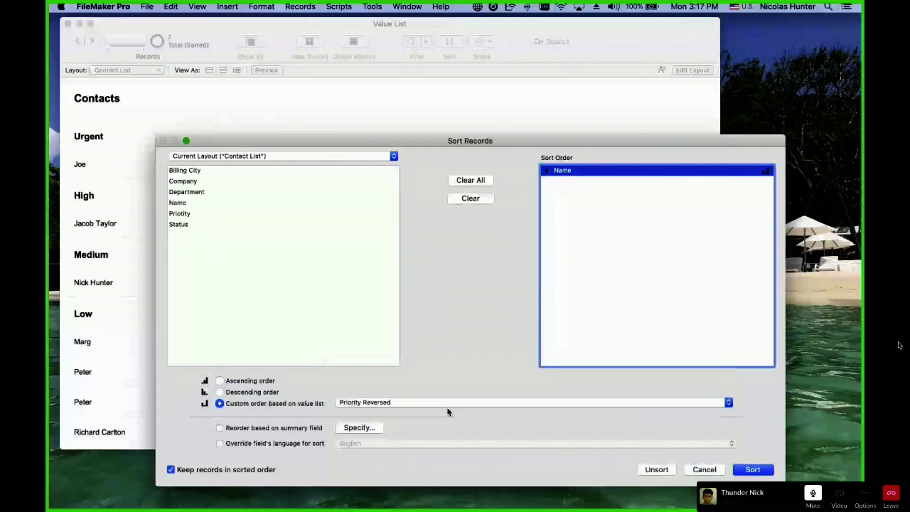
left_click(753, 470)
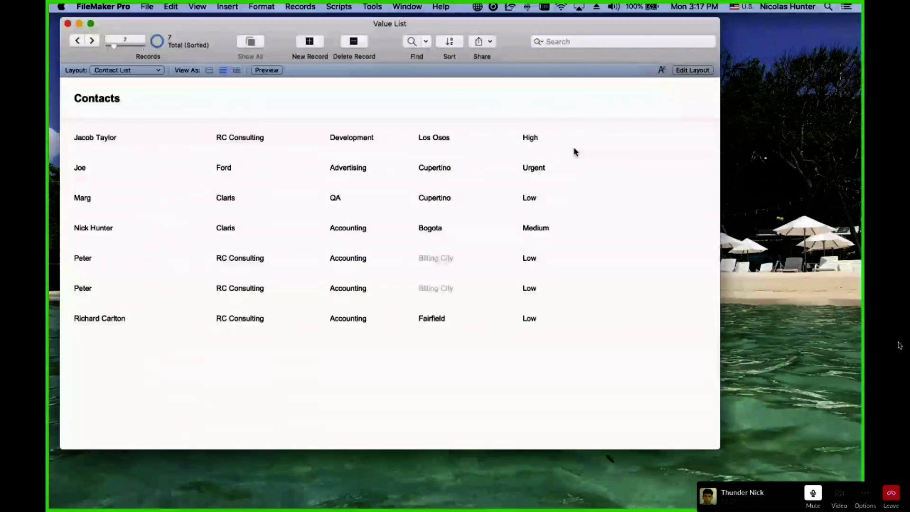
Try ordering Name by the Priority value list, then cancel without sorting.
key("super+s")
left_click(576, 172)
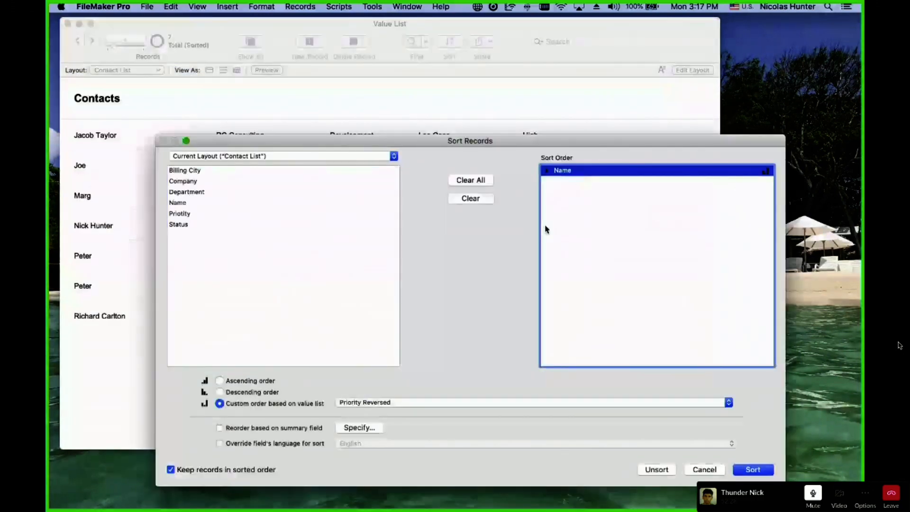
left_click(371, 403)
left_click(375, 393)
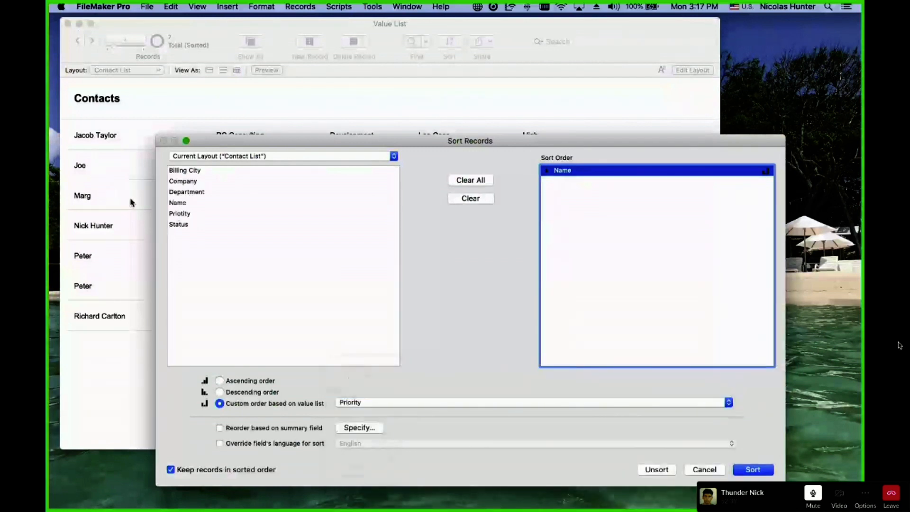
key("Escape")
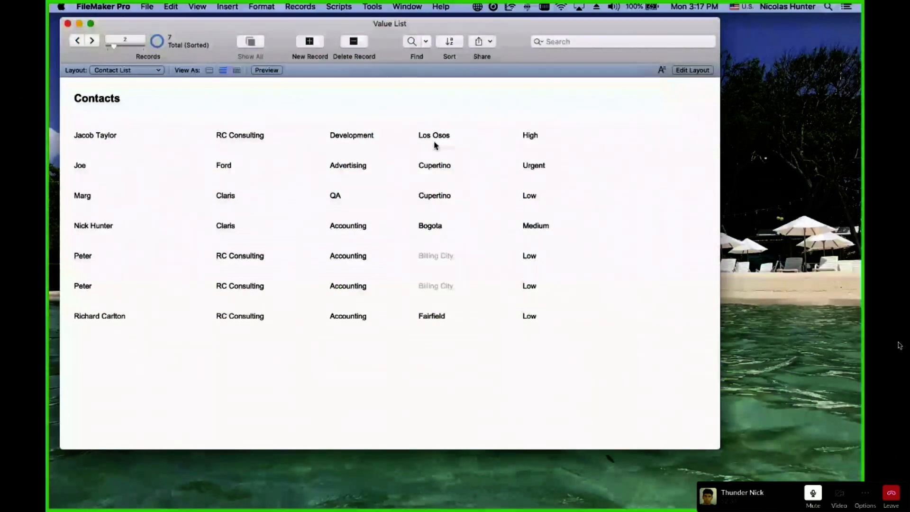
Replace Name with Company in the sort order and sort the contacts.
key("super+s")
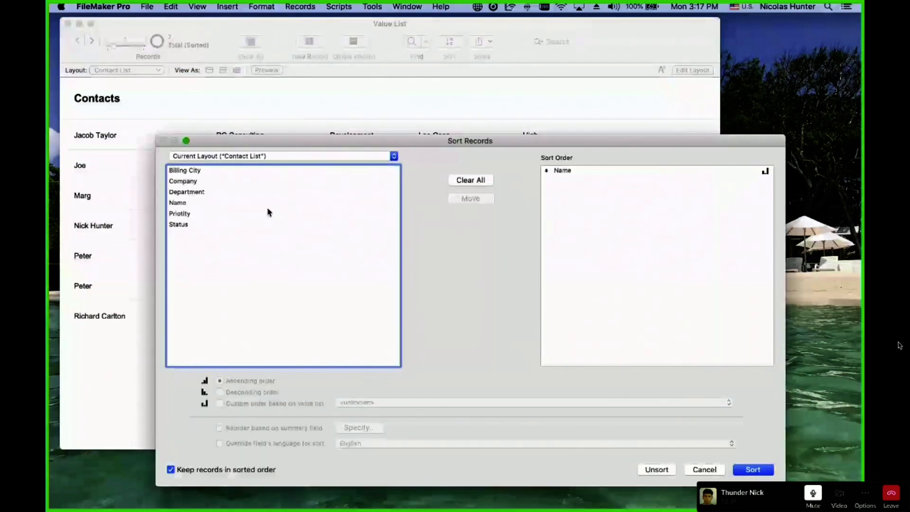
double_click(574, 172)
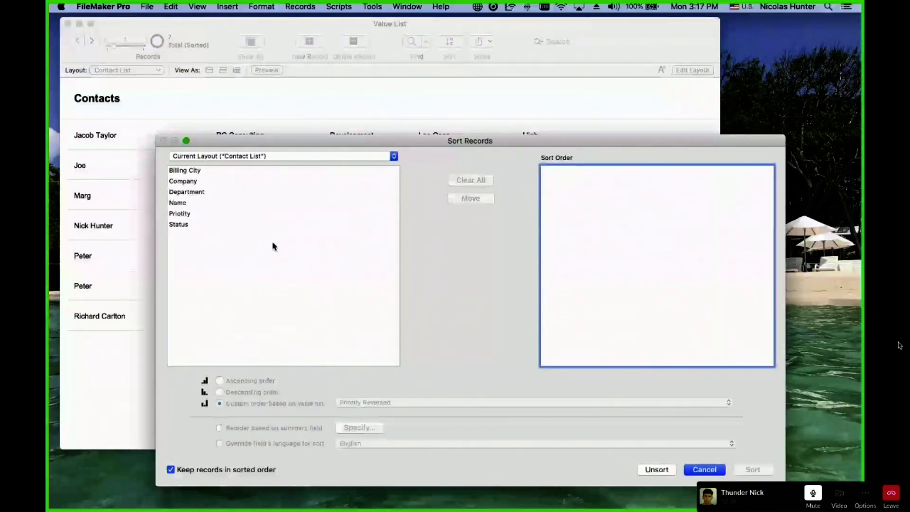
left_click(189, 183)
double_click(190, 185)
left_click(565, 171)
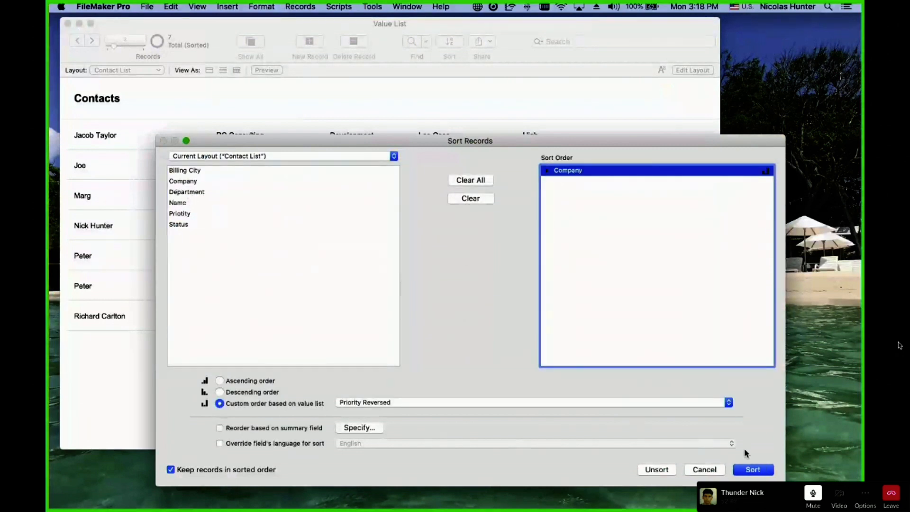
left_click(746, 471)
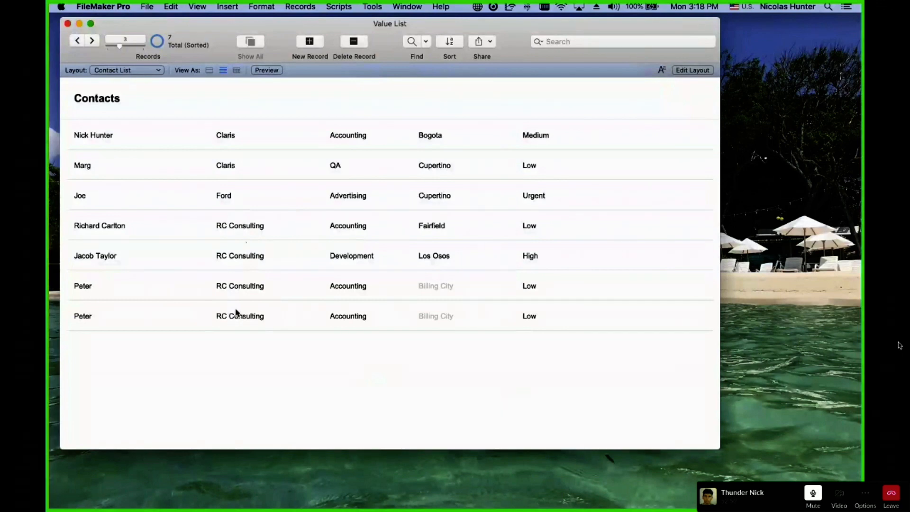
key("super+s")
left_click(637, 173)
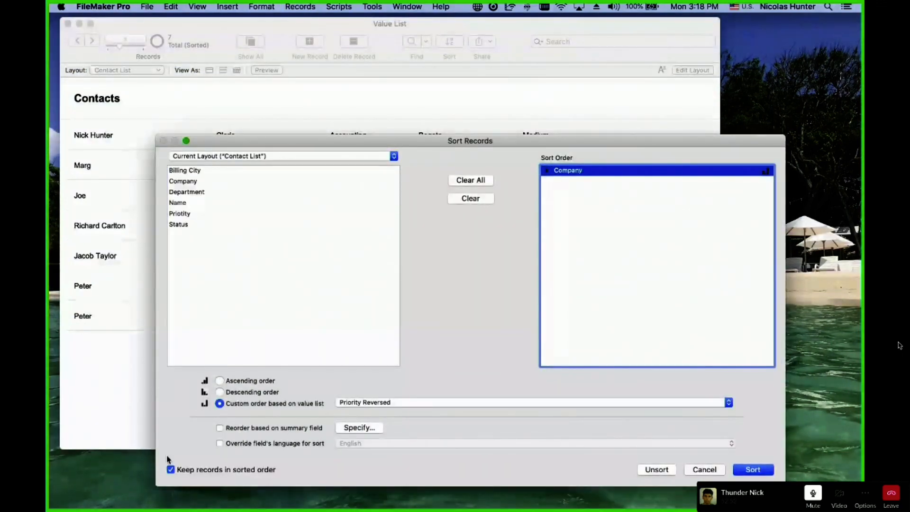
left_click(388, 403)
left_click(387, 393)
left_click(751, 470)
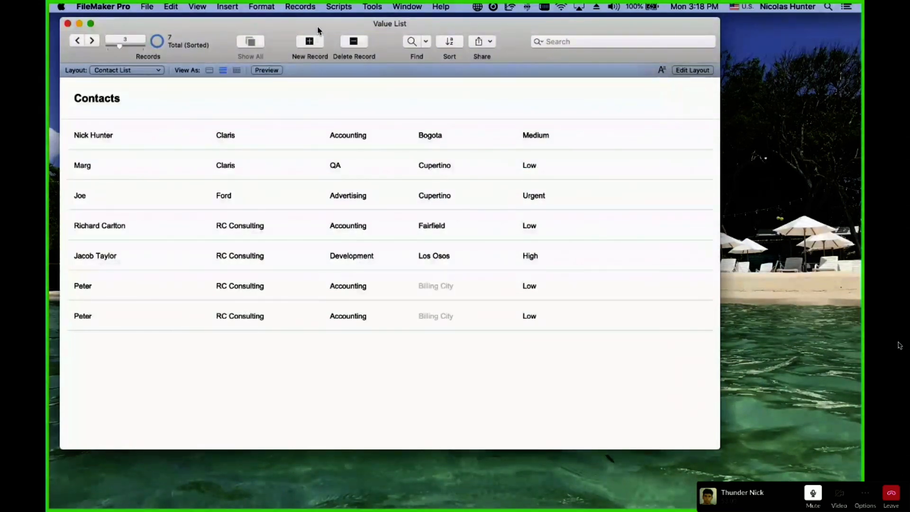
left_click_drag(317, 26, 311, 26)
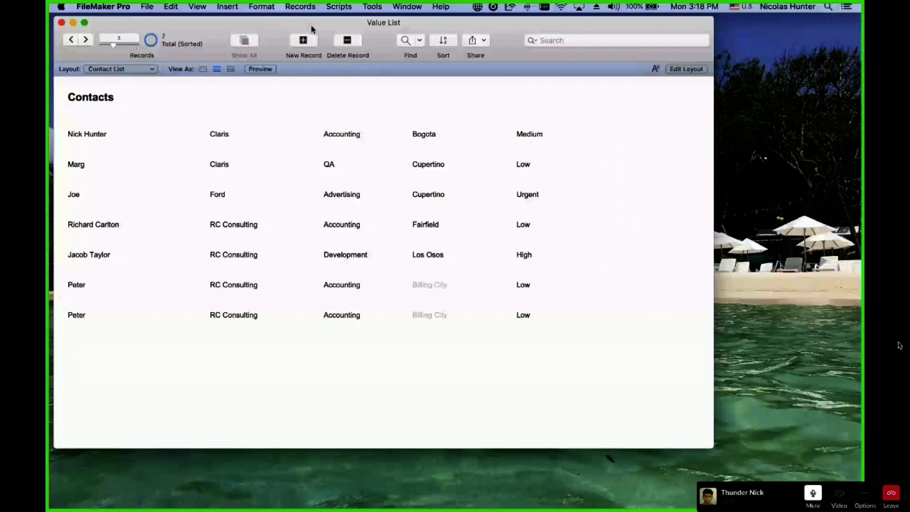
Choose Companies from the Layout pop-up, landing on the Ford company record.
left_click(145, 70)
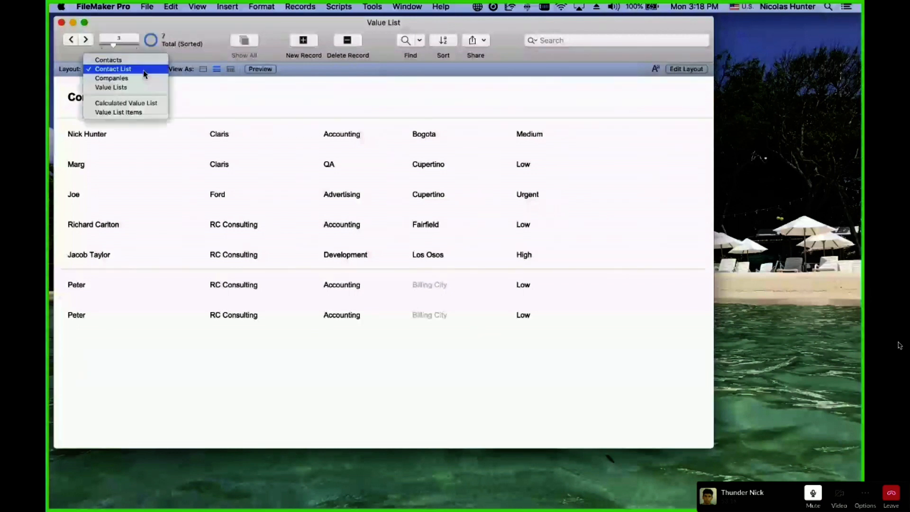
left_click(206, 105)
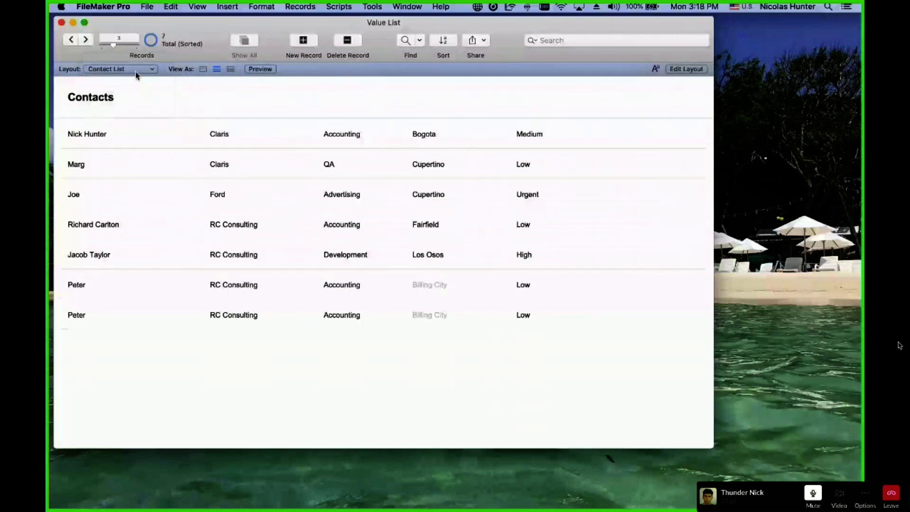
left_click(139, 70)
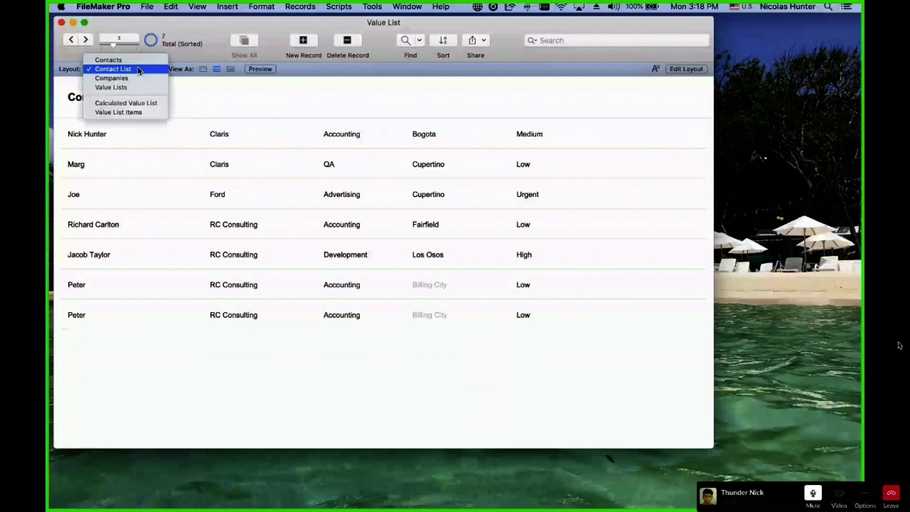
left_click(179, 109)
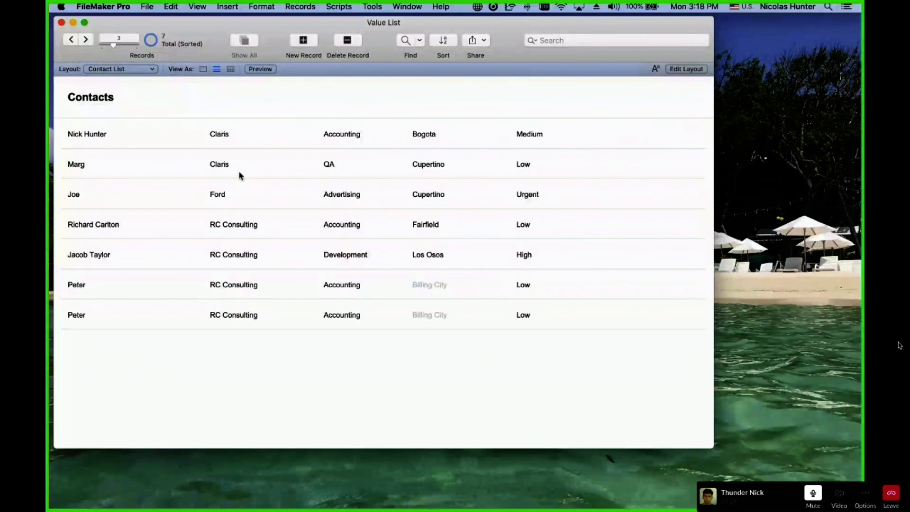
left_click(146, 73)
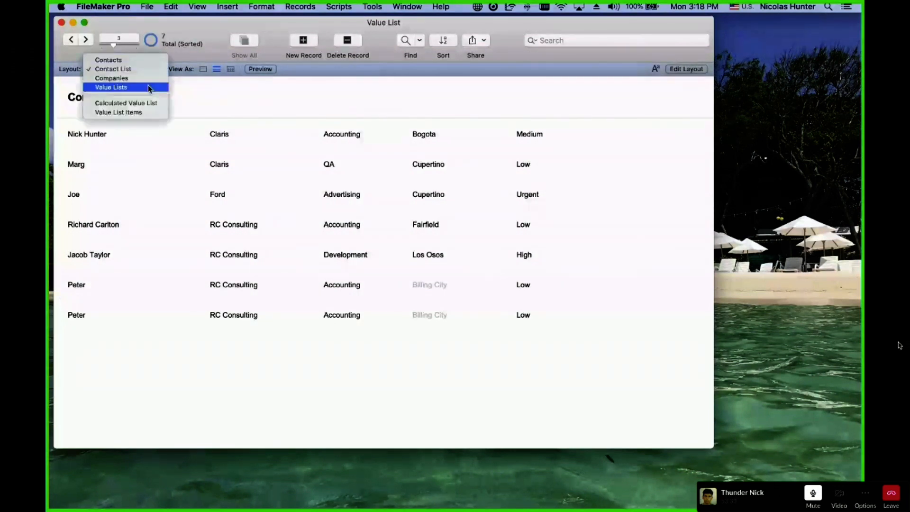
left_click(256, 92)
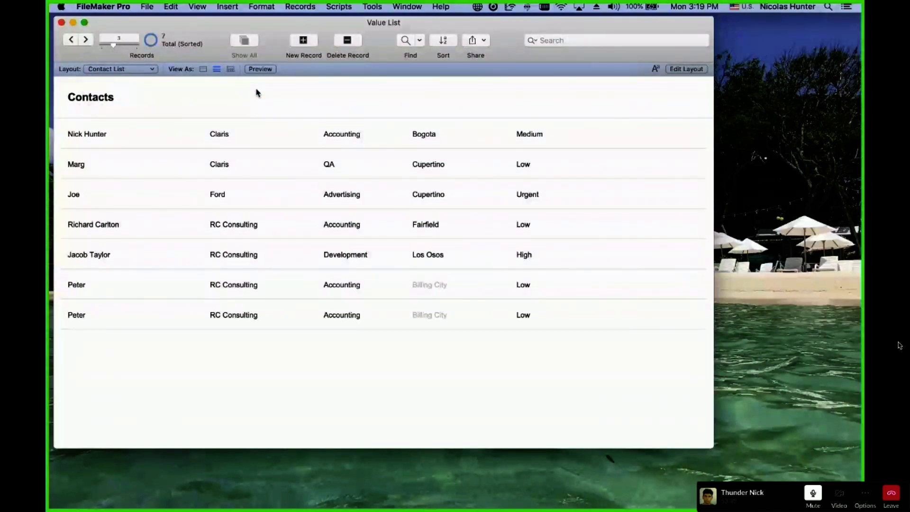
left_click(146, 68)
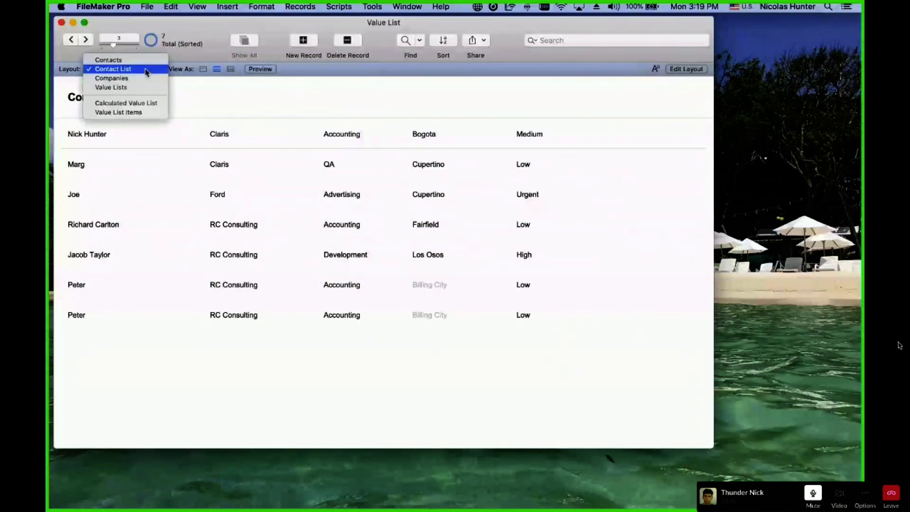
left_click(146, 78)
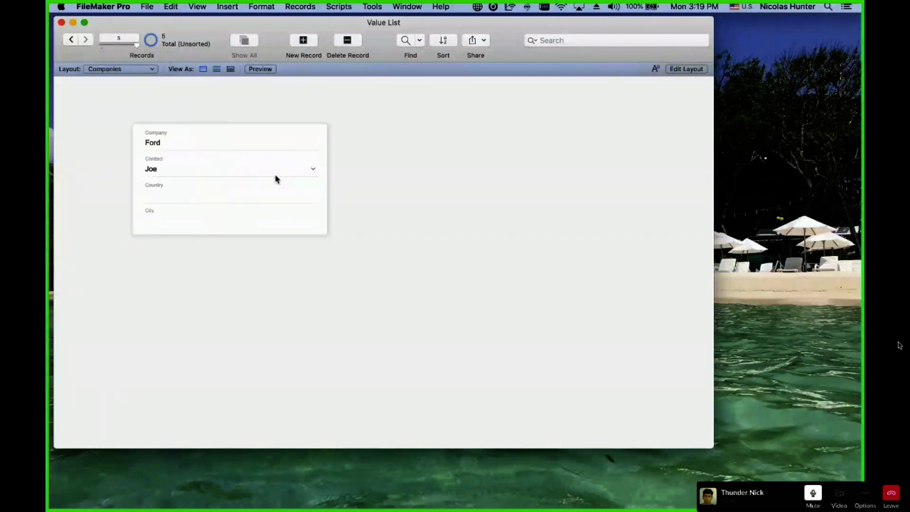
Review Ford's contact choices without changing them, then step back two company records.
left_click(161, 170)
left_click(123, 169)
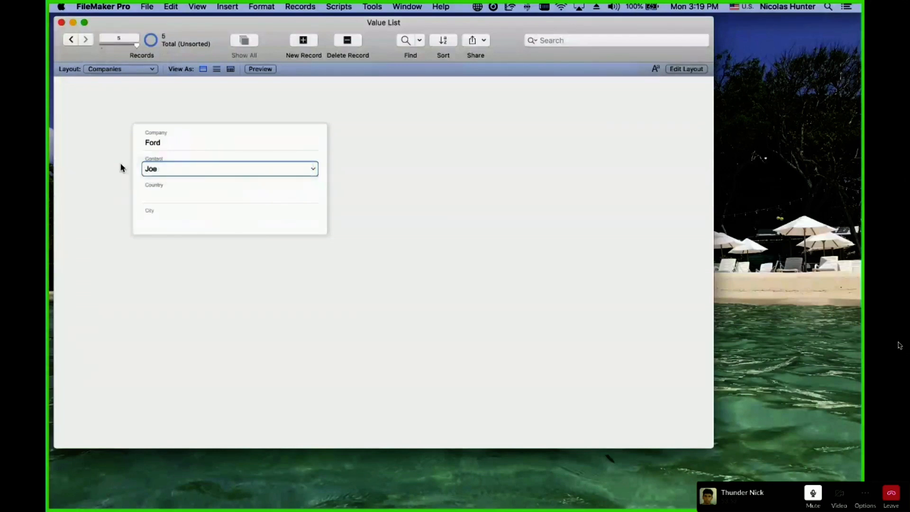
left_click(122, 168)
left_click(71, 40)
left_click(71, 40)
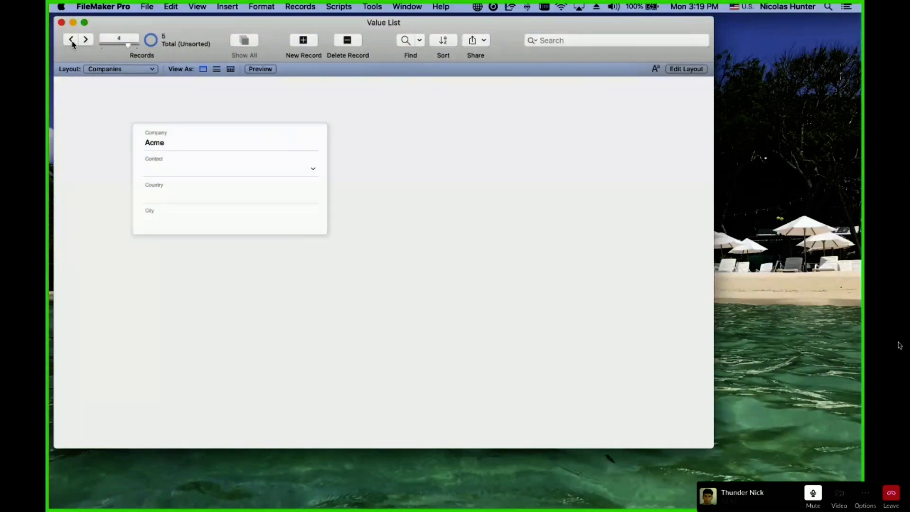
left_click(71, 39)
left_click(72, 39)
Switch to the Contacts layout and browse from the first to the last of 7 records.
left_click(99, 70)
left_click(101, 51)
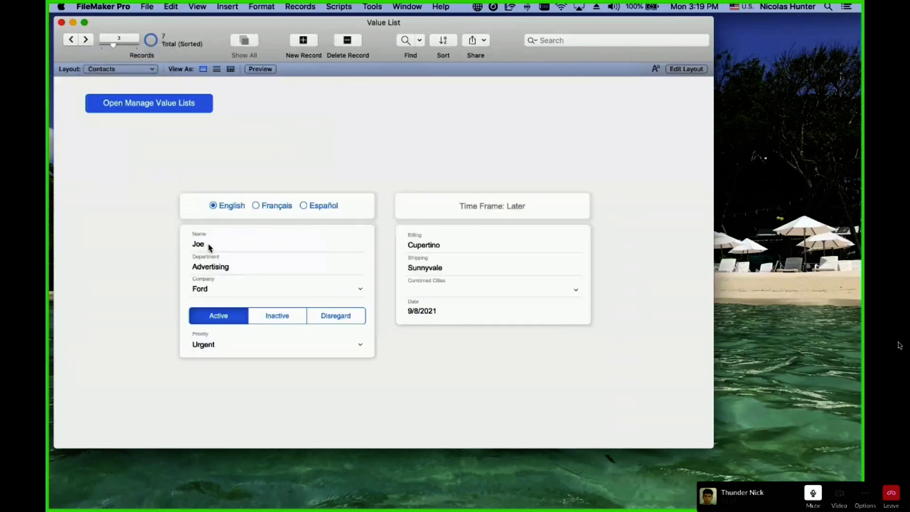
left_click(74, 39)
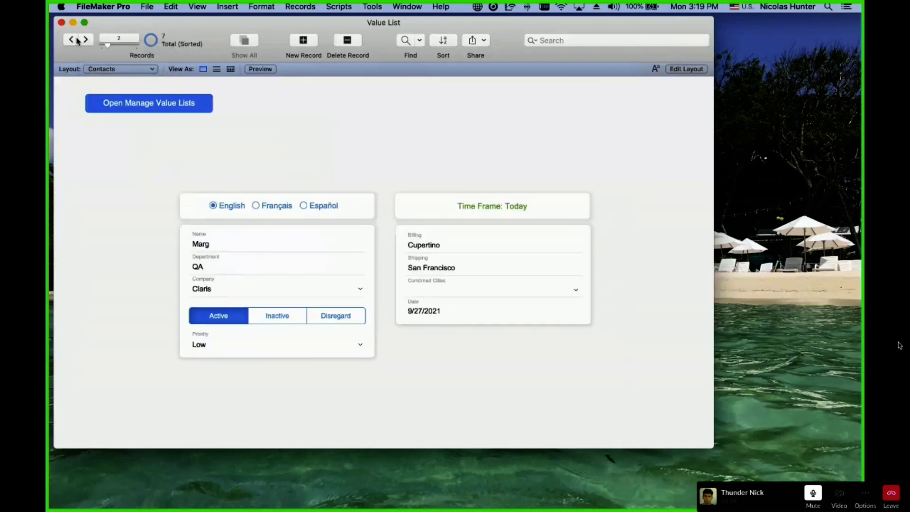
left_click(74, 40)
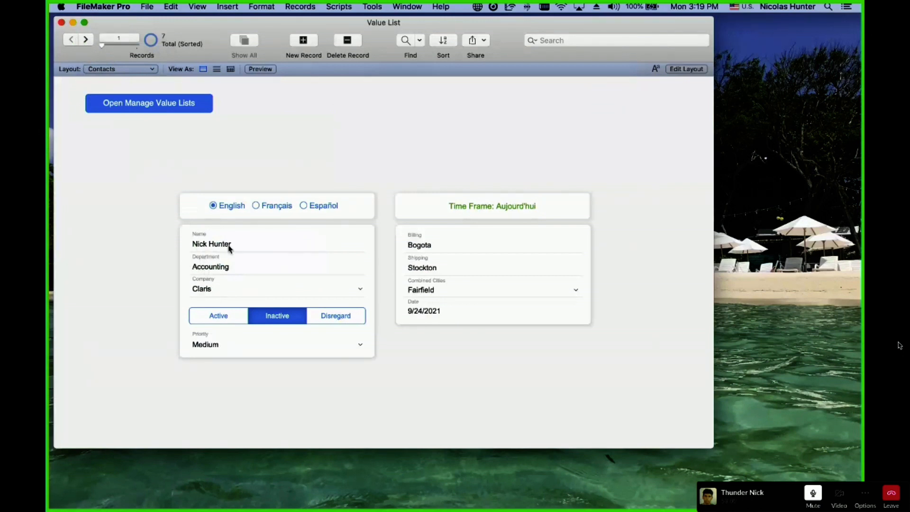
left_click(86, 40)
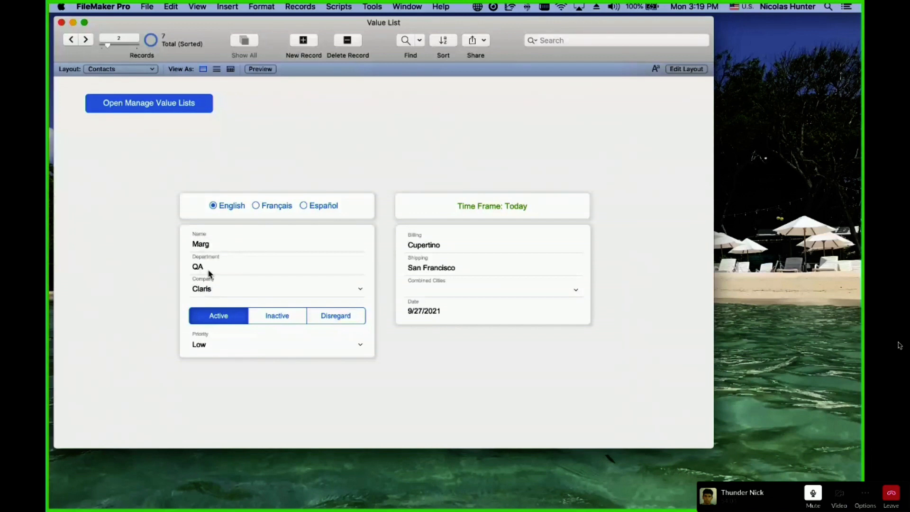
left_click(86, 40)
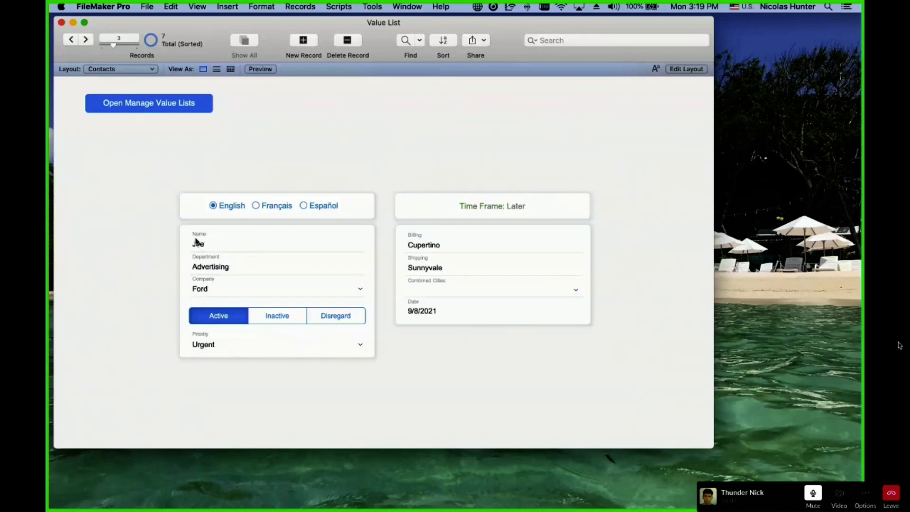
left_click(87, 41)
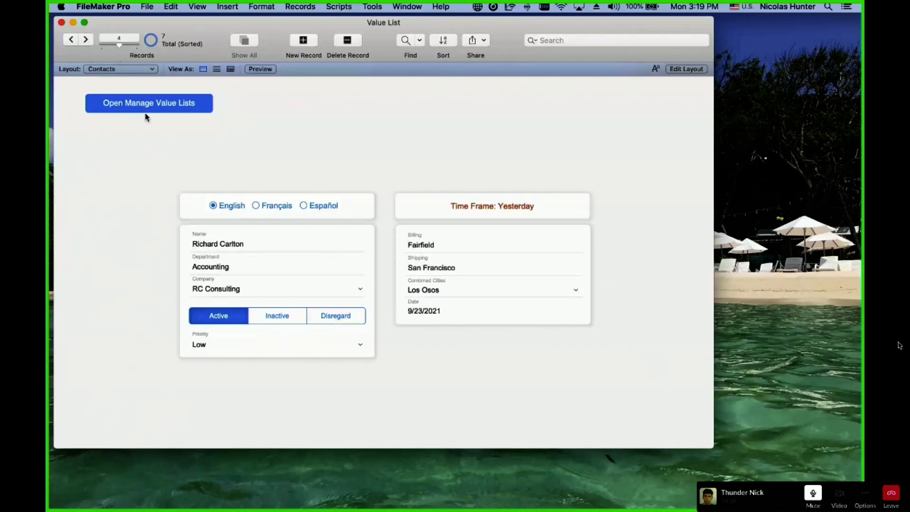
left_click(86, 40)
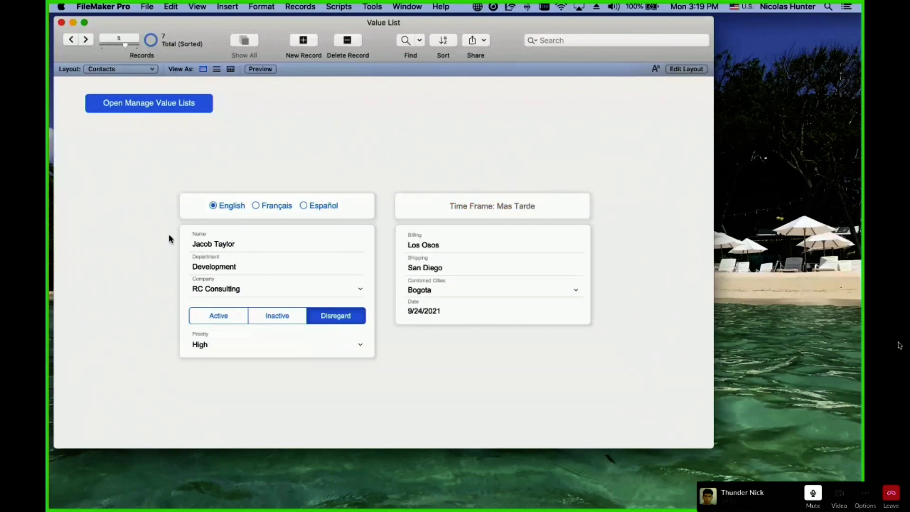
left_click(87, 41)
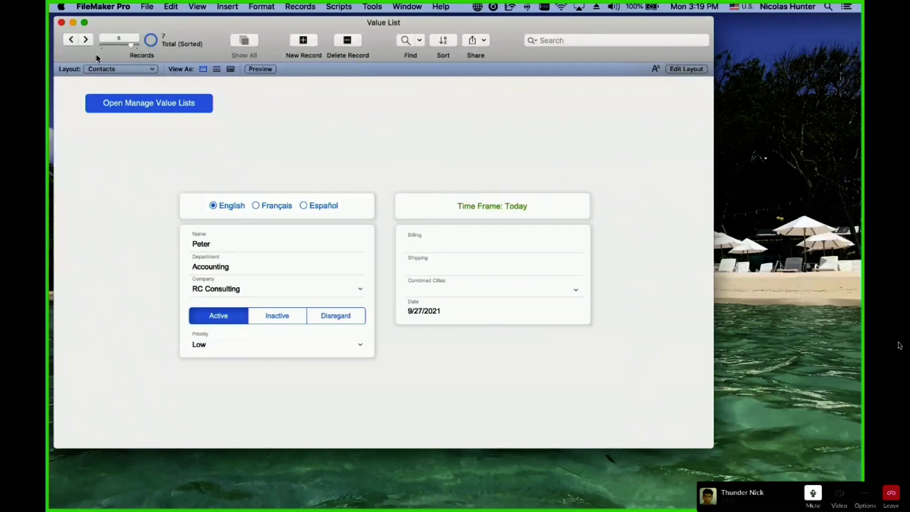
left_click(86, 40)
On the last contact record, type a new contact name into the Name field and commit it.
left_click(71, 40)
left_click(92, 41)
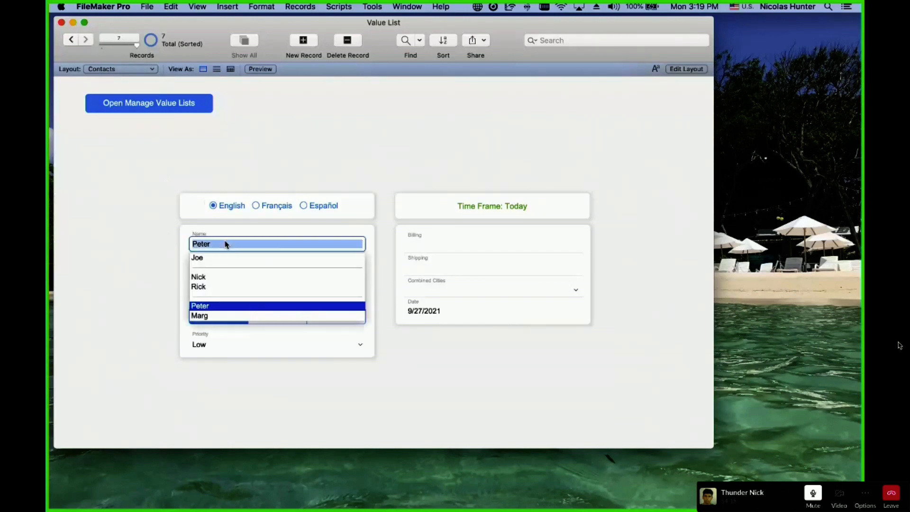
left_click(225, 243)
type("Kyle")
left_click(170, 235)
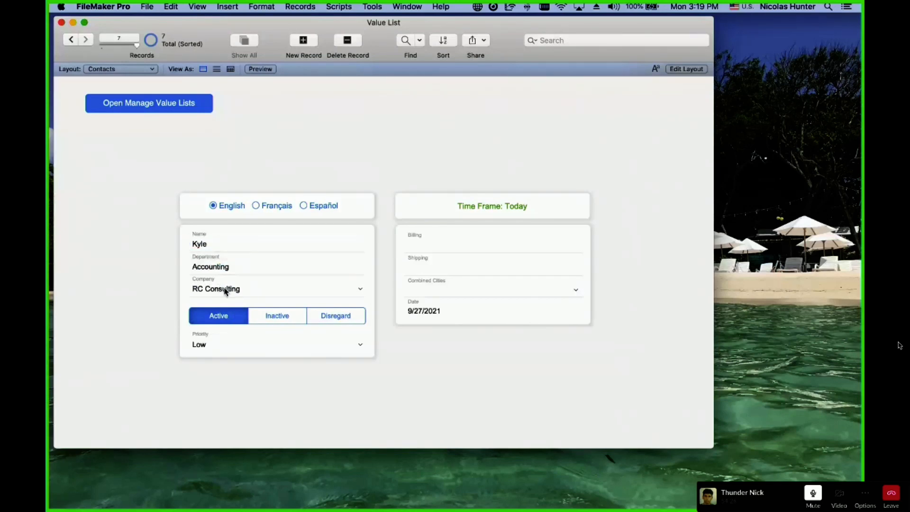
Step back to the first contact record and bring up the layout list.
left_click(73, 40)
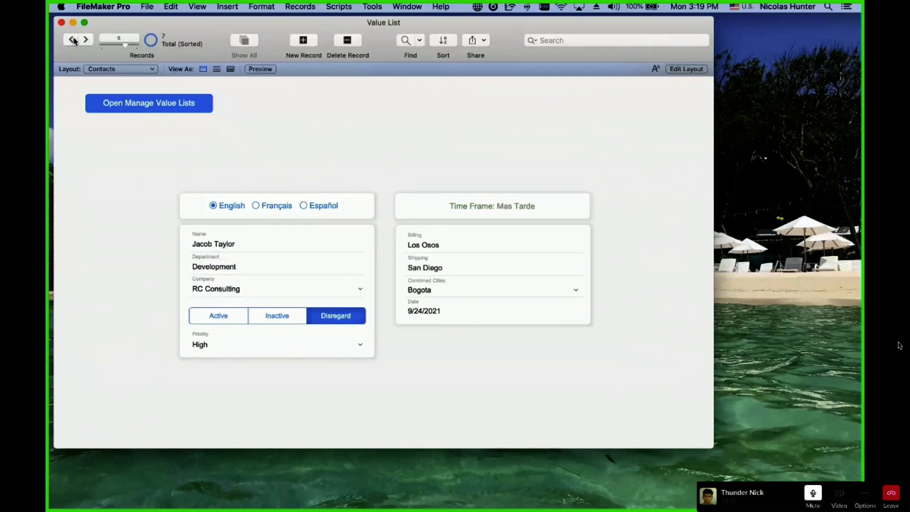
left_click(73, 40)
left_click(73, 40)
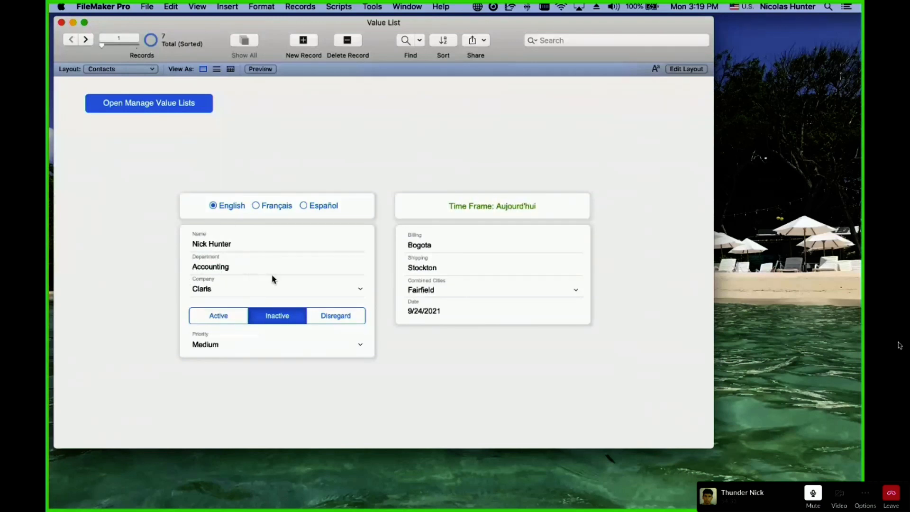
left_click(107, 69)
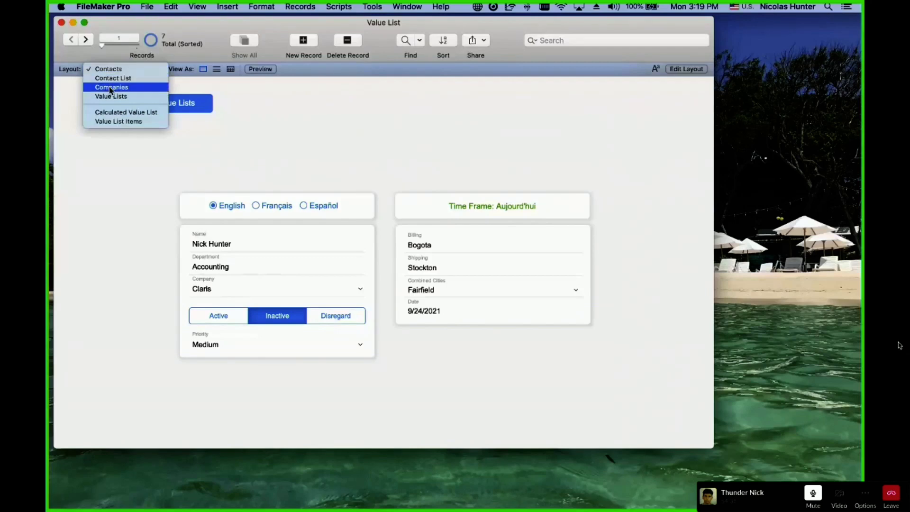
On the Companies layout, create a new company record named RC Consulting.
left_click(112, 87)
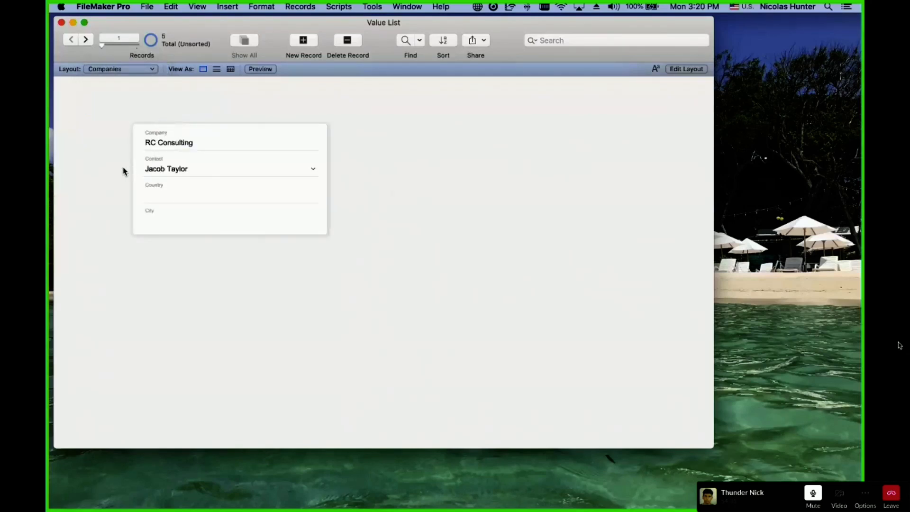
left_click(304, 40)
left_click(239, 96)
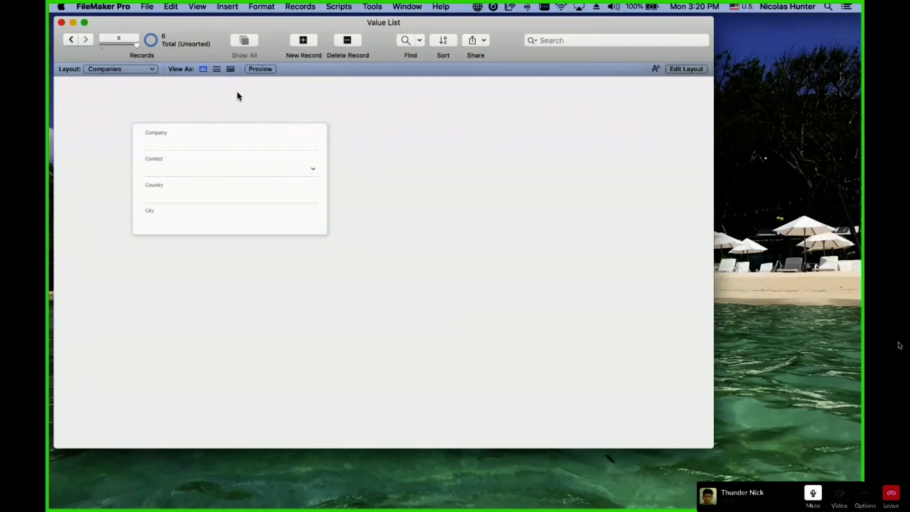
left_click(233, 146)
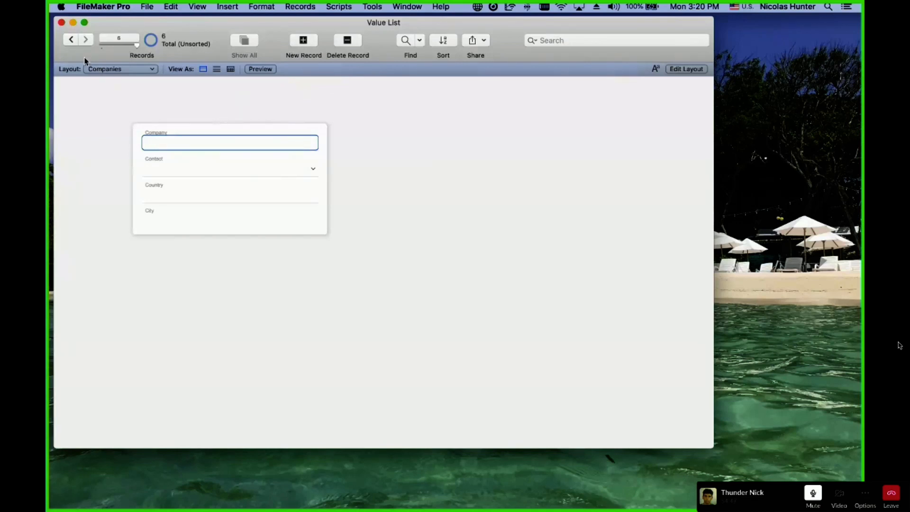
left_click(72, 40)
triple_click(156, 145)
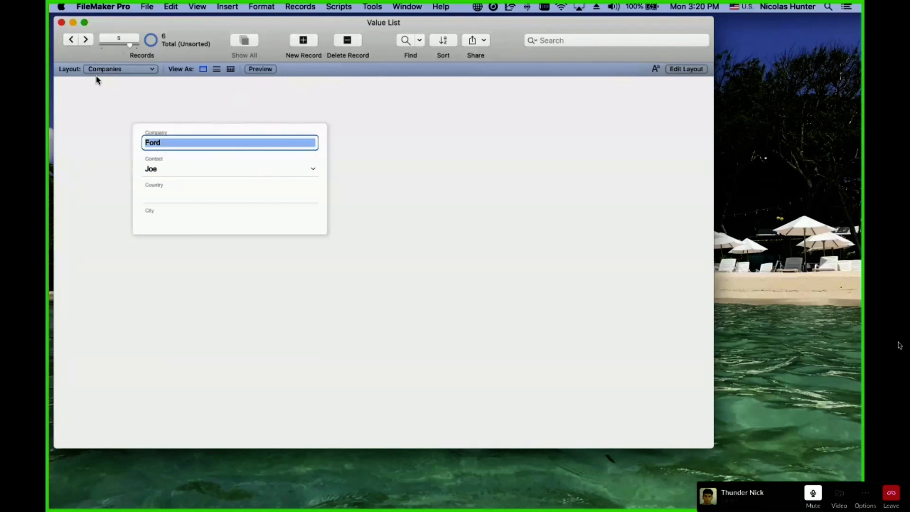
left_click(74, 43)
left_click(74, 43)
left_click(74, 43)
left_click(74, 44)
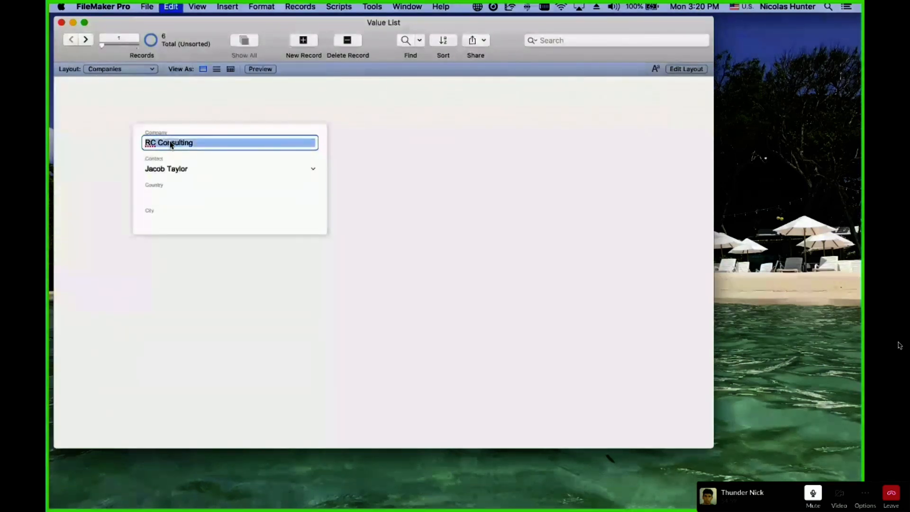
left_click(157, 106)
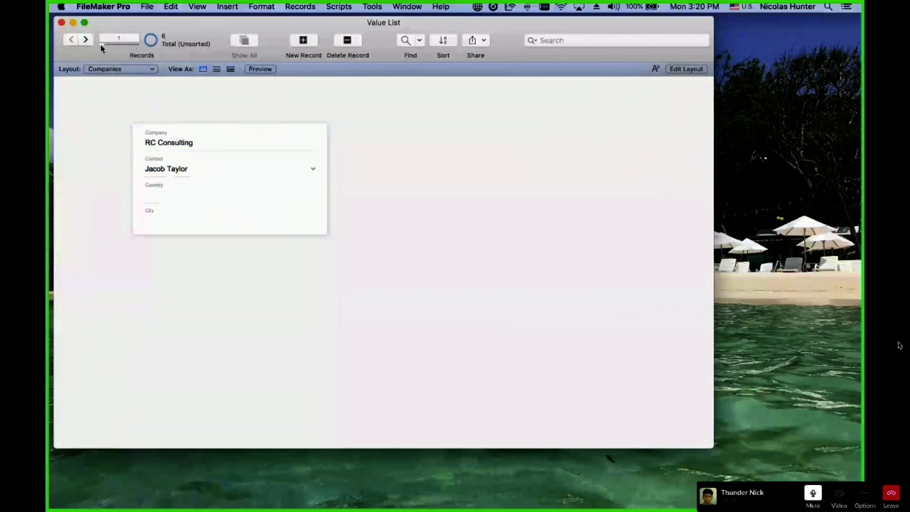
left_click(204, 147)
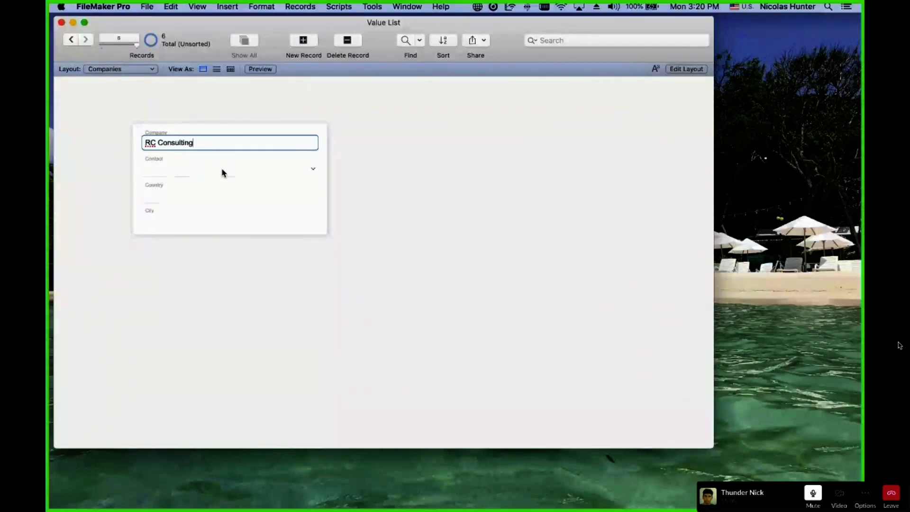
left_click(335, 169)
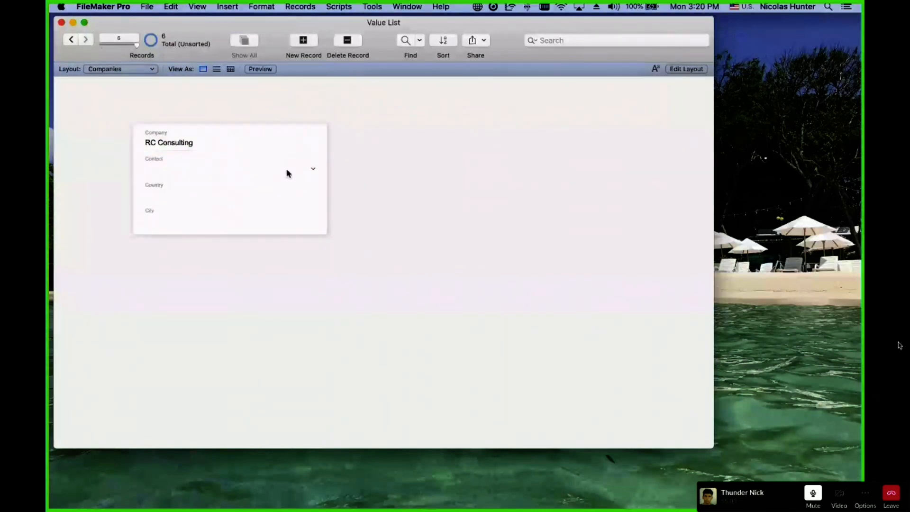
Check the new record's empty contact list, then view the first RC Consulting record's contact choices.
left_click(262, 174)
left_click(262, 108)
left_click(248, 164)
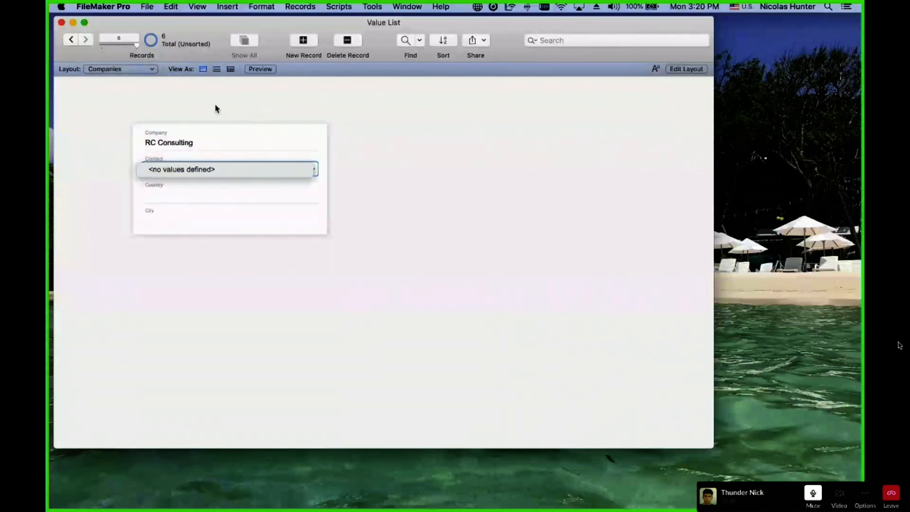
left_click(215, 106)
left_click(76, 44)
left_click(76, 43)
left_click(76, 43)
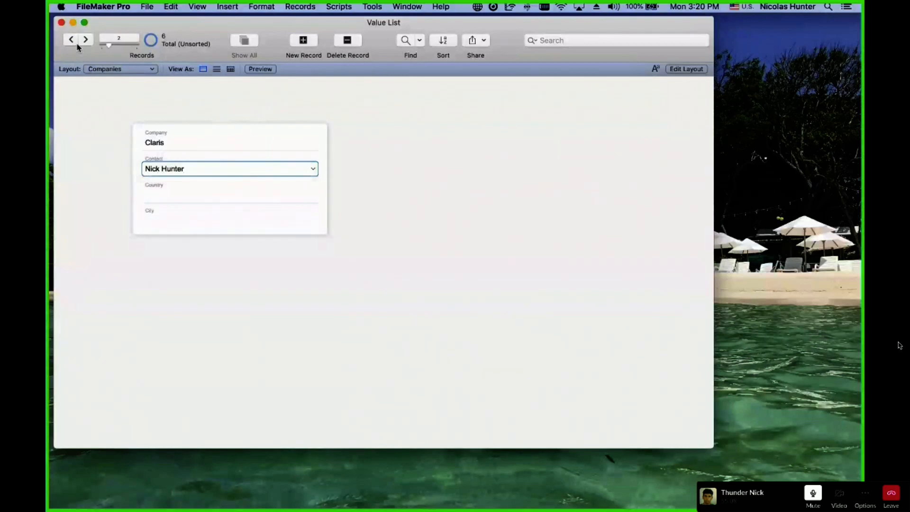
left_click(76, 43)
left_click(144, 103)
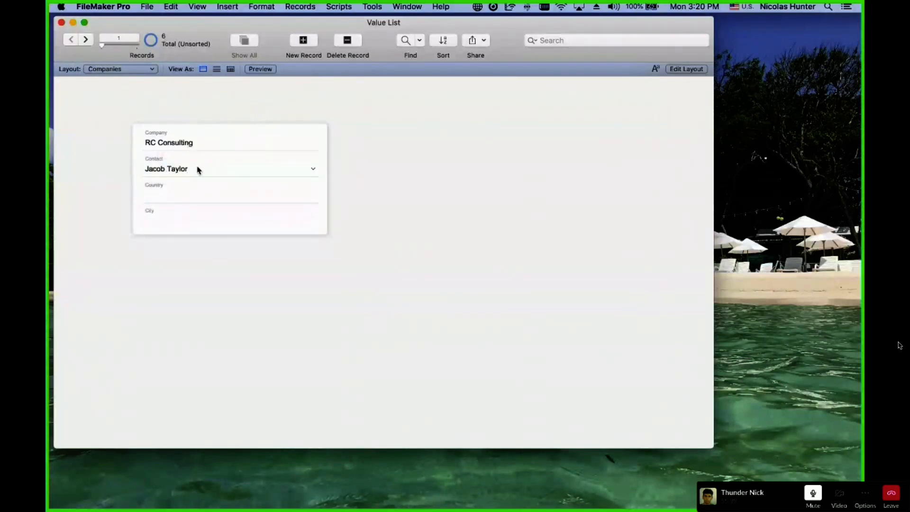
left_click(181, 177)
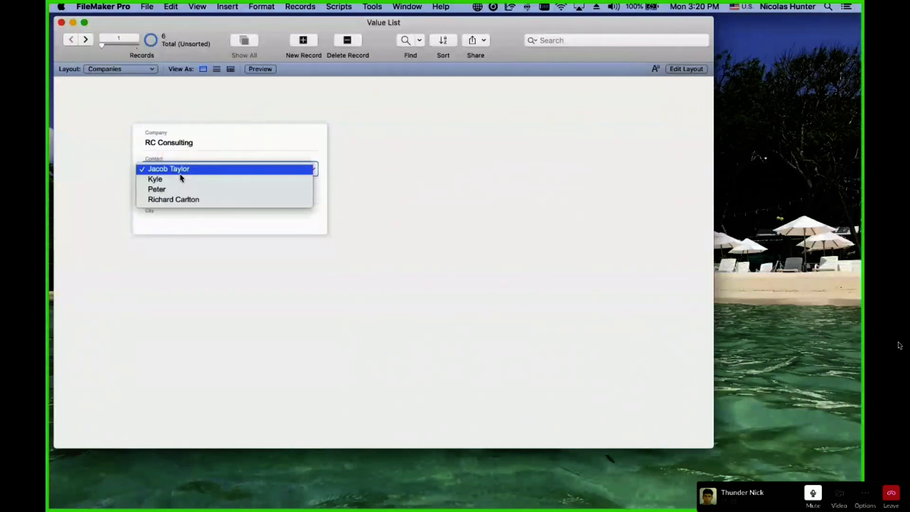
left_click(162, 115)
Review the contact choices for Claris, Apple, Acme and Ford without changing them.
left_click(85, 39)
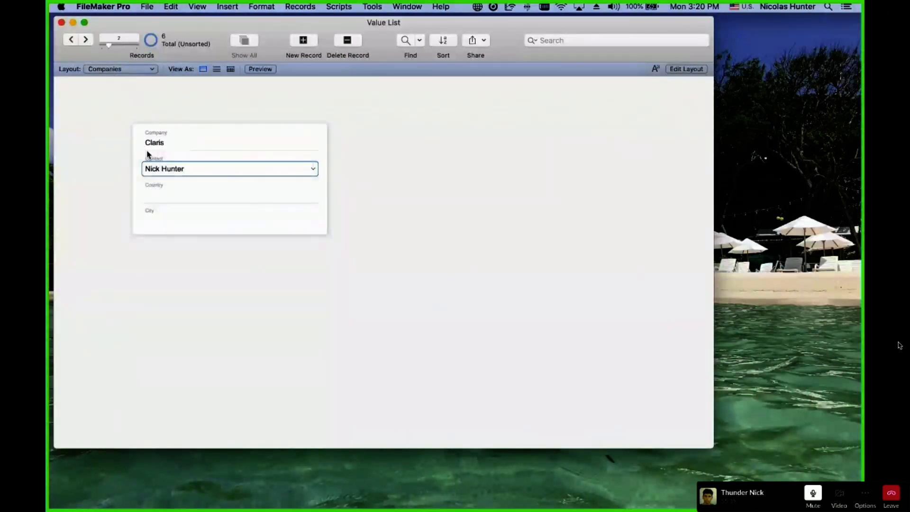
left_click(157, 169)
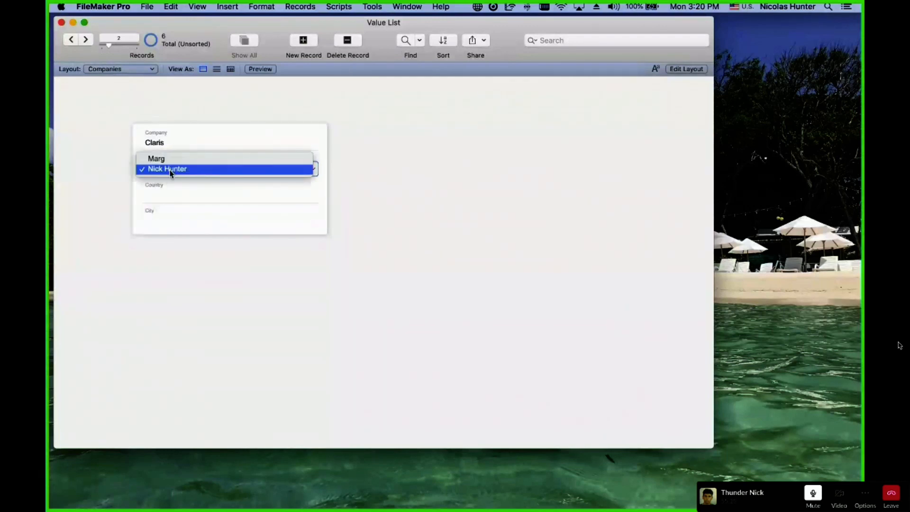
left_click(171, 171)
left_click(85, 40)
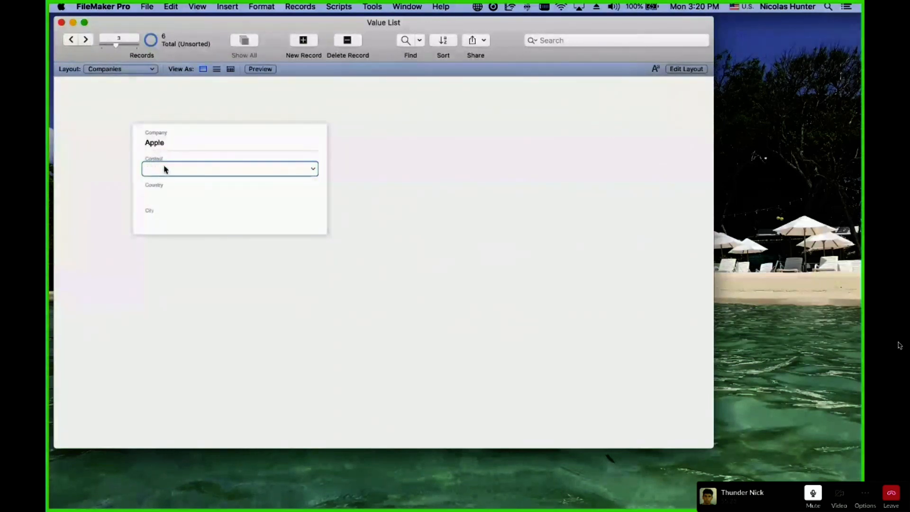
left_click(167, 170)
left_click(167, 170)
left_click(85, 39)
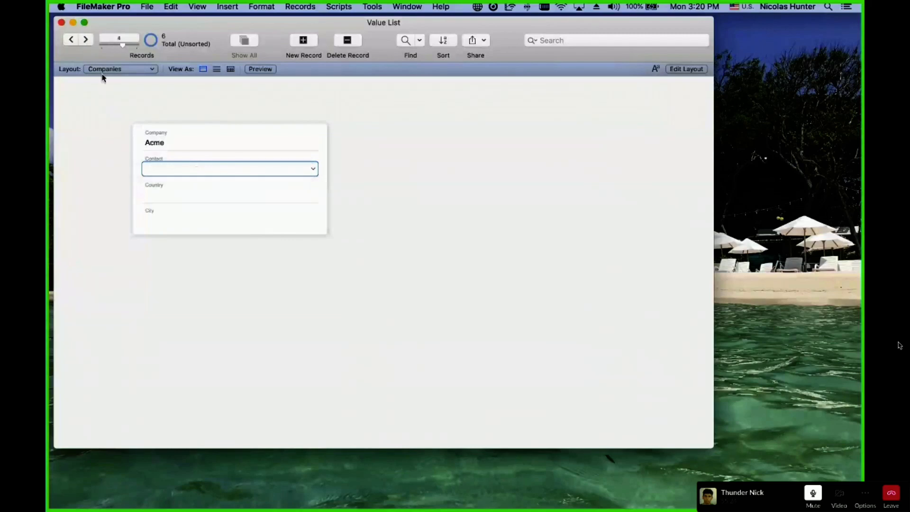
left_click(162, 171)
left_click(162, 171)
left_click(85, 39)
left_click(171, 170)
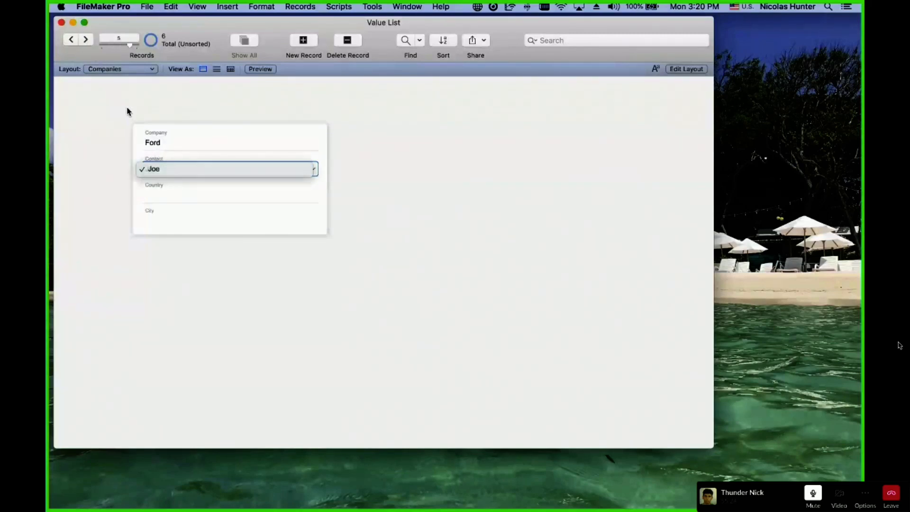
left_click(127, 109)
Visit the new RC Consulting record, step back, and switch to the Contacts layout.
left_click(90, 41)
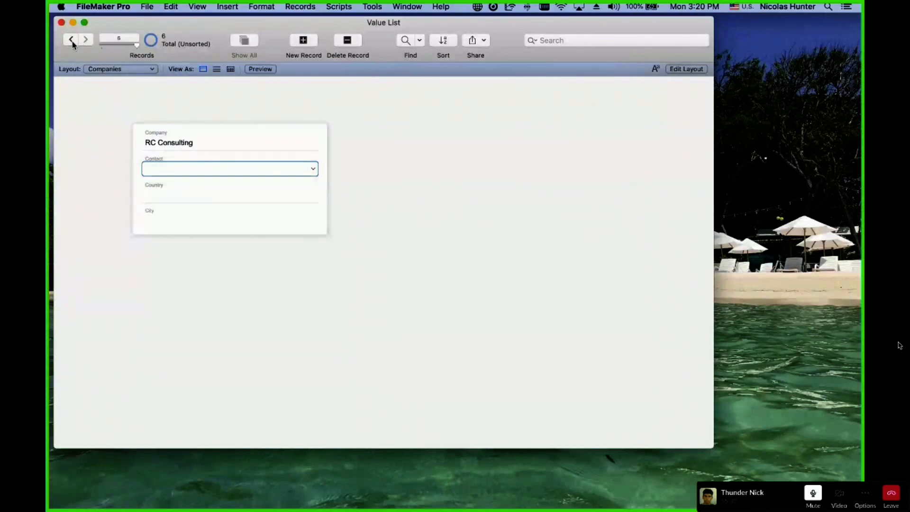
left_click(98, 92)
left_click(76, 41)
left_click(75, 41)
left_click(76, 41)
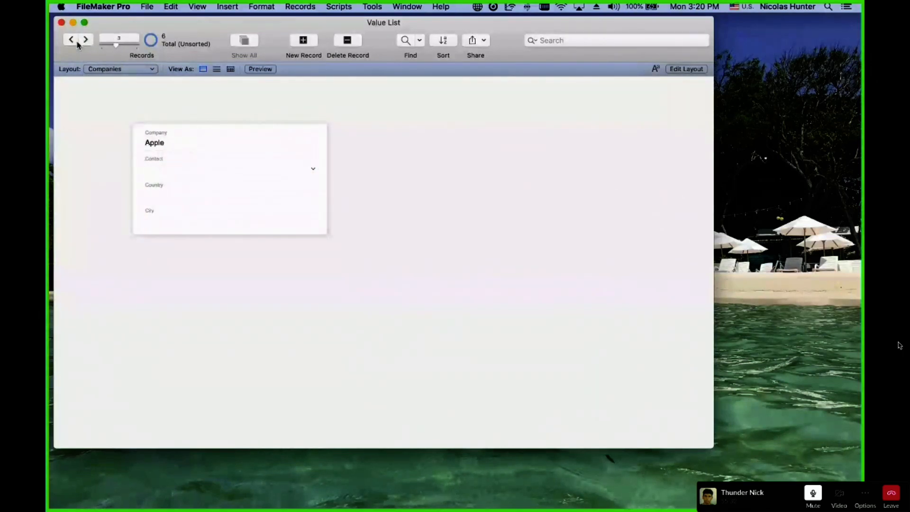
left_click(76, 41)
left_click(76, 41)
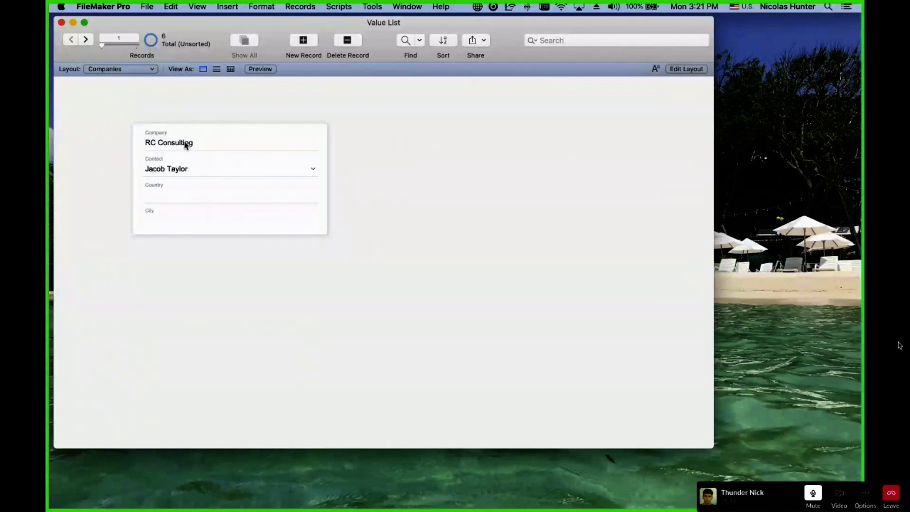
left_click(103, 68)
left_click(103, 53)
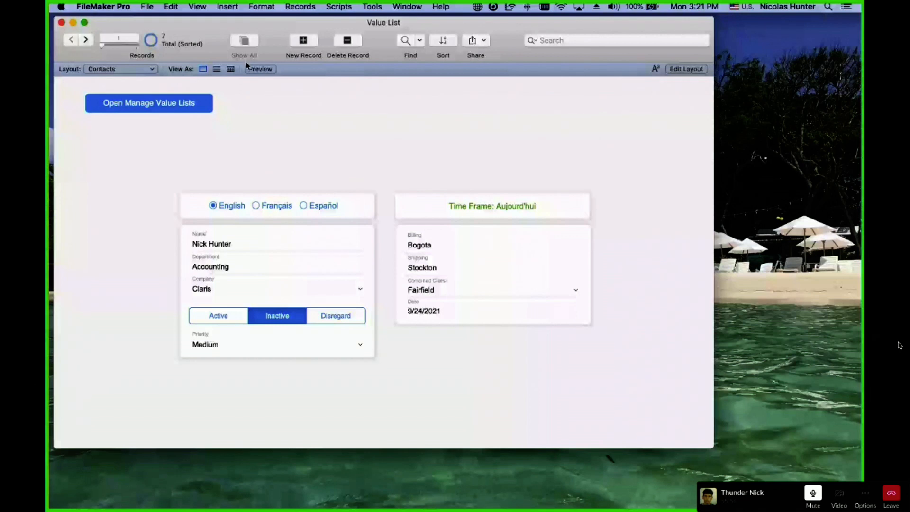
Create a new contact with a name, company Acme, status Active and Medium priority.
left_click(303, 40)
left_click(206, 244)
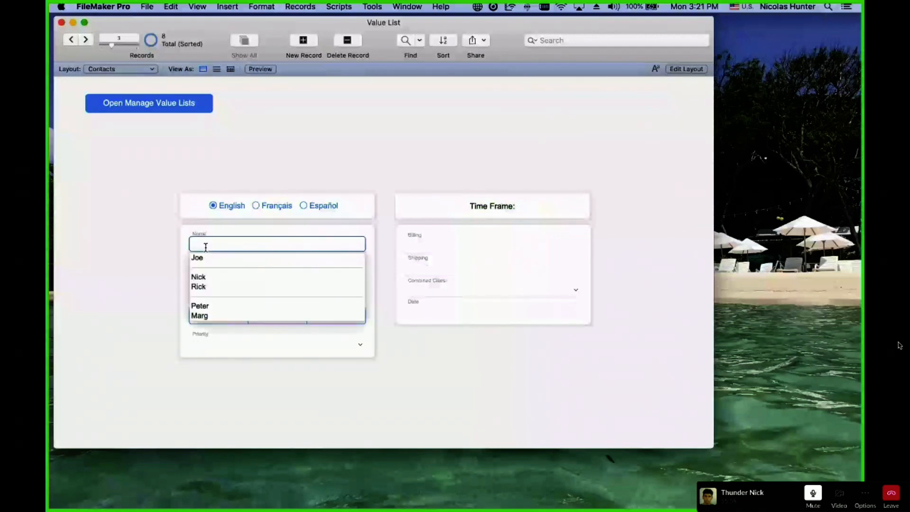
left_click(206, 247)
type("K")
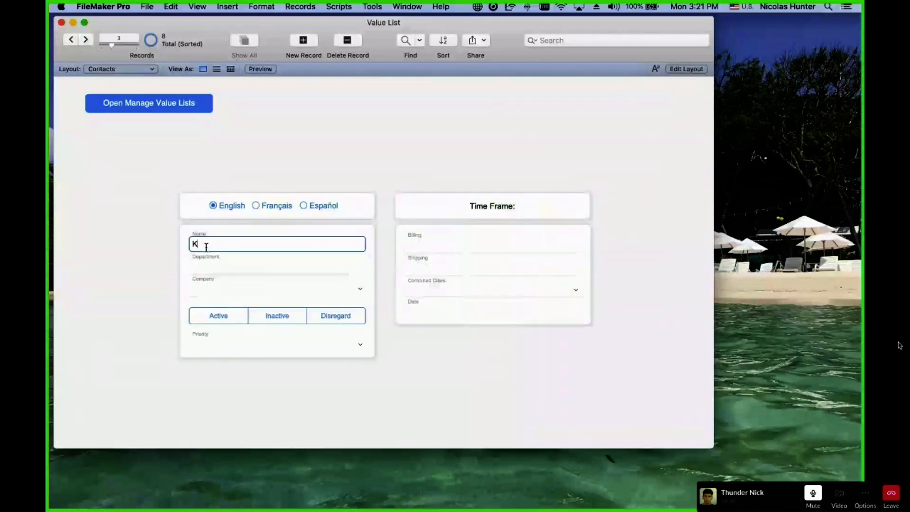
type("ytle")
left_click(208, 288)
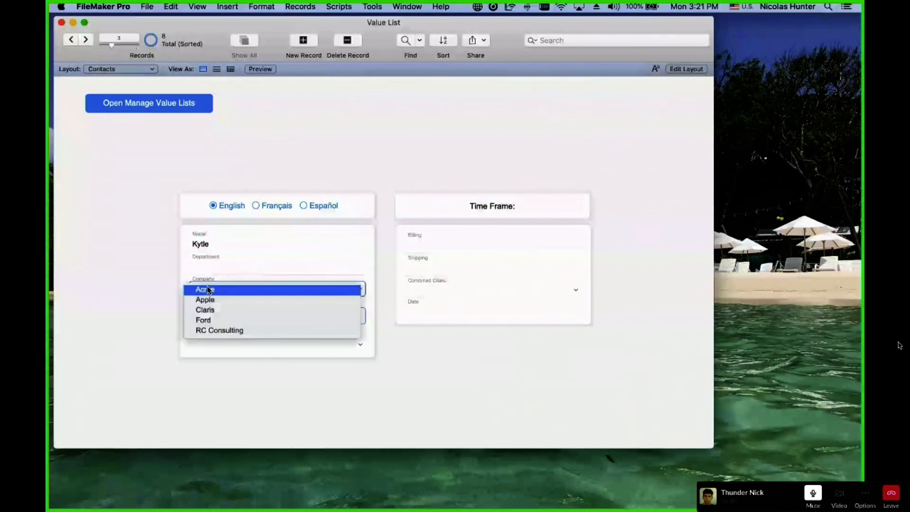
left_click(208, 289)
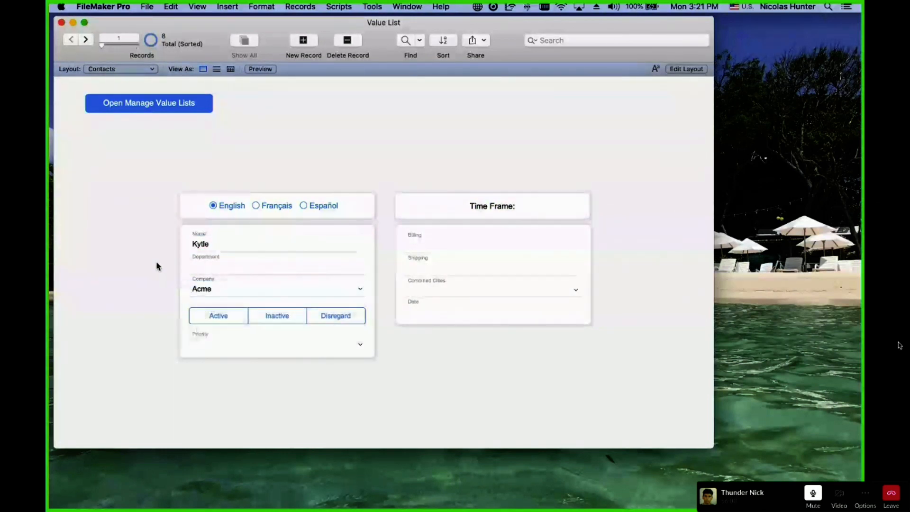
left_click(211, 319)
left_click(218, 356)
left_click(217, 358)
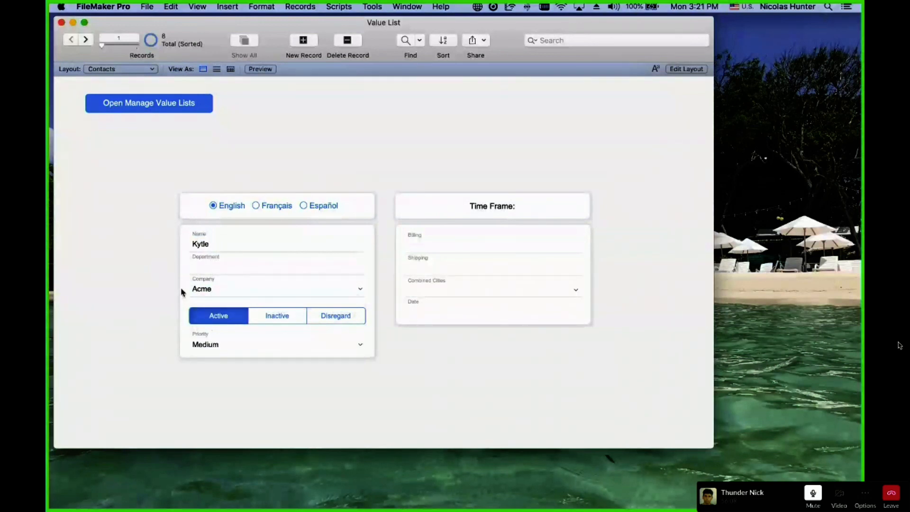
Switch via the Contact List layout to the Companies layout and move to Acme's record.
left_click(117, 70)
left_click(118, 77)
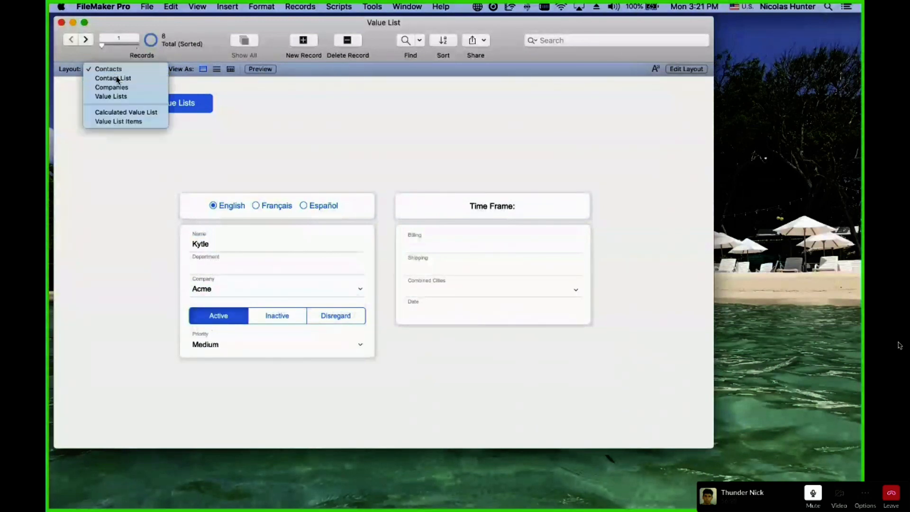
left_click(117, 71)
left_click(118, 74)
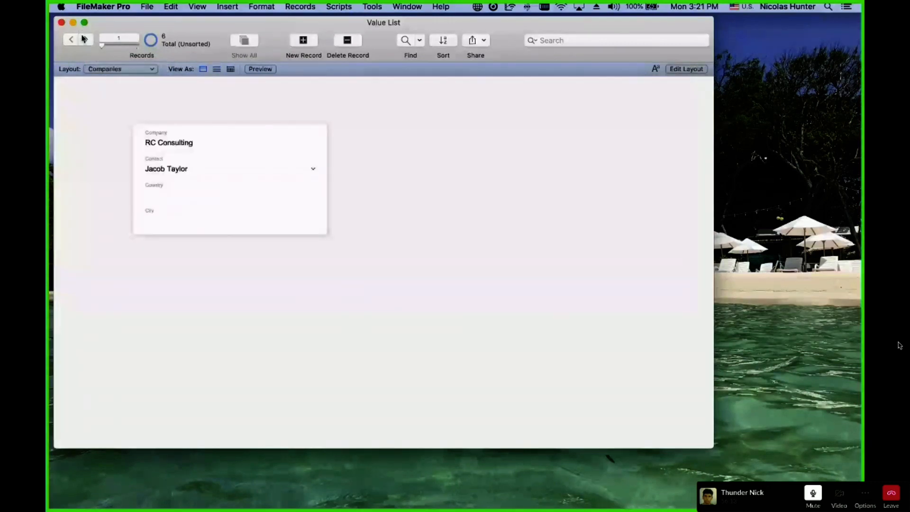
left_click(85, 40)
left_click(85, 40)
left_click(85, 41)
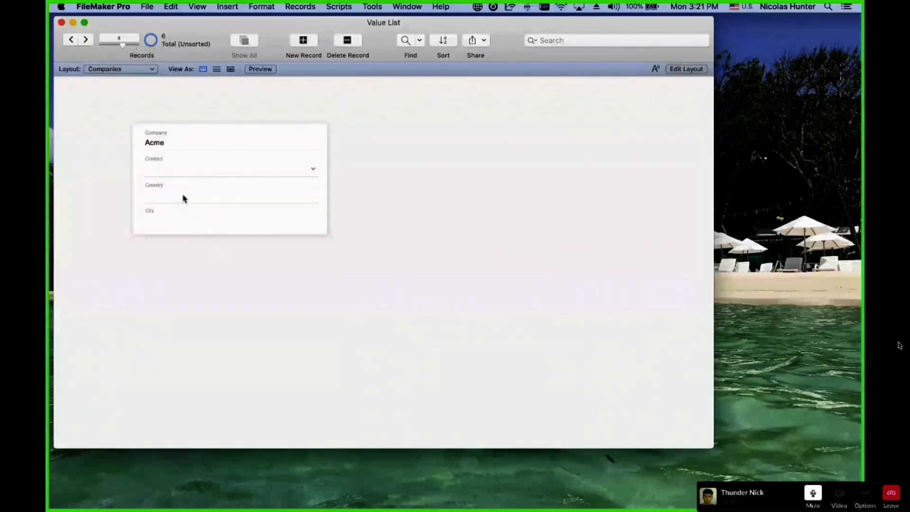
Choose a contact for Acme from the Contact pop-up and commit it.
left_click(179, 173)
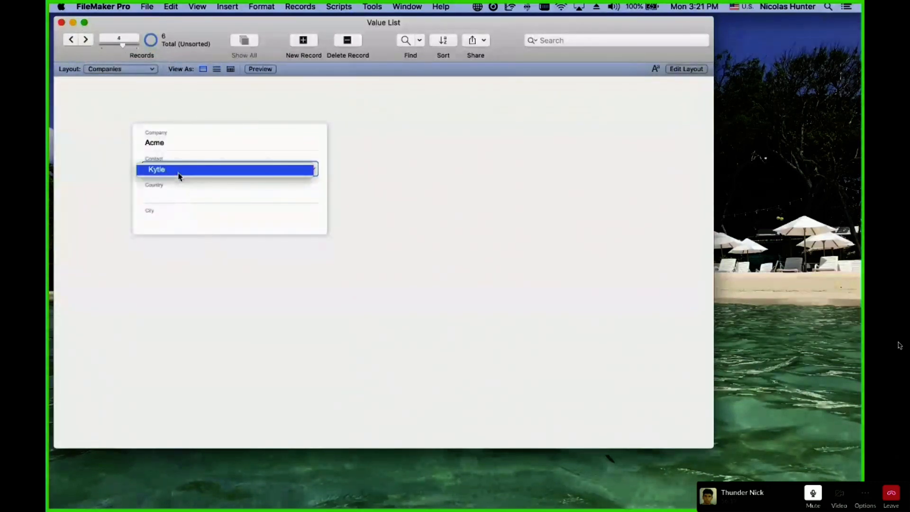
left_click(179, 169)
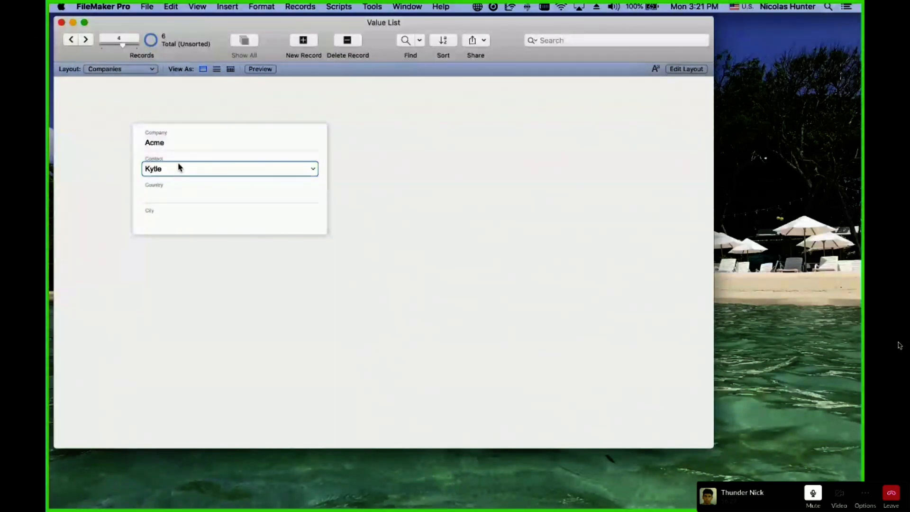
left_click(116, 119)
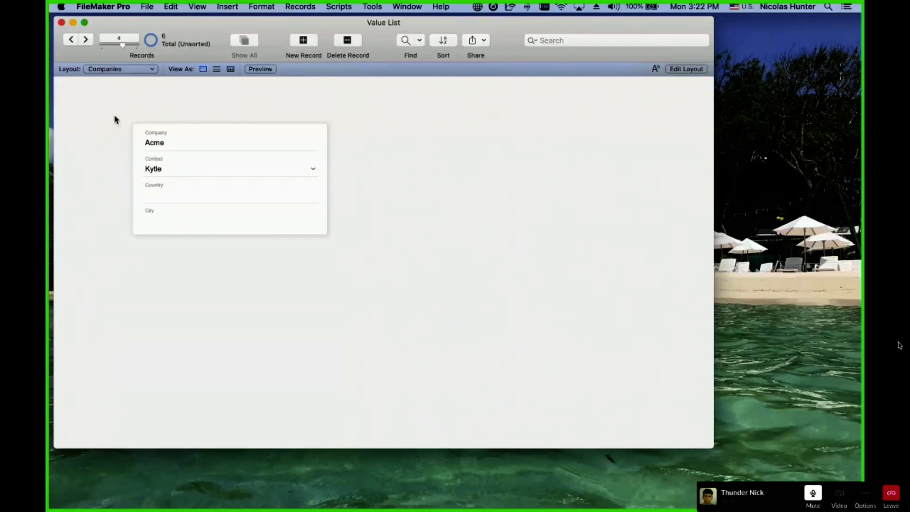
Switch to the Contacts layout and open Manage Database with Cmd+Shift+D.
left_click(105, 69)
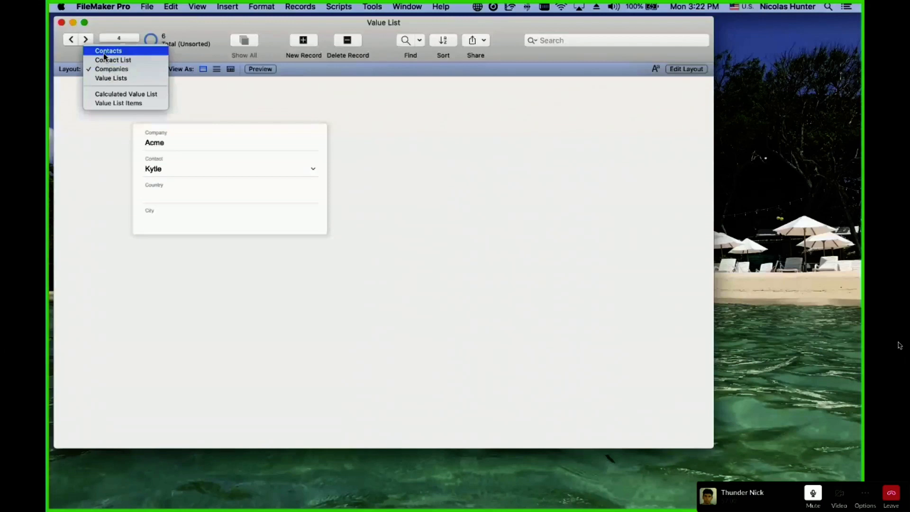
left_click(104, 53)
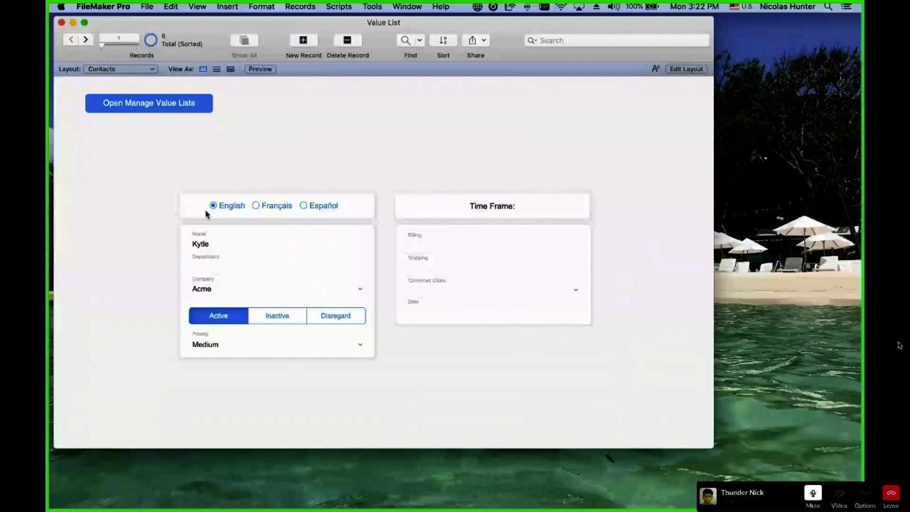
key("super+shift+d")
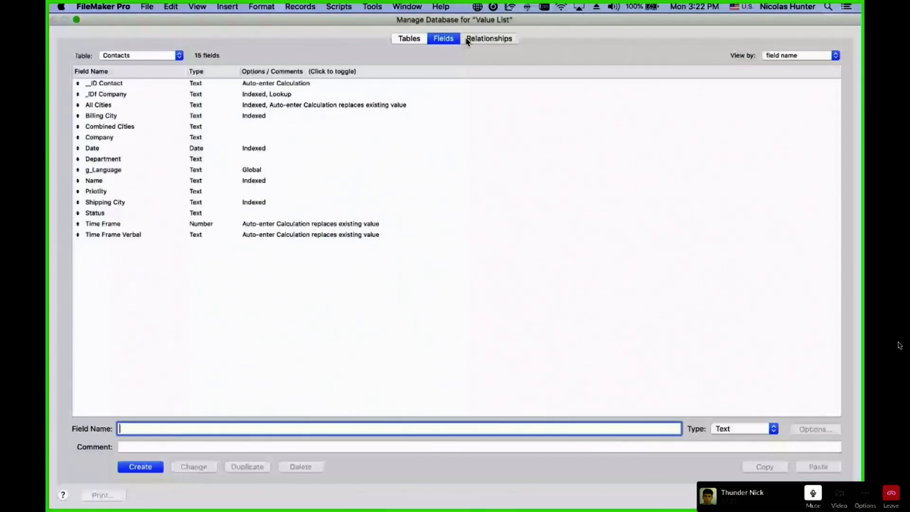
In the relationships graph, move the Contacts and Value List table groups to the right.
left_click(467, 40)
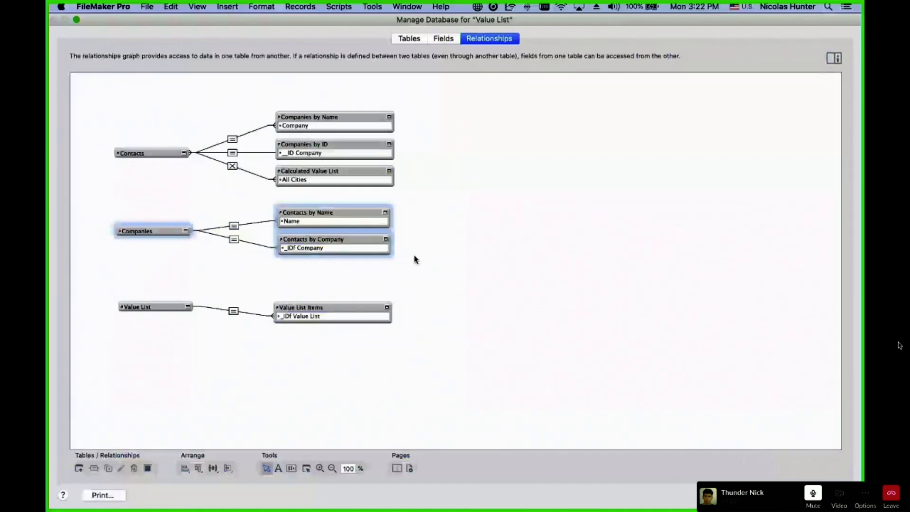
key("Escape")
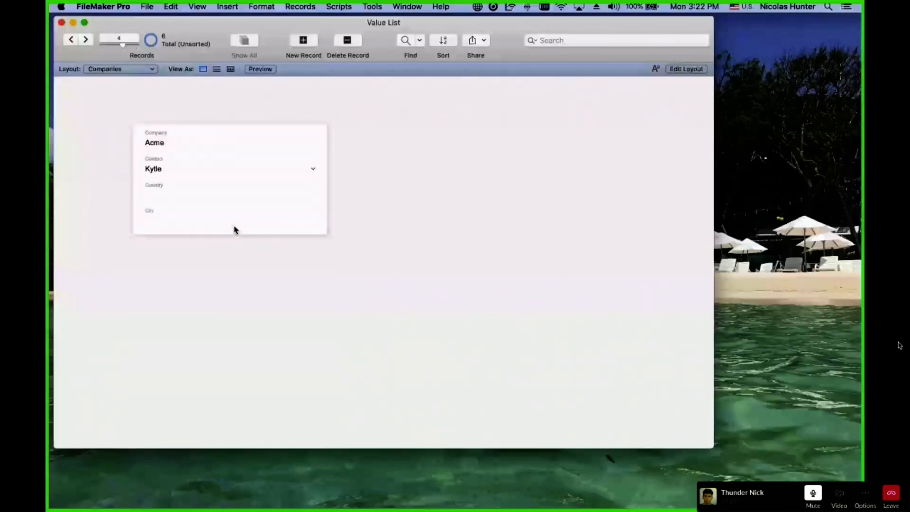
key("super+shift+d")
left_click_drag(136, 153, 589, 170)
left_click_drag(128, 306, 712, 268)
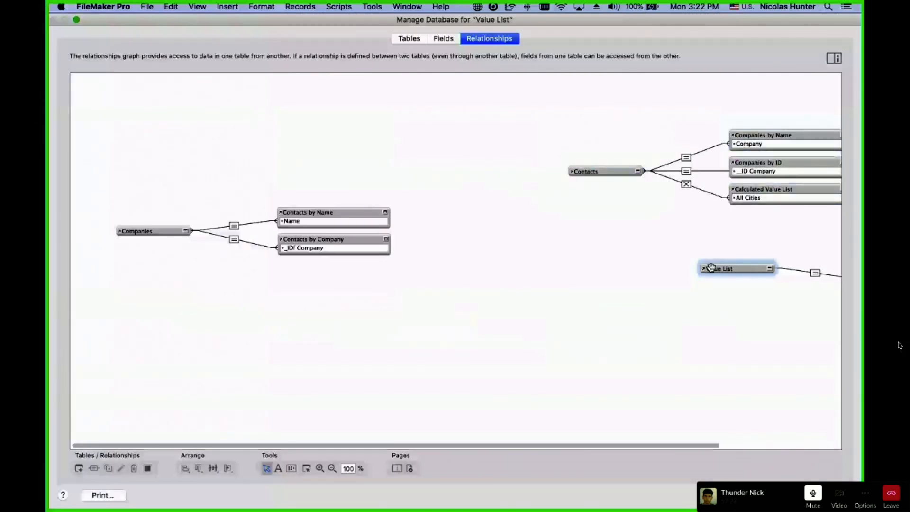
left_click(481, 256)
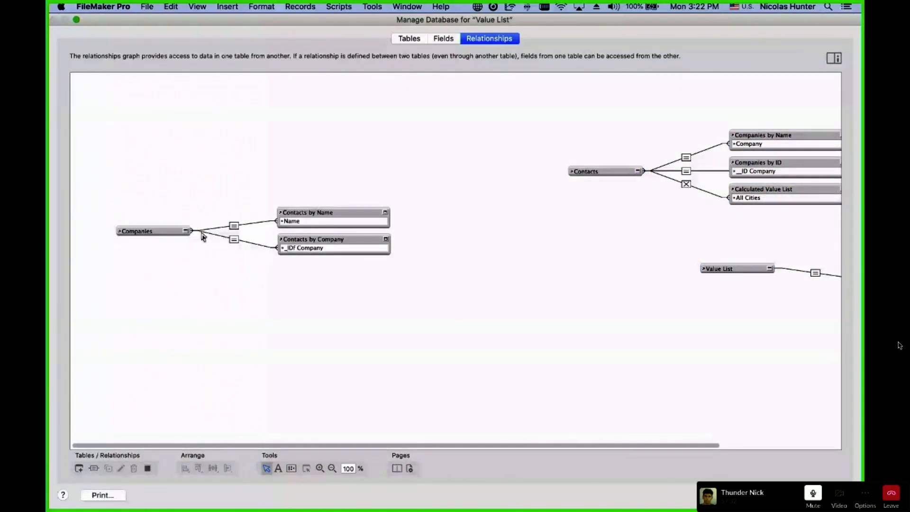
Inspect the Companies–Contacts by Company relationship, then list the Companies table's fields.
left_click(234, 240)
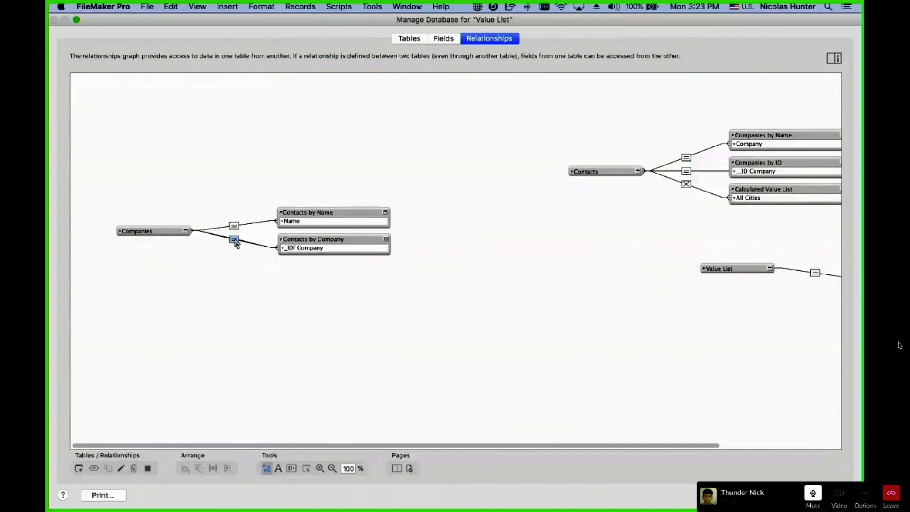
left_click(332, 236)
left_click(160, 231)
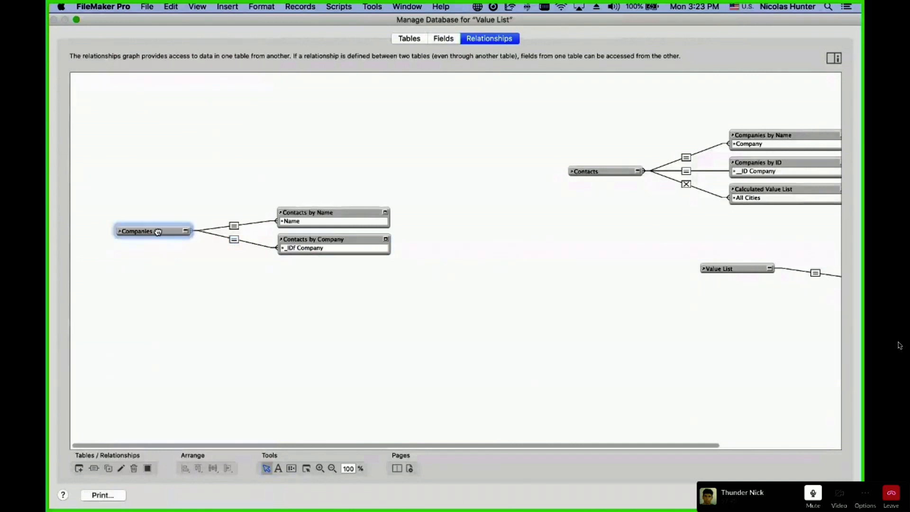
left_click(307, 237)
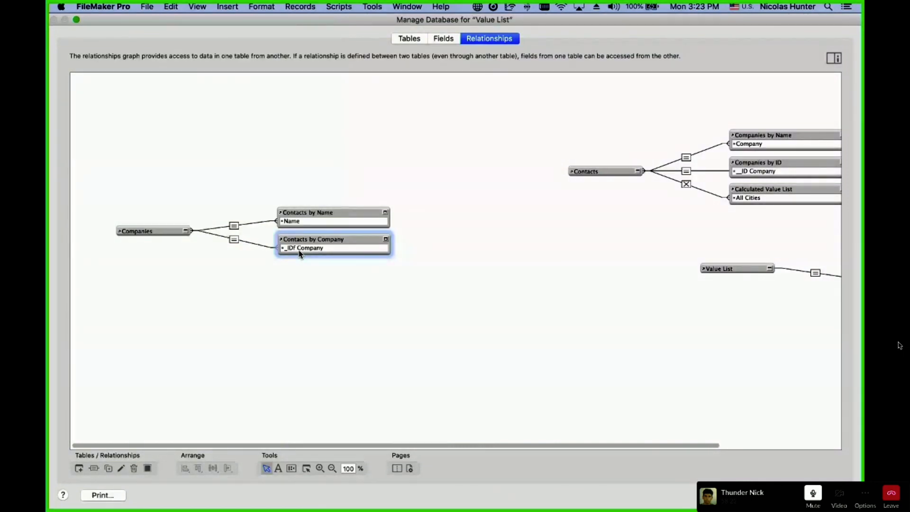
left_click(354, 300)
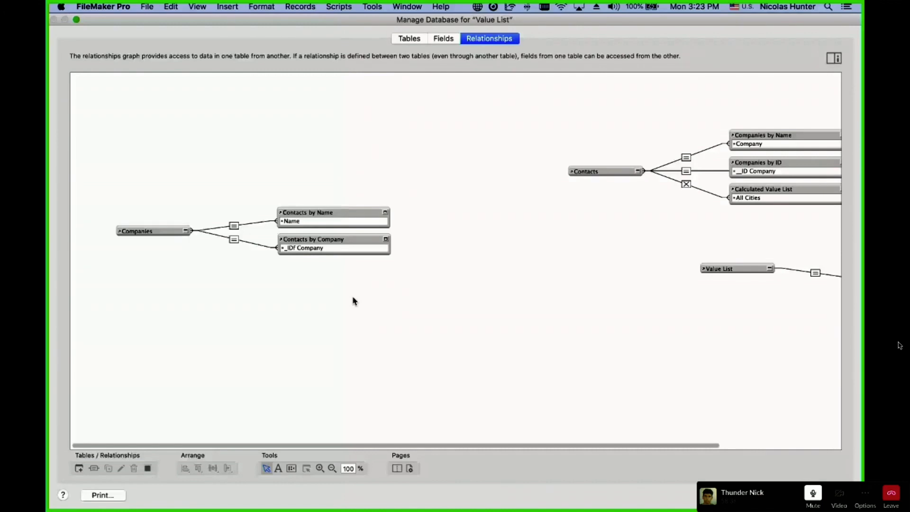
left_click(443, 38)
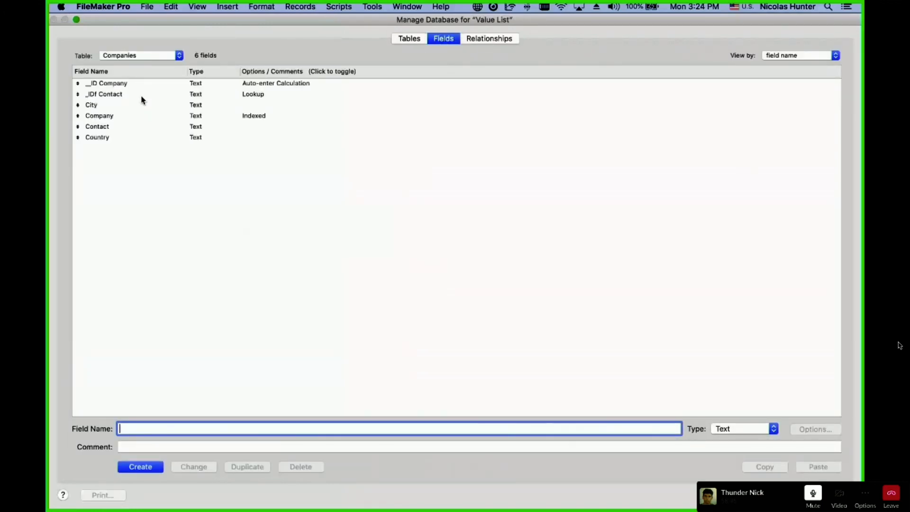
double_click(130, 105)
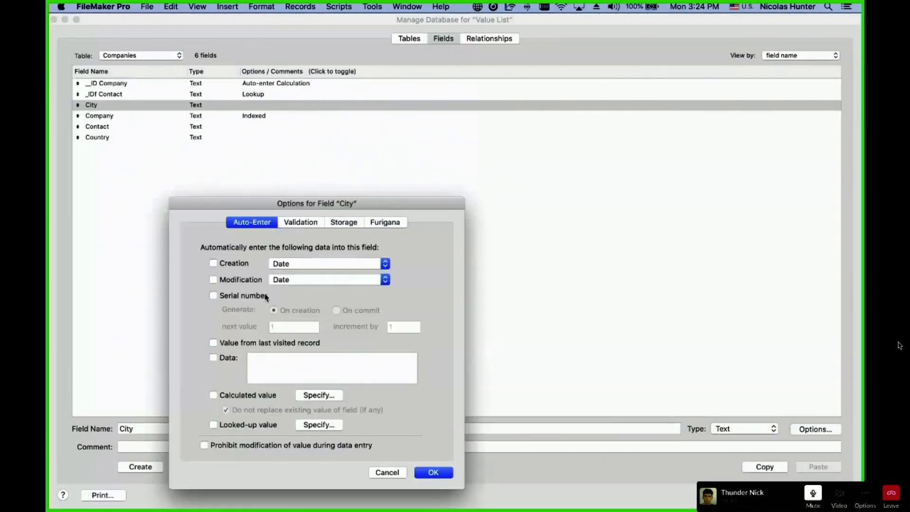
left_click(260, 297)
left_click(260, 296)
left_click(305, 400)
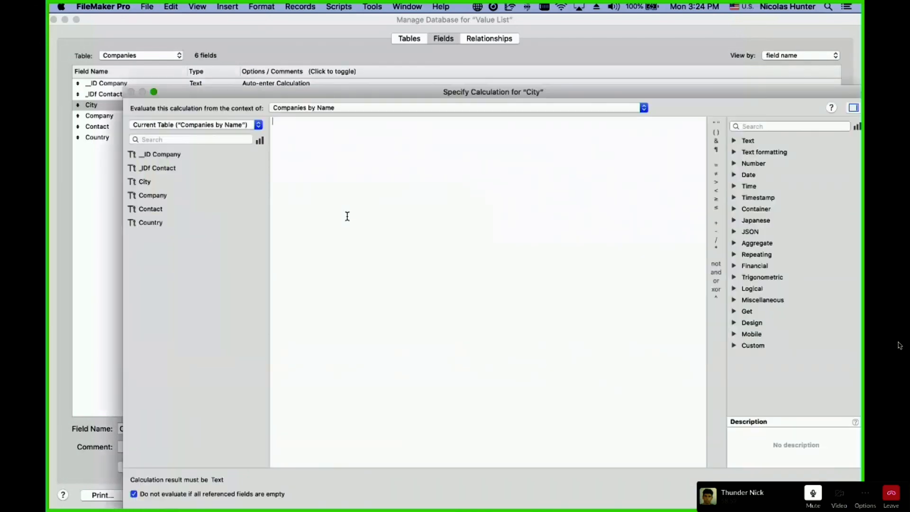
type("Get (  )")
key("Return")
type("uuid )")
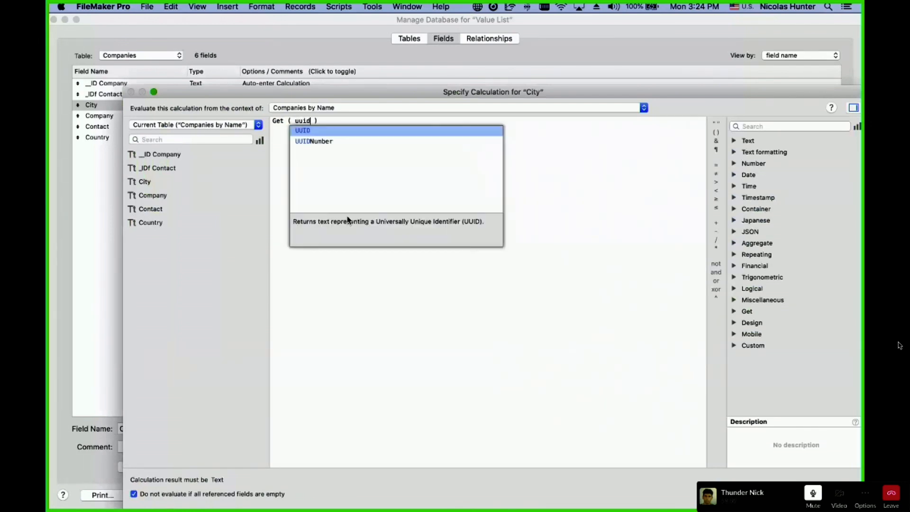
key("Down")
key("Return")
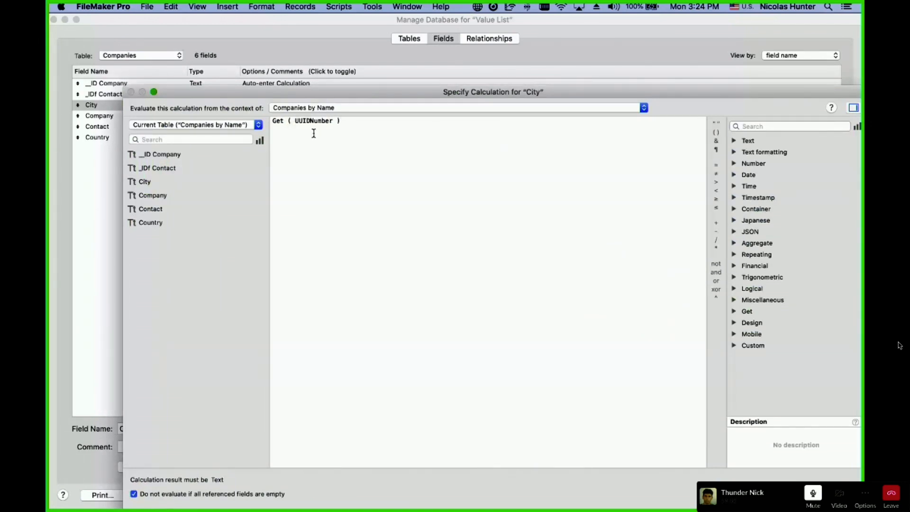
left_click_drag(349, 122, 263, 113)
left_click(332, 121)
key("BackSpace")
key("BackSpace")
key("BackSpace")
key("BackSpace")
key("BackSpace")
key("BackSpace")
left_click_drag(348, 165, 245, 122)
key("Escape")
key("Escape")
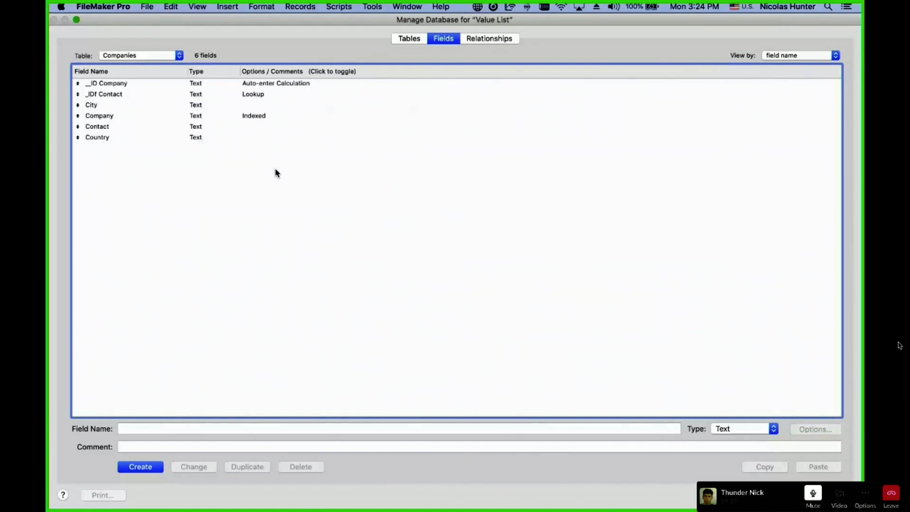
Inspect the _ID Company field's auto-enter calculation, then close its options without changes.
double_click(224, 86)
left_click(319, 394)
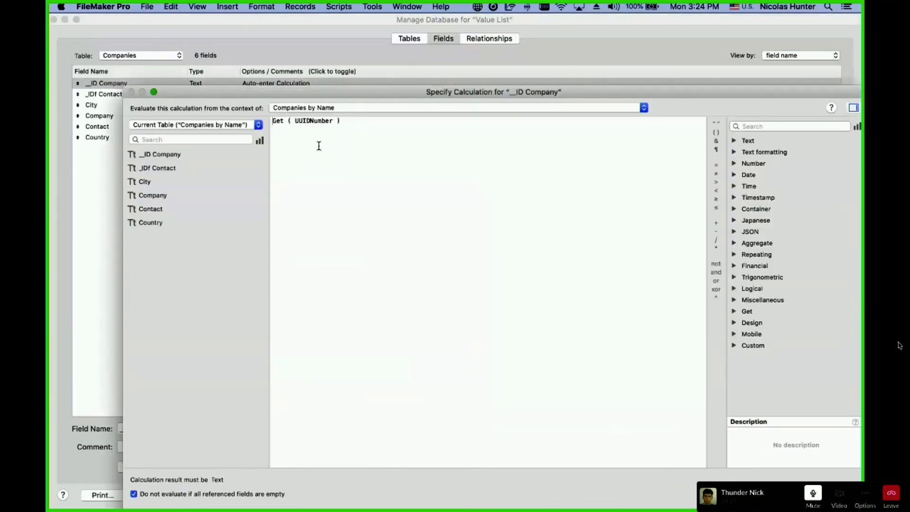
key("super+a")
key("Escape")
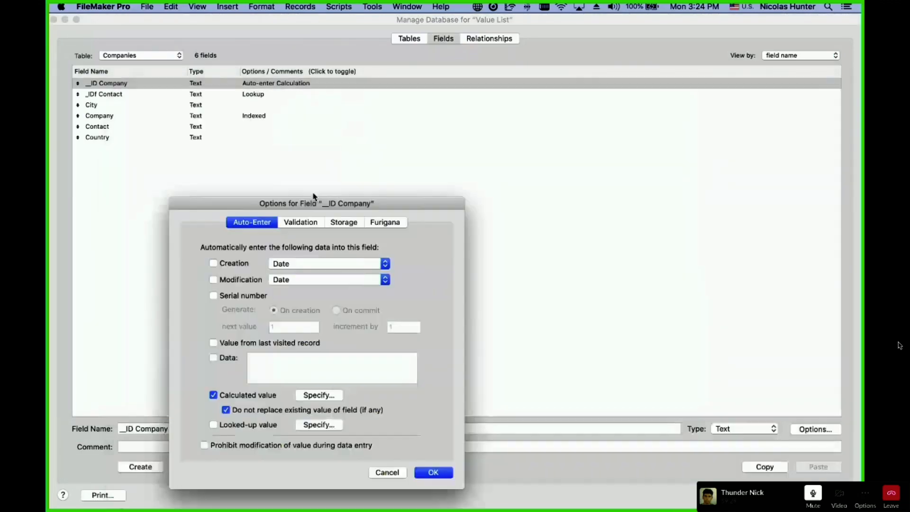
left_click(386, 472)
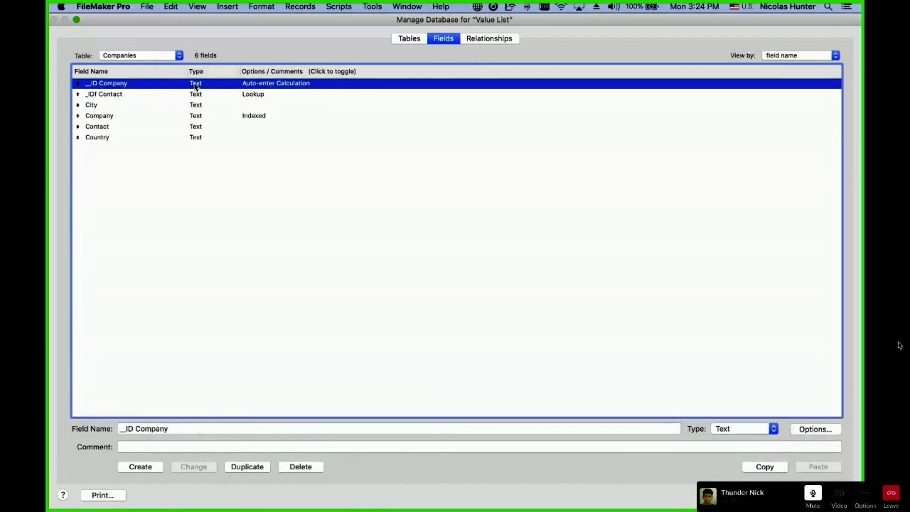
double_click(260, 83)
left_click(332, 394)
Close the database definitions discarding all changes, then place a new field below the Companies card in Layout mode.
key("Escape")
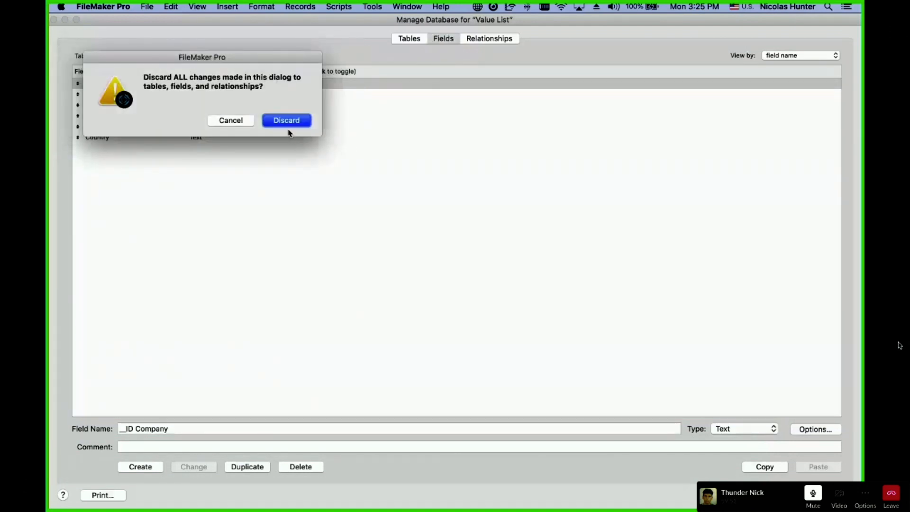
left_click(234, 121)
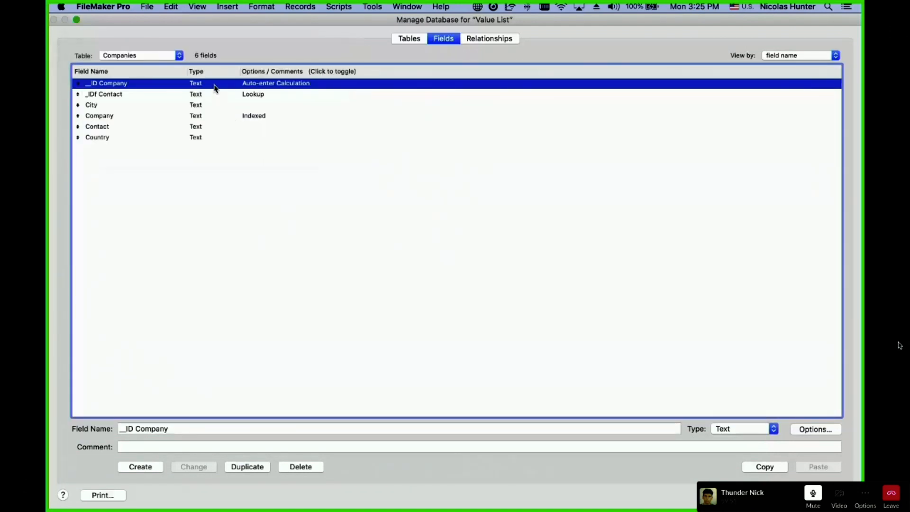
left_click(502, 39)
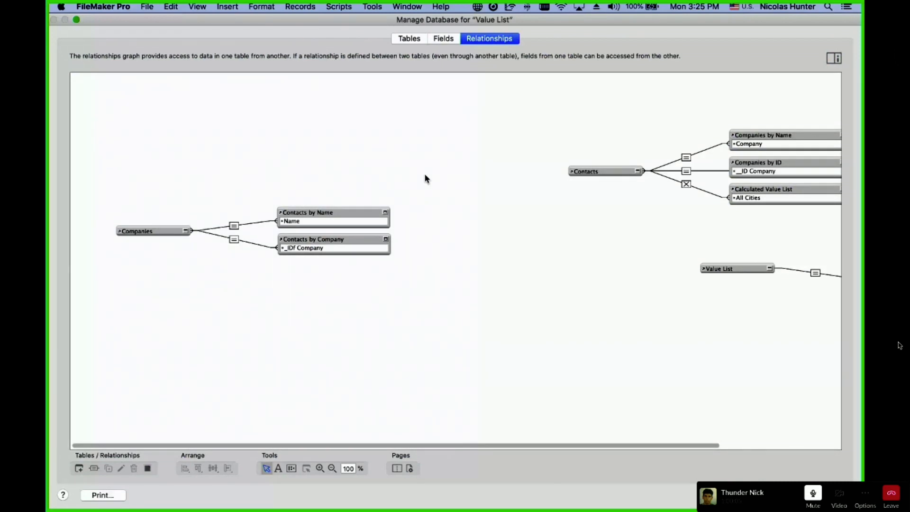
key("Escape")
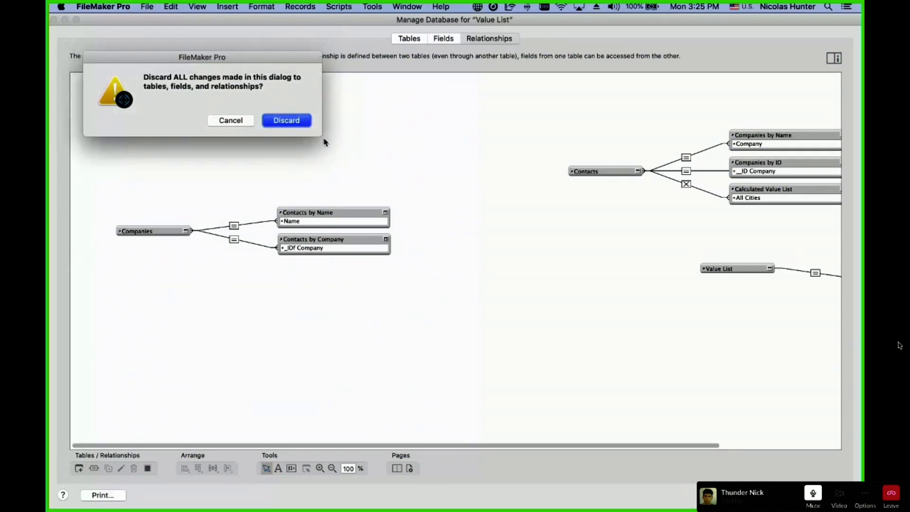
left_click(303, 122)
key("super+l")
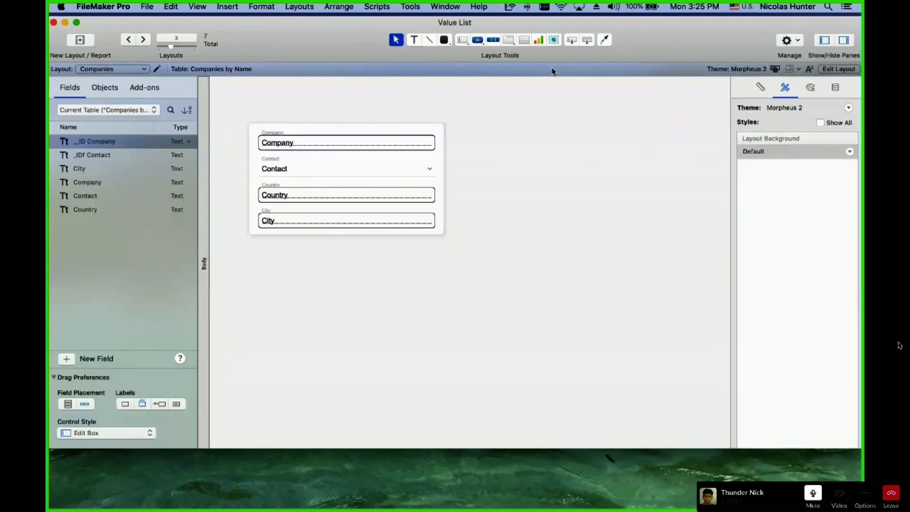
left_click_drag(572, 40, 380, 269)
Assign _IDf Contact from Companies by Name to the new field, positioned below the contact card.
left_click(406, 226)
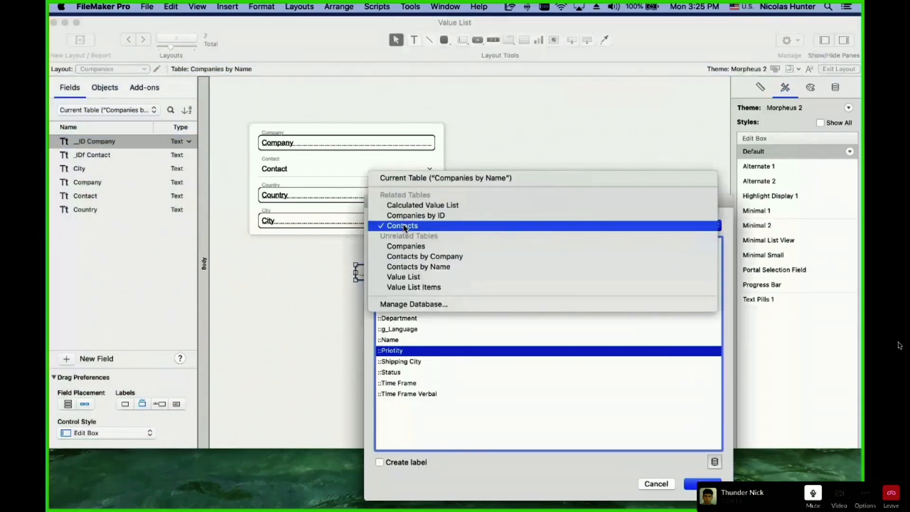
left_click(433, 179)
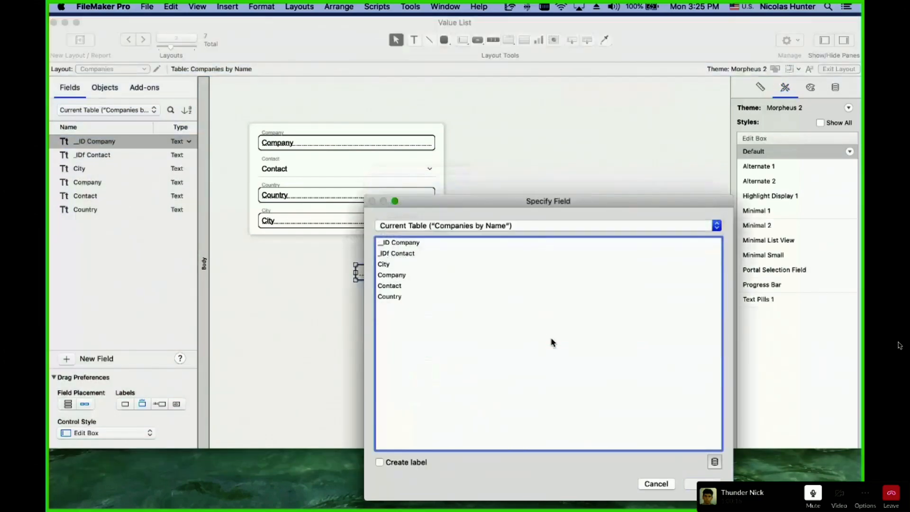
double_click(415, 257)
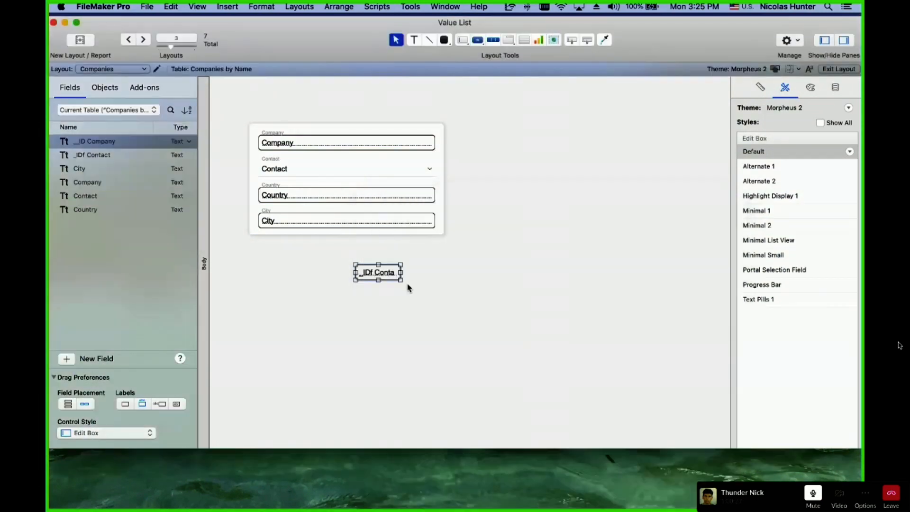
left_click_drag(403, 272, 437, 270)
left_click(450, 312)
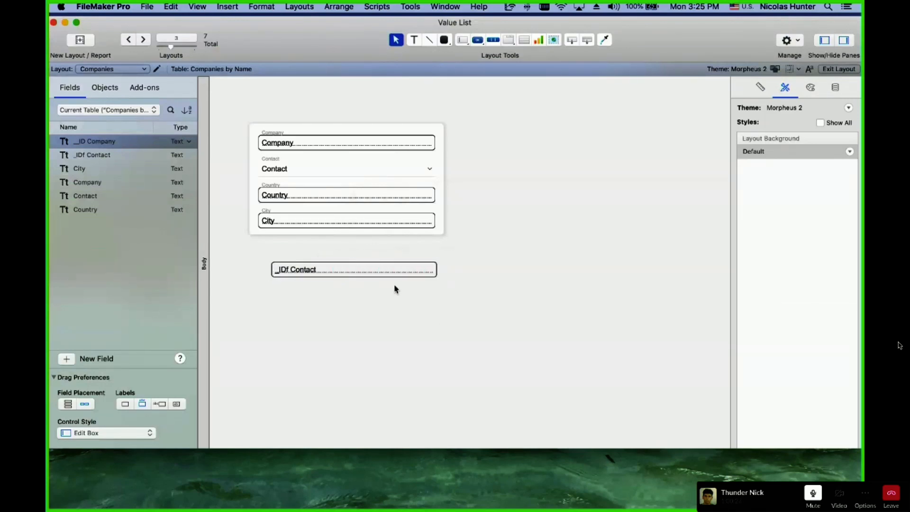
left_click(402, 274)
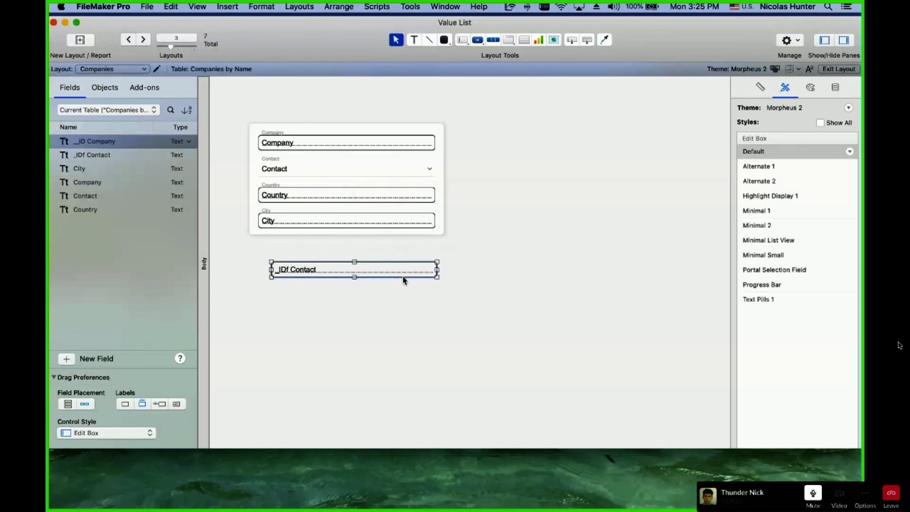
Start a new value list named 'Contacts by ID'.
left_click(149, 7)
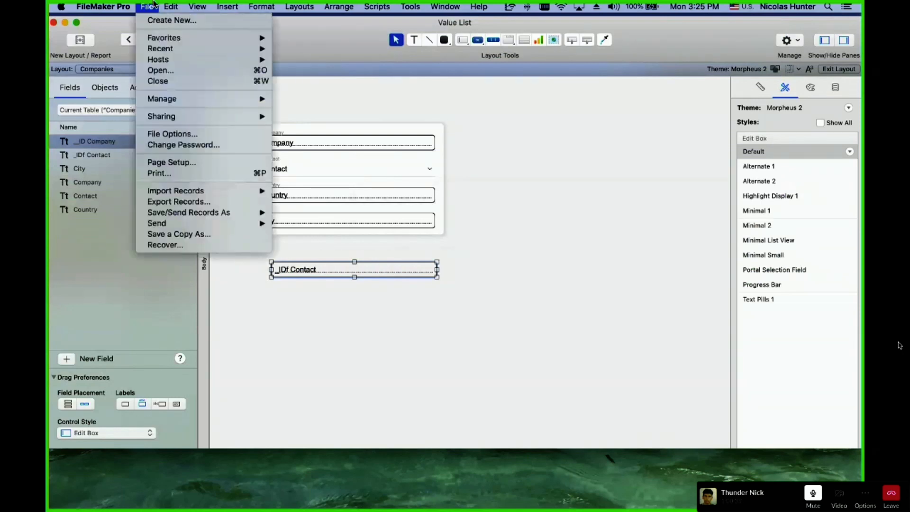
left_click(352, 249)
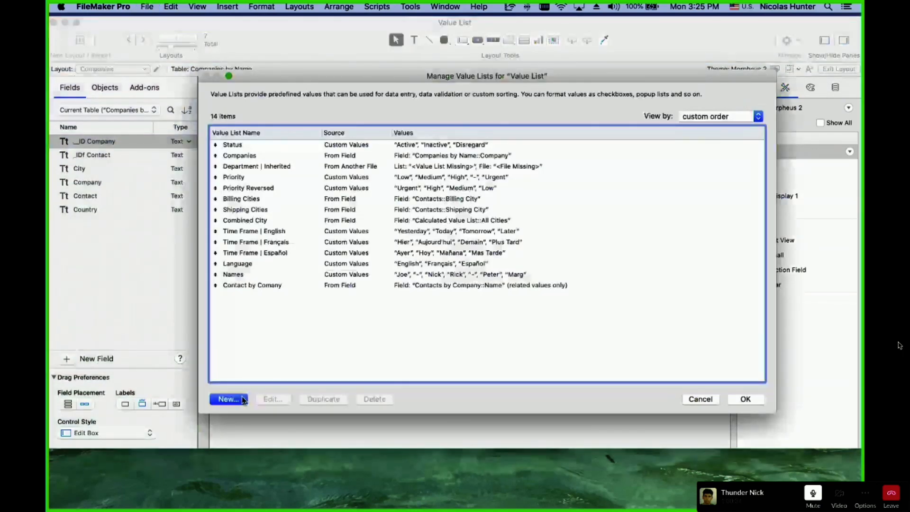
left_click(243, 400)
type("Contact")
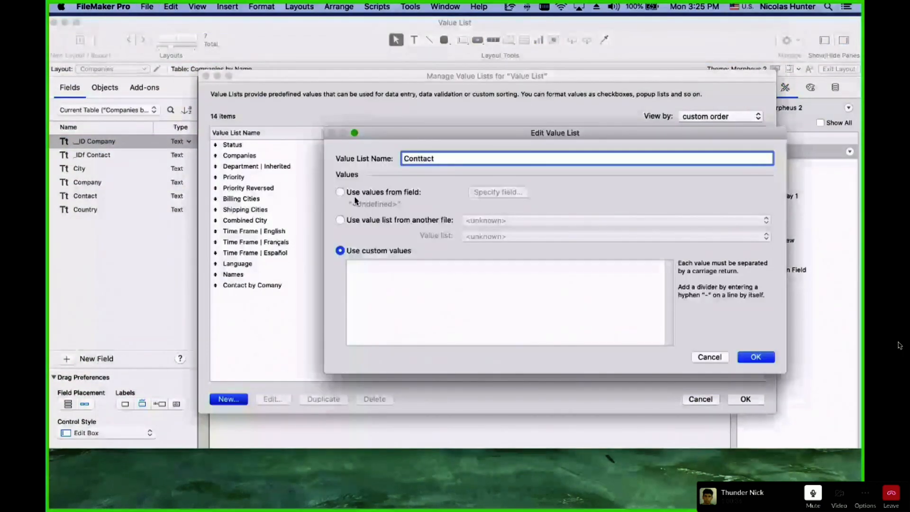
key("BackSpace")
key("BackSpace")
key("BackSpace")
type("acts by ID")
Draw its values from Contacts::_ID Contact, also displaying Contacts::Name alongside the IDs.
left_click(381, 196)
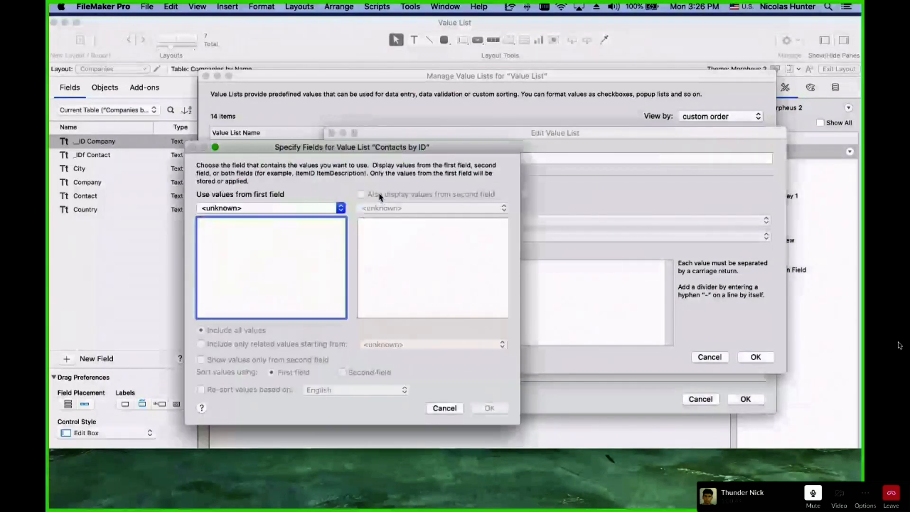
left_click(326, 209)
left_click(325, 248)
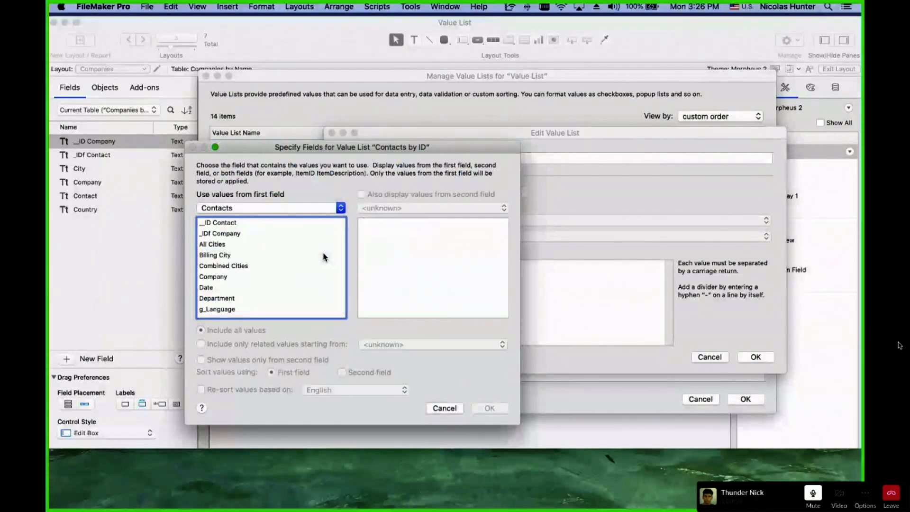
left_click(255, 223)
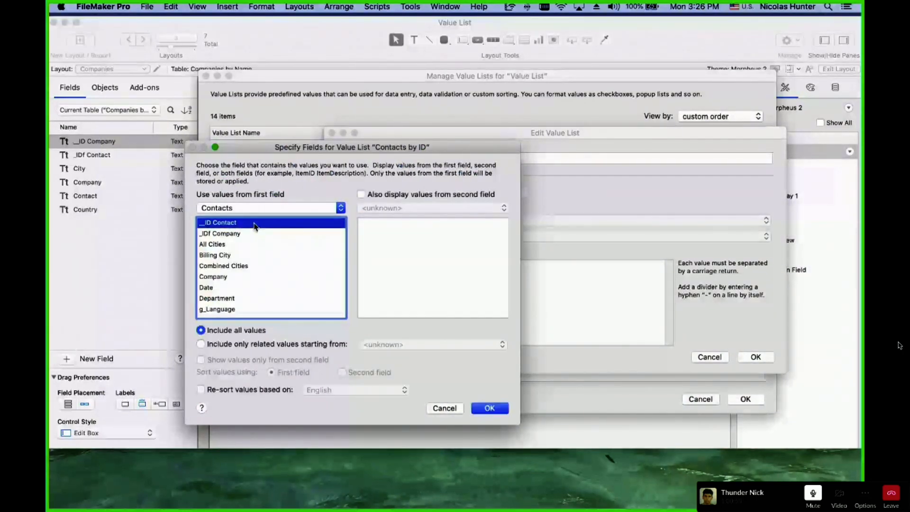
left_click(361, 194)
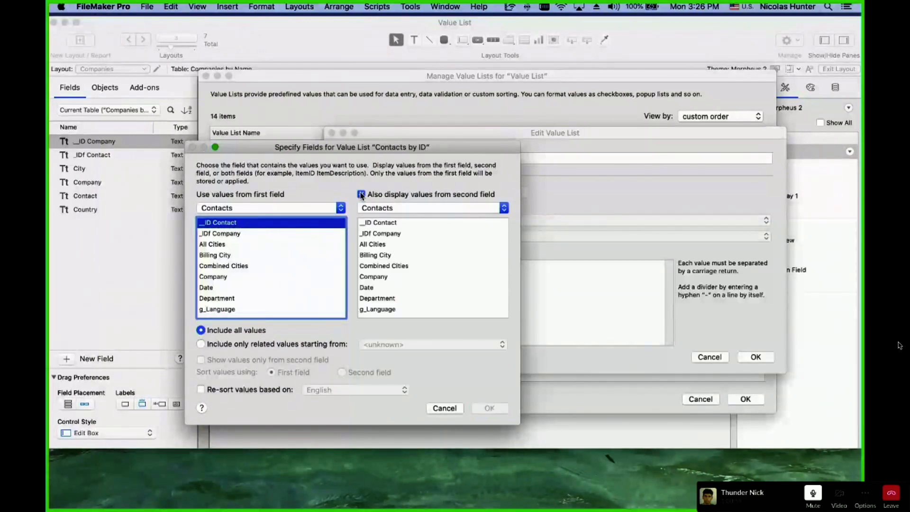
scroll(386, 294, "down", 2)
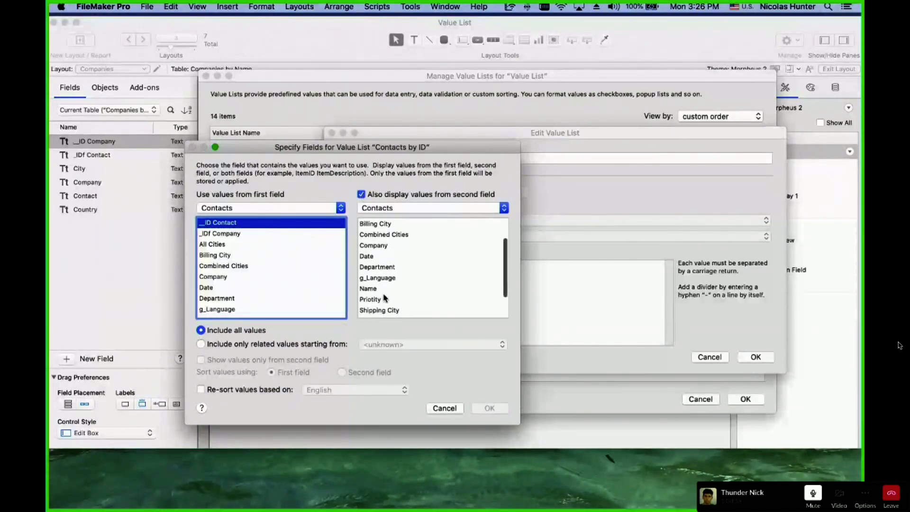
left_click(384, 291)
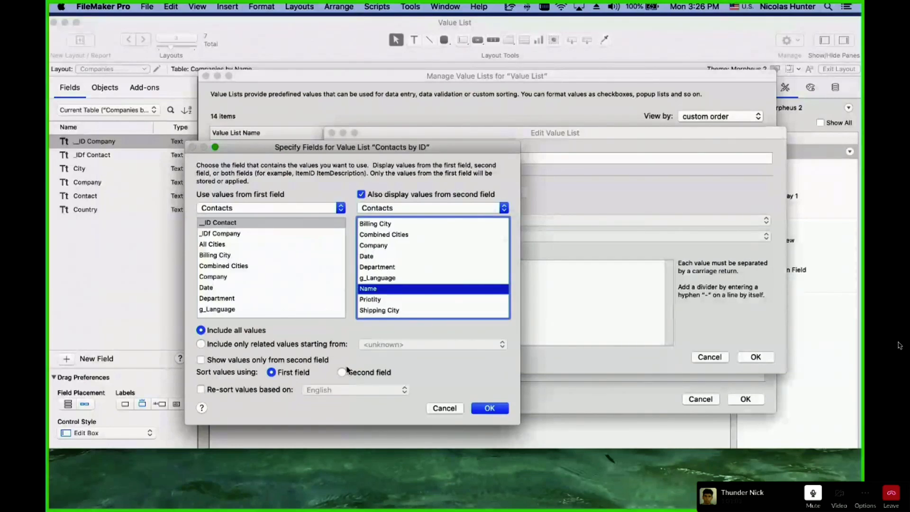
left_click(201, 360)
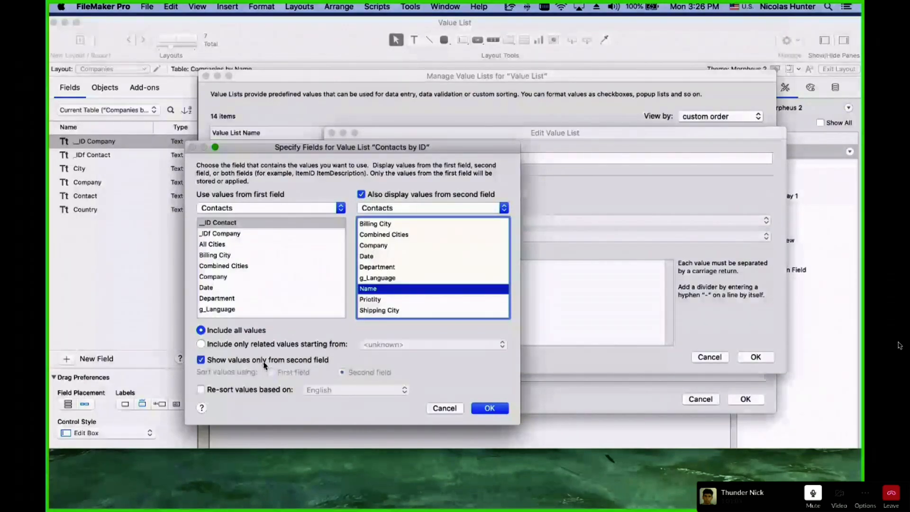
left_click(265, 362)
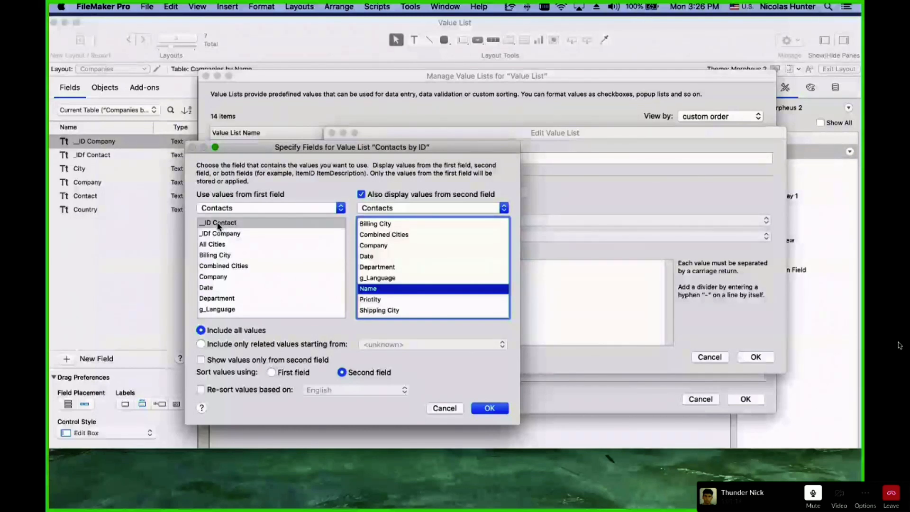
Confirm _ID Contact and Name as the fields and save the Contacts by ID list.
left_click(221, 223)
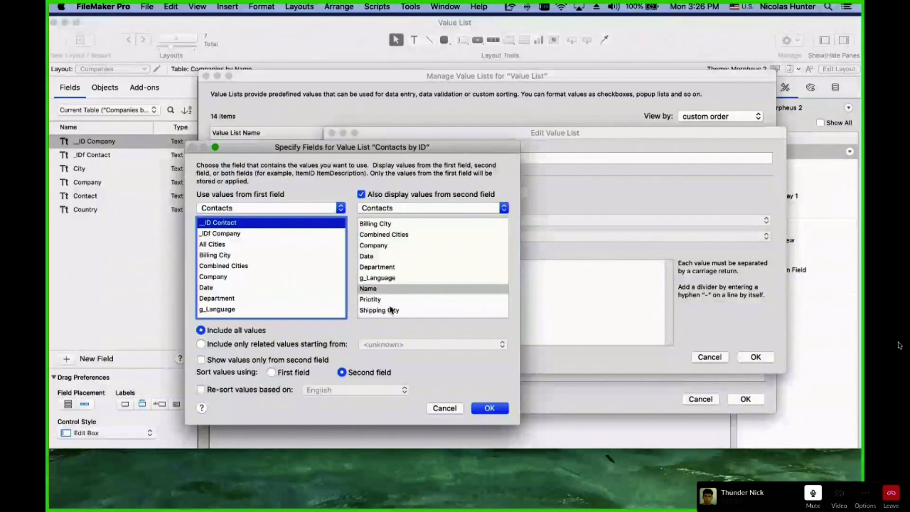
left_click(381, 290)
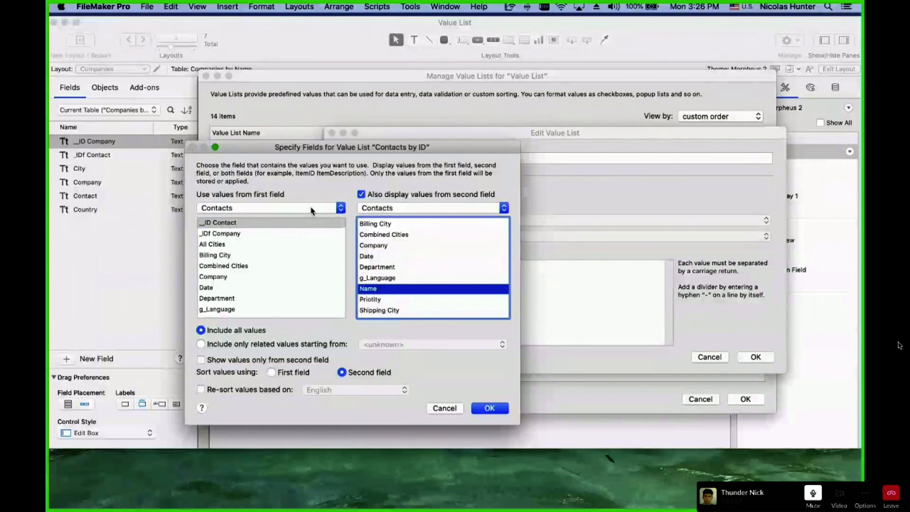
left_click(492, 411)
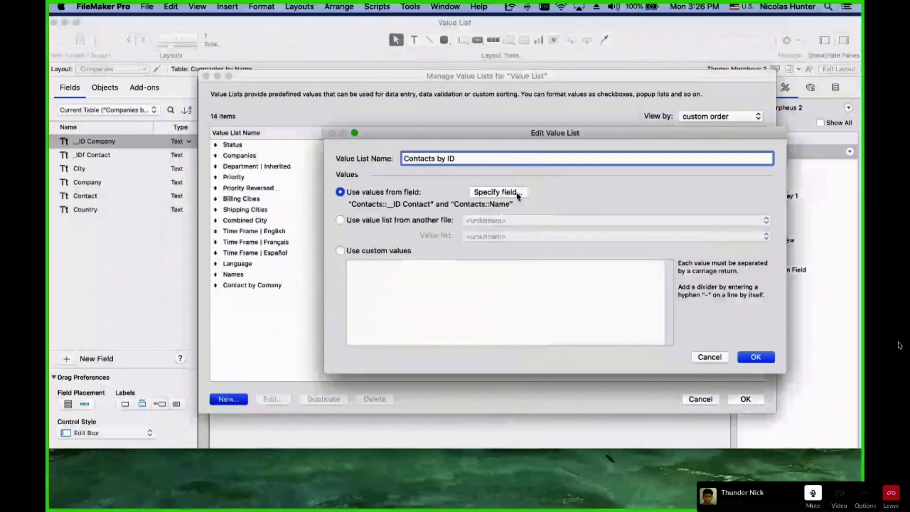
left_click(517, 194)
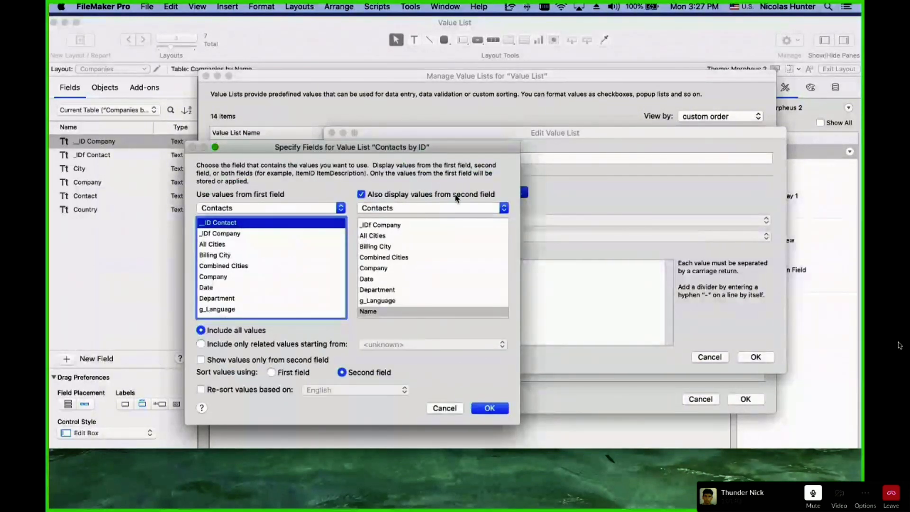
left_click(490, 410)
key("Return")
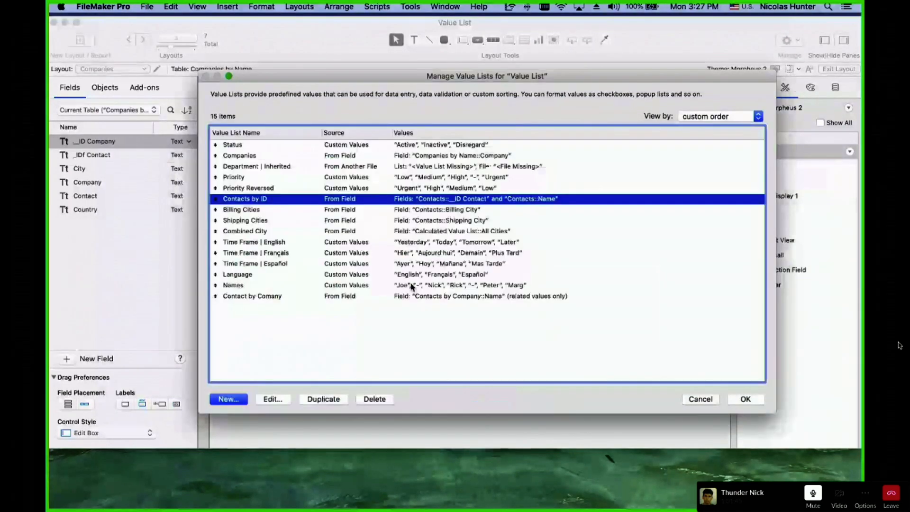
Make _IDf Contact a Pop-up Menu using values from Contacts by ID.
left_click(745, 400)
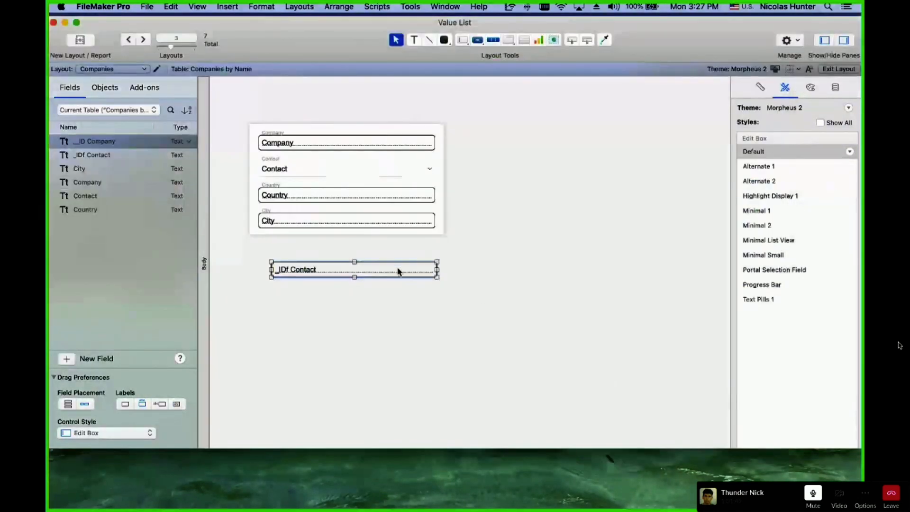
left_click(835, 87)
left_click(801, 184)
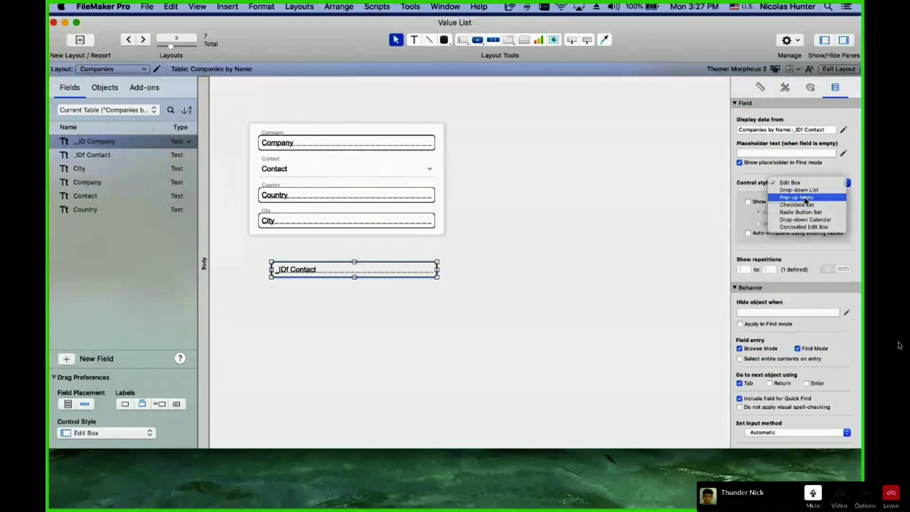
left_click(805, 198)
left_click(808, 201)
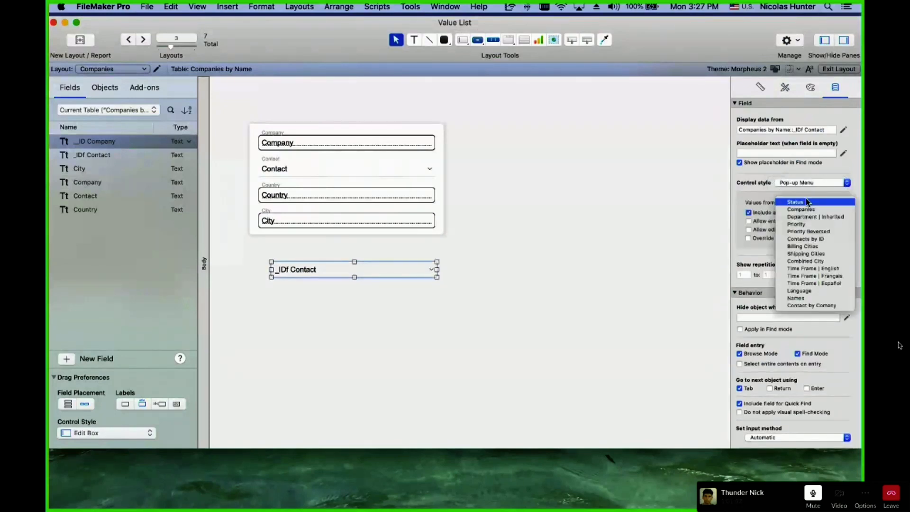
left_click(806, 239)
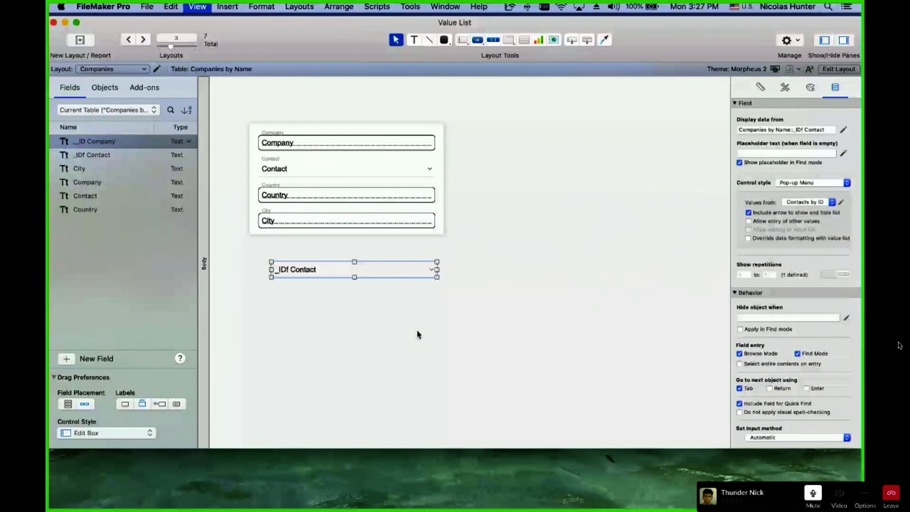
In Browse mode, pick a different contact from the pop-up, then return to Layout mode.
key("super+b")
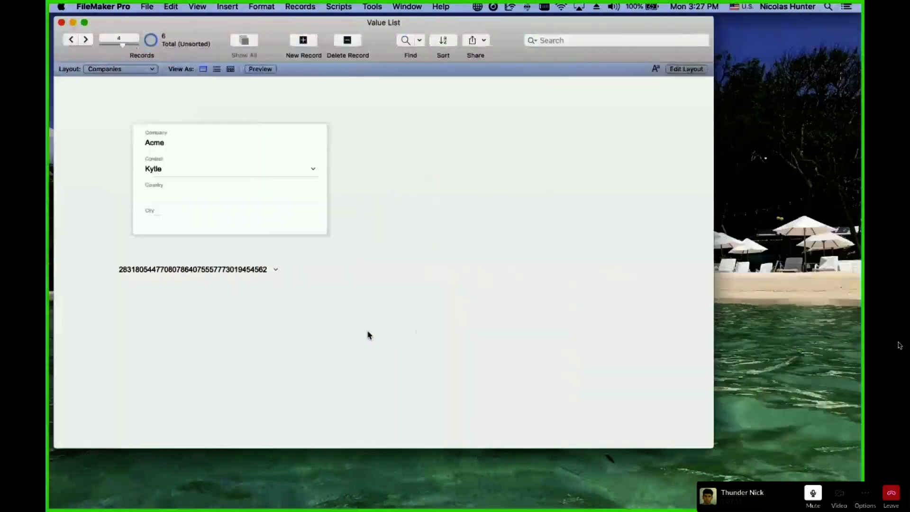
left_click(275, 270)
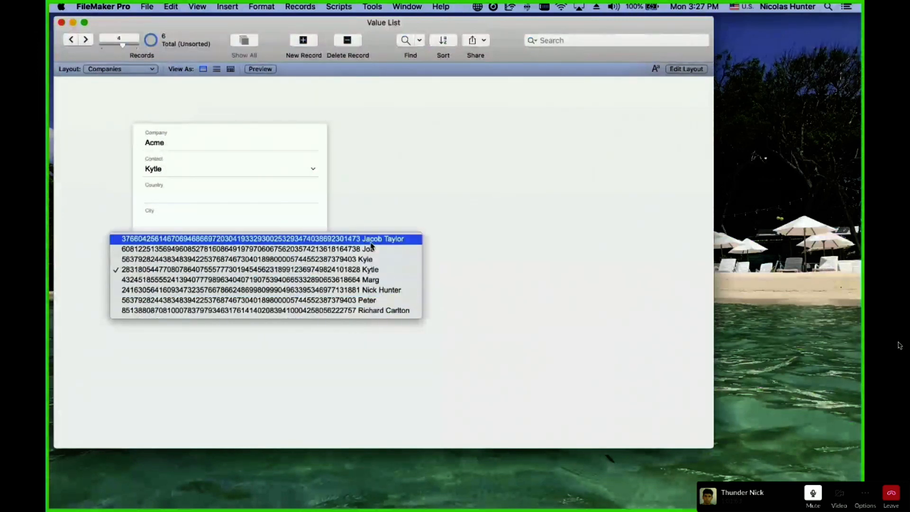
left_click(382, 280)
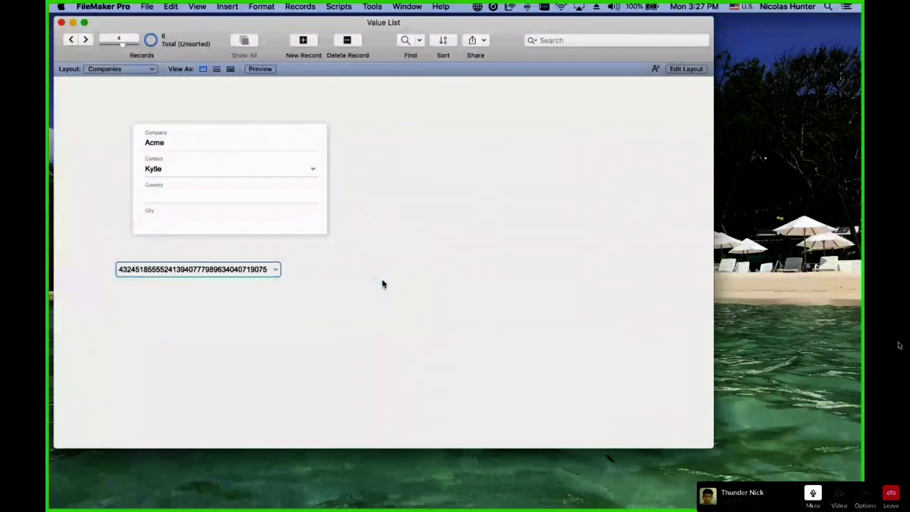
left_click(259, 275)
left_click(259, 274)
key("super+l")
Narrow the pop-up and add a wide plain edit-box copy of _IDf Contact showing the full ID.
left_click(303, 274)
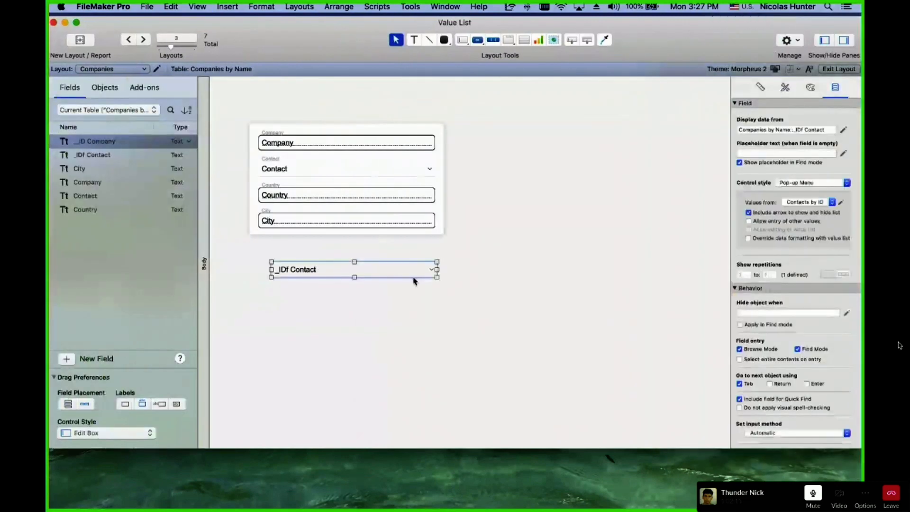
left_click_drag(435, 269, 348, 306)
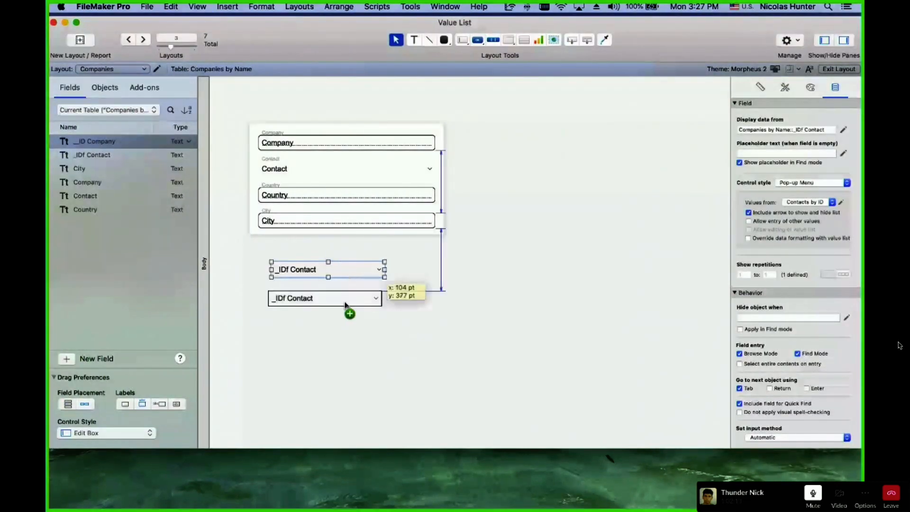
double_click(349, 303)
left_click(702, 484)
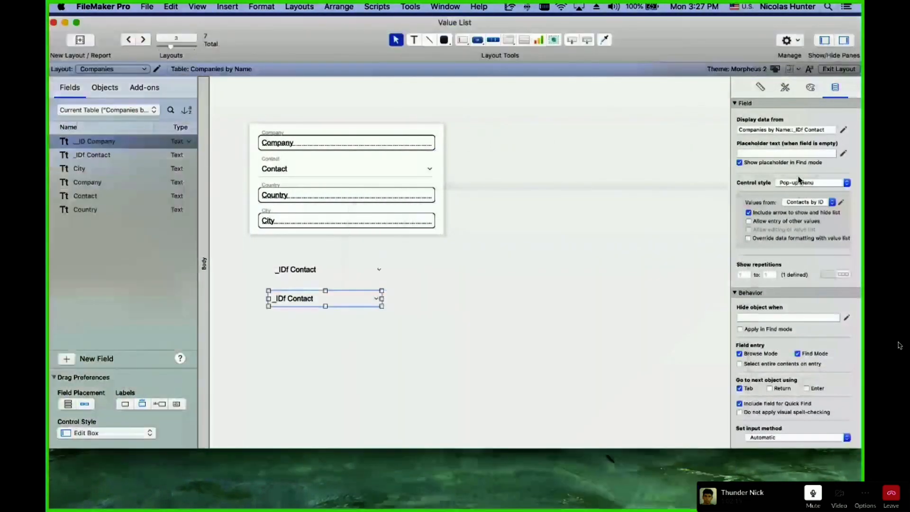
left_click(800, 182)
left_click(800, 168)
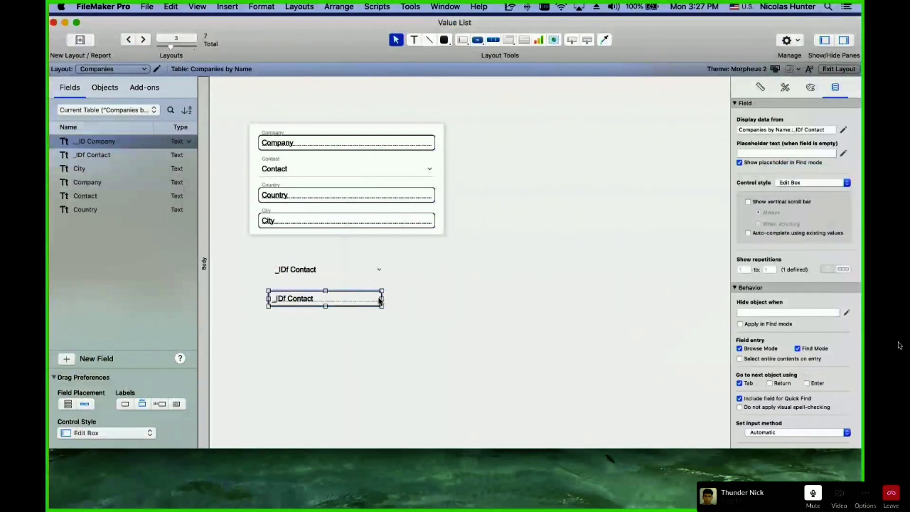
left_click_drag(382, 299, 686, 306)
In Browse mode choose Joe as the contact, view his stored ID, then reselect the pop-up in Layout mode.
key("super+b")
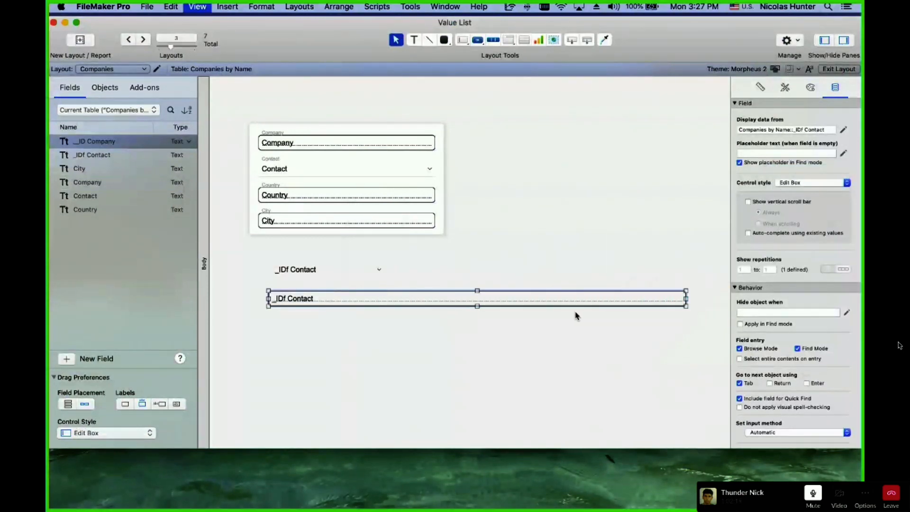
left_click(347, 300)
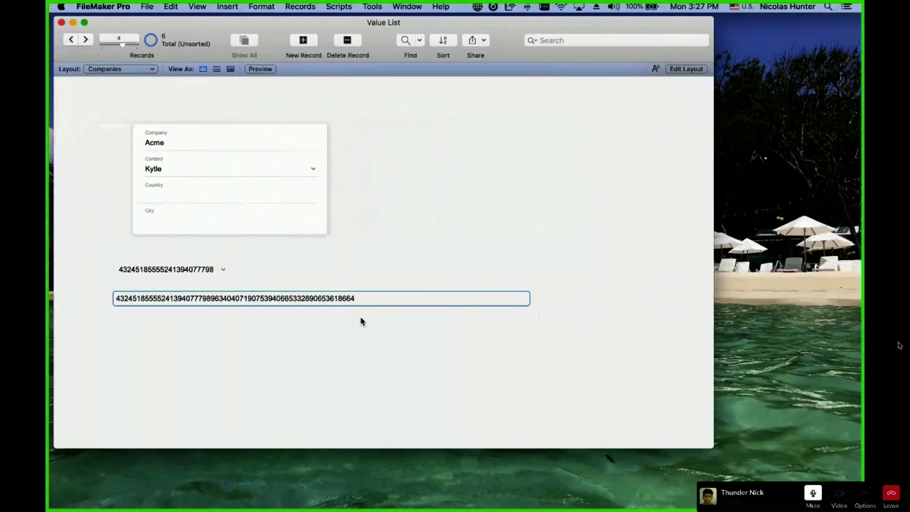
left_click(321, 319)
left_click(193, 270)
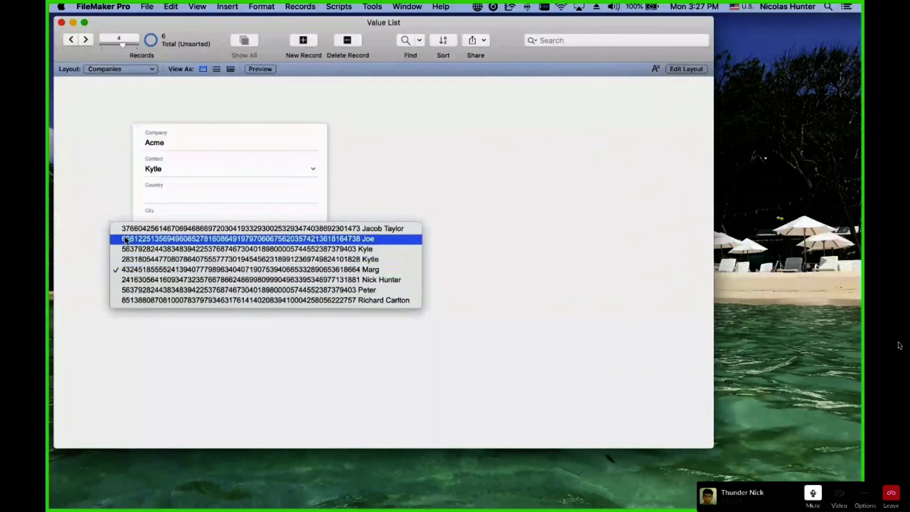
left_click(369, 240)
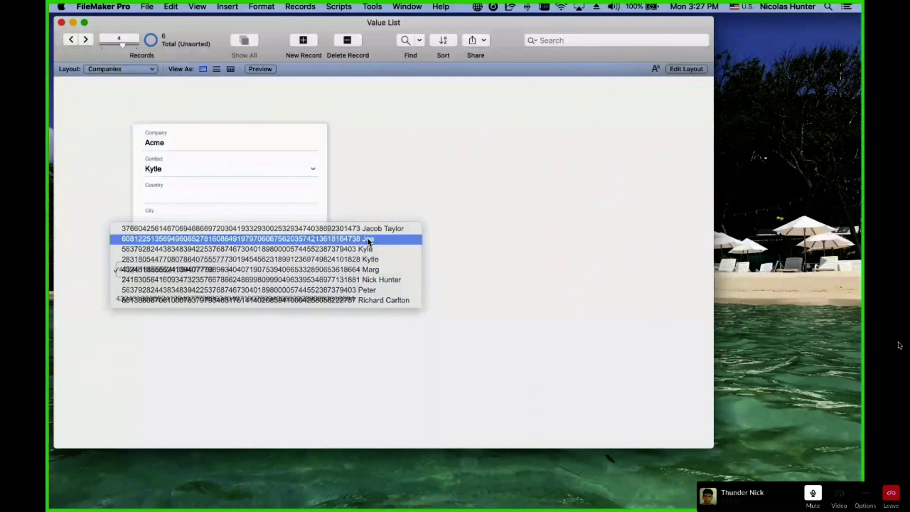
left_click(342, 298)
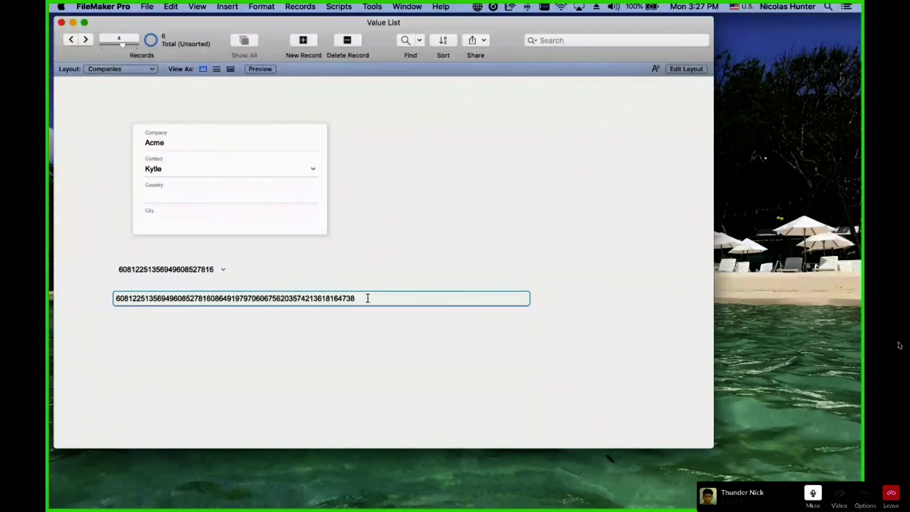
key("super+l")
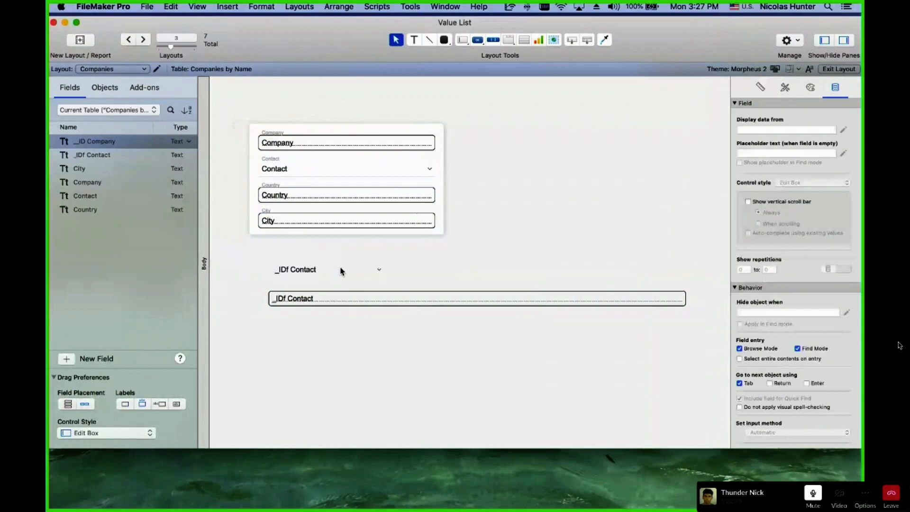
left_click(341, 270)
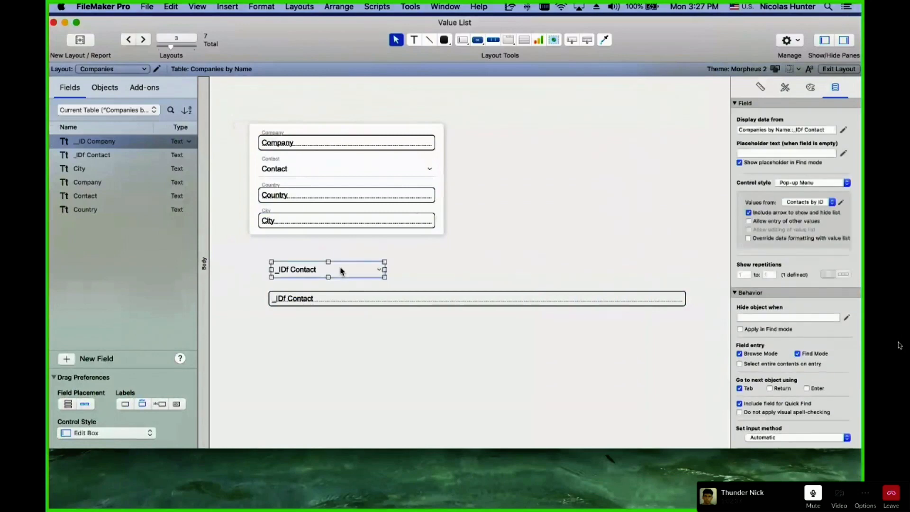
Edit Contacts by ID to show values only from the second field, Contacts::Name.
left_click(842, 203)
left_click(473, 199)
double_click(472, 199)
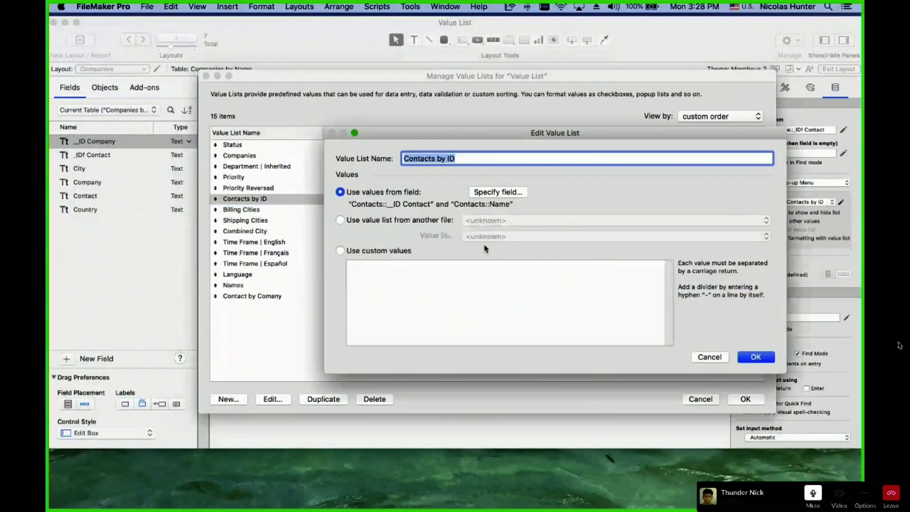
left_click(498, 192)
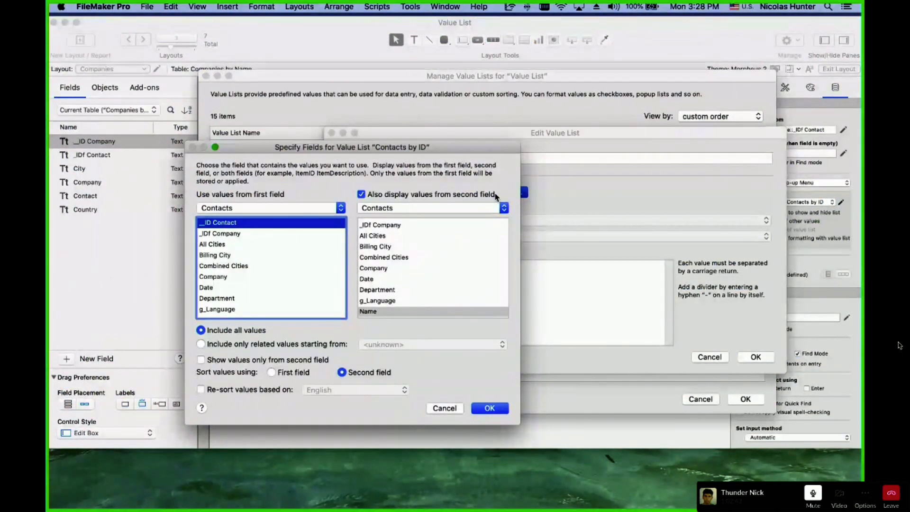
left_click(384, 314)
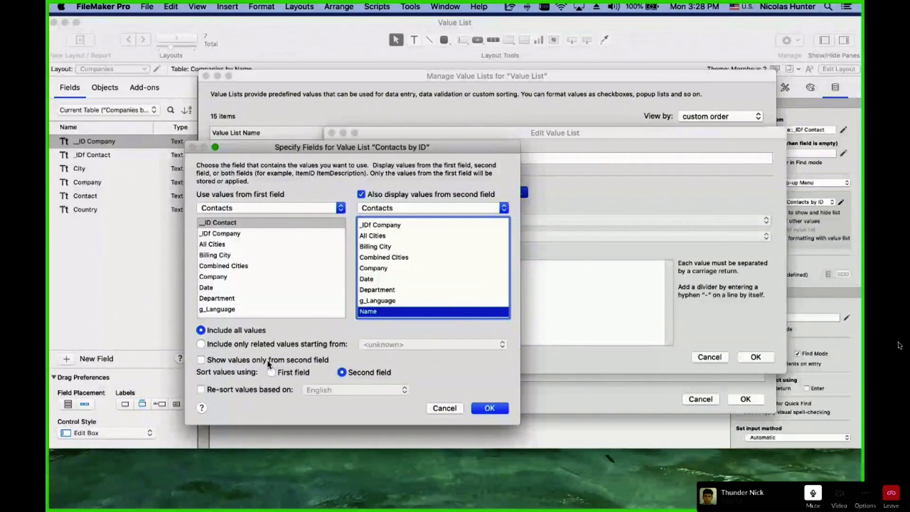
left_click(211, 363)
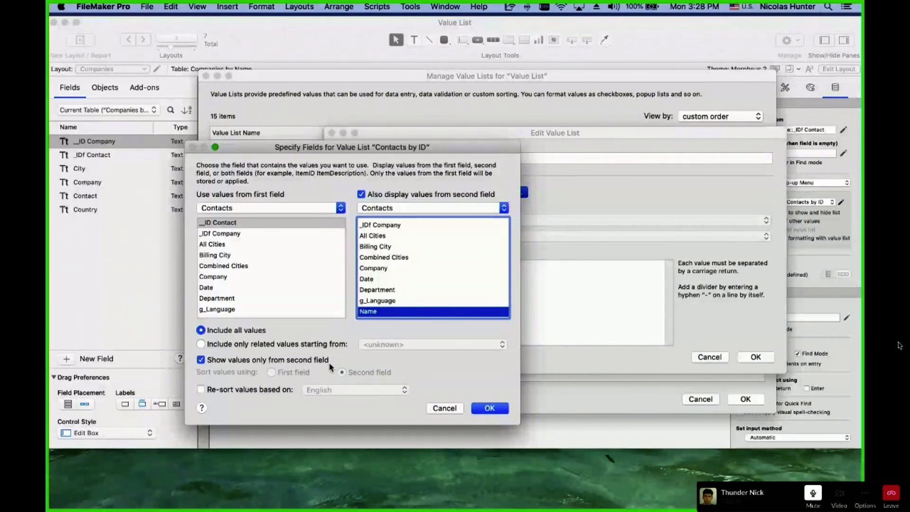
left_click(490, 409)
left_click(765, 361)
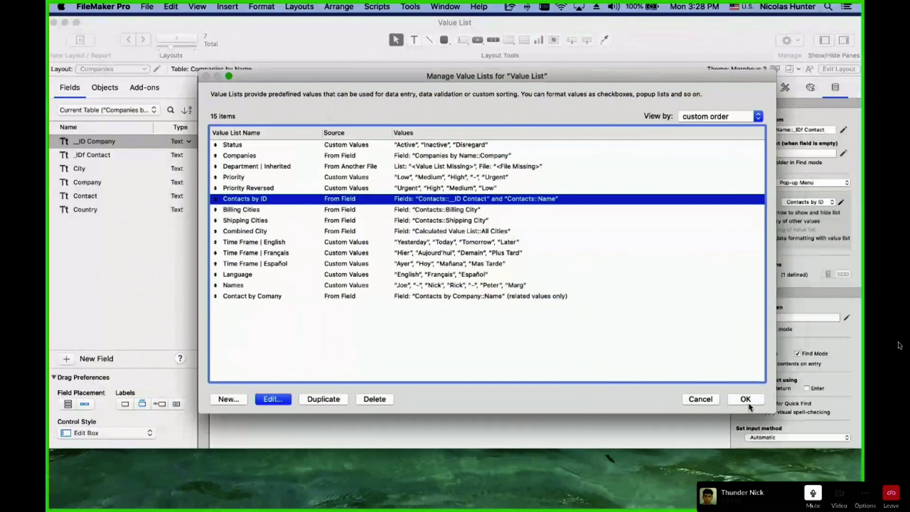
left_click(748, 400)
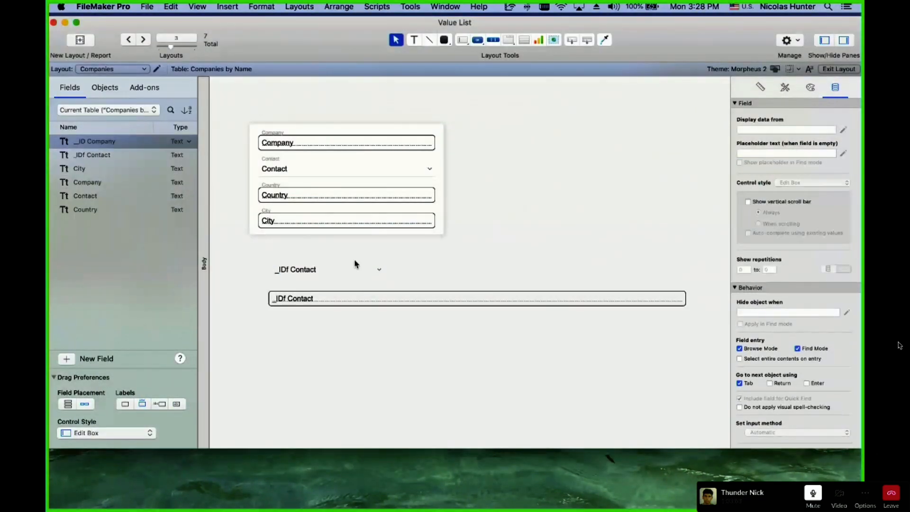
In Browse mode, test the names-only pop-up by trying another contact and returning to Joe.
key("super+b")
left_click(222, 270)
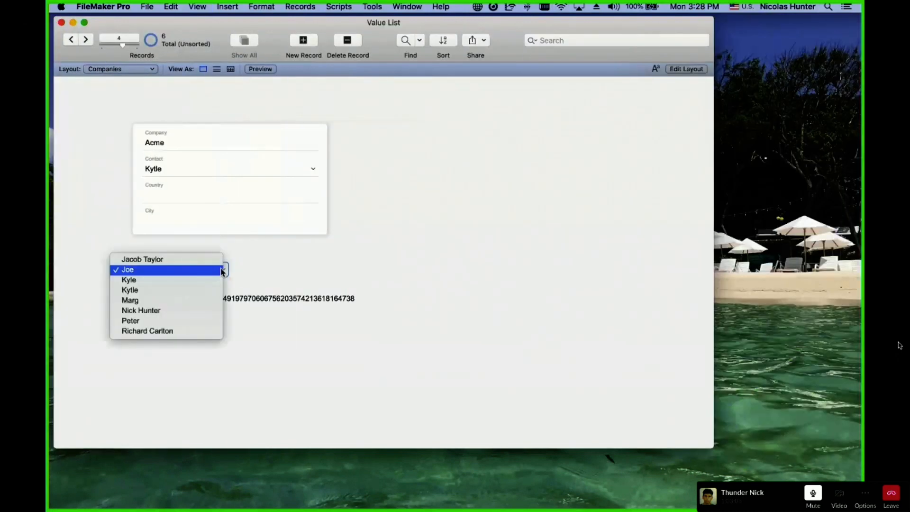
left_click(221, 271)
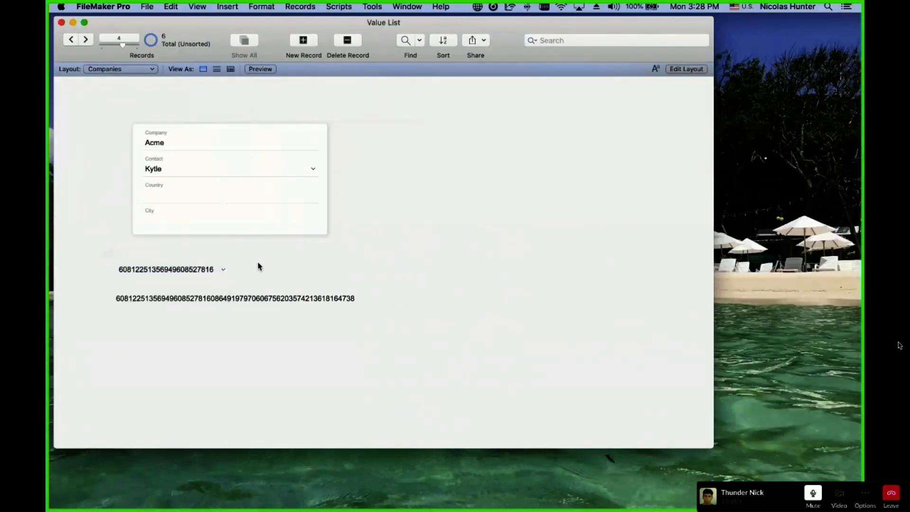
left_click(221, 270)
left_click(215, 289)
left_click(216, 269)
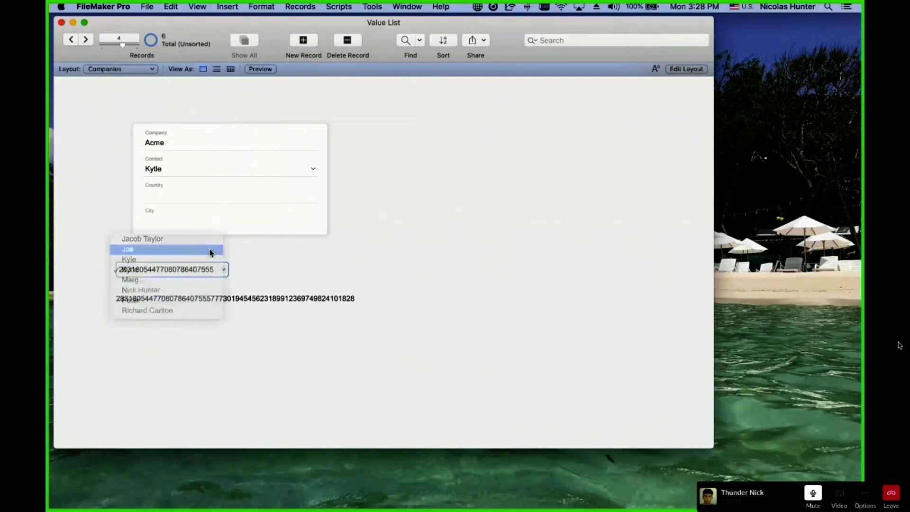
left_click(212, 250)
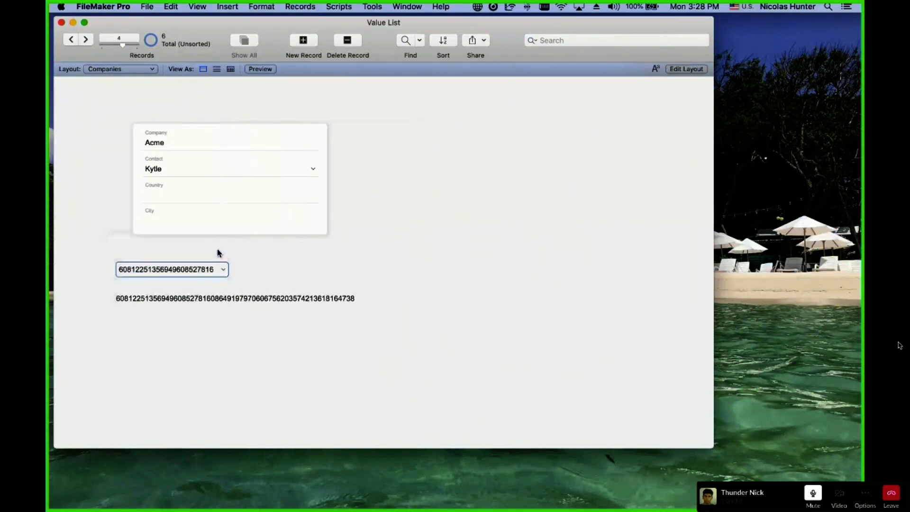
key("super+l")
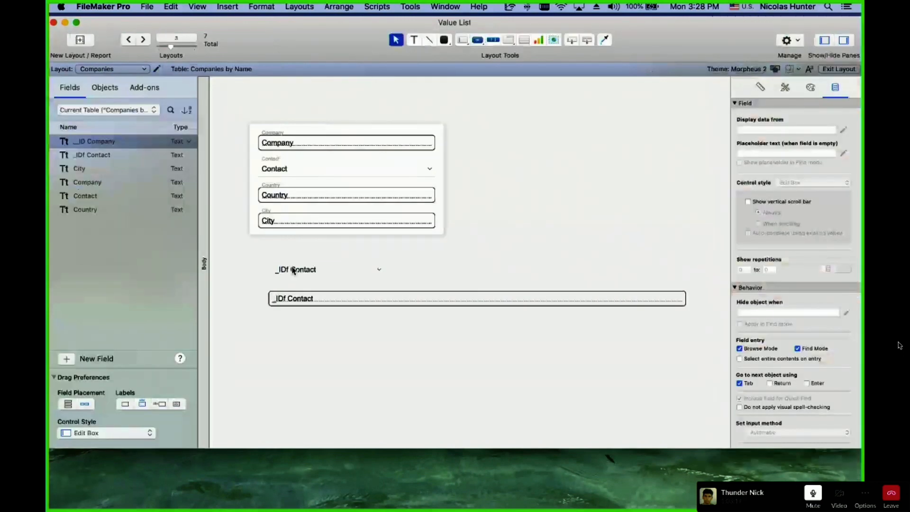
key("super+b")
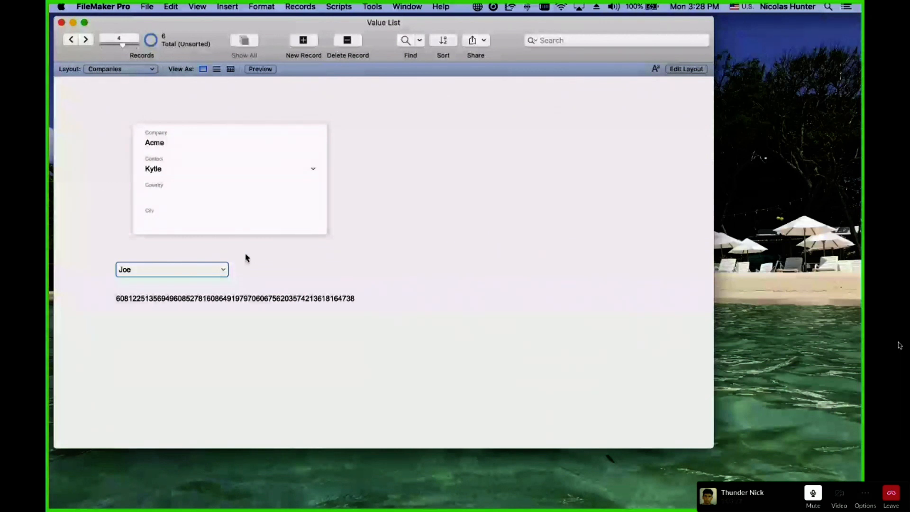
key("super+l")
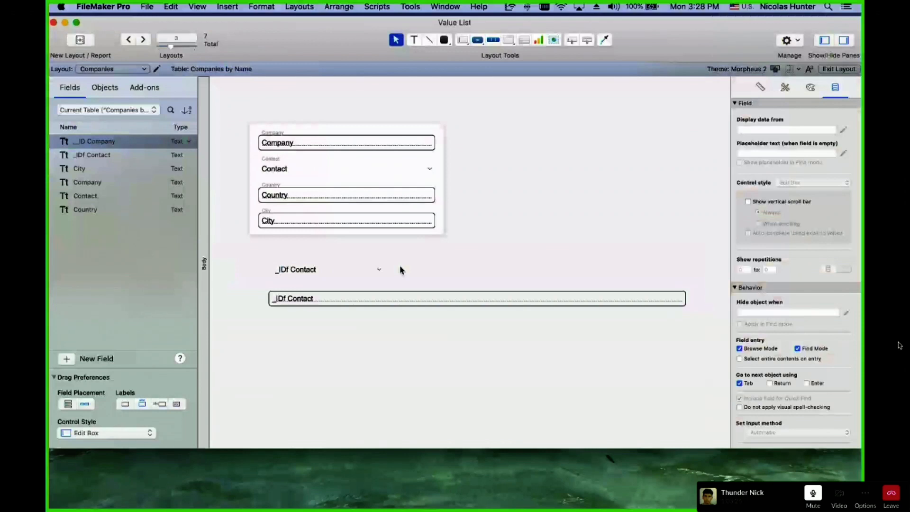
key("super+b")
left_click(209, 270)
left_click(194, 333)
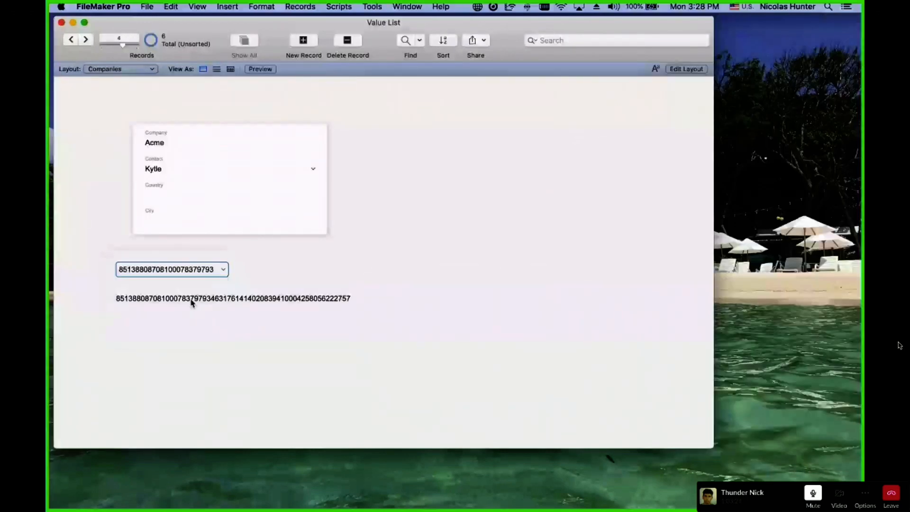
left_click_drag(150, 298, 387, 299)
left_click(390, 298)
left_click(94, 300)
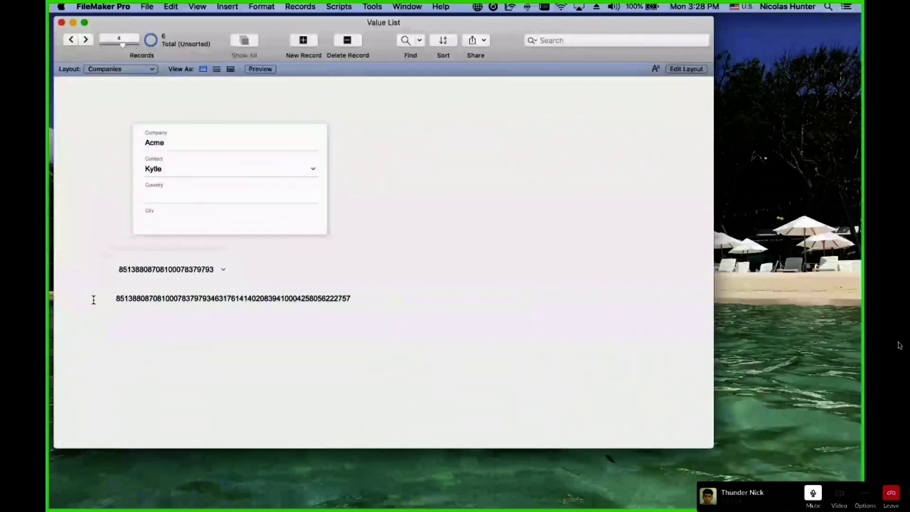
left_click(115, 302)
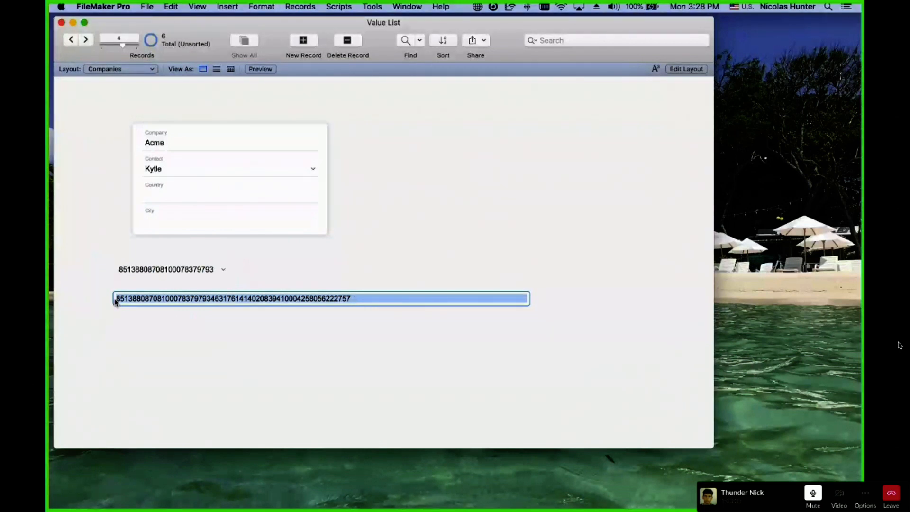
left_click(336, 277)
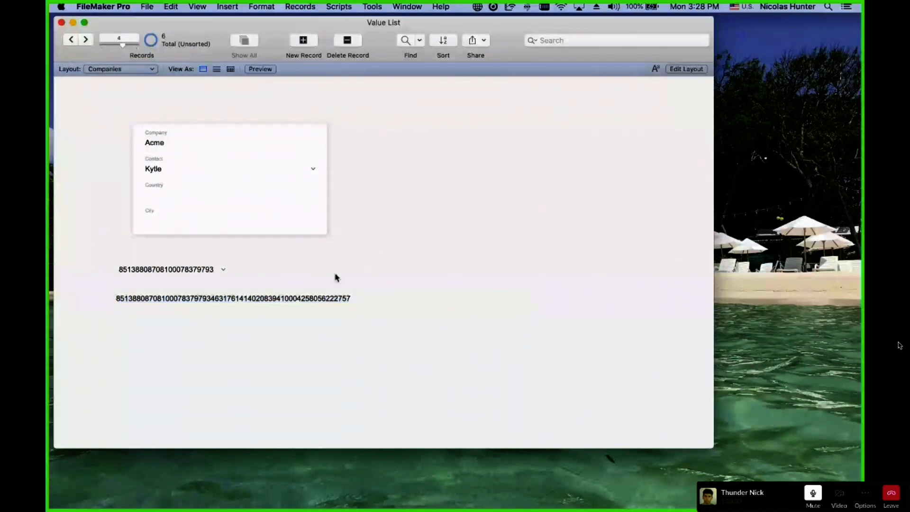
Cycle the contact through Marg and Kyle, ending back on Joe.
left_click(201, 270)
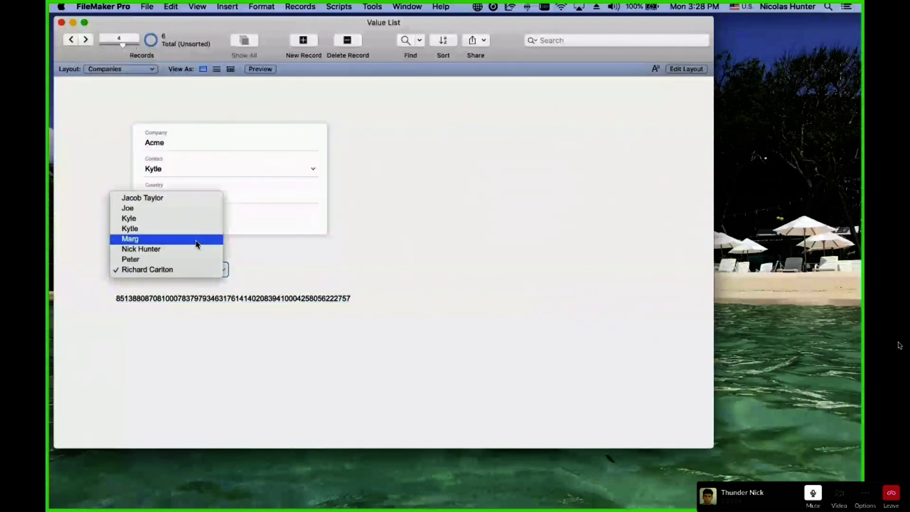
left_click(197, 239)
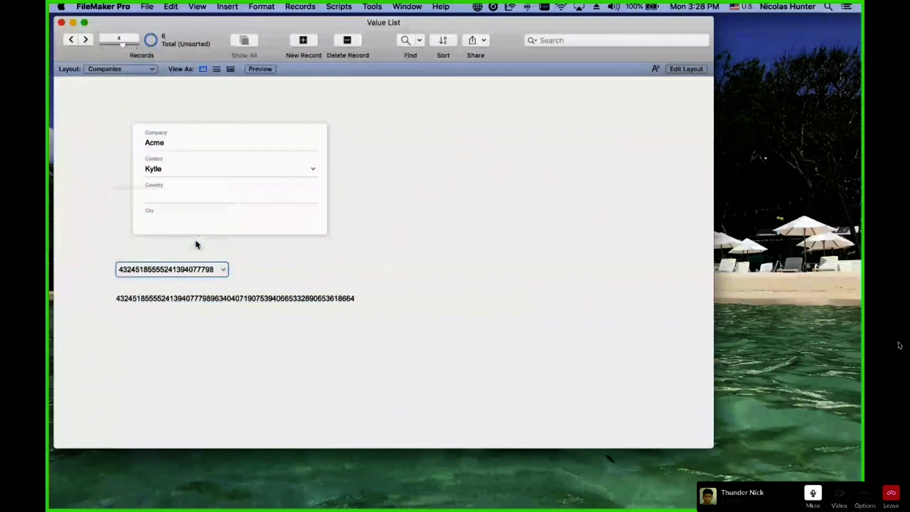
left_click(206, 272)
left_click(198, 259)
left_click(198, 265)
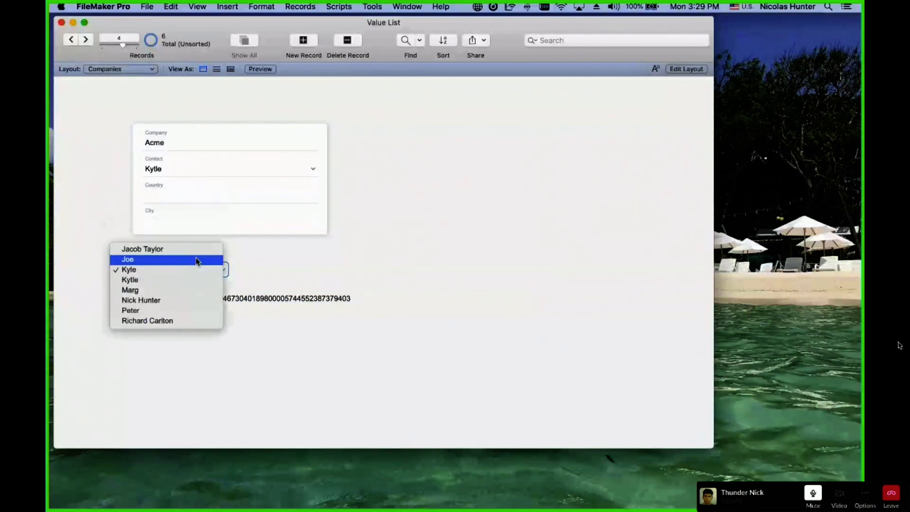
left_click(197, 260)
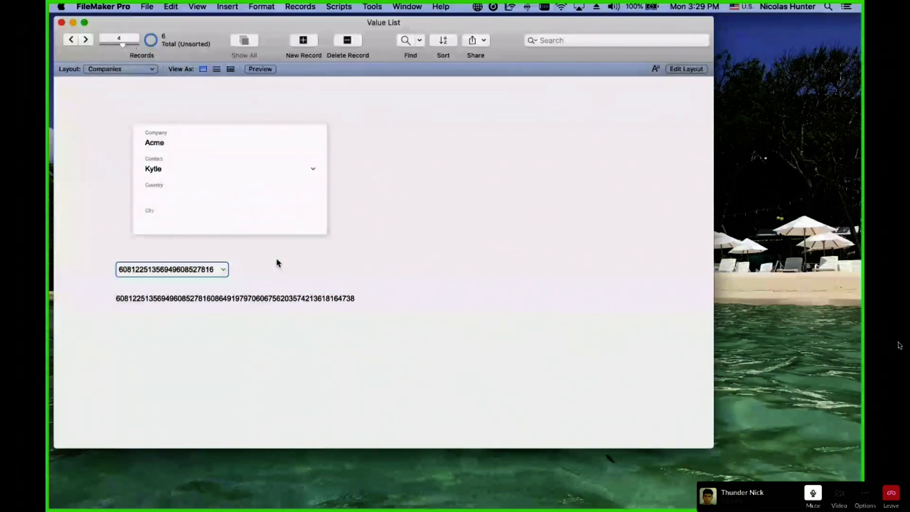
left_click(189, 269)
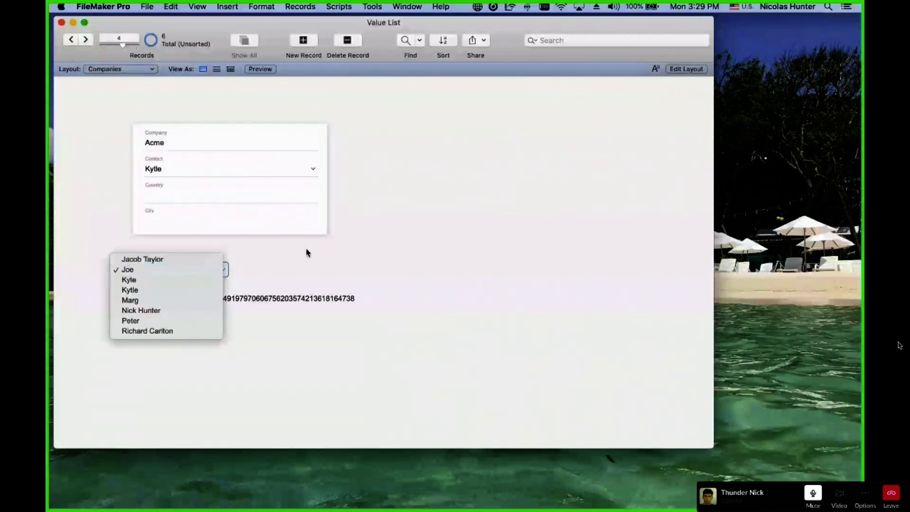
left_click(307, 249)
Tick 'Override data formatting with value list' on the _IDf Contact pop-up so it reads Joe.
key("super+l")
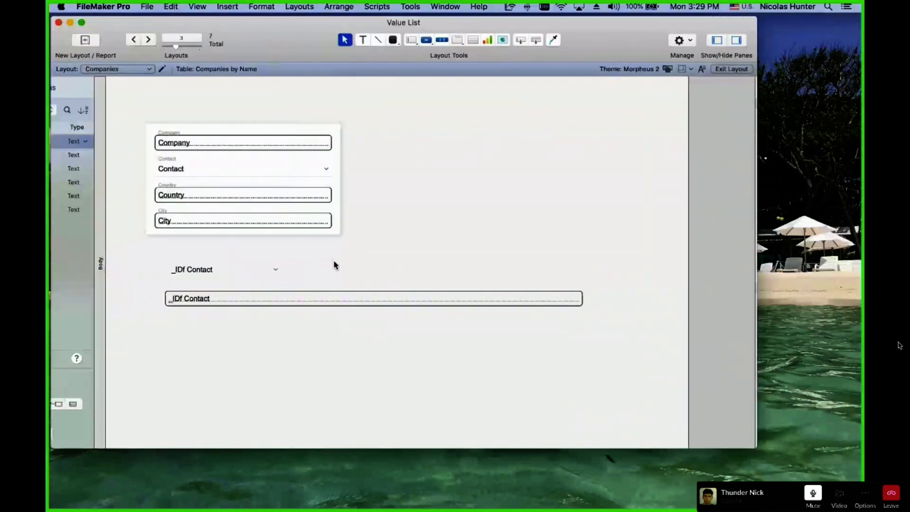
left_click(309, 274)
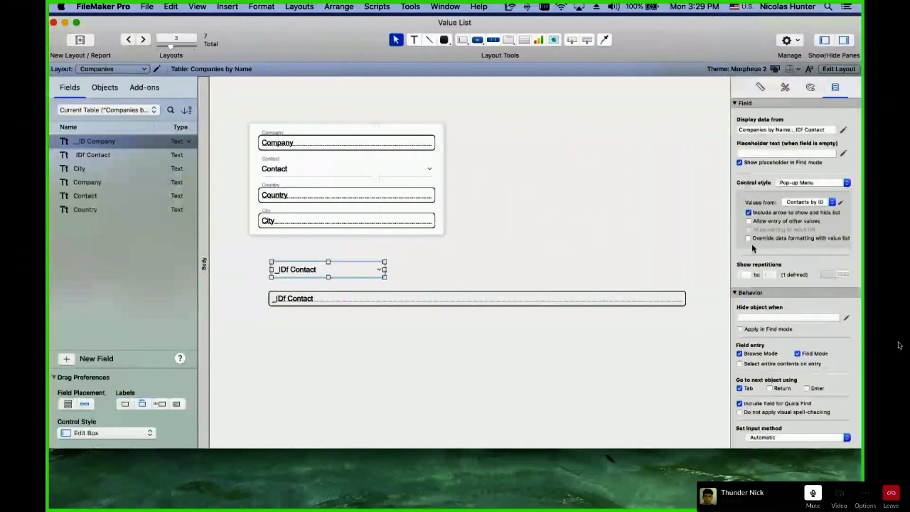
left_click(806, 241)
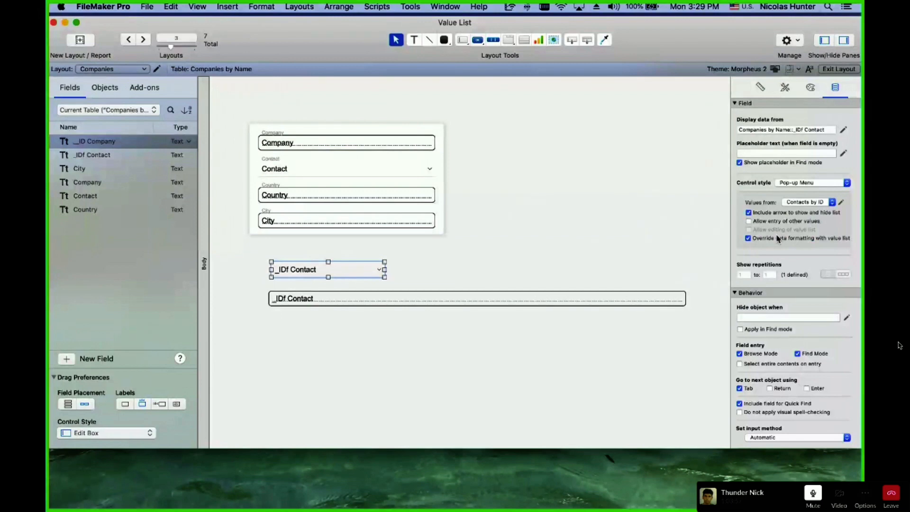
key("super+b")
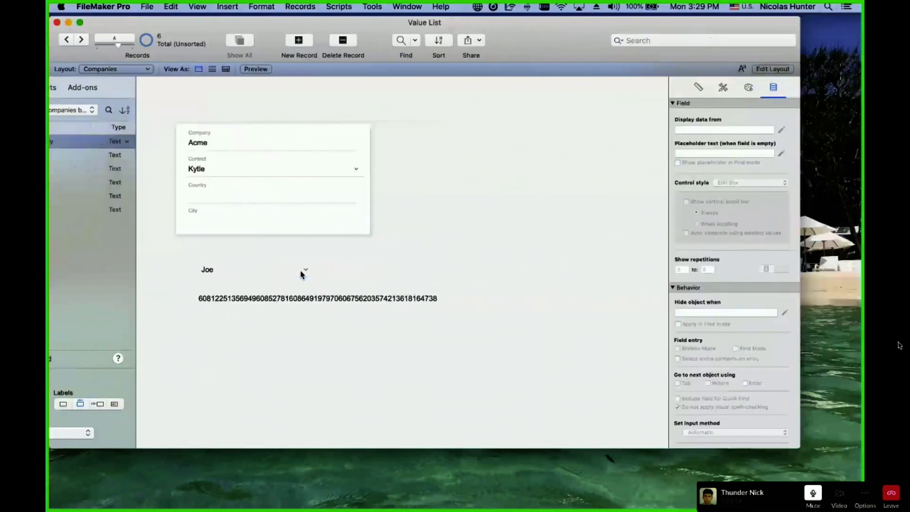
Switch Acme's contact from Joe to a different person using the pop-up.
left_click(210, 273)
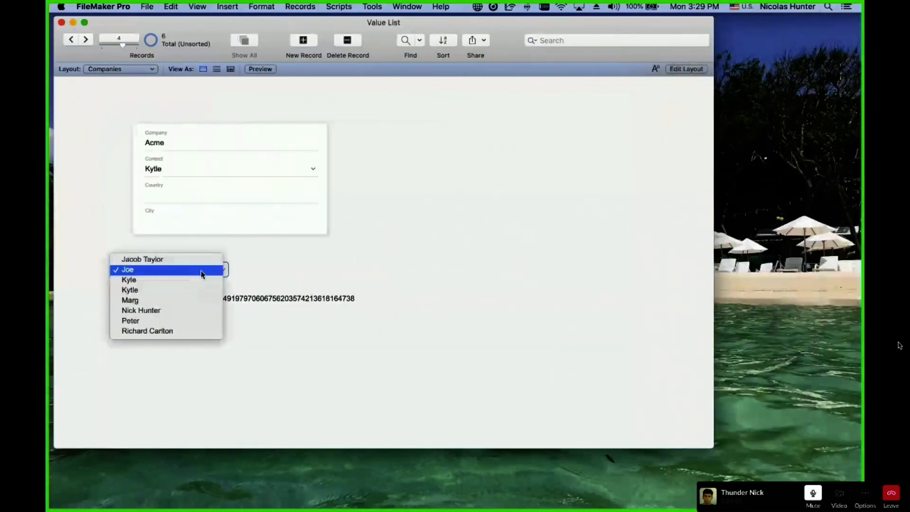
left_click(202, 273)
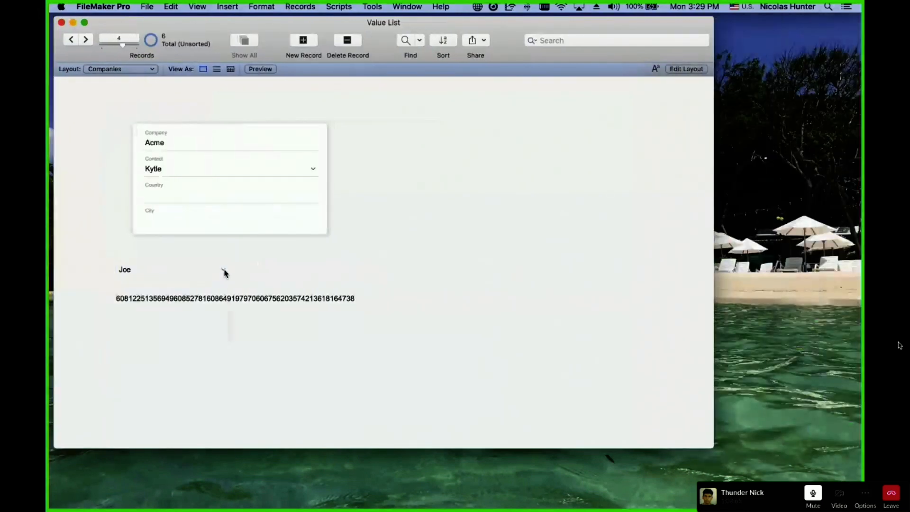
left_click(151, 272)
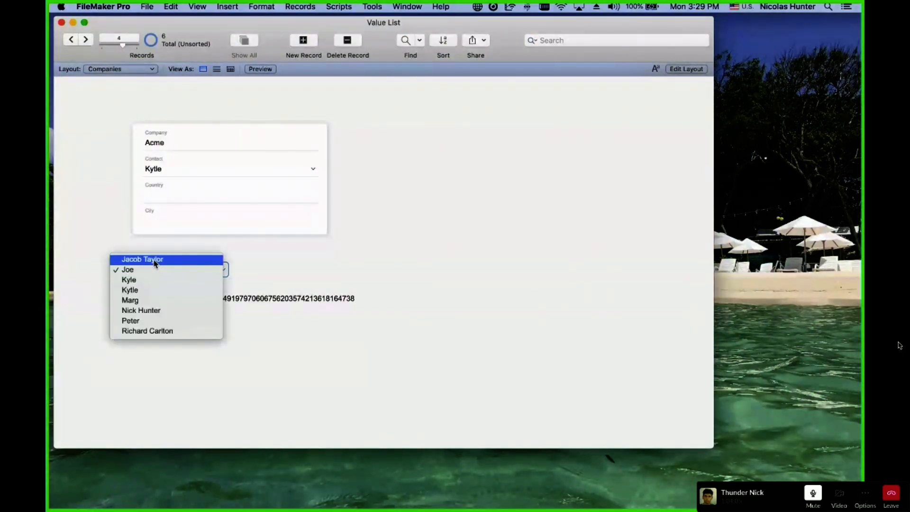
left_click(155, 260)
left_click(178, 257)
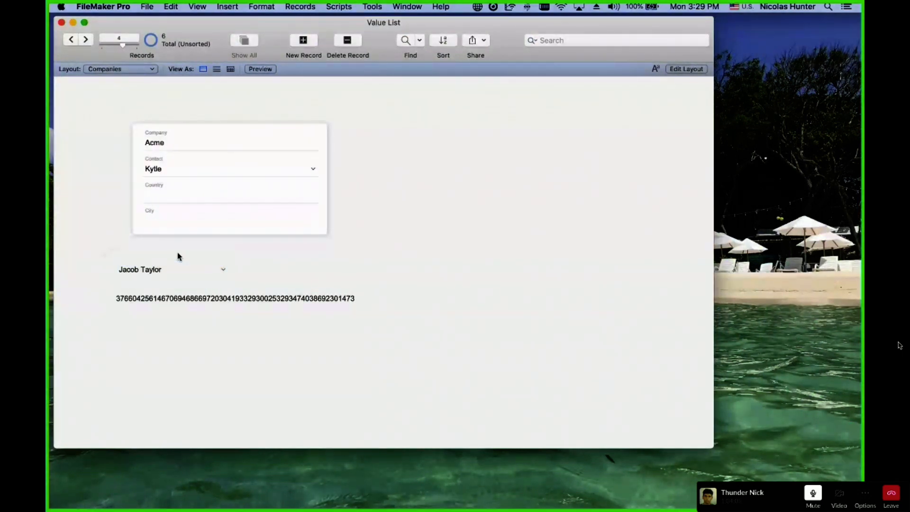
Inspect the stored ID field and both _IDf Contact objects' settings in Layout mode.
left_click(201, 301)
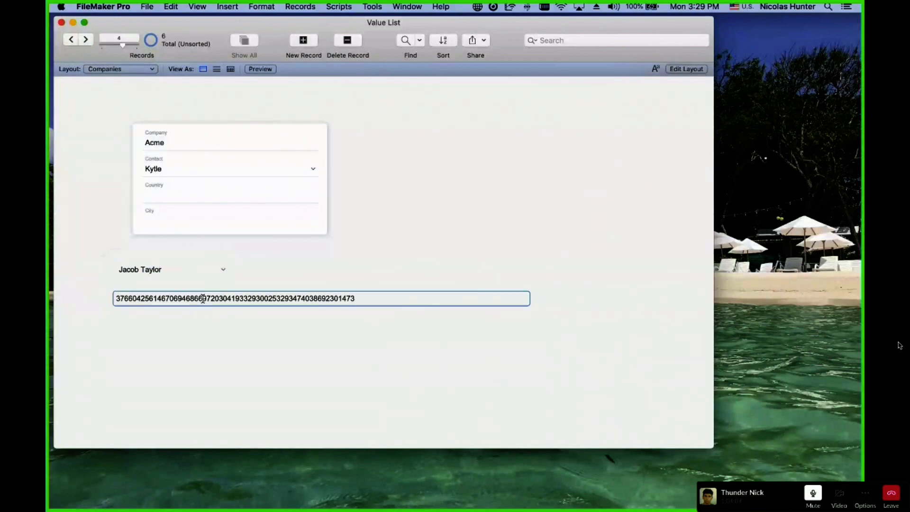
key("super+l")
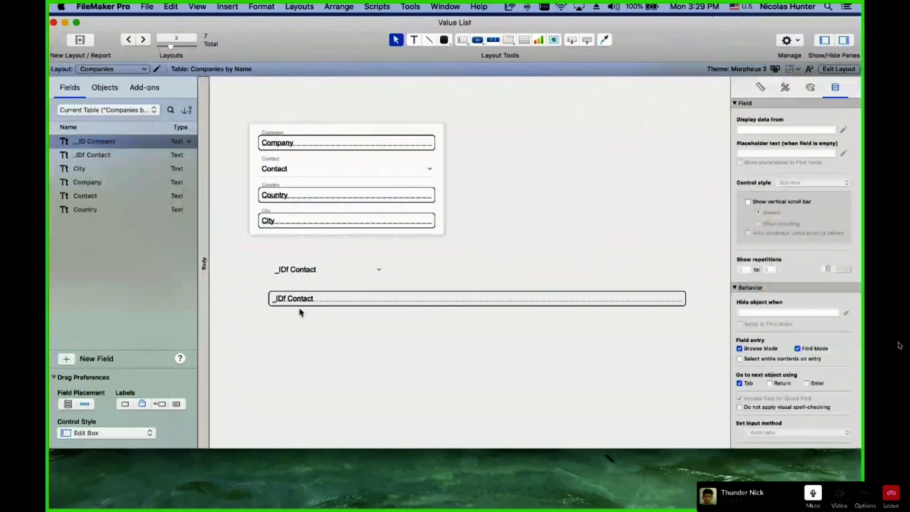
left_click(305, 270)
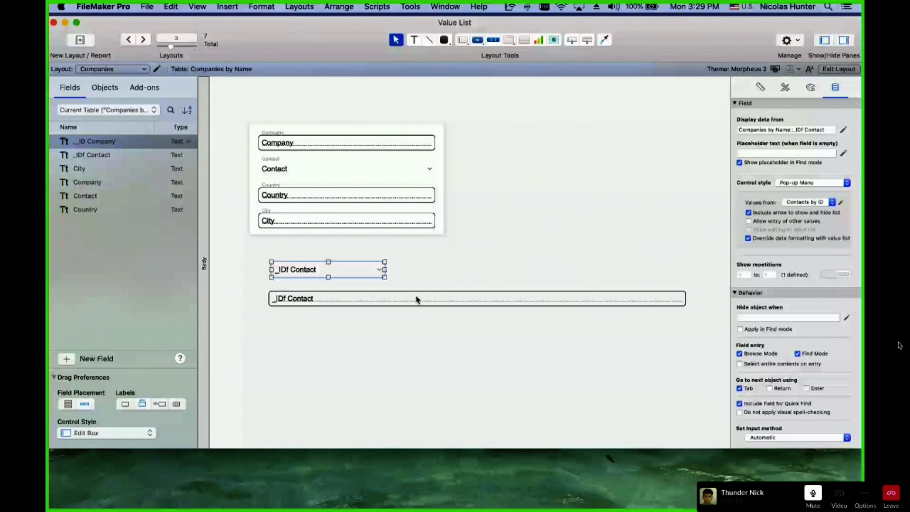
left_click(370, 301)
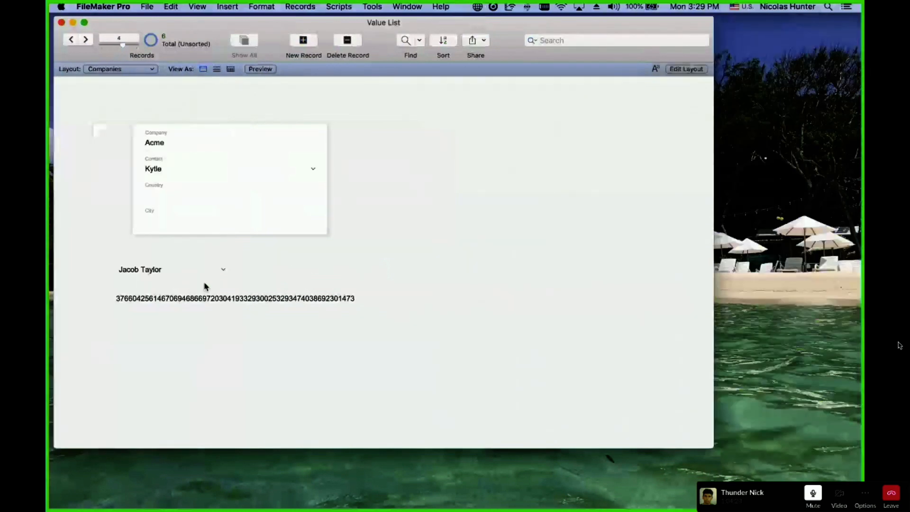
Try several more contacts from the pop-up, settling on a final one for Acme.
left_click(206, 289)
left_click(171, 270)
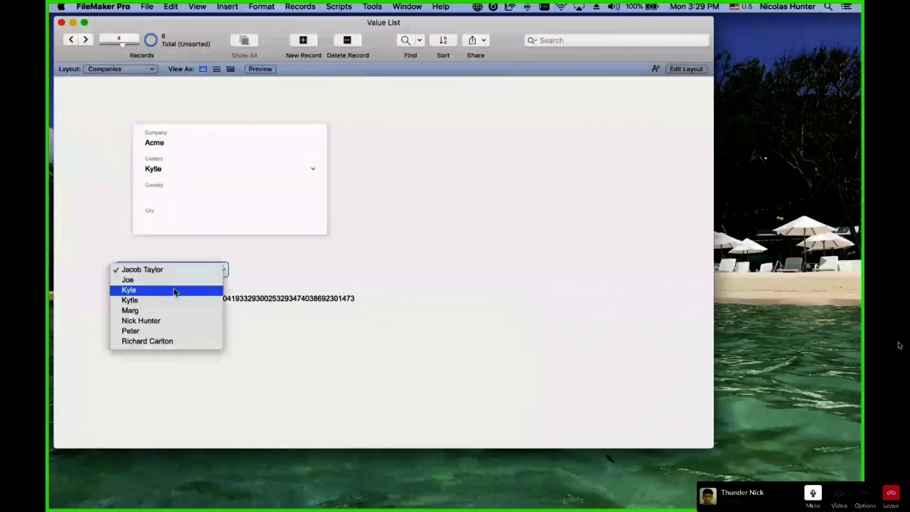
left_click(175, 291)
left_click(173, 270)
left_click(177, 291)
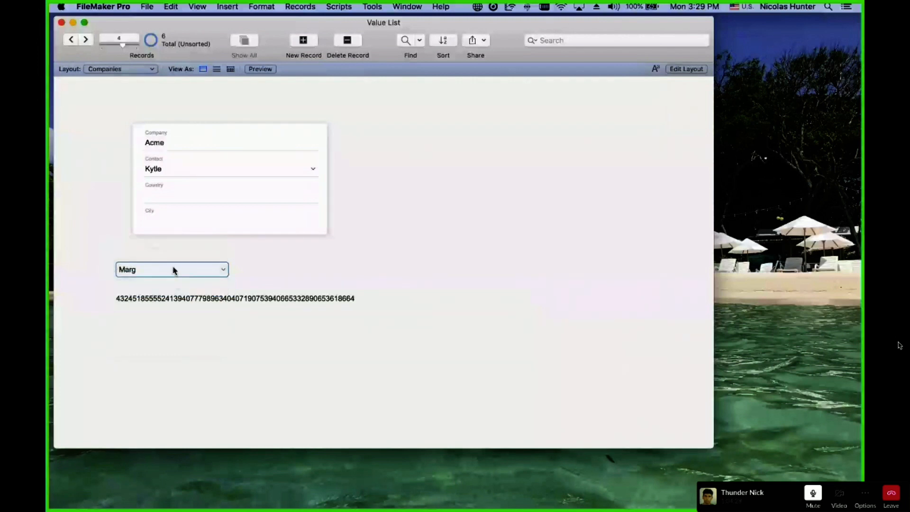
left_click(173, 270)
left_click(173, 281)
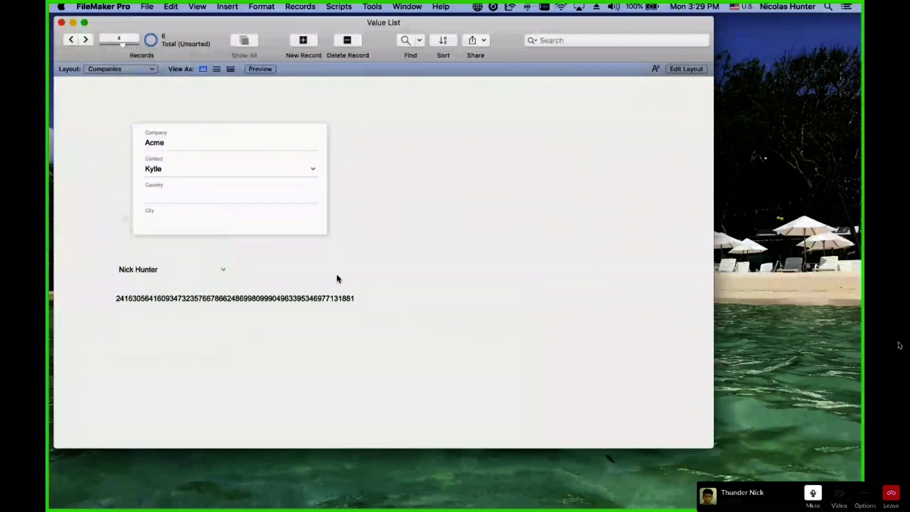
Review both _IDf Contact fields in Layout mode, then confirm the chosen contact stays in Browse mode.
key("super+l")
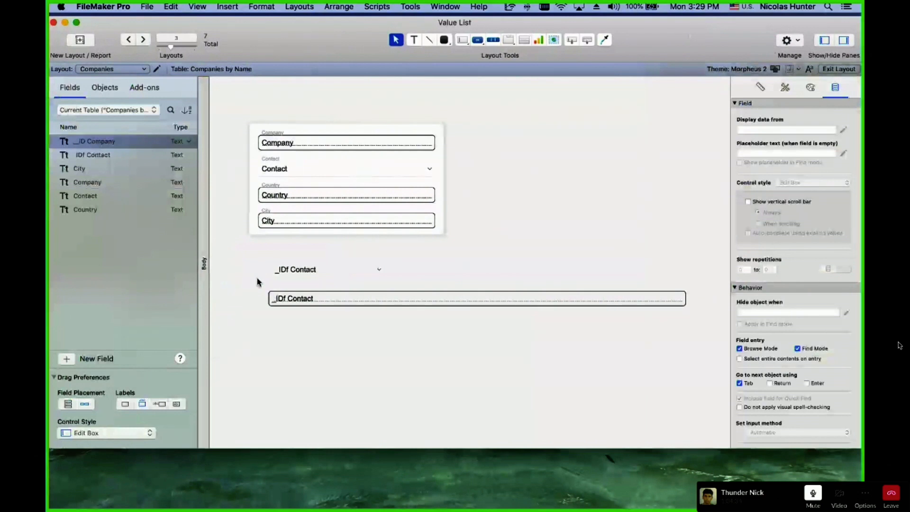
left_click(325, 273)
left_click(321, 300, "shift")
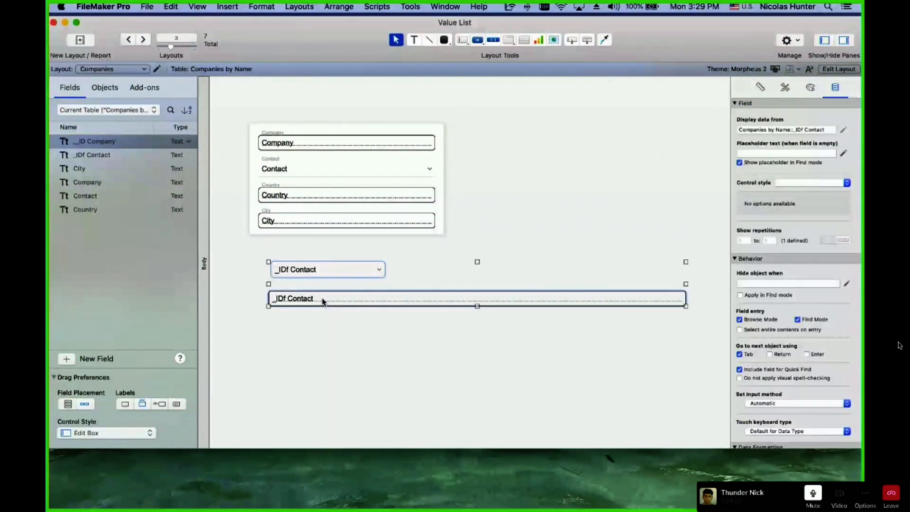
left_click(335, 252)
key("super+b")
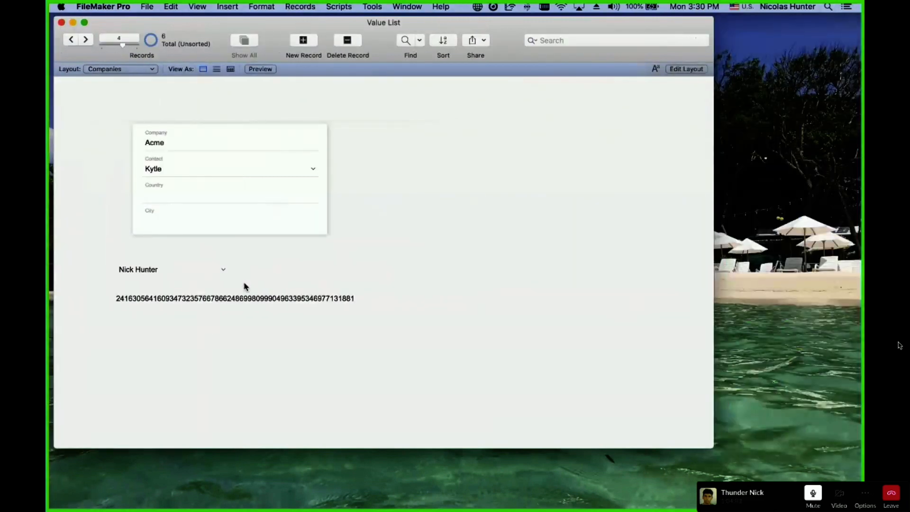
left_click(149, 270)
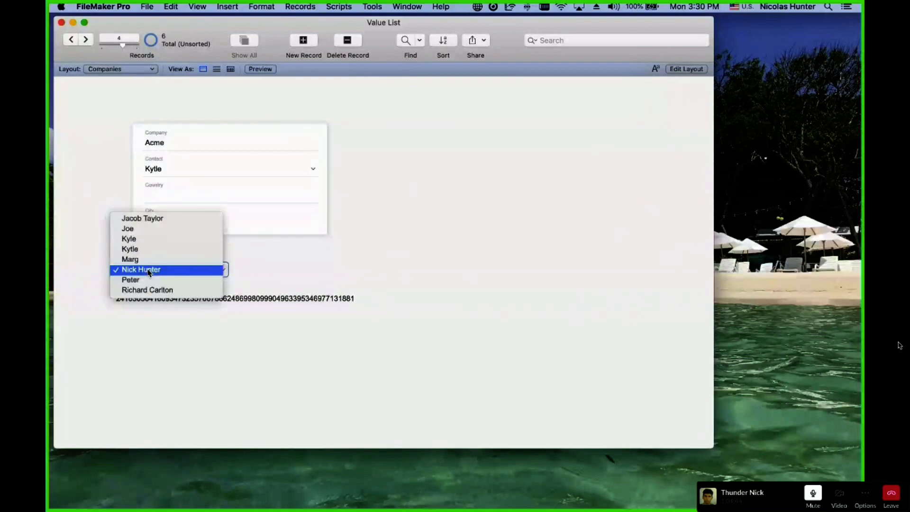
left_click(149, 270)
left_click(149, 270)
left_click(146, 273)
left_click(152, 252)
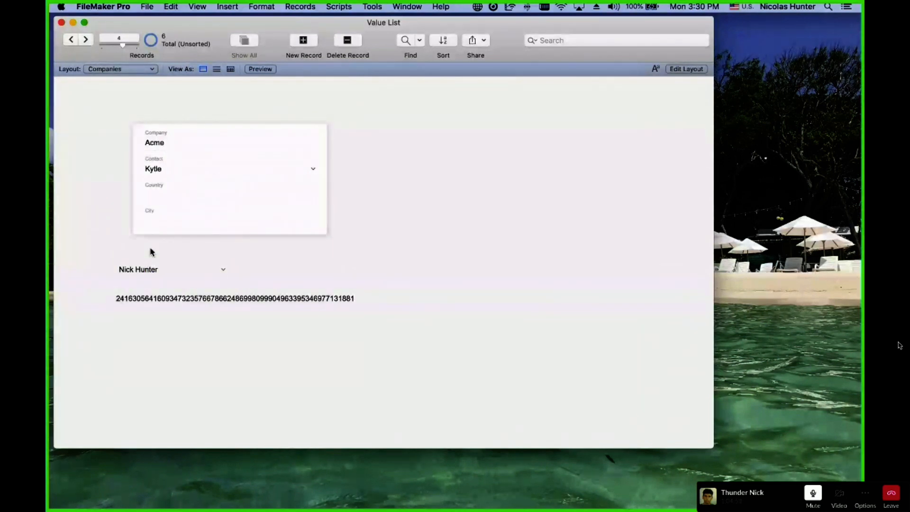
Search for companies by a contact name and a chosen _IDf Contact; dismiss the no-match result.
key("super+f")
left_click(160, 298)
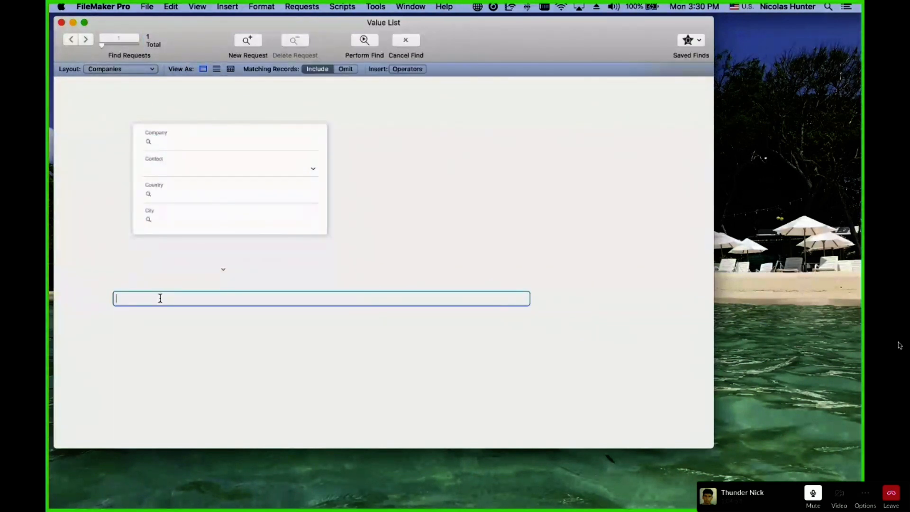
left_click(223, 268)
left_click(141, 321)
left_click(364, 39)
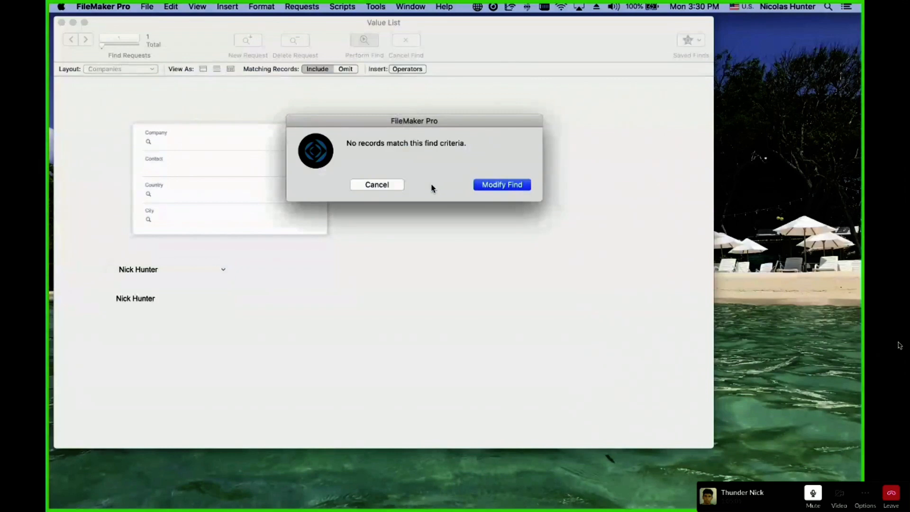
left_click(392, 185)
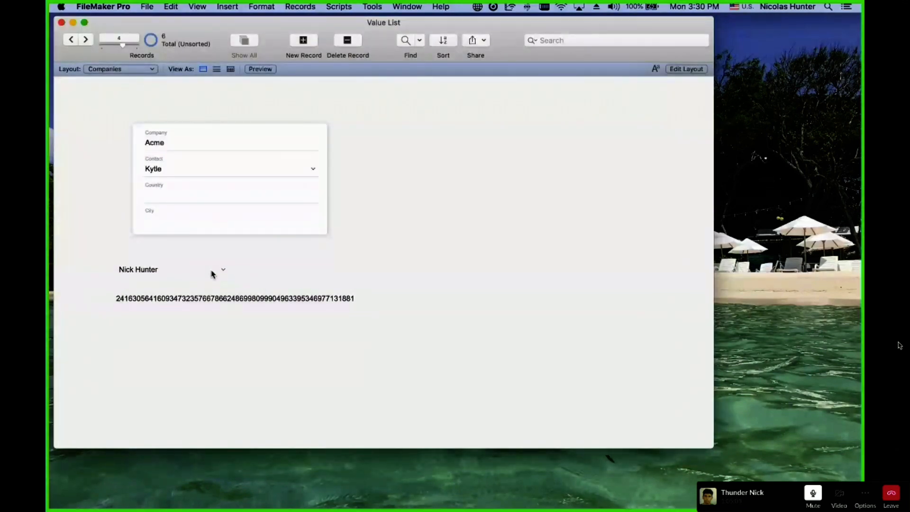
Find companies for another chosen _IDf Contact, bringing up the Claris record.
key("super+f")
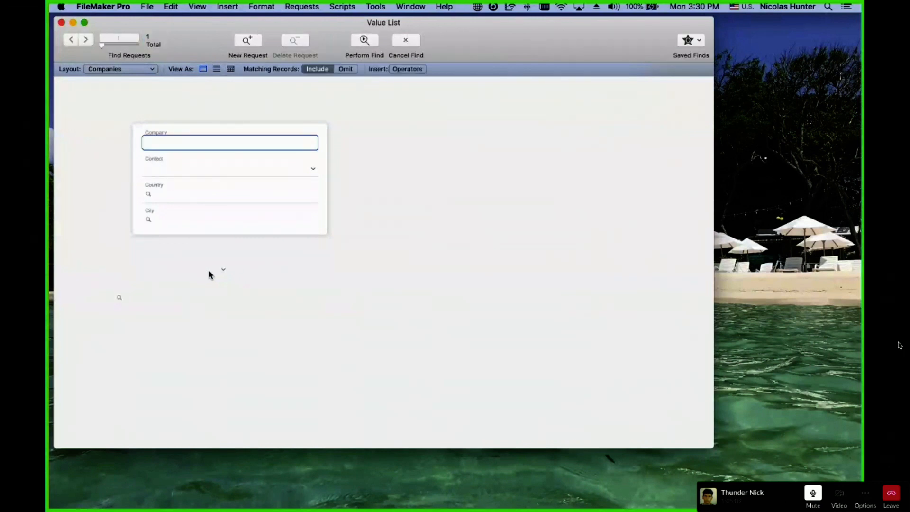
left_click(180, 270)
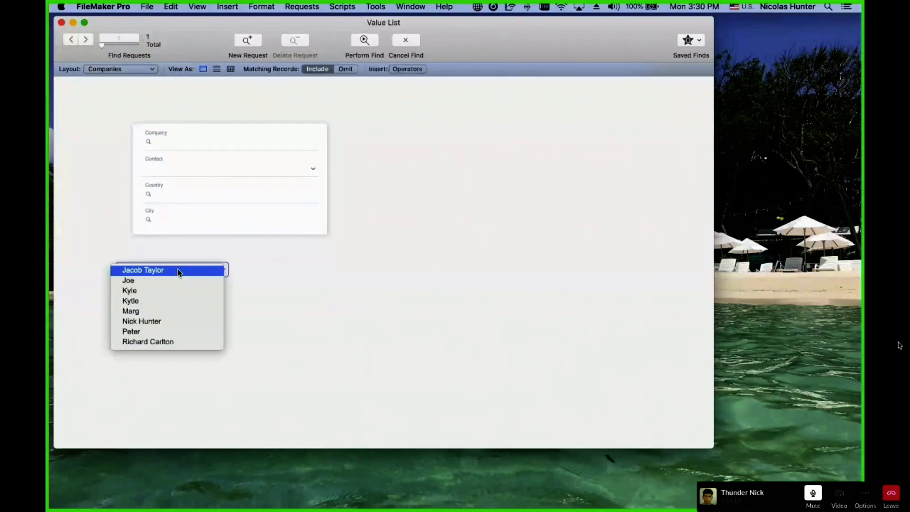
left_click(175, 323)
left_click(364, 41)
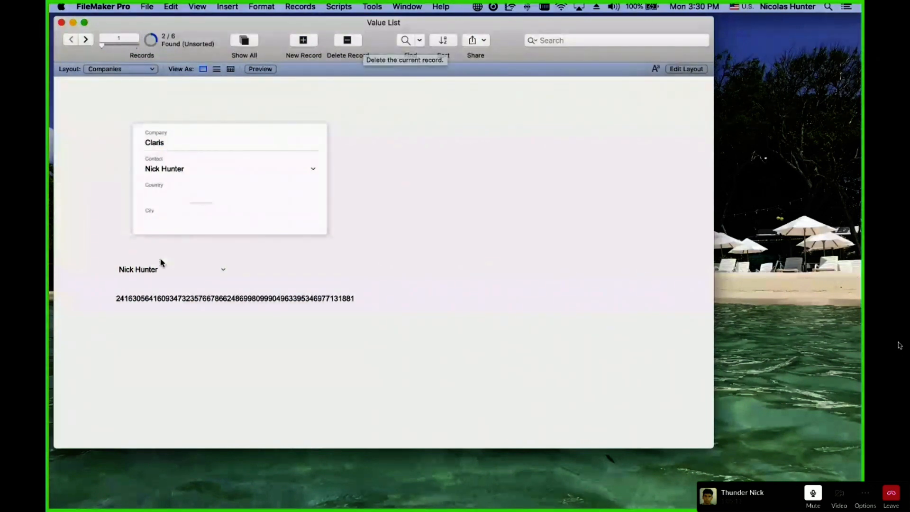
key("super+f")
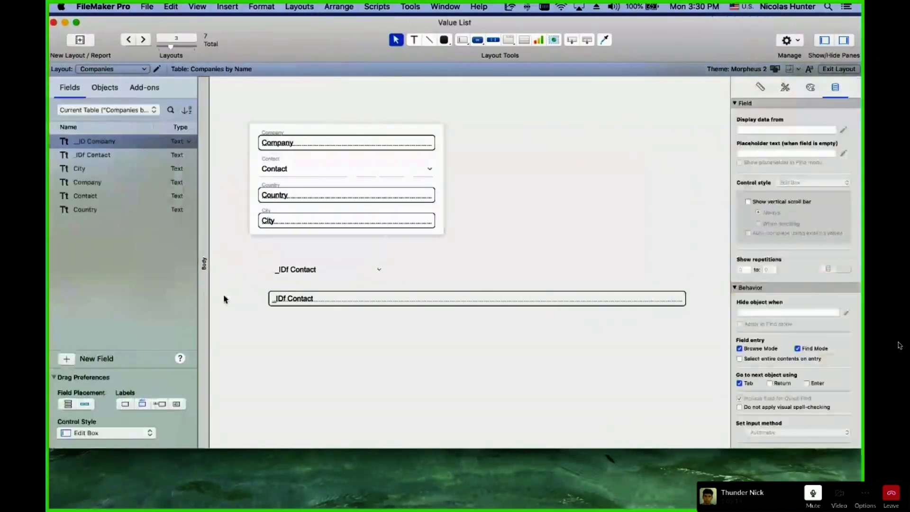
Return to Browse, begin a new find, and clear the ID and _IDf Contact criteria.
key("super+b")
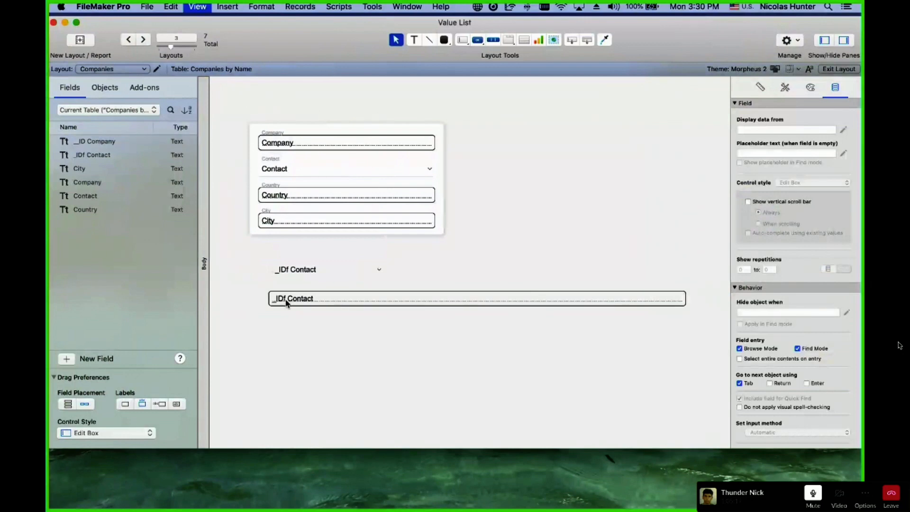
key("super+f")
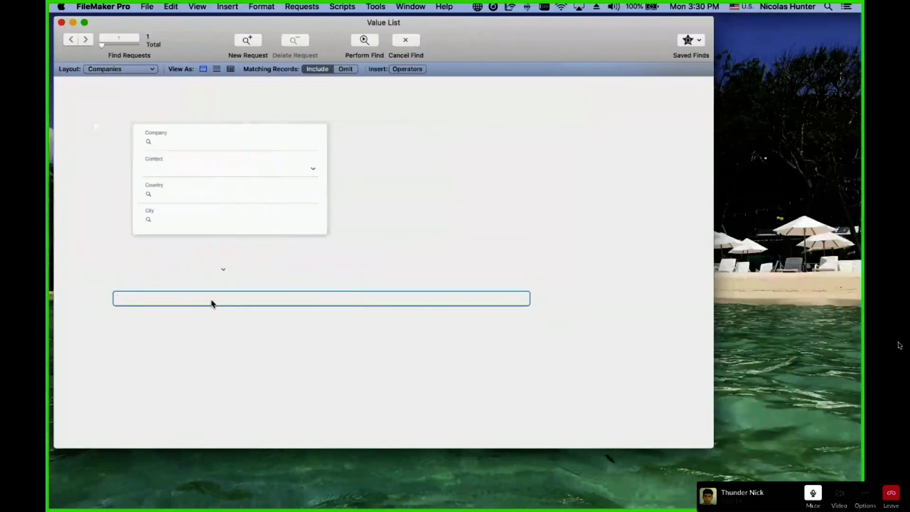
type("Nick")
key("BackSpace")
key("BackSpace")
key("BackSpace")
key("BackSpace")
left_click(197, 273)
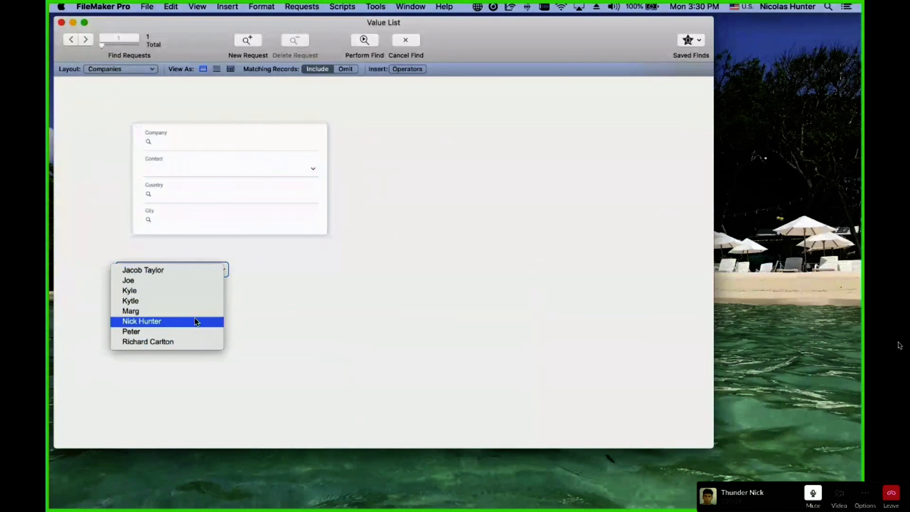
left_click(346, 253)
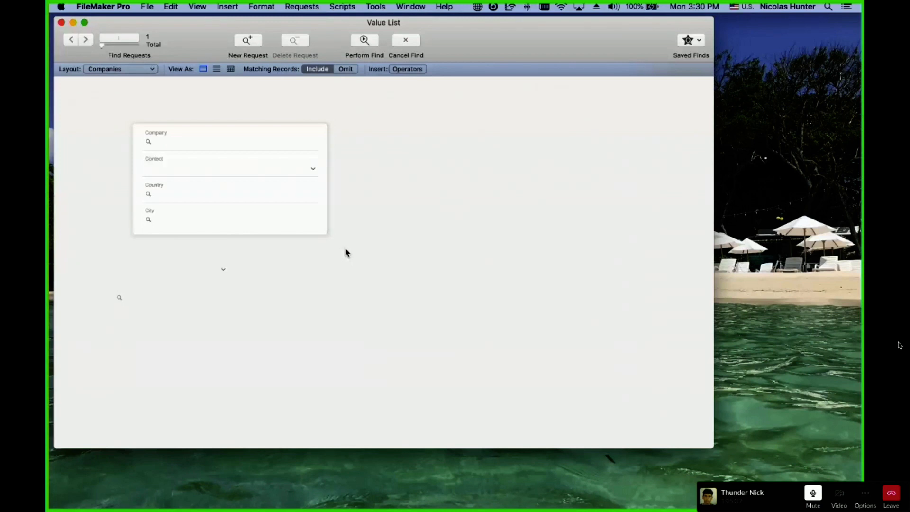
left_click(158, 273)
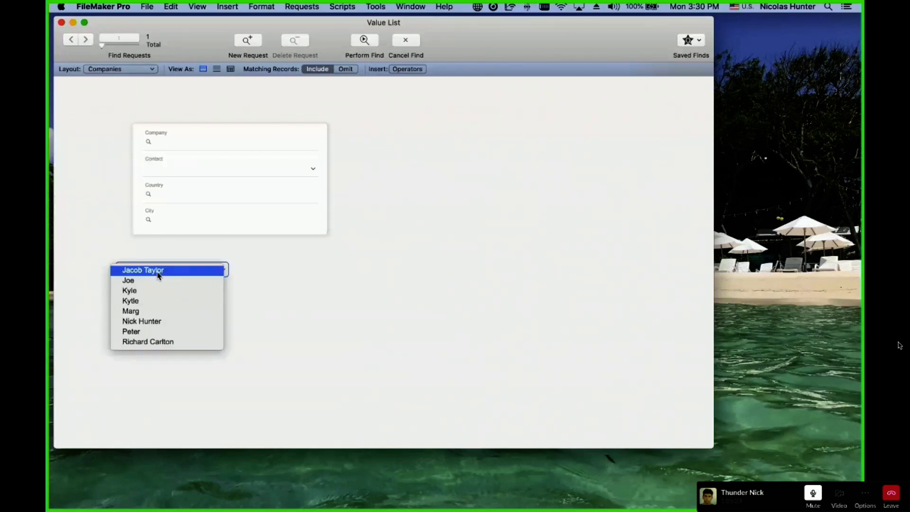
left_click(161, 270)
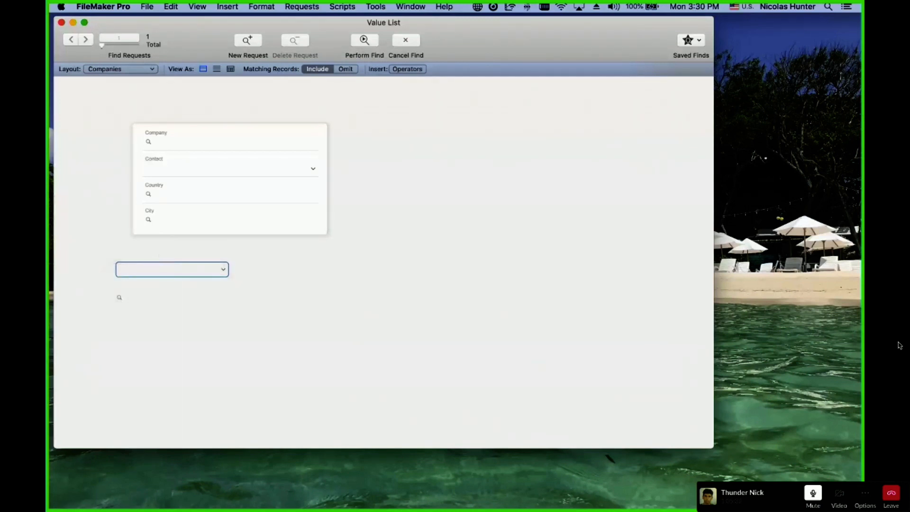
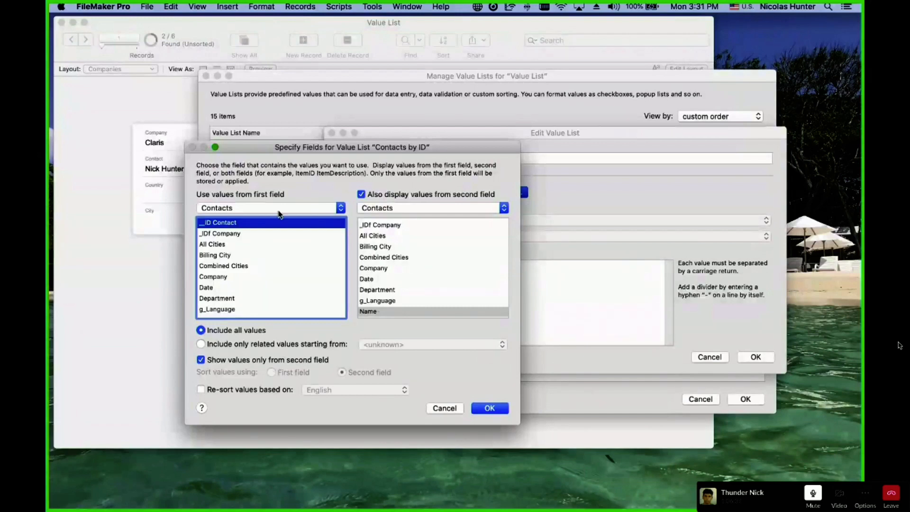
Try related-only values for the list, then revert to all values and discard the source-field changes.
scroll(375, 242, "down", 1)
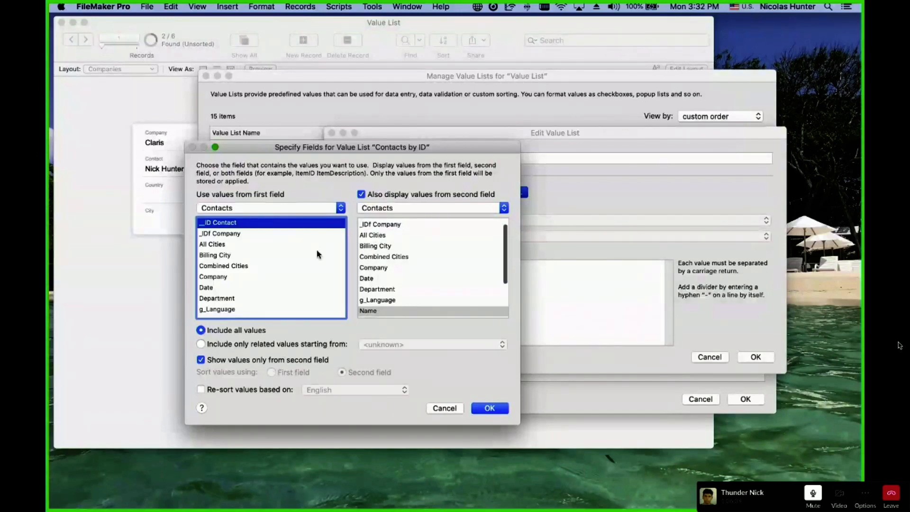
scroll(318, 253, "down", 1)
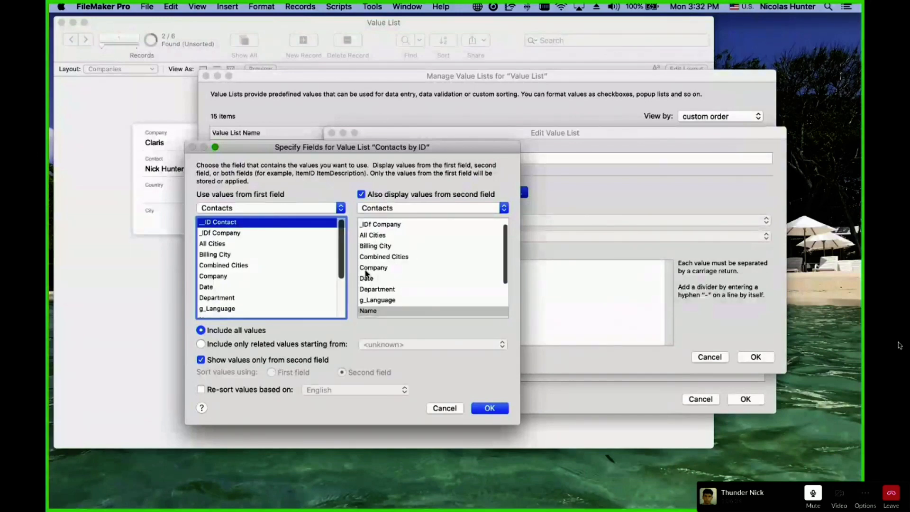
left_click(300, 346)
left_click(420, 345)
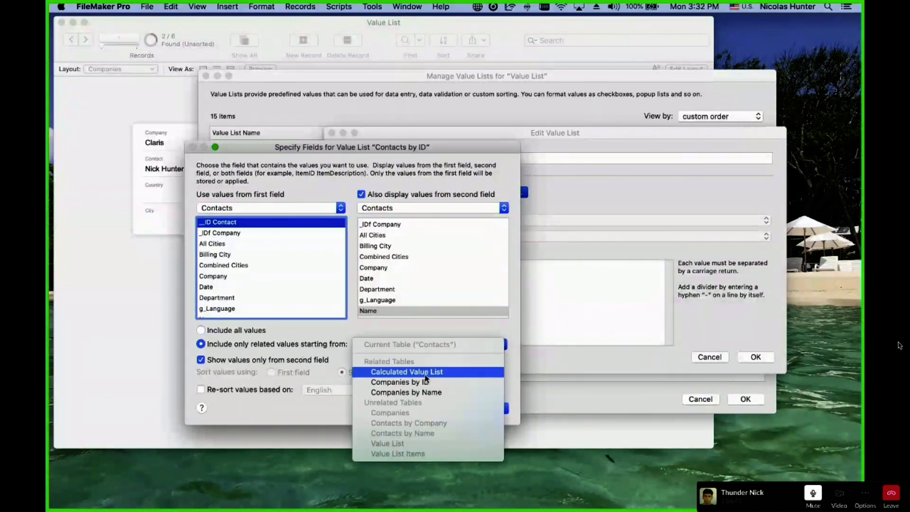
left_click(337, 321)
left_click(244, 334)
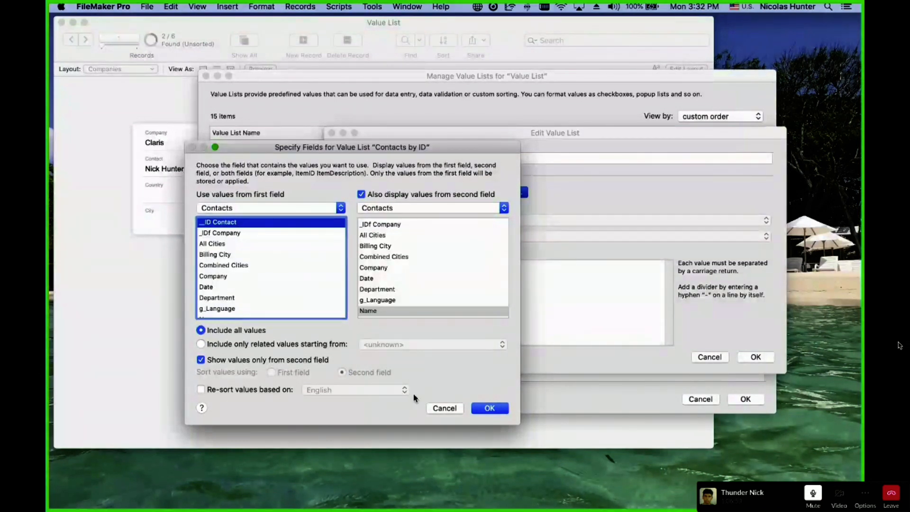
left_click(434, 408)
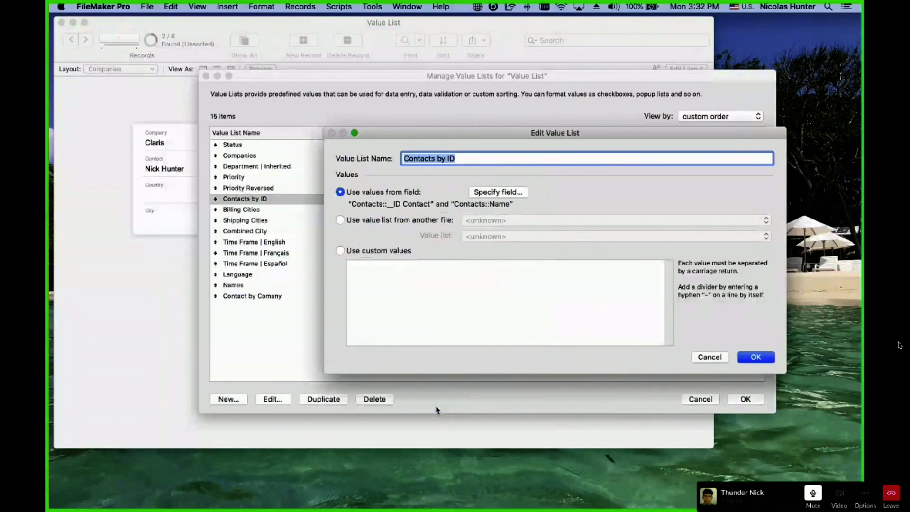
key("Escape")
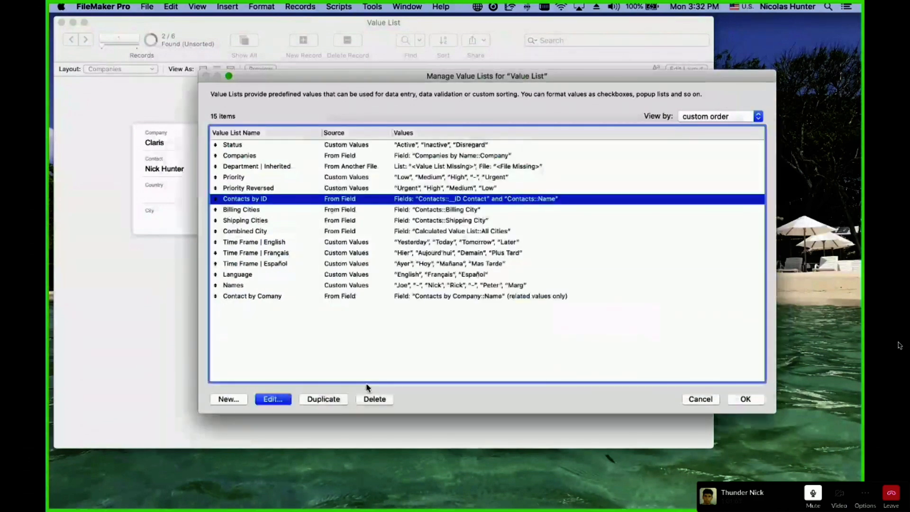
Rename the Contacts by ID value list to 'Contacts by ID [DO NOT DO THAT!]' and confirm.
left_click(273, 400)
left_click(492, 156)
type("[DO NO")
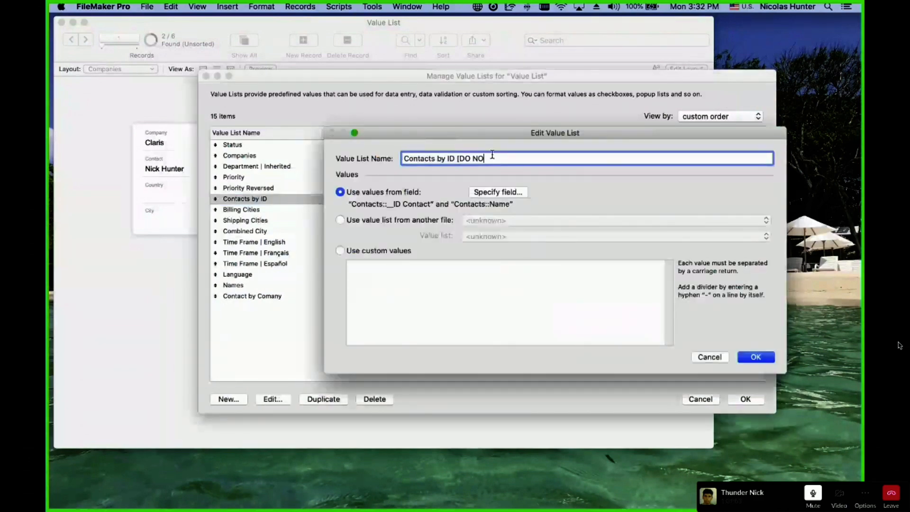
type("T DO THAT!]")
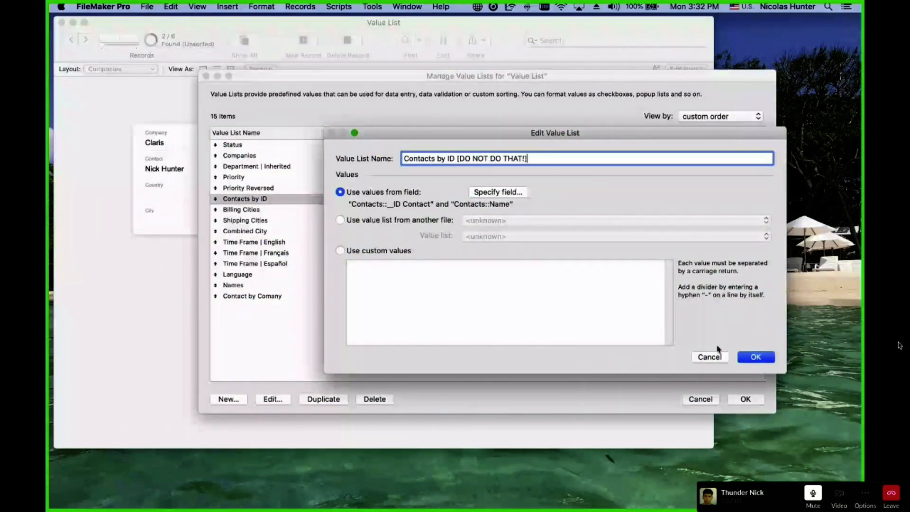
key("Return")
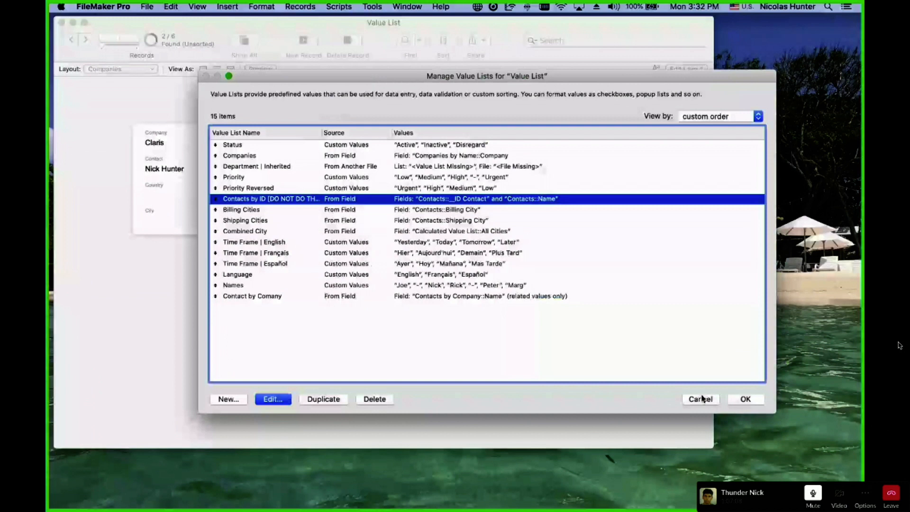
left_click(745, 400)
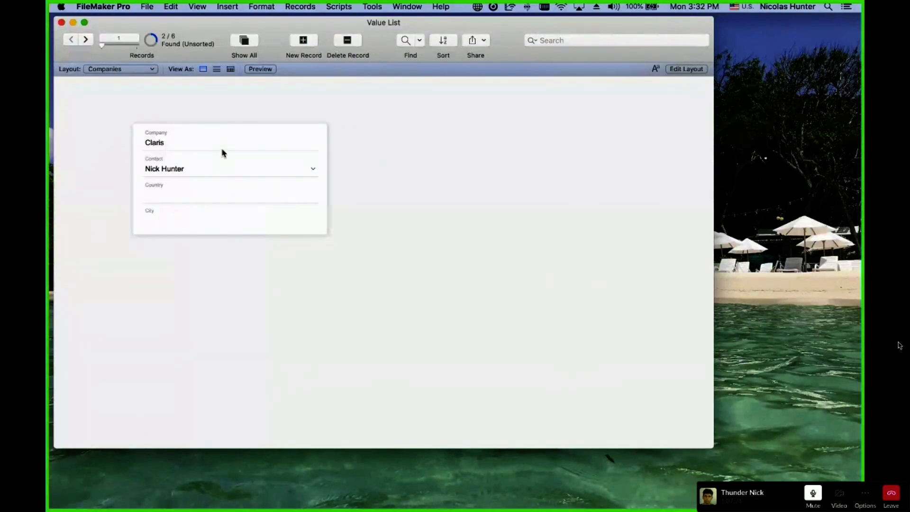
Check Contact's choices, then look over the Contacts by Name and Contacts by Company occurrences.
left_click(174, 171)
left_click(363, 137)
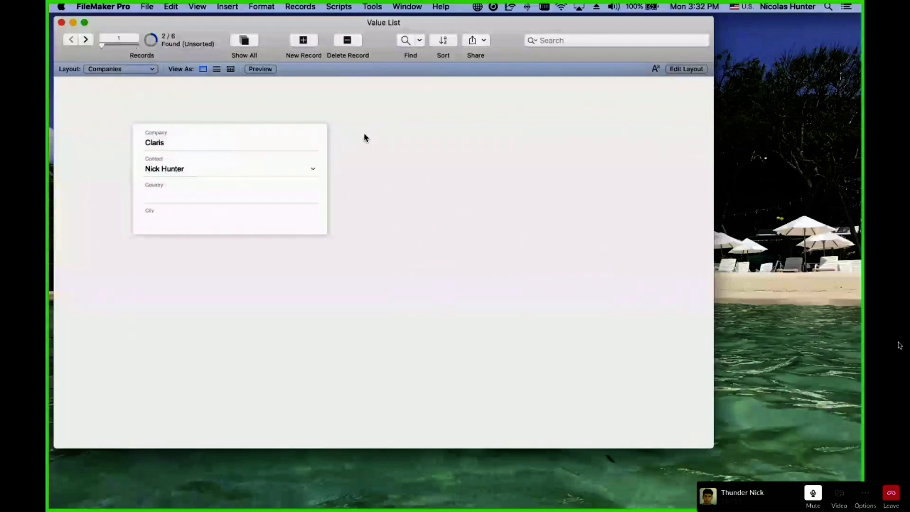
key("super+shift+d")
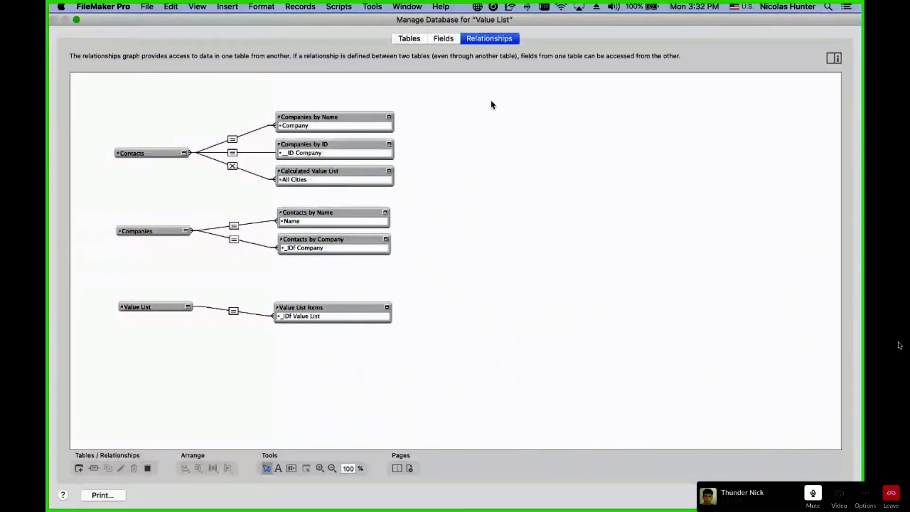
left_click_drag(250, 197, 389, 271)
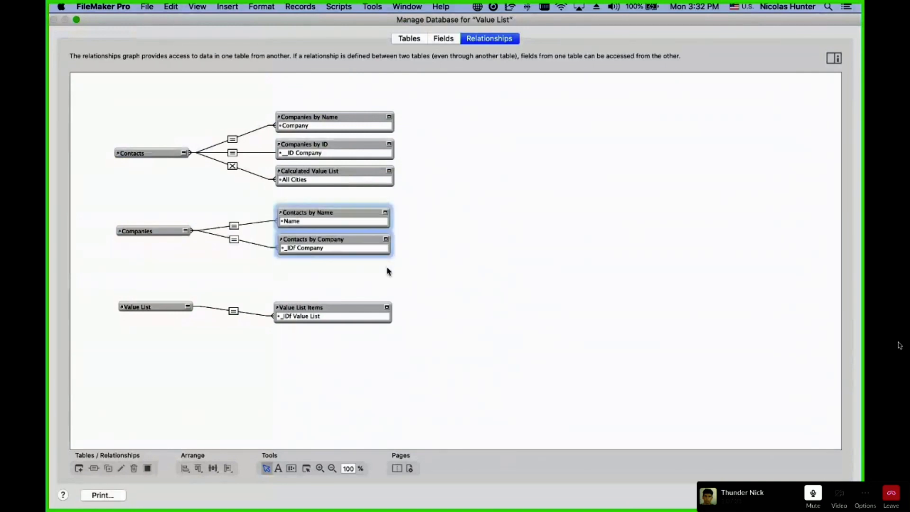
key("Return")
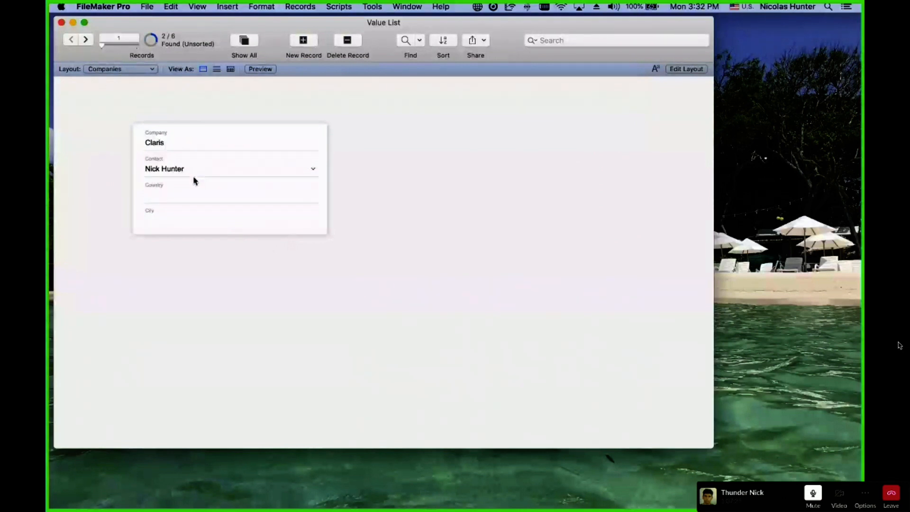
Rename the Companies table's Contact field to 'Contact Name' and save the definitions.
key("super+shift+d")
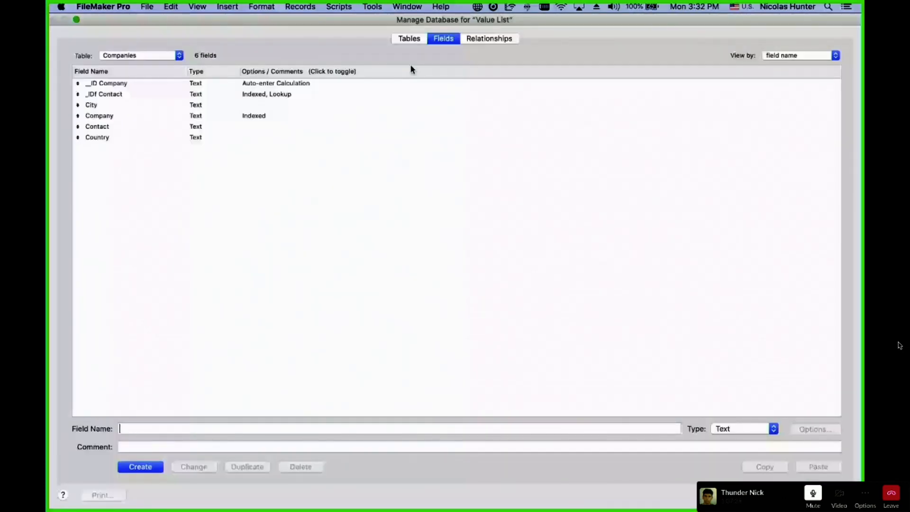
left_click(161, 126)
left_click(204, 93, "super")
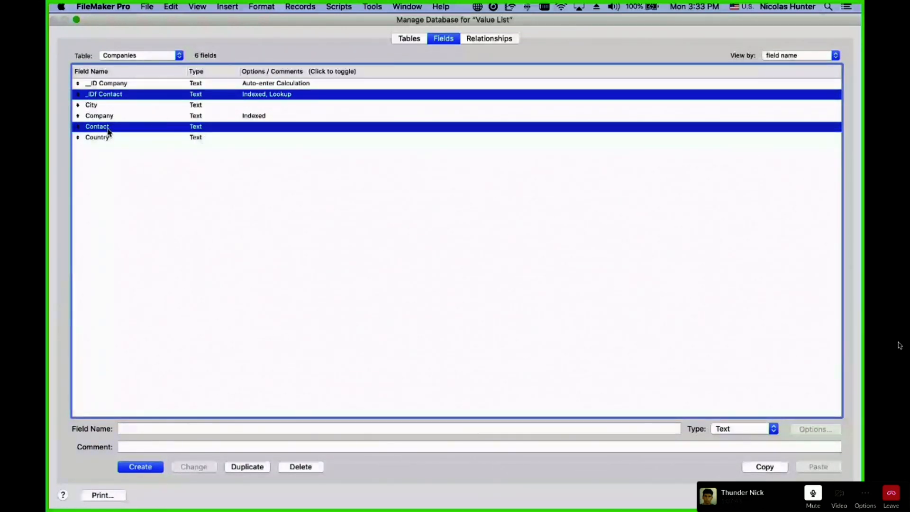
left_click(166, 232)
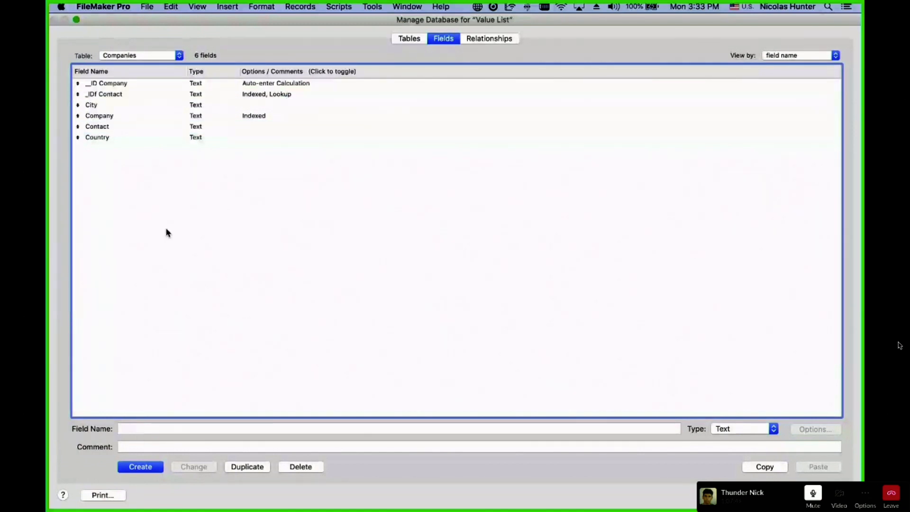
left_click(114, 128)
left_click(167, 429)
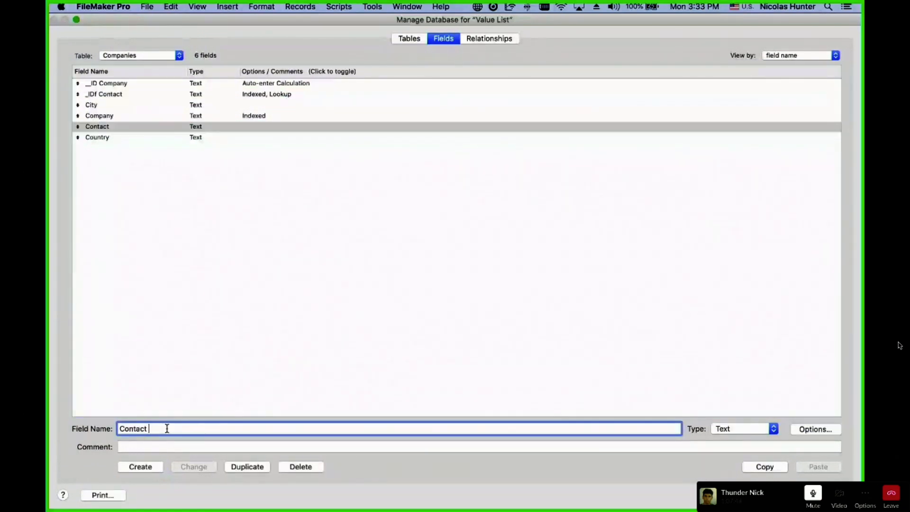
type("Name")
left_click(200, 472)
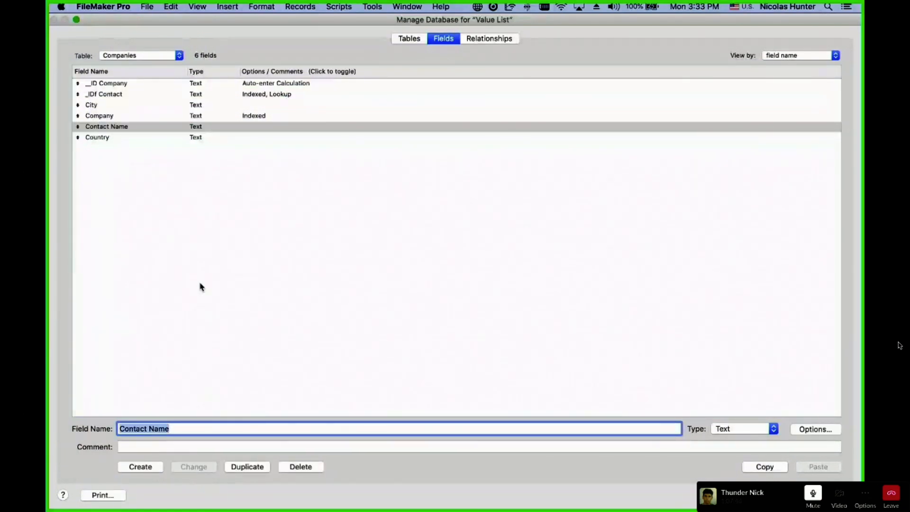
left_click(203, 286)
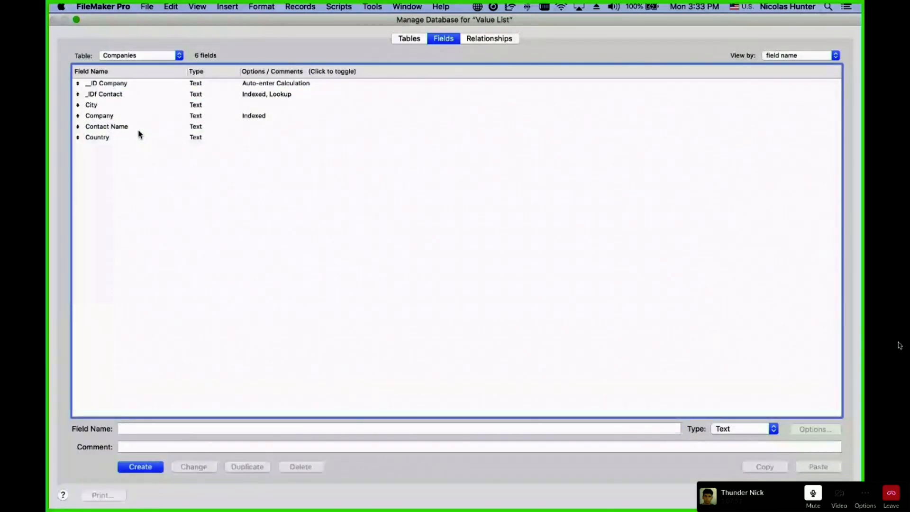
left_click(819, 495)
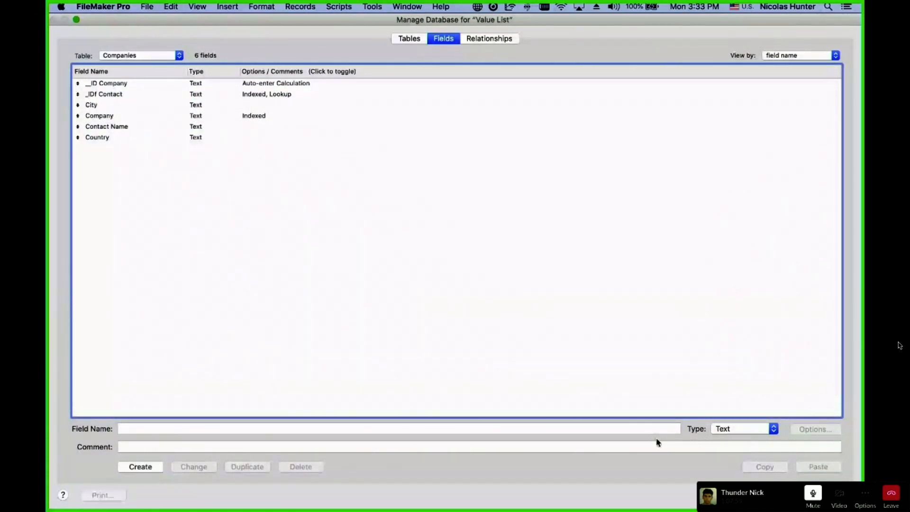
Toggle the Companies layout into Layout mode and back to Browse, then reopen Manage Database.
key("super+l")
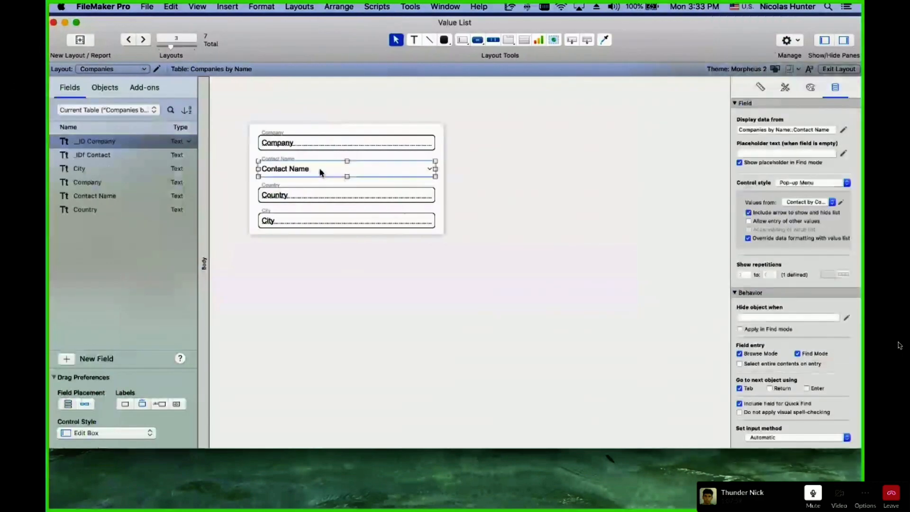
key("super+b")
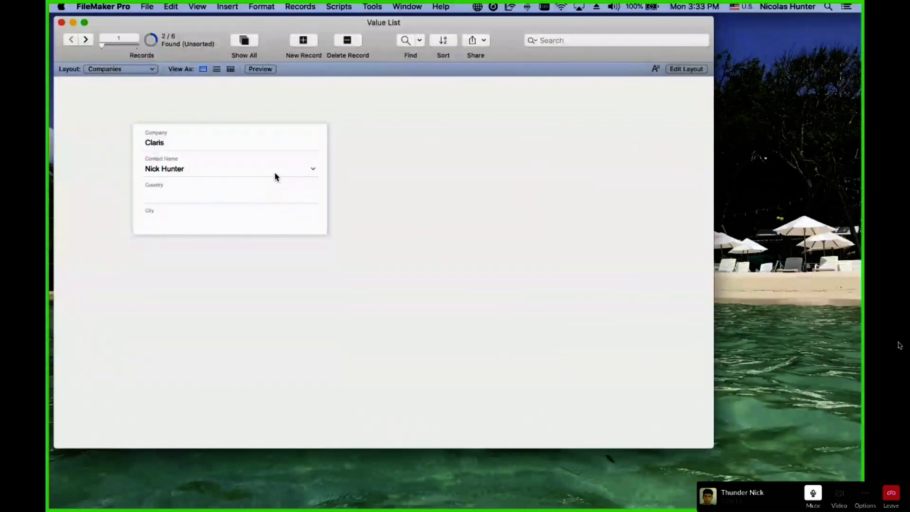
key("super+shift+d")
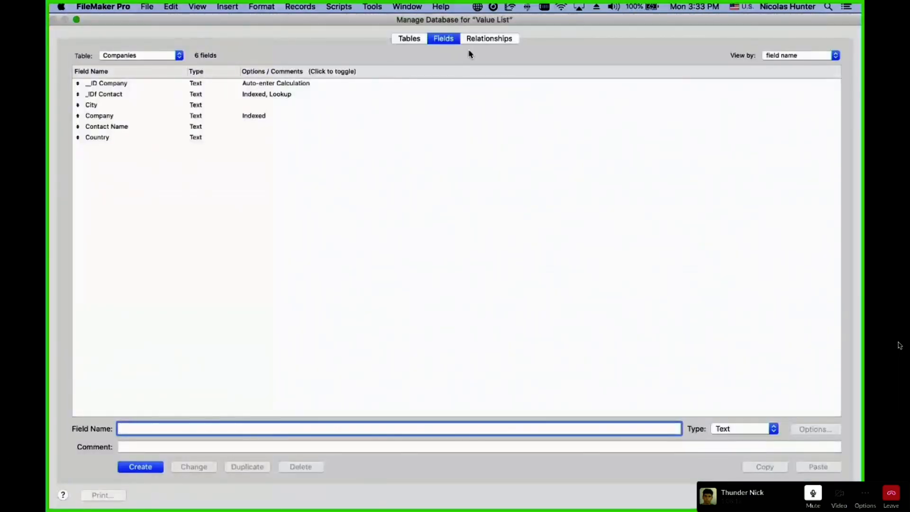
Inspect the Companies to Contacts by Name relationship's Name match without changing it.
left_click(474, 41)
double_click(234, 226)
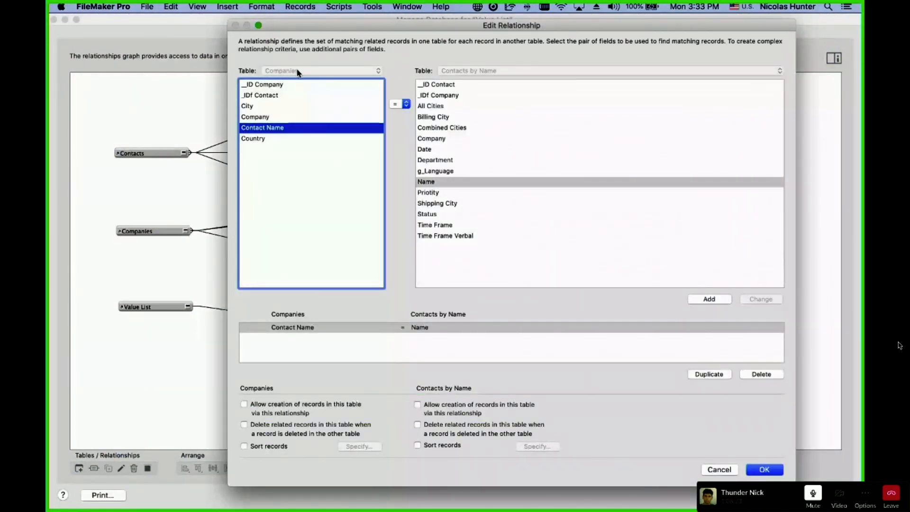
left_click(438, 183)
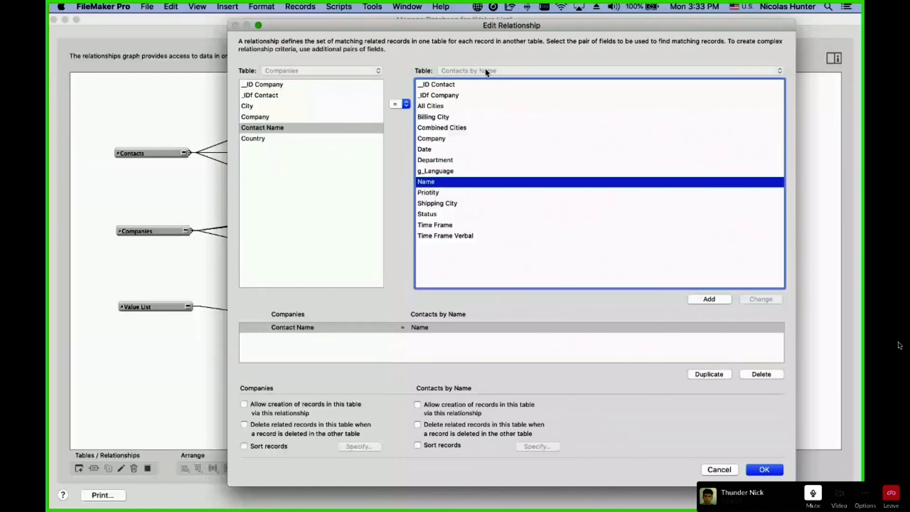
key("Escape")
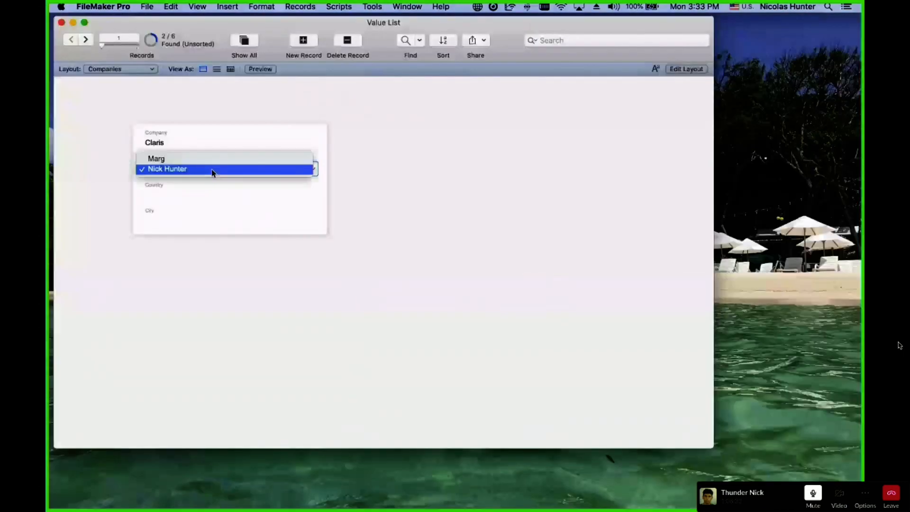
left_click(213, 171)
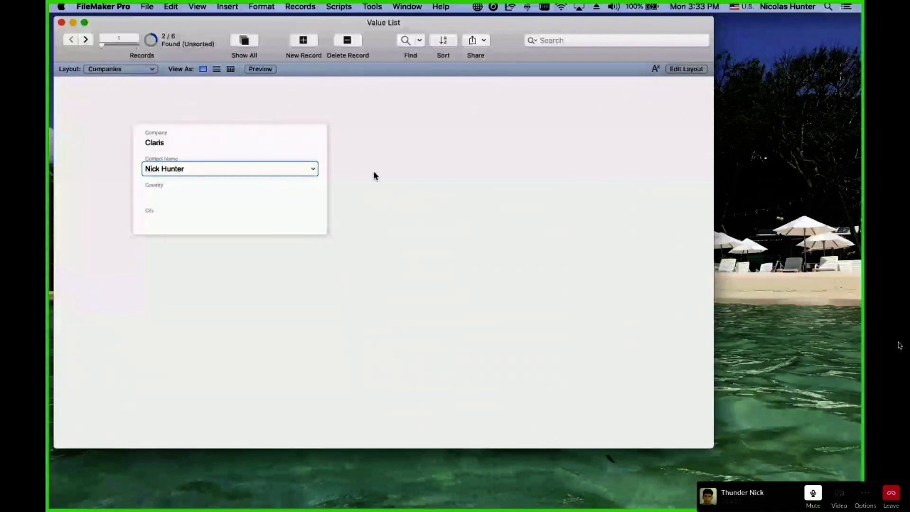
left_click_drag(572, 40, 572, 125)
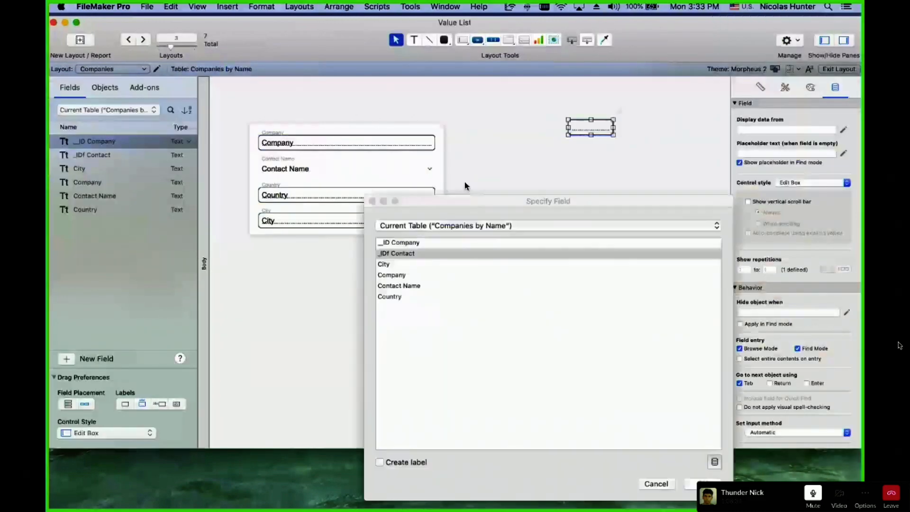
key("Return")
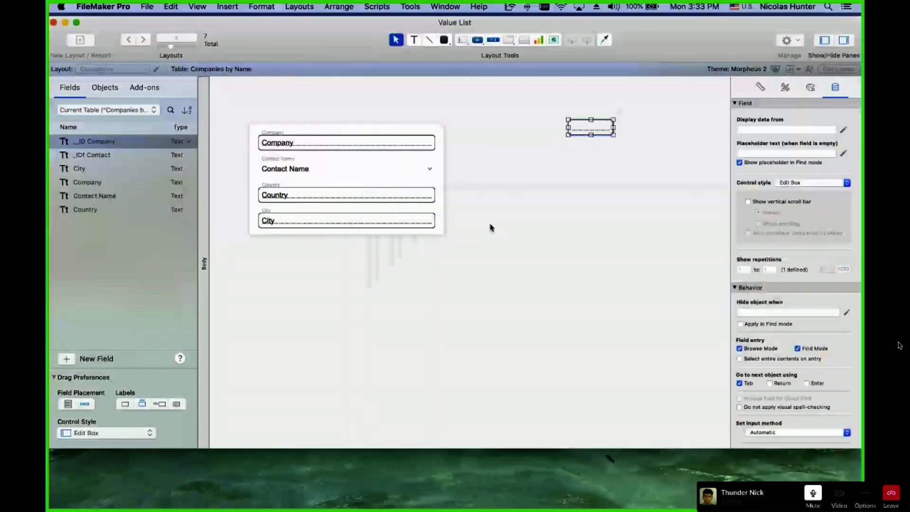
scroll(490, 226, "right", 5)
left_click_drag(463, 128, 623, 129)
left_click_drag(569, 131, 499, 158)
key("super+b")
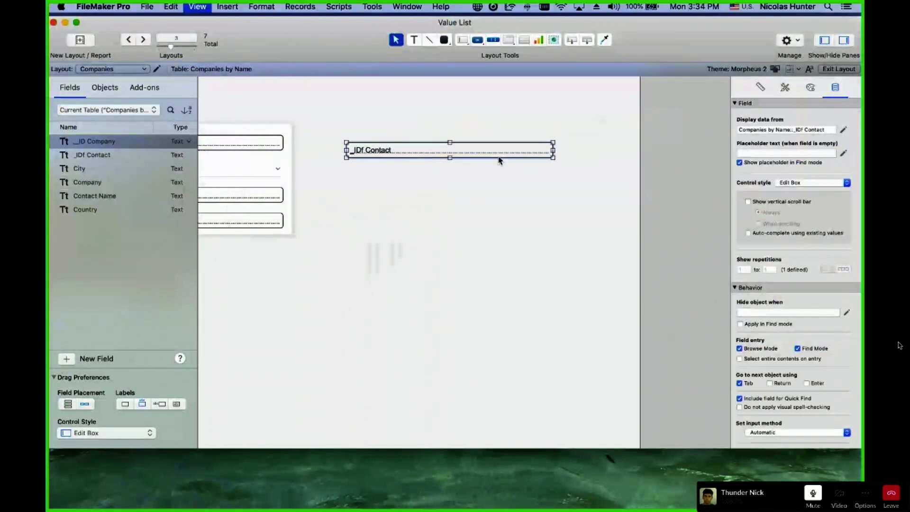
Switch Claris to the other contact and back to the original one.
left_click(166, 169)
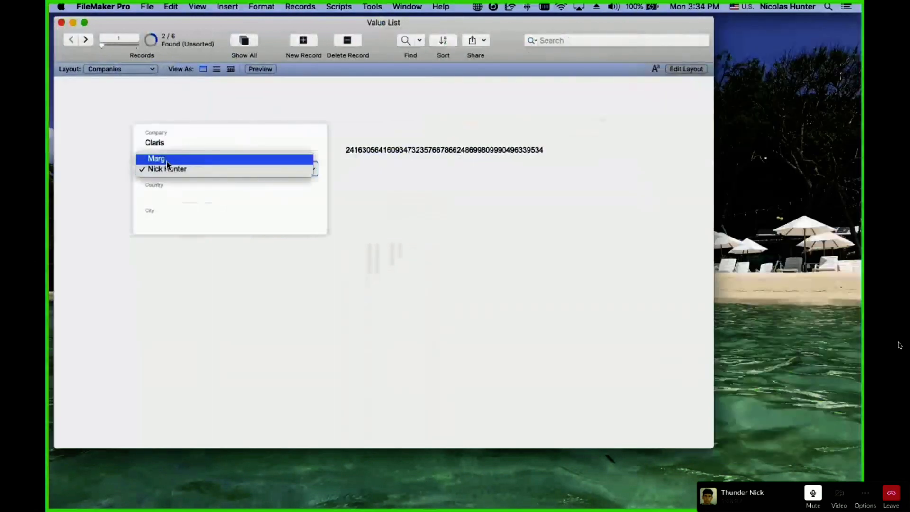
left_click(162, 159)
left_click(192, 169)
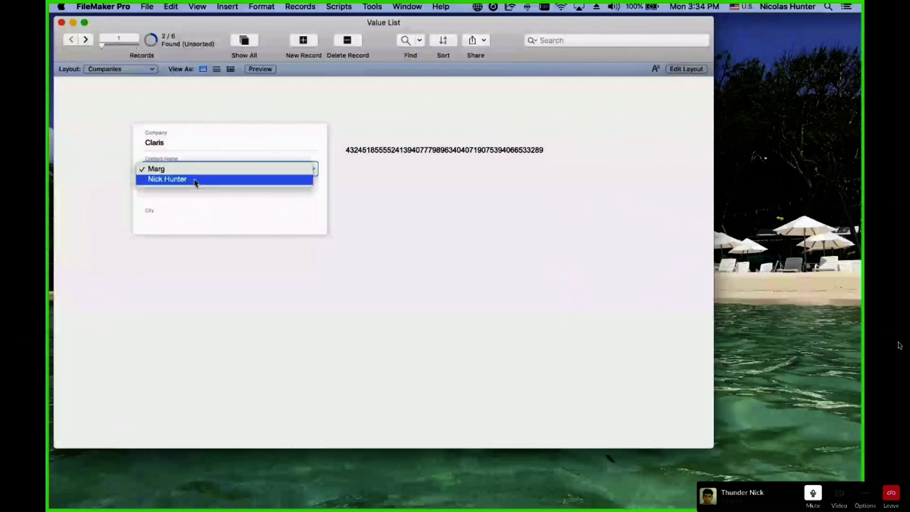
left_click(195, 179)
left_click(207, 119)
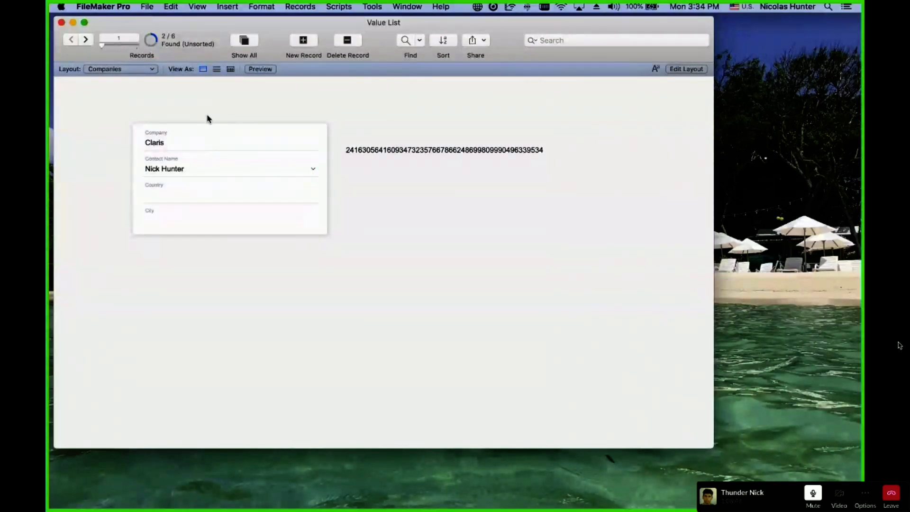
key("super+shift+d")
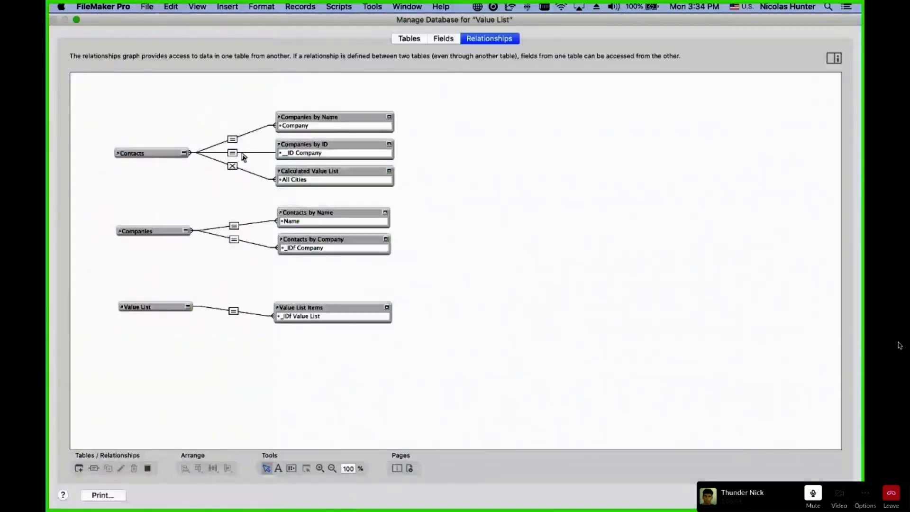
Inspect the Companies–Contacts by Name relationship details in the graph.
left_click_drag(233, 214, 324, 262)
left_click(231, 249)
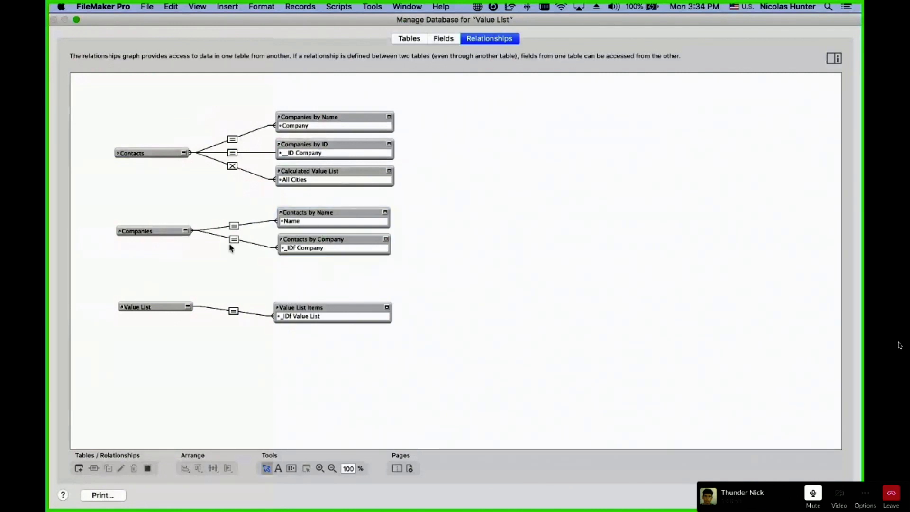
double_click(233, 226)
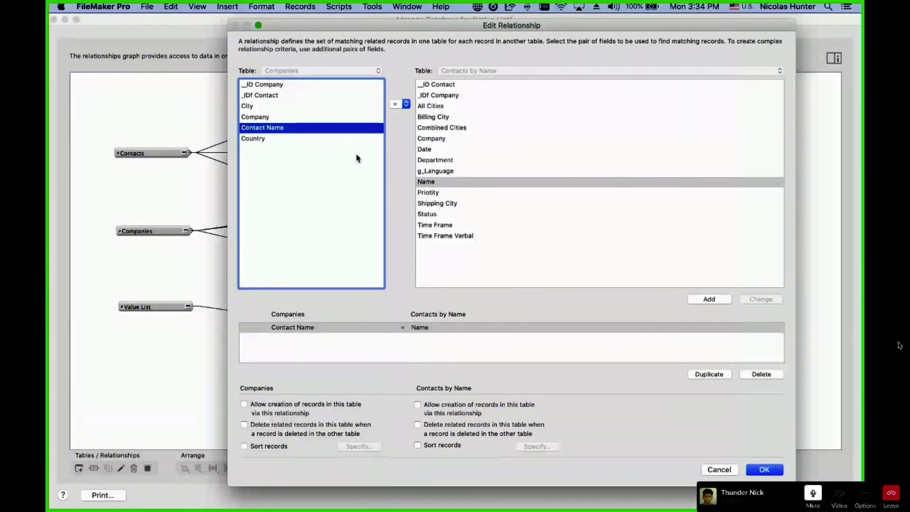
key("Escape")
Review the _IDf Contact field's lookup, which copies from the ::_ID Contact field.
left_click(443, 38)
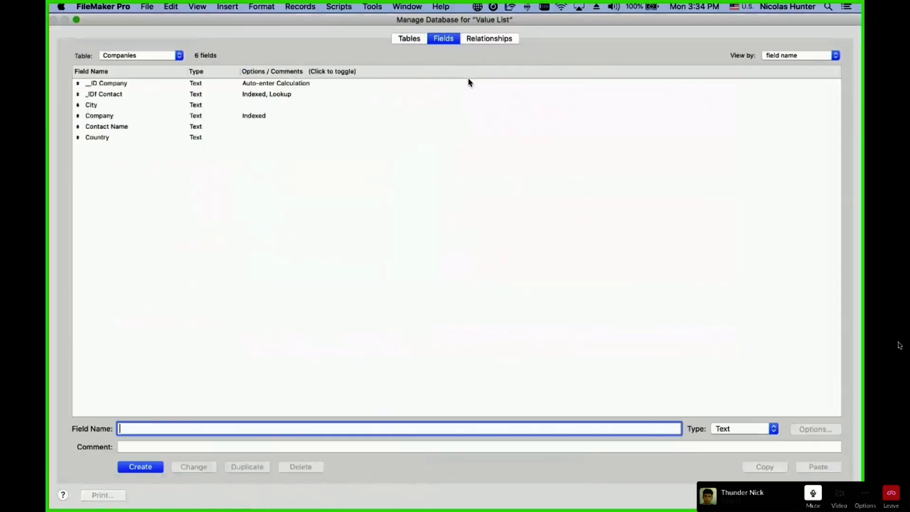
double_click(279, 94)
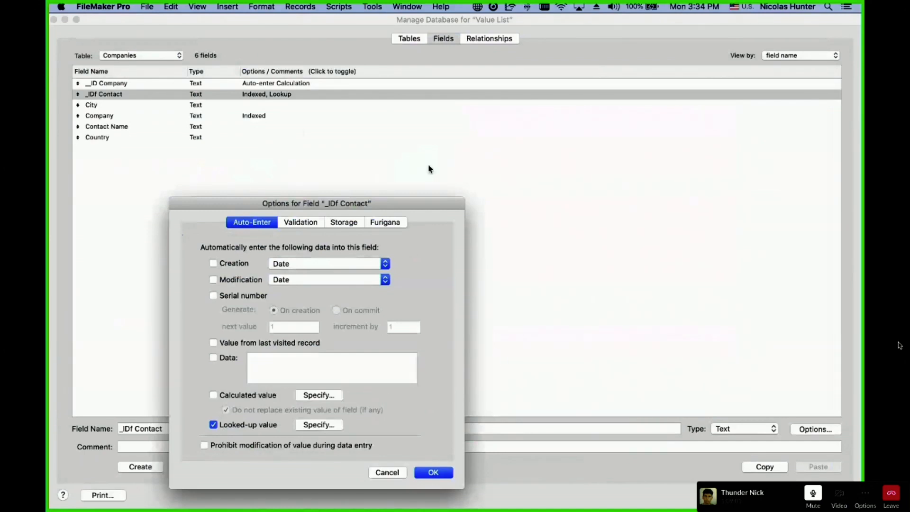
left_click(337, 428)
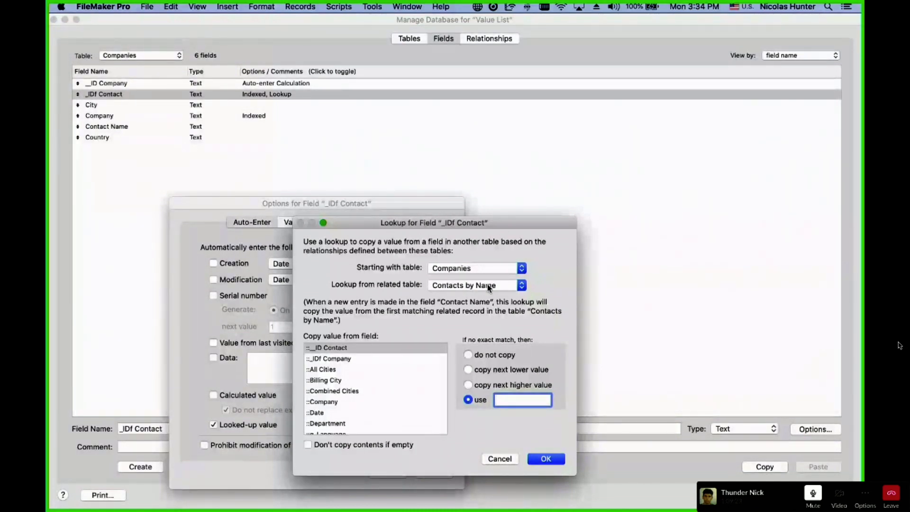
left_click(326, 351)
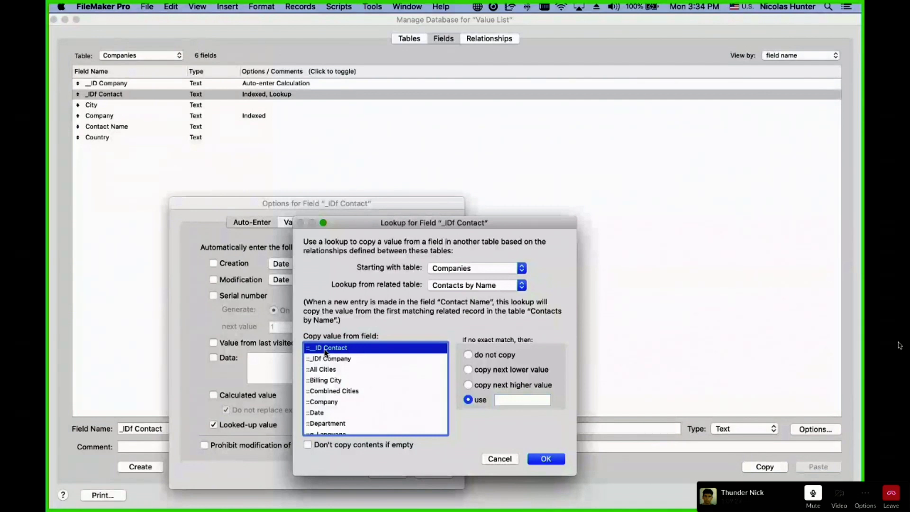
key("Return")
key("Return")
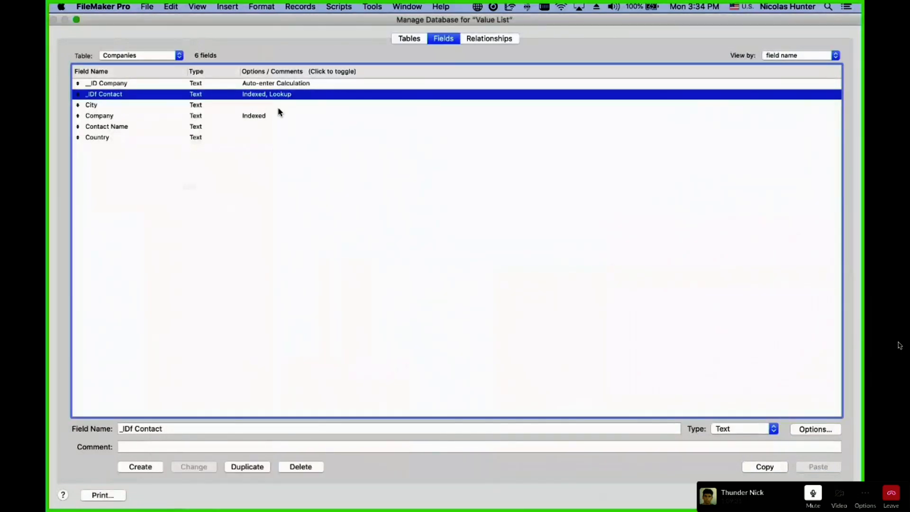
Check the Contacts table's Name field, then close the database setup.
left_click(129, 127)
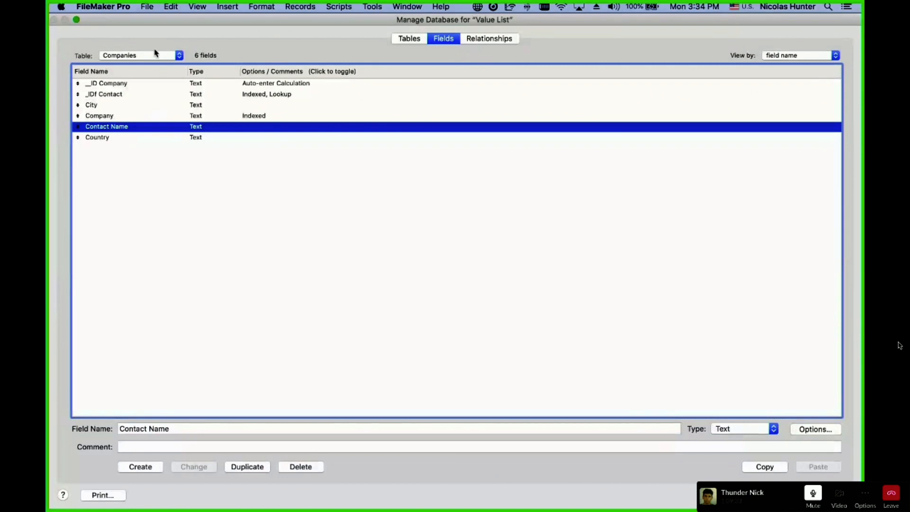
left_click(153, 54)
left_click(155, 46)
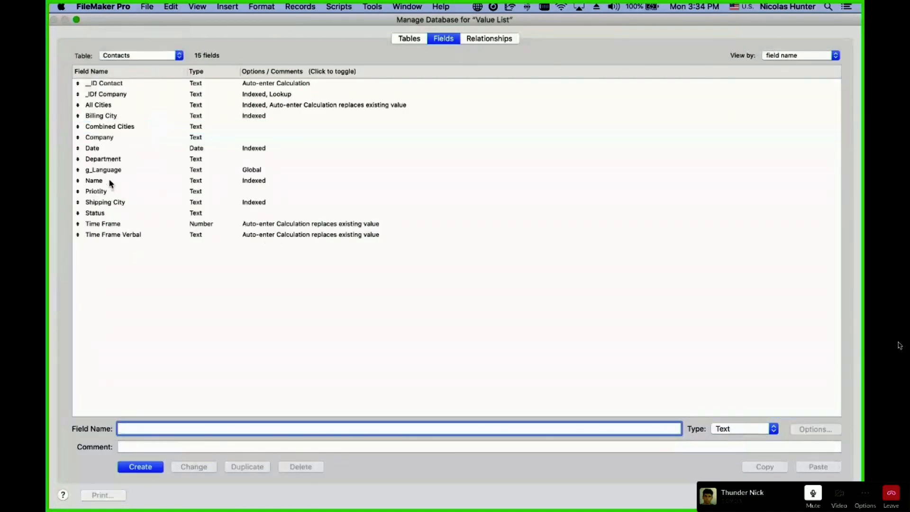
left_click(110, 181)
key("Escape")
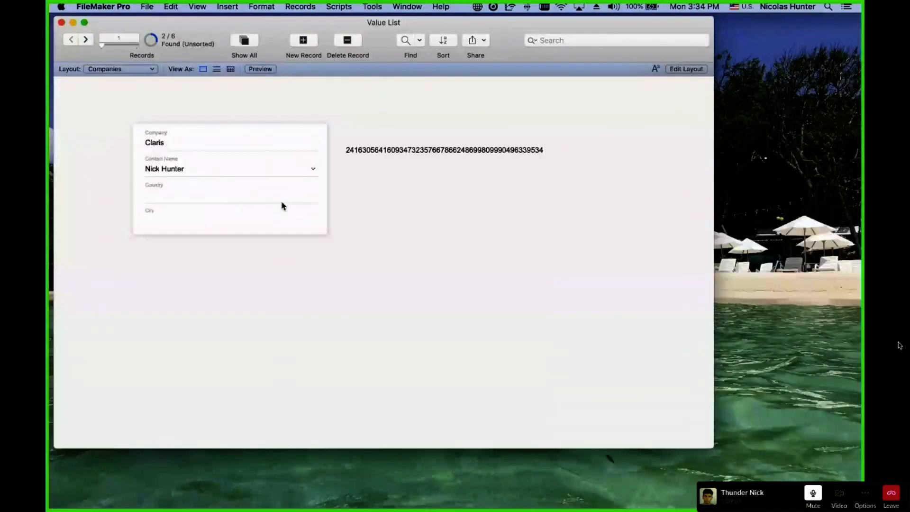
Check the contacts offered in Claris's Contact Name pop-up, leaving it unchanged.
left_click(175, 171)
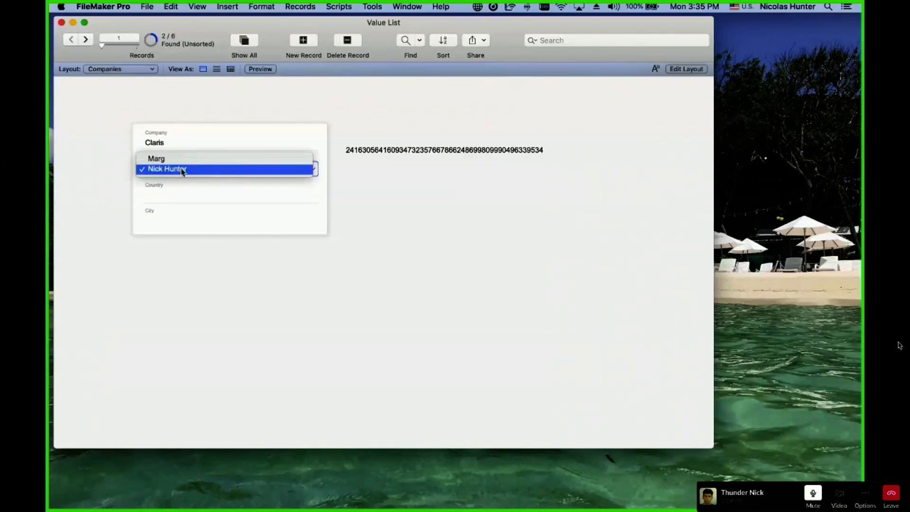
left_click(183, 171)
left_click(102, 70)
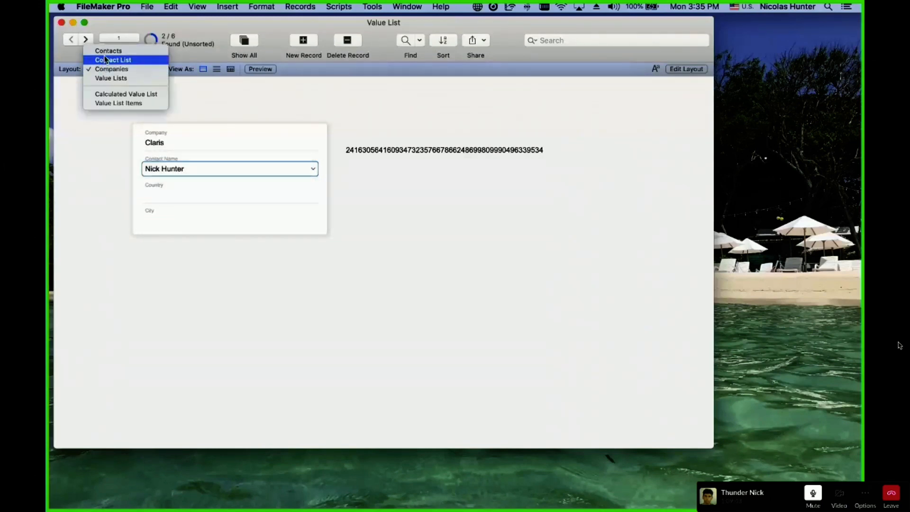
left_click(179, 172)
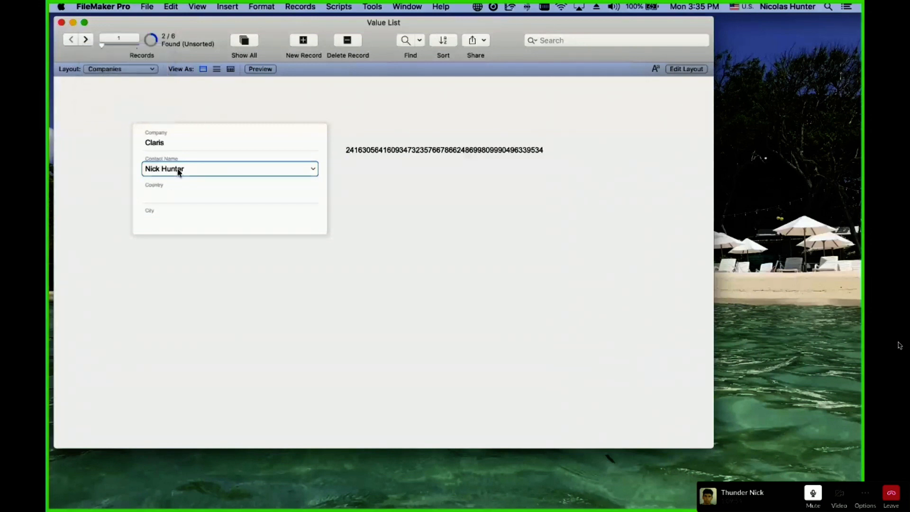
left_click(179, 171)
left_click(114, 78)
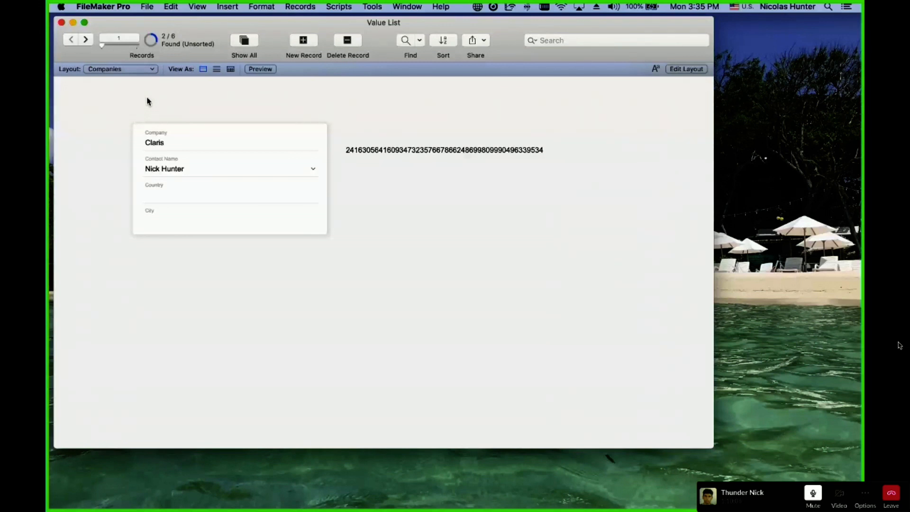
Expand and select the long ID number to view it in full.
left_click(411, 150)
left_click(230, 177)
left_click(251, 118)
left_click(253, 111)
left_click(357, 150)
left_click_drag(402, 159, 293, 127)
left_click(168, 107)
Recheck the contact choices, then switch to the Contacts layout.
left_click(183, 169)
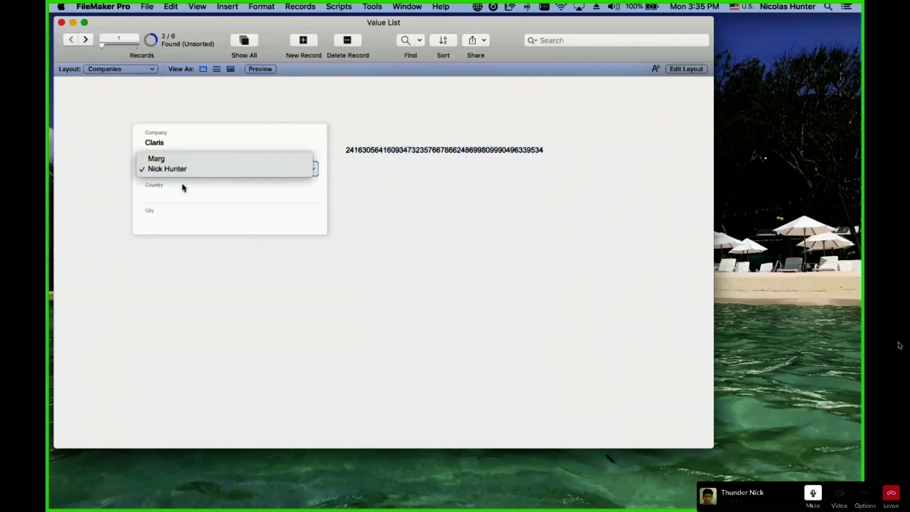
left_click(178, 130)
left_click(107, 69)
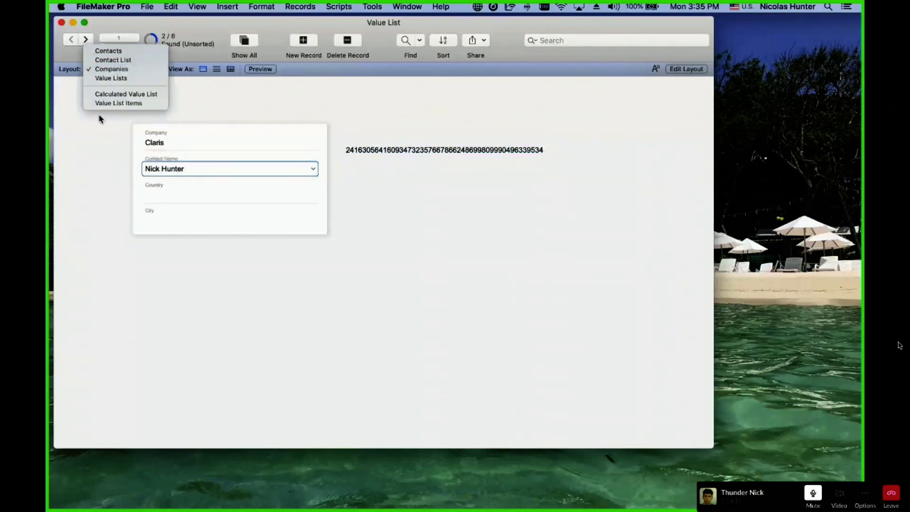
left_click(98, 136)
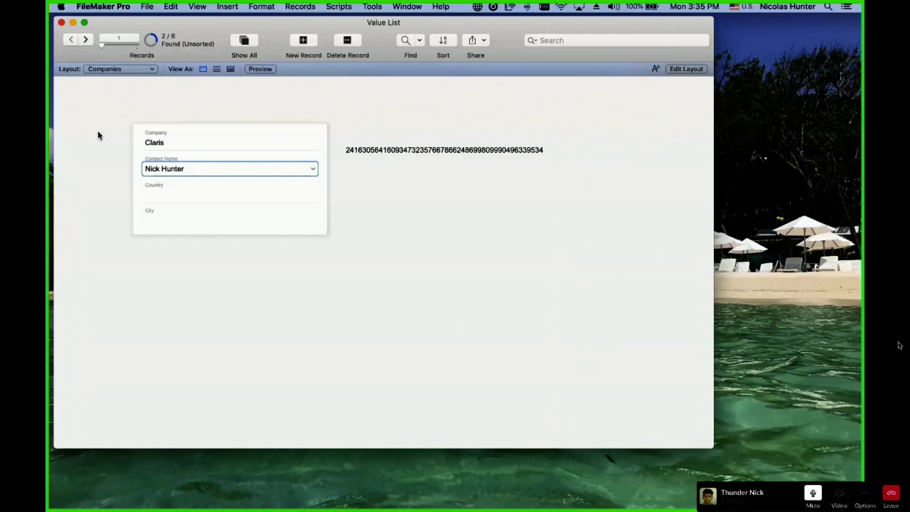
left_click(103, 70)
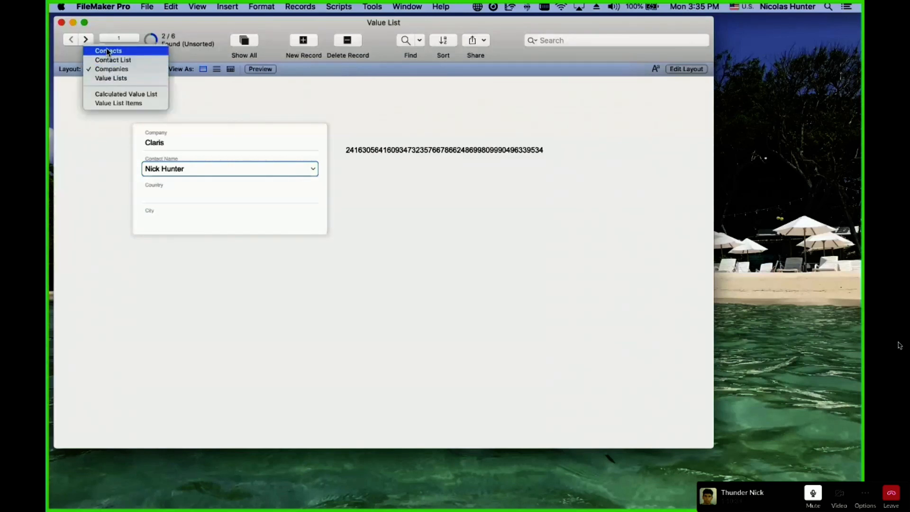
left_click(108, 51)
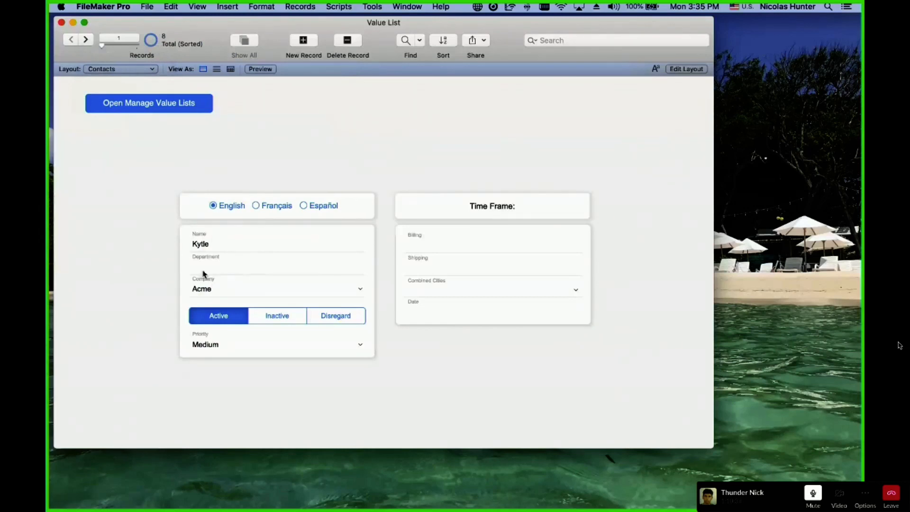
Go to the second contact record and append '. dfdfdf' to its name.
left_click(86, 41)
left_click(86, 41)
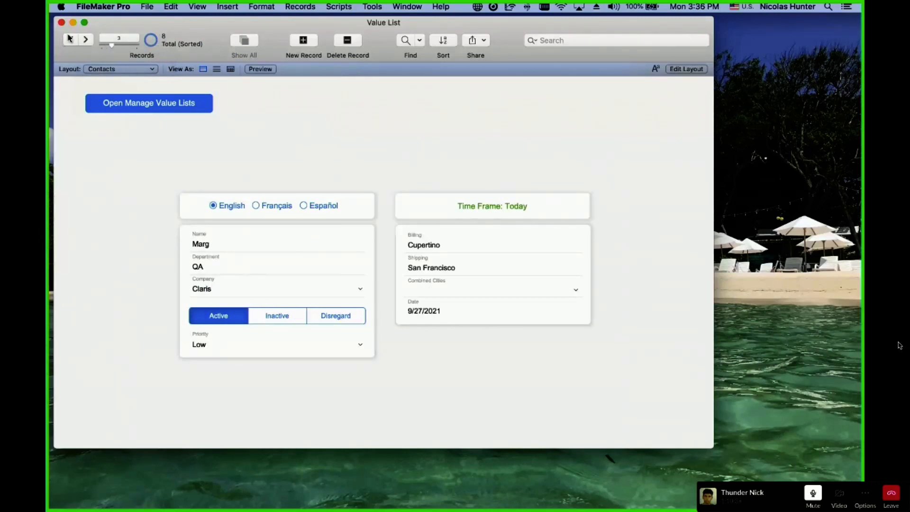
left_click(70, 39)
left_click(240, 248)
left_click(241, 246)
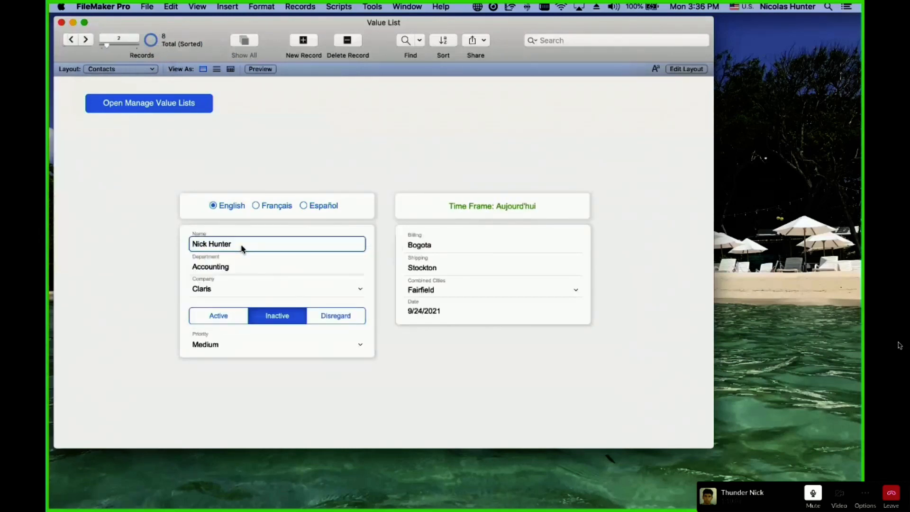
type(". dfdfdf")
left_click(260, 232)
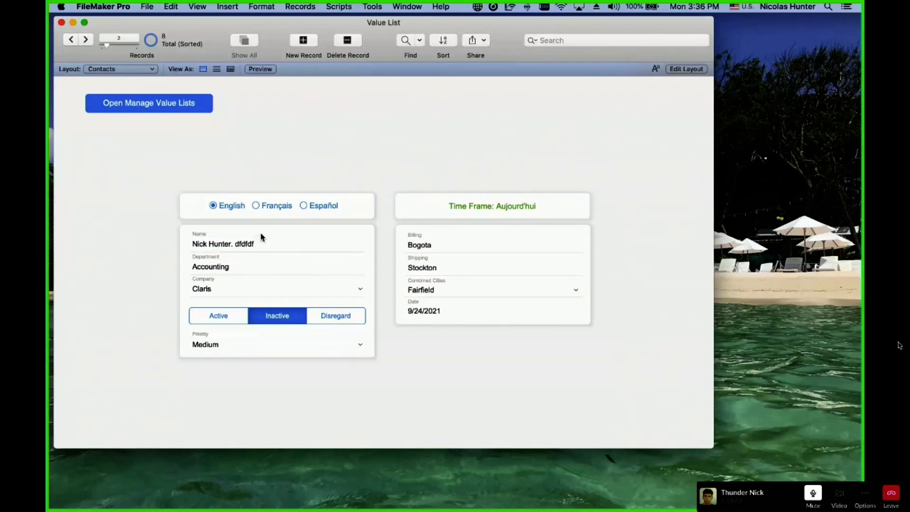
Remove the added text from the name and return to the Companies layout.
left_click(240, 245)
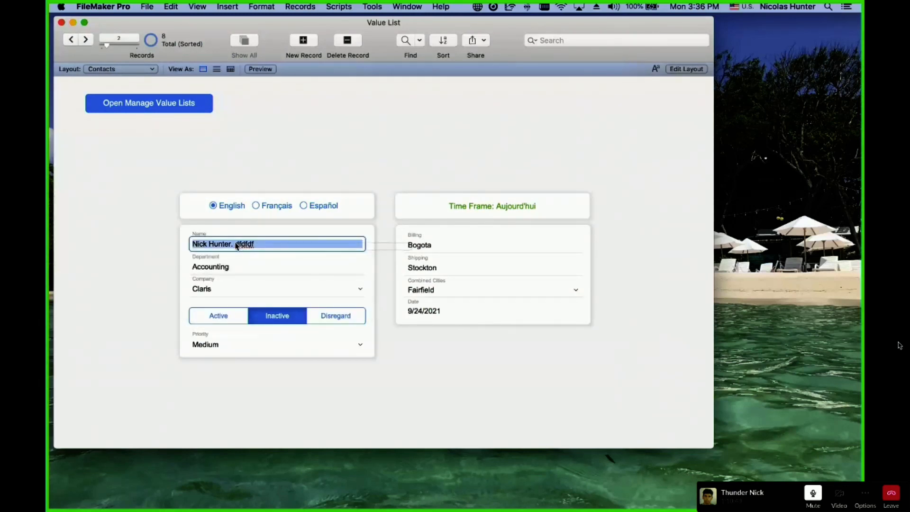
left_click(233, 235)
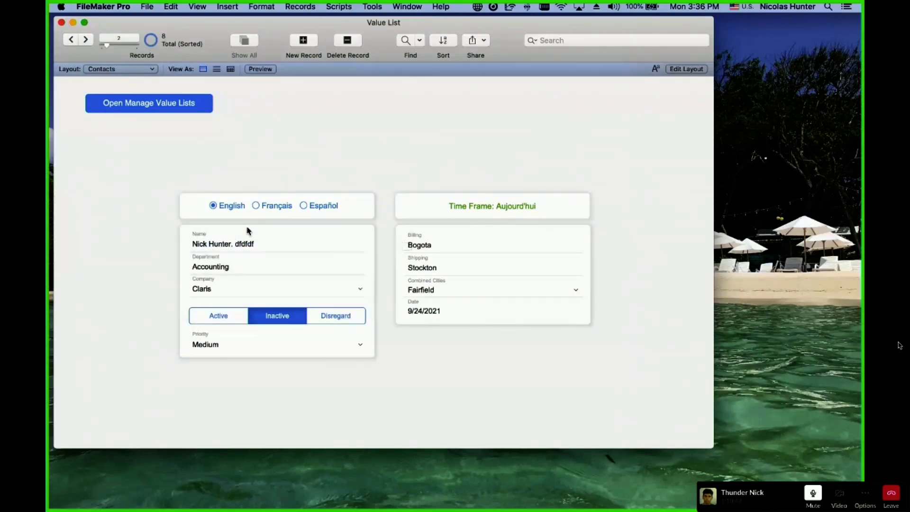
left_click(260, 246)
left_click(260, 249)
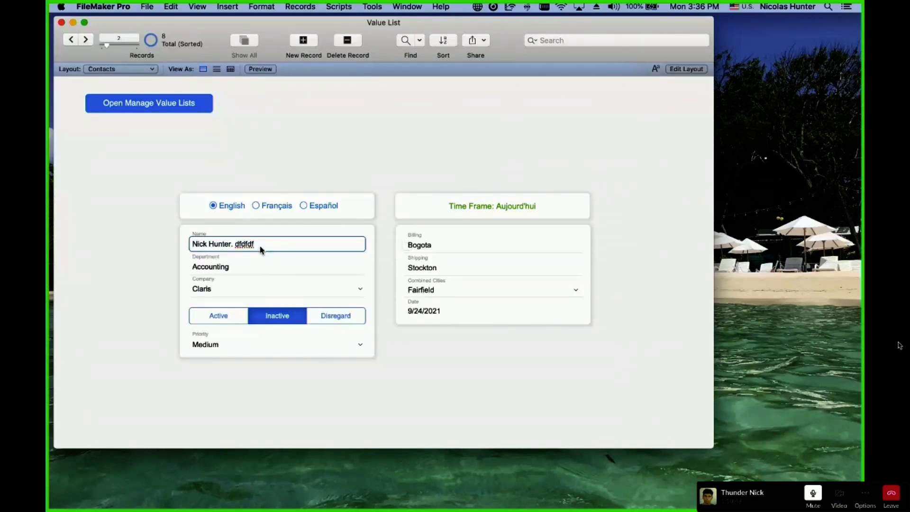
key("BackSpace")
key("BackSpace")
key("BackSpace")
key("BackSpace")
key("BackSpace")
key("BackSpace")
key("BackSpace")
key("BackSpace")
left_click(246, 149)
left_click(139, 69)
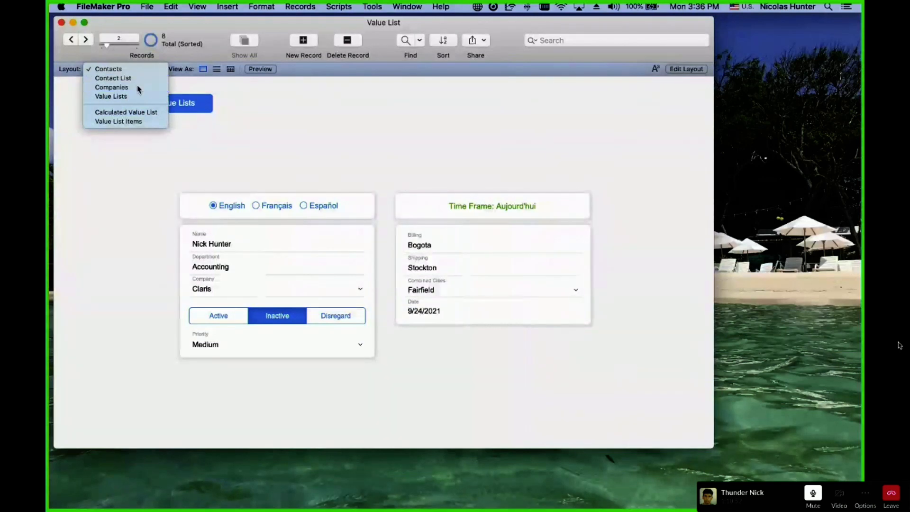
left_click(114, 85)
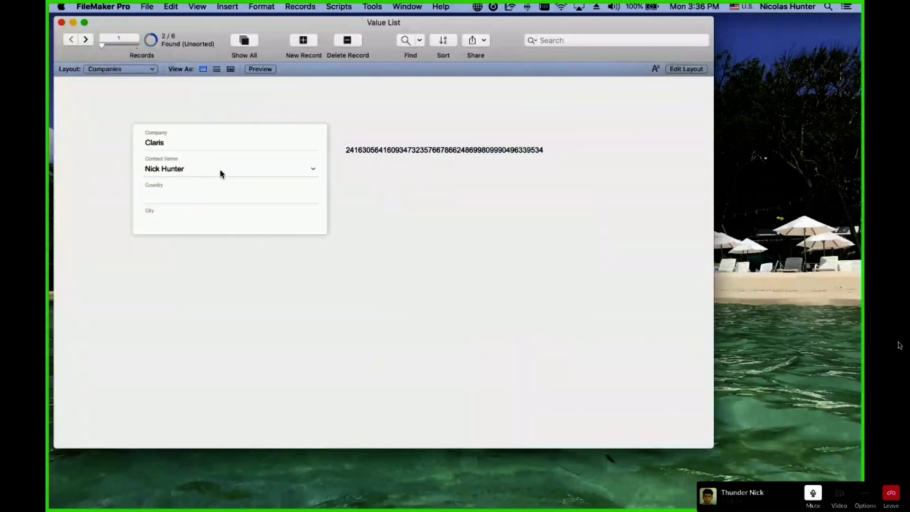
Switch Claris's contact to the other person, then back to the first person.
left_click(221, 170)
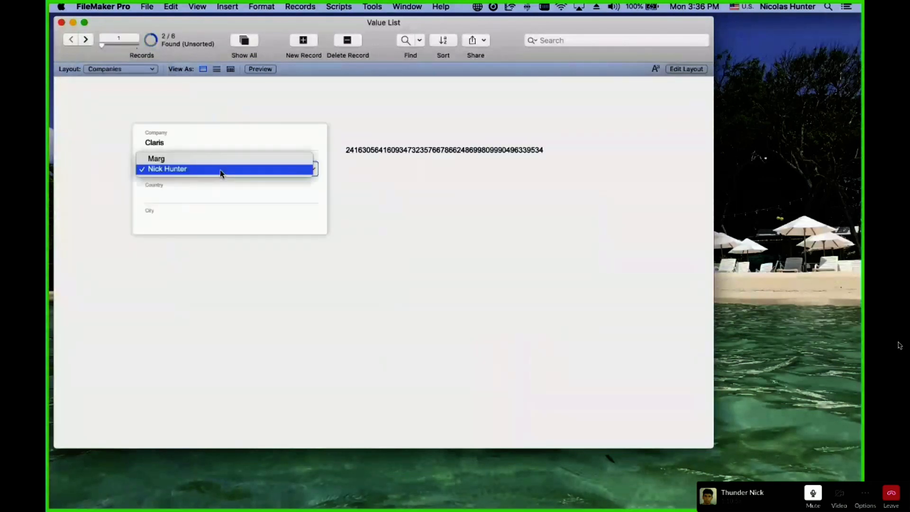
left_click(219, 162)
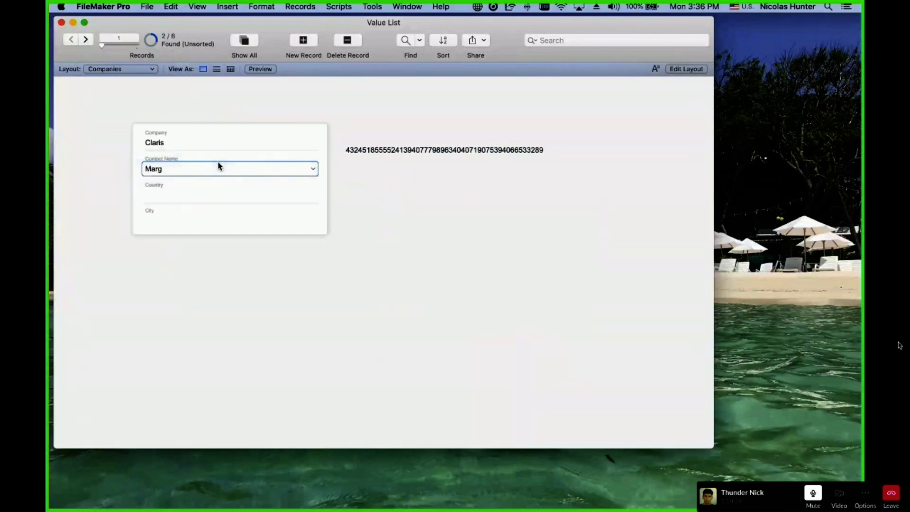
left_click(220, 115)
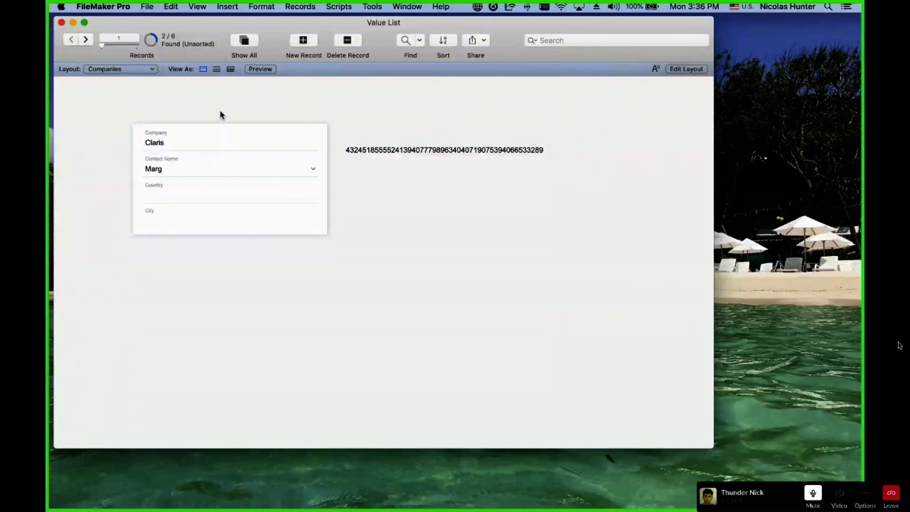
left_click(218, 173)
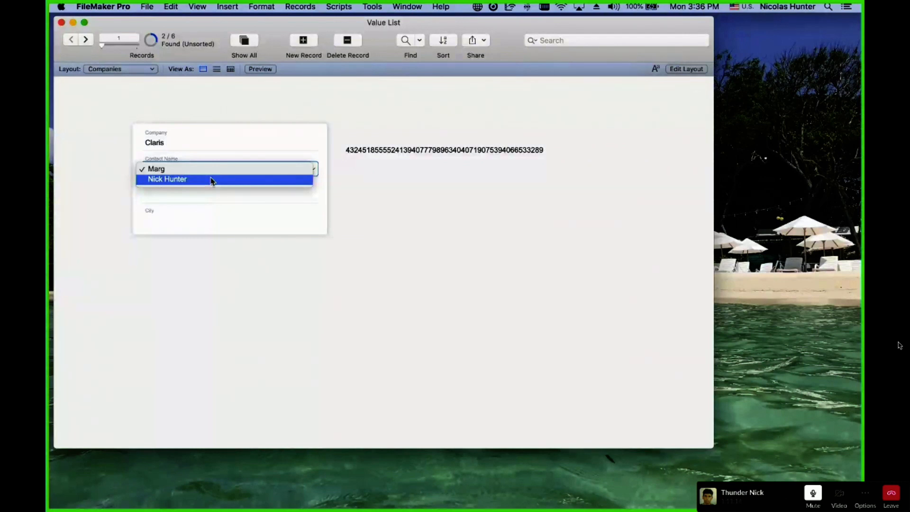
left_click(212, 181)
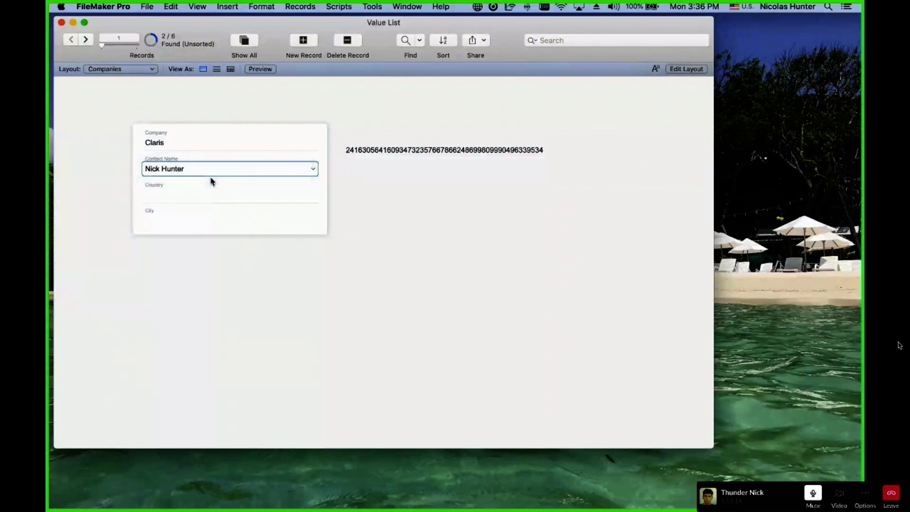
left_click(214, 109)
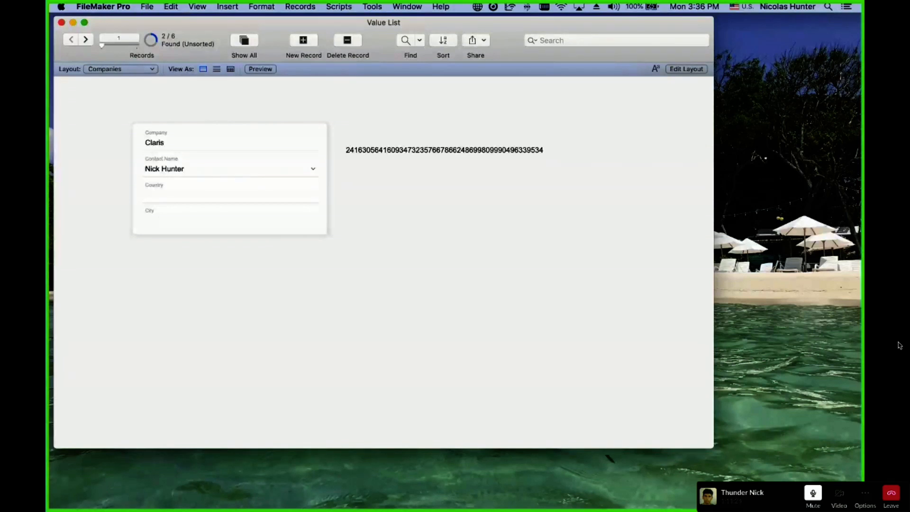
Review the contacts offered for Claris without changing them, then enter Layout mode.
left_click(900, 346)
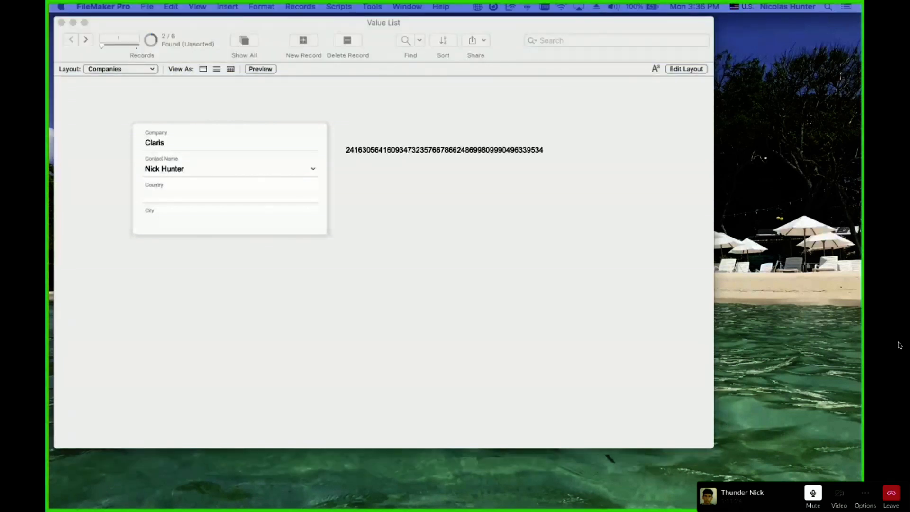
left_click(393, 184)
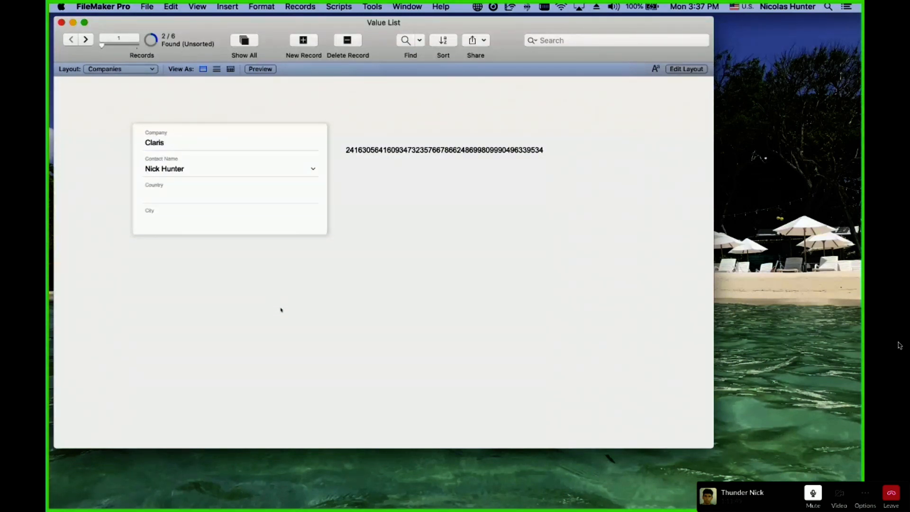
left_click(212, 161)
left_click(265, 323)
left_click(228, 168)
left_click(258, 209)
left_click(232, 169)
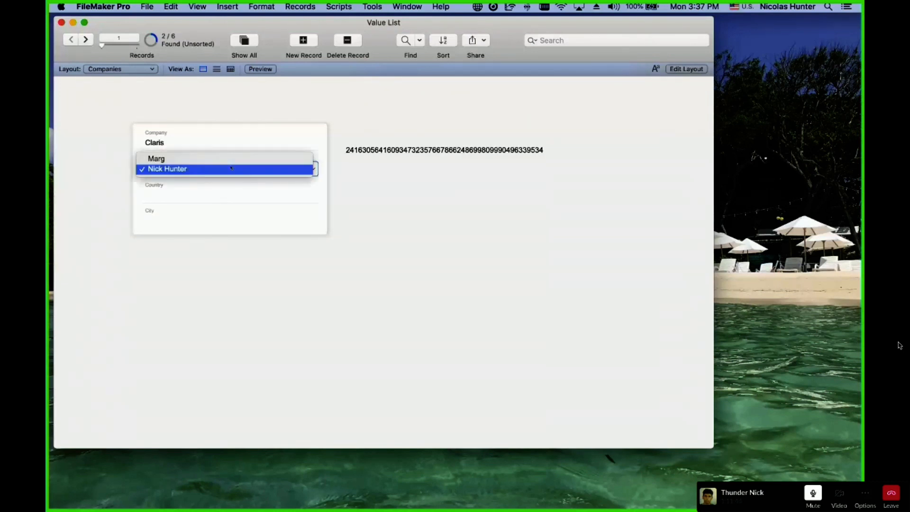
left_click(305, 392)
key("super+l")
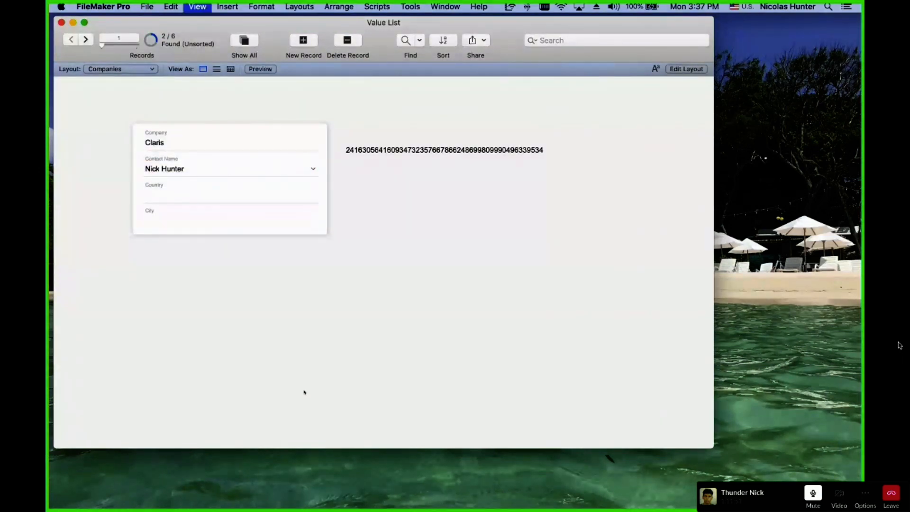
Make the 'Contact by Comany' value list also display each contact's Department.
left_click(317, 168)
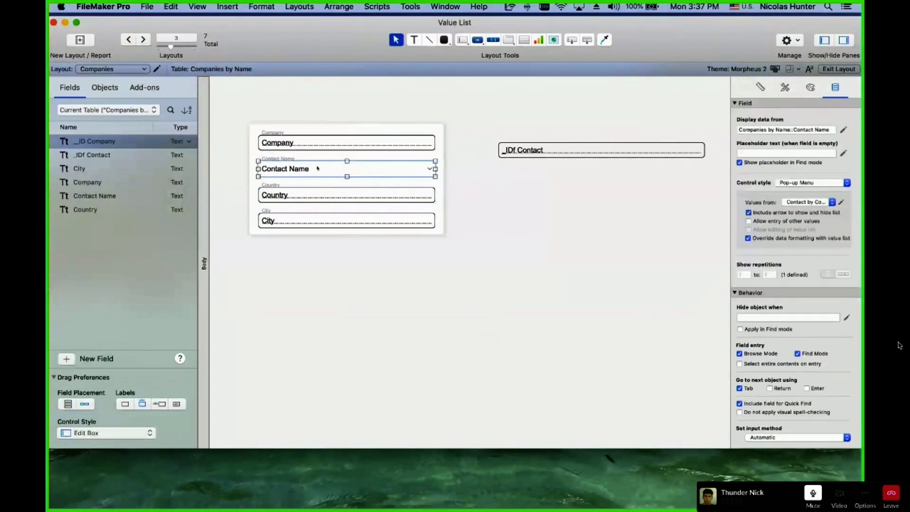
left_click(841, 203)
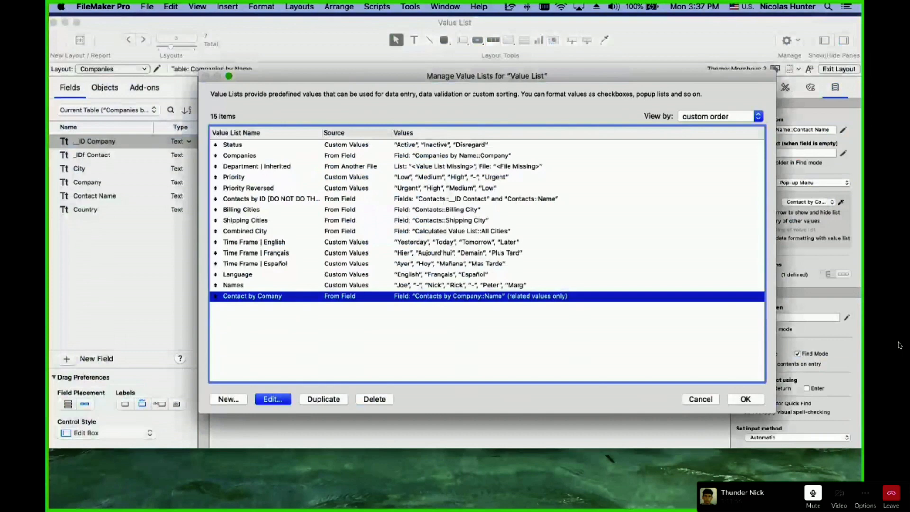
double_click(331, 300)
left_click(498, 192)
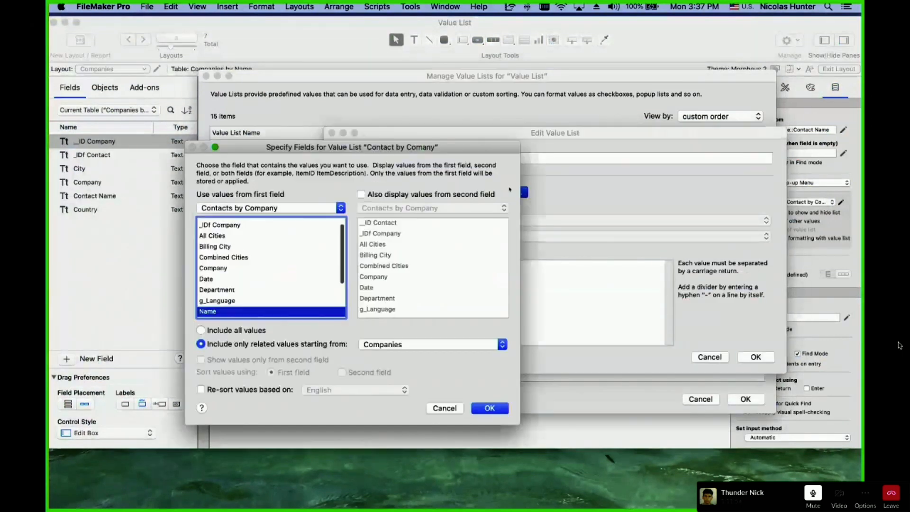
left_click(430, 194)
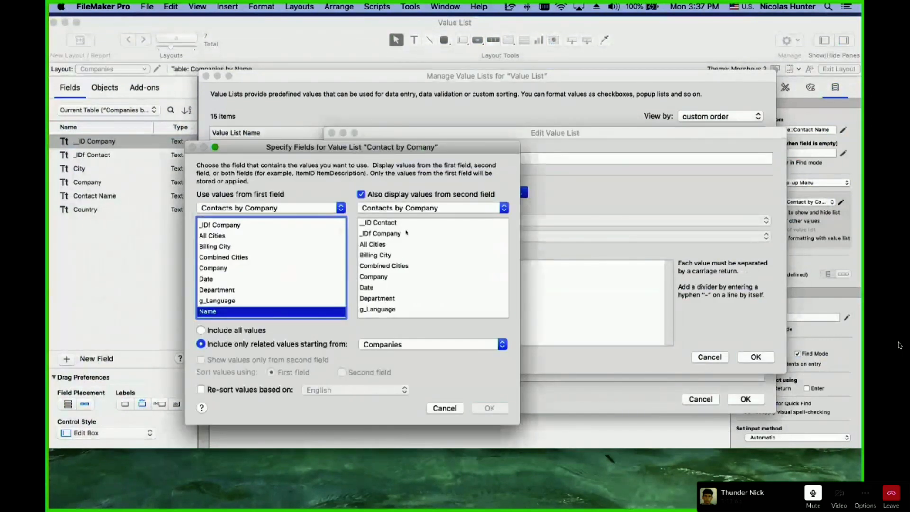
scroll(406, 232, "down", 3)
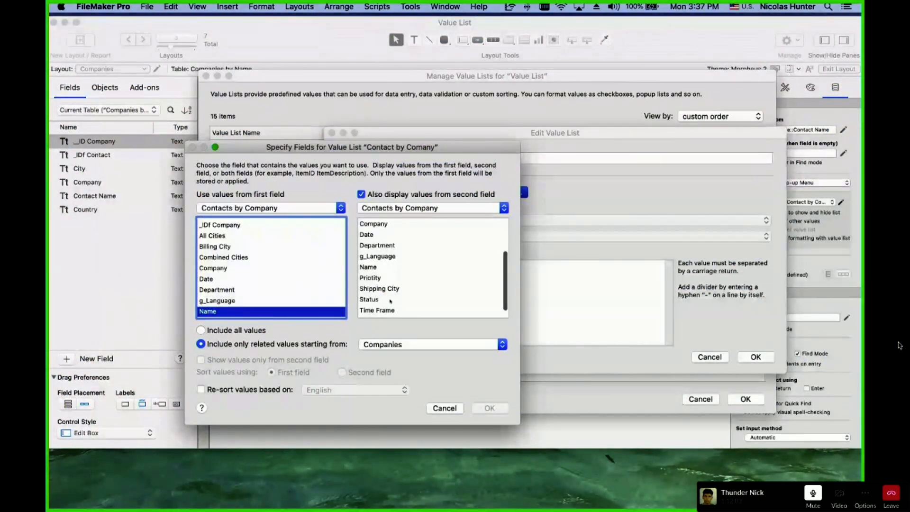
scroll(391, 301, "down", 1)
scroll(401, 298, "up", 3)
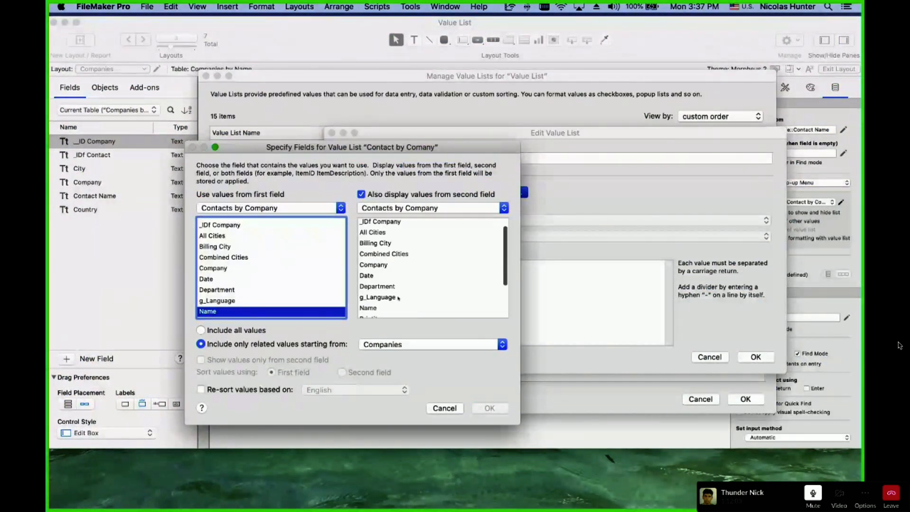
left_click(390, 286)
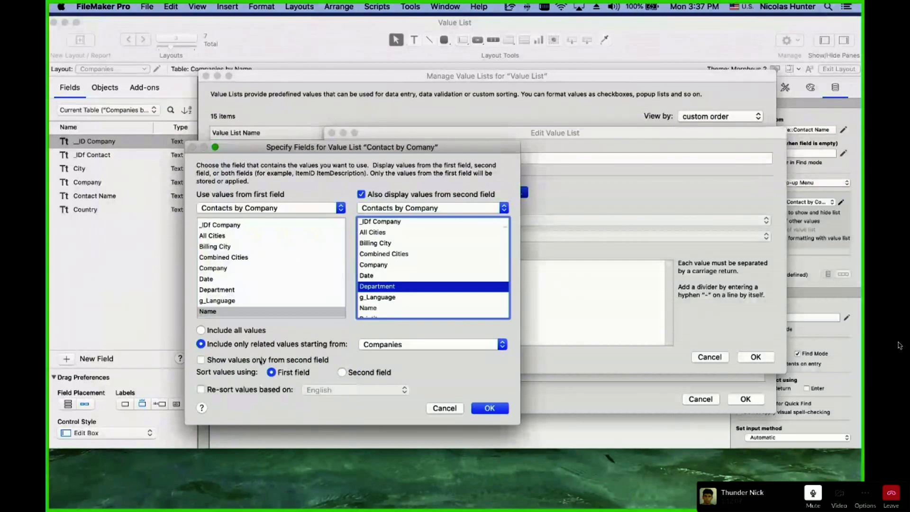
scroll(228, 312, "down", 1)
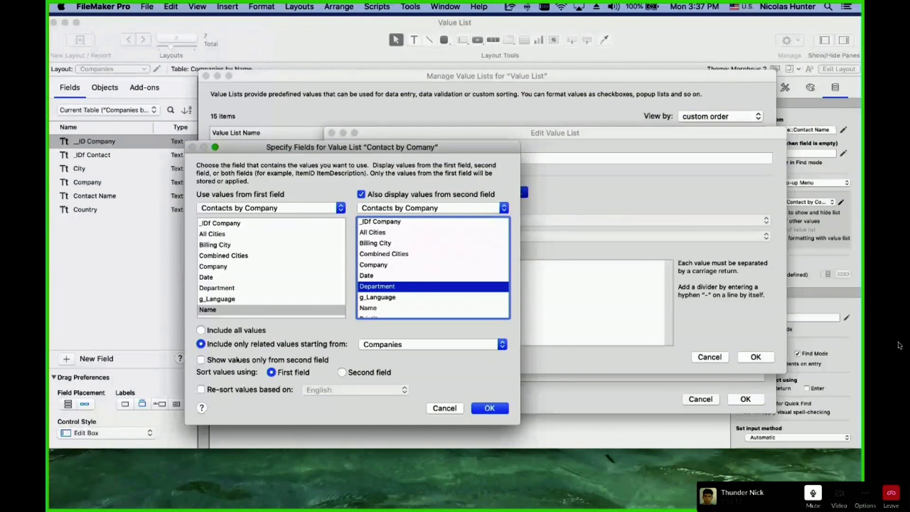
left_click(490, 408)
left_click(756, 357)
left_click(746, 399)
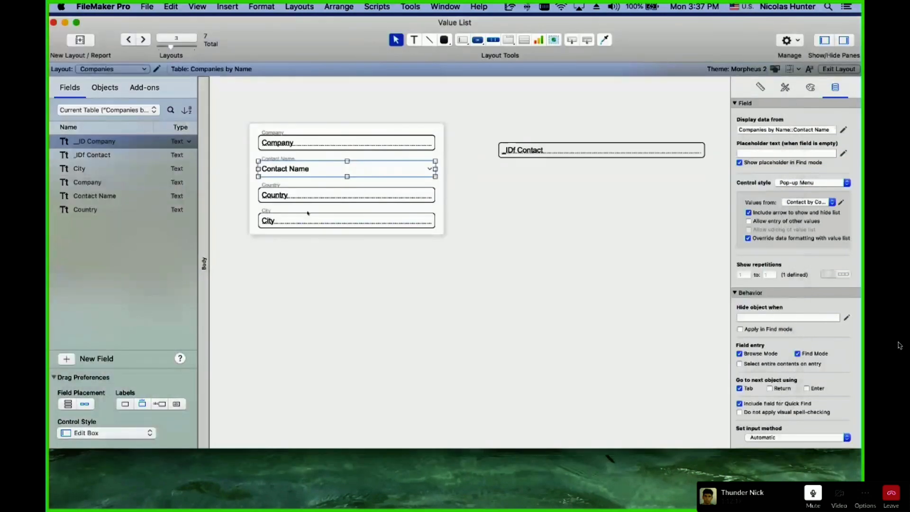
Back in Browse mode, review Claris's contact choices now listed with departments.
key("super+b")
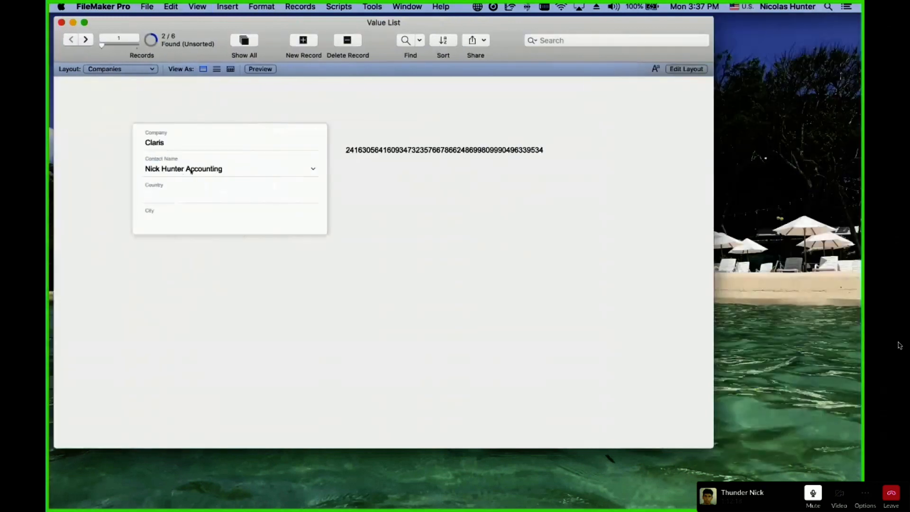
left_click(197, 170)
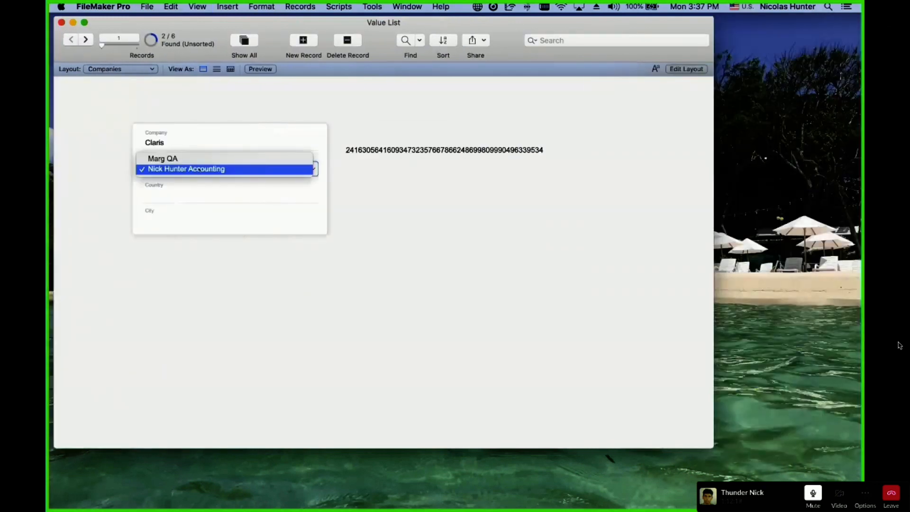
left_click(241, 184)
left_click(237, 174)
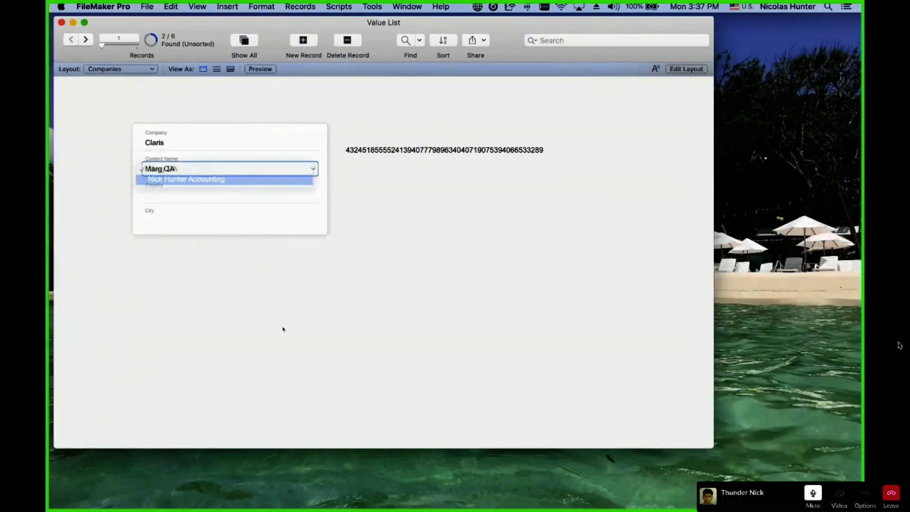
left_click(302, 351)
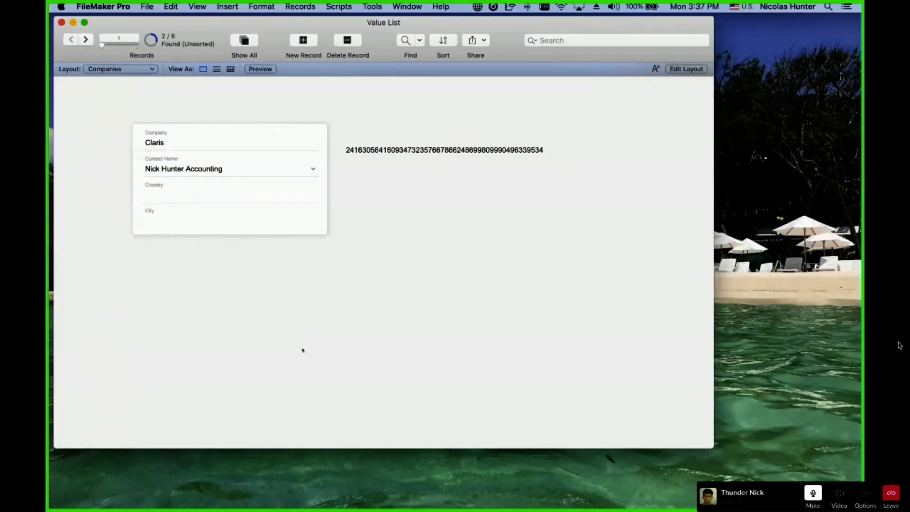
left_click(111, 69)
On the Contacts layout, add a new contact record with the contact's name and department 'Space Ship'.
left_click(114, 52)
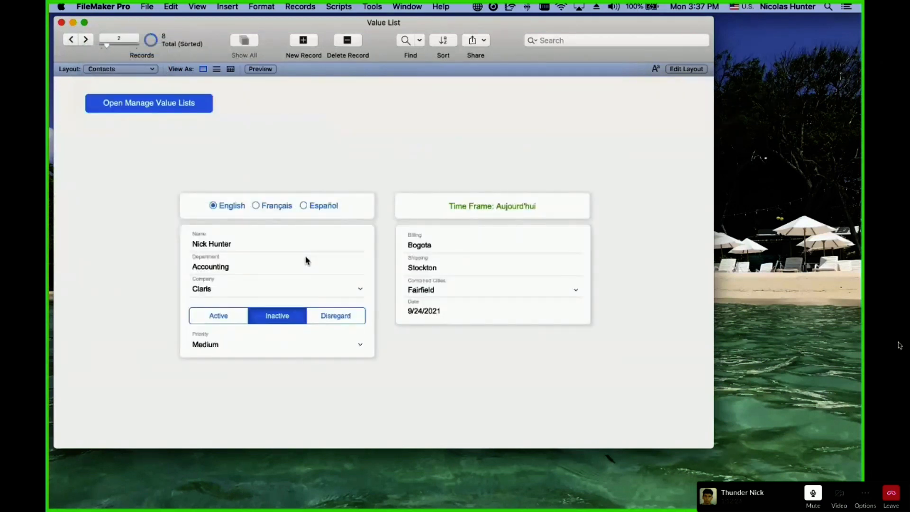
left_click(303, 41)
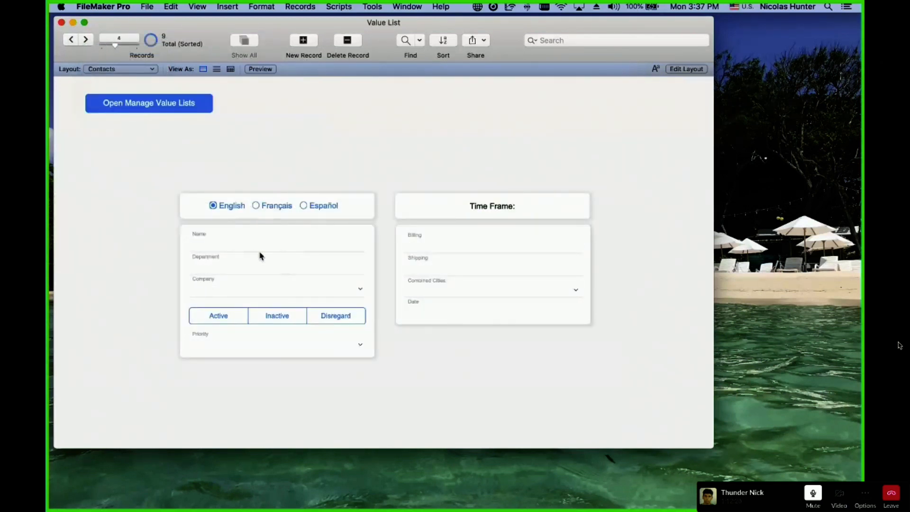
left_click(236, 242)
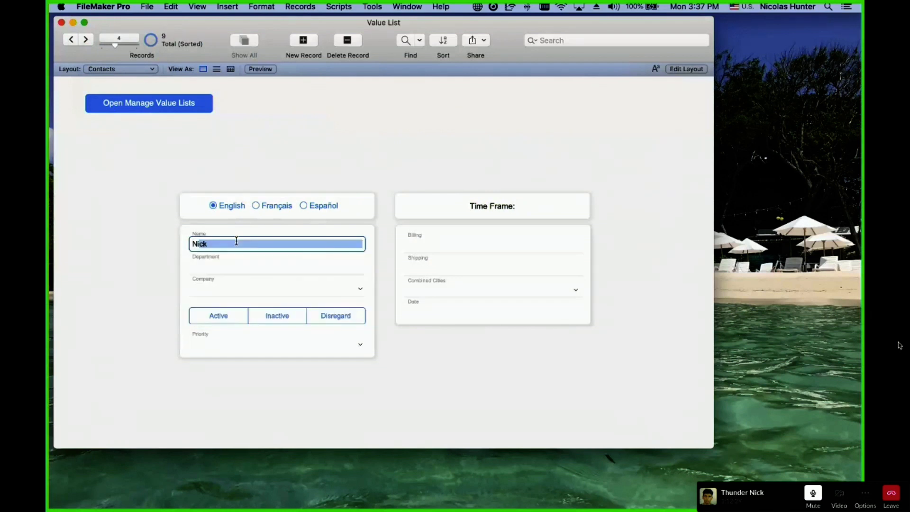
left_click(274, 152)
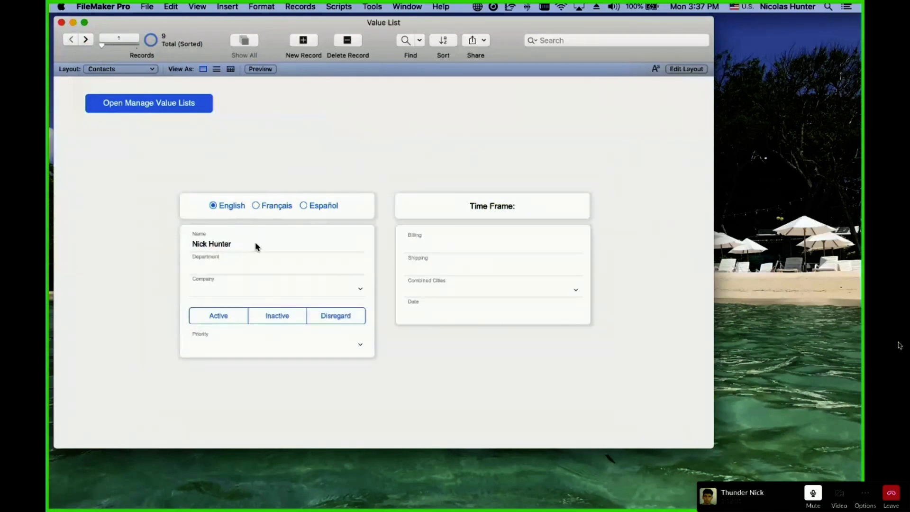
left_click(246, 266)
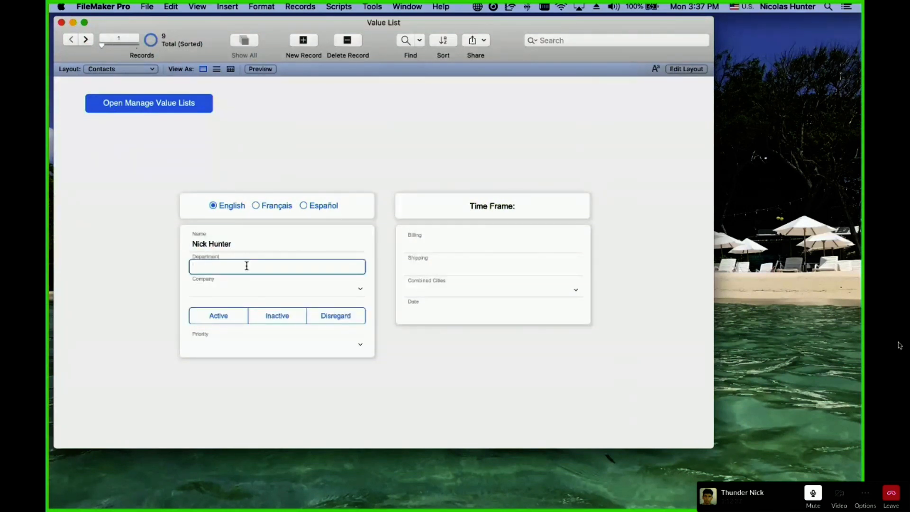
type("Space Ship")
left_click(280, 118)
Check Claris's Contact Name choices on the Companies layout without changing them.
left_click(142, 69)
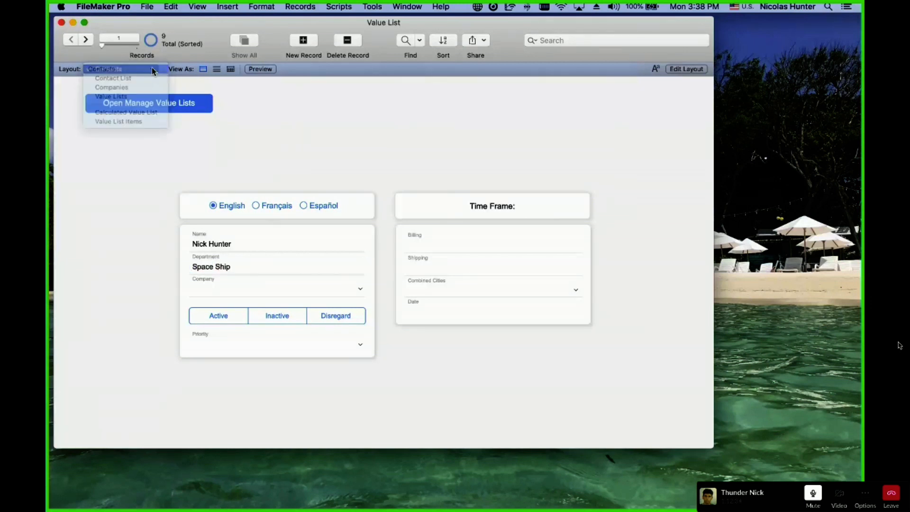
left_click(147, 87)
left_click(208, 169)
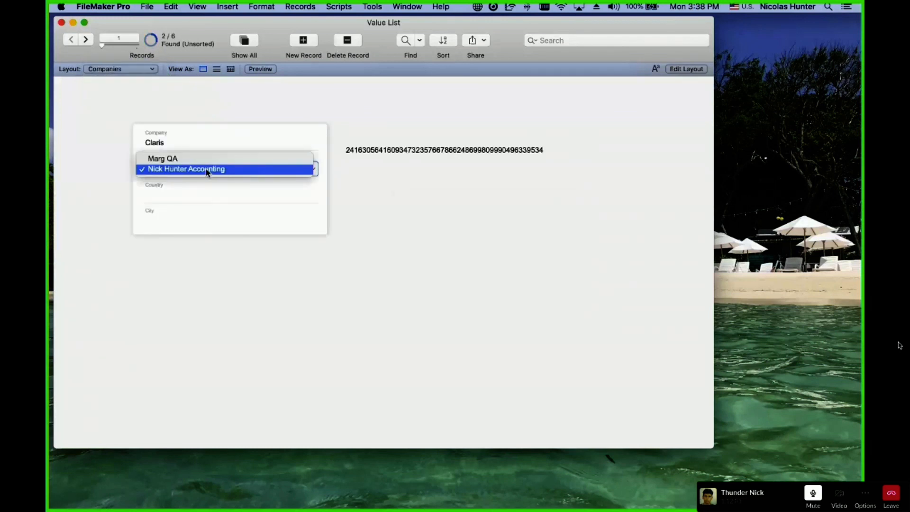
left_click(212, 135)
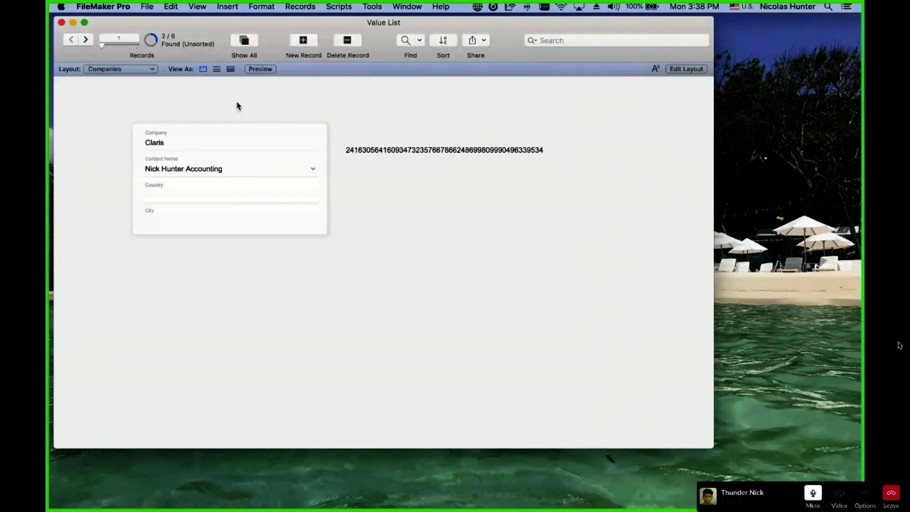
Back on the Contacts layout, assign the new contact to the company Claris.
left_click(107, 66)
left_click(118, 50)
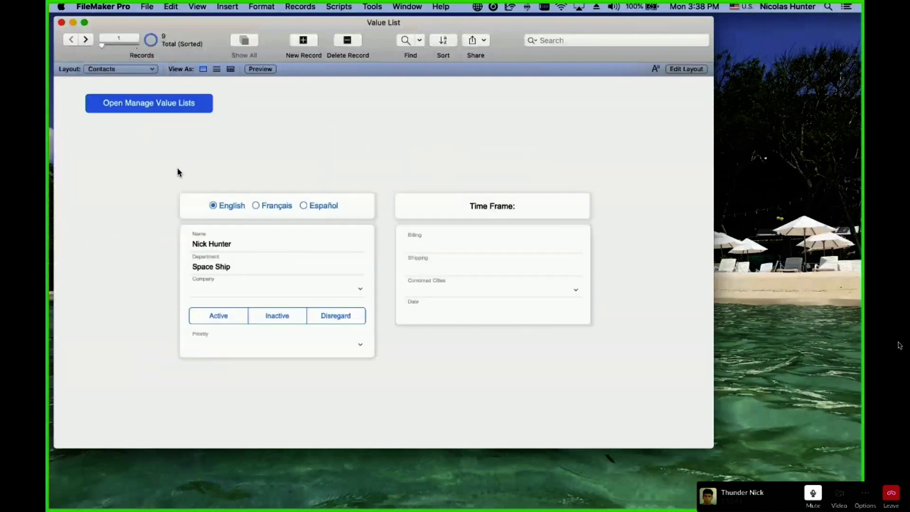
left_click(226, 297)
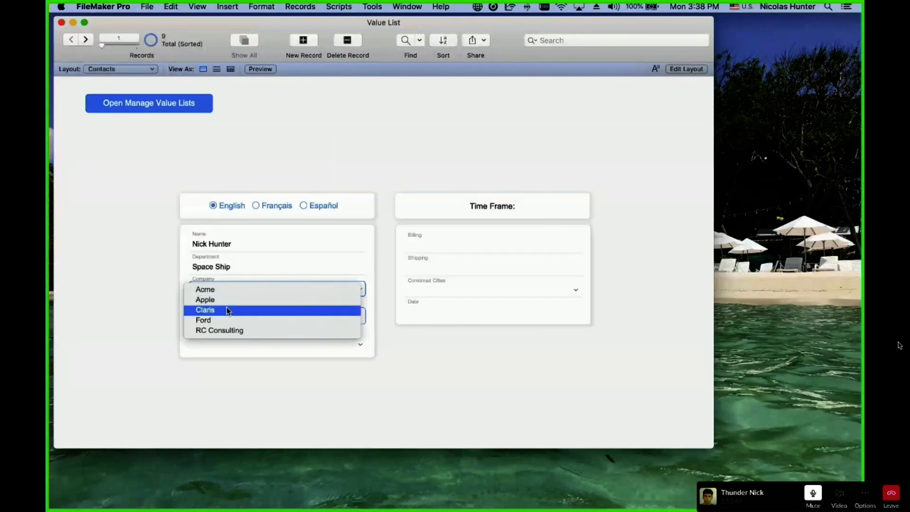
left_click(220, 310)
On the Companies layout, pick the contact's Accounting entry as Claris's Contact Name.
left_click(118, 69)
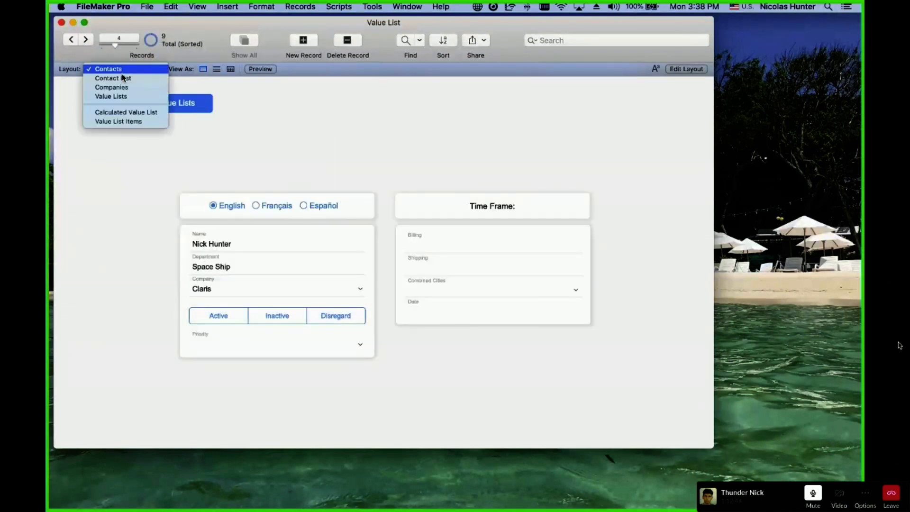
left_click(125, 87)
left_click(193, 170)
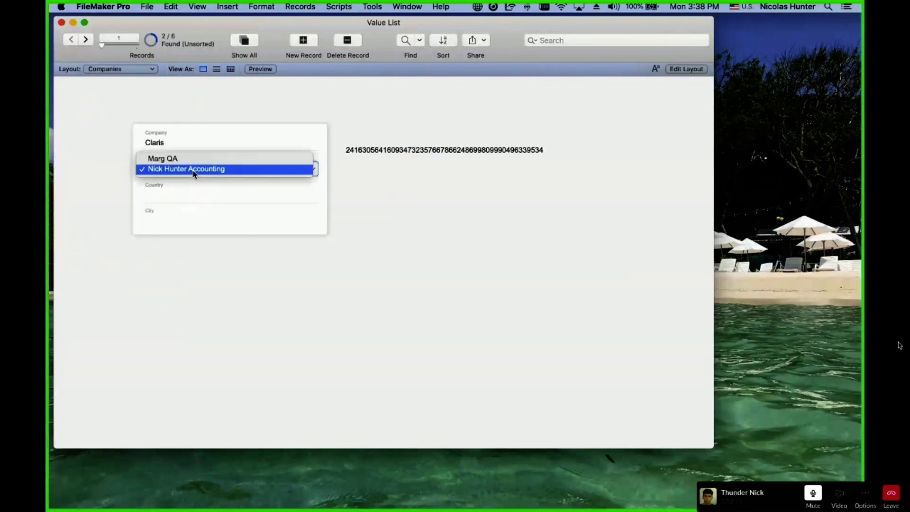
left_click(206, 113)
Recheck Claris's Contact Name choices, then switch to Layout mode.
left_click(211, 172)
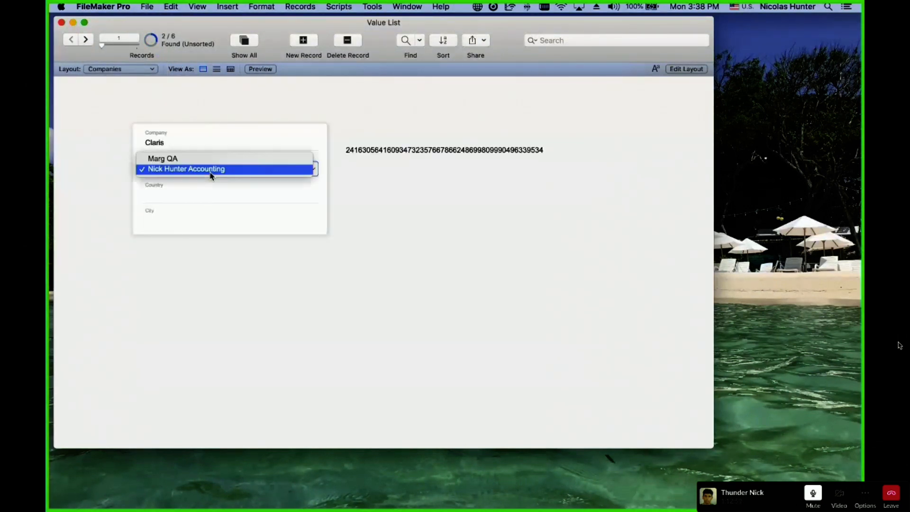
left_click(221, 132)
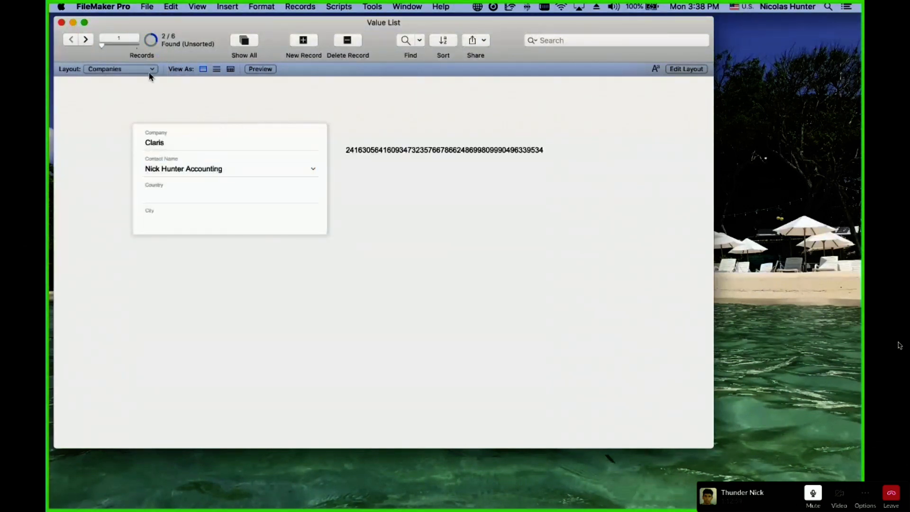
left_click(132, 67)
left_click(253, 108)
left_click(228, 167)
left_click(239, 110)
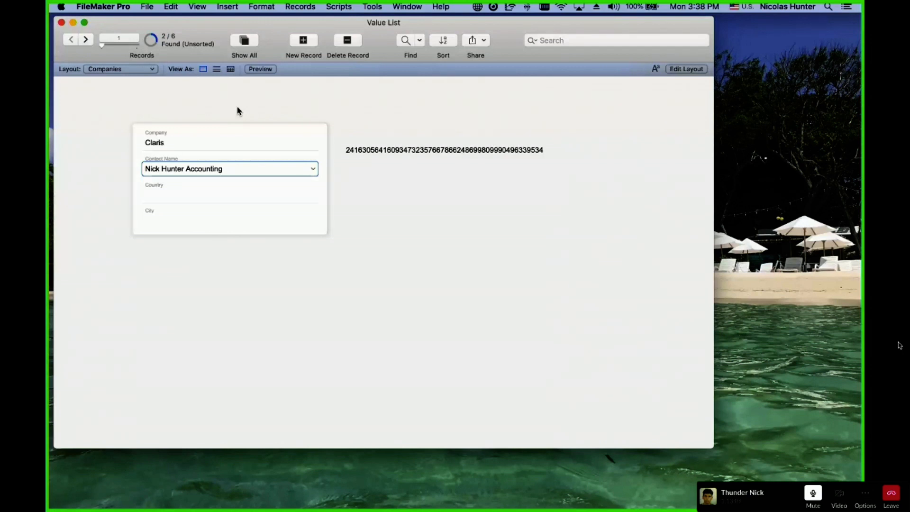
key("super+l")
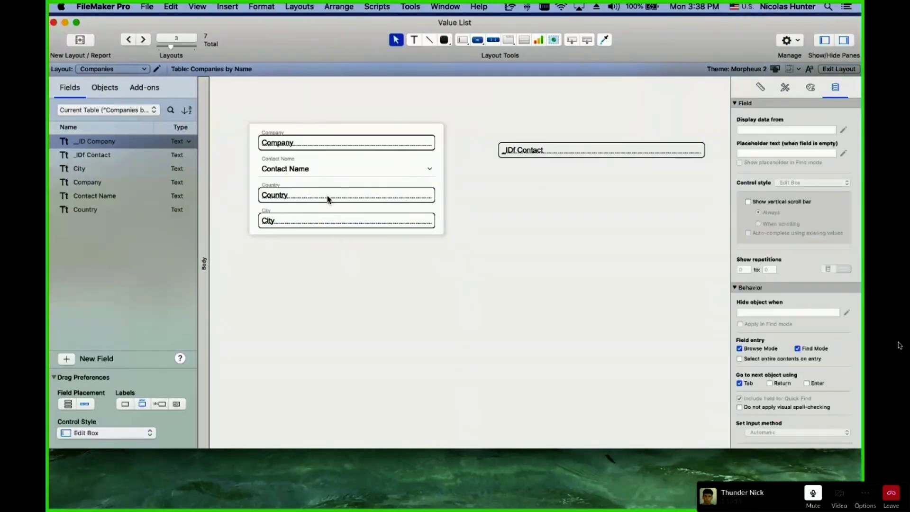
Edit the Contact by Comany value list so it shows names only, without department values.
left_click(311, 177)
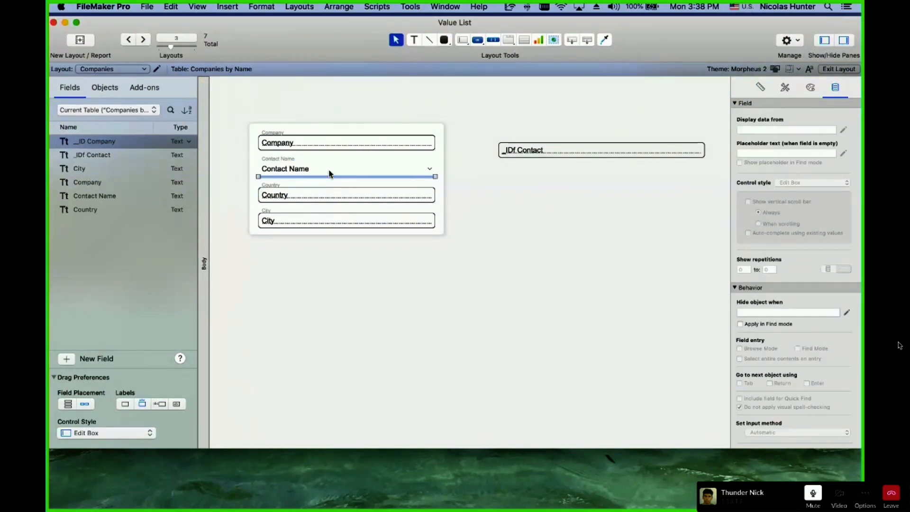
left_click(329, 171)
left_click(842, 203)
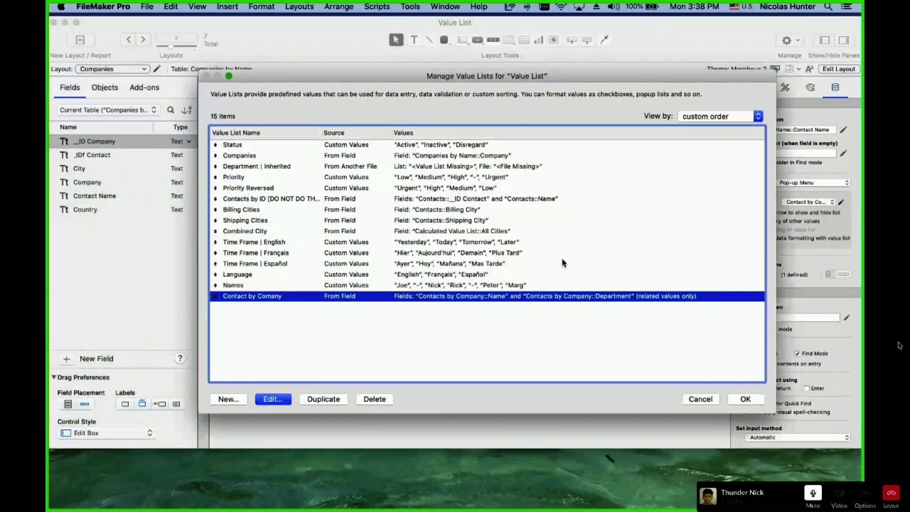
double_click(447, 297)
left_click(517, 193)
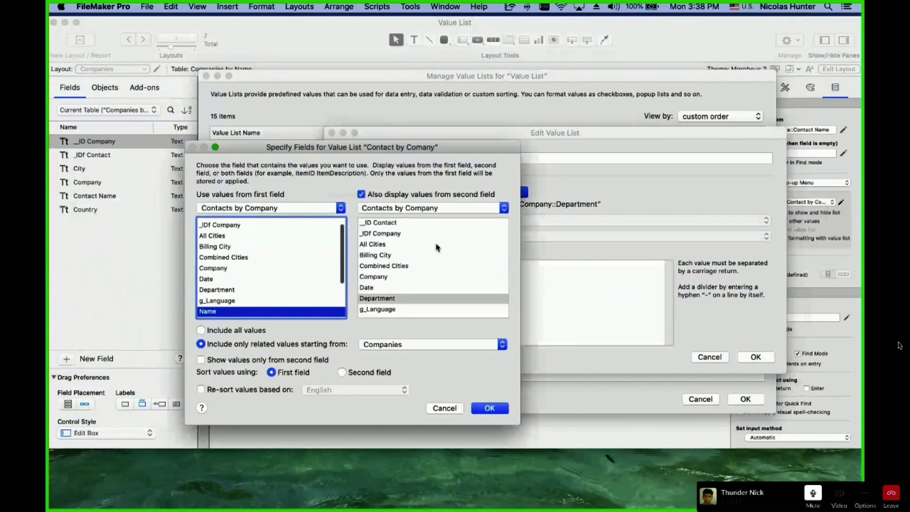
left_click(362, 195)
left_click(501, 408)
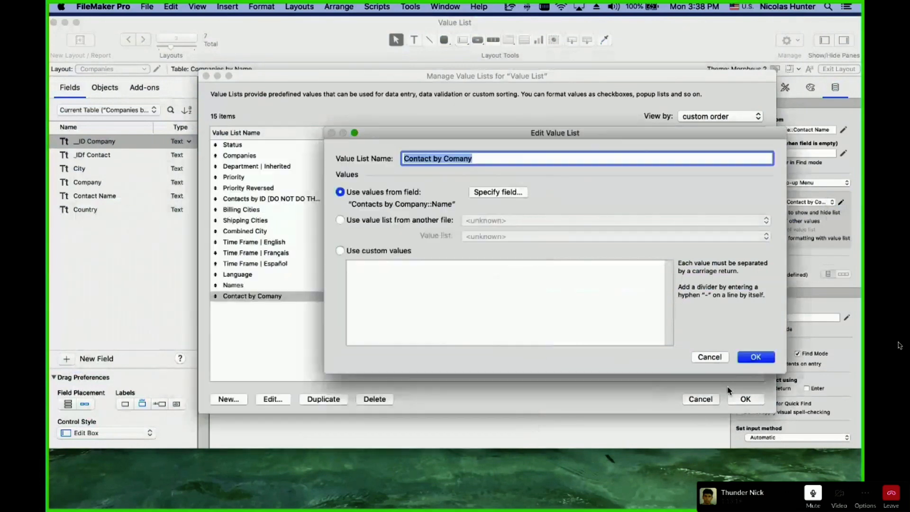
left_click(753, 357)
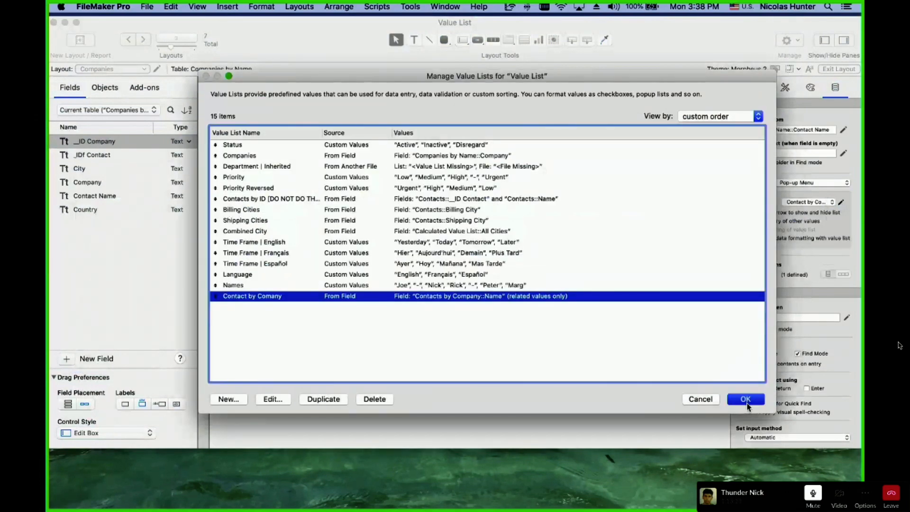
left_click(746, 401)
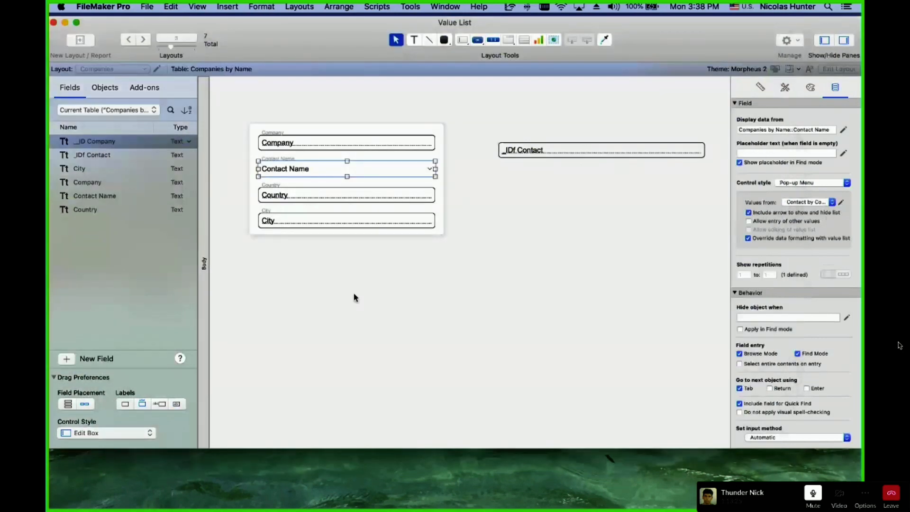
Make _IDf Contact a pop-up menu fed by the Contacts by ID value list and test it.
left_click(812, 183)
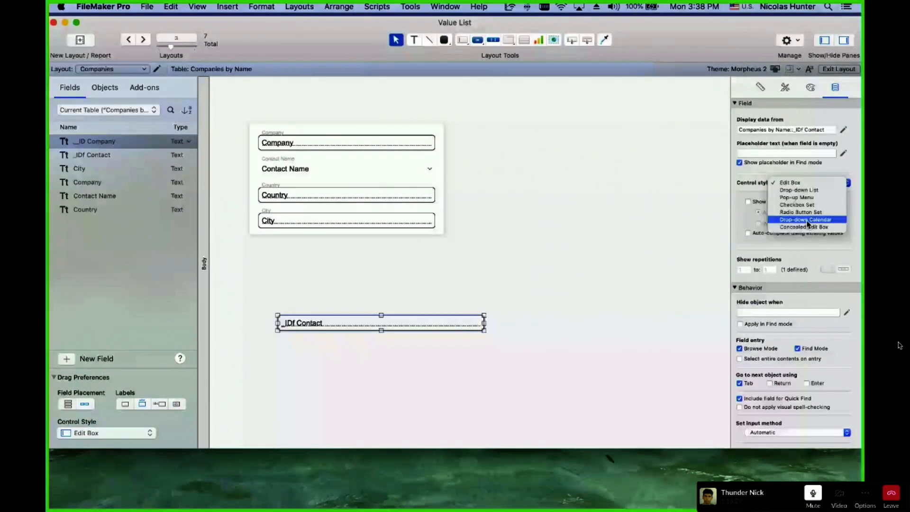
left_click(797, 198)
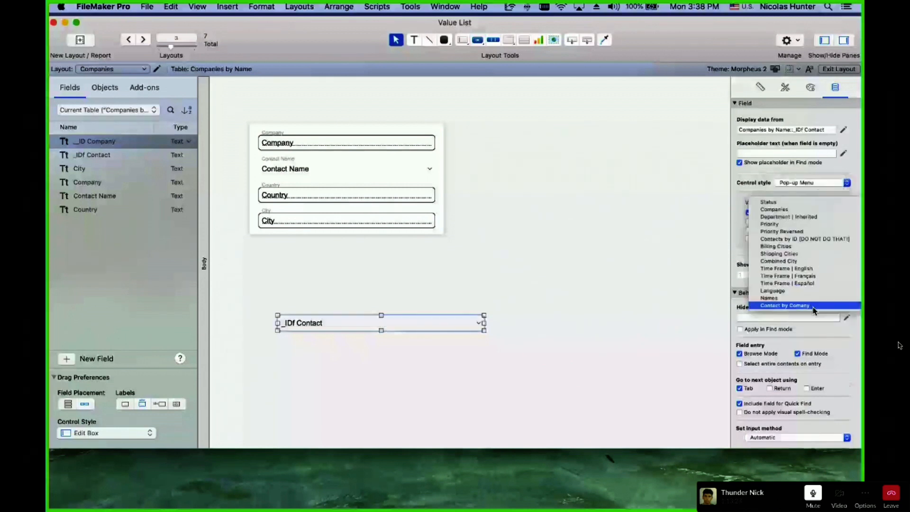
left_click(816, 238)
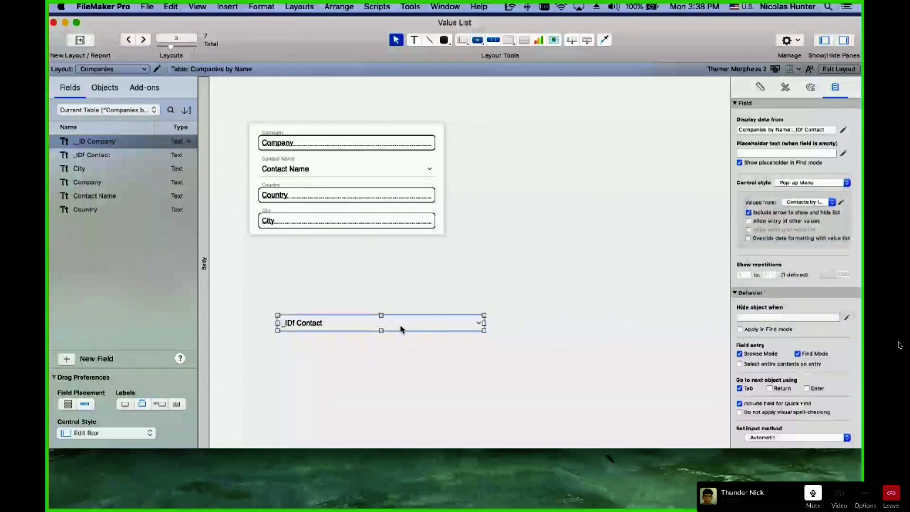
key("super+b")
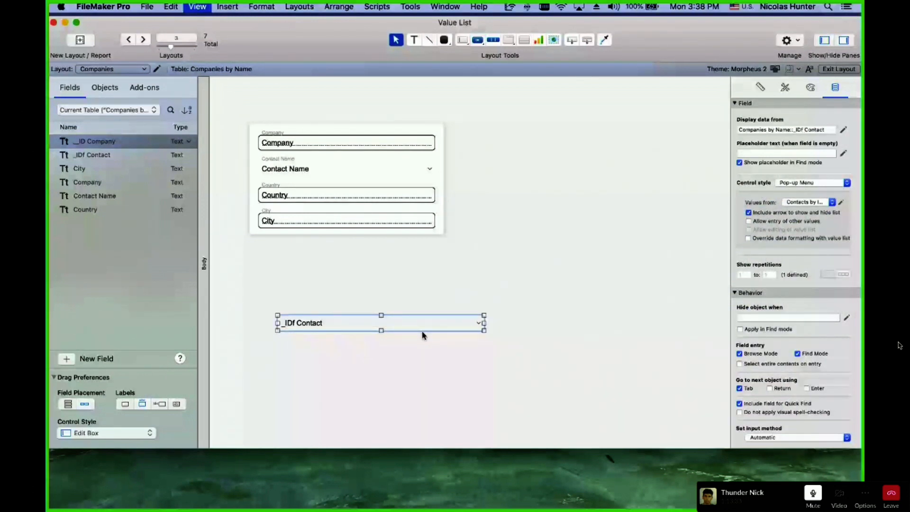
left_click(311, 322)
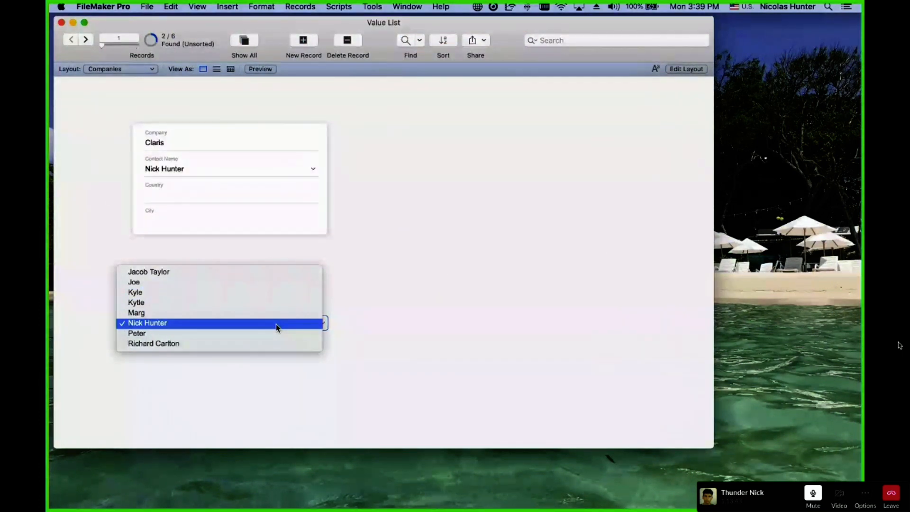
Delete the _IDf Contact field from the Companies layout and return to browsing Claris.
left_click(459, 285)
key("super+l")
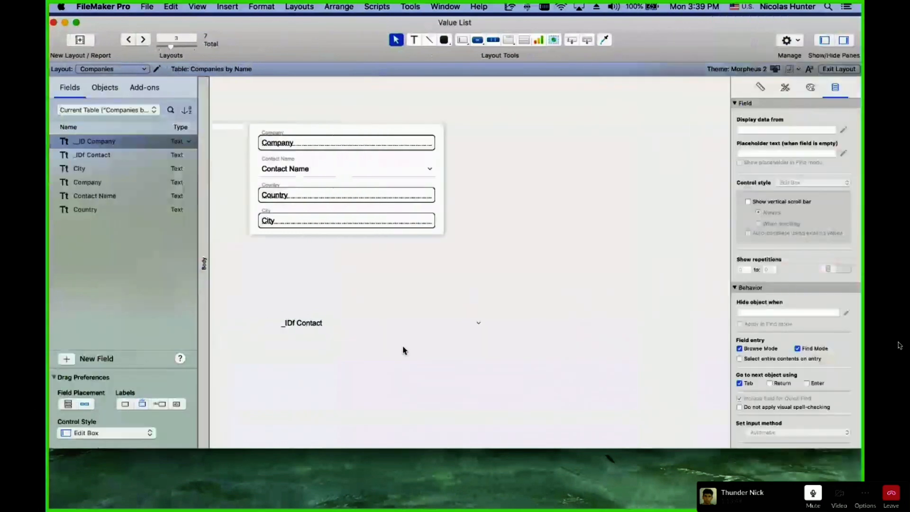
left_click_drag(403, 346, 324, 300)
key("Delete")
key("super+b")
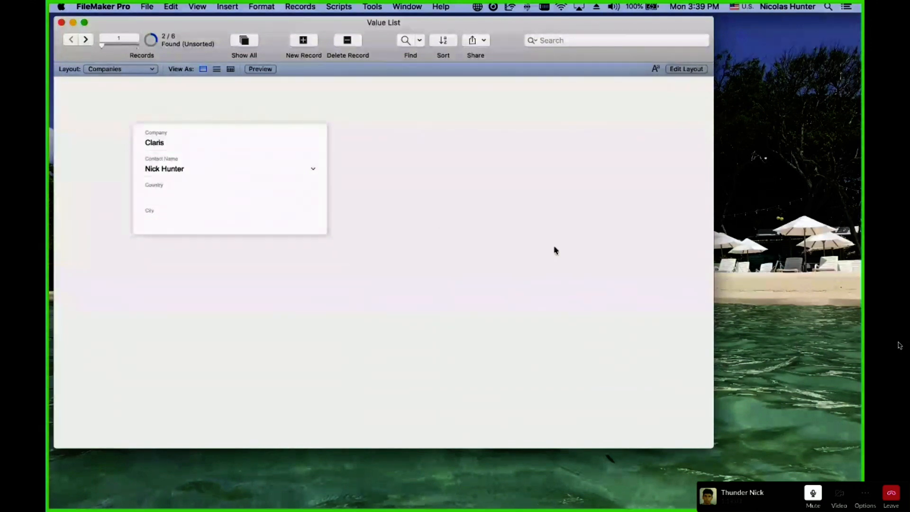
Create a new text field named 'Full Info' in the Contacts table.
left_click(128, 6)
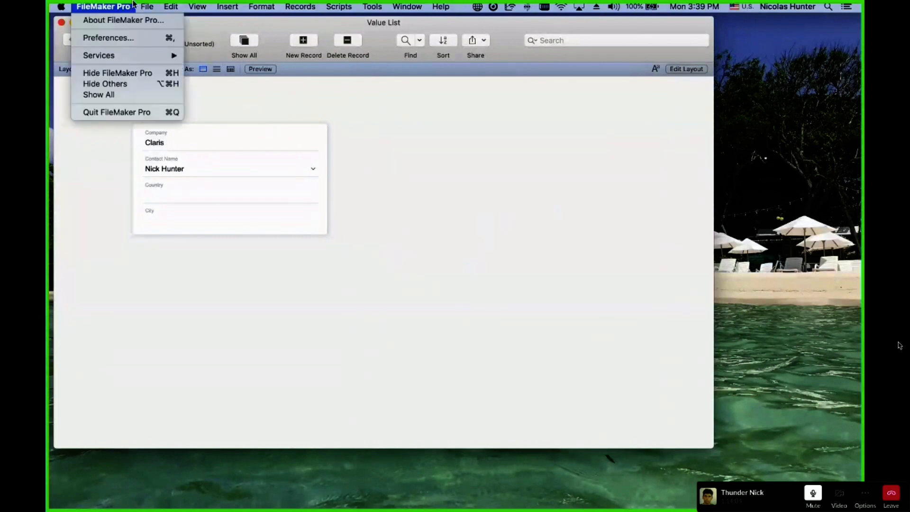
key("Escape")
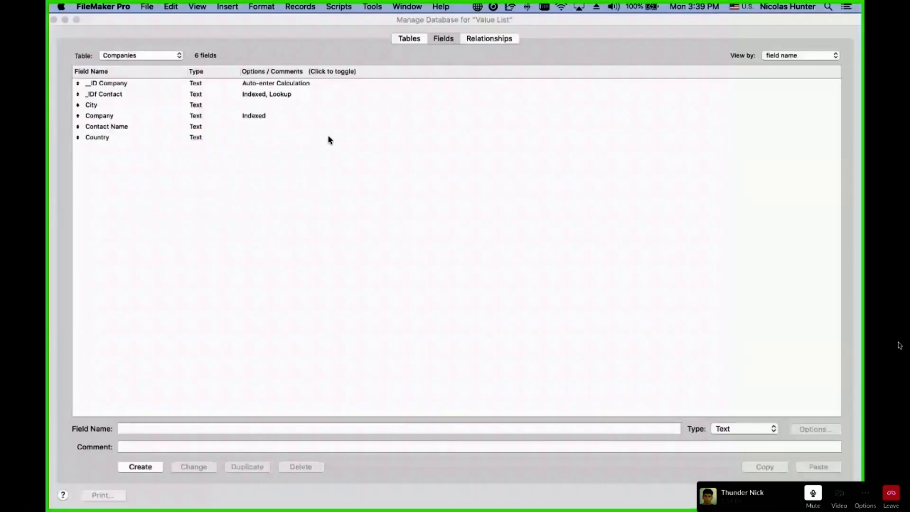
left_click(135, 55)
left_click(136, 46)
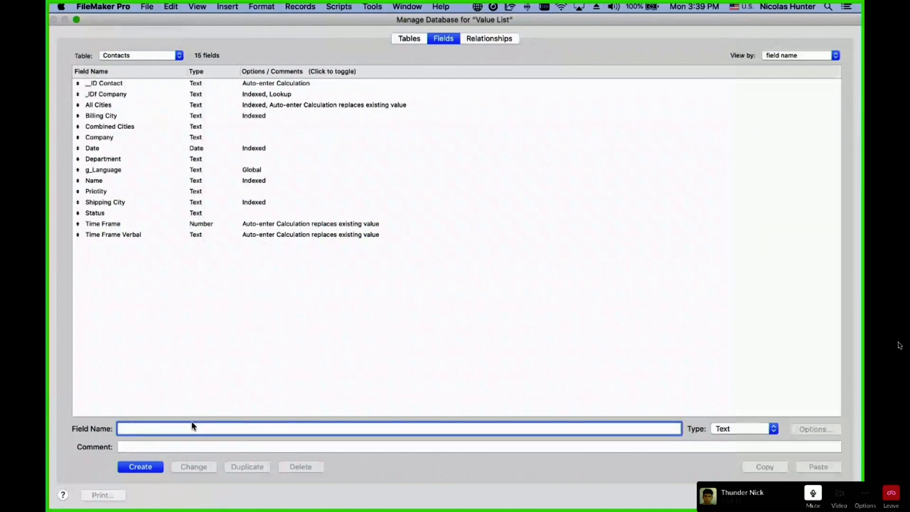
type("N")
key("BackSpace")
type("Fiu")
key("BackSpace")
key("BackSpace")
type("Full Info")
key("Left")
key("Left")
key("Left")
key("Left")
key("Left")
key("Left")
key("Left")
key("Left")
key("BackSpace")
left_click(135, 465)
Give Full Info the auto-enter calculation Substitute ( List ( Name ; Department ) ; ¶ ; " " ).
double_click(122, 171)
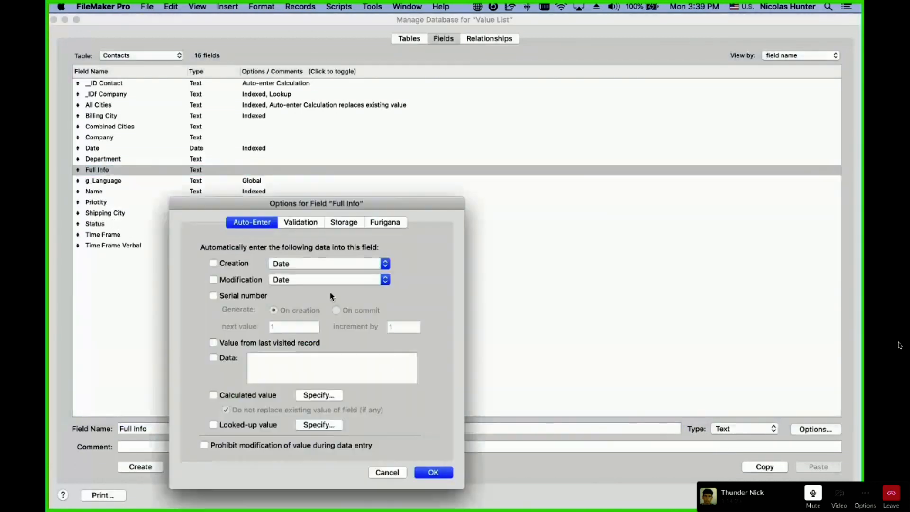
left_click(311, 396)
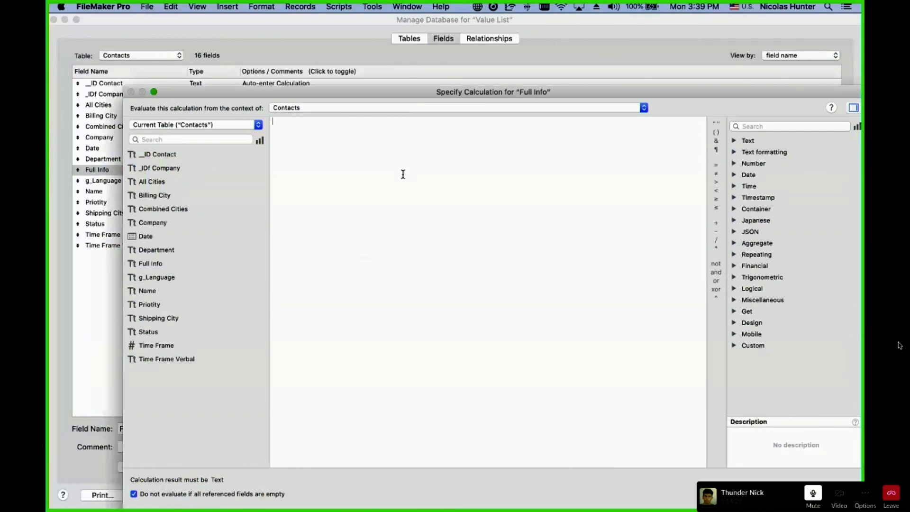
type("ls")
key("BackSpace")
key("BackSpace")
type("su")
key("Return")
type("list")
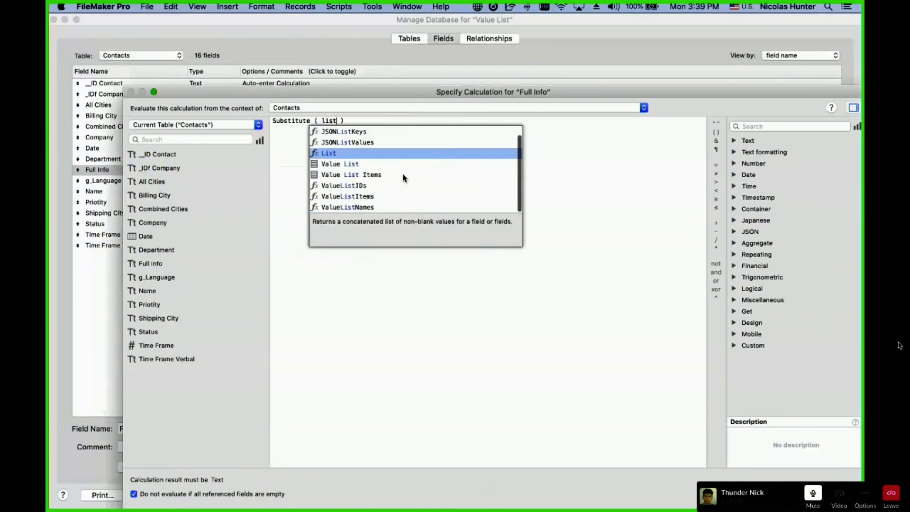
key("Return")
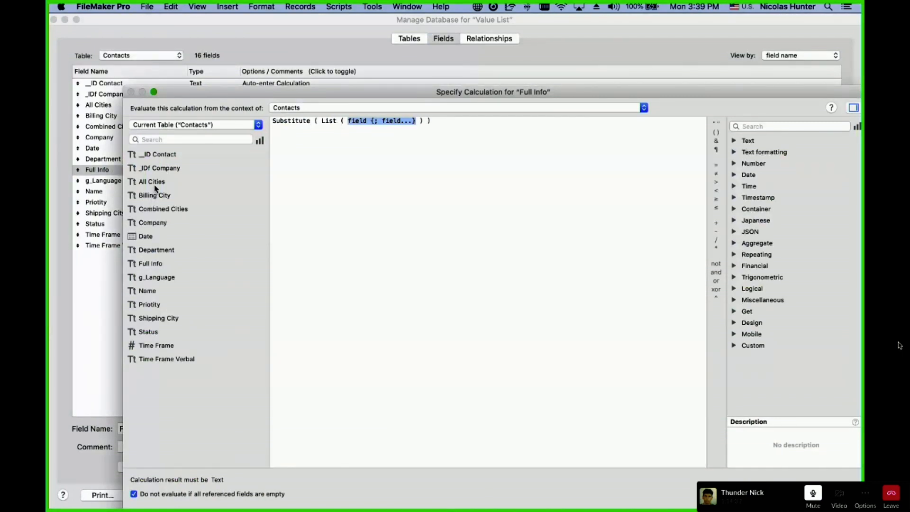
double_click(152, 291)
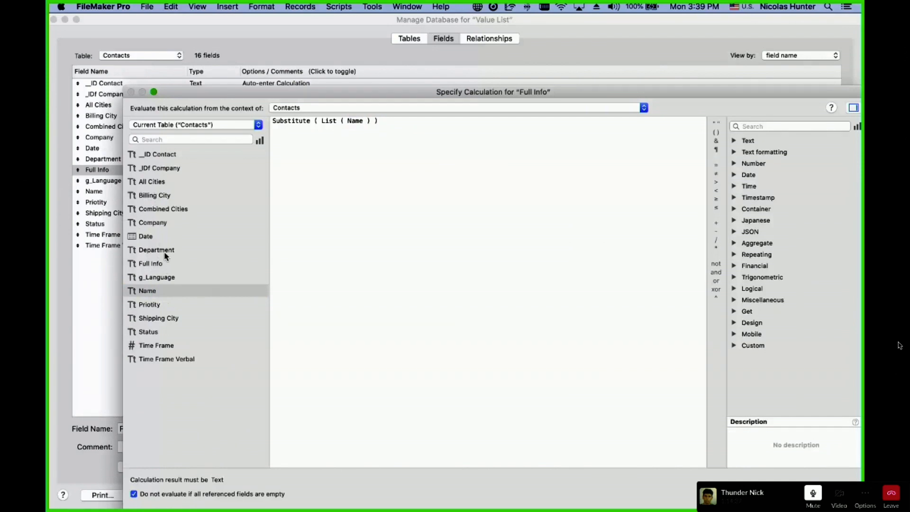
type(";")
double_click(169, 255)
key("Right")
key("Right")
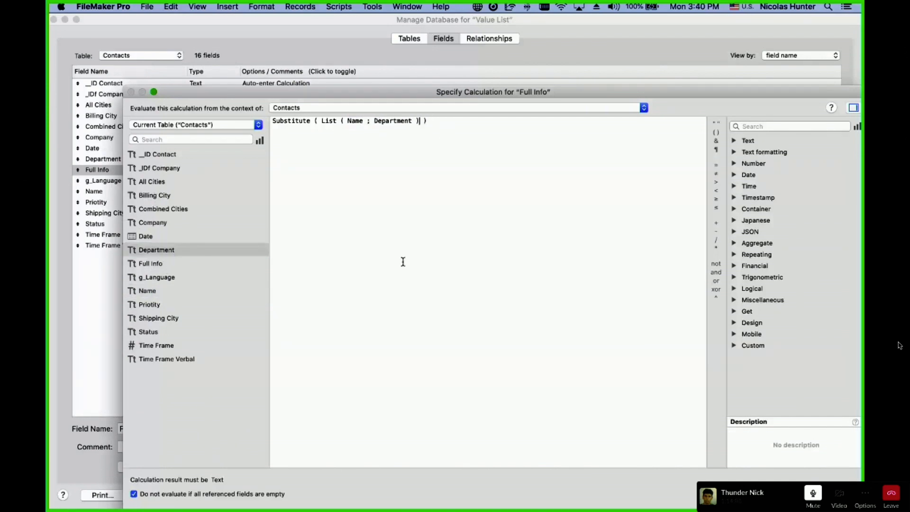
type("; ¶ ; \" \"")
key("Right")
key("Right")
key("Return")
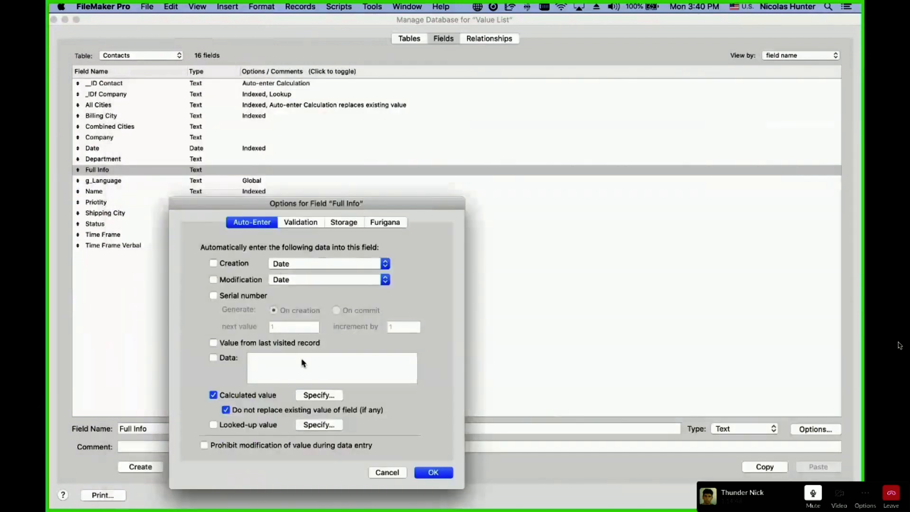
Untick 'Do not replace existing value' for Full Info and close the database manager.
left_click(264, 409)
left_click(431, 471)
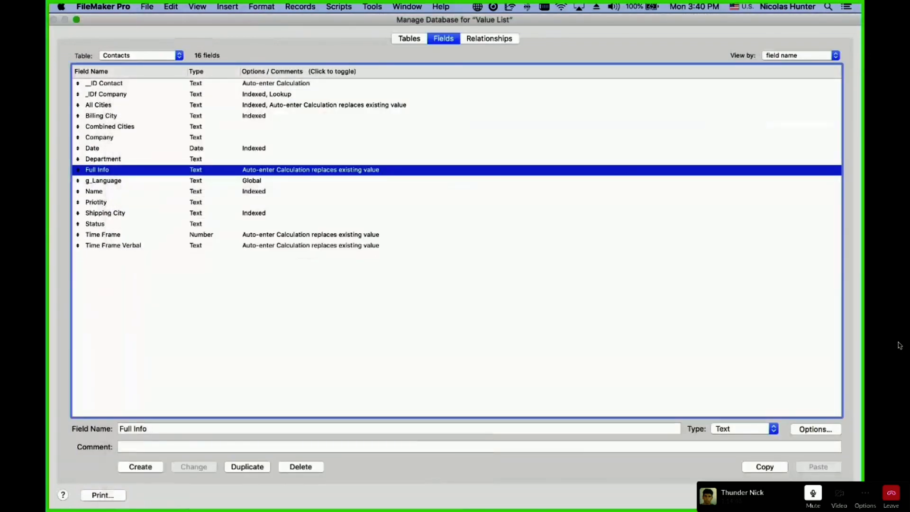
key("Return")
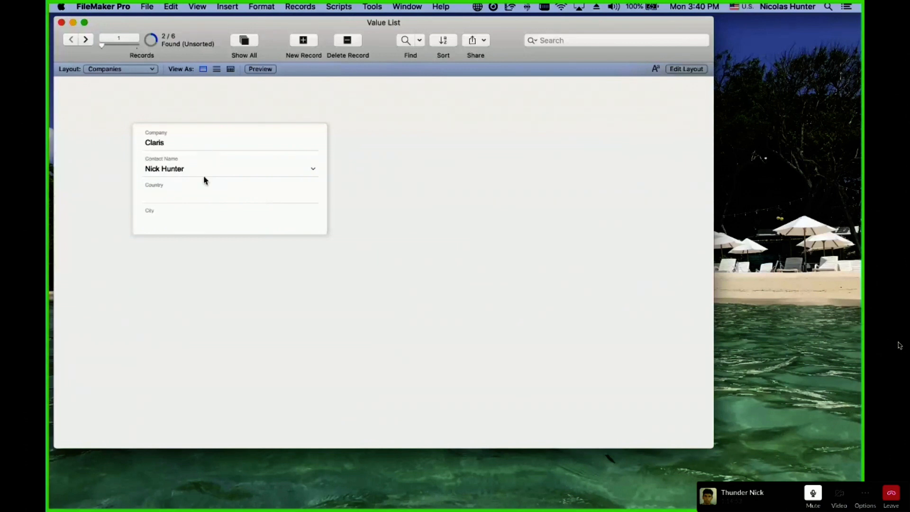
Check the Contact Name choices with all company records shown, then go to the Contacts layout.
left_click(204, 169)
left_click(238, 111)
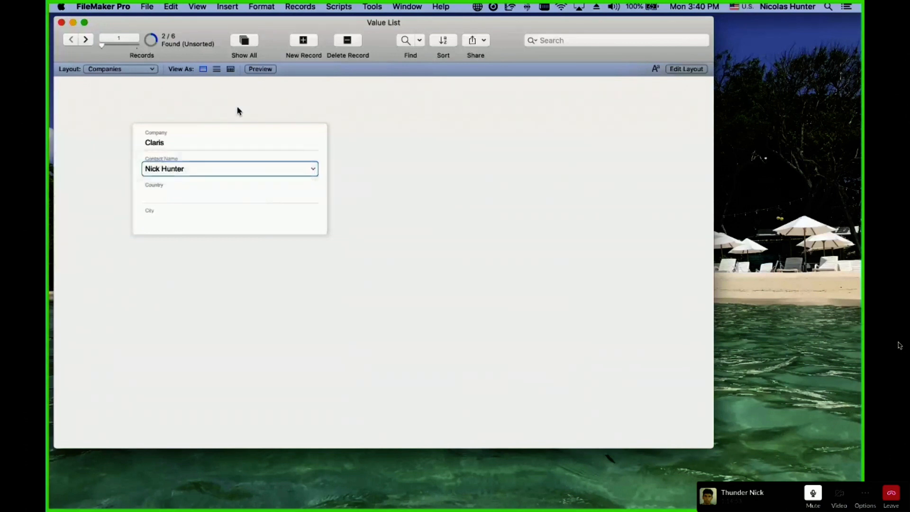
left_click(244, 40)
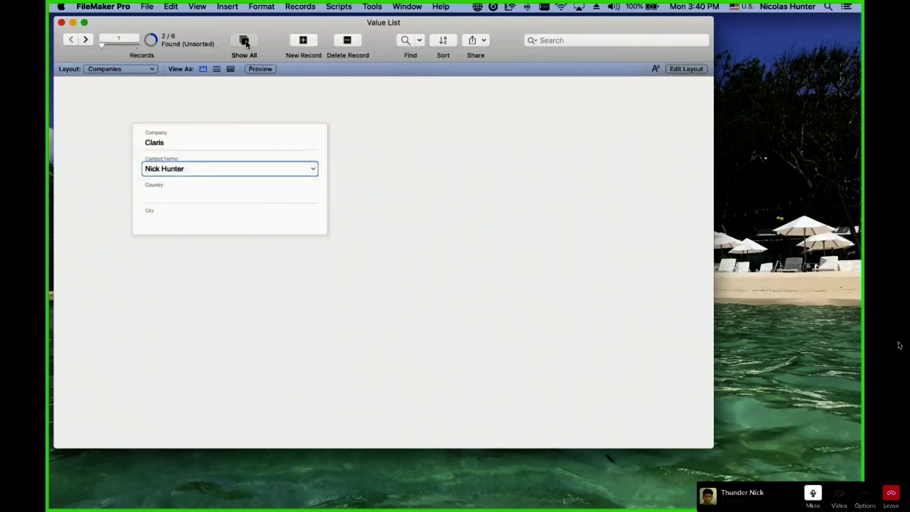
left_click(192, 174)
left_click(191, 171)
left_click(144, 68)
left_click(139, 51)
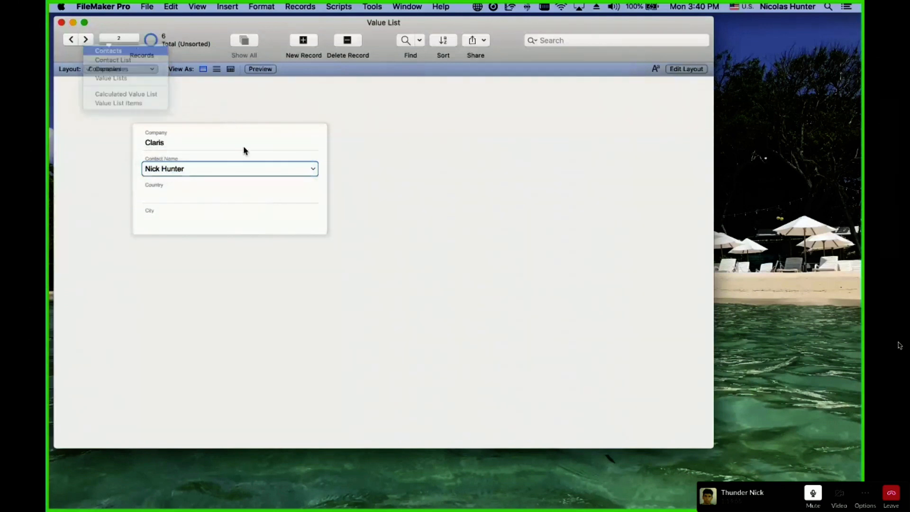
Review the Contacts and Companies field definitions and Full Info's options, then close Manage Database.
key("super+shift+d")
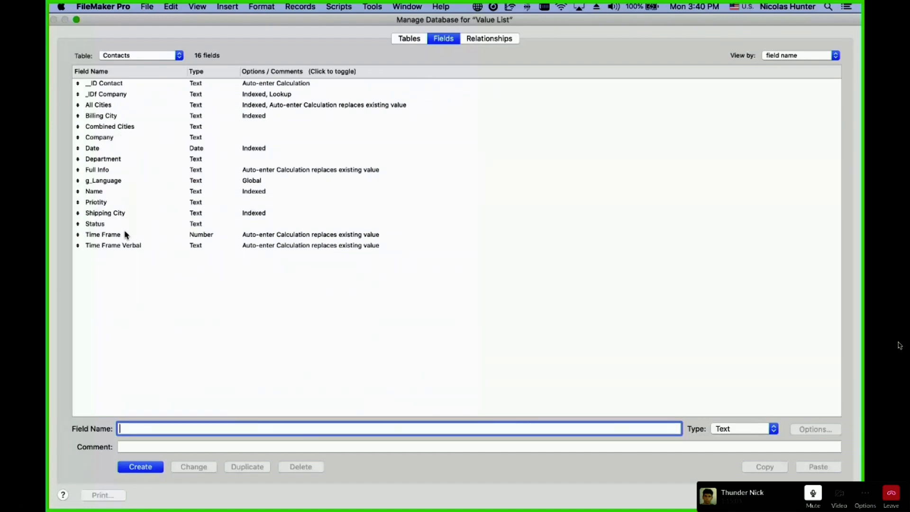
left_click(138, 55)
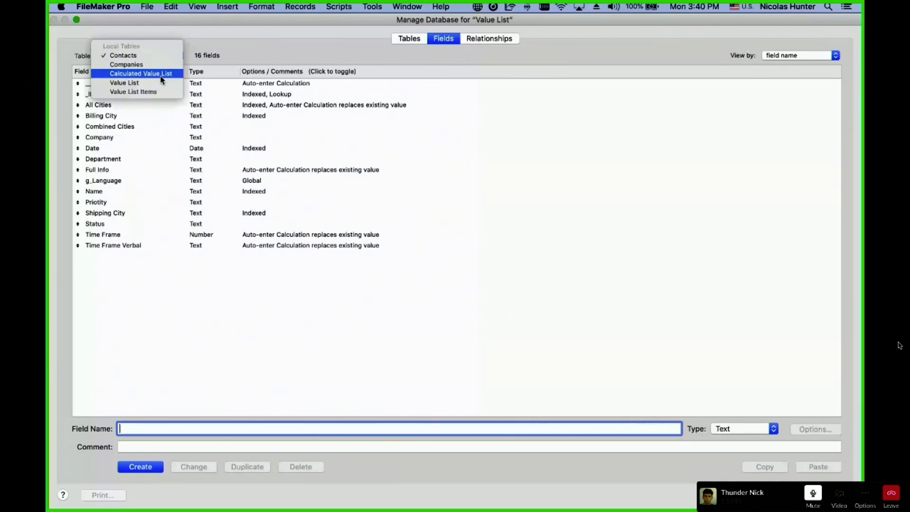
left_click(142, 64)
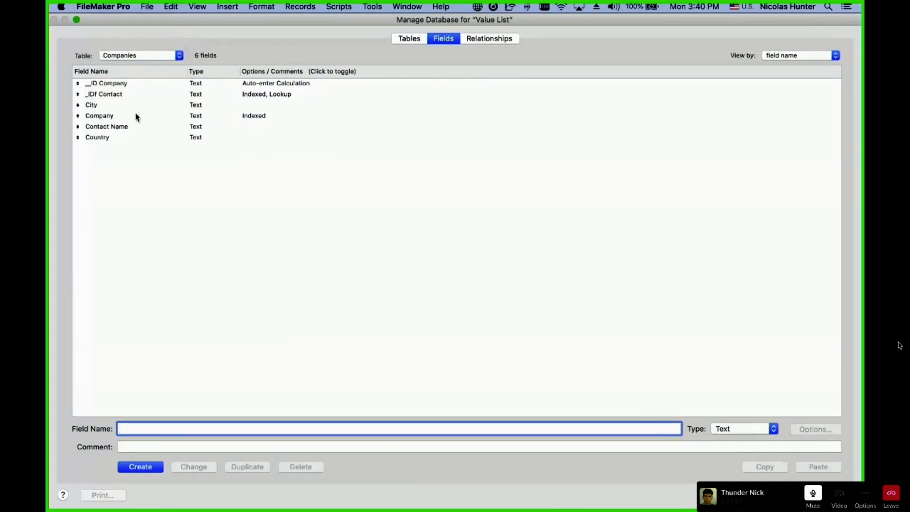
left_click(128, 55)
left_click(127, 48)
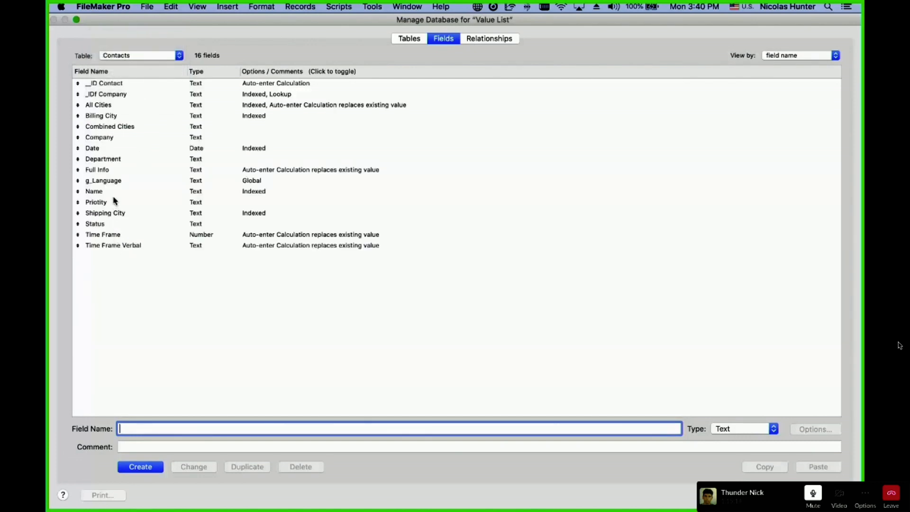
double_click(126, 171)
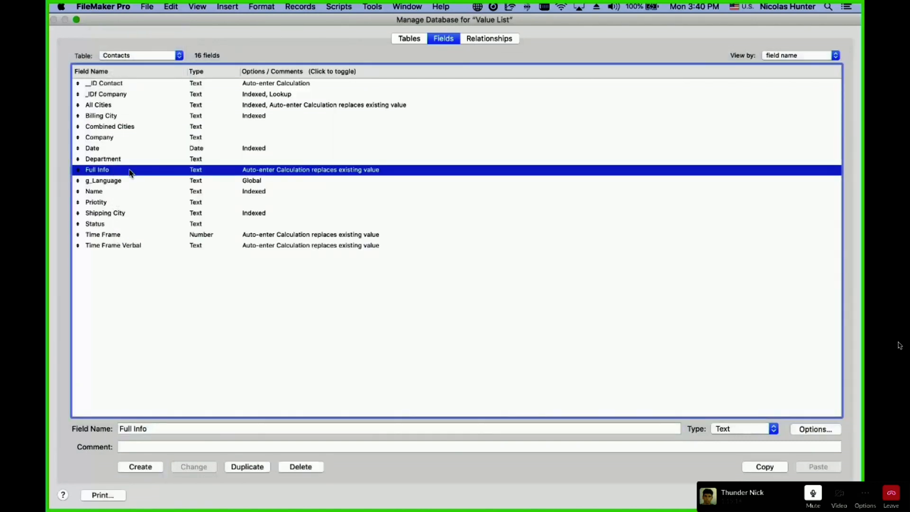
key("Escape")
key("Return")
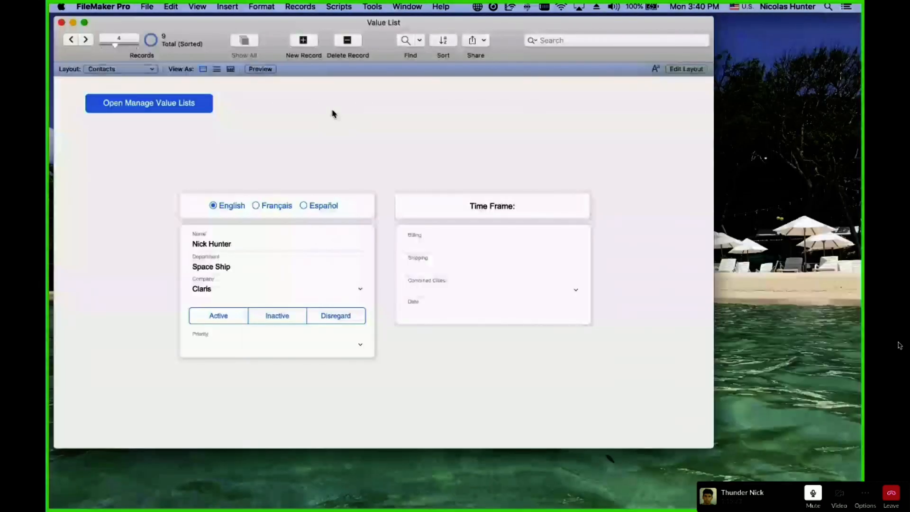
left_click(230, 246)
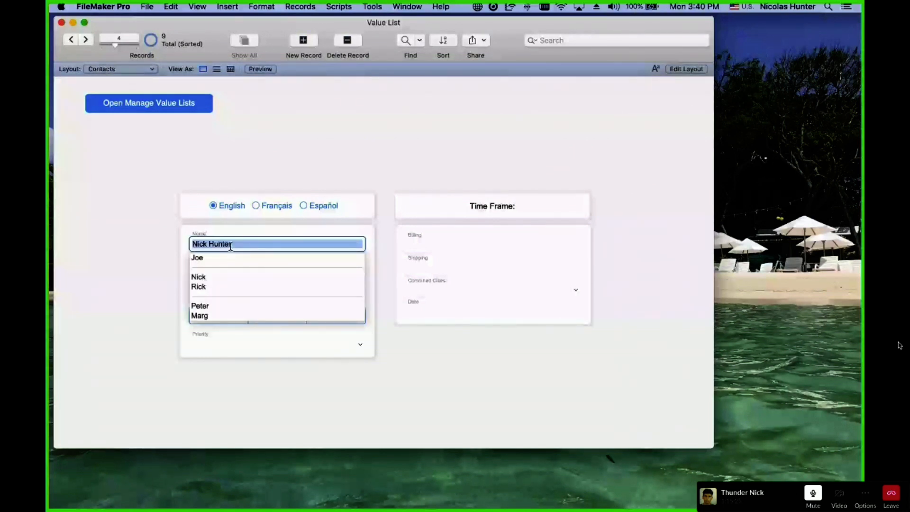
Cancel the Replace Field Contents calculation for the Name field without changes.
key("super+equal")
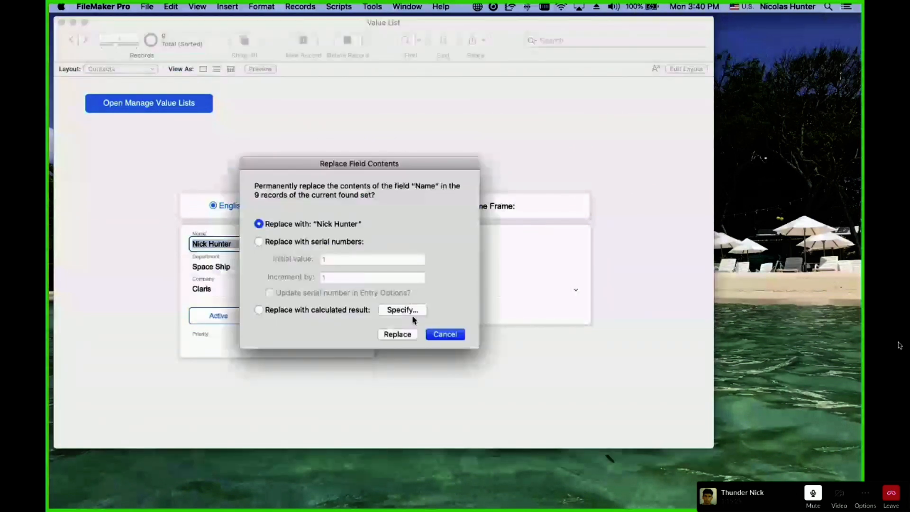
left_click(407, 311)
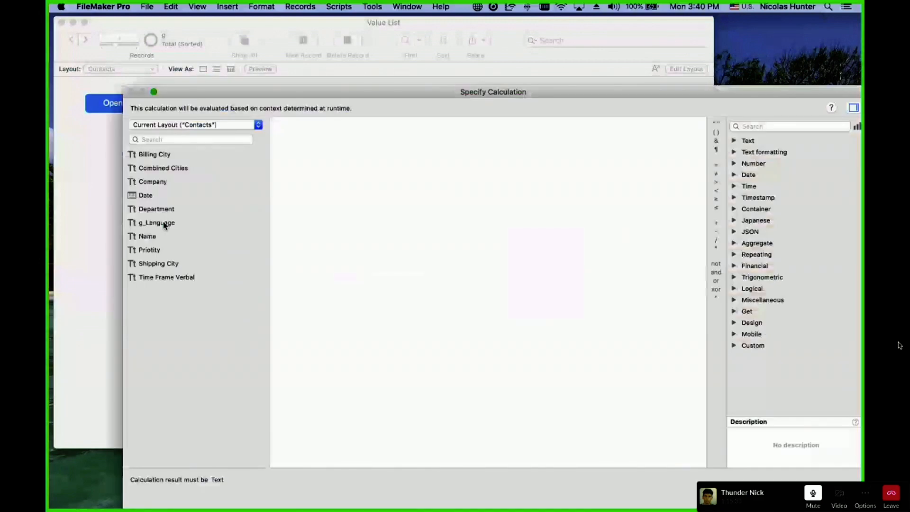
key("Escape")
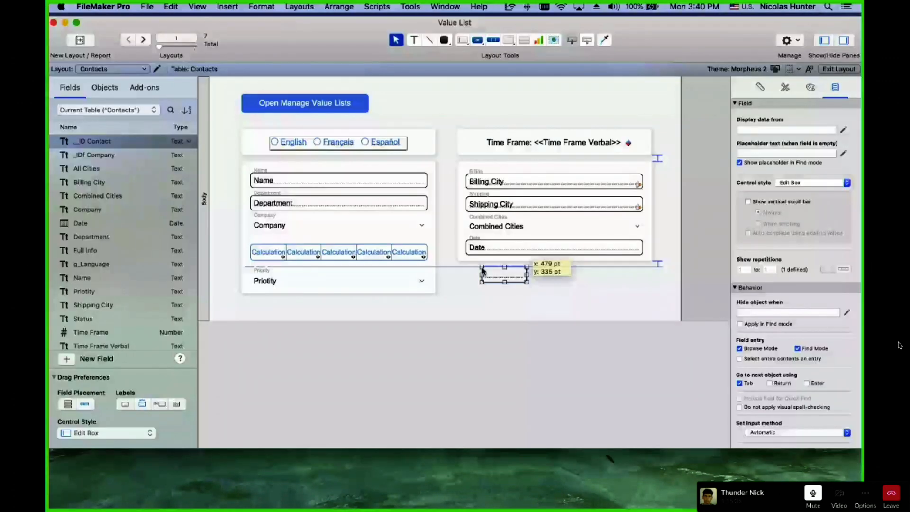
Place a widened Full Info field below the Time Frame panel and check its combined value.
left_click_drag(483, 271, 477, 282)
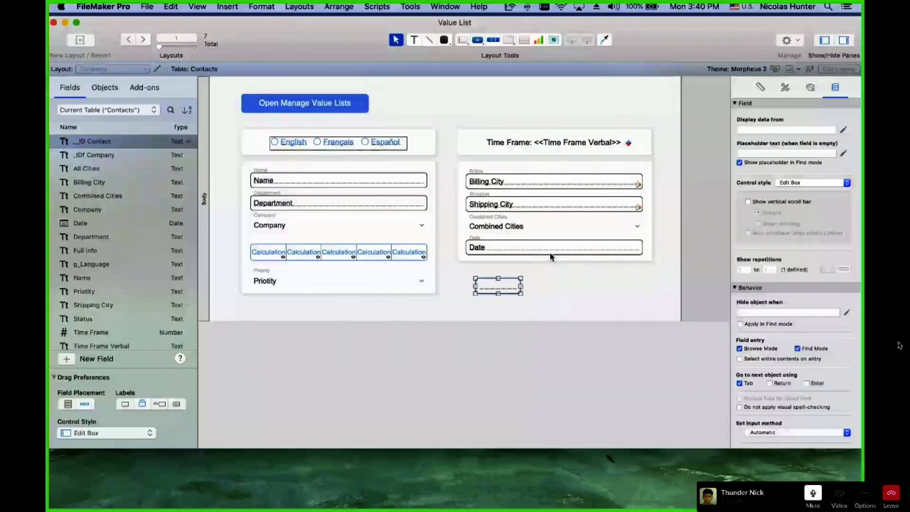
left_click_drag(521, 279, 648, 278)
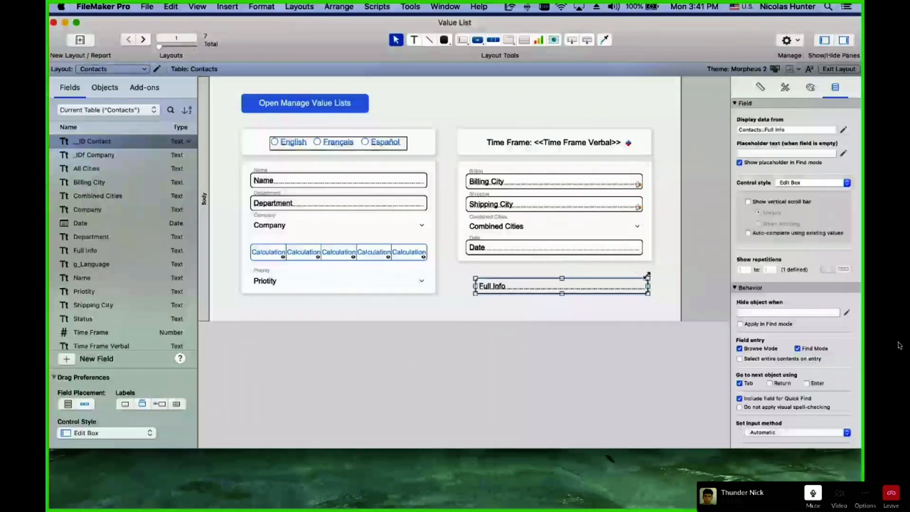
key("super+b")
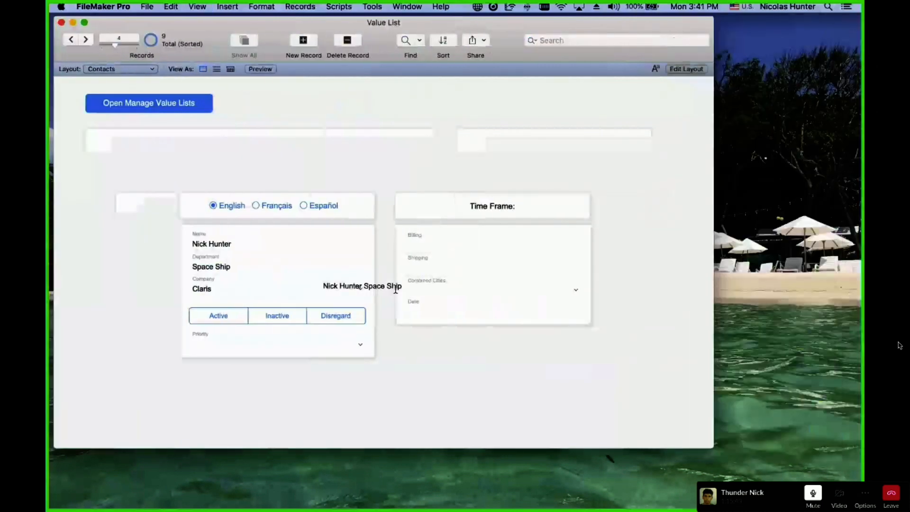
left_click(396, 287)
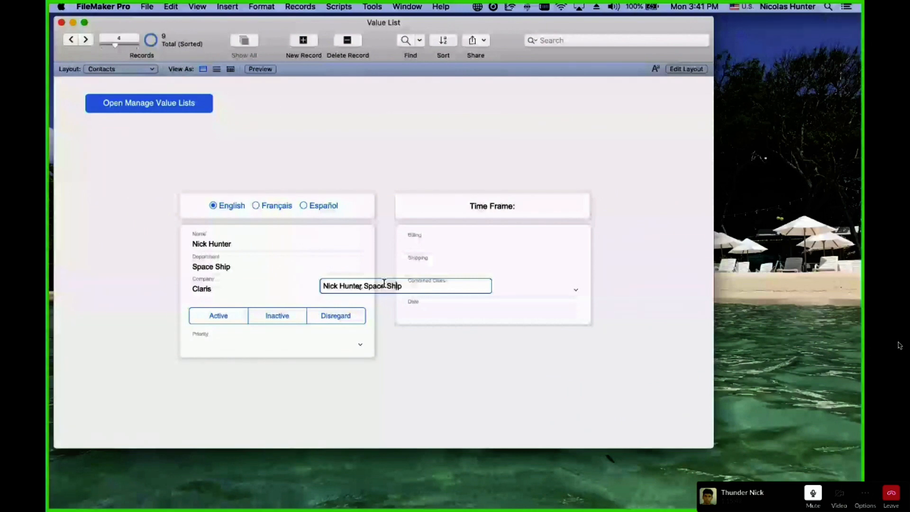
key("super+l")
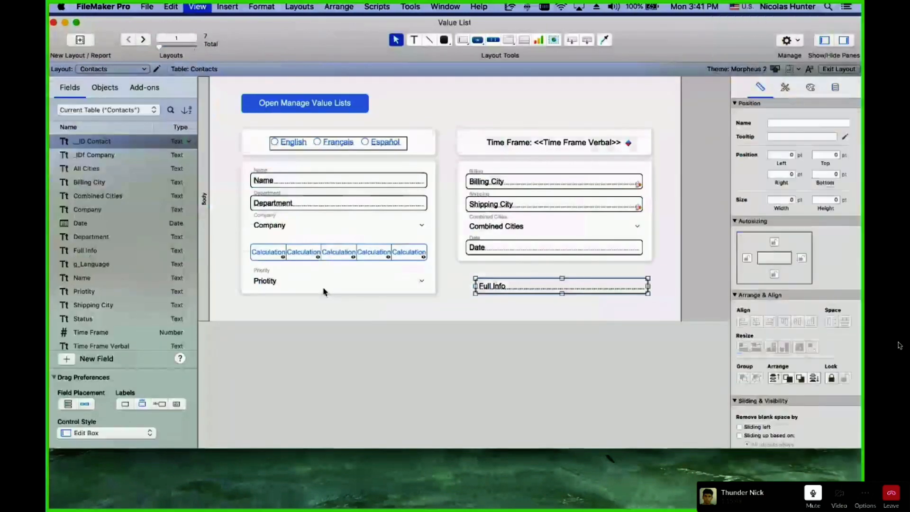
key("super+b")
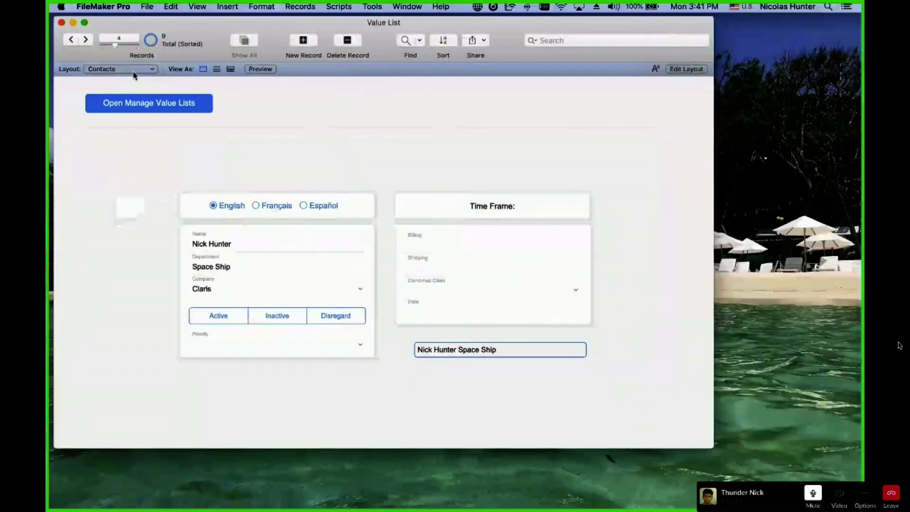
left_click(147, 6)
mouse_move(180, 98)
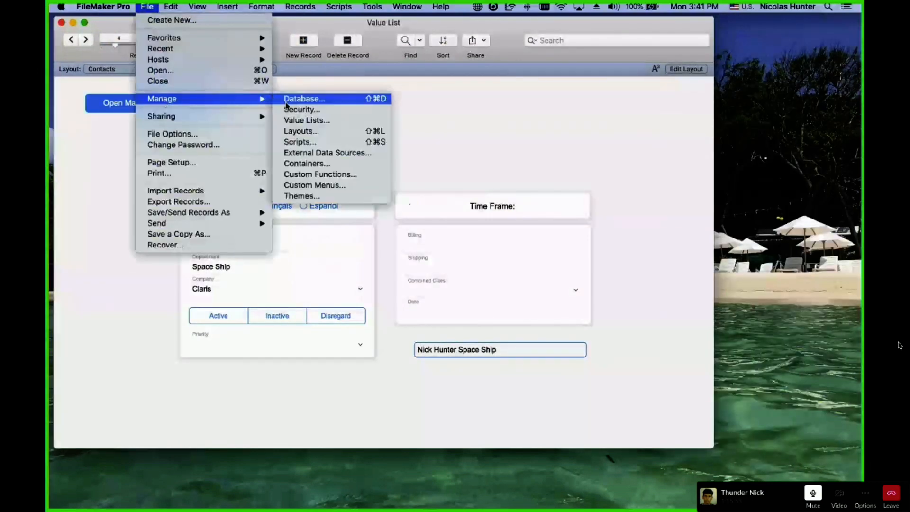
left_click(304, 121)
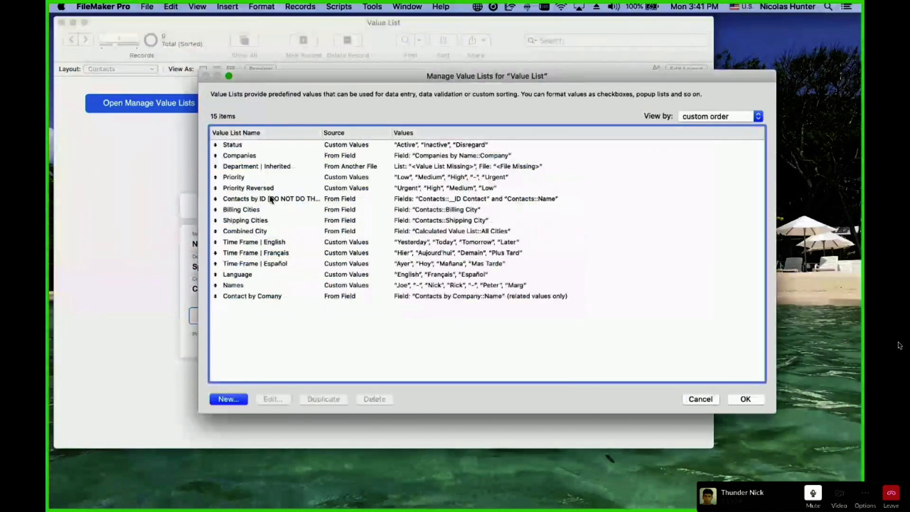
double_click(269, 297)
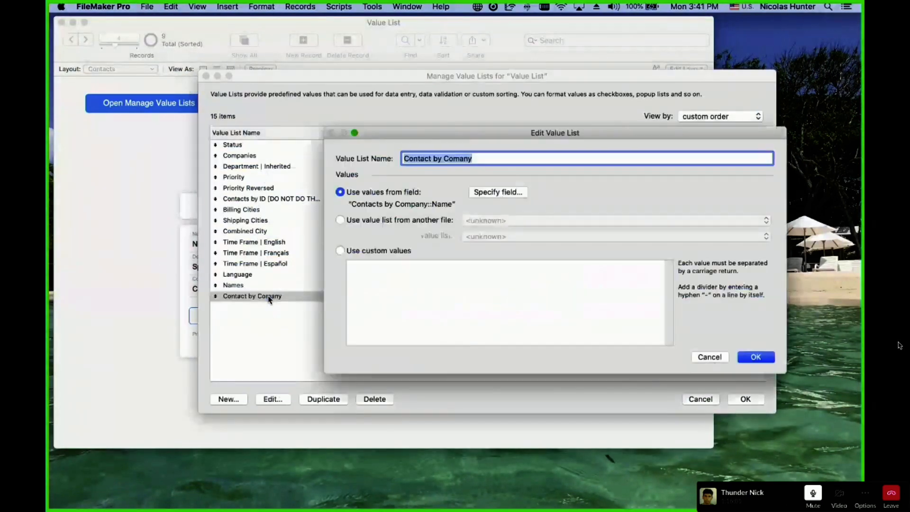
left_click(498, 191)
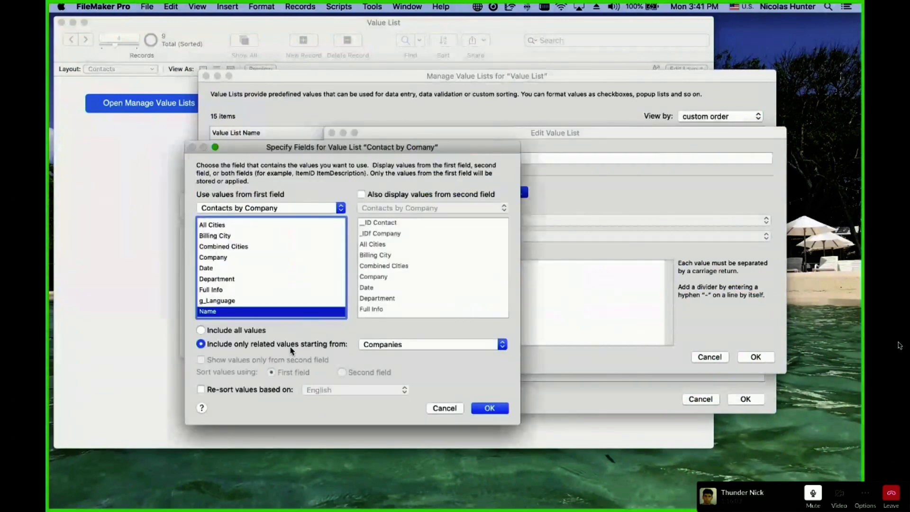
scroll(234, 300, "down", 3)
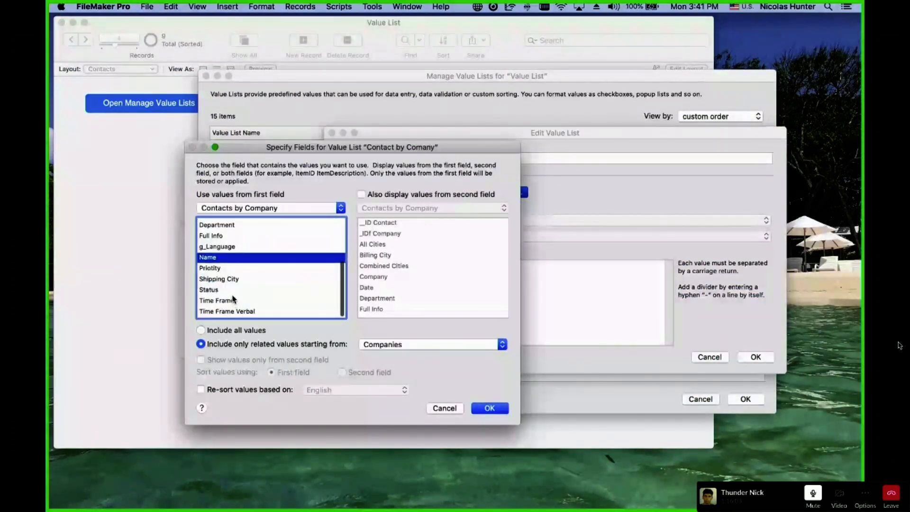
key("Escape")
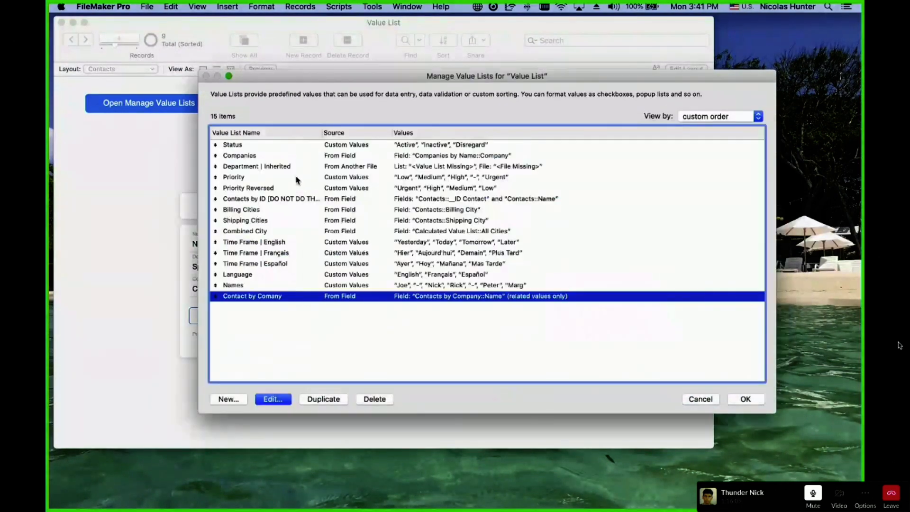
key("Return")
key("Escape")
Open the Companies layout in Layout mode and view the Contact Name field's data settings.
left_click(122, 69)
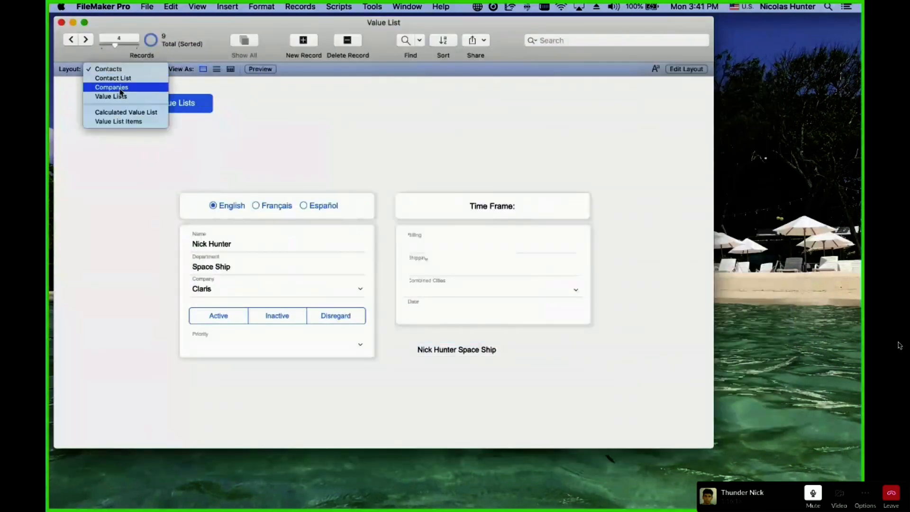
left_click(100, 86)
key("super+l")
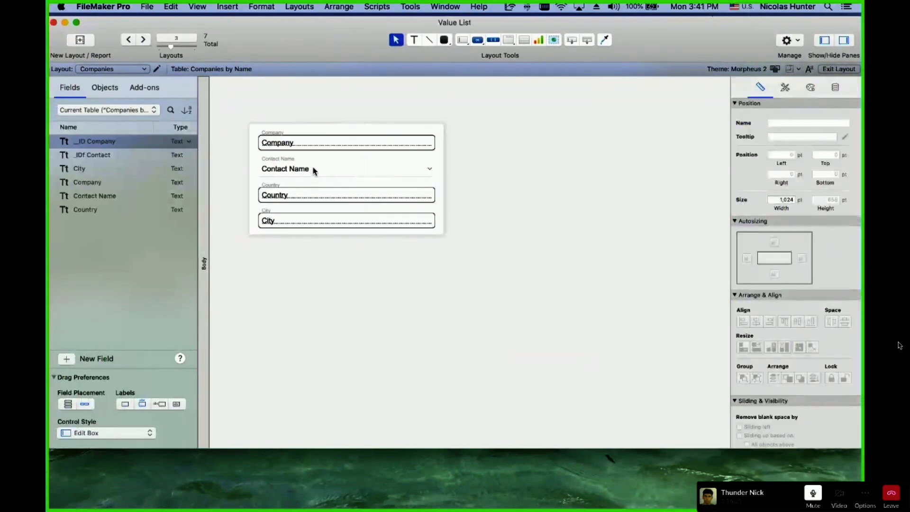
left_click(311, 169)
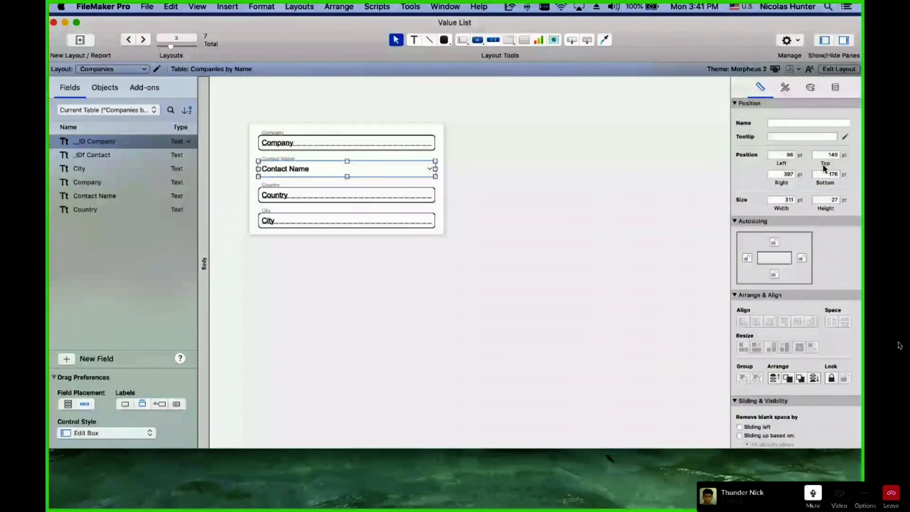
left_click(835, 88)
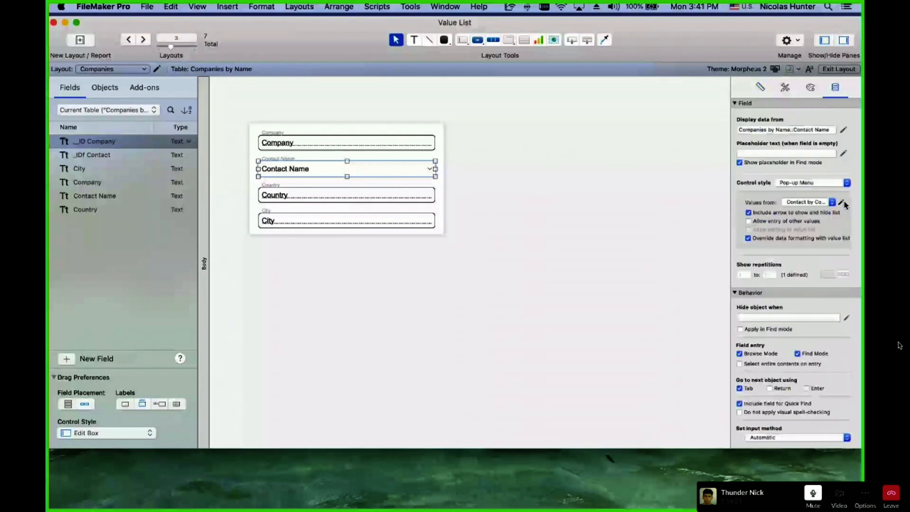
Change the Contact by Comany value list to draw its values from Full Info.
left_click(843, 203)
double_click(308, 299)
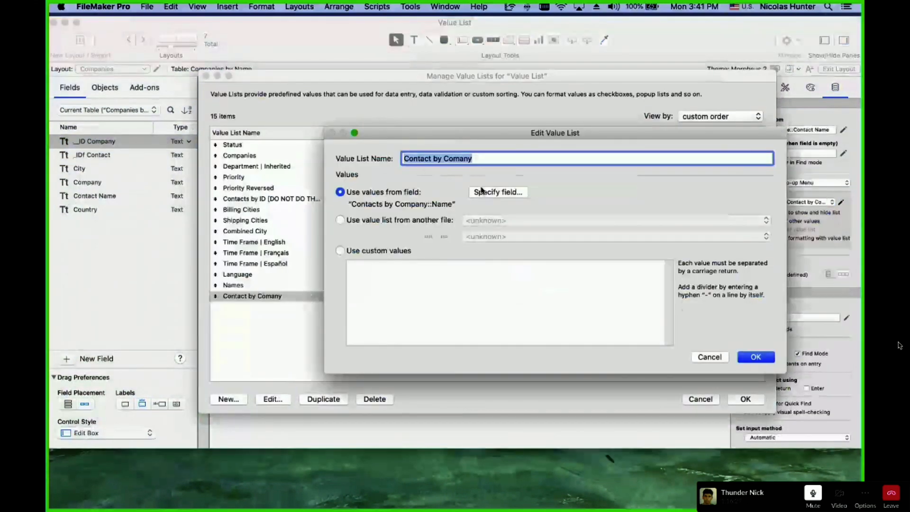
left_click(493, 192)
scroll(251, 285, "down", 2)
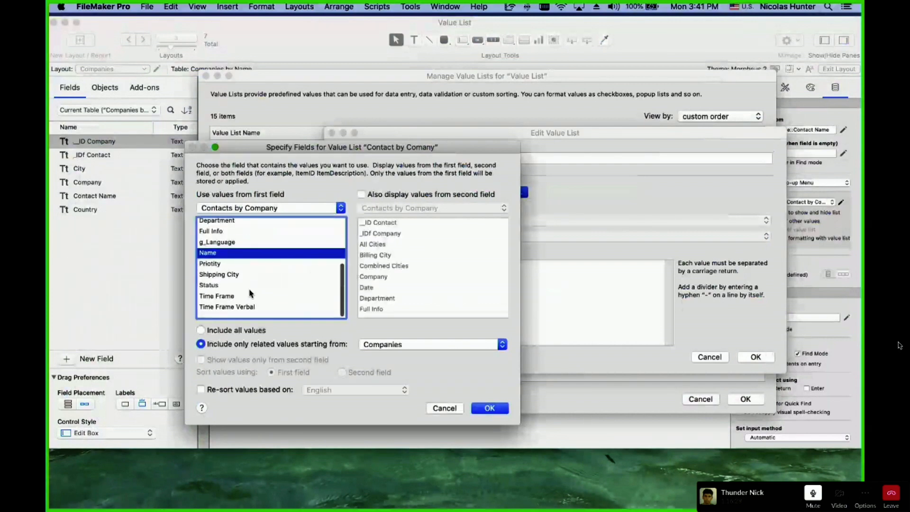
left_click(218, 231)
left_click(489, 408)
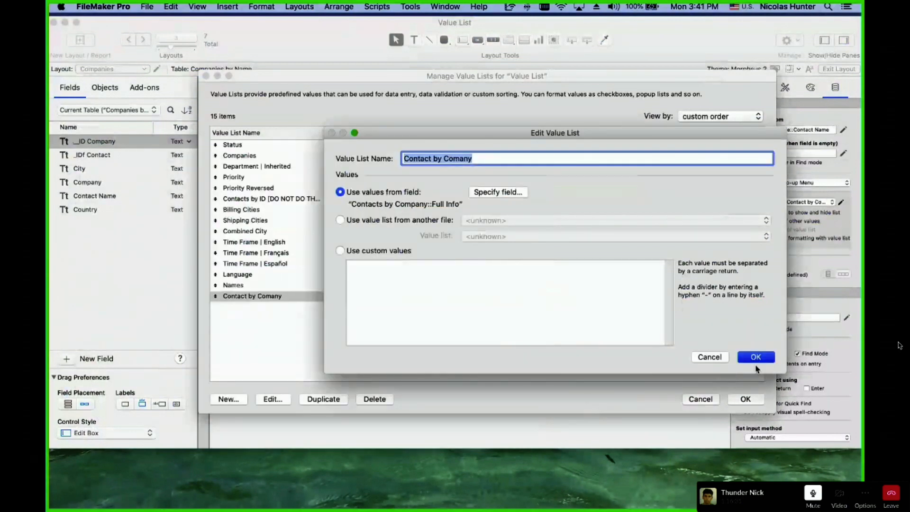
left_click(755, 358)
left_click(746, 398)
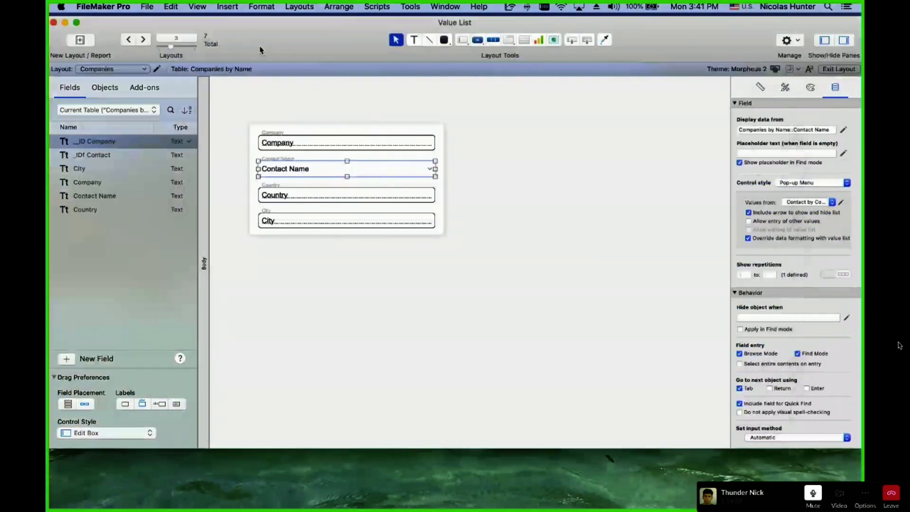
Change the Companies–Contacts by Name relationship to match Contact Name = Full Info, then browse again.
key("super+shift+d")
left_click(489, 41)
double_click(234, 227)
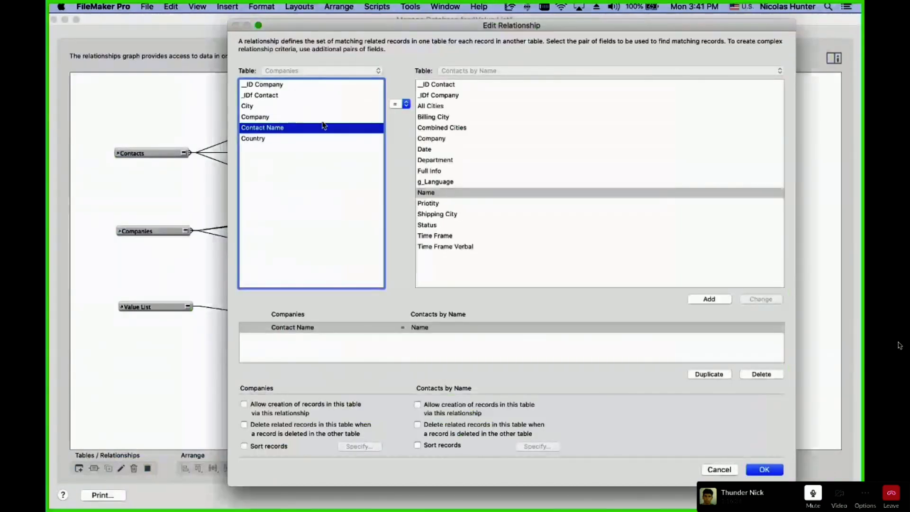
left_click(447, 171)
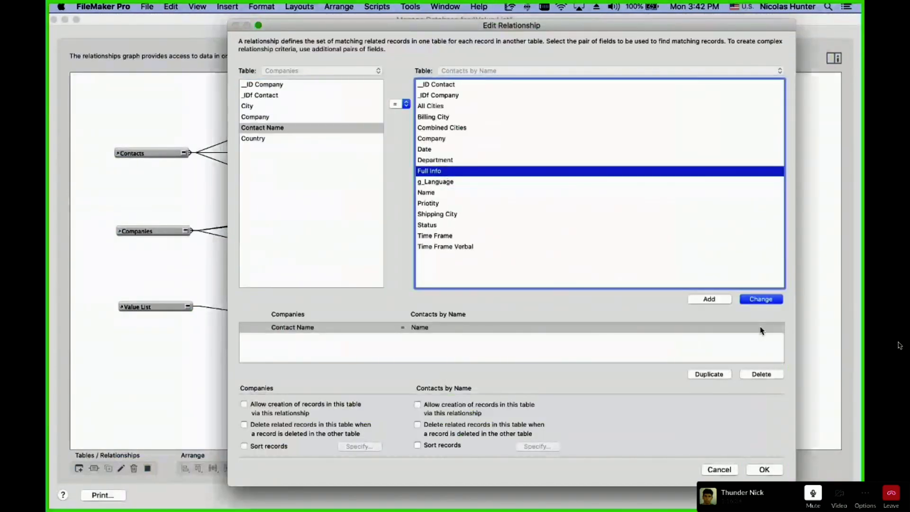
left_click(763, 301)
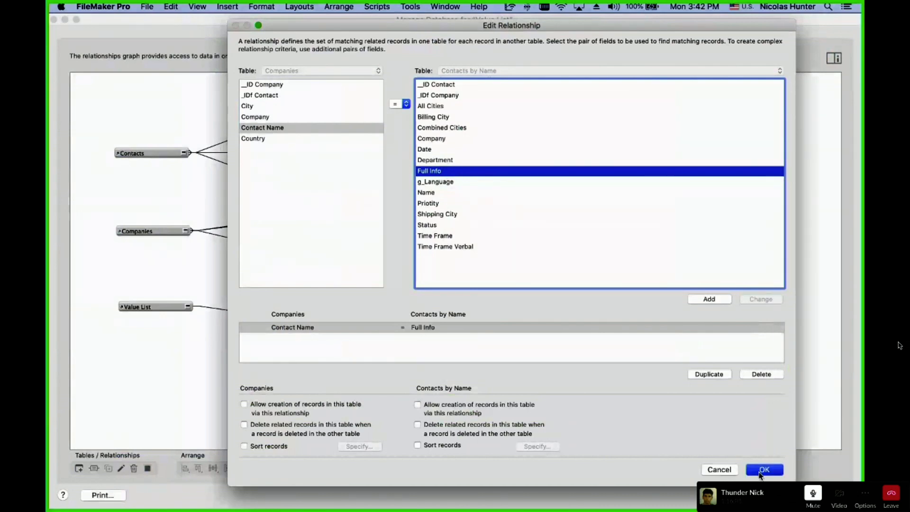
left_click(759, 470)
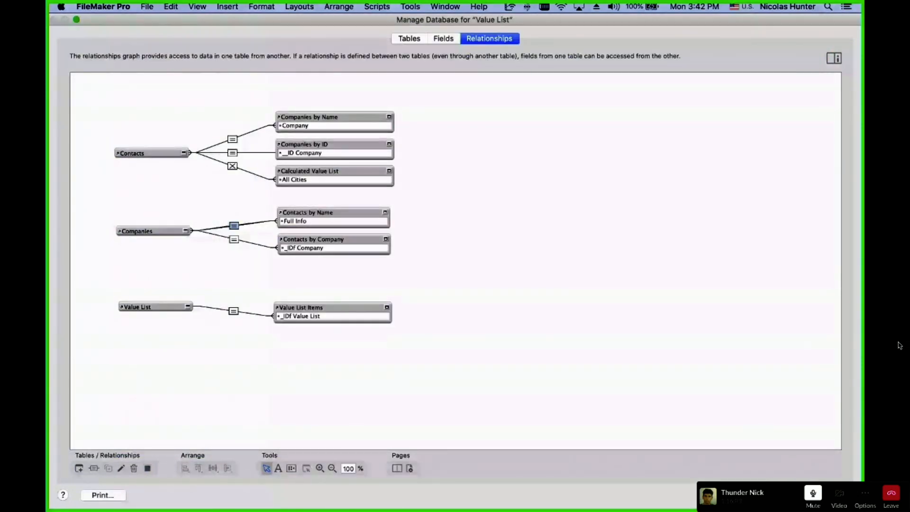
key("Return")
left_click(254, 315)
key("super+b")
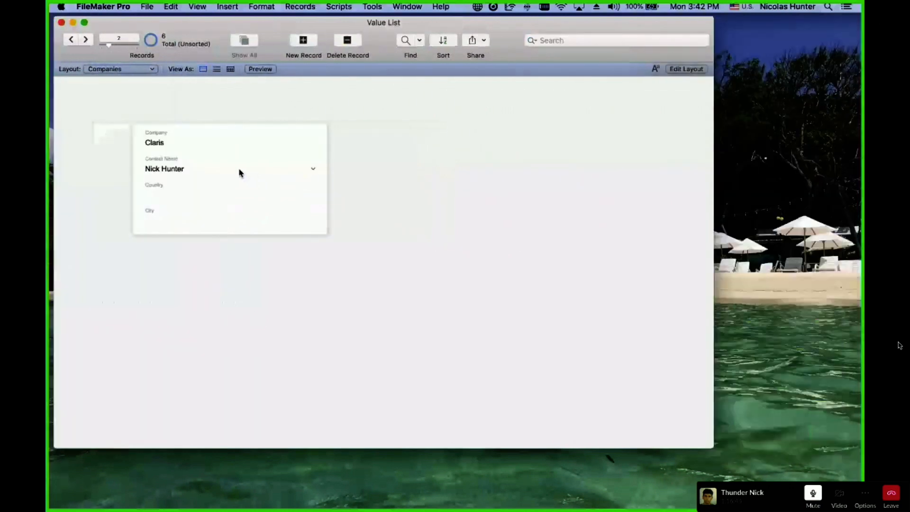
left_click(239, 170)
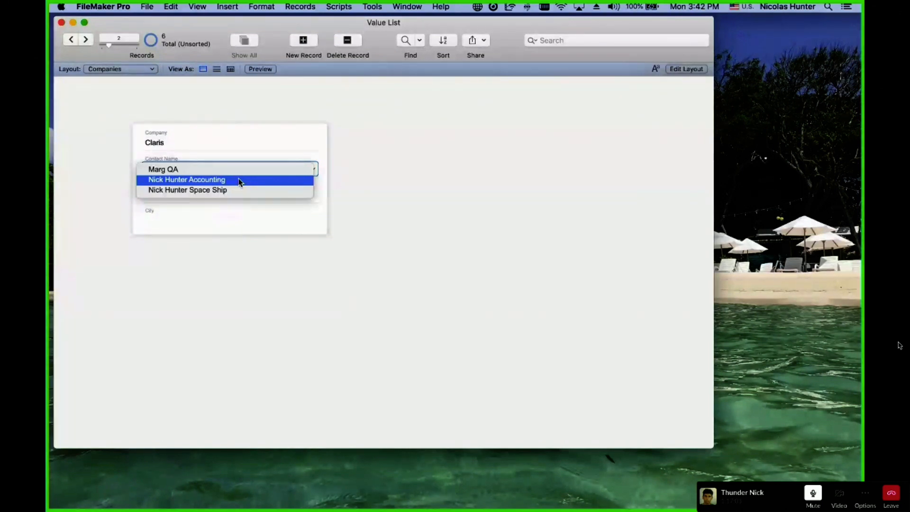
left_click(238, 181)
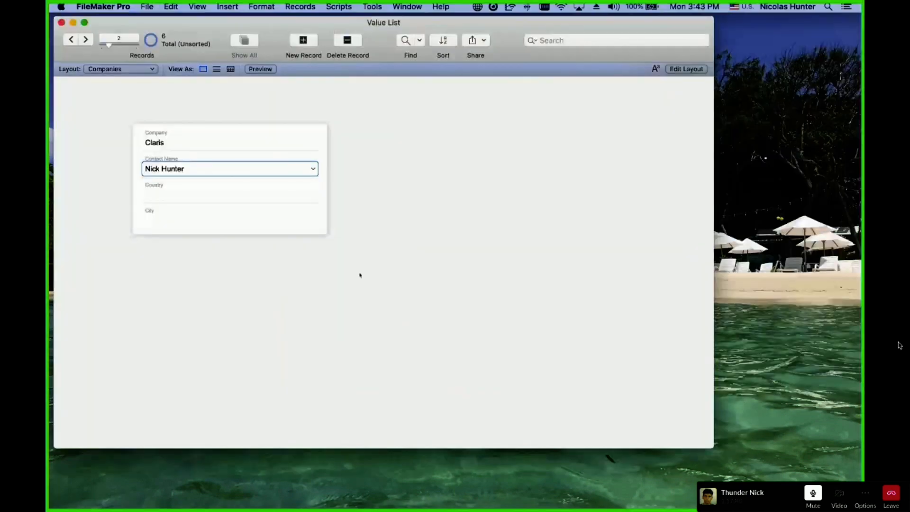
left_click(360, 274)
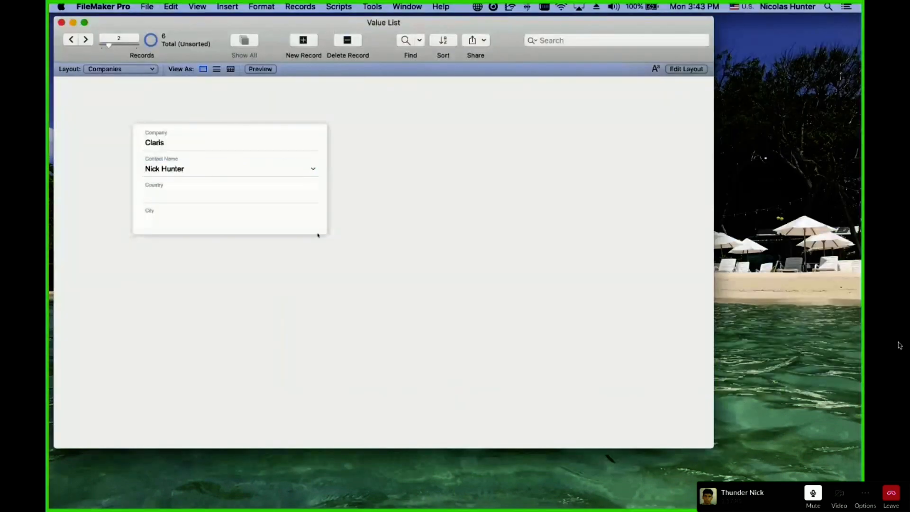
key("super+shift+d")
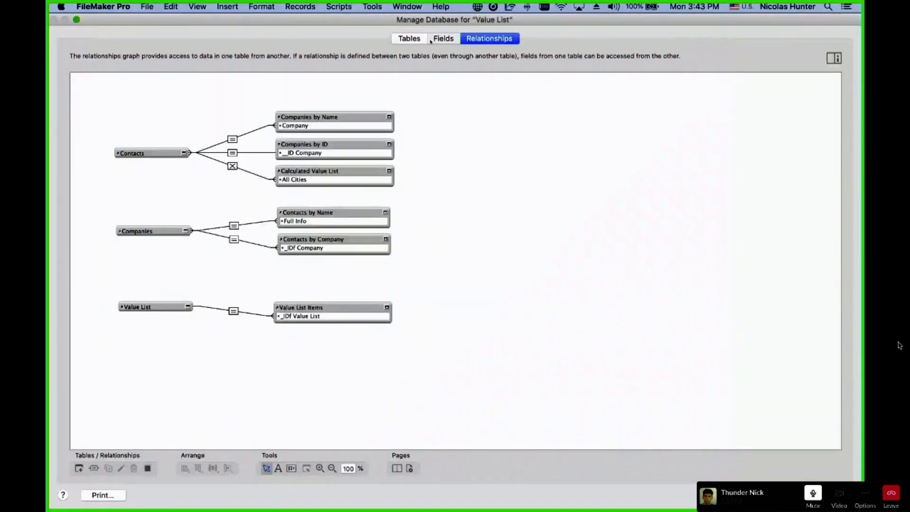
left_click(433, 39)
left_click(138, 55)
left_click(121, 64)
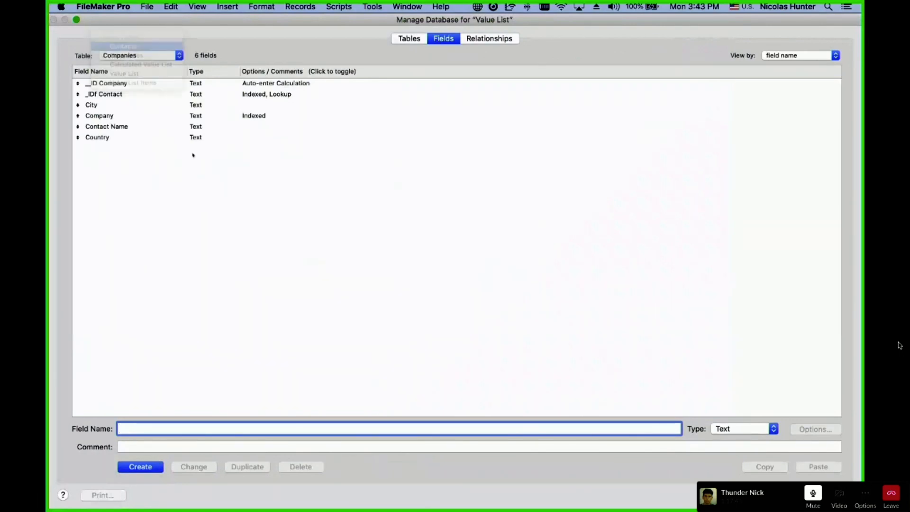
double_click(176, 169)
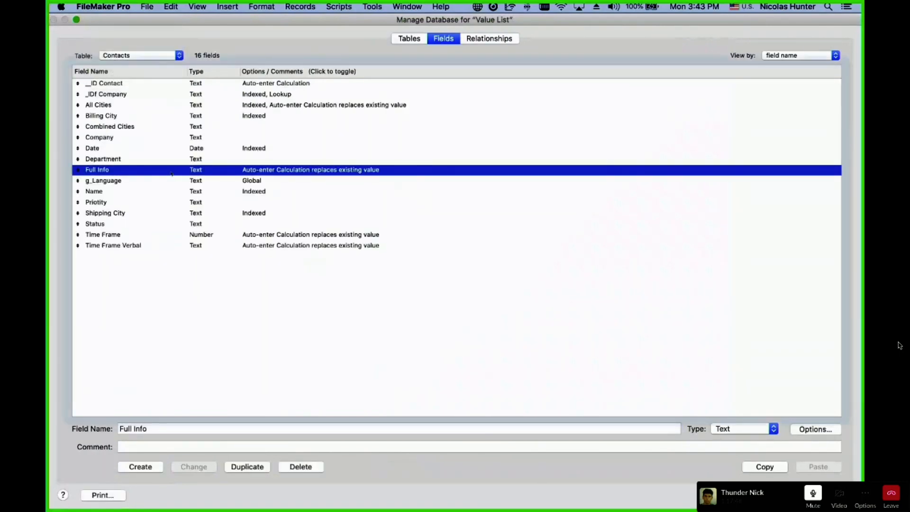
left_click(318, 395)
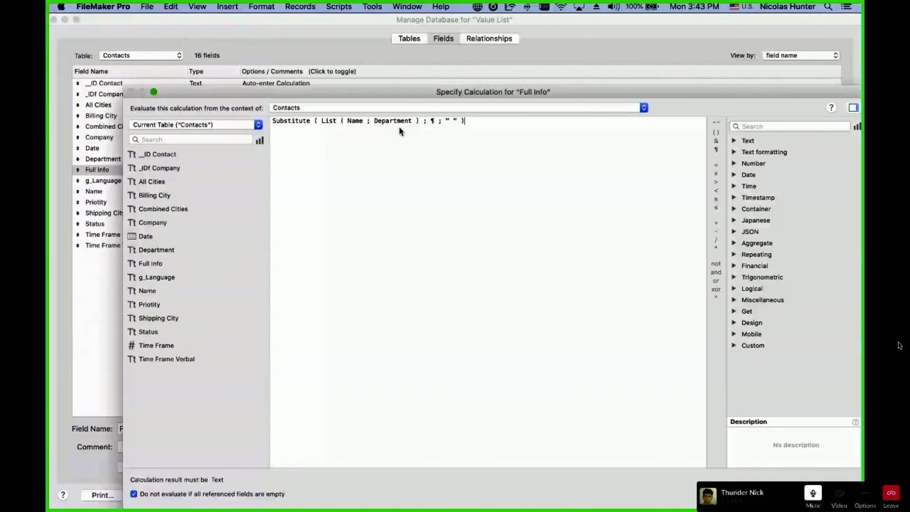
key("Return")
key("Return")
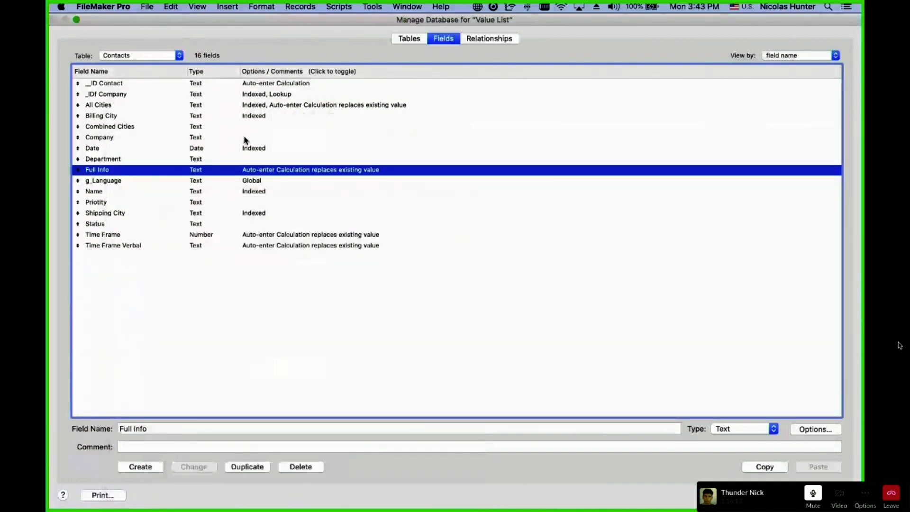
key("Return")
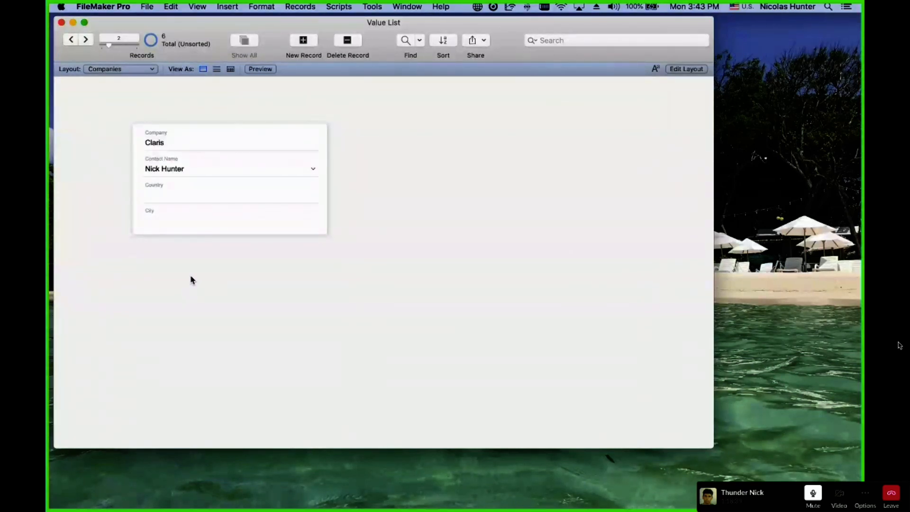
Review the Contacts by Name and Contacts by Company relationships and the Contacts Full Info field.
key("super+shift+d")
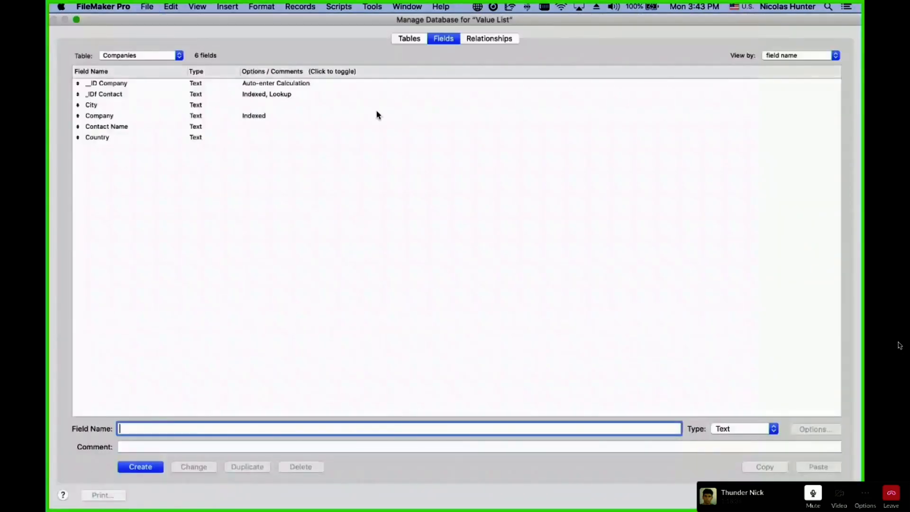
left_click(493, 39)
left_click_drag(240, 204, 394, 259)
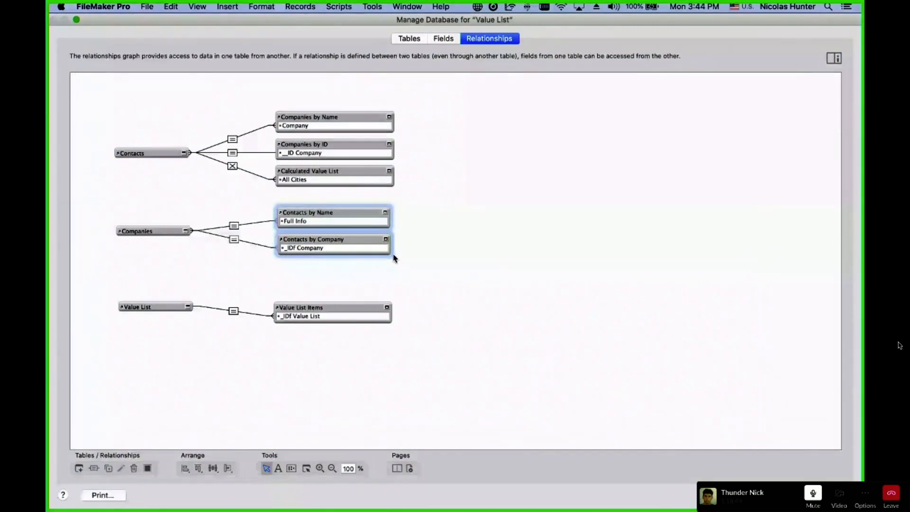
left_click(439, 41)
left_click(134, 54)
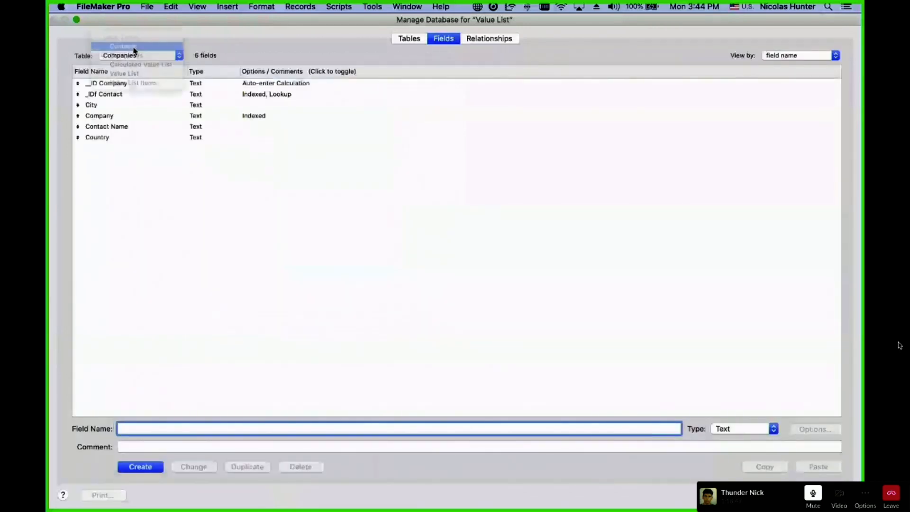
left_click(135, 46)
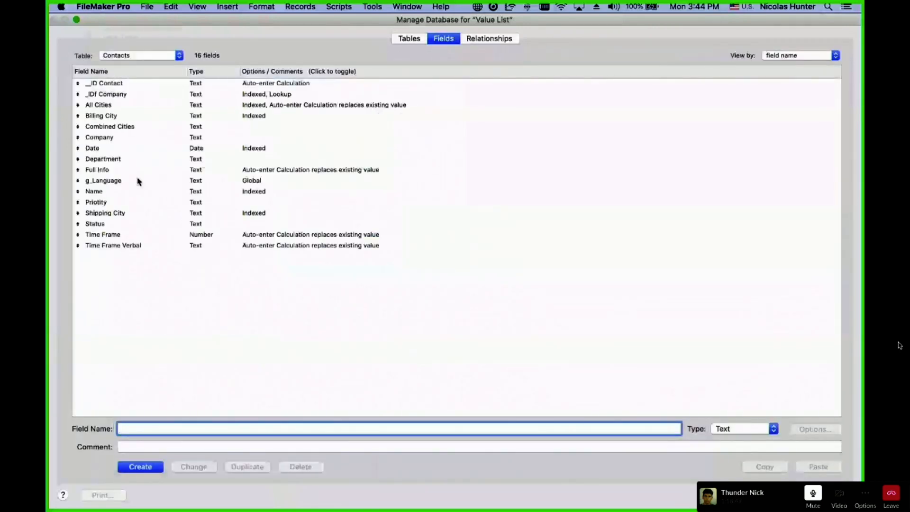
left_click(112, 171)
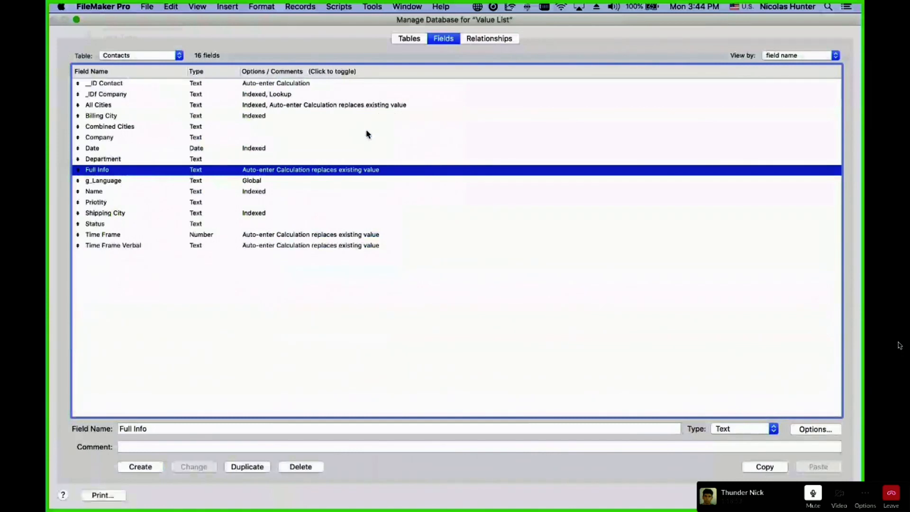
key("Escape")
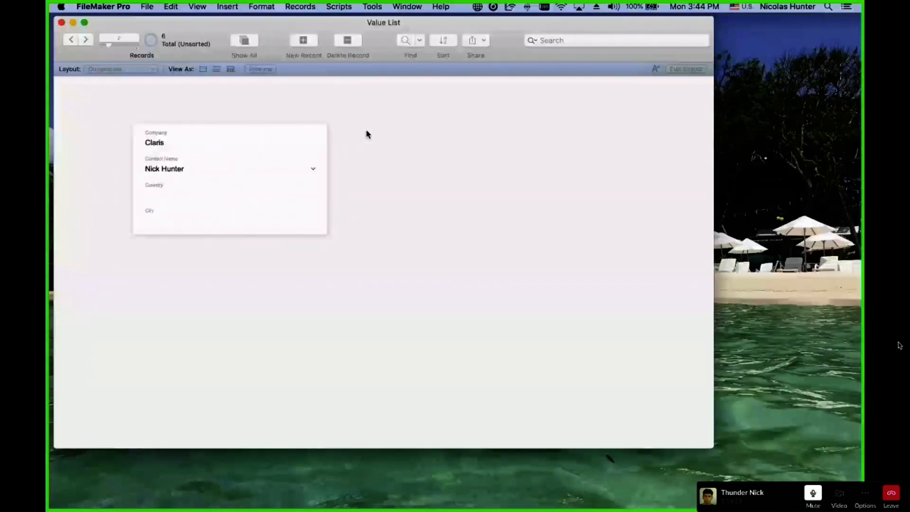
Choose the contact's Accounting entry as Claris's Contact Name and recheck the choices.
left_click(217, 170)
left_click(240, 165)
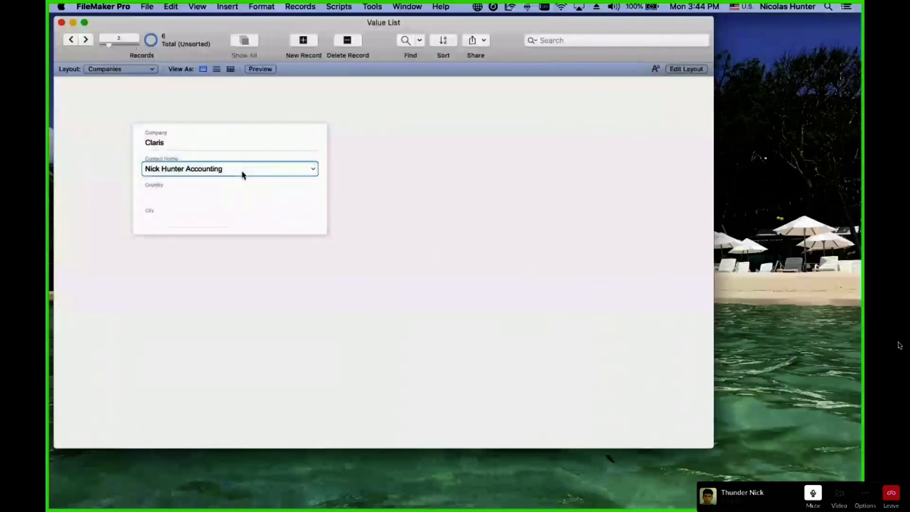
left_click(240, 167)
left_click(240, 157)
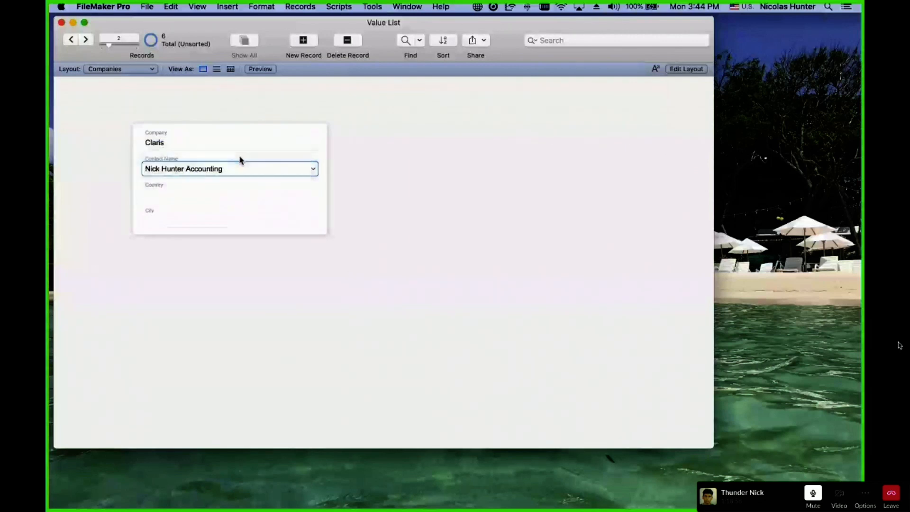
left_click(472, 173)
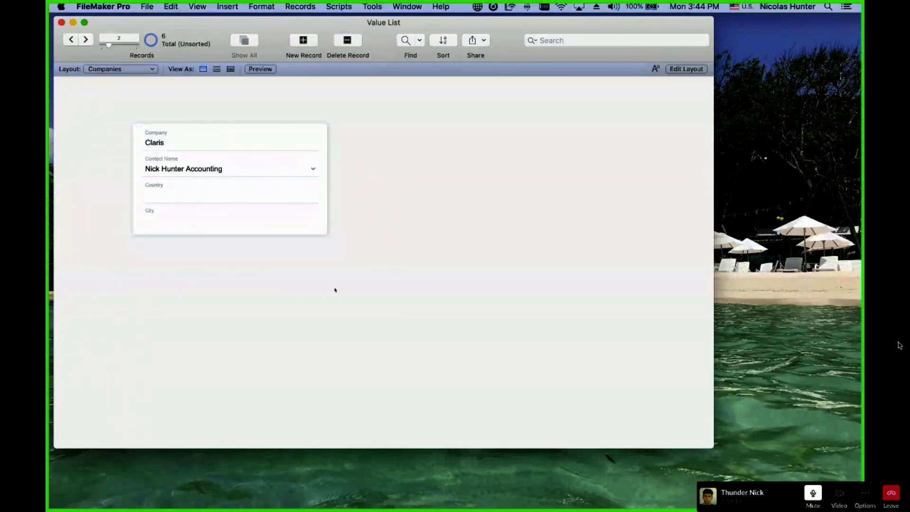
left_click(280, 172)
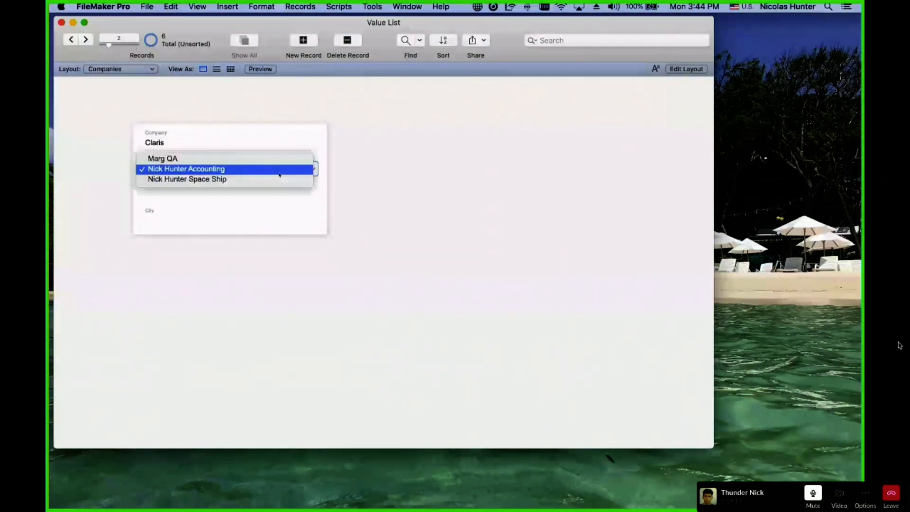
left_click(378, 263)
left_click(358, 173)
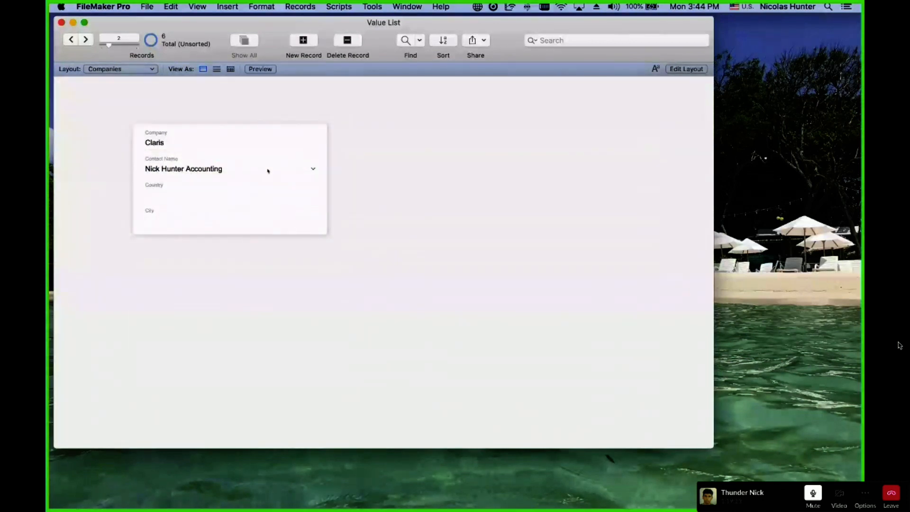
left_click(128, 69)
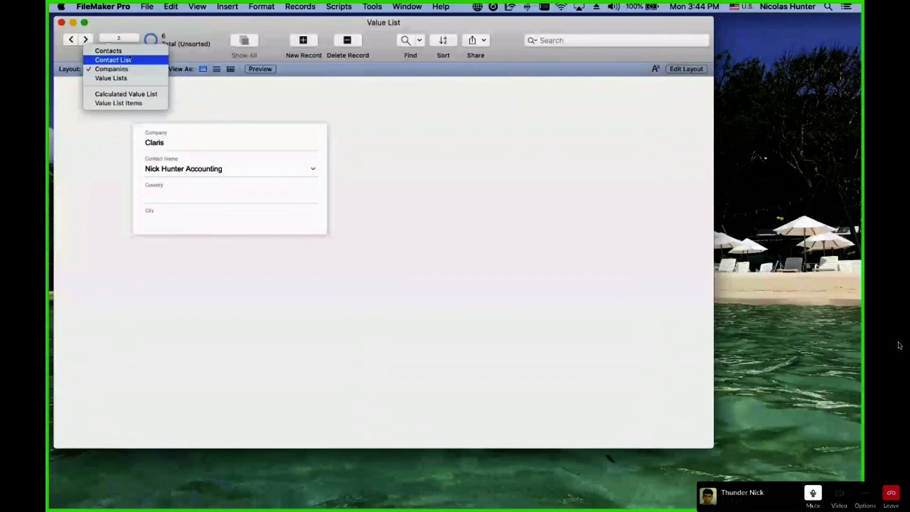
Switch to the Contacts layout and keep Claris as the contact's company.
left_click(129, 53)
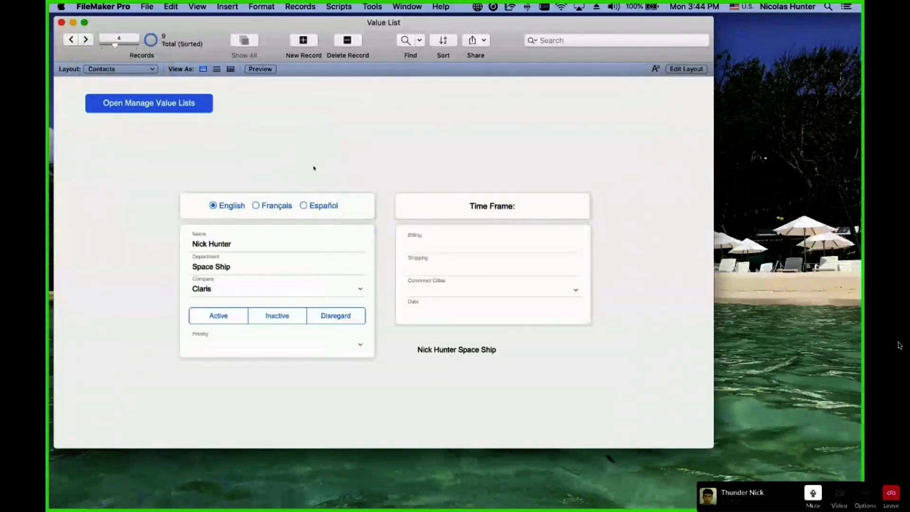
left_click(235, 290)
left_click(234, 292)
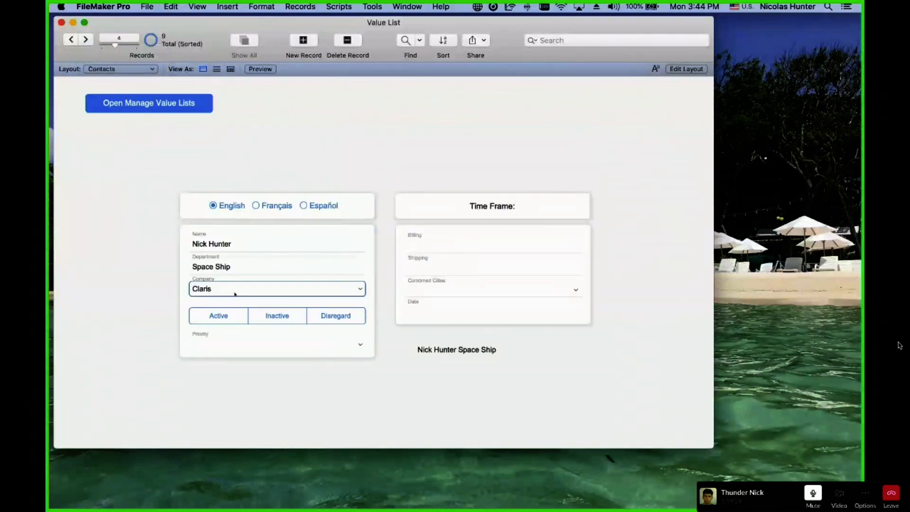
left_click(105, 282)
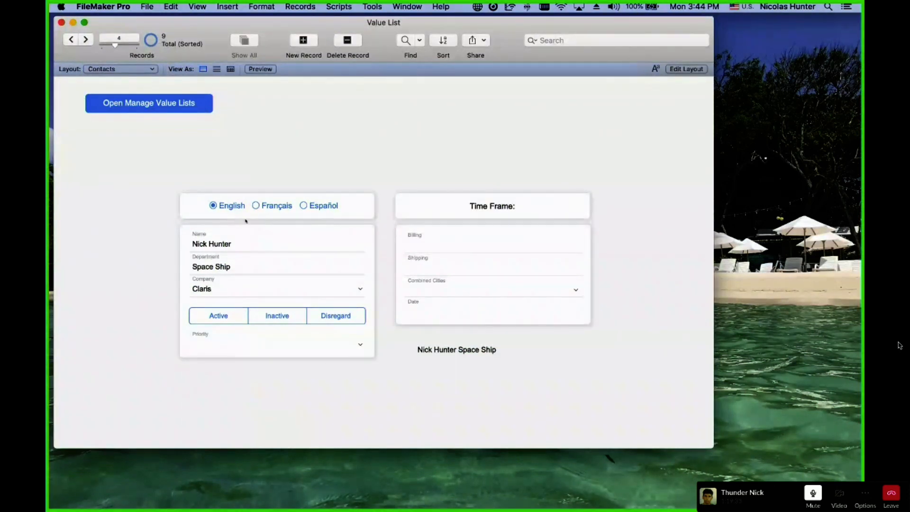
Find all contacts at Claris and move to the third found contact.
key("super+f")
left_click(234, 290)
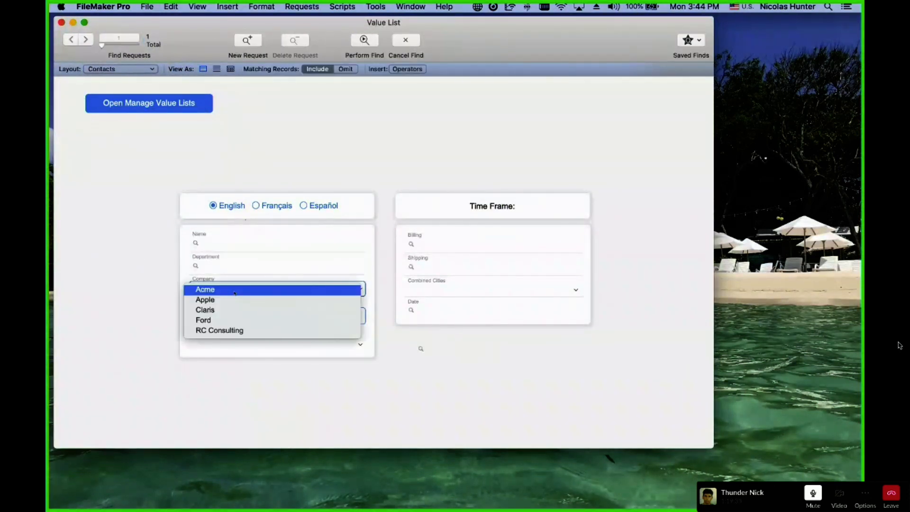
left_click(235, 310)
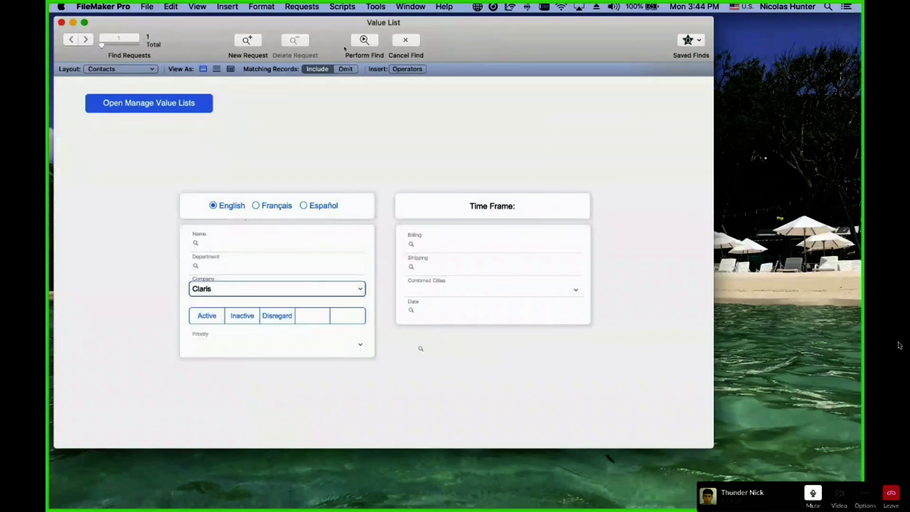
left_click(364, 41)
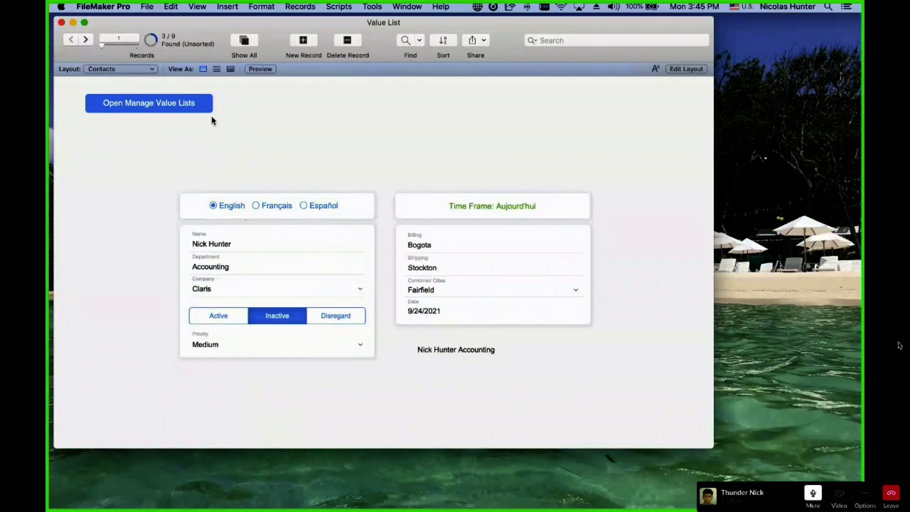
left_click(86, 39)
left_click(86, 39)
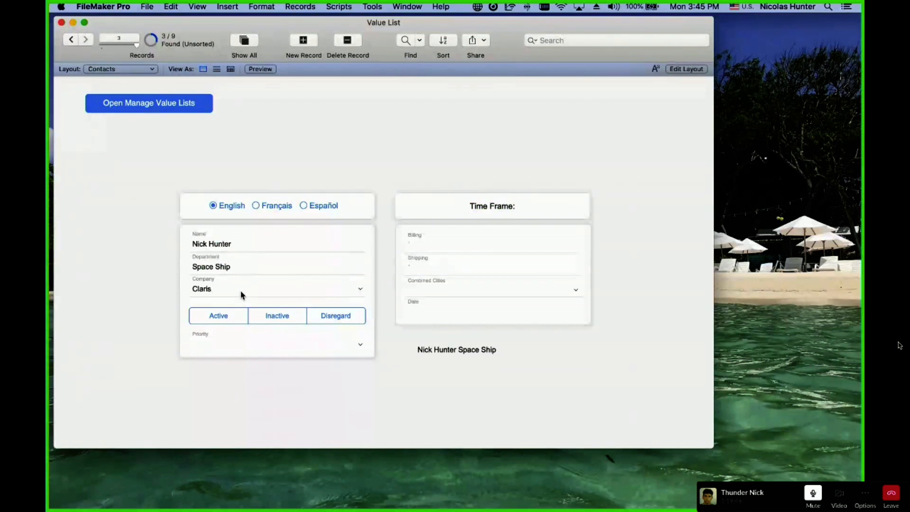
Set the Space Ship contact's status to Active and its priority to Low.
left_click(234, 316)
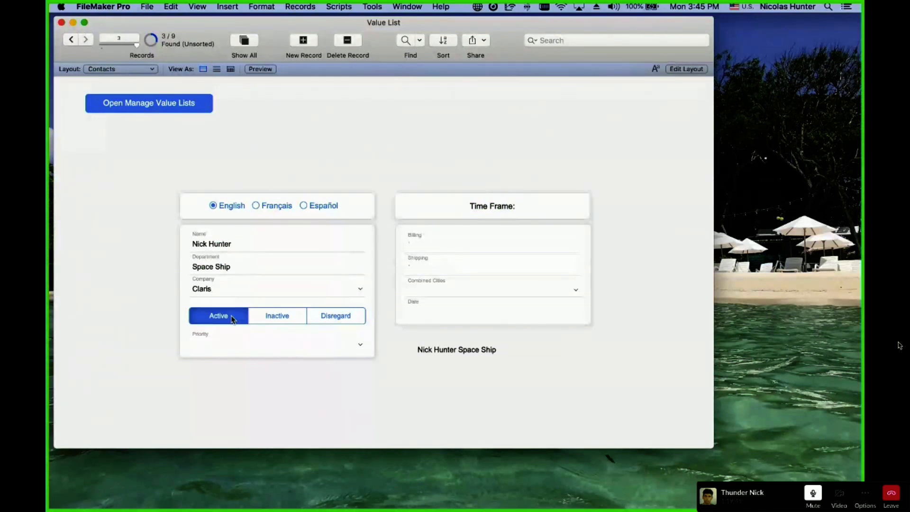
left_click(226, 342)
left_click(226, 345)
Return to the first found contact, step forward to record 3, and enter Layout mode.
double_click(73, 41)
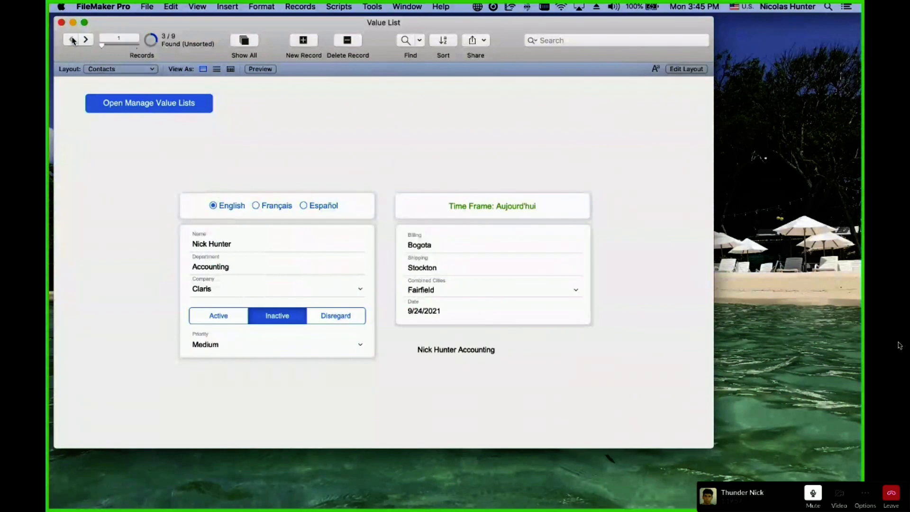
left_click(85, 40)
left_click(85, 41)
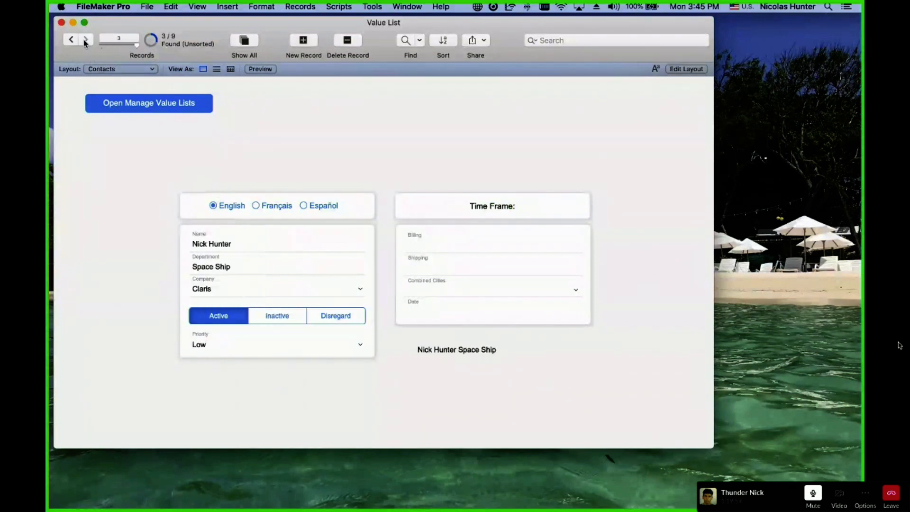
key("super+l")
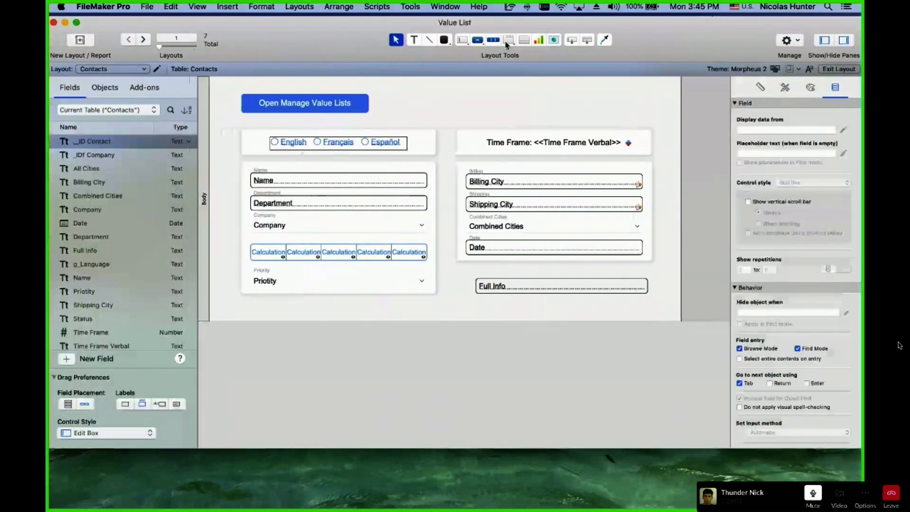
Place an _IDf Company field above the Time Frame panel on the Contacts layout.
left_click_drag(572, 41, 476, 106)
key("Escape")
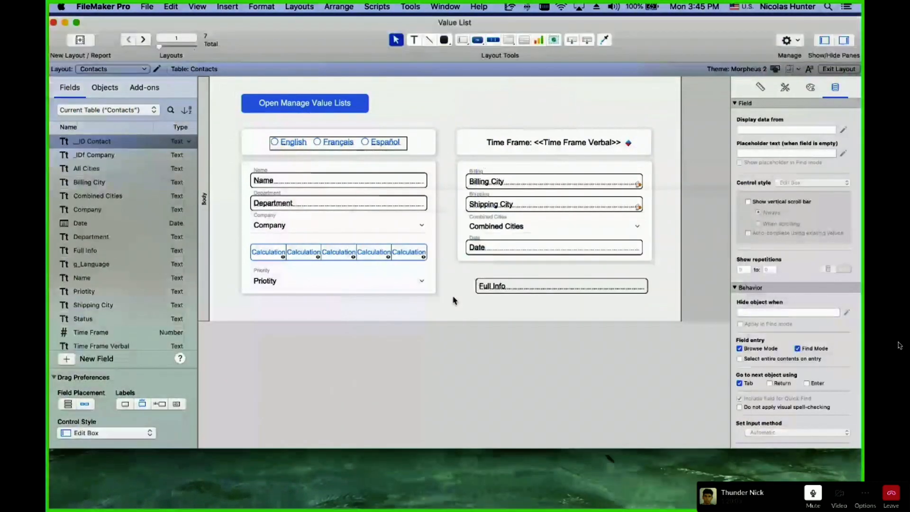
left_click_drag(572, 40, 643, 110)
double_click(400, 255)
In Browse mode, select the full company ID number, then open Manage Database (Cmd+Shift+D).
key("super+b")
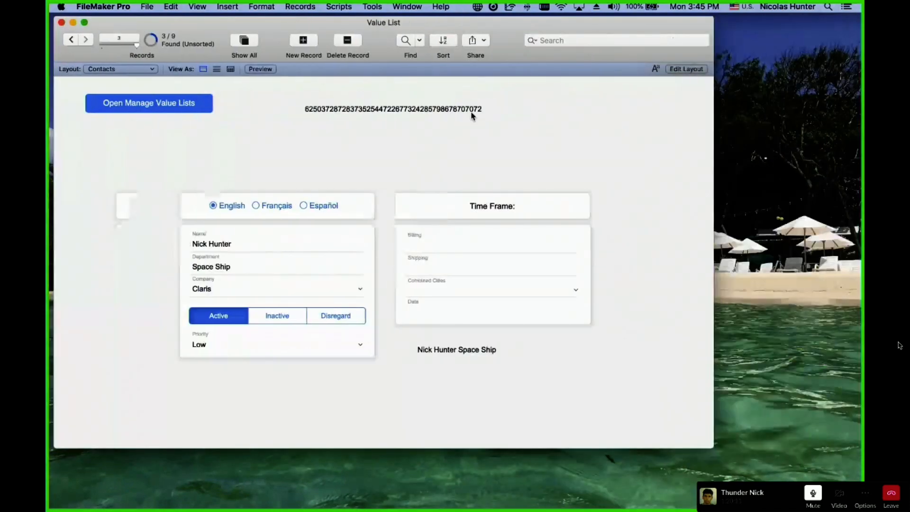
left_click(462, 111)
left_click(395, 165)
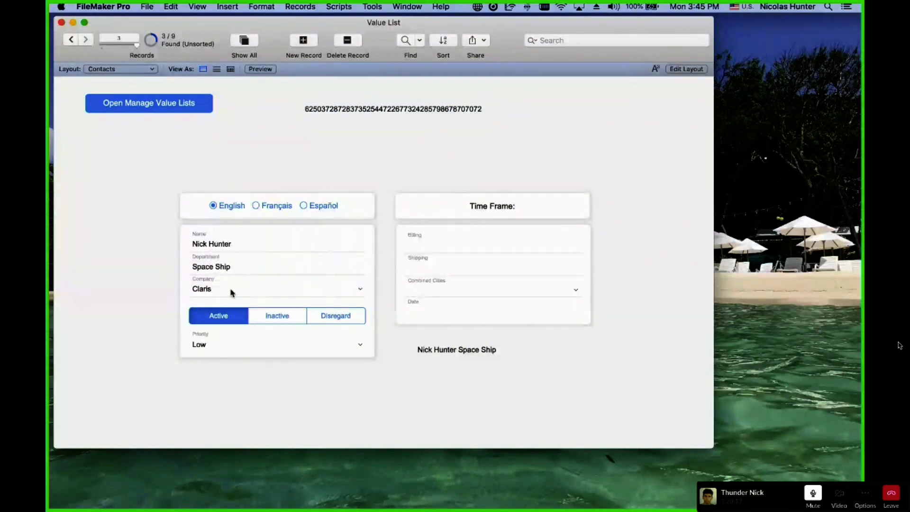
left_click(350, 112)
left_click_drag(387, 118, 303, 108)
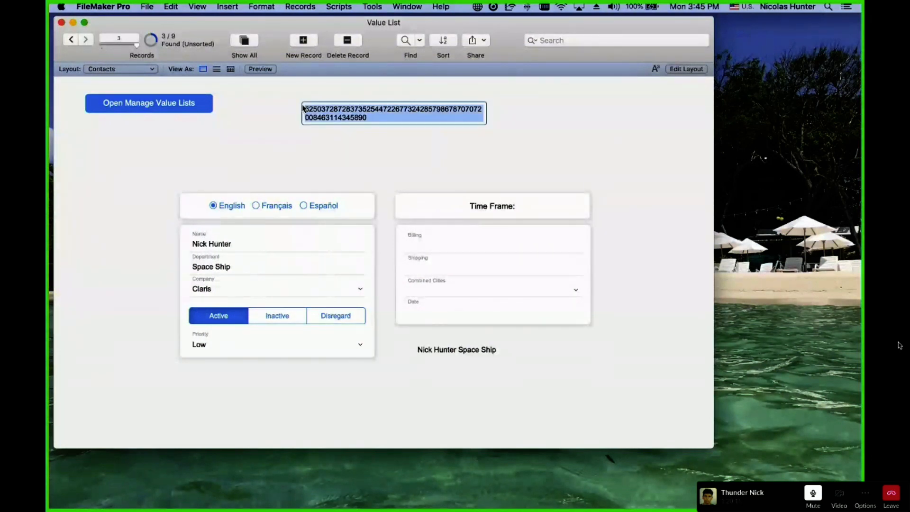
left_click(273, 157)
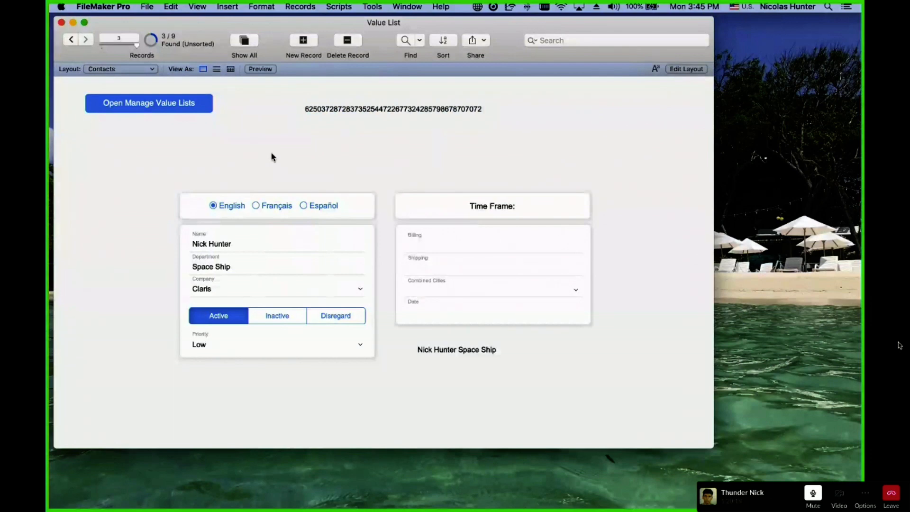
key("super+shift+d")
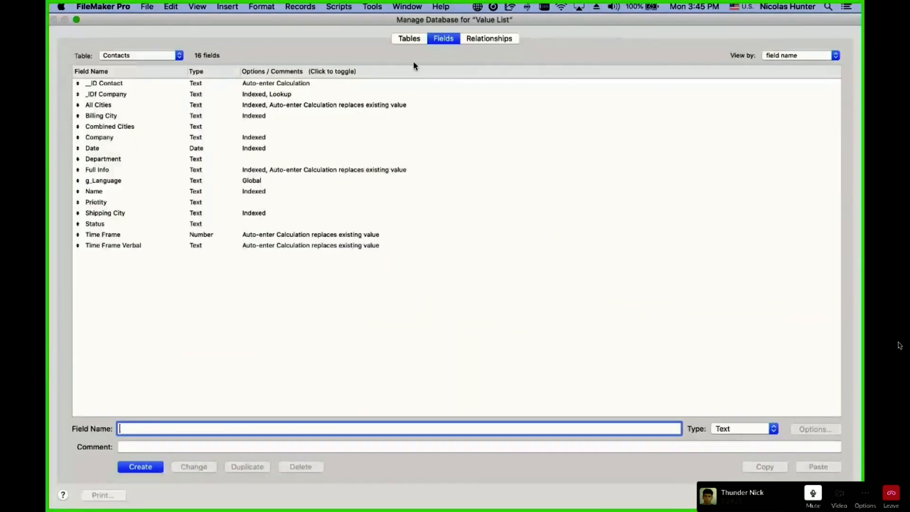
Inspect the Contacts to Companies by Name and by ID relationships in the graph.
left_click(486, 38)
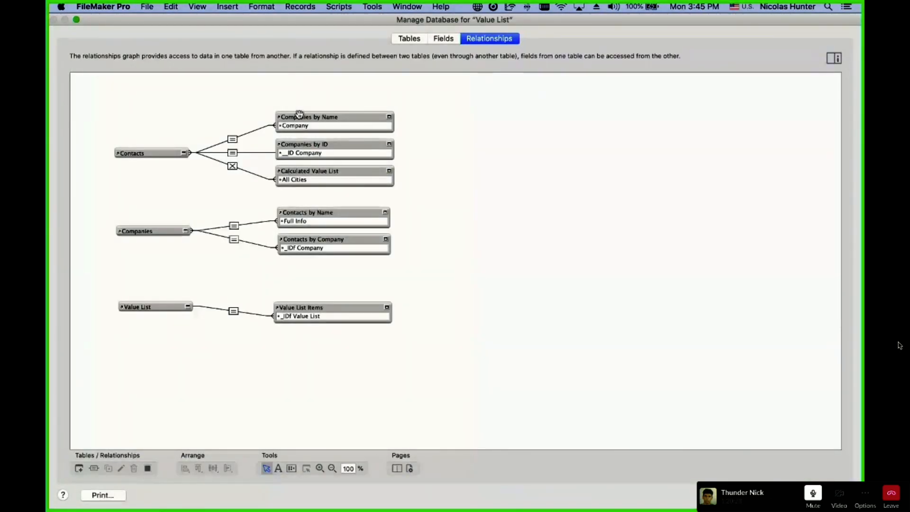
left_click(299, 115)
left_click(234, 141)
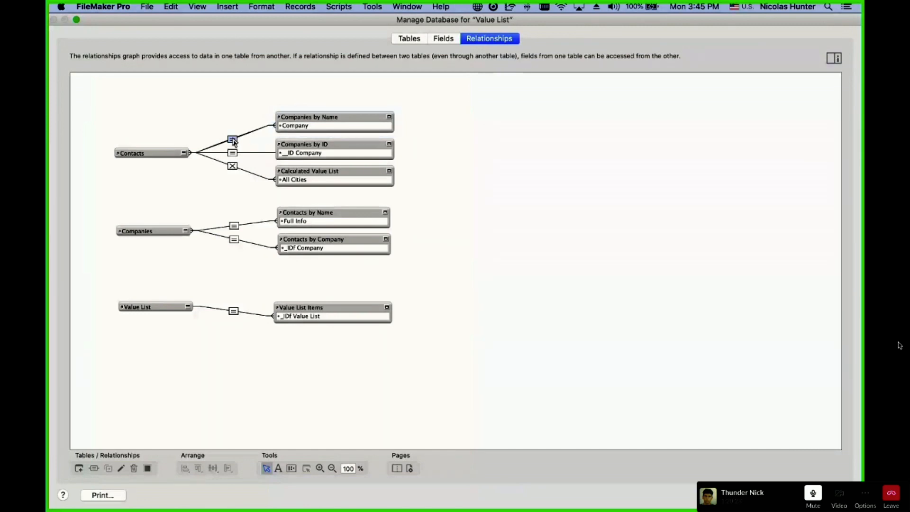
left_click(320, 114)
left_click(233, 140)
left_click(309, 116)
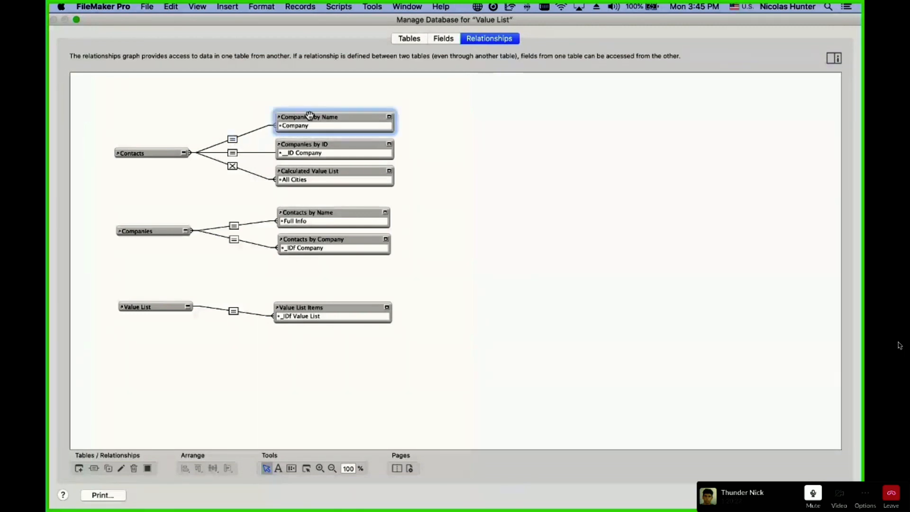
left_click(232, 139)
left_click(232, 152)
left_click(333, 144)
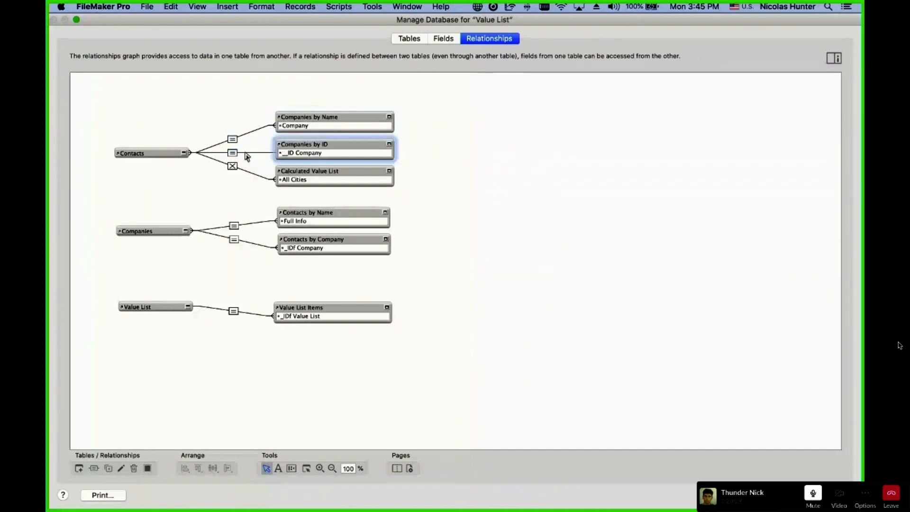
left_click(233, 152)
left_click(234, 140)
left_click(302, 117)
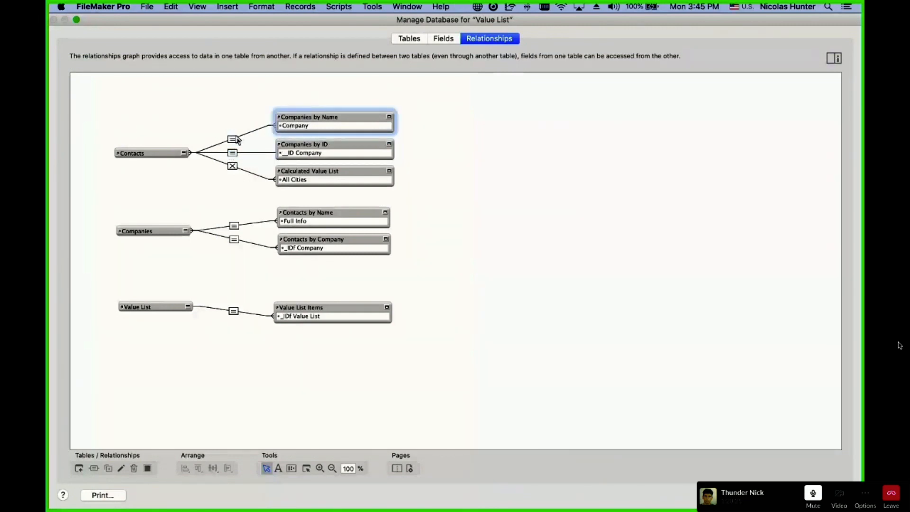
View the _IDf Company looked-up value settings, then close Manage Database discarding changes.
left_click(443, 38)
double_click(155, 95)
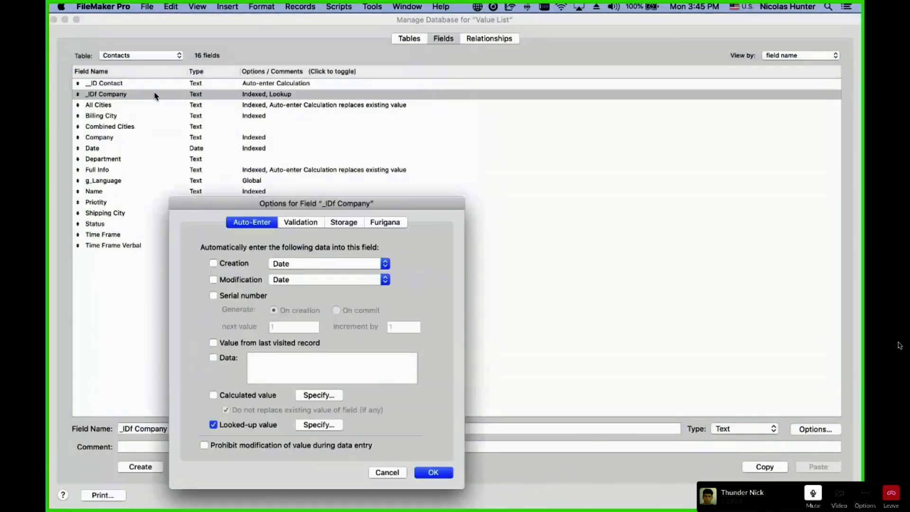
left_click(327, 425)
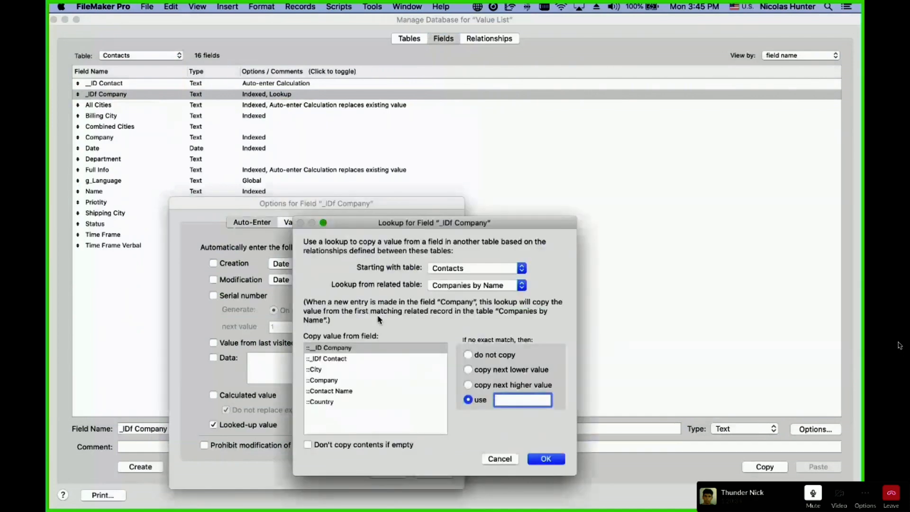
key("Escape")
key("Escape")
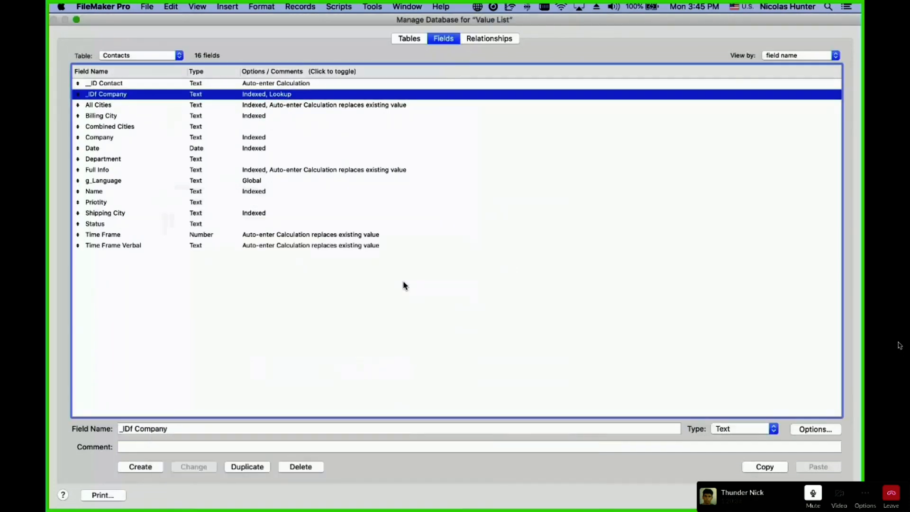
key("Escape")
left_click(293, 124)
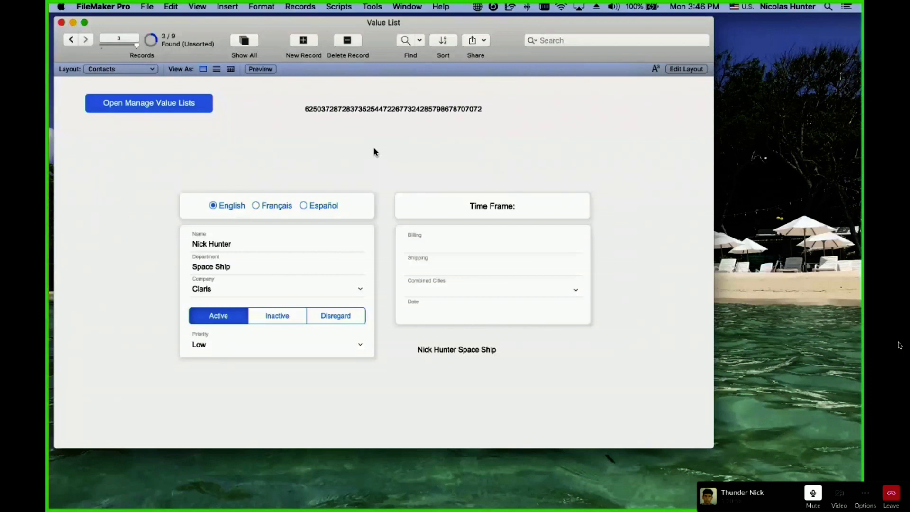
Select part of the contact's company ID number to examine it, then leave the field.
left_click(399, 118)
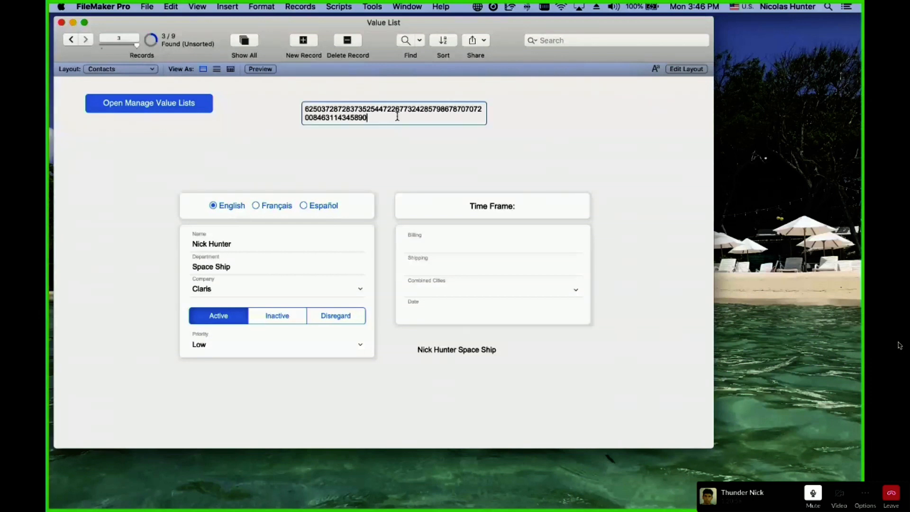
mouse_move(386, 118)
left_mouse_down()
mouse_move(304, 110)
mouse_move(396, 118)
left_mouse_up()
left_click(306, 108)
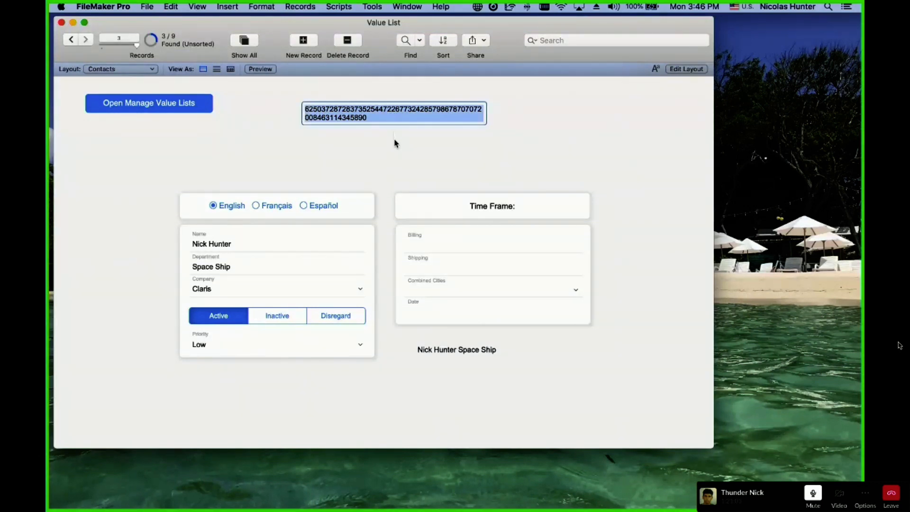
left_click(394, 138)
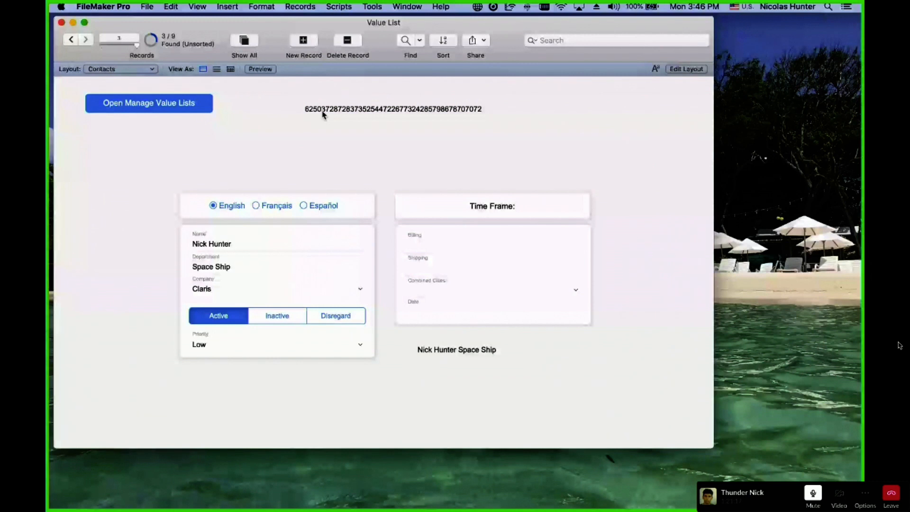
Open a new window of the file and show the Companies layout in it.
key("super+shift+n")
left_click(137, 83)
left_click(125, 101)
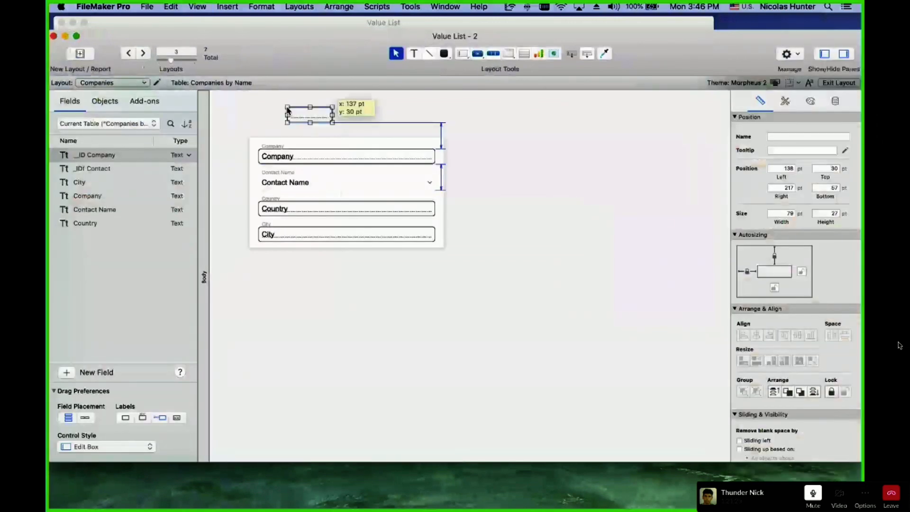
Add the __ID Company field above the company card and switch to Browse mode.
left_click_drag(287, 110, 288, 110)
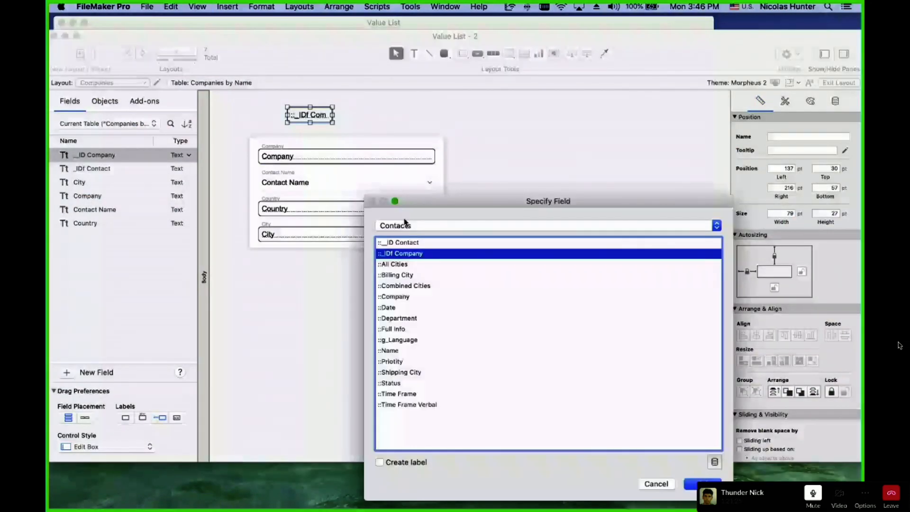
key("Escape")
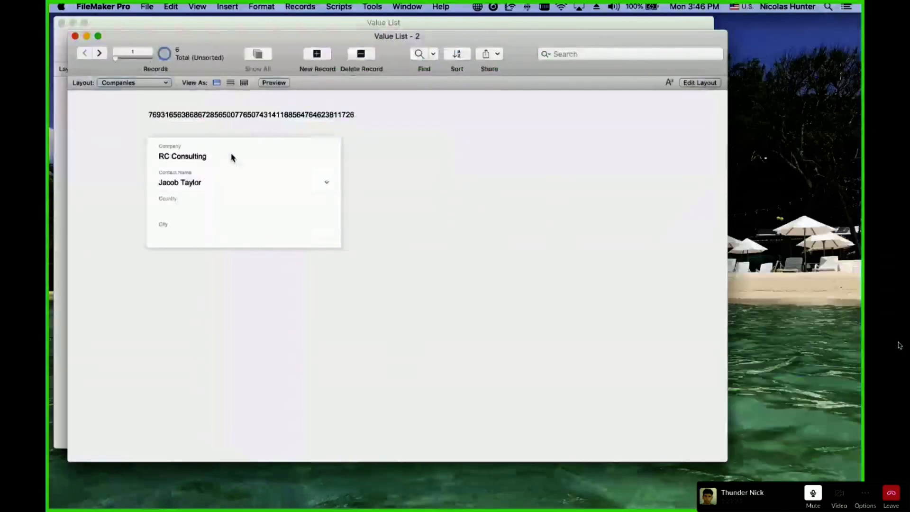
left_click(99, 53)
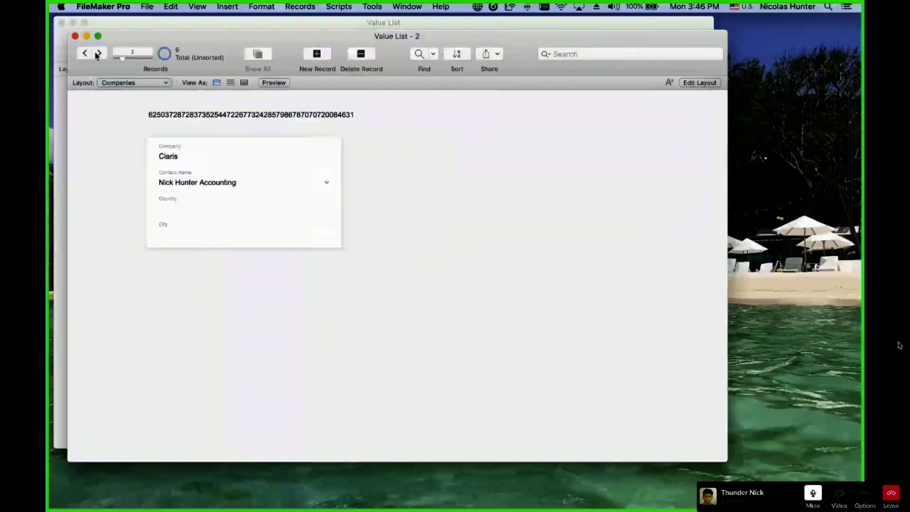
Arrange both windows side by side to compare Claris's ID with the contact's company ID.
left_click(161, 117)
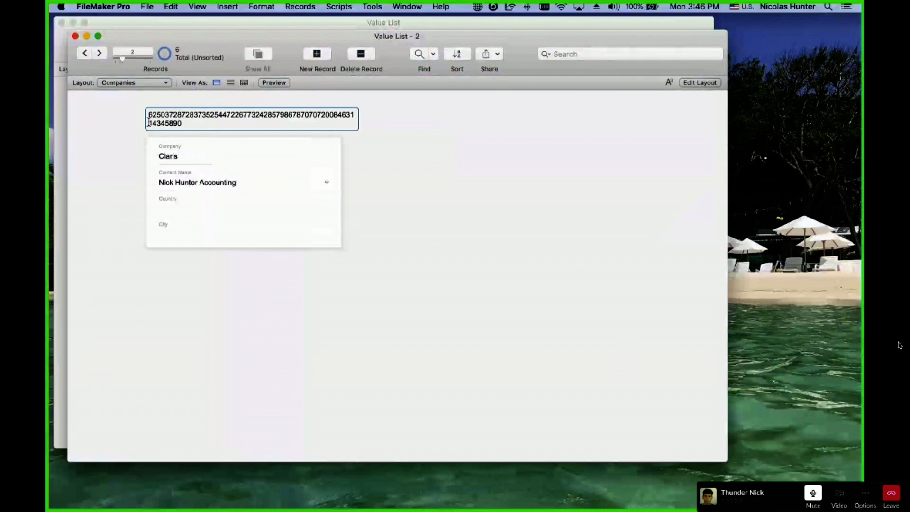
left_click_drag(148, 118, 165, 117)
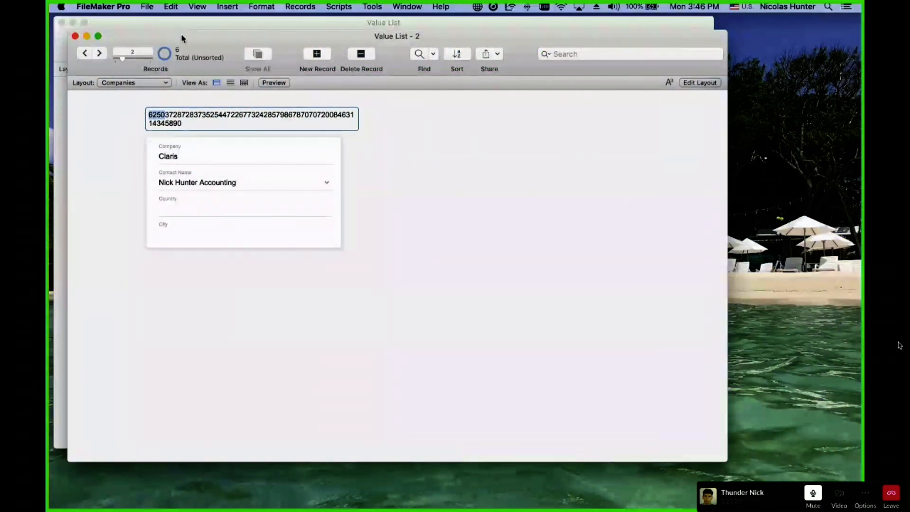
left_click_drag(182, 37, 490, 70)
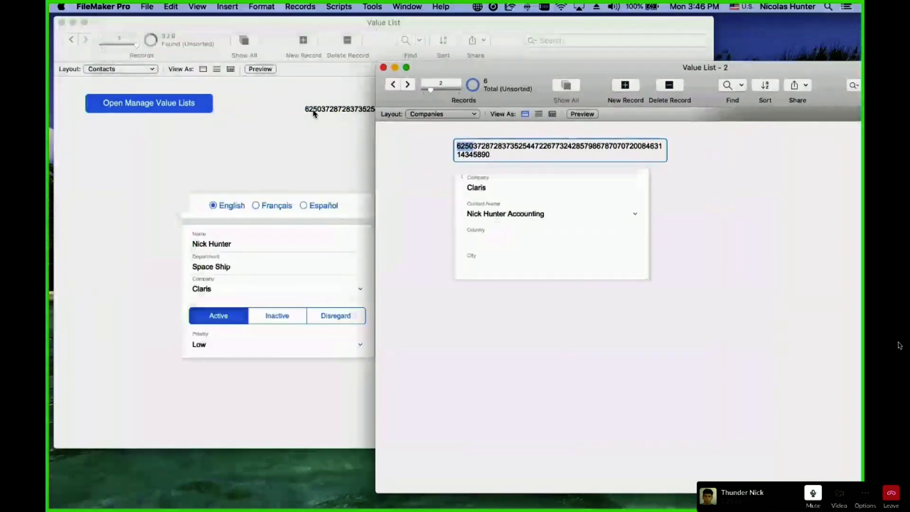
left_click(438, 149)
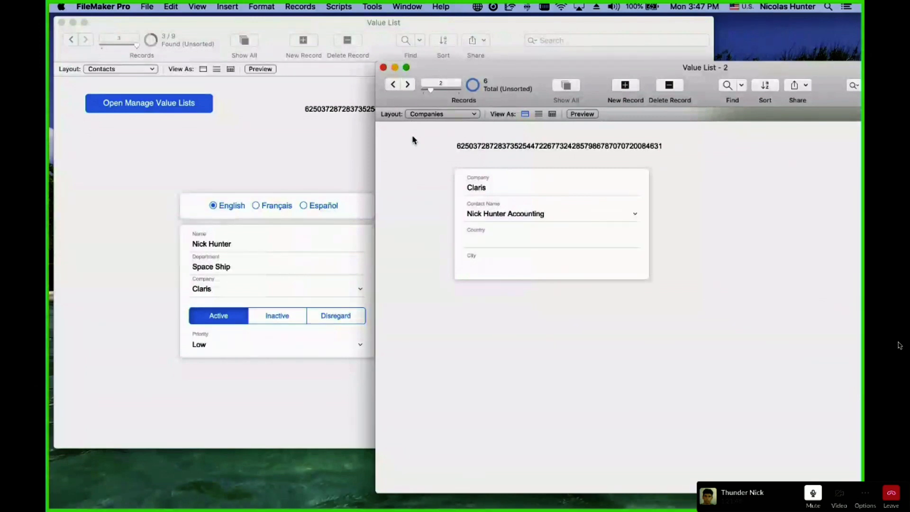
left_click(352, 145)
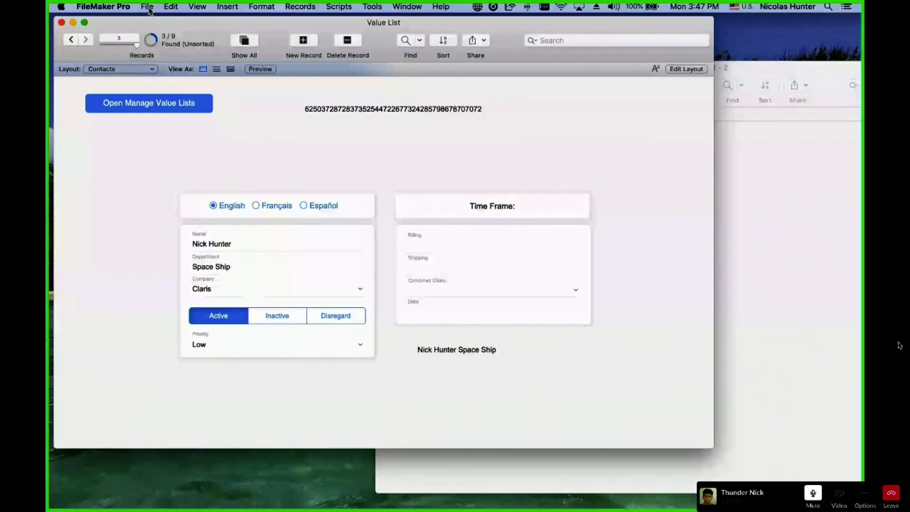
Open File > Manage > Value Lists to see the file's 15 value lists.
left_click(148, 8)
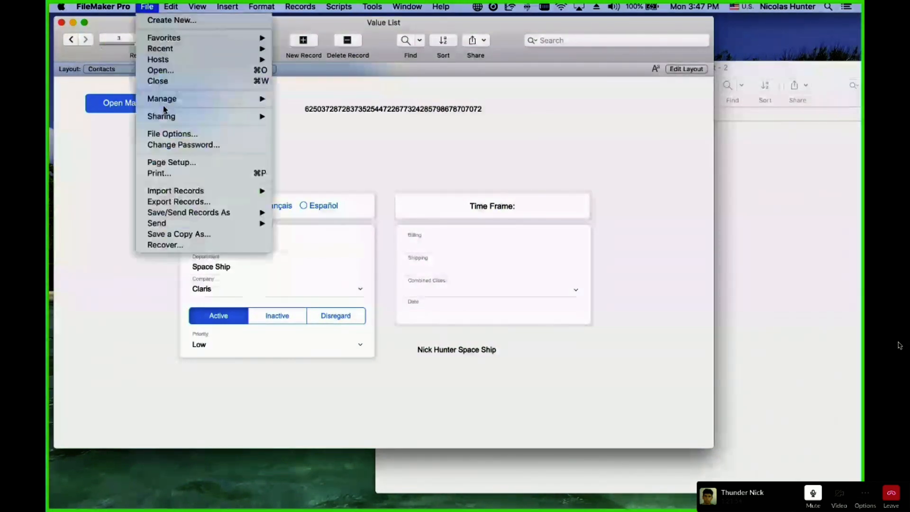
mouse_move(166, 98)
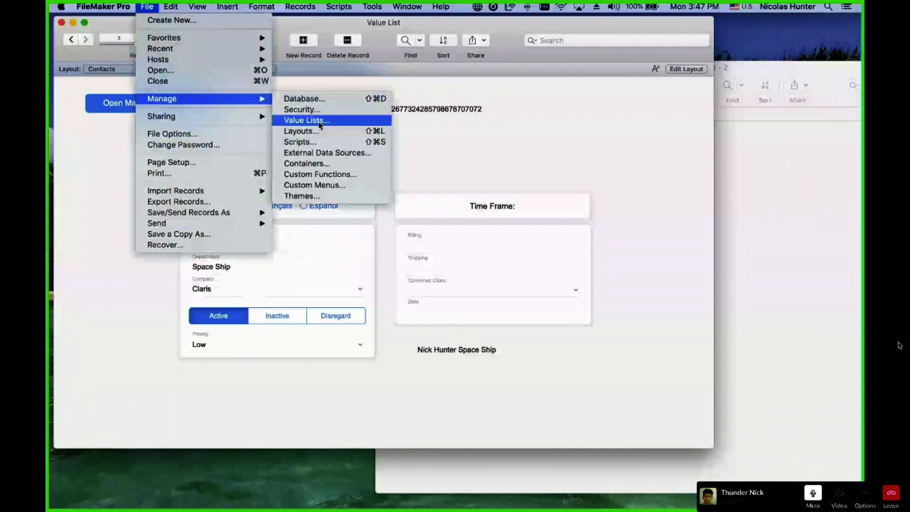
left_click(321, 122)
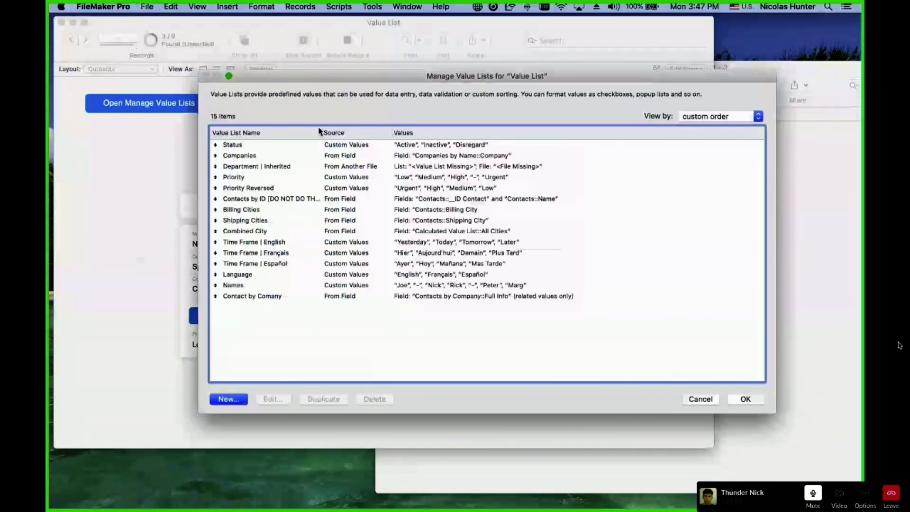
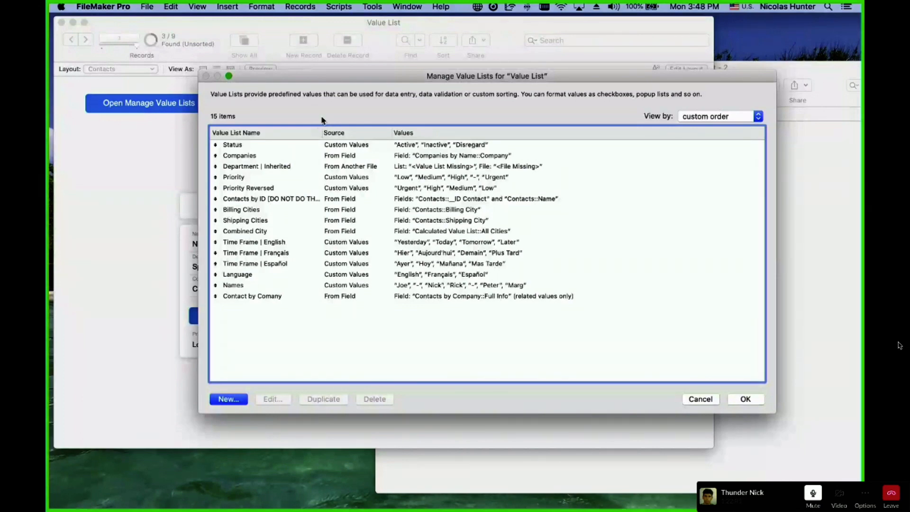
Nudge the Manage Value Lists dialog aside, then cancel it without changes.
left_click_drag(323, 81, 363, 76)
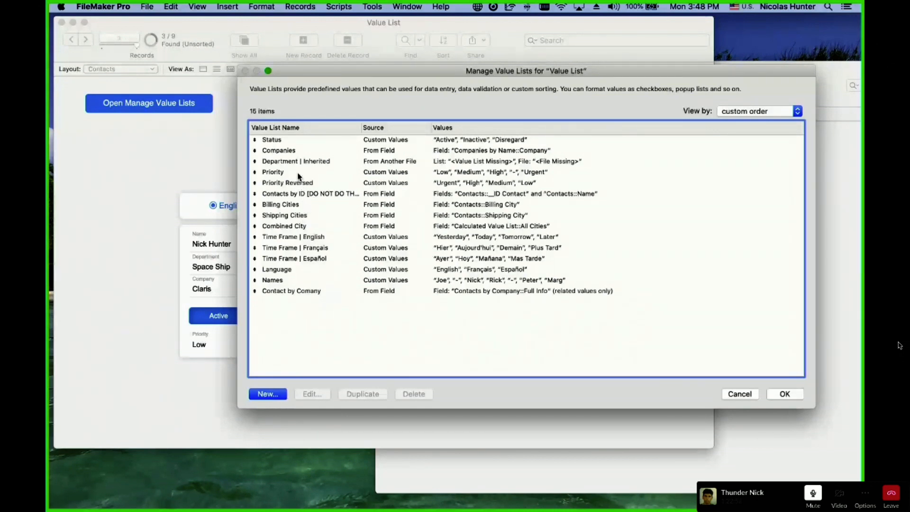
key("Escape")
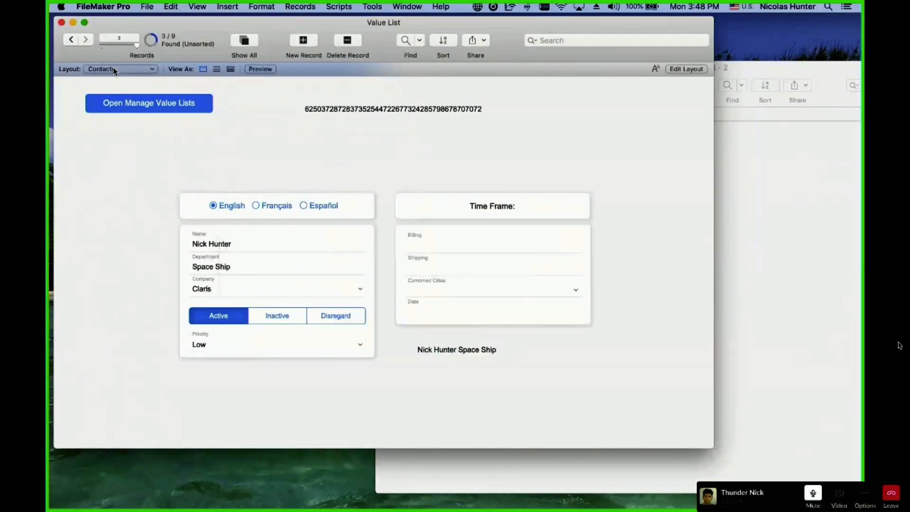
In Value List - 2, select Contact Name in Layout mode and open its value list definitions.
left_click(740, 178)
key("super+l")
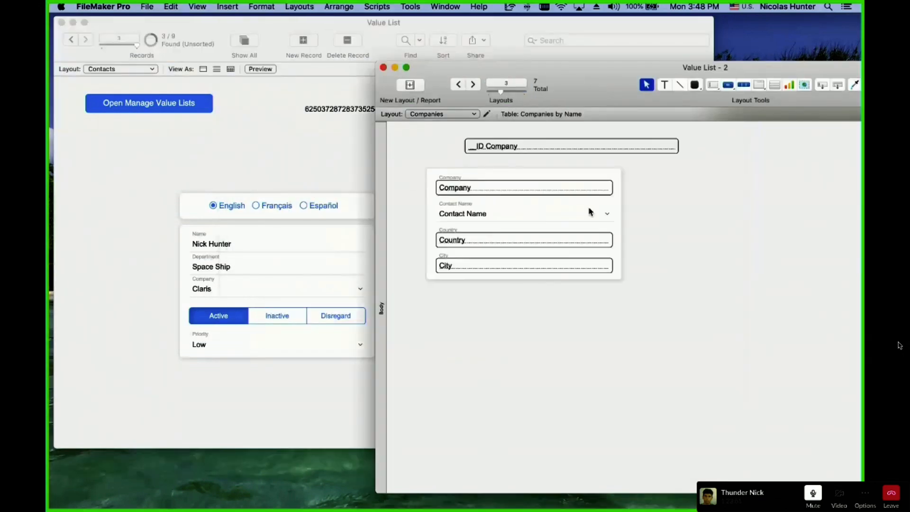
left_click(319, 217)
left_click(835, 133)
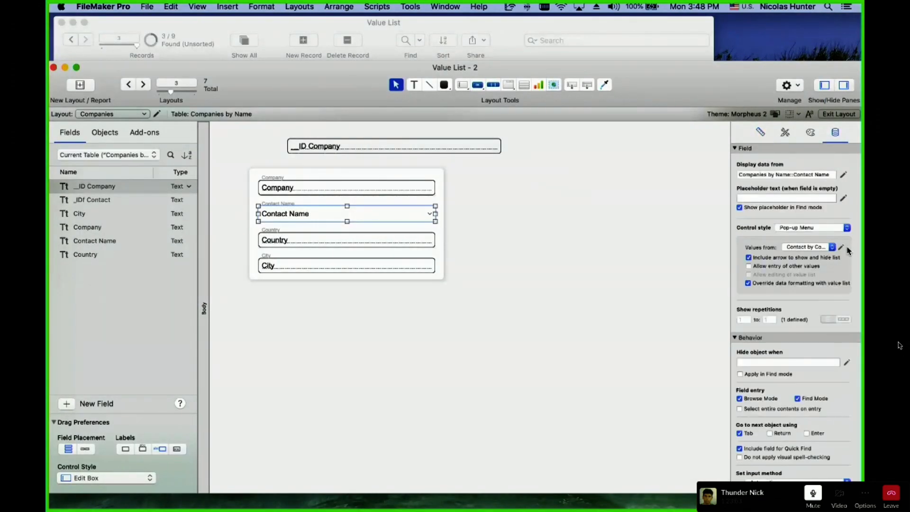
left_click(842, 247)
key("Up")
key("Return")
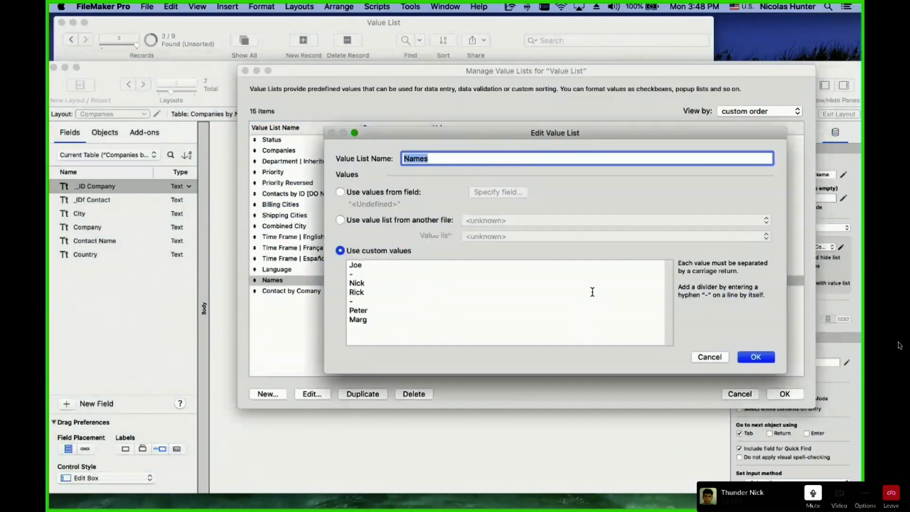
Check the field feeding Contact by Comany, save the layout, and open Companies' field definitions.
key("Escape")
key("Down")
key("Return")
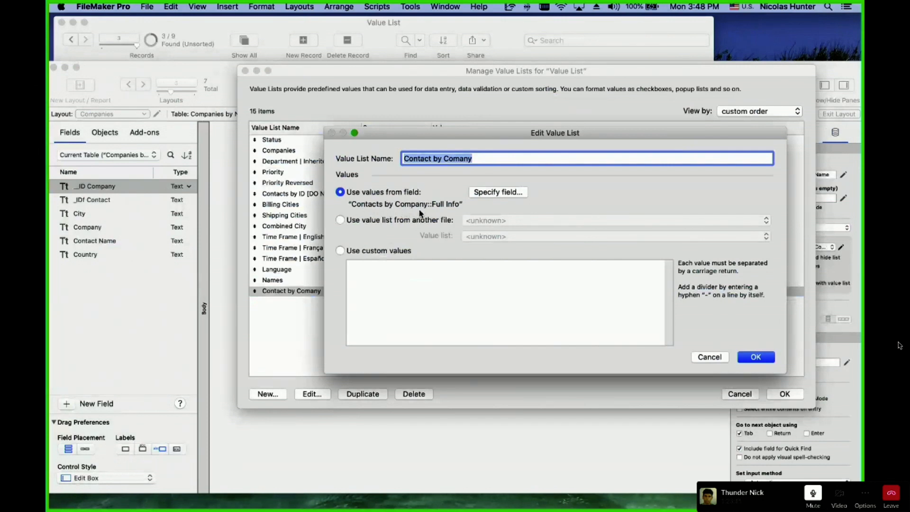
left_click(506, 192)
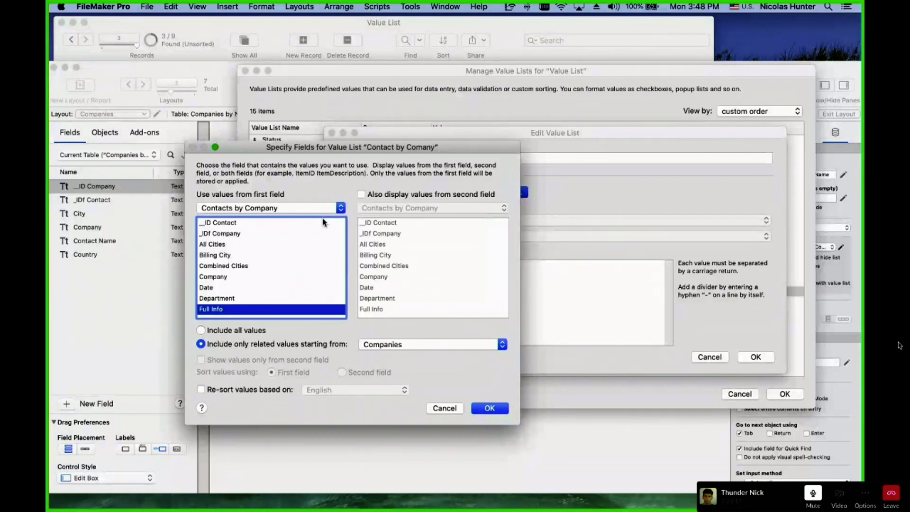
key("Return")
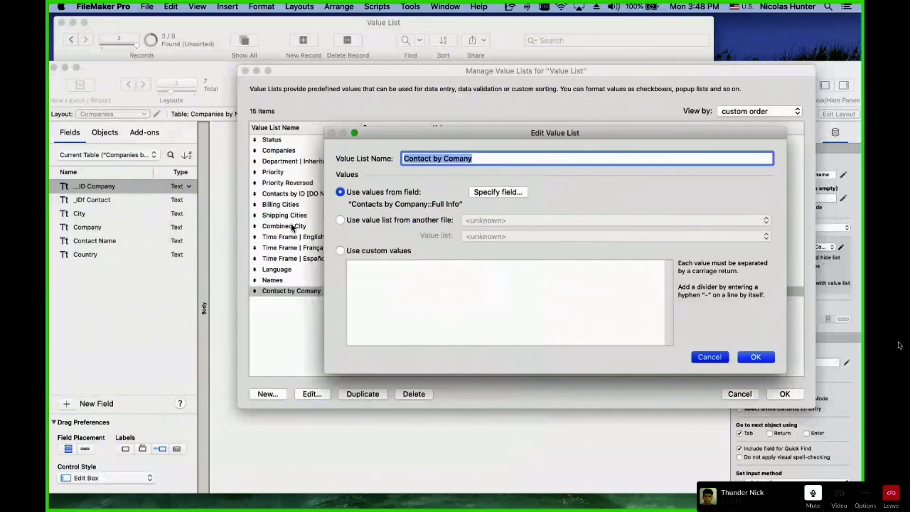
key("Return")
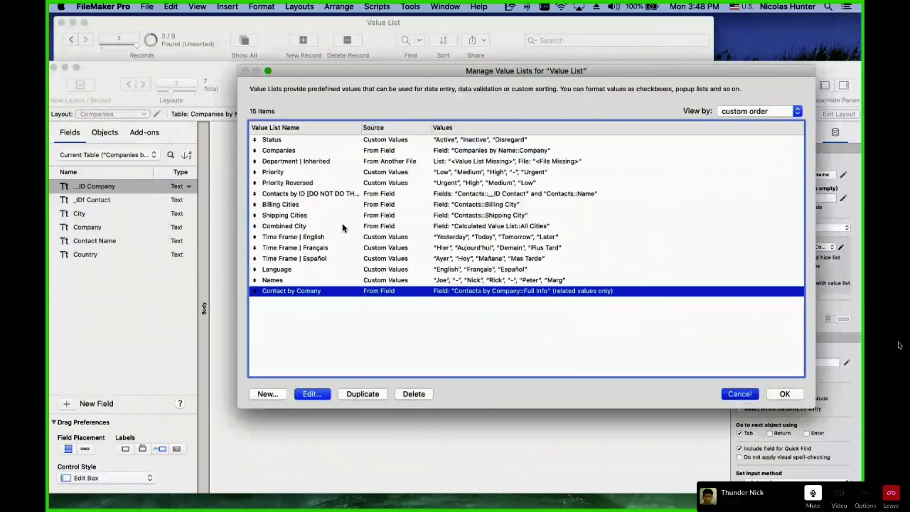
key("Return")
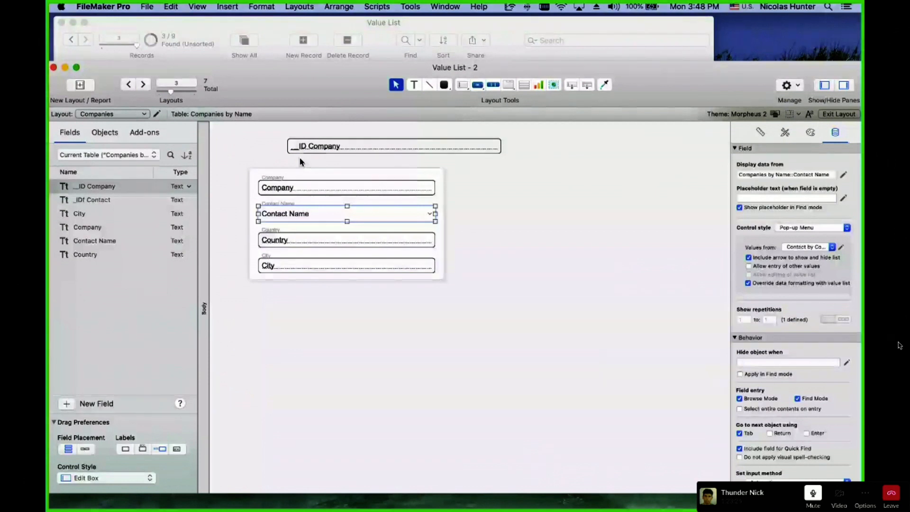
key("super+s")
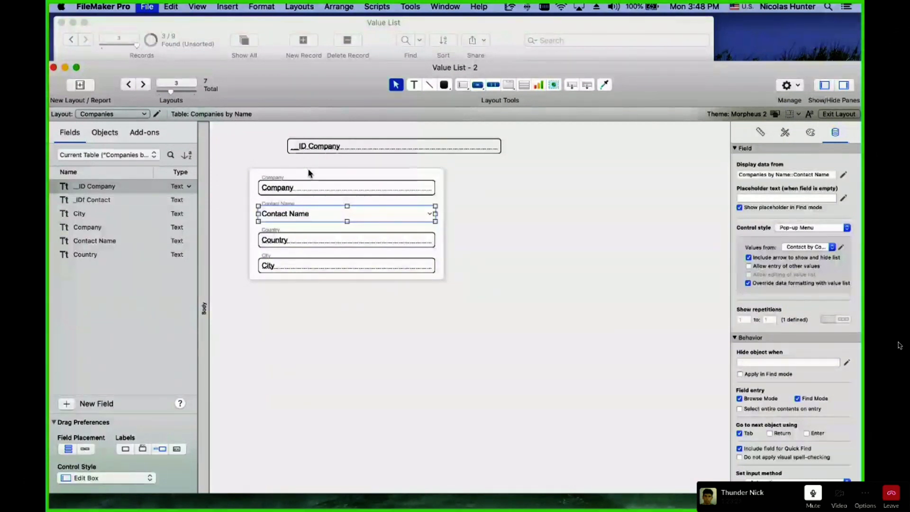
key("shift+super+d")
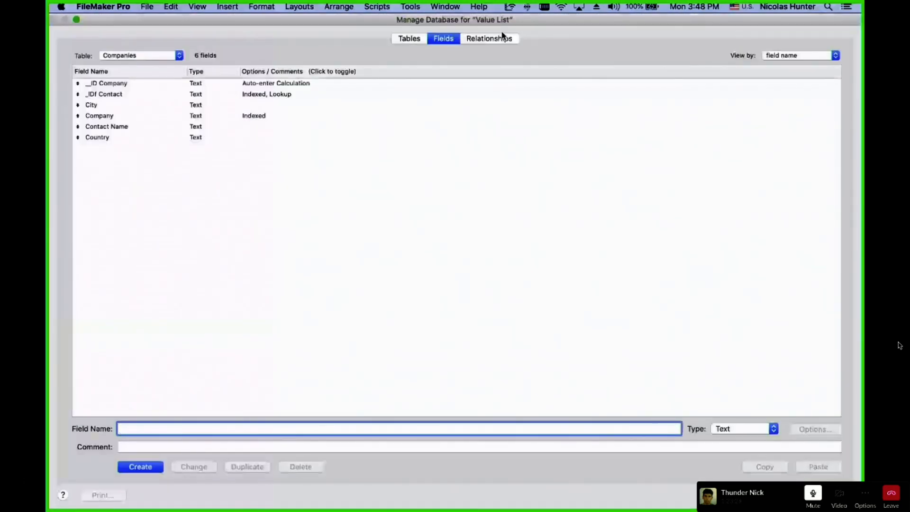
Inspect the Companies–Contacts by Company relationship's match fields, then cancel and discard database changes.
left_click(502, 38)
left_click(150, 230)
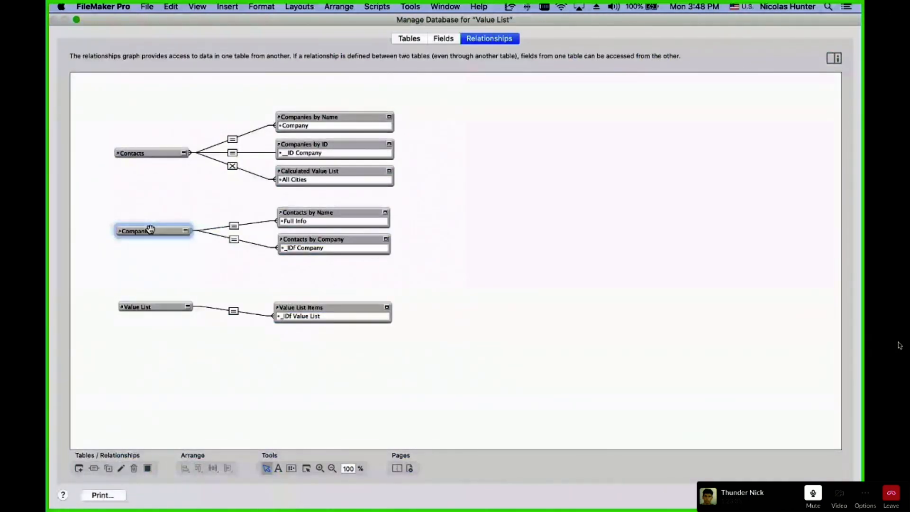
left_click(245, 243)
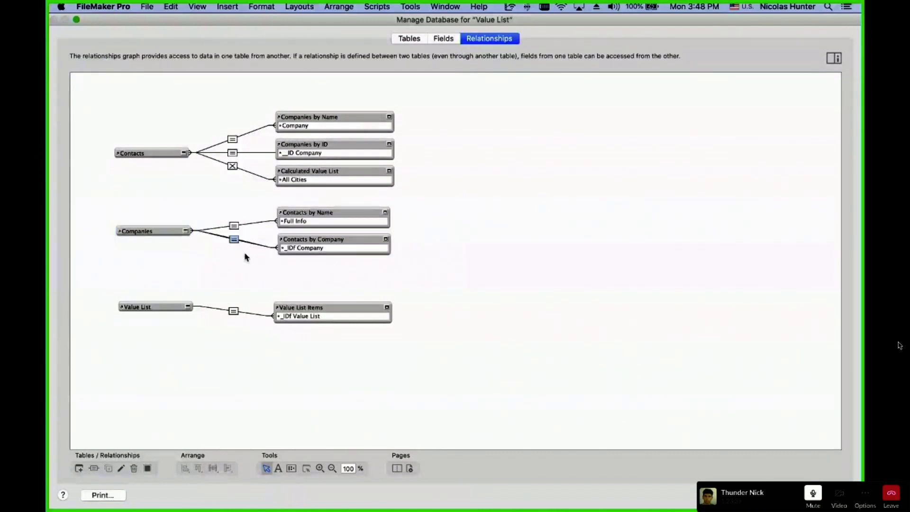
double_click(235, 240)
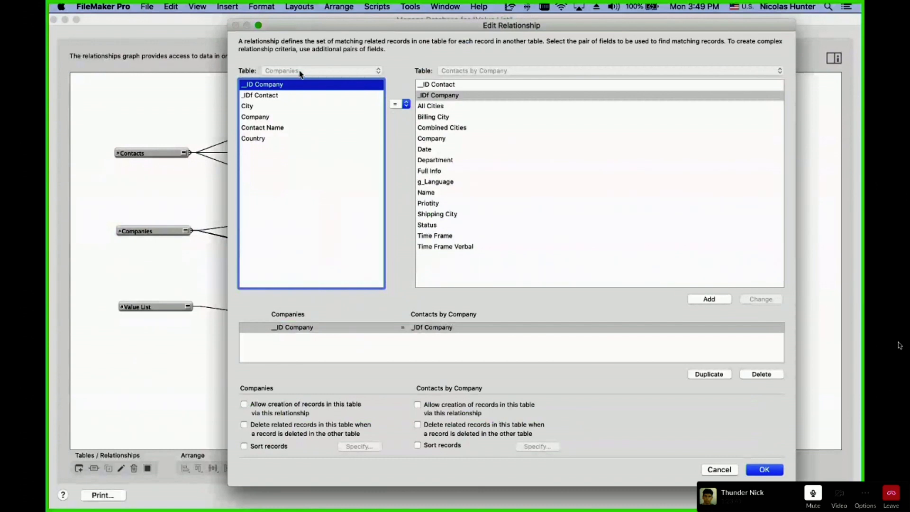
key("Escape")
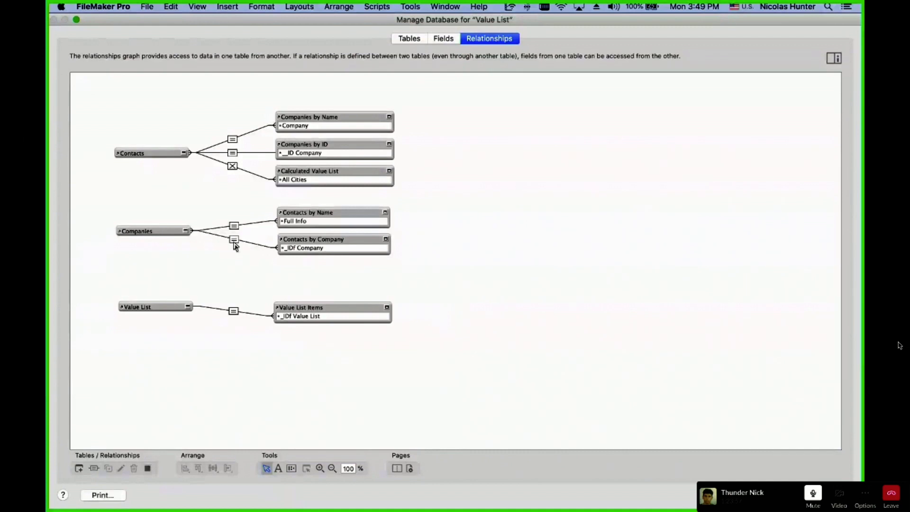
key("Escape")
left_click(277, 116)
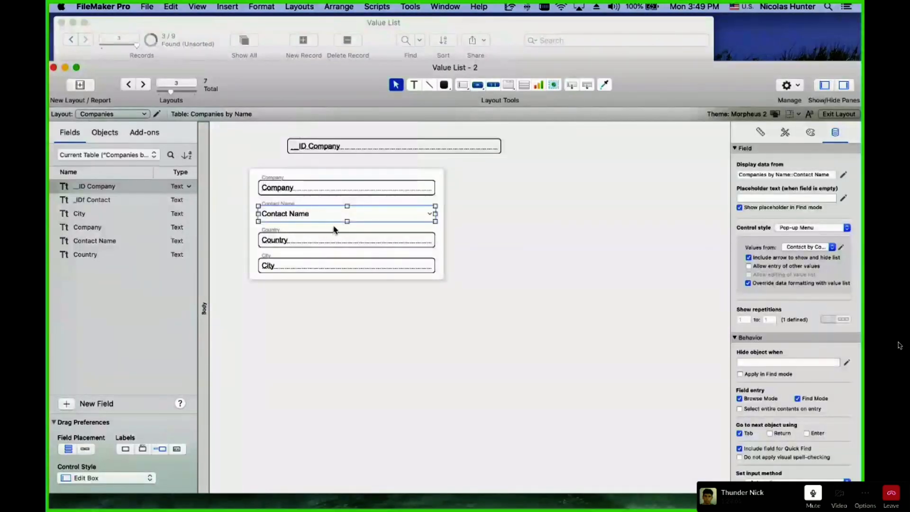
Check which table occurrence feeds Contact by Comany, then cancel out and reopen the relationships graph.
left_click(842, 248)
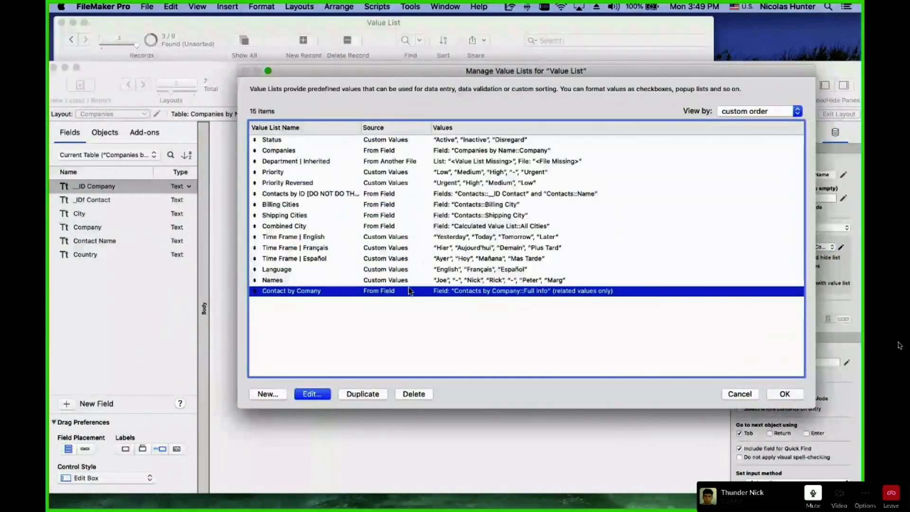
double_click(410, 291)
left_click(481, 195)
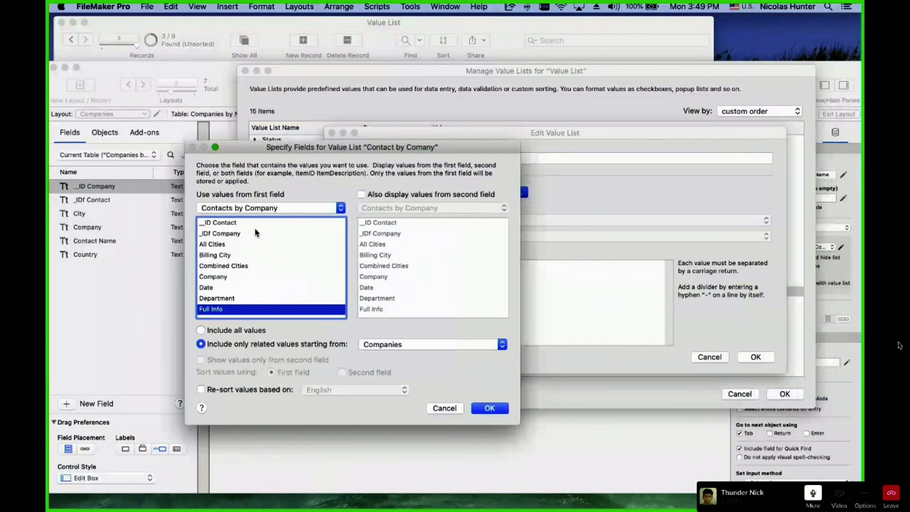
left_click(248, 211)
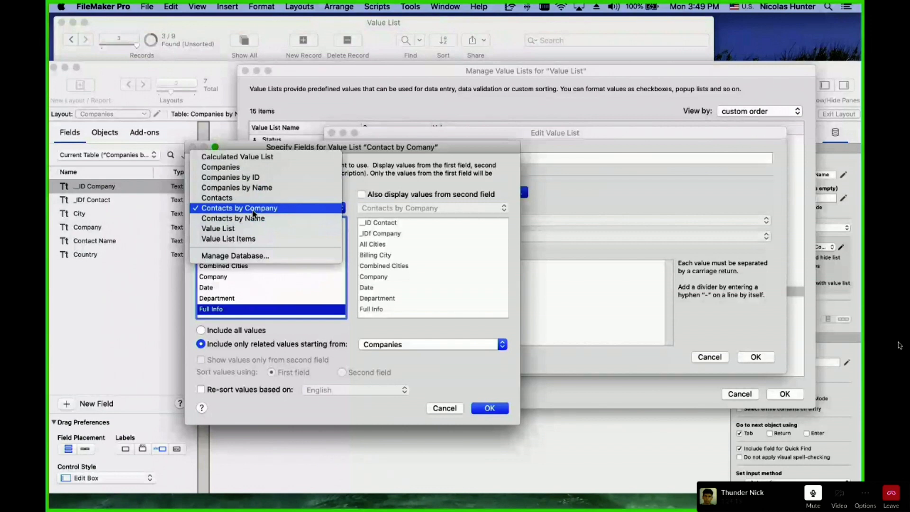
key("Escape")
key("Escape")
key("Escape")
key("Escape")
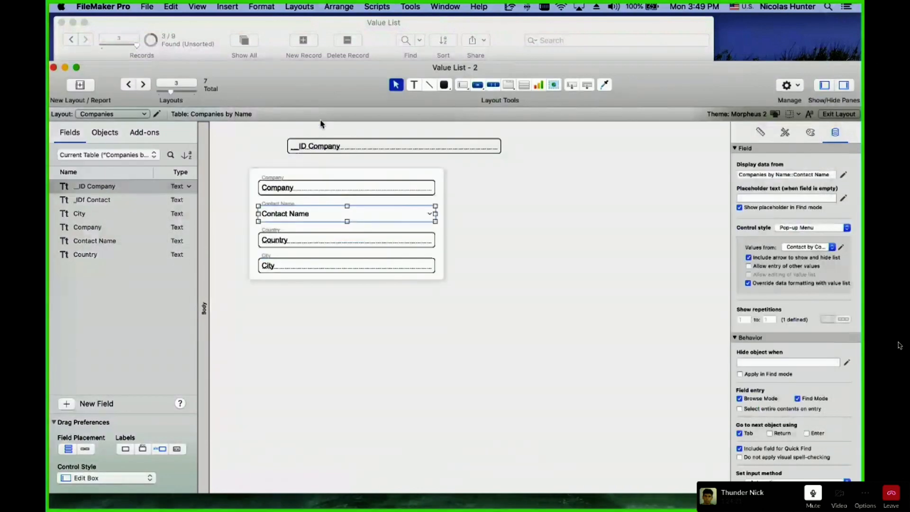
key("super+shift+d")
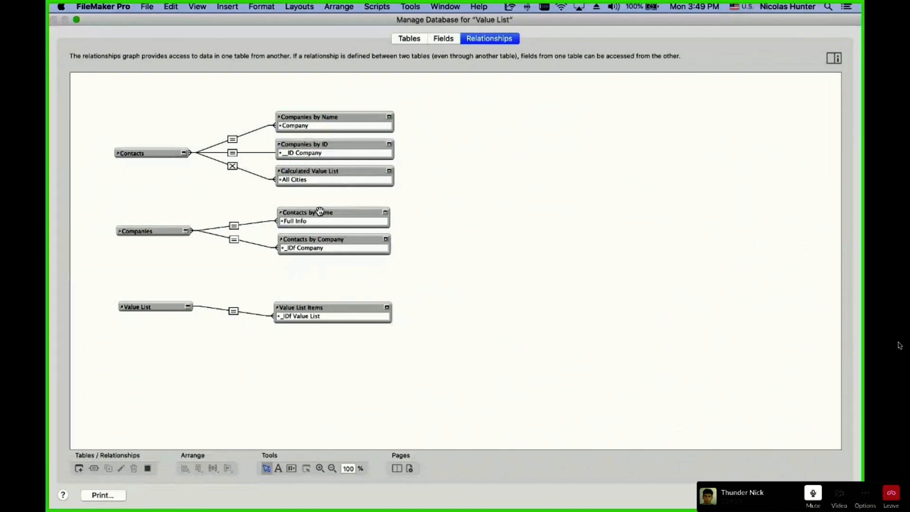
Compare the Companies and Contacts by Company occurrences on the graph, then cancel and discard changes.
left_click(331, 239)
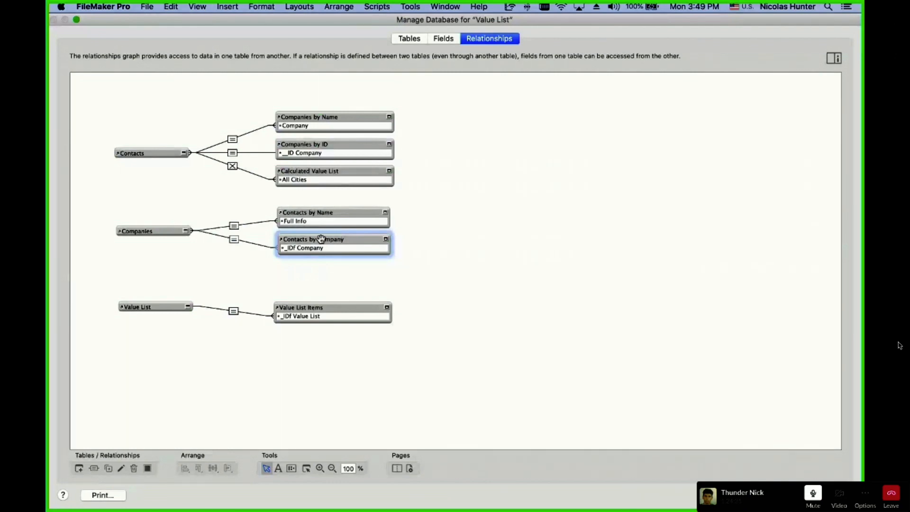
left_click(149, 231)
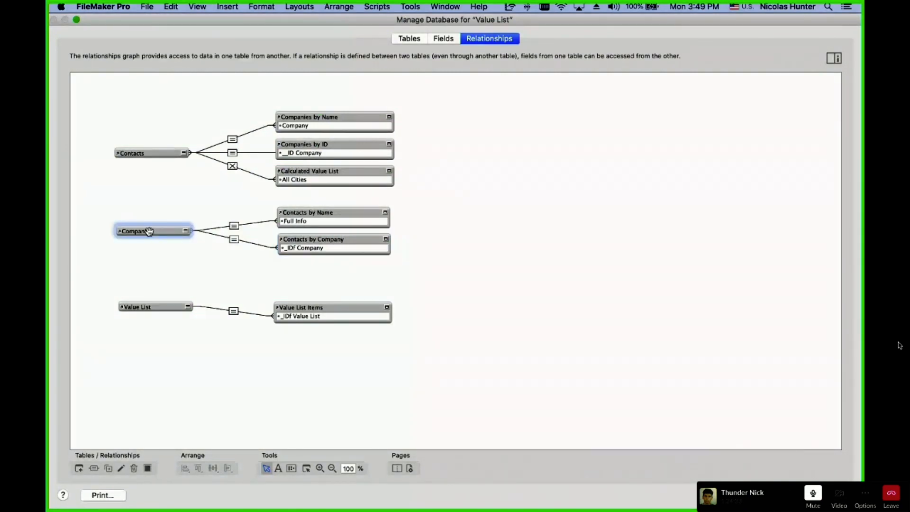
left_click(315, 236)
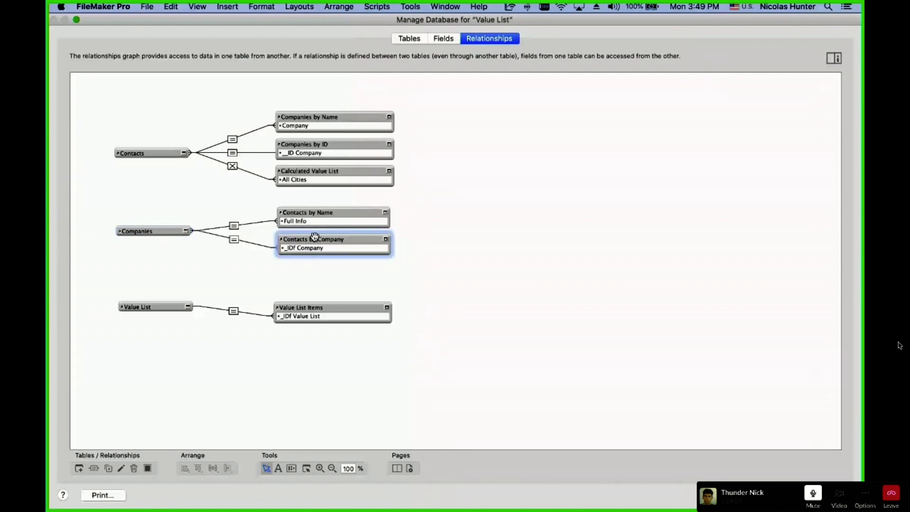
left_click(145, 231)
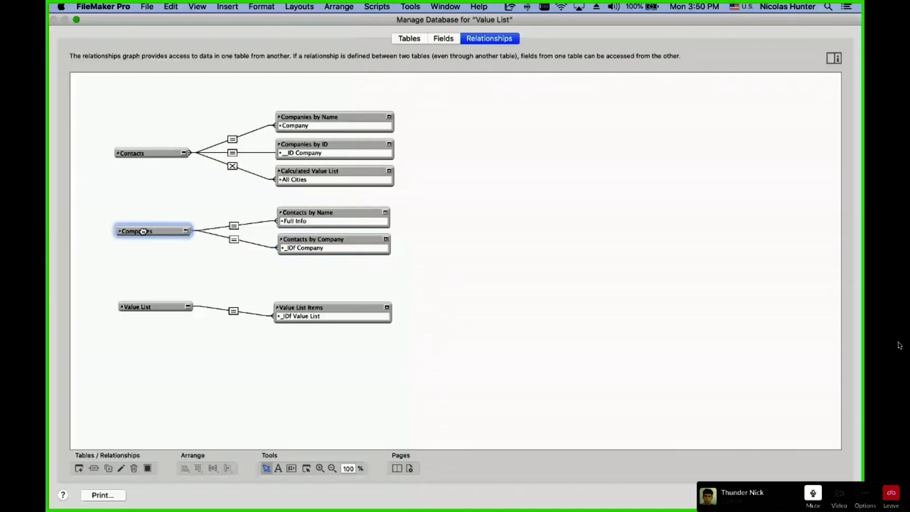
left_click(338, 240)
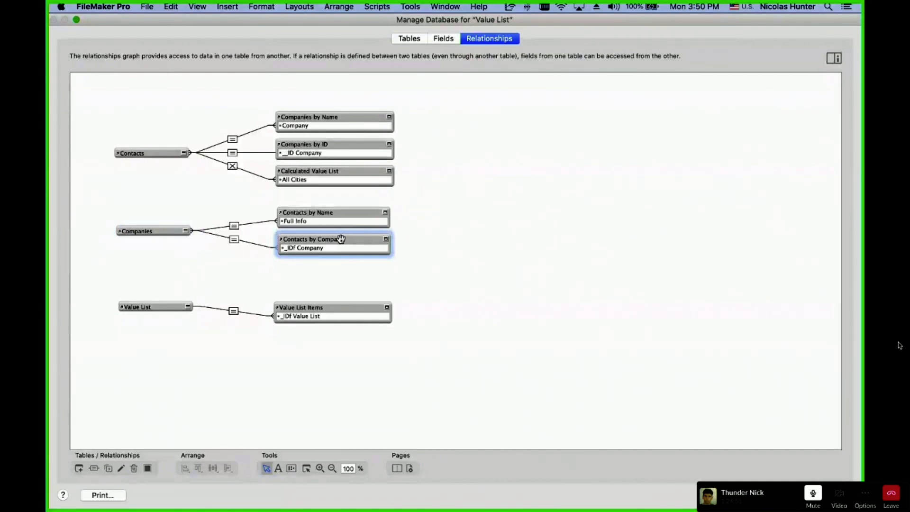
left_click(147, 231)
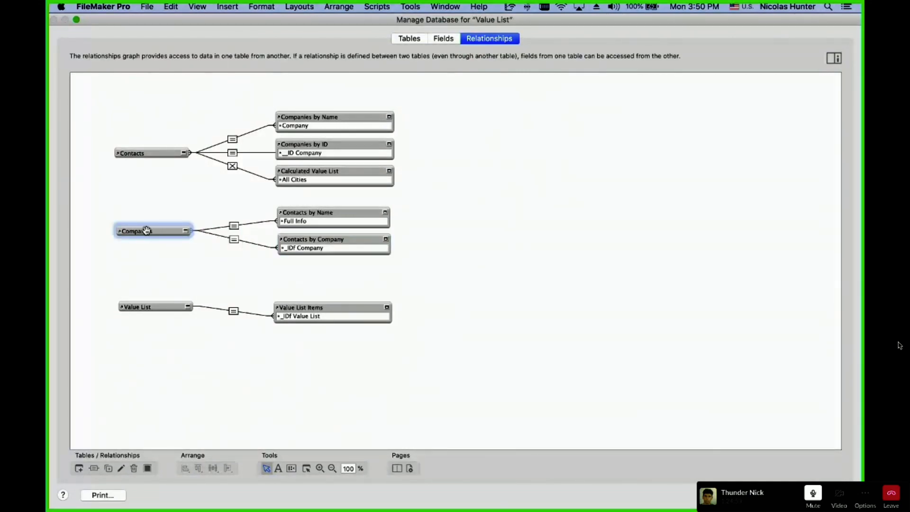
key("Escape")
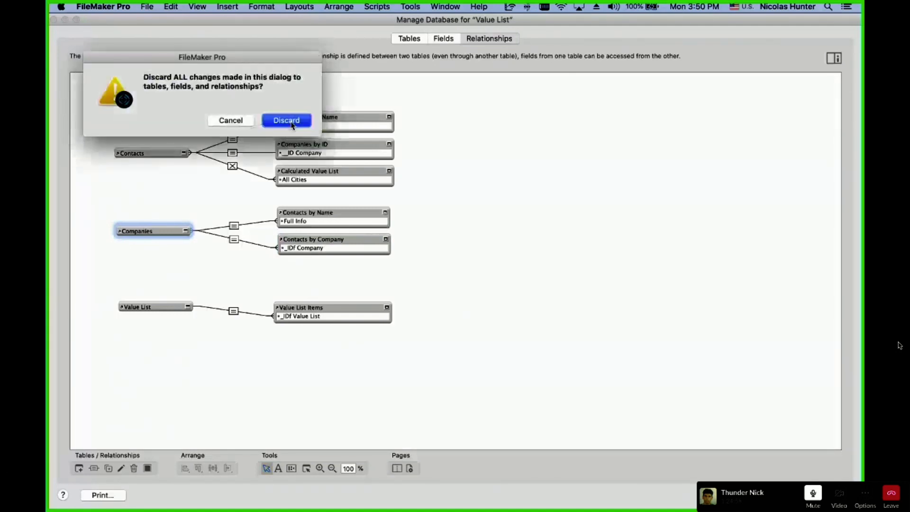
left_click(290, 121)
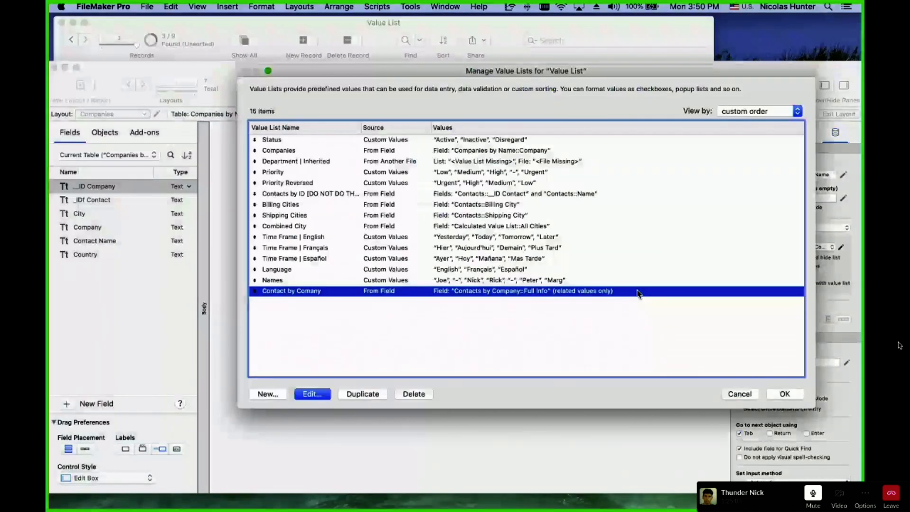
Confirm Contact by Comany uses Contacts by Company::Full Info related from Companies, then reopen the graph.
double_click(638, 294)
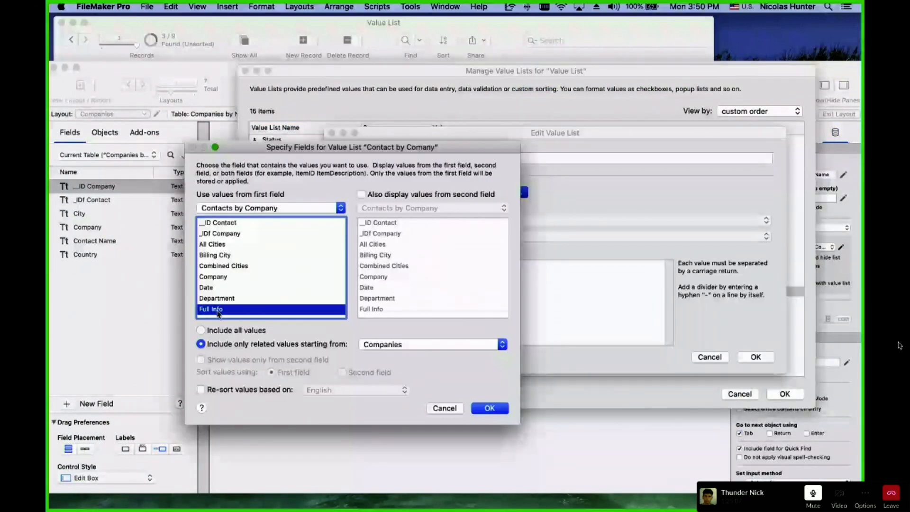
left_click(226, 209)
left_click(249, 212)
left_click(382, 345)
left_click(387, 309)
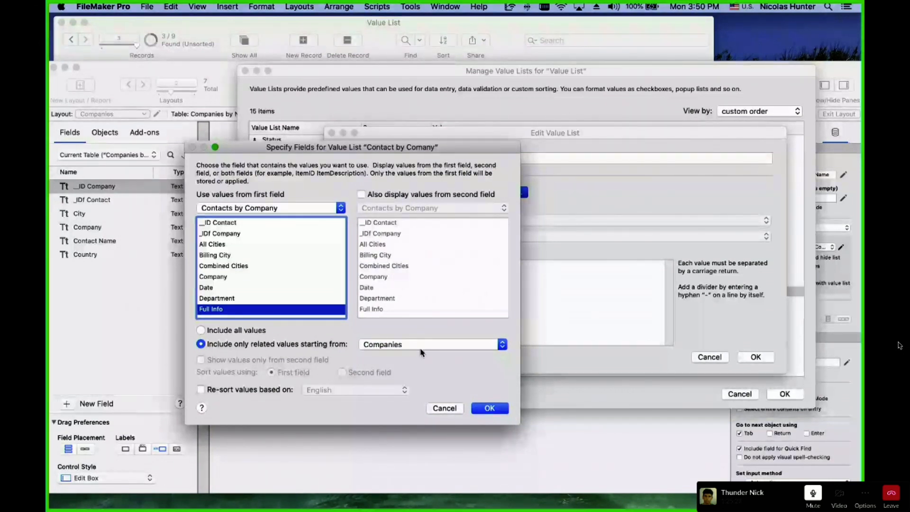
key("Escape")
key("Return")
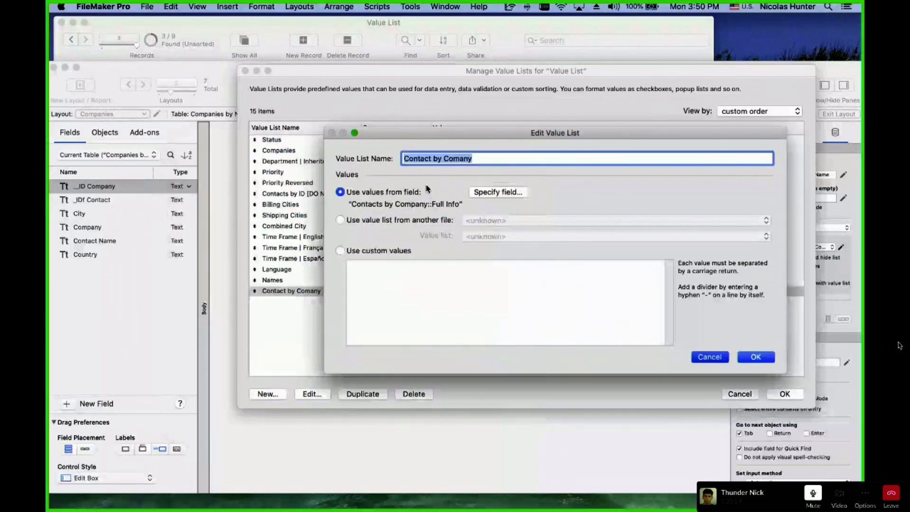
key("Return")
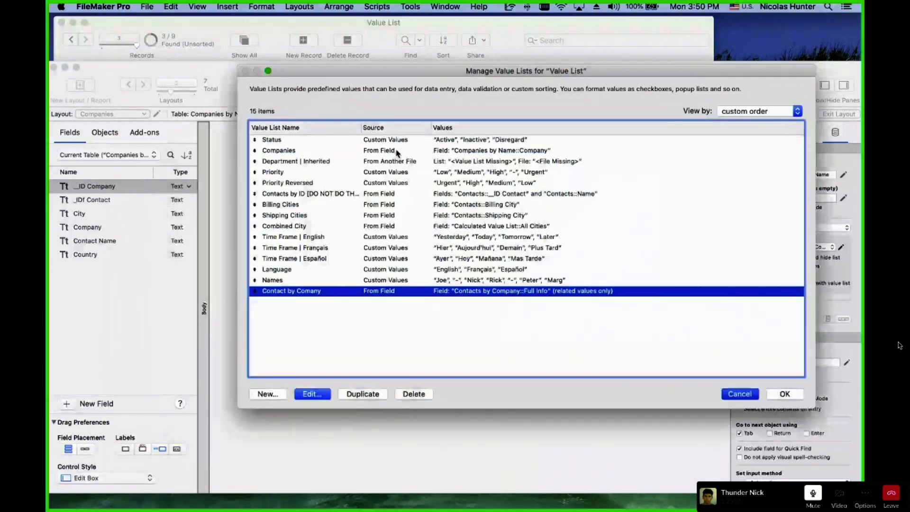
key("super+shift+d")
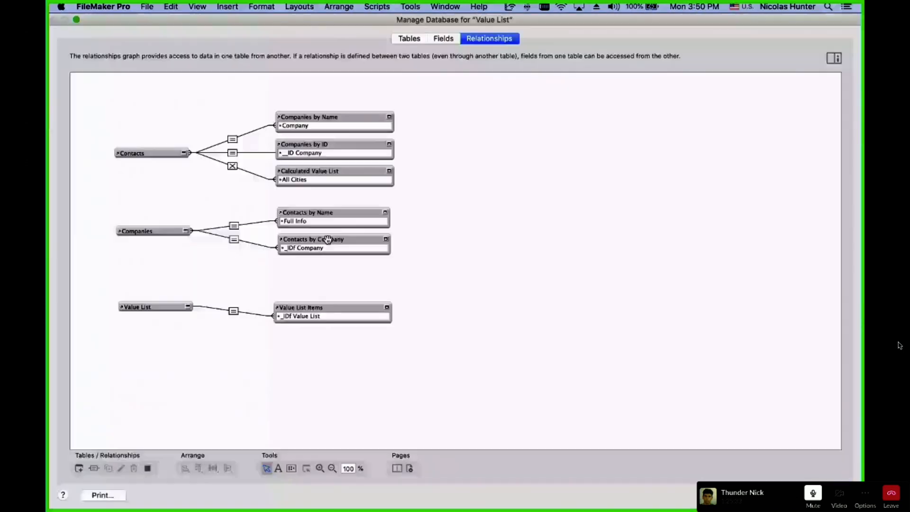
Switch between the Companies and Contacts by Company occurrences, then cancel and discard all changes.
left_click(328, 239)
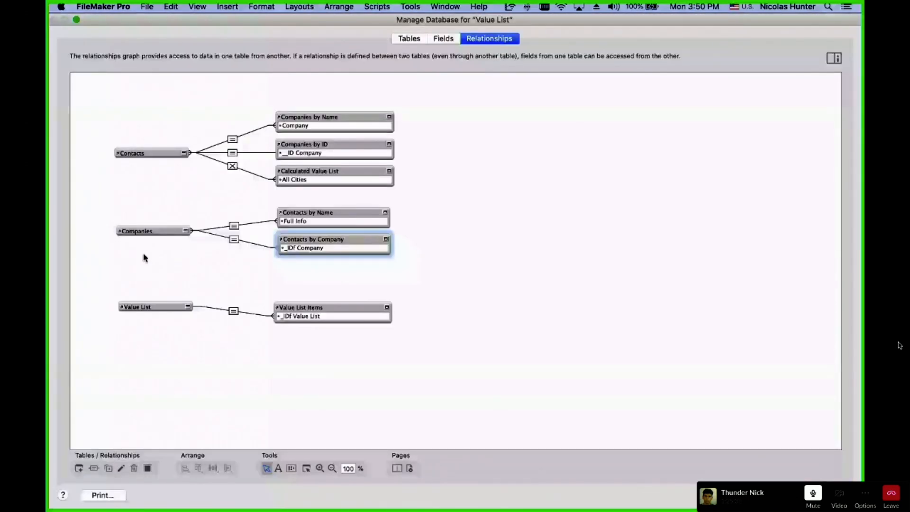
left_click(142, 233)
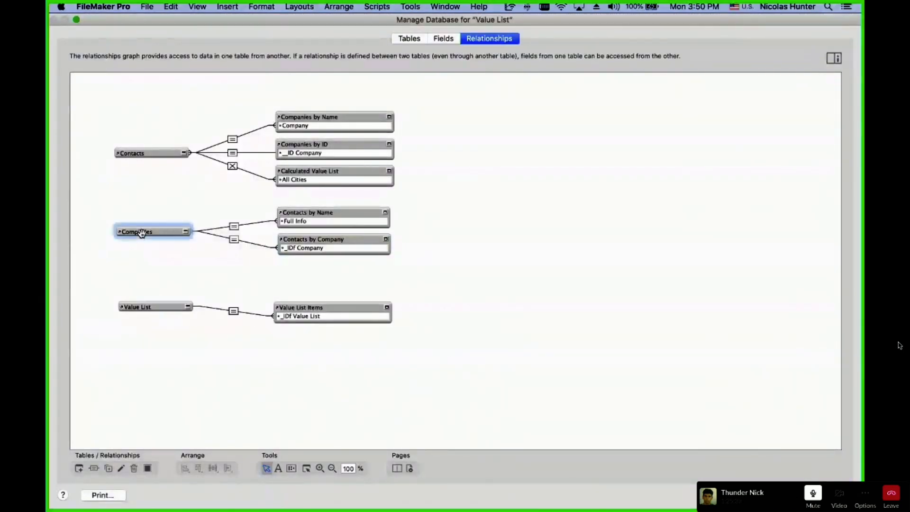
left_click(315, 239)
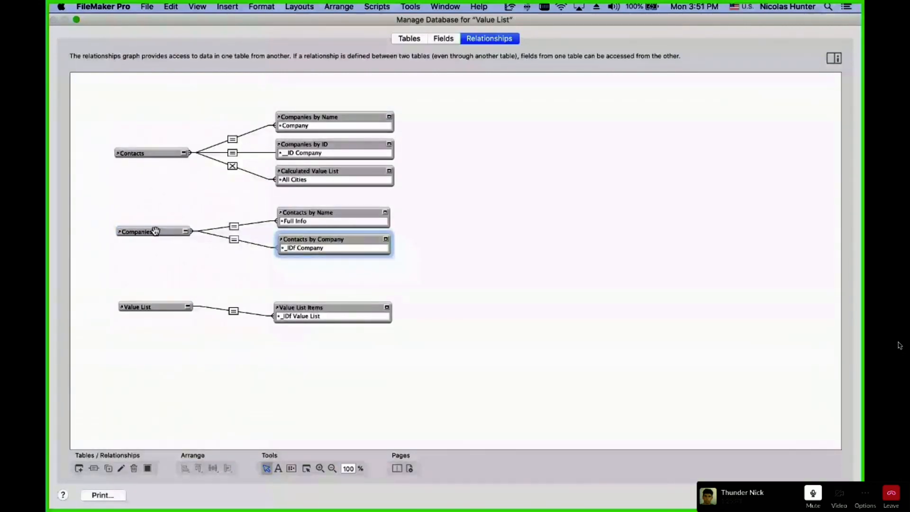
left_click(155, 231)
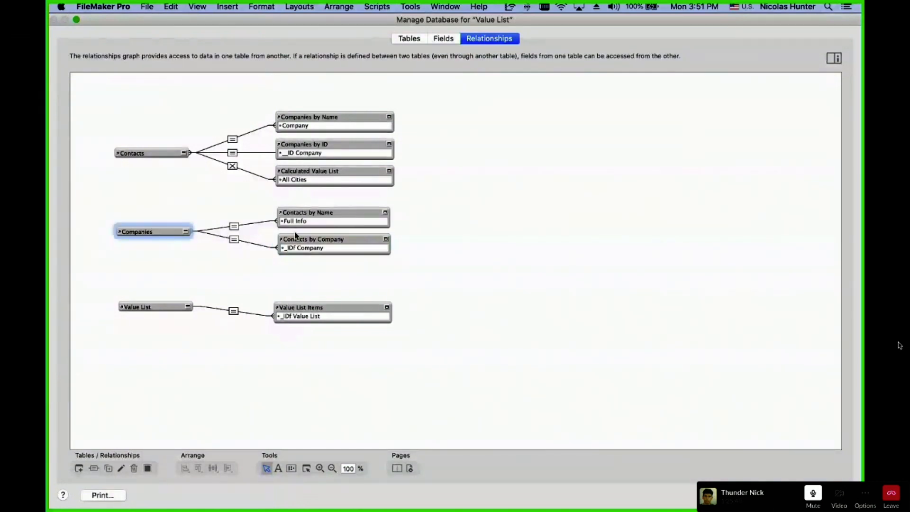
key("Escape")
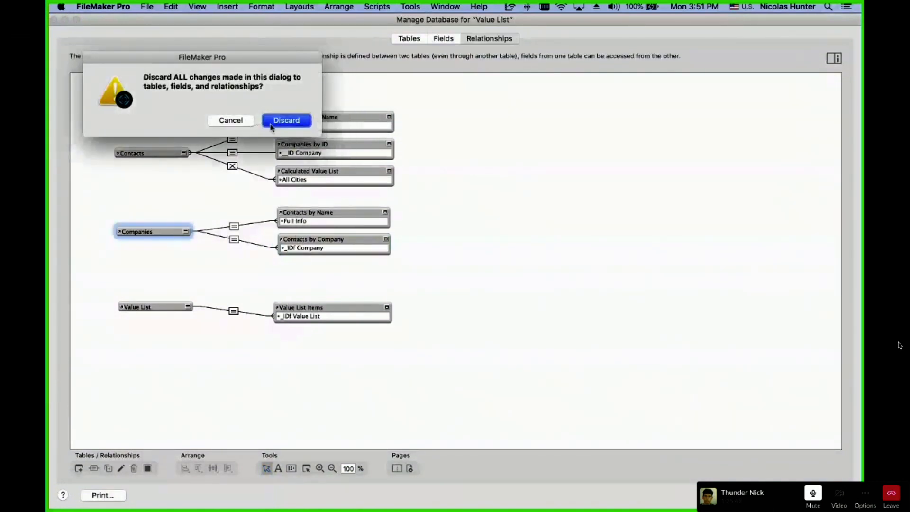
left_click(278, 121)
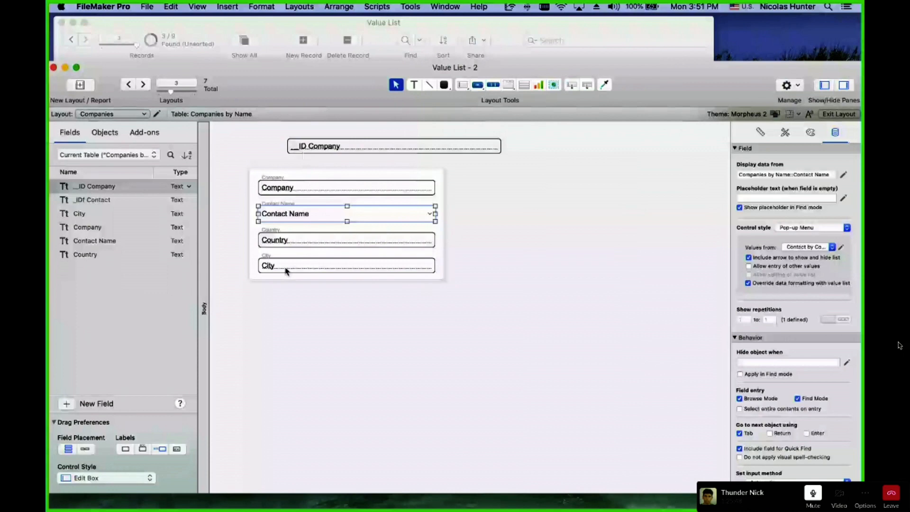
left_click(842, 248)
left_click(312, 394)
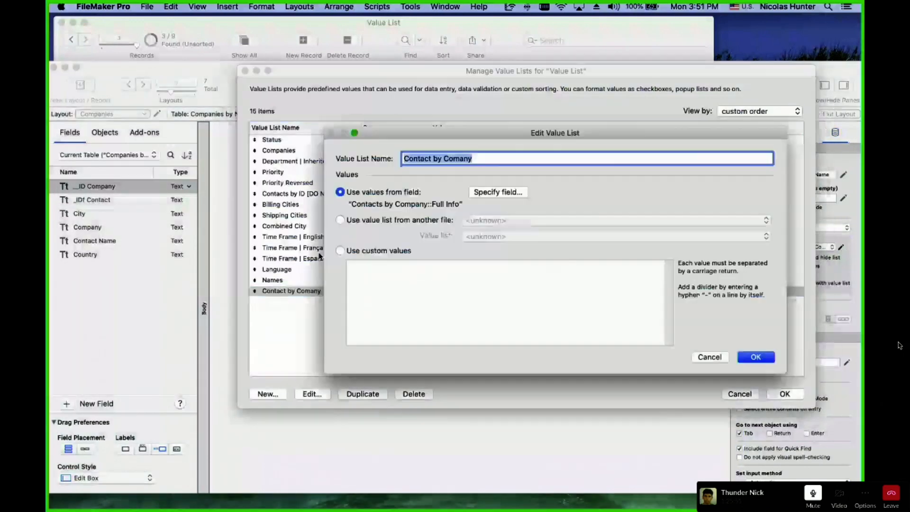
left_click(485, 191)
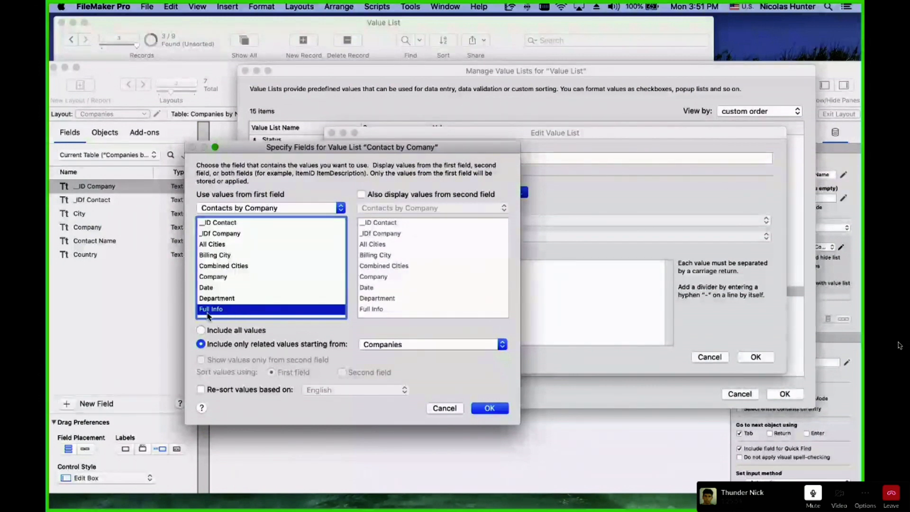
left_click(242, 209)
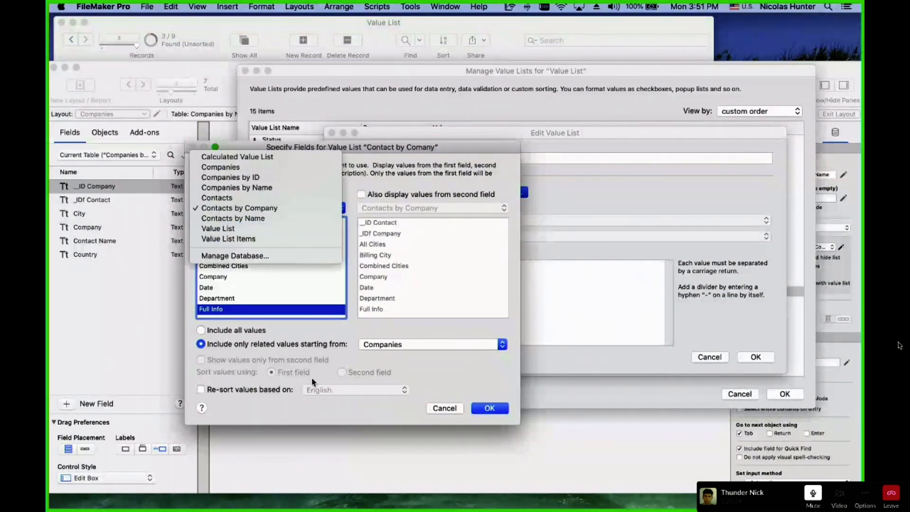
left_click(301, 360)
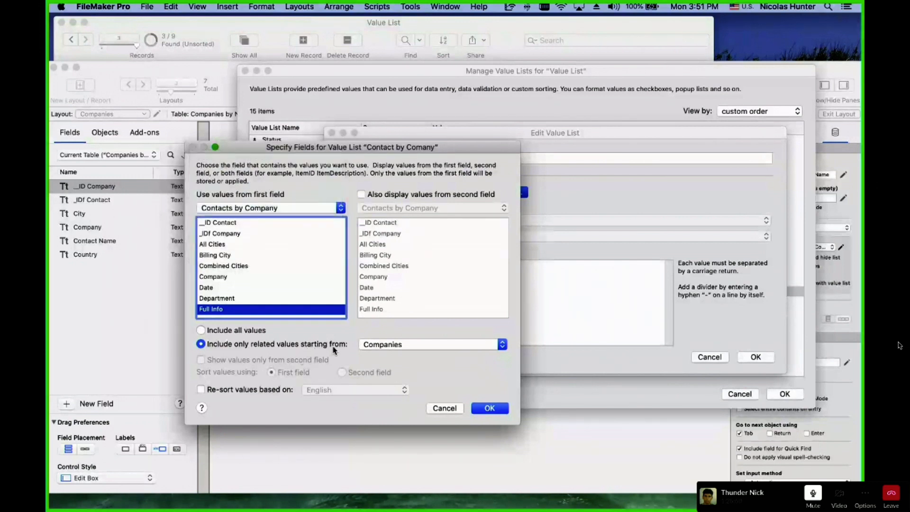
left_click(406, 345)
left_click(292, 335)
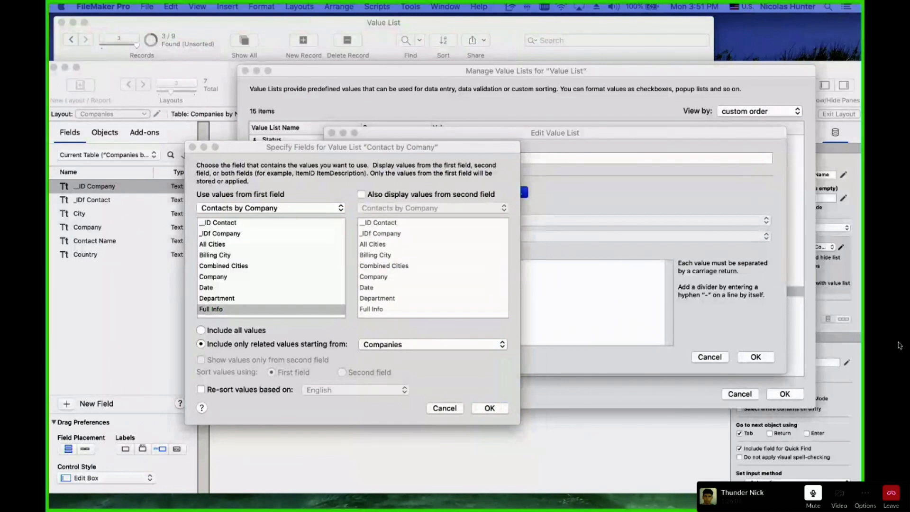
left_click(435, 266)
key("Return")
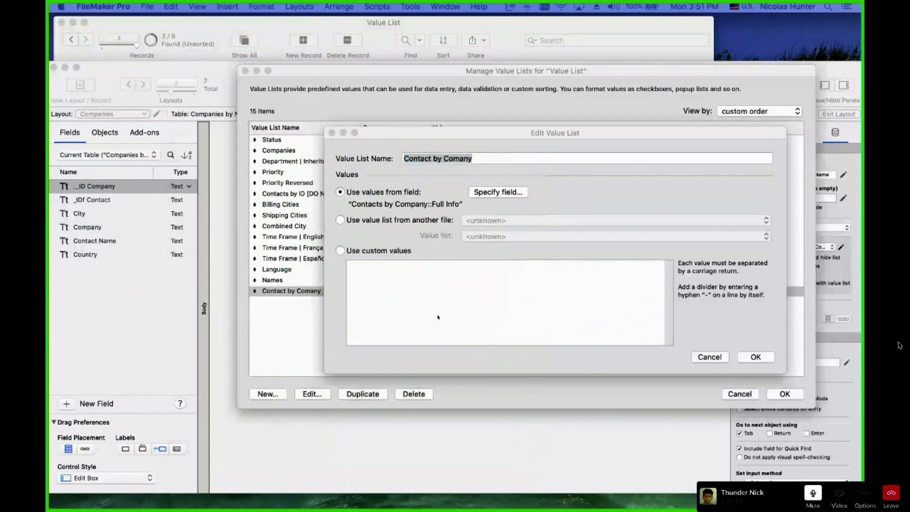
key("Return")
key("Return")
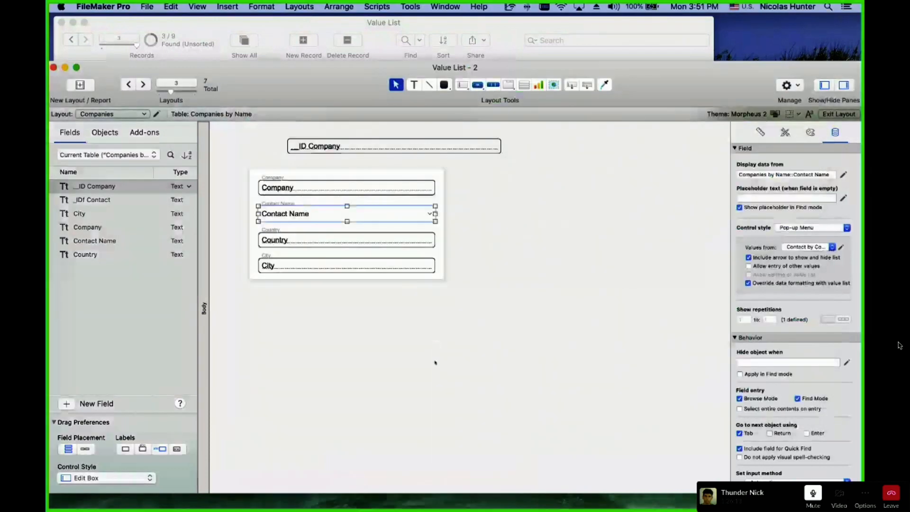
In Browse mode, open the Contact Name choices for Claris and RC Consulting.
key("super+b")
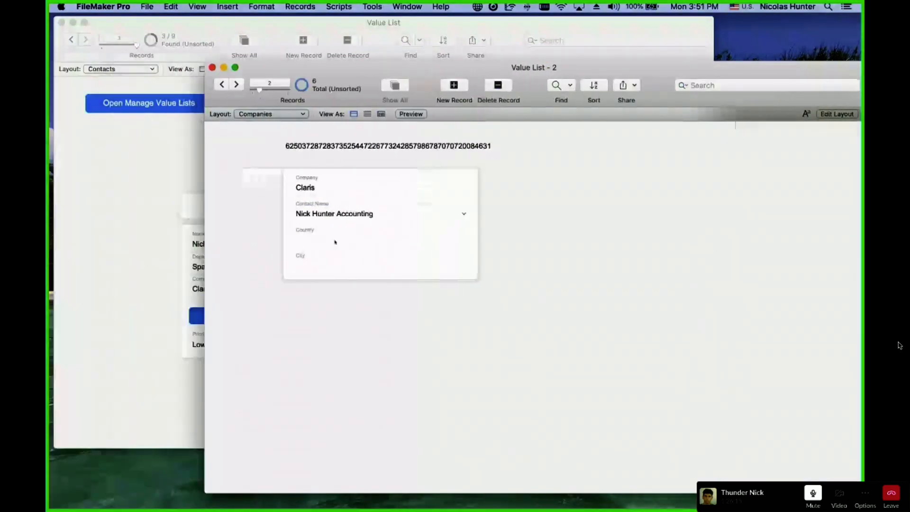
left_click(345, 220)
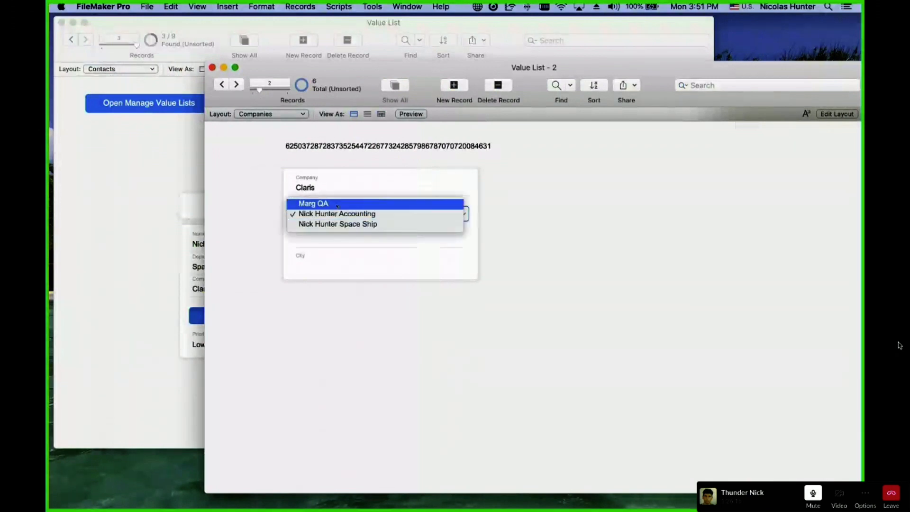
left_click(222, 85)
left_click(222, 84)
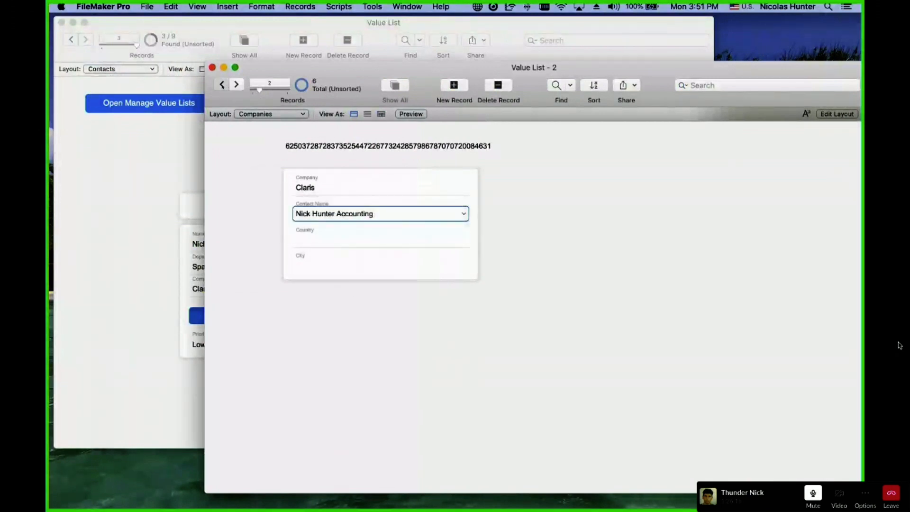
left_click(319, 213)
key("Up")
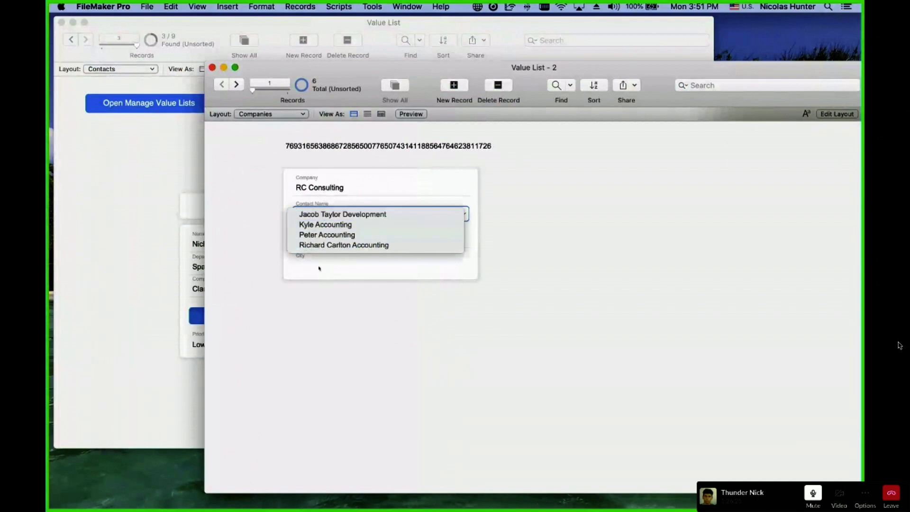
left_click(236, 86)
left_click(236, 86)
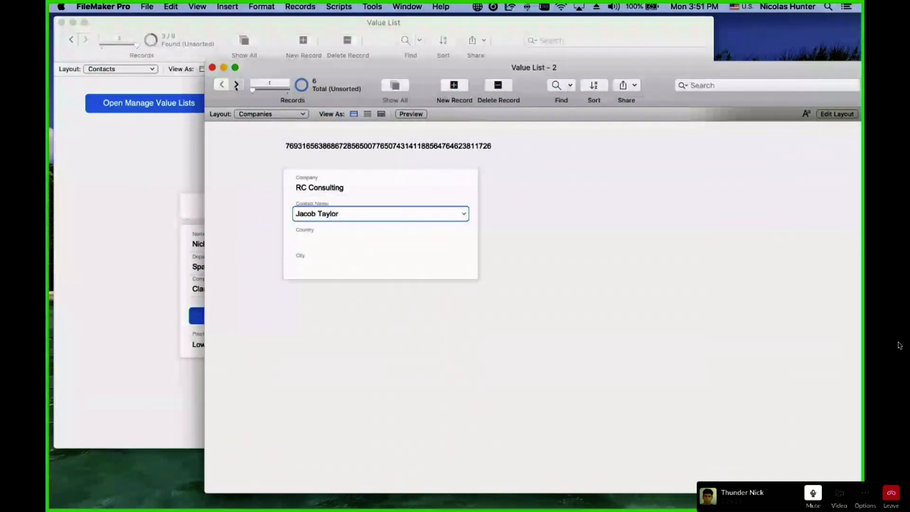
left_click(237, 86)
Check the Contact Name choices for Apple, Acme, Ford and RC Consulting, some empty.
left_click(317, 215)
left_click(236, 86)
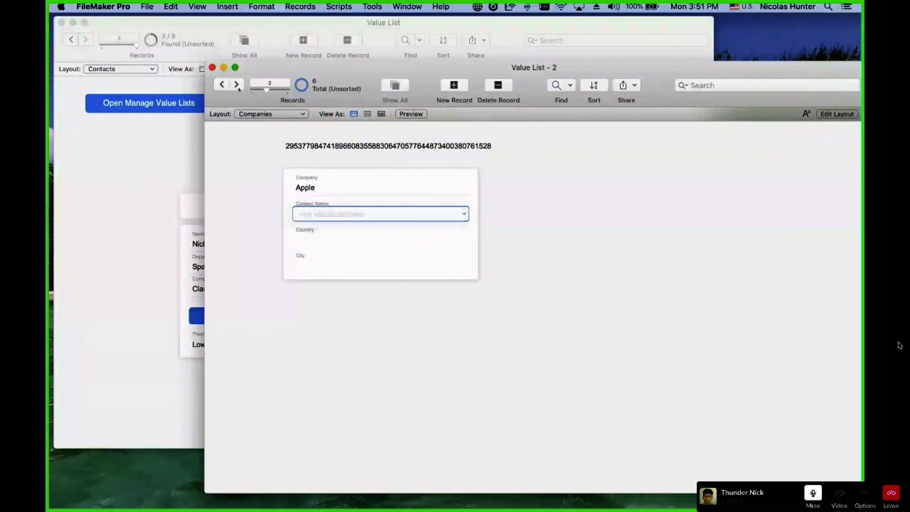
left_click(236, 87)
left_click(316, 215)
left_click(318, 215)
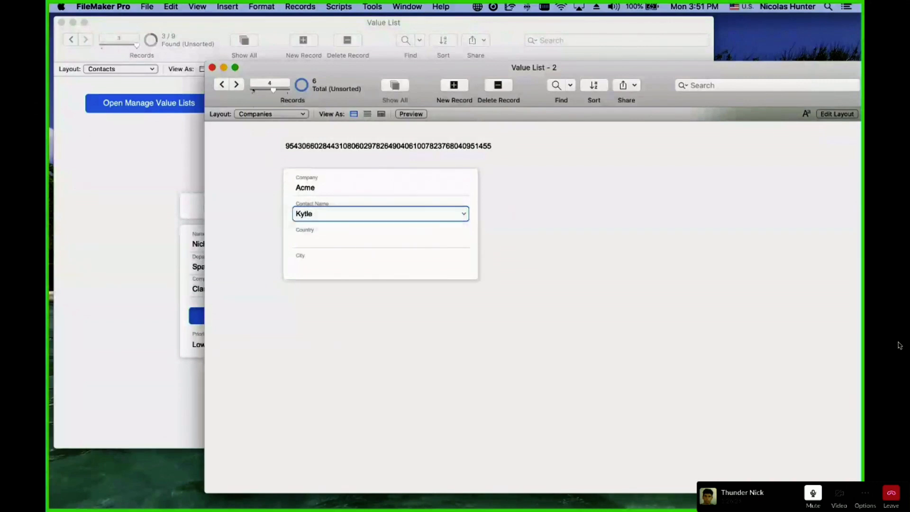
left_click(237, 86)
left_click(322, 215)
left_click(323, 215)
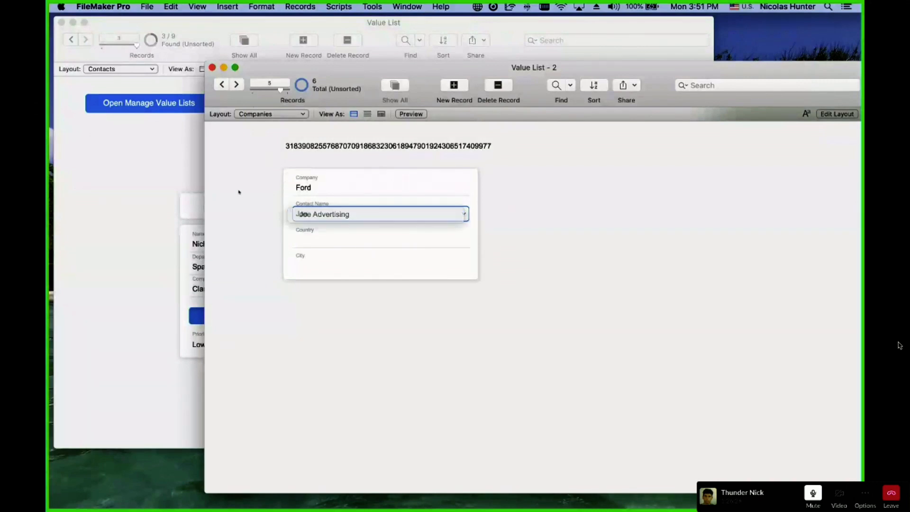
left_click(236, 86)
left_click(322, 211)
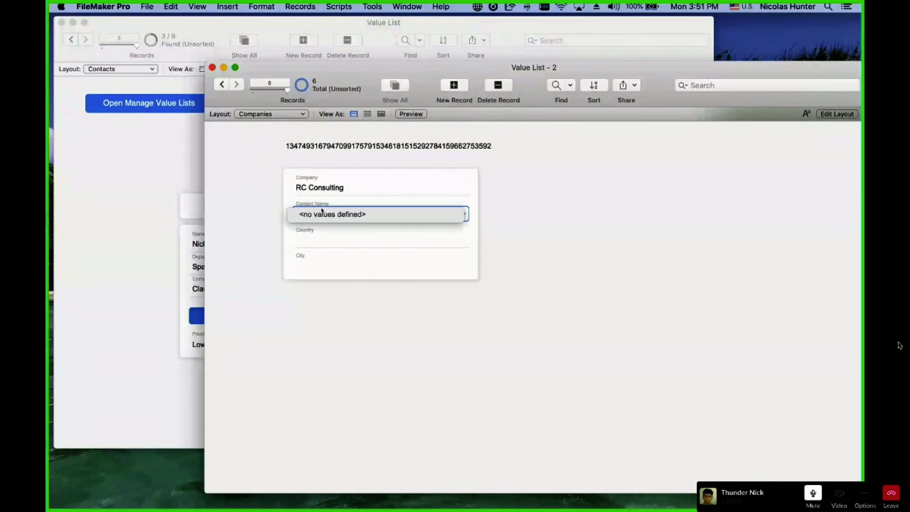
left_click(259, 199)
Step back to RC Consulting and review its offered contact names without picking one.
left_click(224, 86)
left_click(223, 86)
left_click(223, 86)
left_click(224, 86)
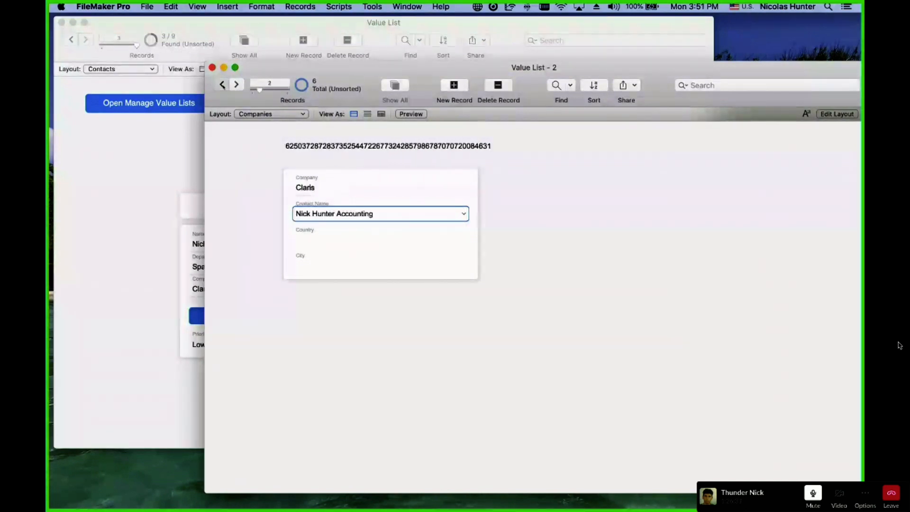
left_click(223, 87)
left_click(362, 215)
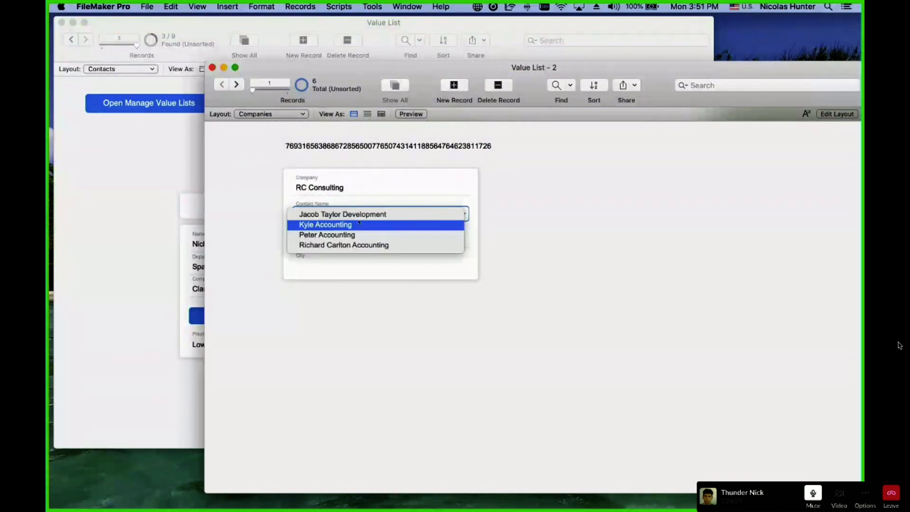
left_click(369, 341)
left_click(367, 341)
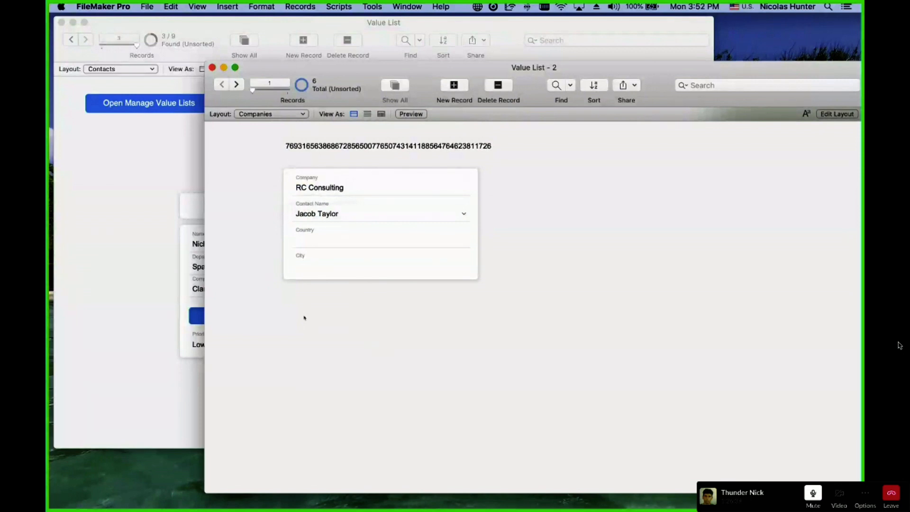
left_click(312, 153)
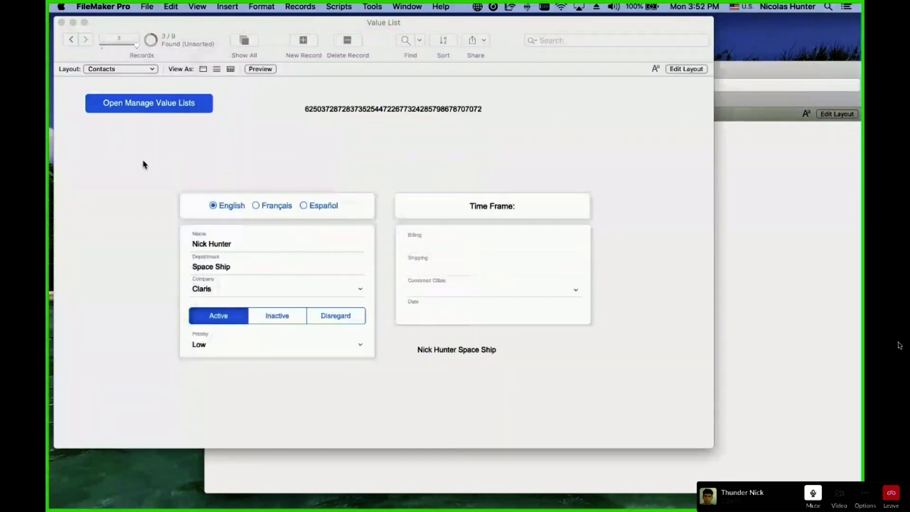
Switch Contact by Comany's Full Info source from related-only values to Include all values.
left_click(143, 164)
left_click(311, 111)
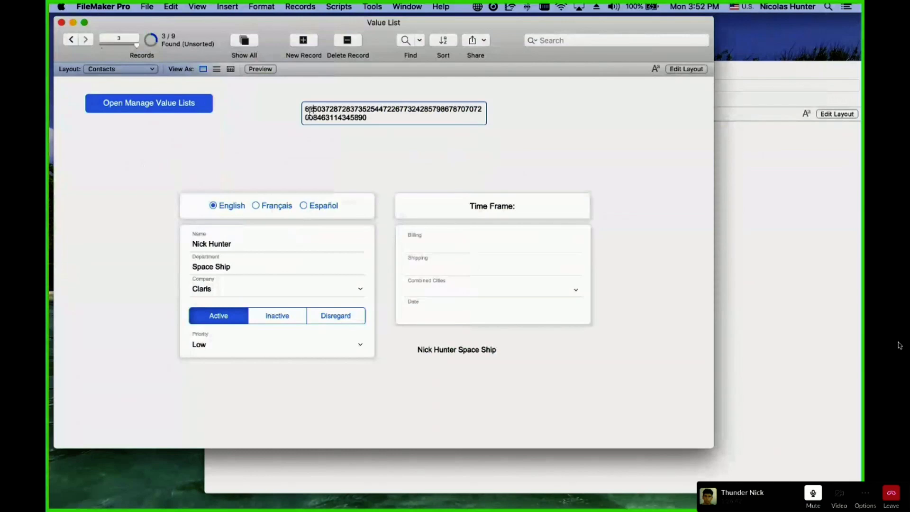
left_click(148, 7)
mouse_move(164, 96)
left_click(309, 120)
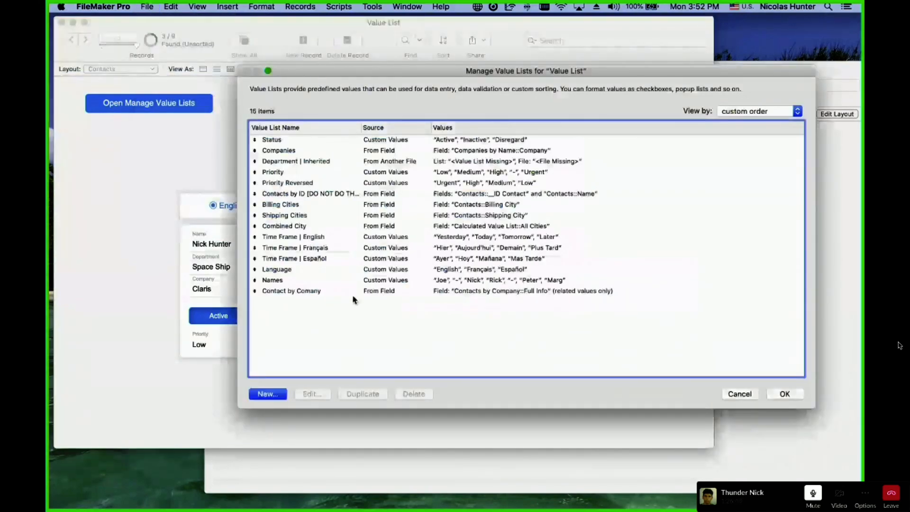
double_click(355, 292)
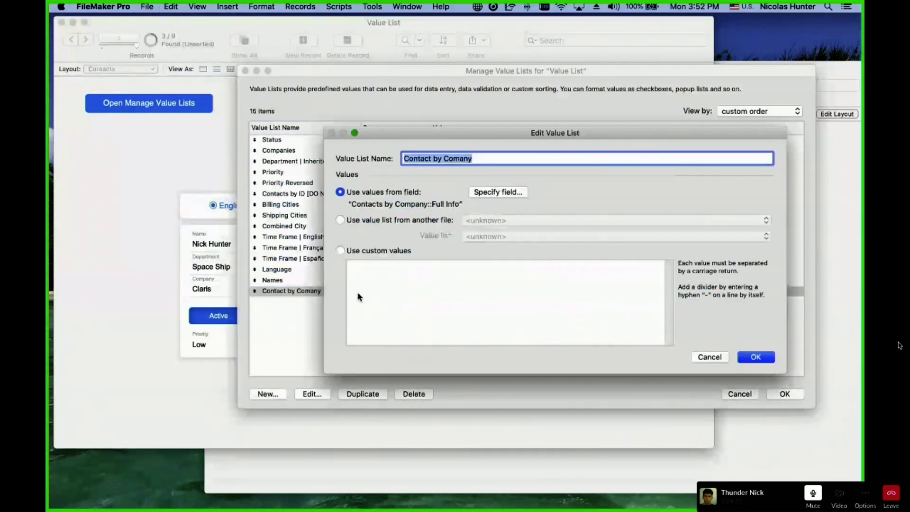
left_click(498, 192)
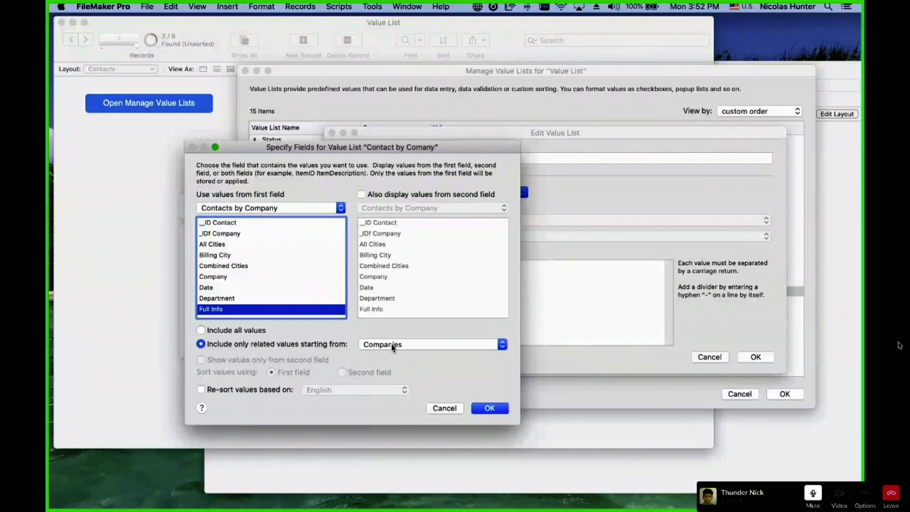
left_click(233, 331)
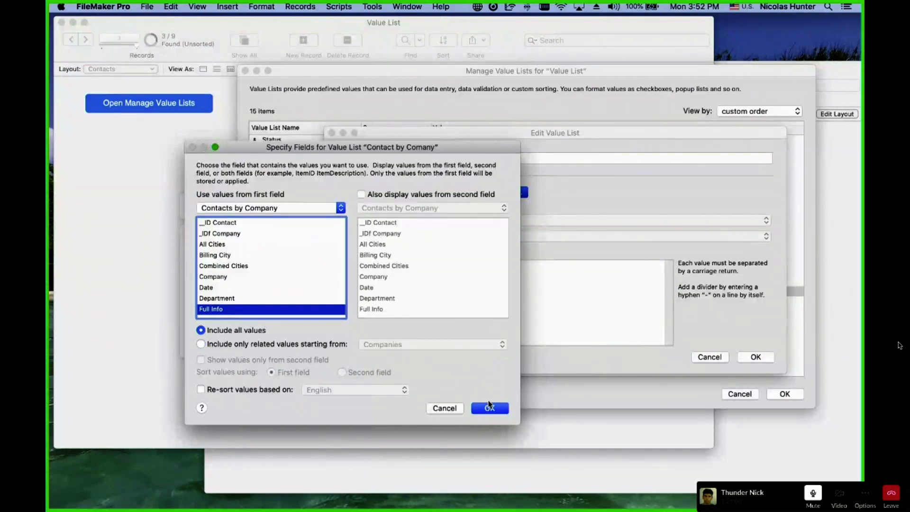
left_click(490, 409)
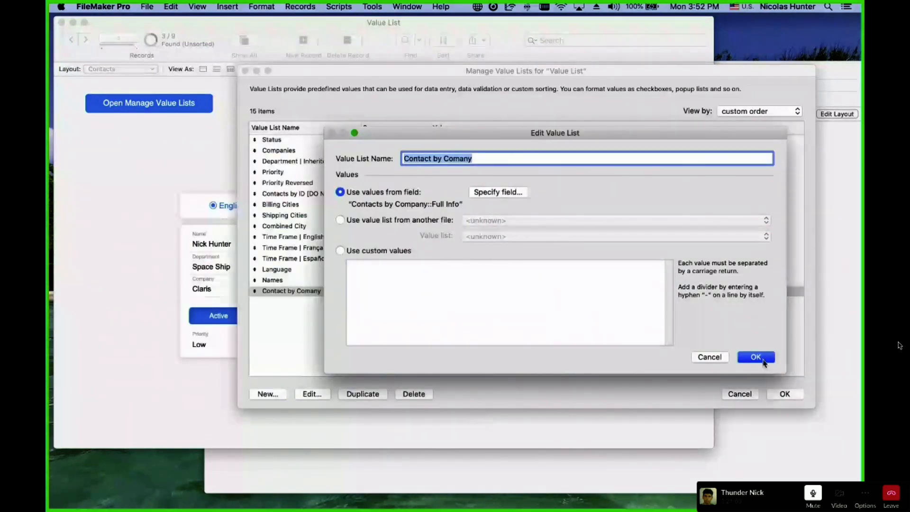
left_click(756, 357)
left_click(797, 401)
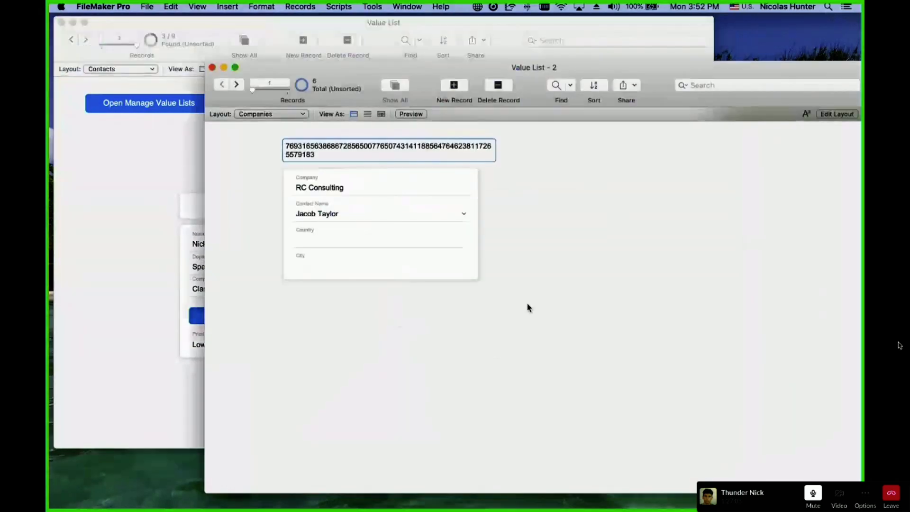
Check RC Consulting's Contact Name choices, then open Contact by Comany's field source settings.
left_click(374, 216)
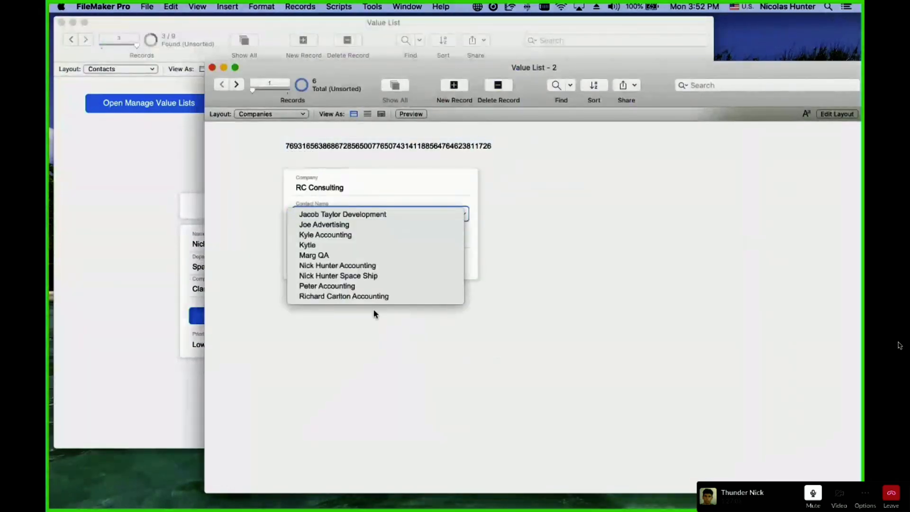
left_click(374, 322)
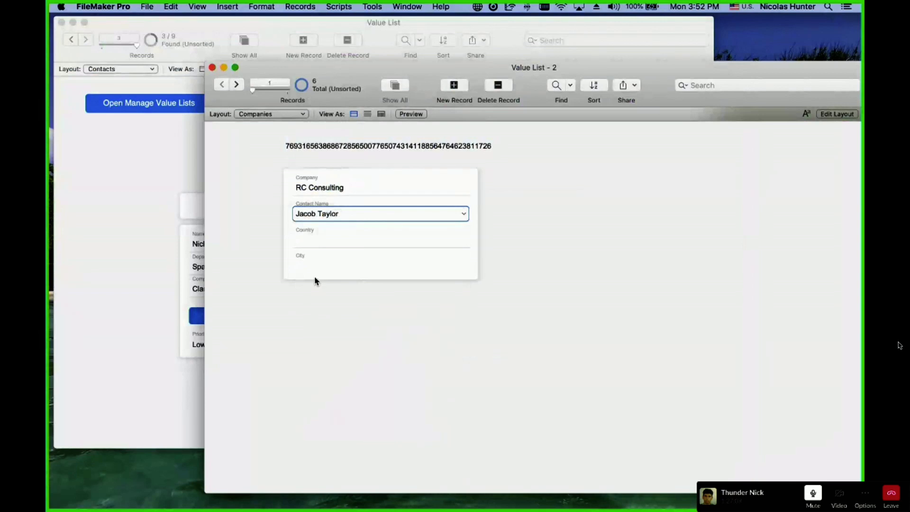
left_click(147, 6)
mouse_move(161, 100)
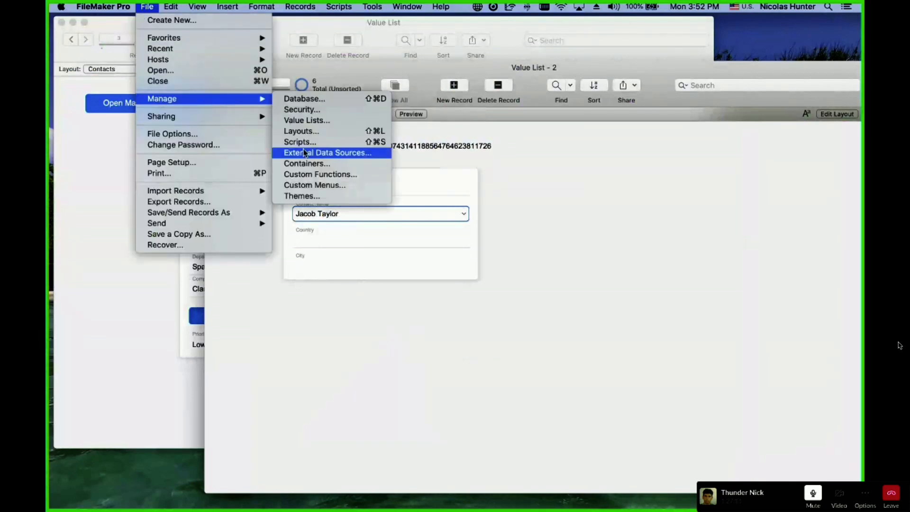
left_click(306, 121)
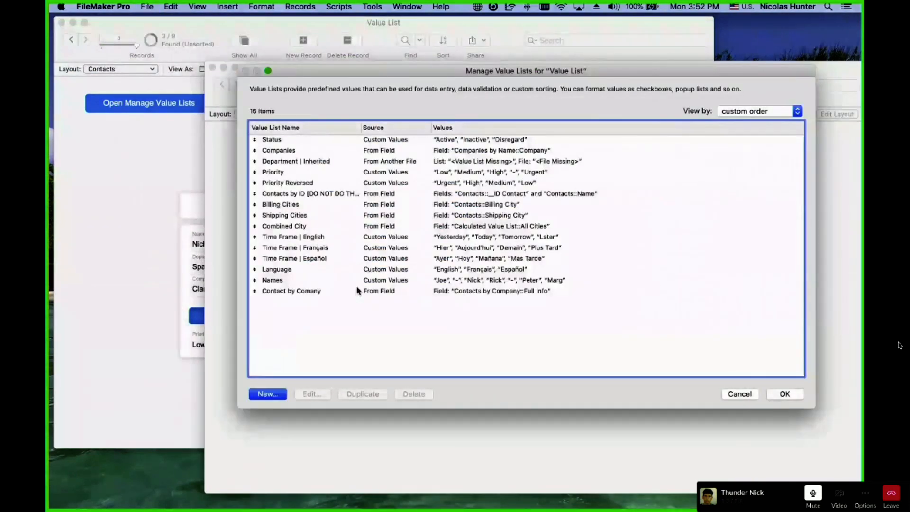
double_click(358, 290)
left_click(472, 193)
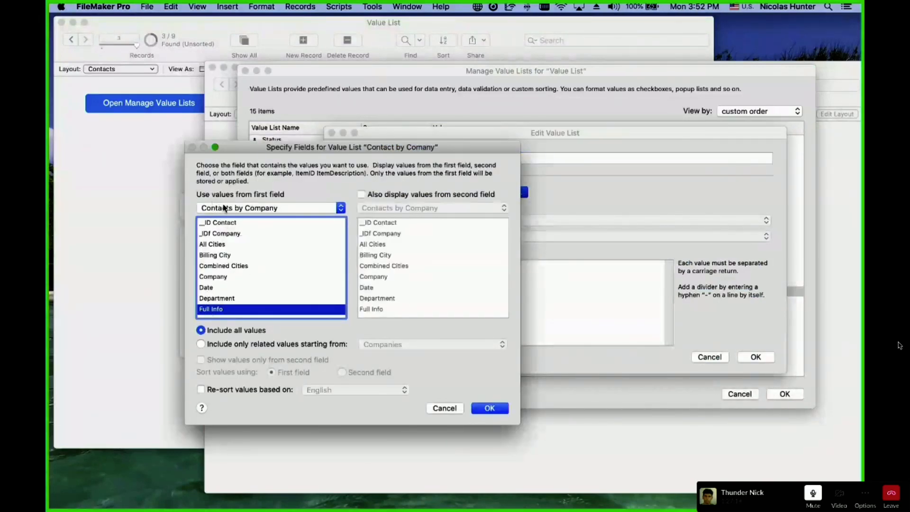
Reselect values related from Companies, review the starting-table choices, then cancel out of all dialogs.
left_click(247, 344)
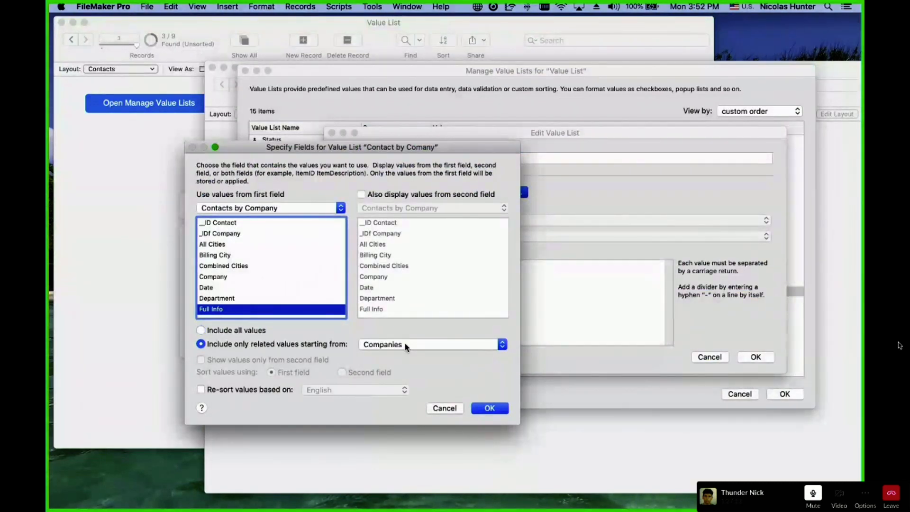
left_click(490, 408)
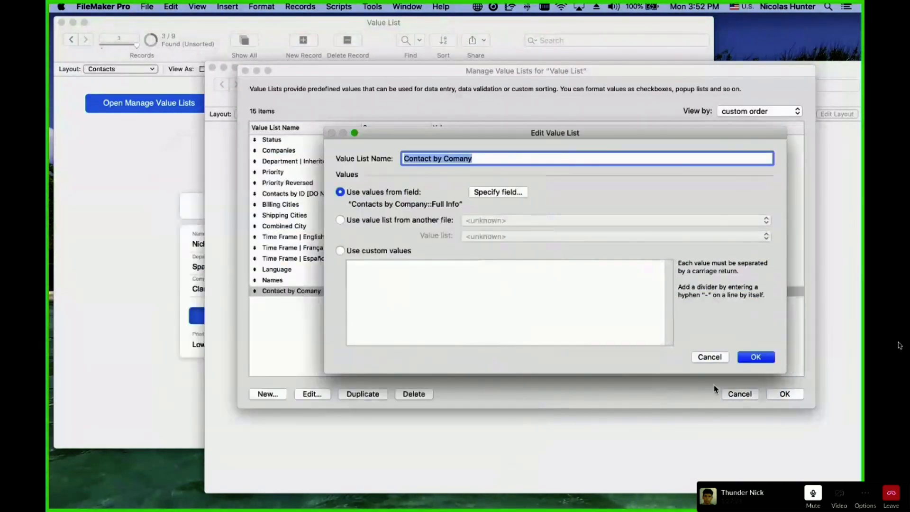
left_click(497, 192)
left_click(391, 346)
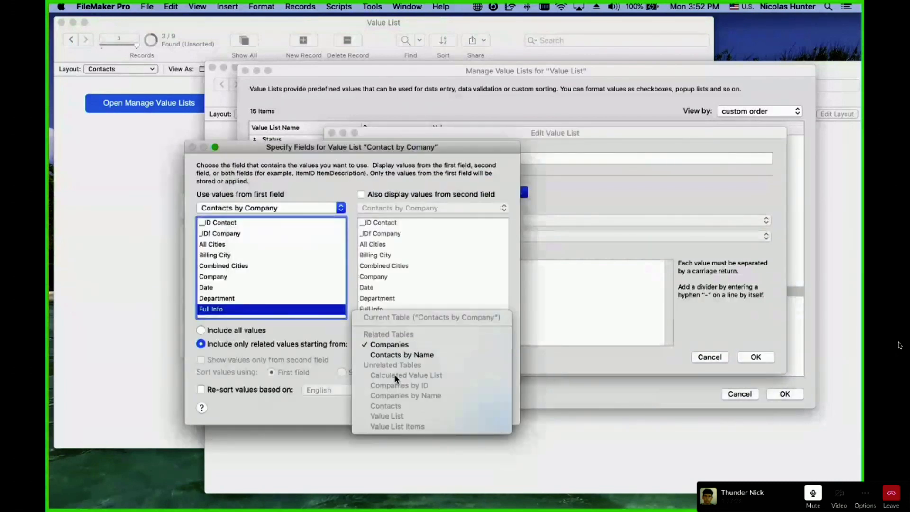
left_click(401, 280)
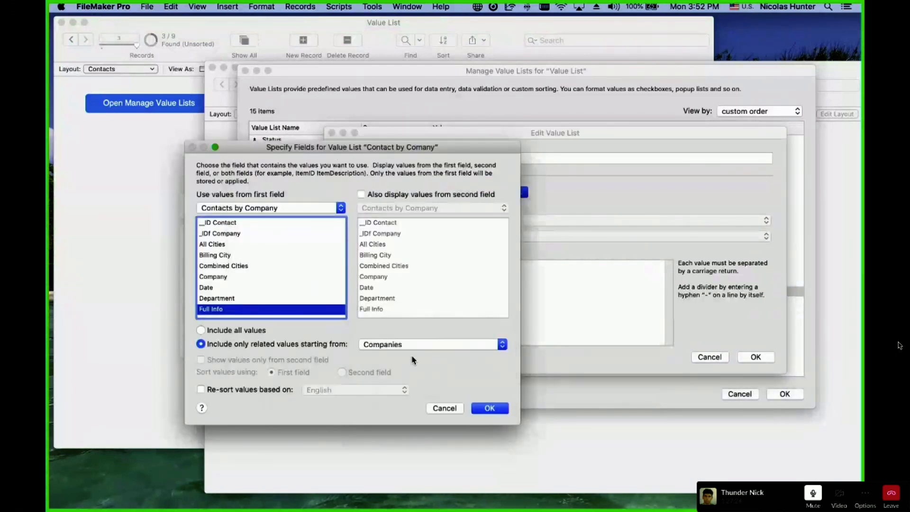
left_click(412, 350)
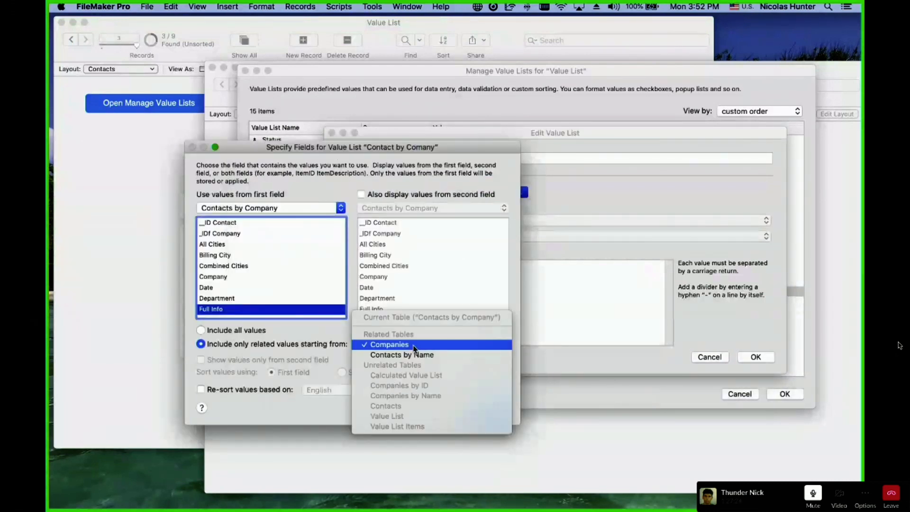
left_click(427, 279)
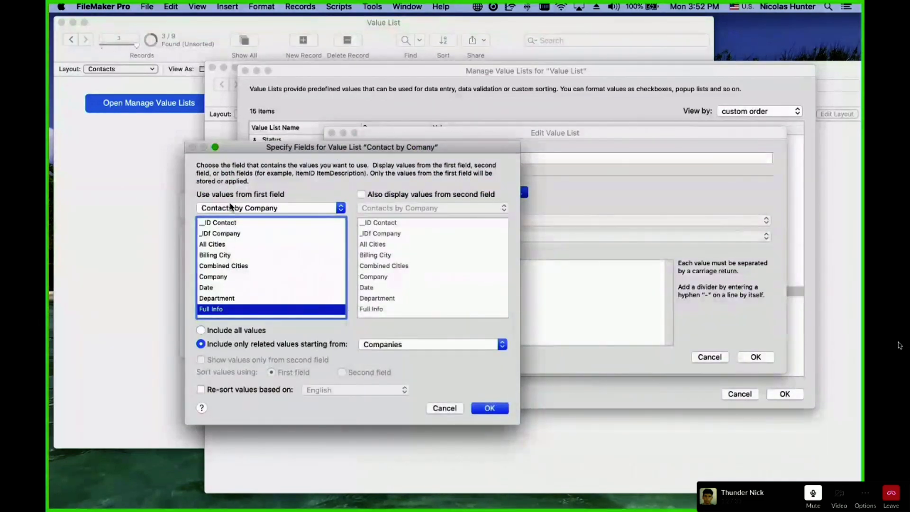
key("Escape")
key("Escape")
key("Escape")
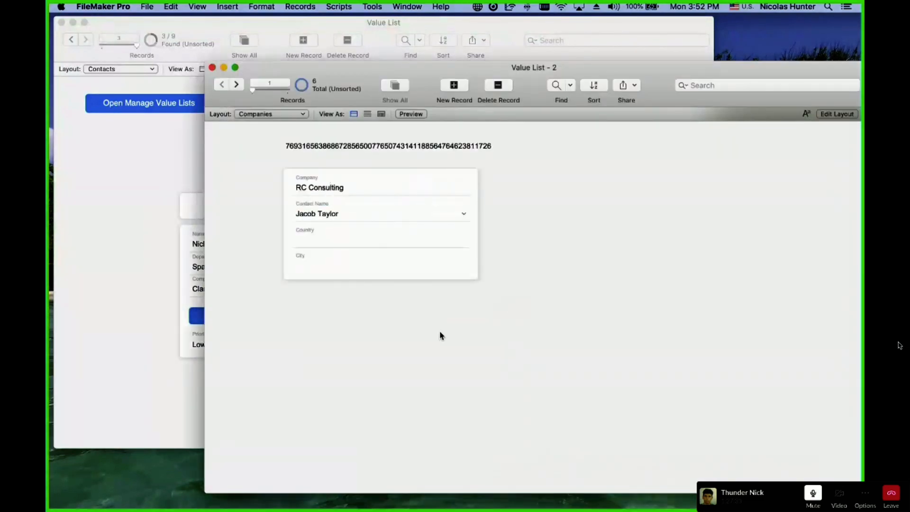
key("super+shift+d")
key("Escape")
Open Manage Value Lists from the File menu and close it without changes.
left_click(144, 6)
mouse_move(149, 104)
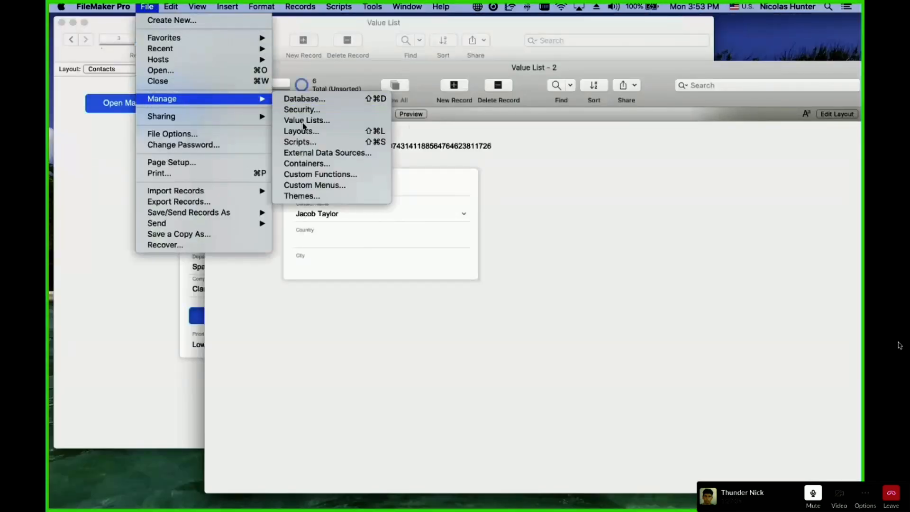
left_click(299, 121)
key("Escape")
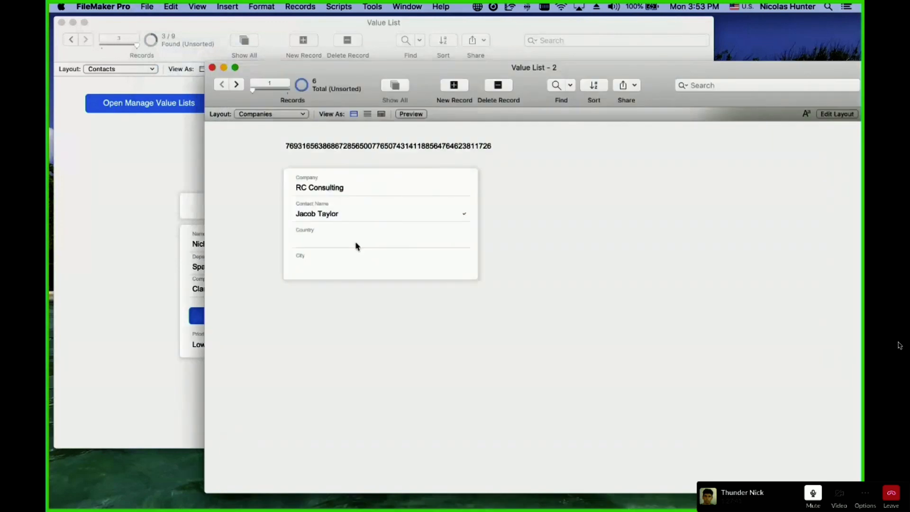
In the relationships graph, select and nudge the Companies and Contacts occurrences, then discard all changes.
key("super+shift+d")
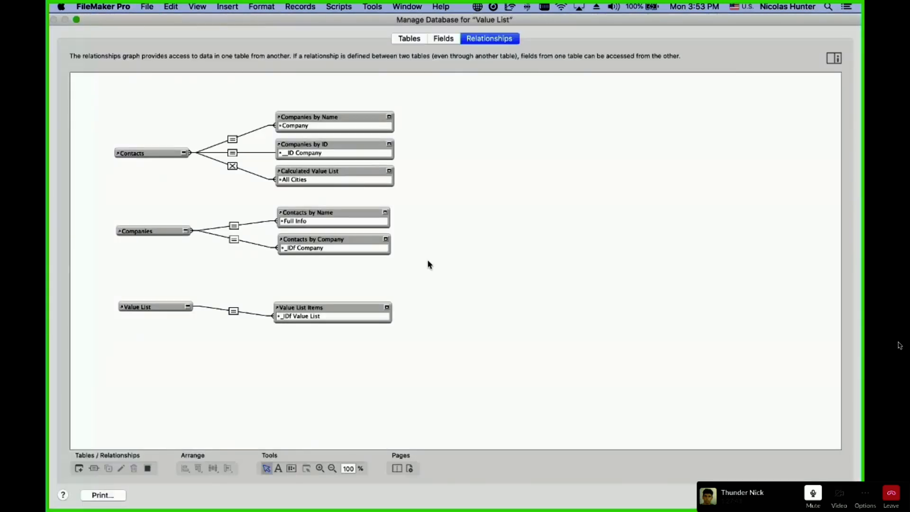
left_click_drag(427, 260, 311, 218)
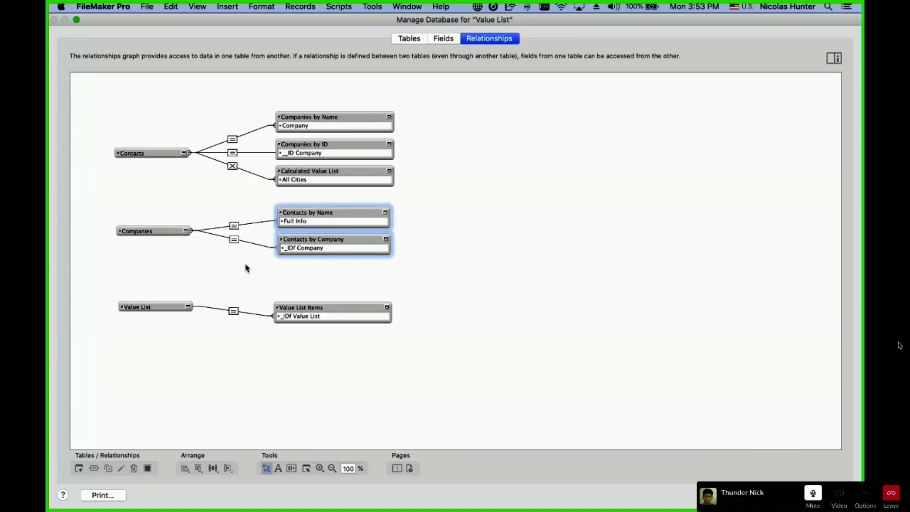
left_click(148, 230)
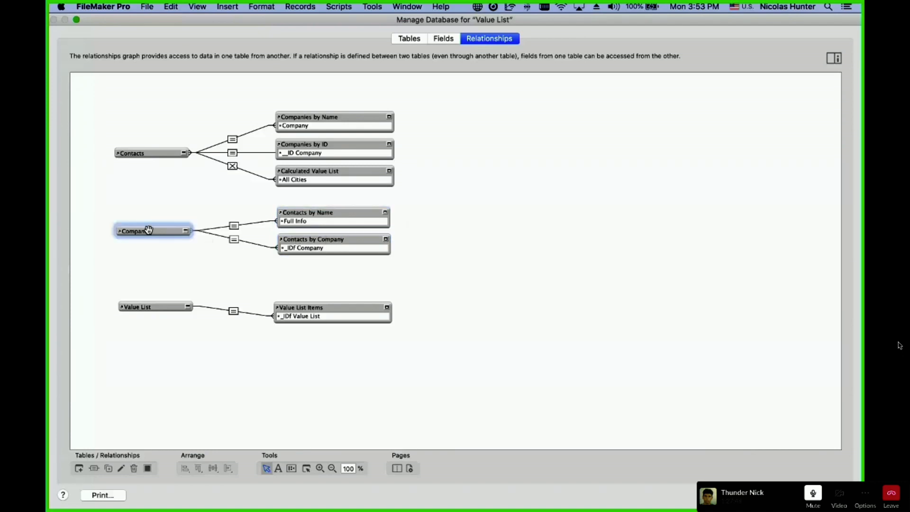
left_click(314, 208, "shift")
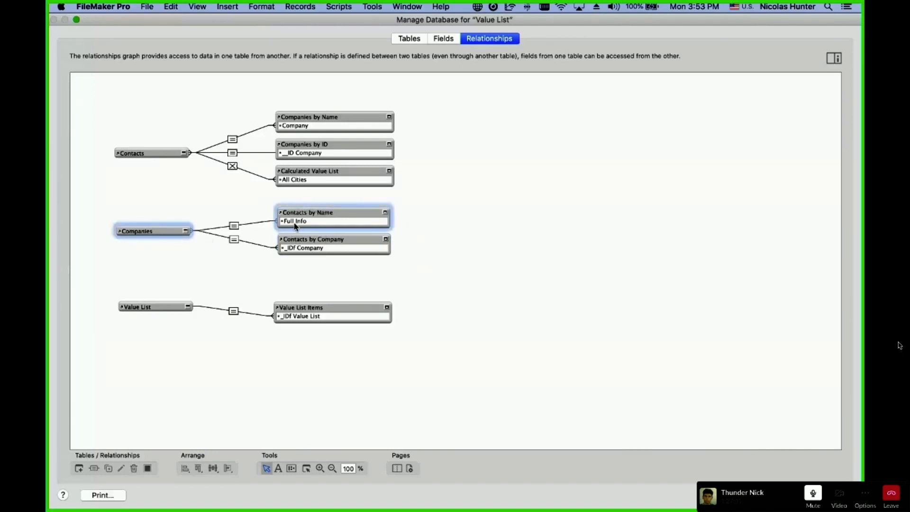
left_click(300, 238)
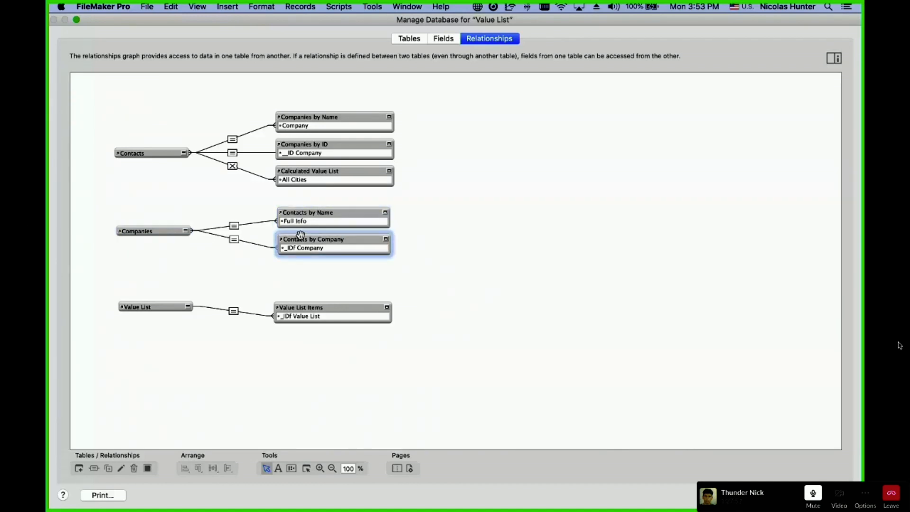
left_click(173, 232)
left_click(302, 211)
left_click(305, 249)
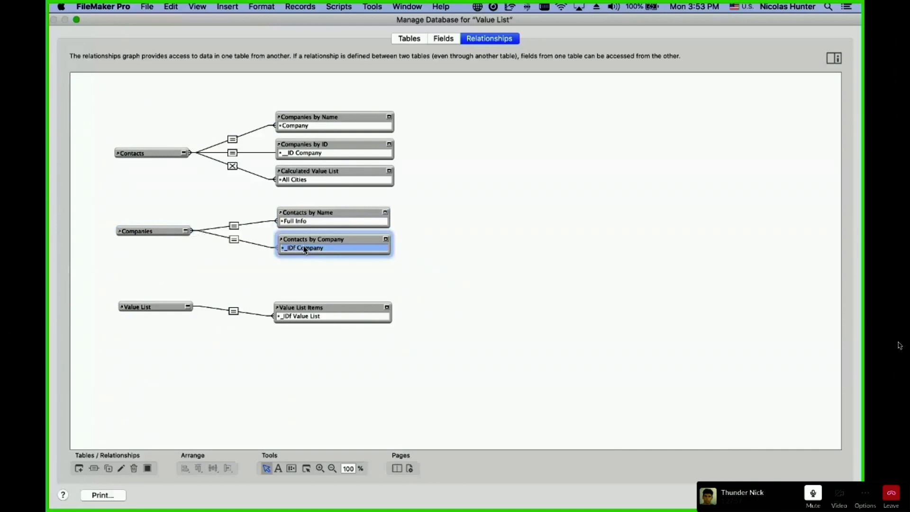
mouse_move(299, 211)
left_mouse_down()
mouse_move(291, 209)
mouse_move(313, 209)
left_mouse_up()
left_click(169, 230)
left_click(242, 201)
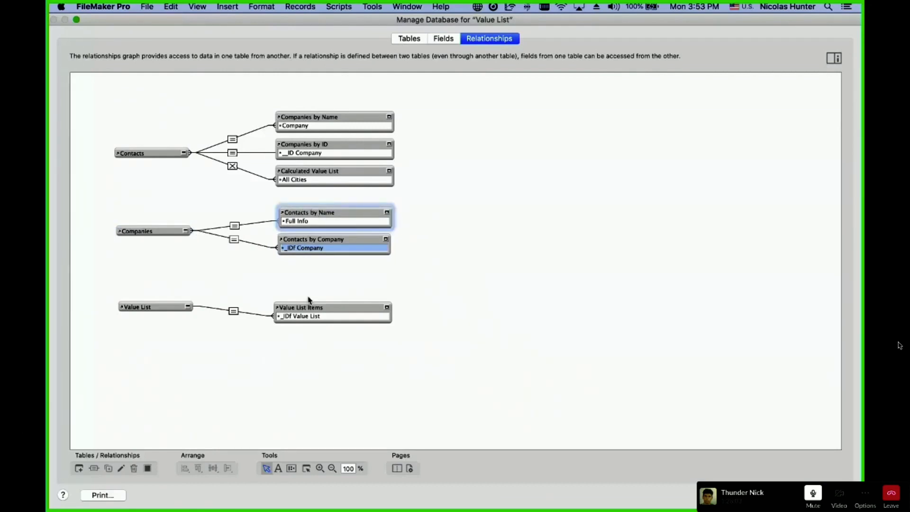
key("Escape")
left_click(287, 120)
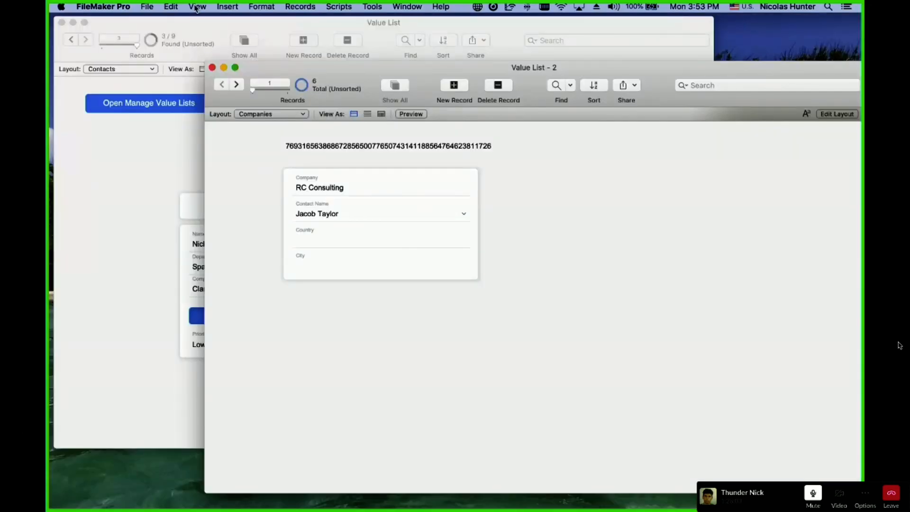
Reopen Manage Database, expand and collapse Companies and Contacts by Company, then discard changes.
left_click(147, 7)
mouse_move(216, 98)
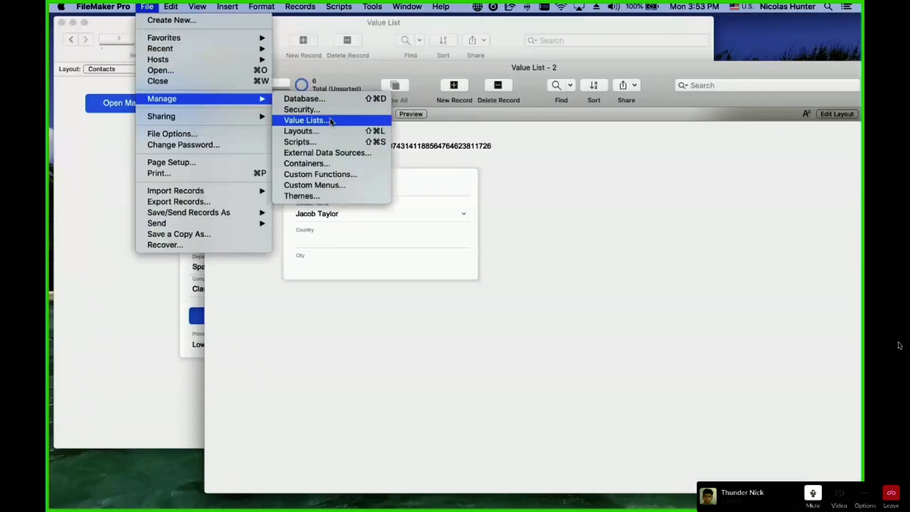
left_click(397, 189)
key("shift+super+d")
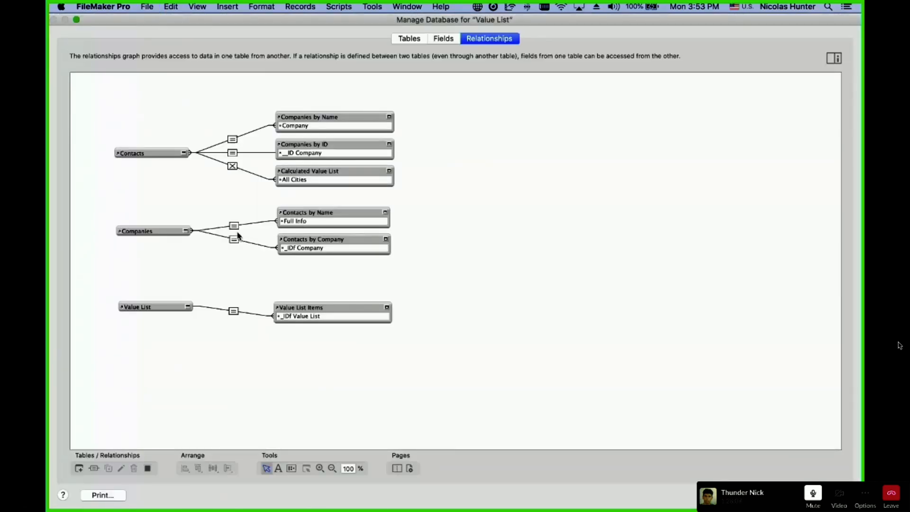
left_click(235, 240)
left_click(186, 232)
left_click(386, 242)
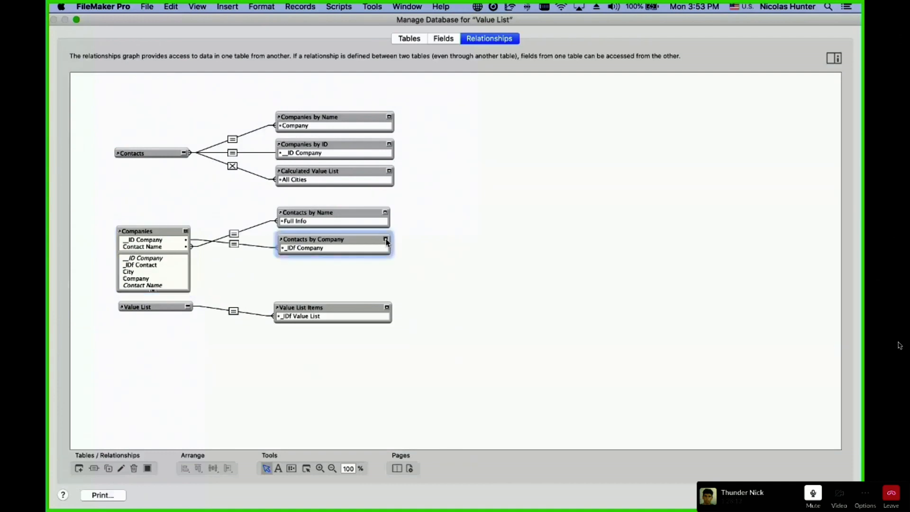
left_click(386, 240)
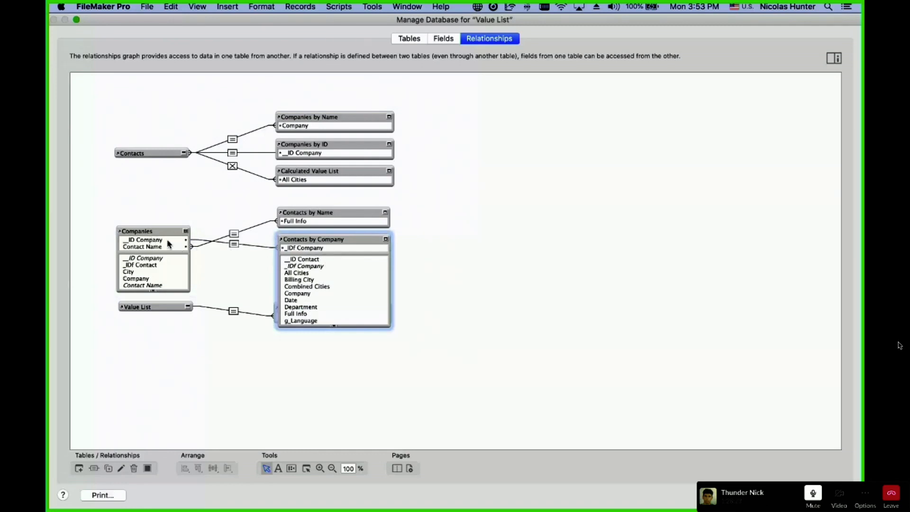
left_click(186, 231)
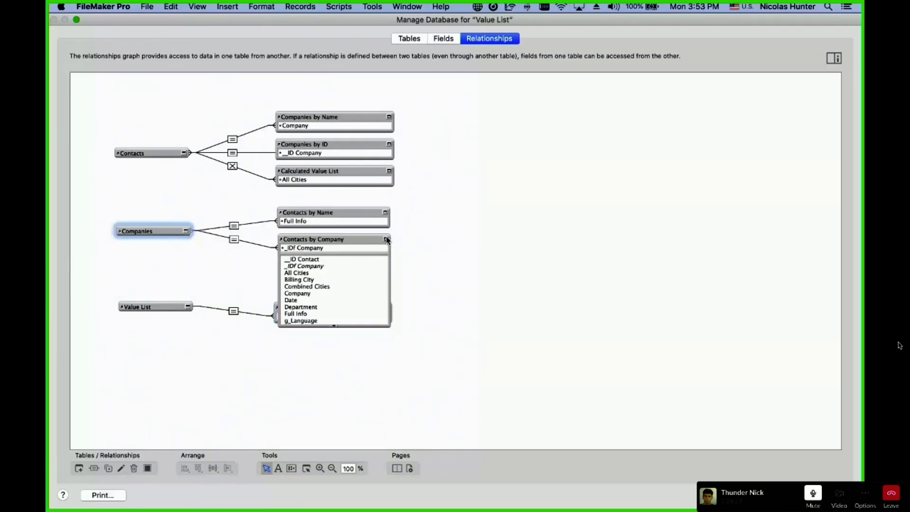
left_click(387, 240)
left_click(480, 304)
key("Escape")
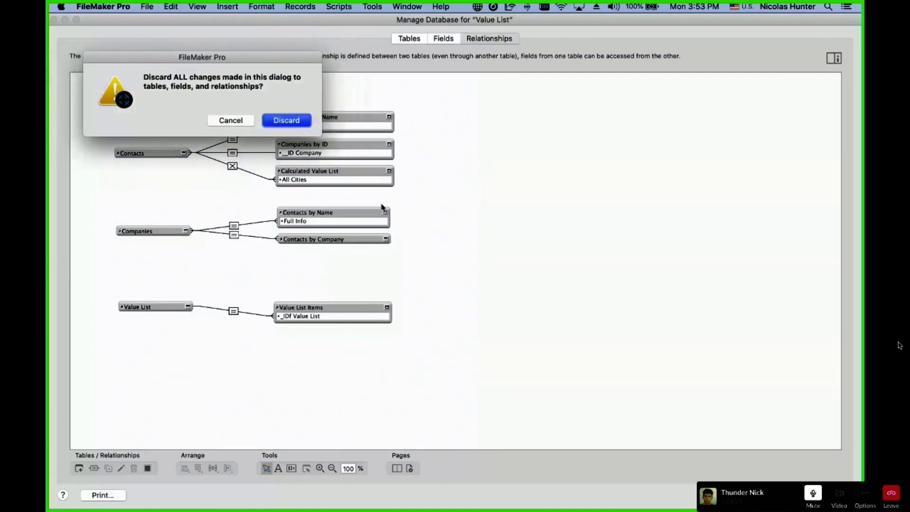
left_click(301, 124)
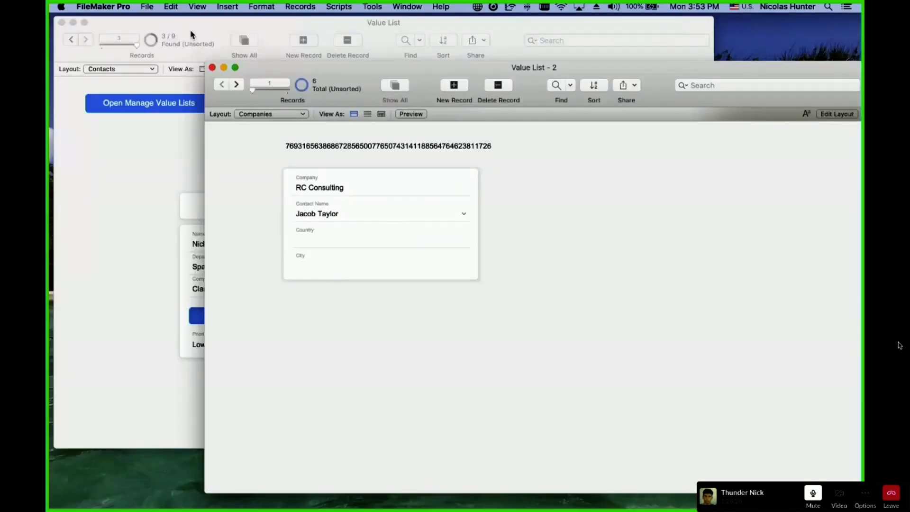
Make Contact by Comany use Contacts by Company Full Info values, only related from Companies.
left_click(148, 6)
mouse_move(230, 98)
left_click(306, 121)
double_click(365, 291)
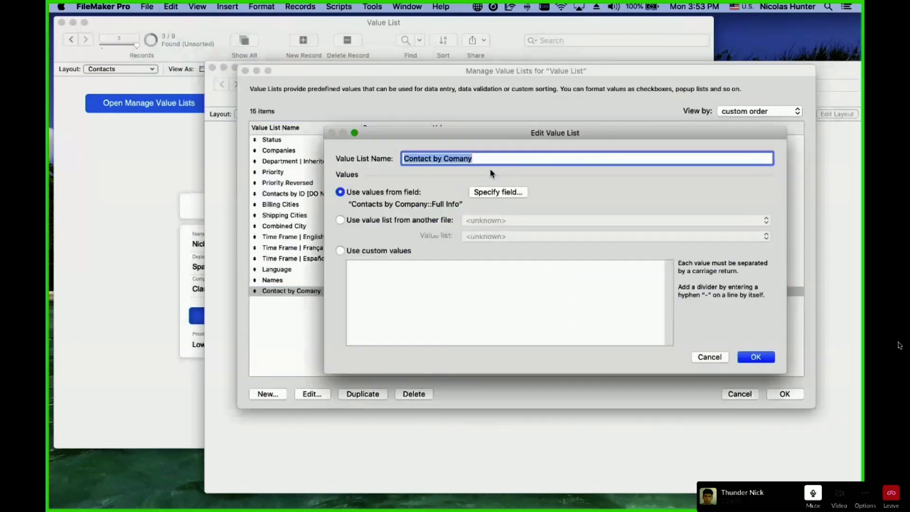
left_click(498, 191)
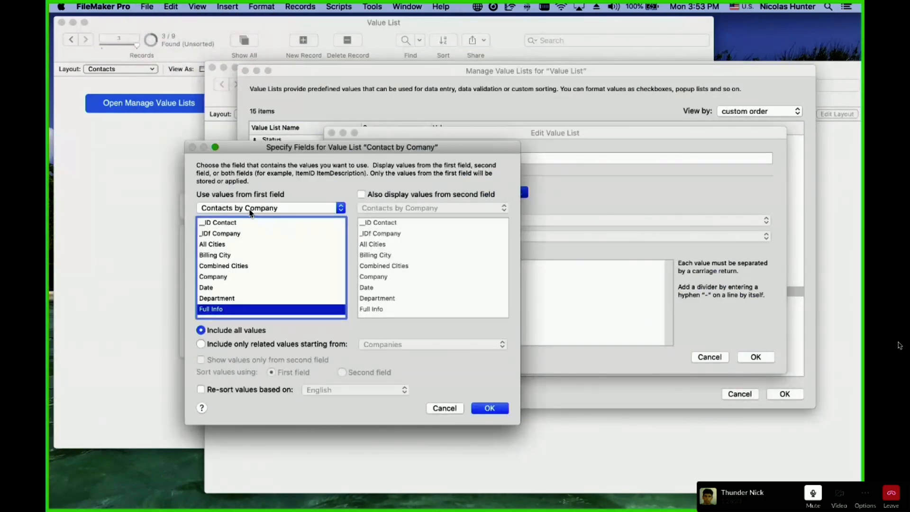
left_click(252, 209)
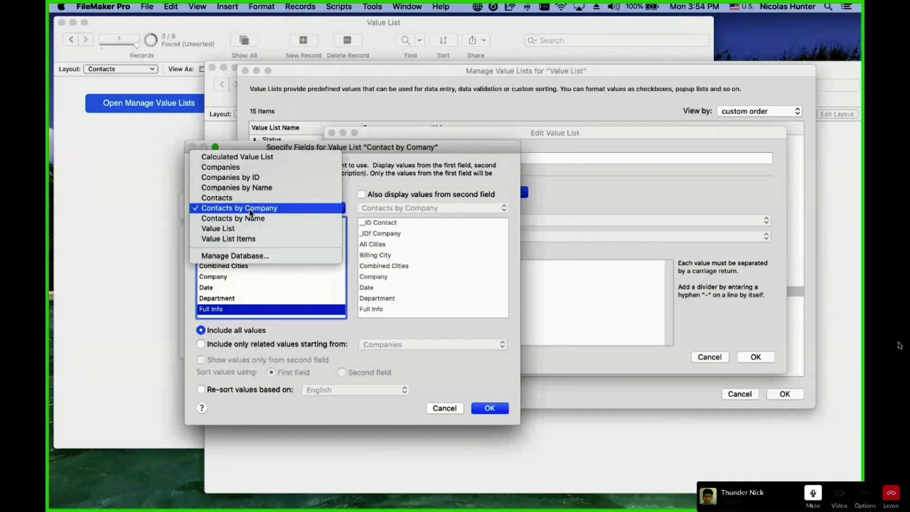
left_click(252, 209)
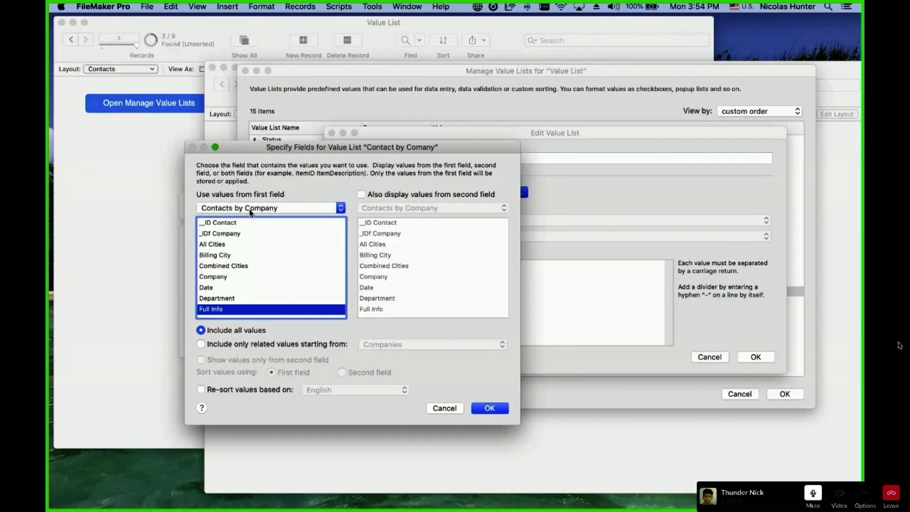
left_click(295, 349)
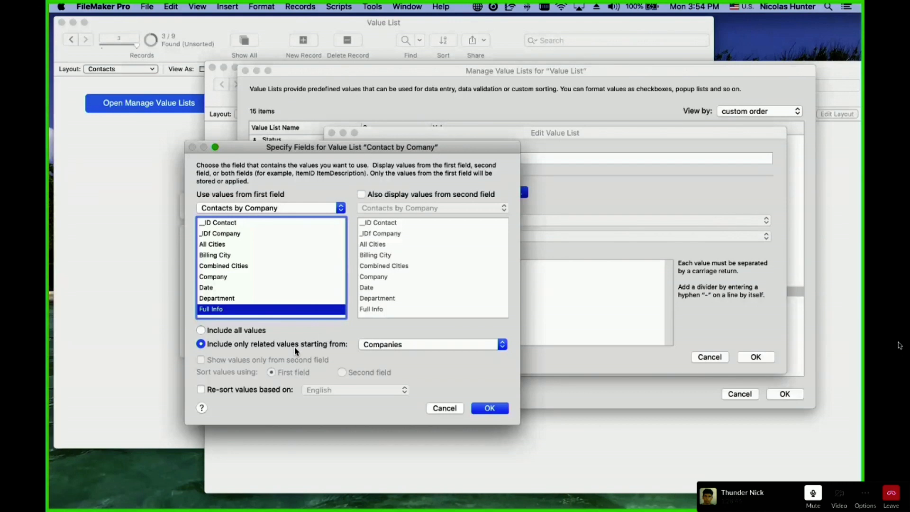
left_click(400, 344)
left_click(401, 345)
left_click(490, 408)
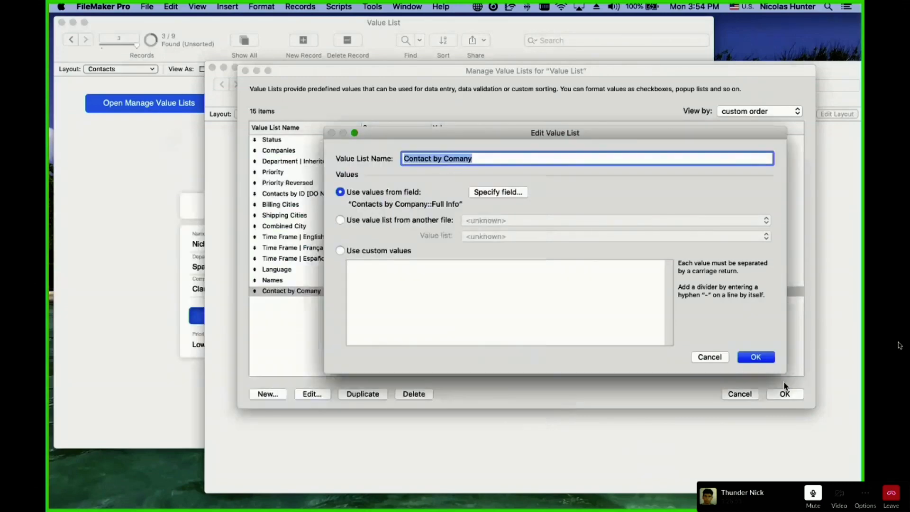
left_click(756, 357)
left_click(785, 394)
Check the Companies and Contacts by Company occurrences in the relationships graph, then close Manage Database.
key("super+shift+d")
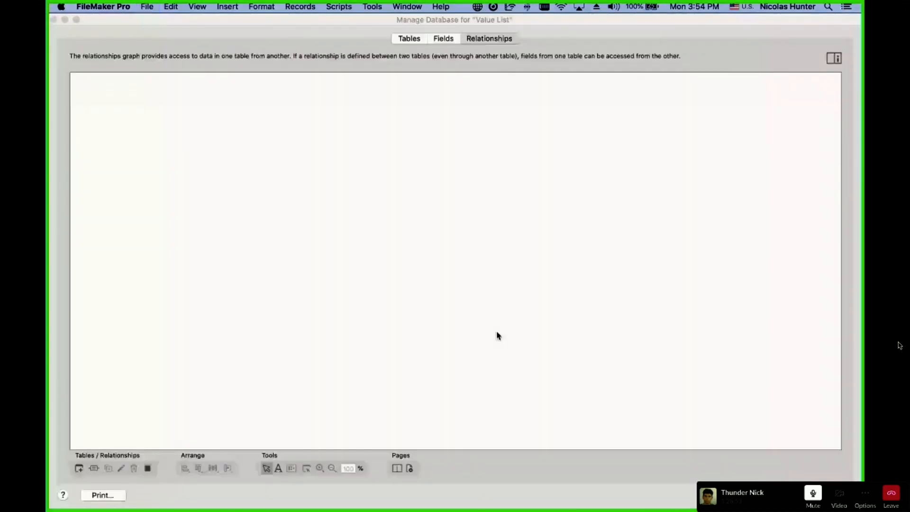
left_click(313, 239)
left_click(171, 231, "shift")
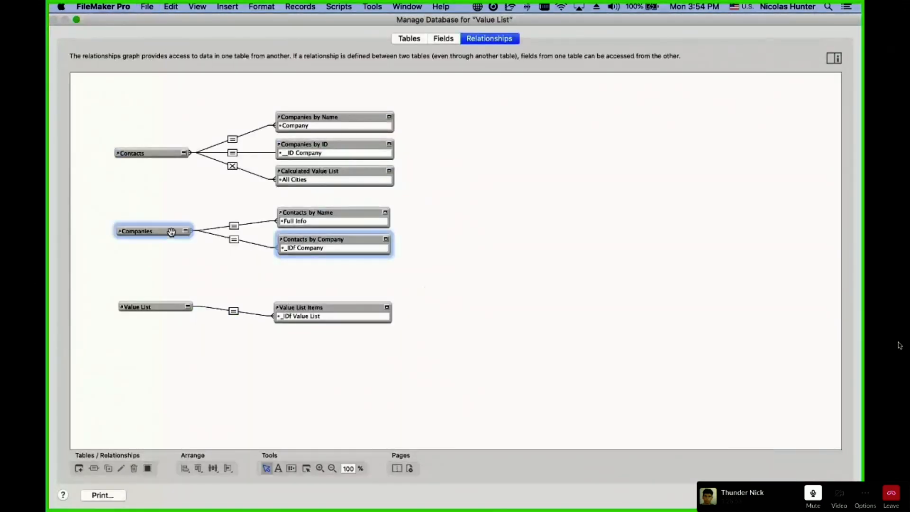
left_click(349, 240)
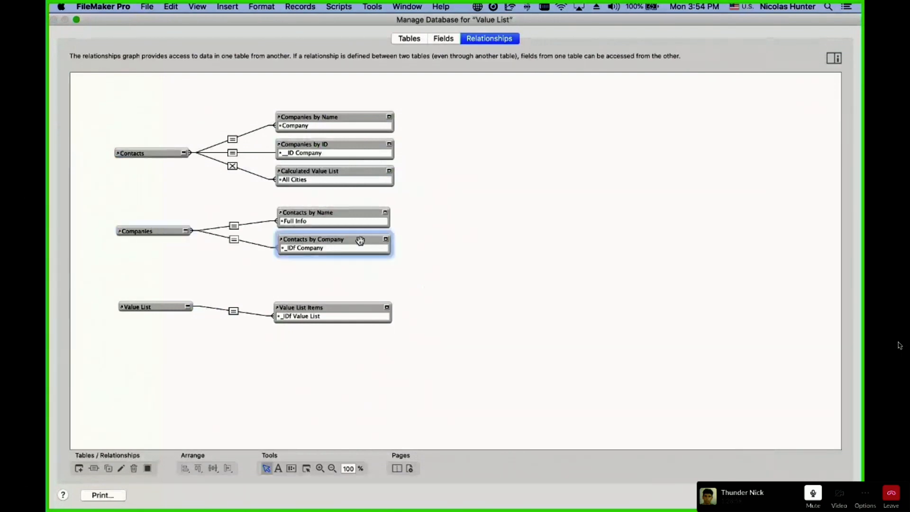
left_click(168, 230)
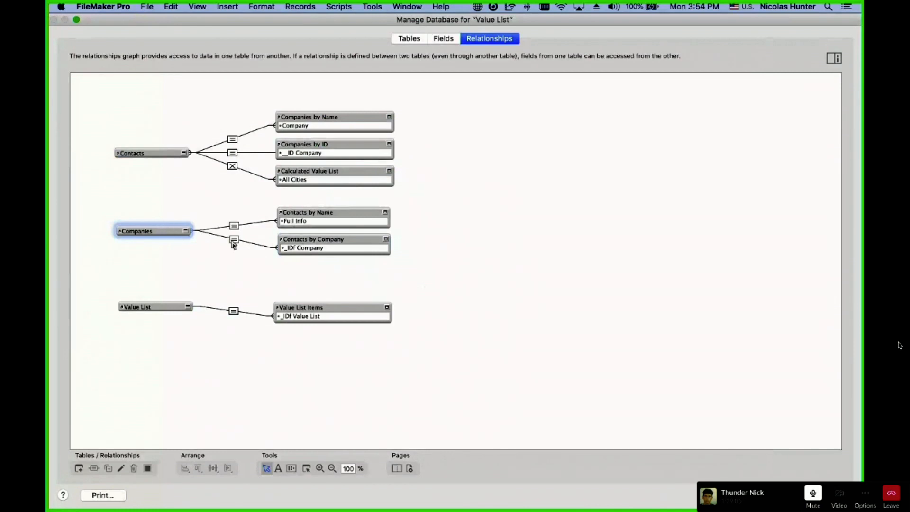
left_click(828, 495)
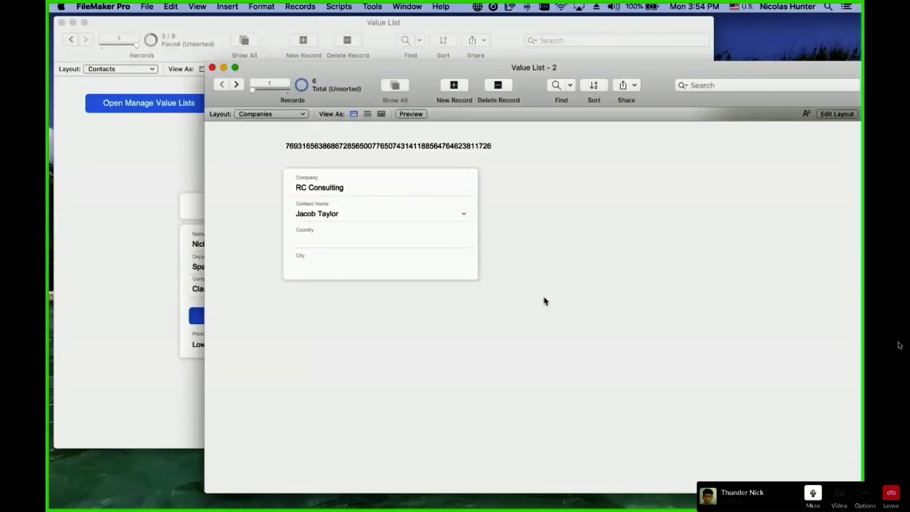
left_click_drag(366, 76, 256, 56)
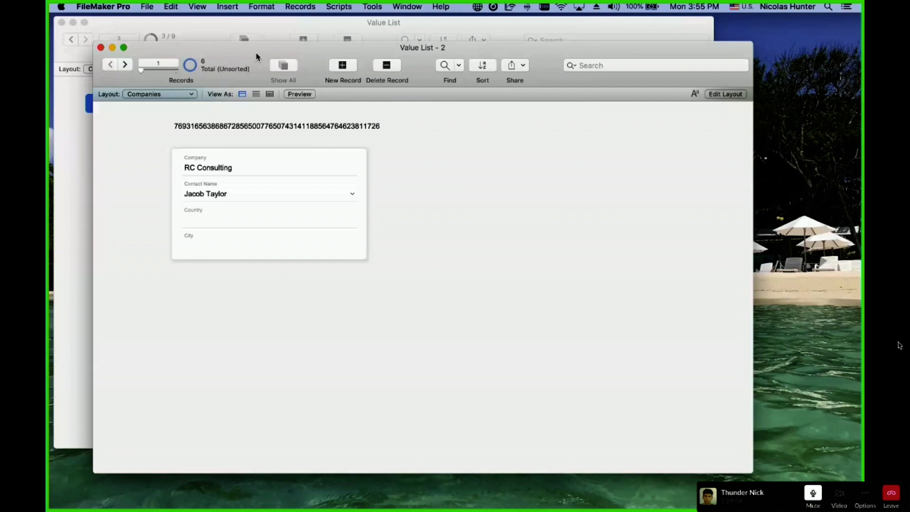
key("ctrl+Up")
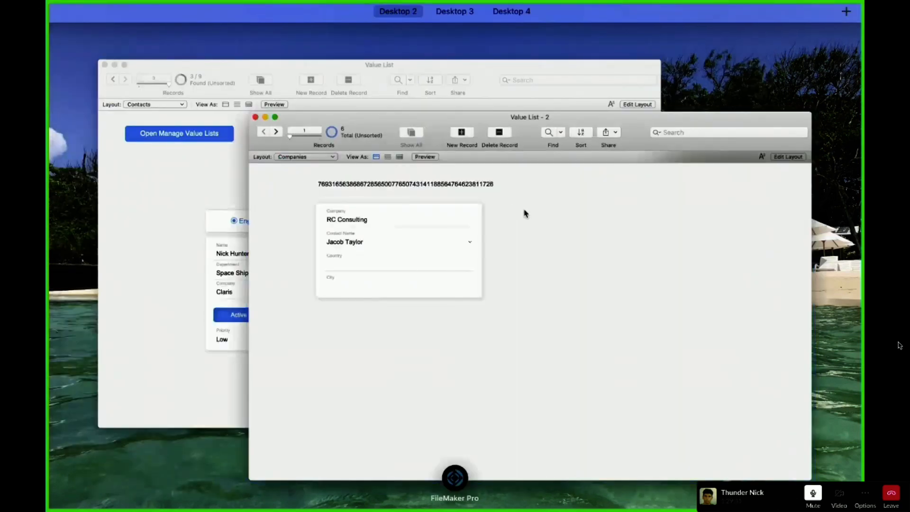
key("ctrl+Up")
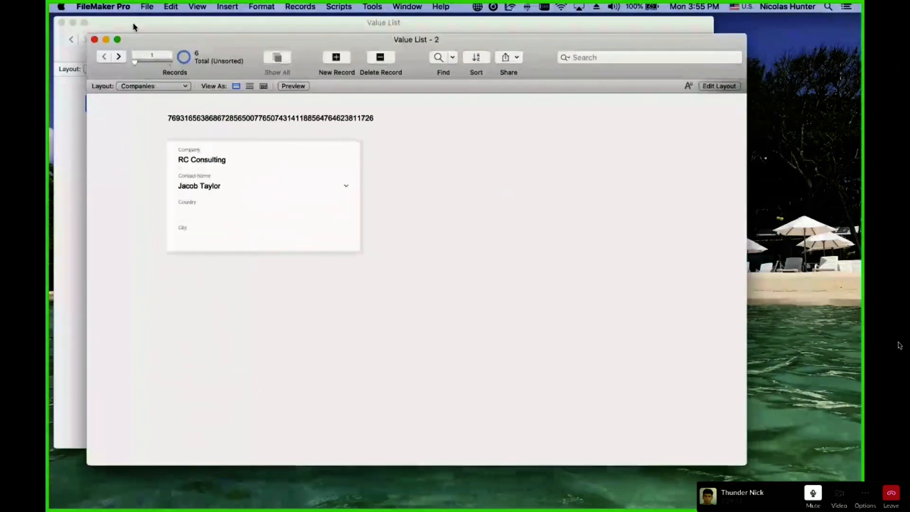
left_click(157, 86)
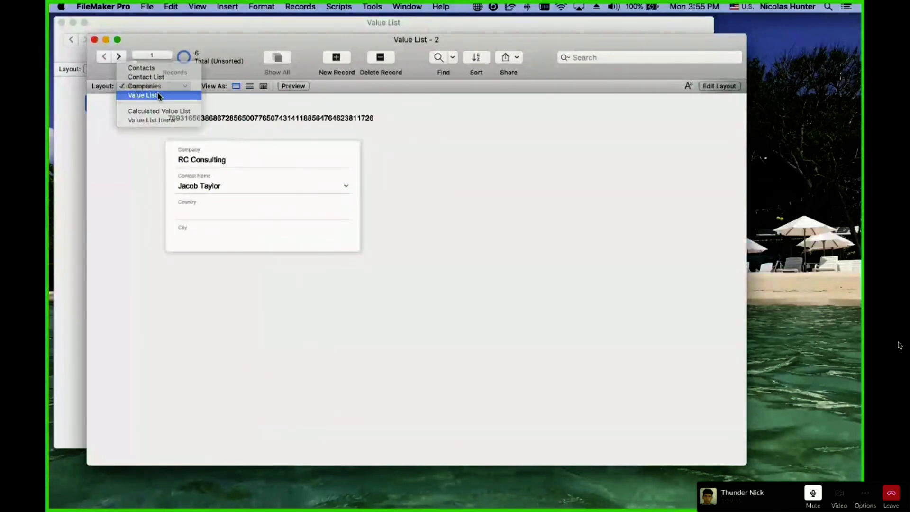
Switch to the Value Lists layout, showing Countries with 11 items from USA to Morocco.
left_click(159, 95)
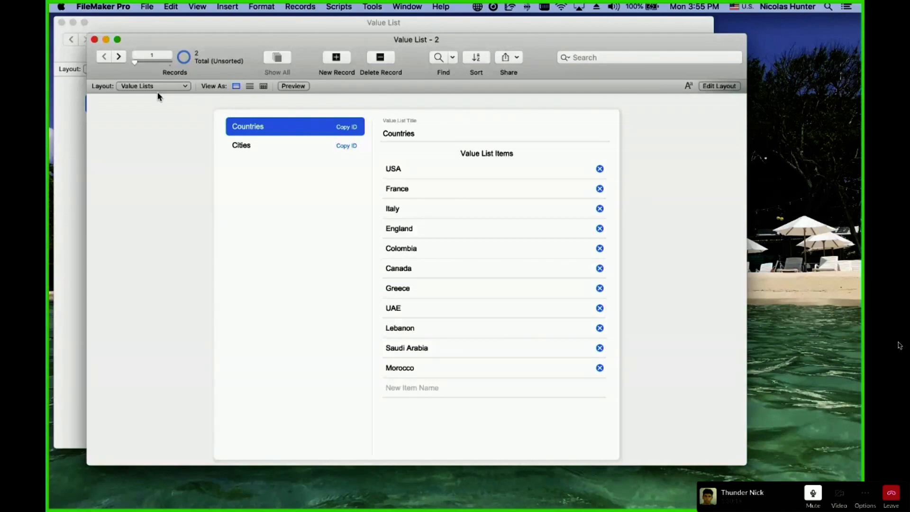
left_click(147, 7)
mouse_move(163, 99)
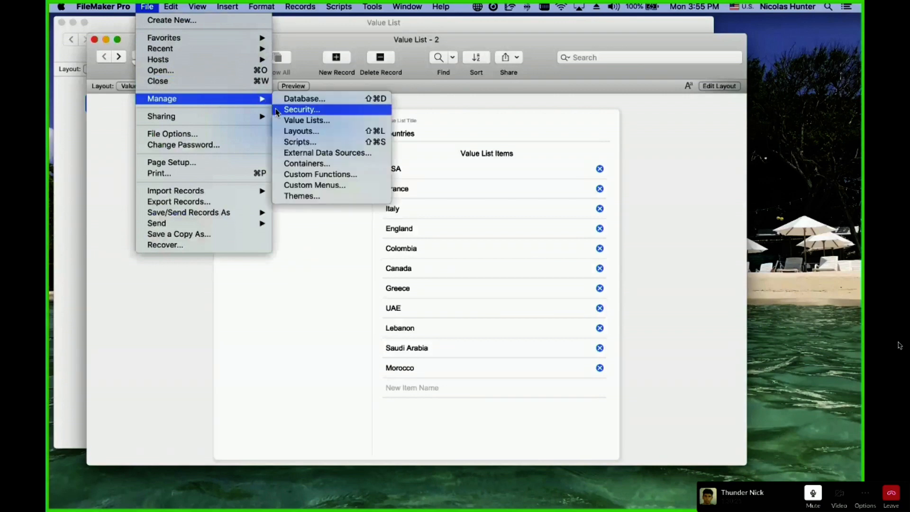
left_click(306, 120)
left_click(346, 143)
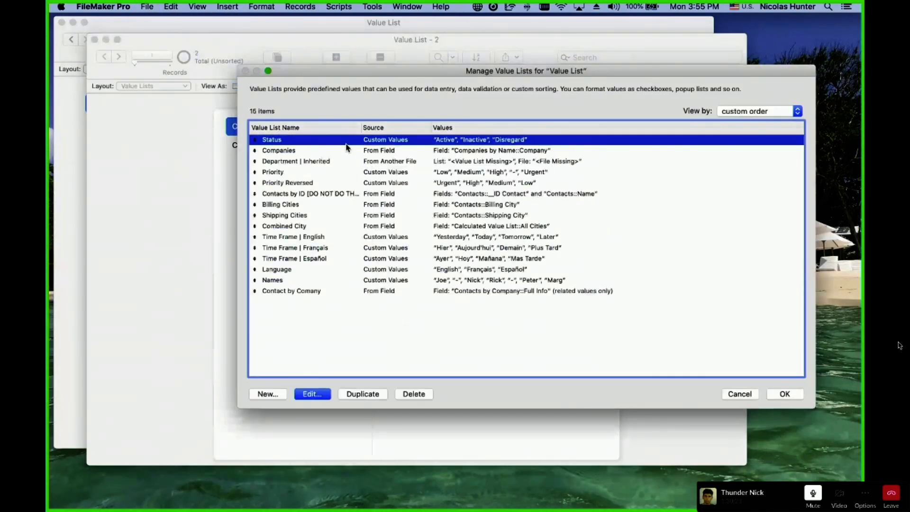
double_click(346, 144)
left_click_drag(434, 291, 313, 248)
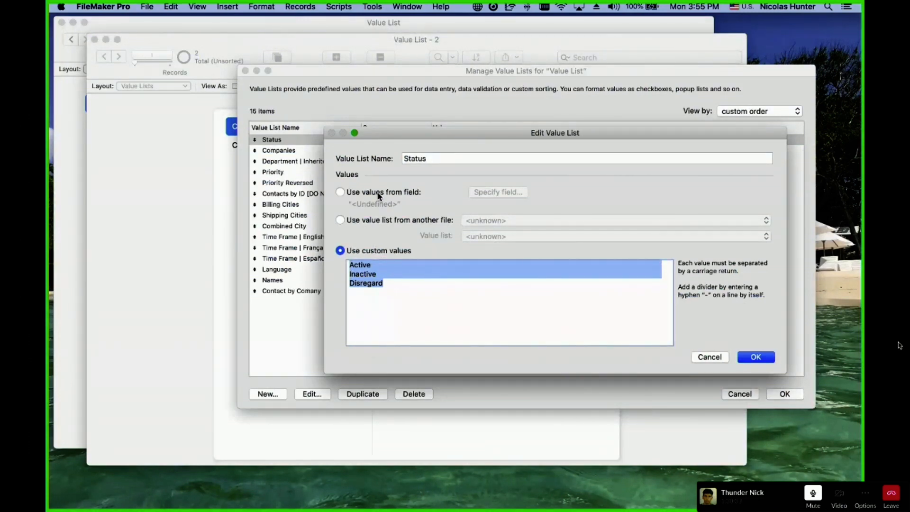
key("Escape")
double_click(292, 291)
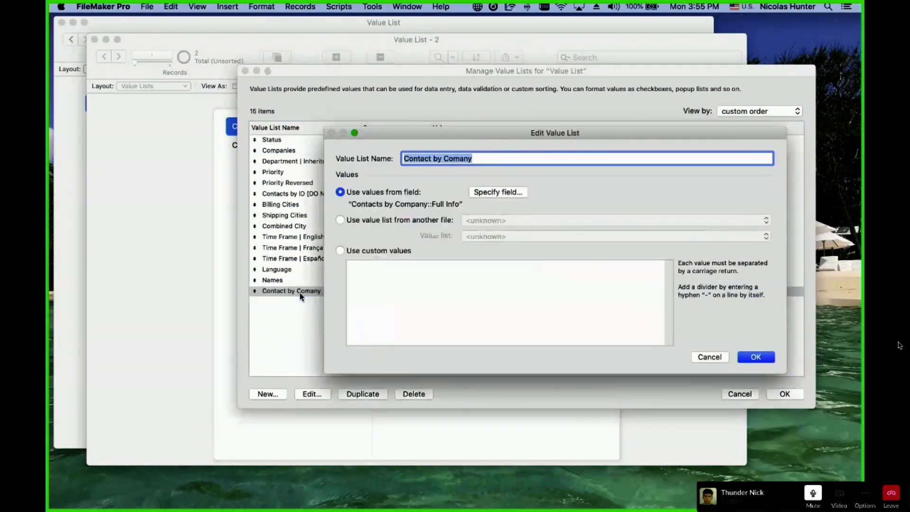
left_click(498, 192)
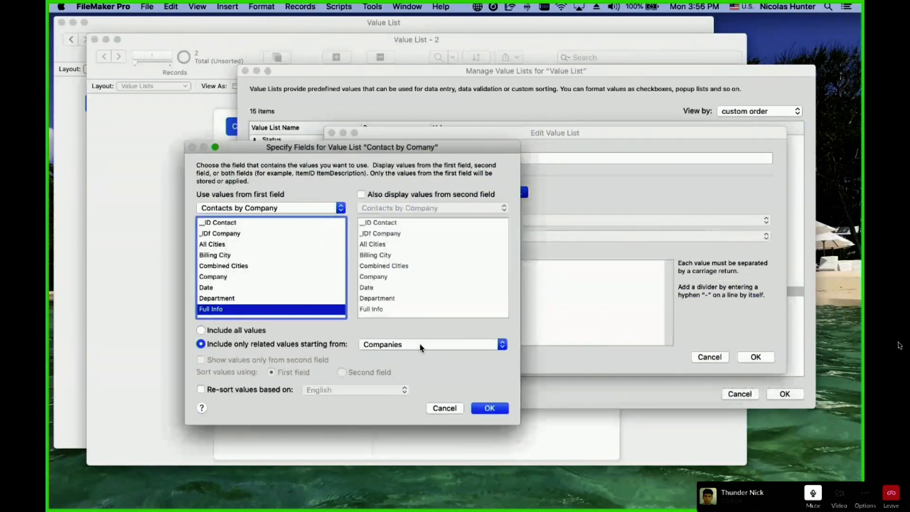
key("Escape")
key("Escape")
key("Escape")
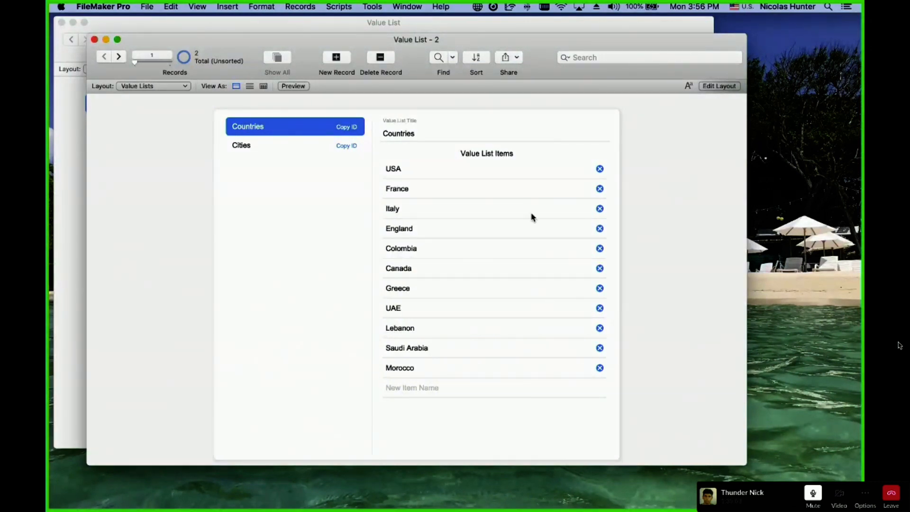
Review the Manage Value Lists dialog twice, cancelling it each time.
left_click(146, 6)
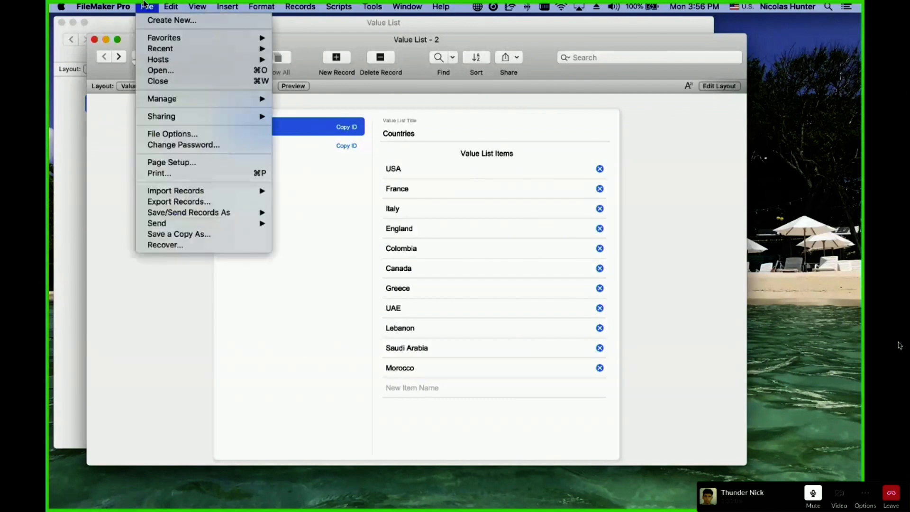
mouse_move(183, 99)
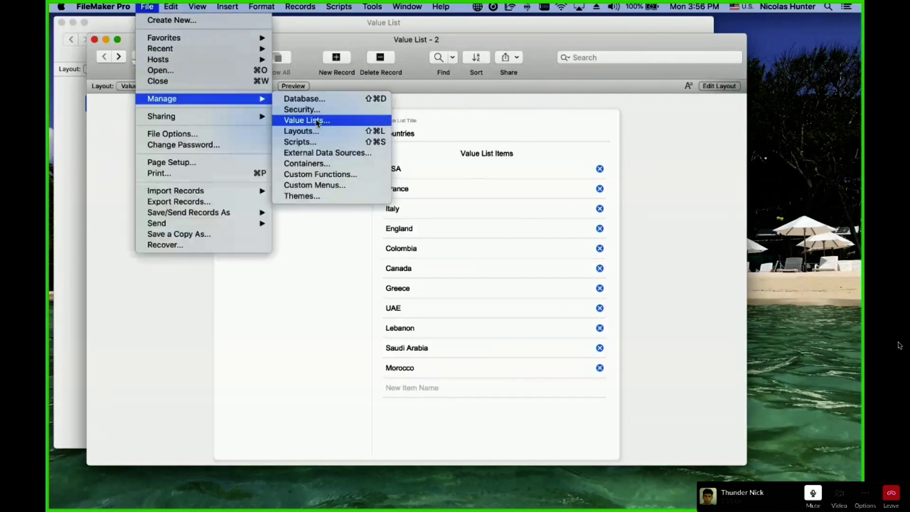
left_click(318, 122)
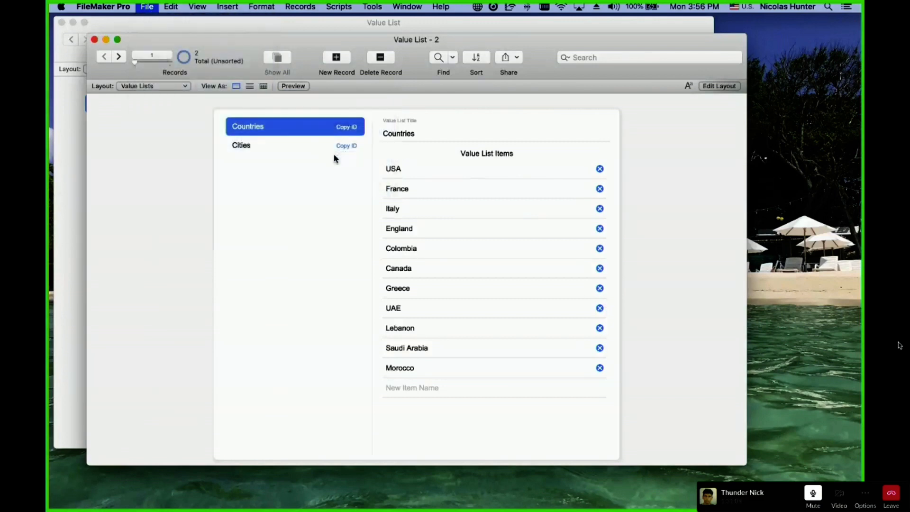
key("Escape")
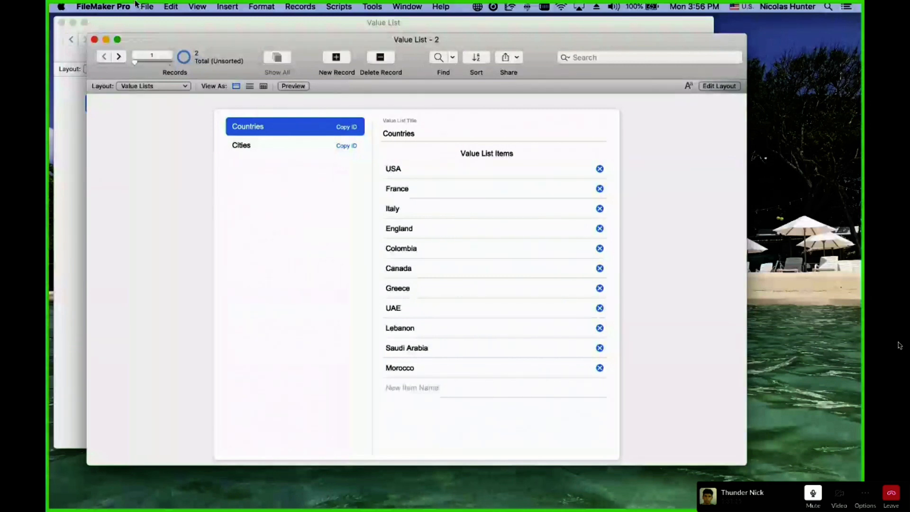
left_click(150, 6)
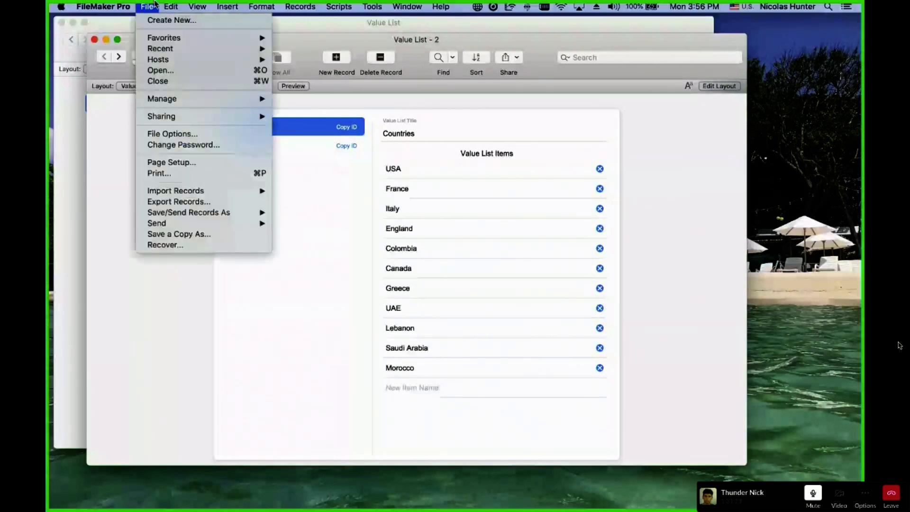
mouse_move(199, 99)
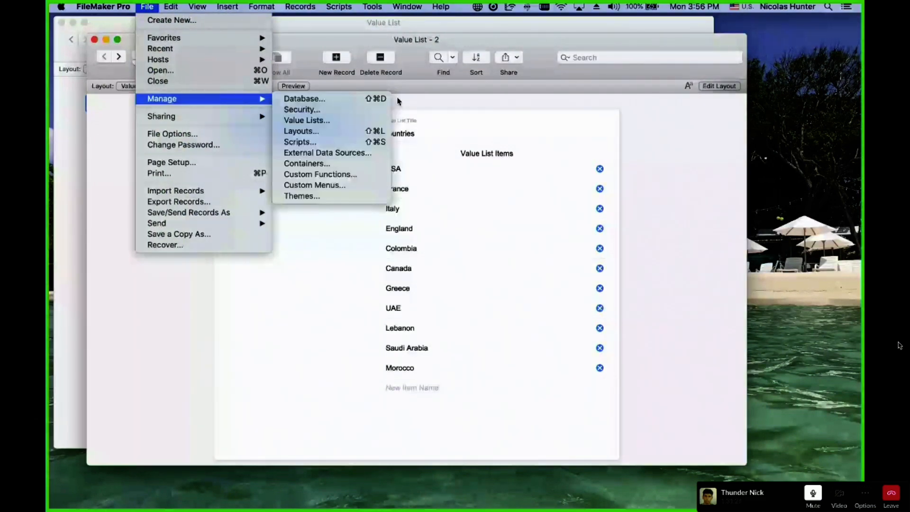
left_click(361, 120)
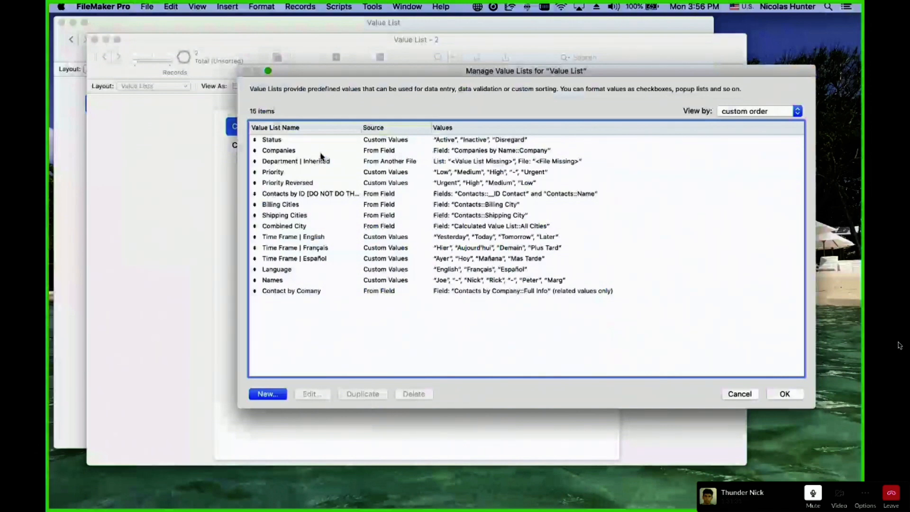
key("Escape")
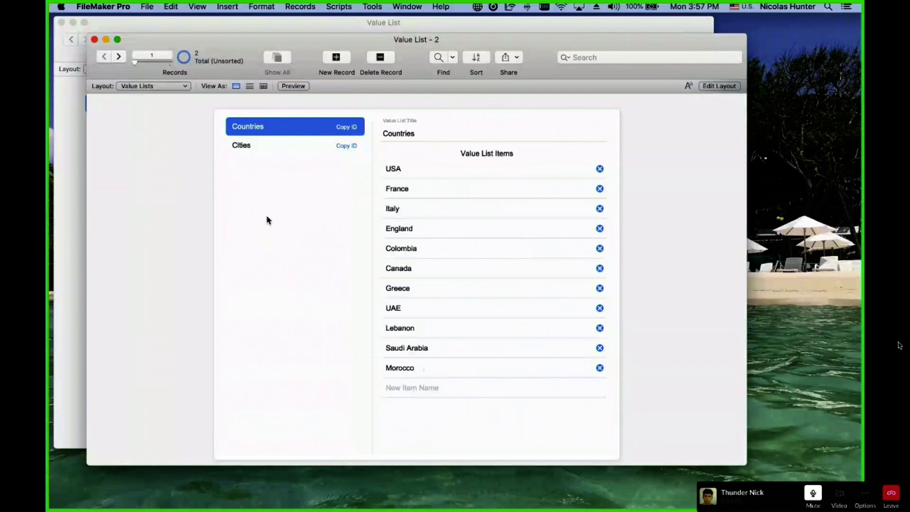
View the Cities and Countries items and move the Value List - 2 window down-right.
left_click(272, 148)
left_click(268, 127)
left_click_drag(254, 45, 426, 87)
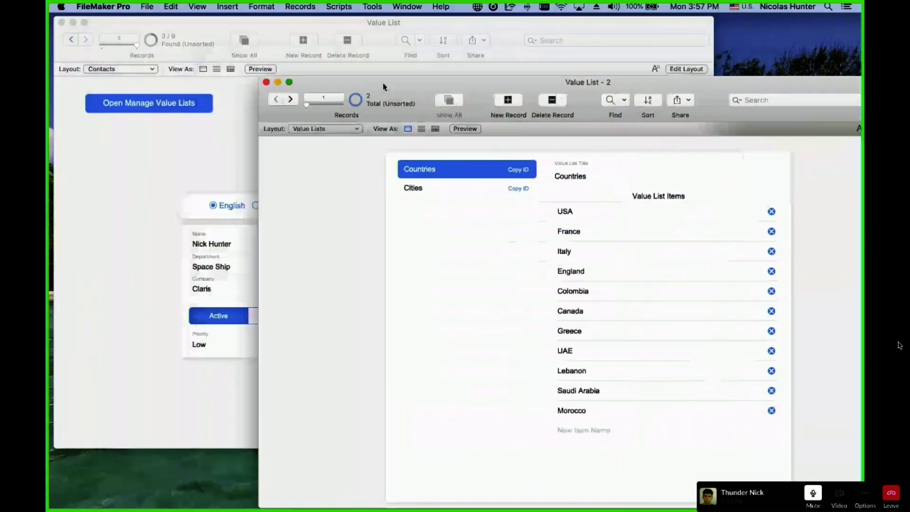
Switch the back window to the Companies layout.
left_click(194, 132)
left_click(120, 69)
left_click(104, 85)
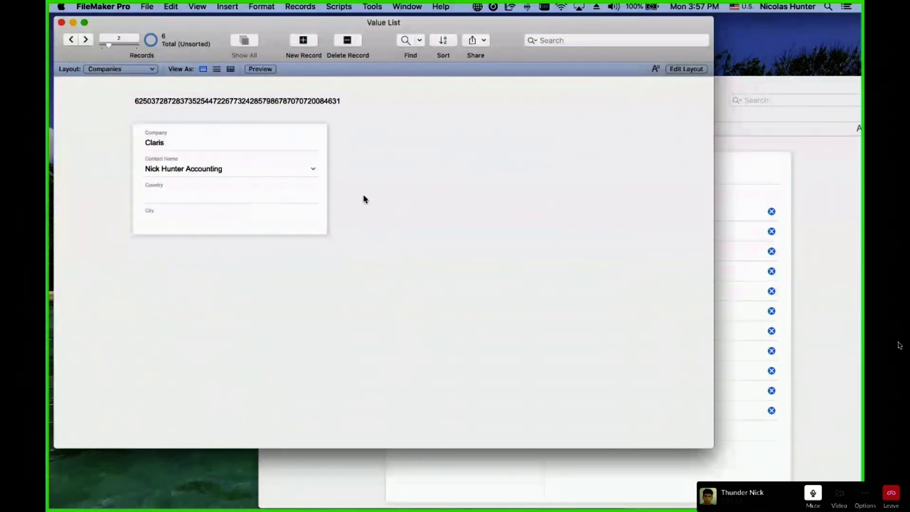
Bring Value List - 2 forward, compare Cities and Countries items, and move it back up-left.
left_click(767, 149)
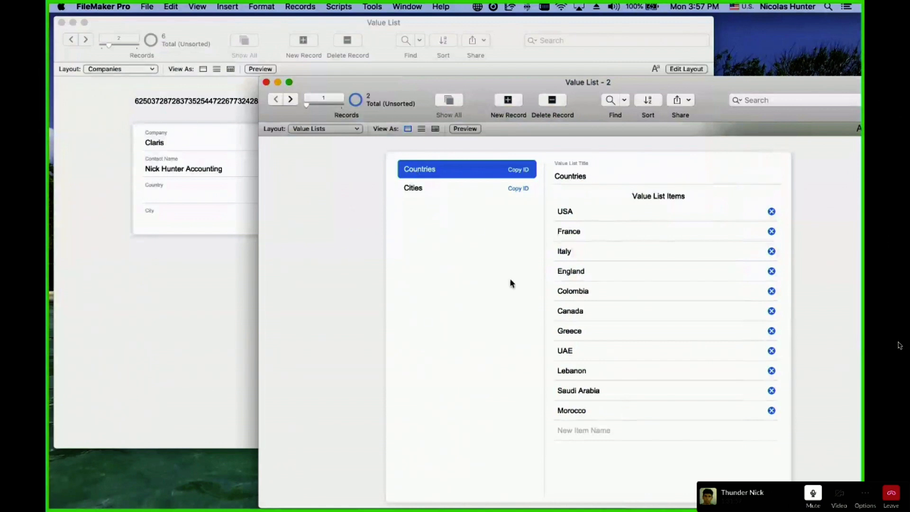
left_click(442, 190)
left_click(447, 176)
left_click(448, 187)
left_click(449, 175)
left_click(445, 197)
left_click(446, 173)
left_click_drag(416, 84, 237, 53)
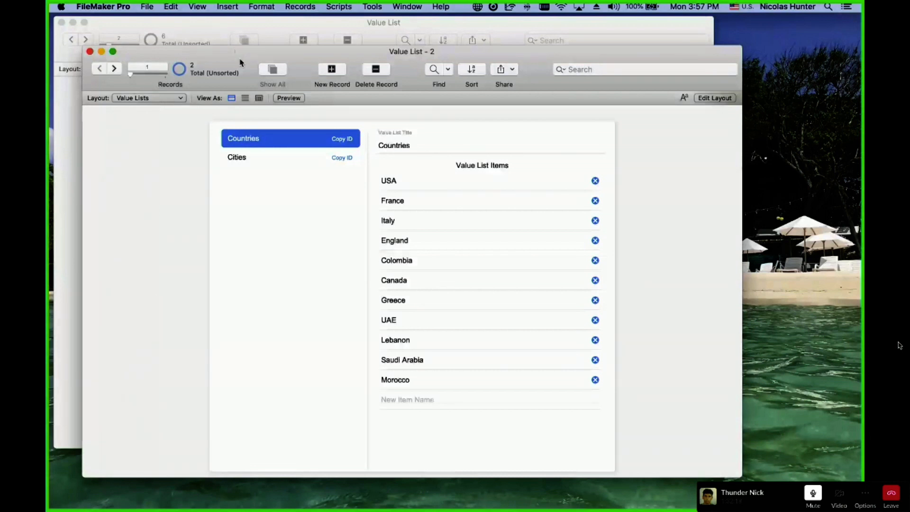
Review the Time Frame | English and Time Frame | Français value lists without changes.
left_click(261, 156)
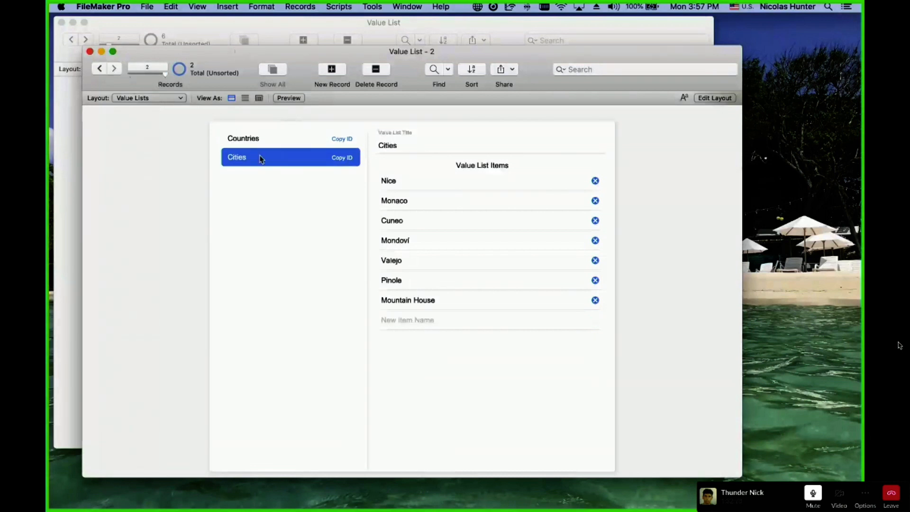
left_click(147, 6)
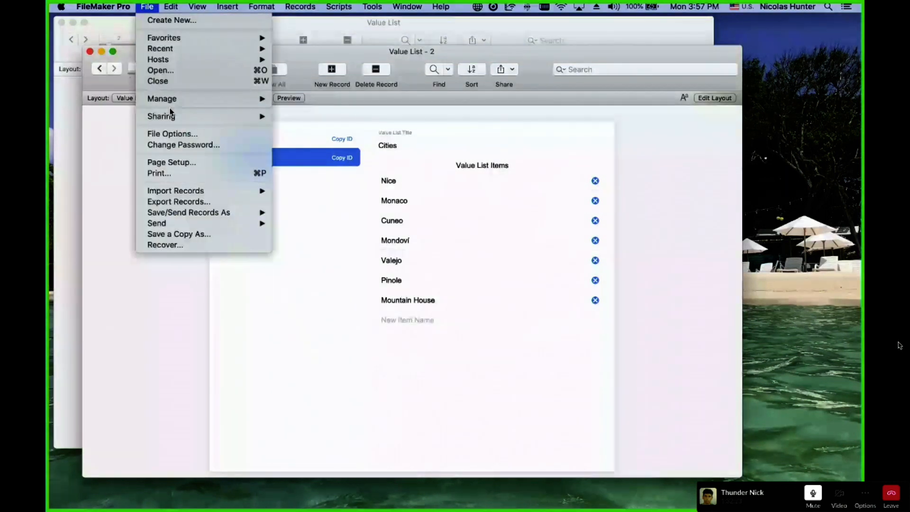
mouse_move(174, 98)
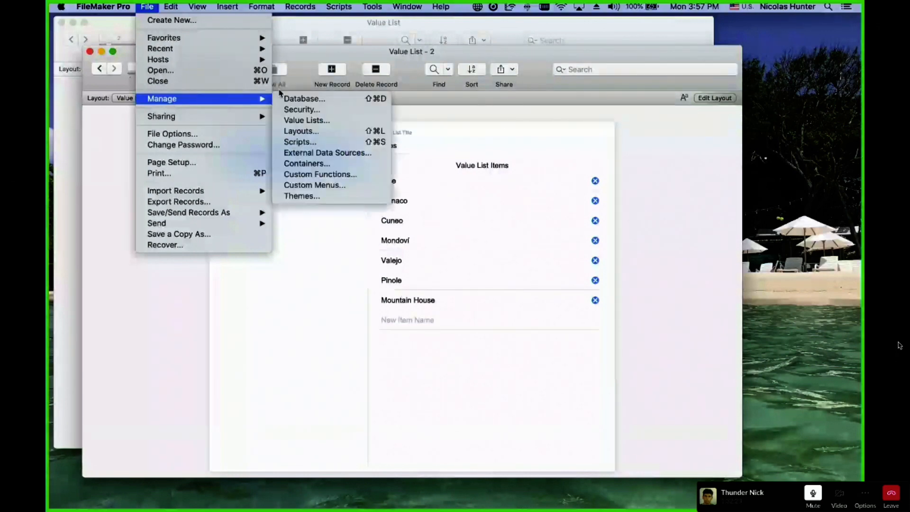
left_click(306, 120)
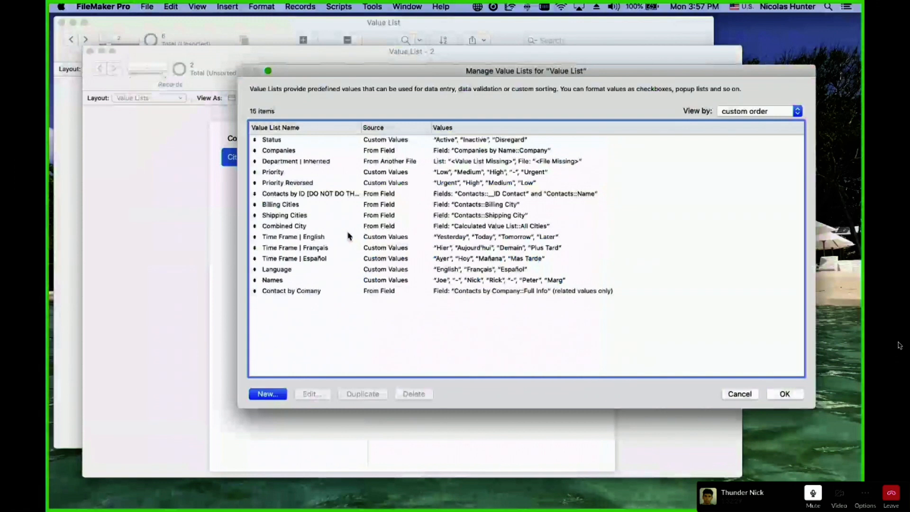
double_click(348, 235)
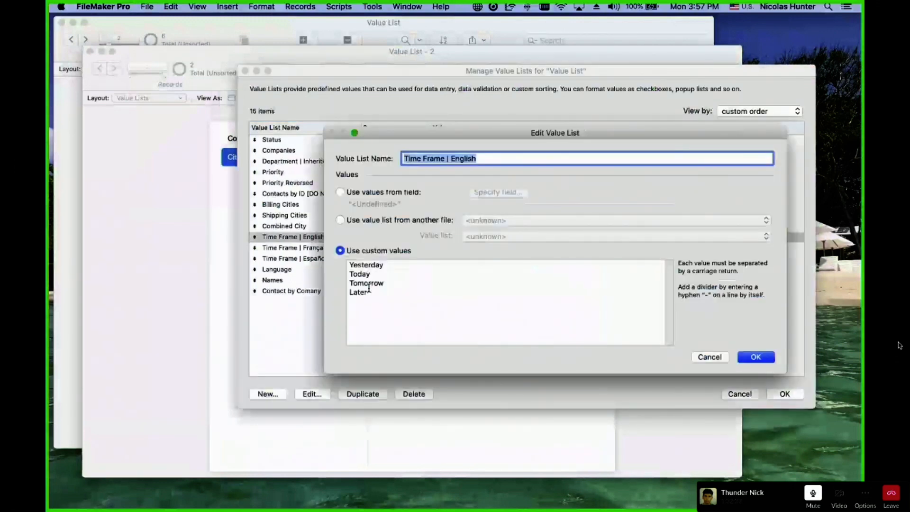
key("Tab")
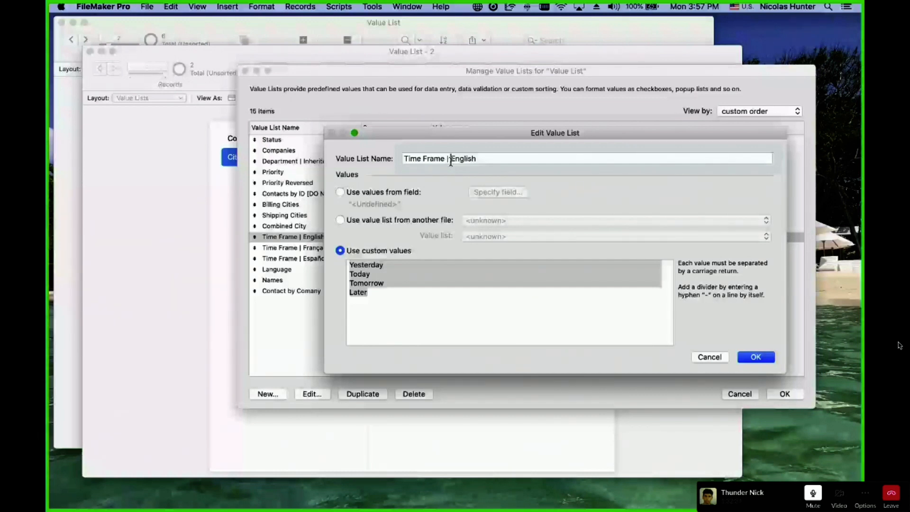
key("Escape")
double_click(392, 247)
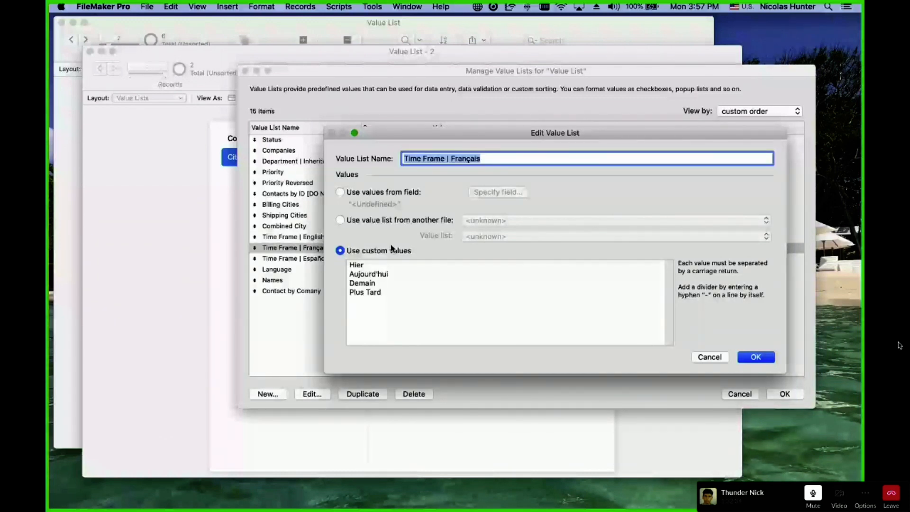
key("Escape")
key("Escape")
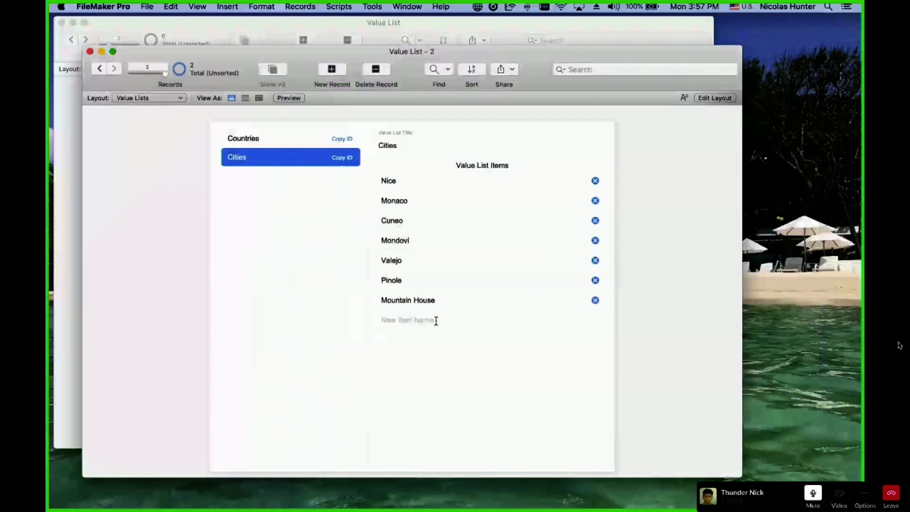
Add Santa Clara as a new Cities item, then view the file's tables in Manage Database.
left_click(436, 321)
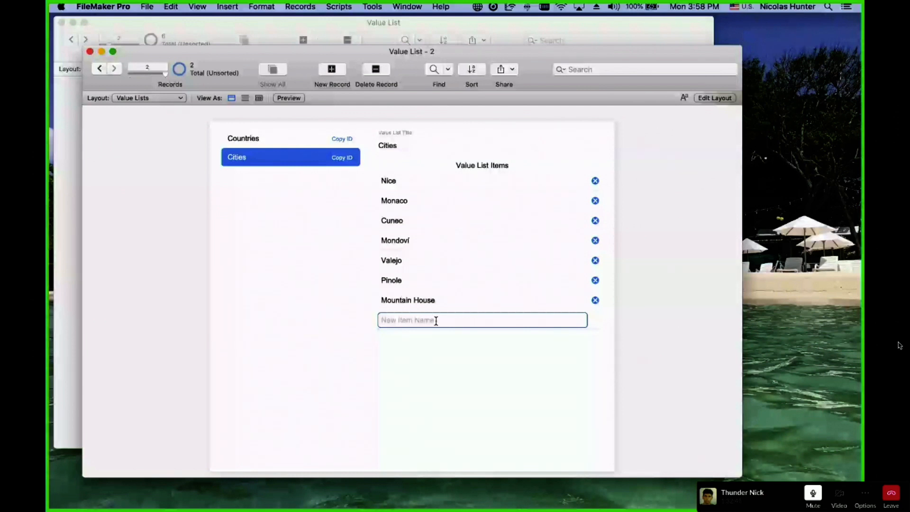
type("Santa Calar")
key("Return")
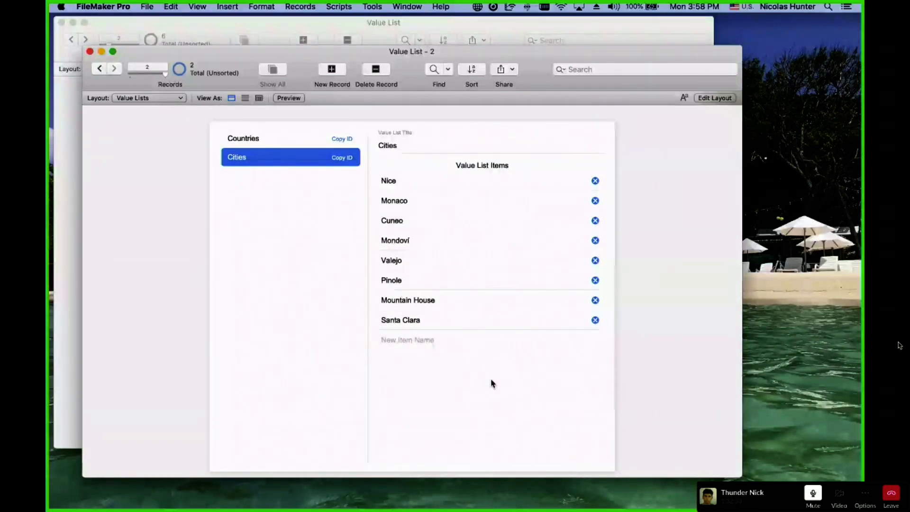
key("super+shift+d")
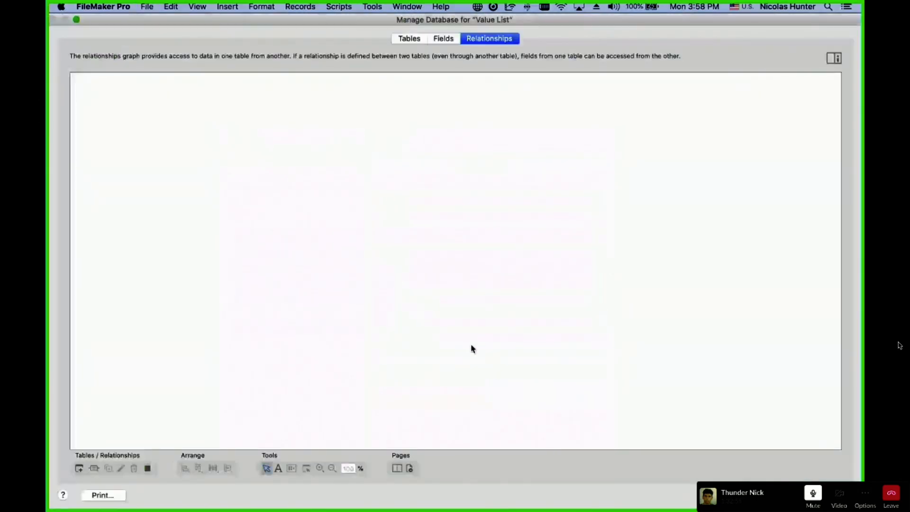
left_click(409, 39)
Inspect the Value List and Value List Items fields: _ID Value List, Value List Title, _IDf Value List, Item.
left_click(122, 141, "shift")
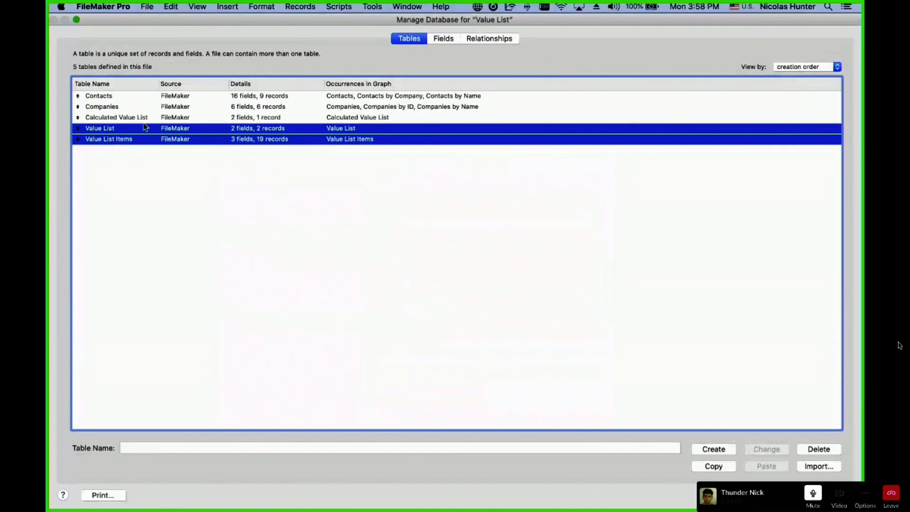
left_click(443, 39)
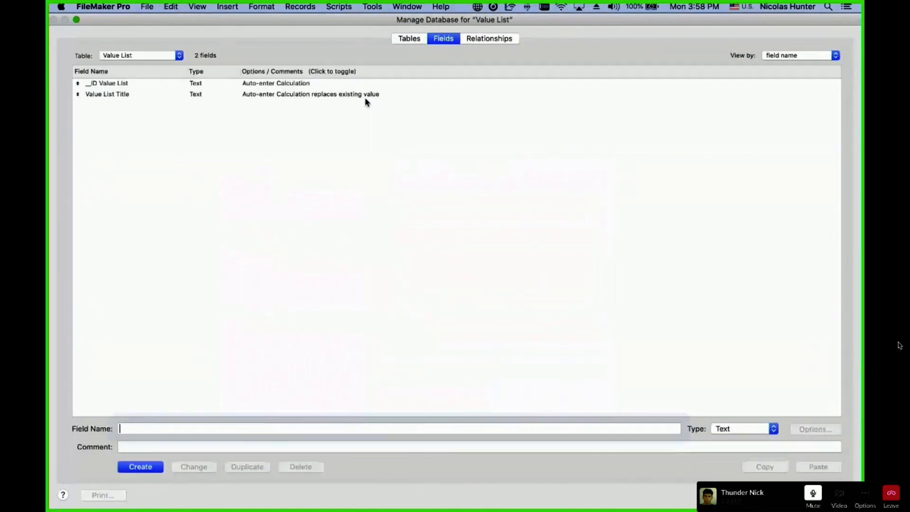
left_click(116, 84)
left_click(115, 95)
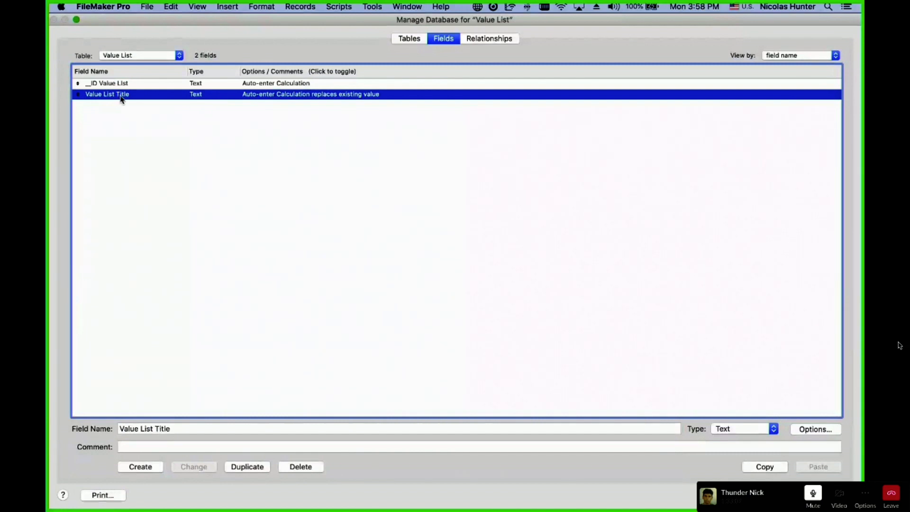
left_click(485, 42)
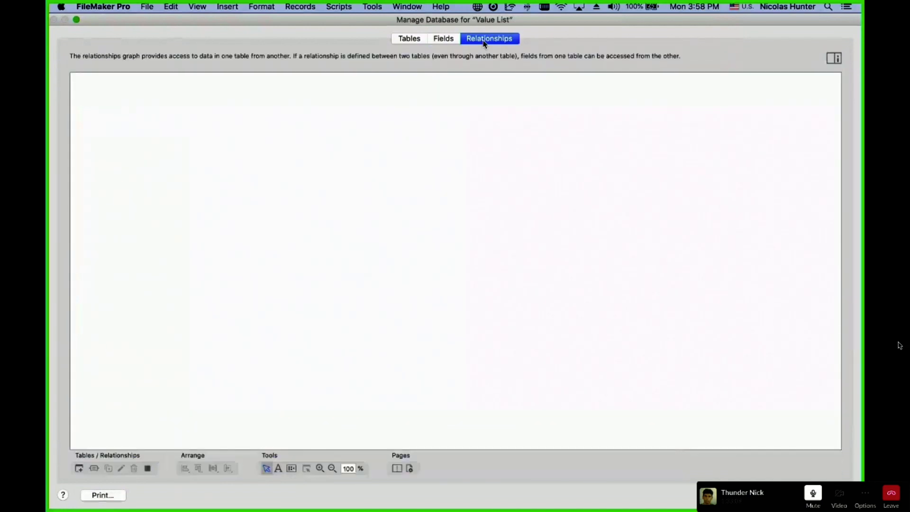
left_click(439, 44)
left_click(141, 55)
left_click(128, 63)
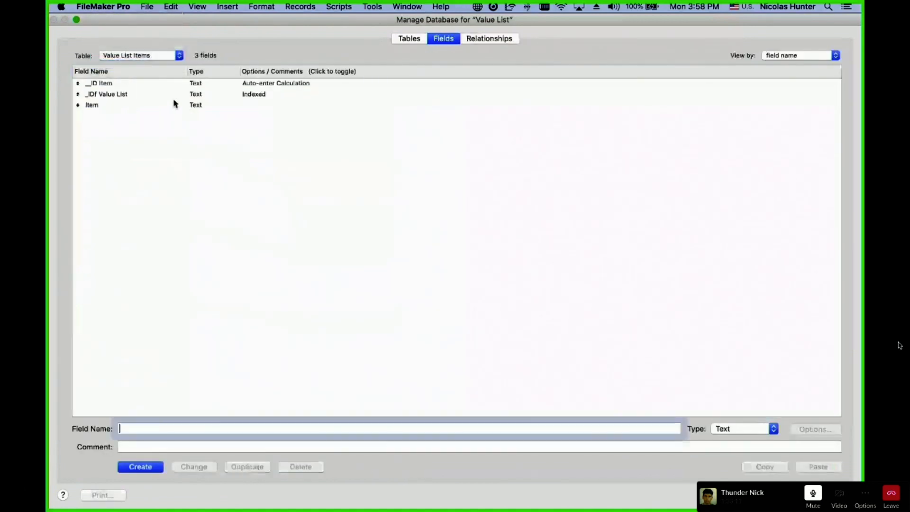
left_click(126, 95)
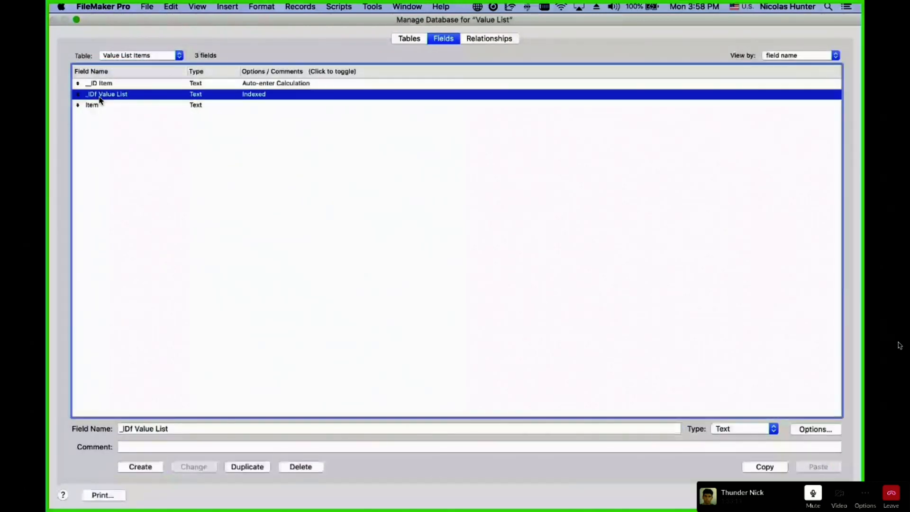
left_click(141, 56)
left_click(140, 53)
left_click(143, 56)
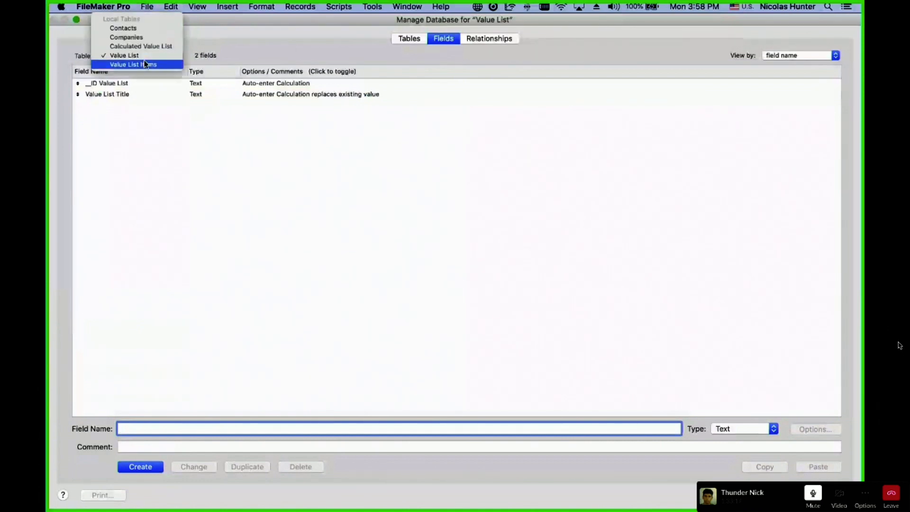
left_click(142, 63)
left_click(113, 106)
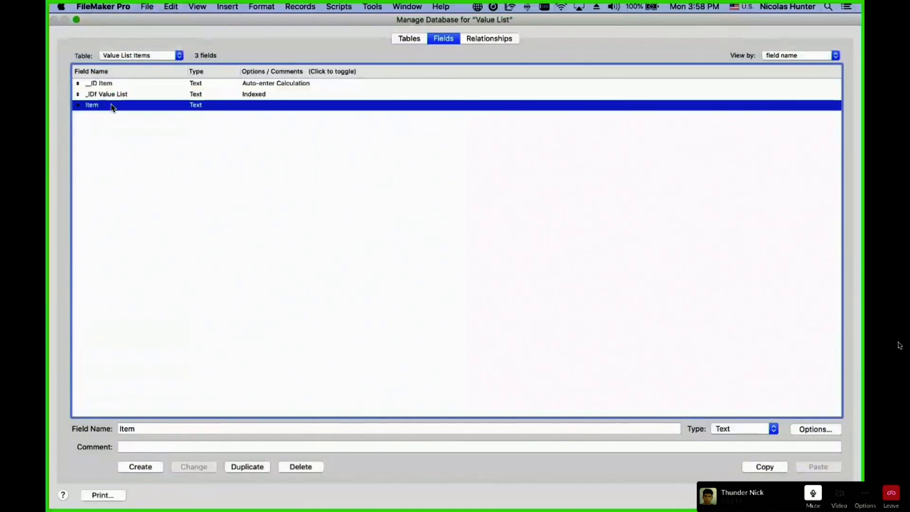
Align Value List Items in the graph, review its _ID Value List = _IDf Value List relationship, and close.
left_click(475, 41)
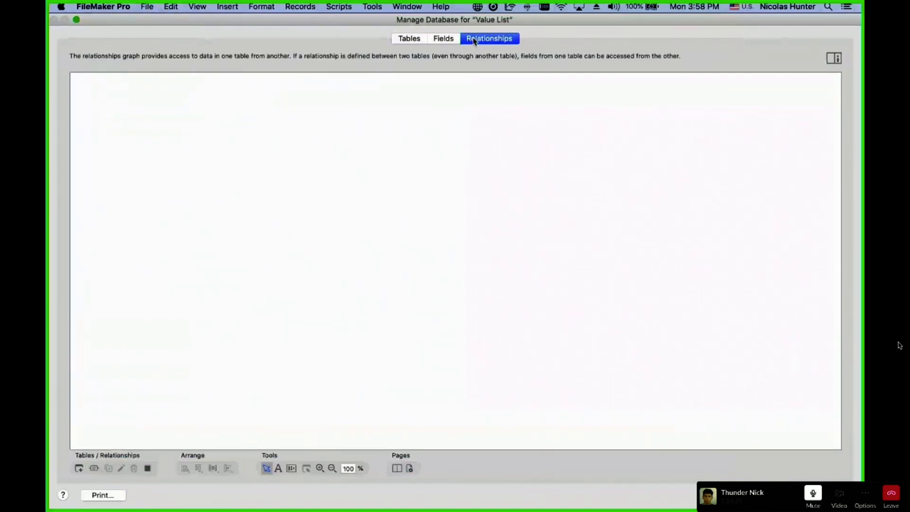
left_click(368, 302)
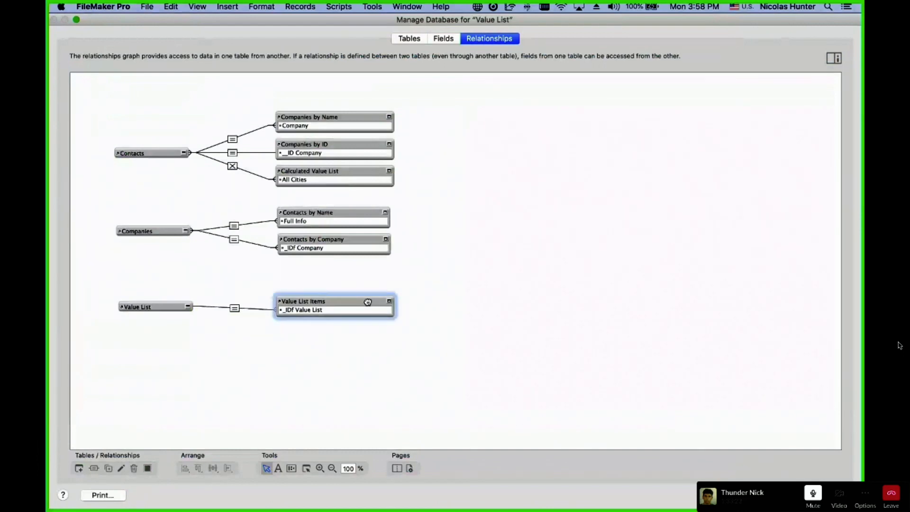
left_click_drag(368, 302, 366, 306)
left_click(347, 358)
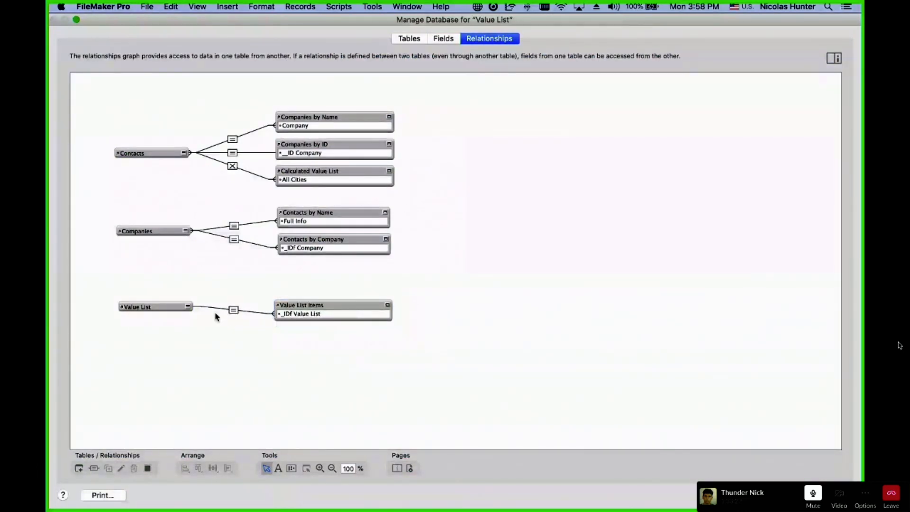
left_click(139, 308)
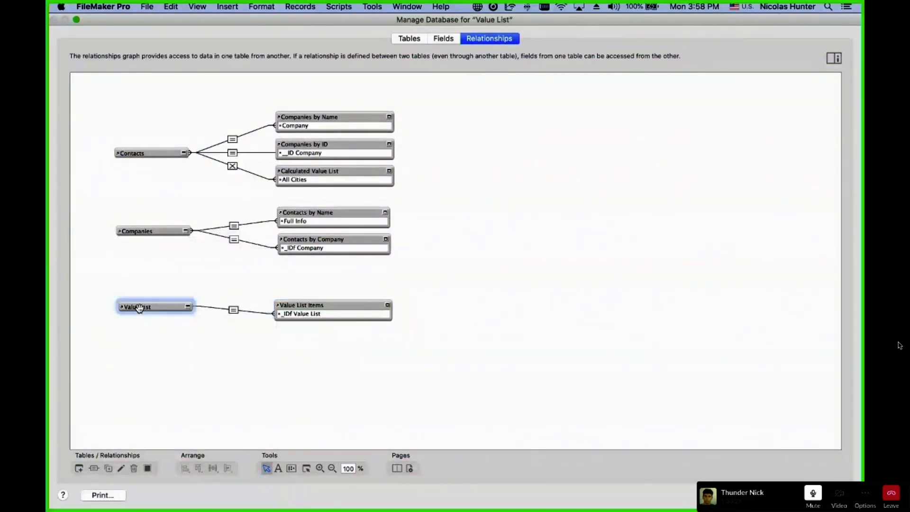
left_click(234, 312)
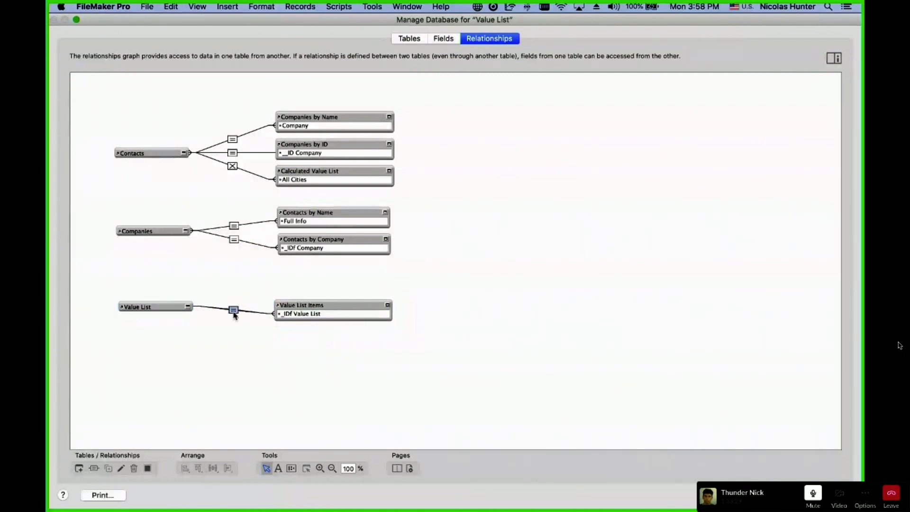
double_click(233, 311)
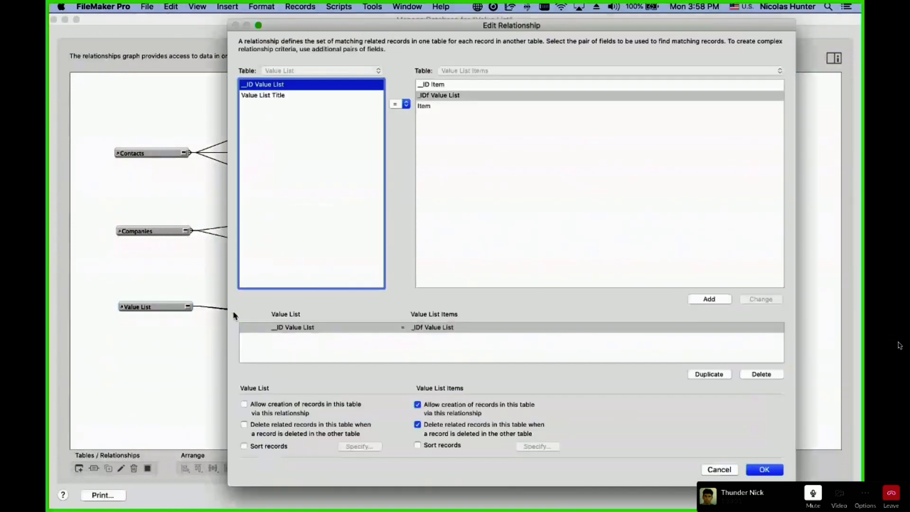
left_click(362, 331)
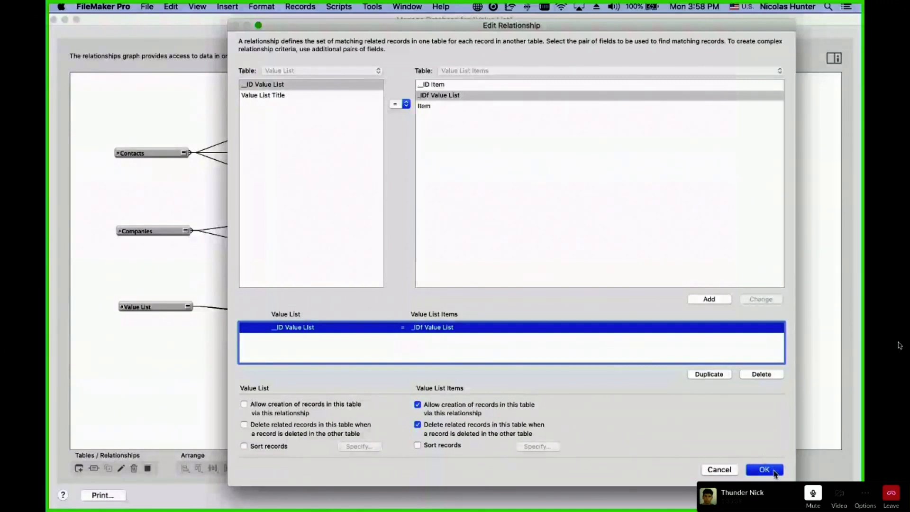
left_click(765, 470)
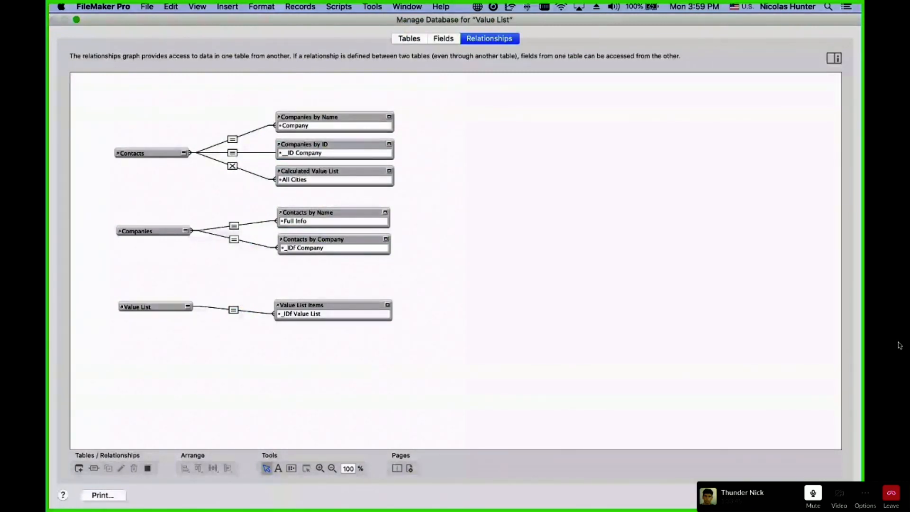
left_click(827, 496)
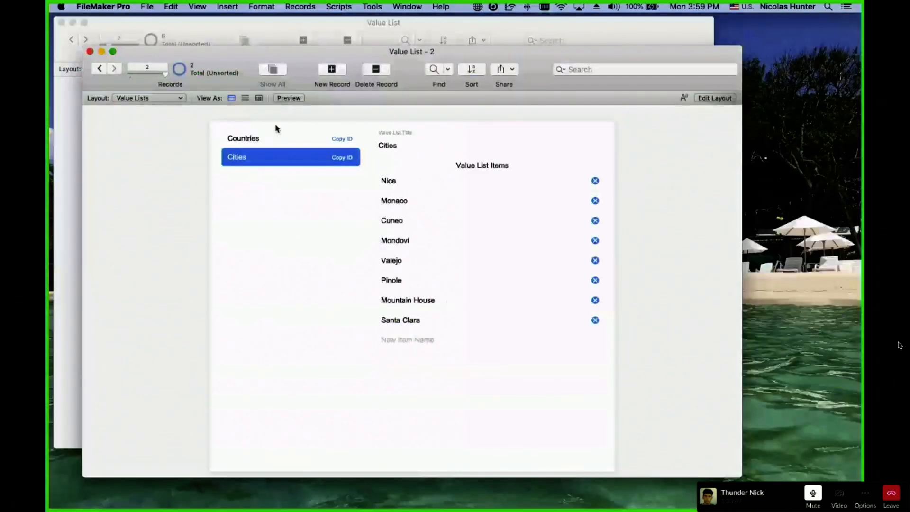
Create a value list titled Test with items Vlue 1, Vluae 2 and Vlaue 3.
left_click(332, 69)
type("Test")
key("Tab")
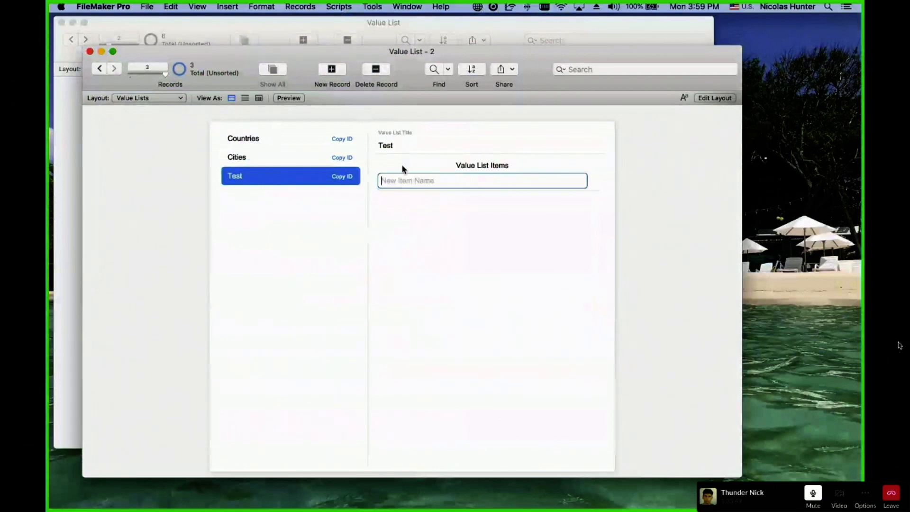
type("Vlue 1")
key("Return")
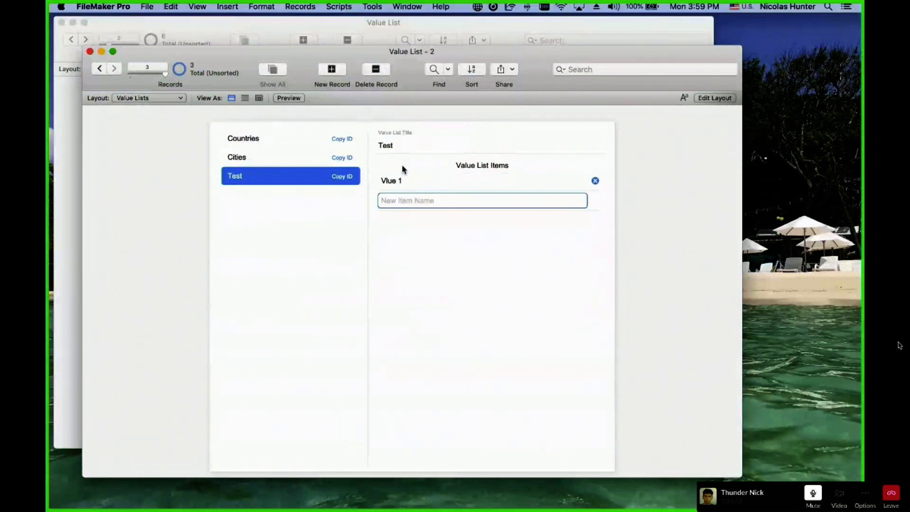
type("Vluae 2")
key("Return")
type("C")
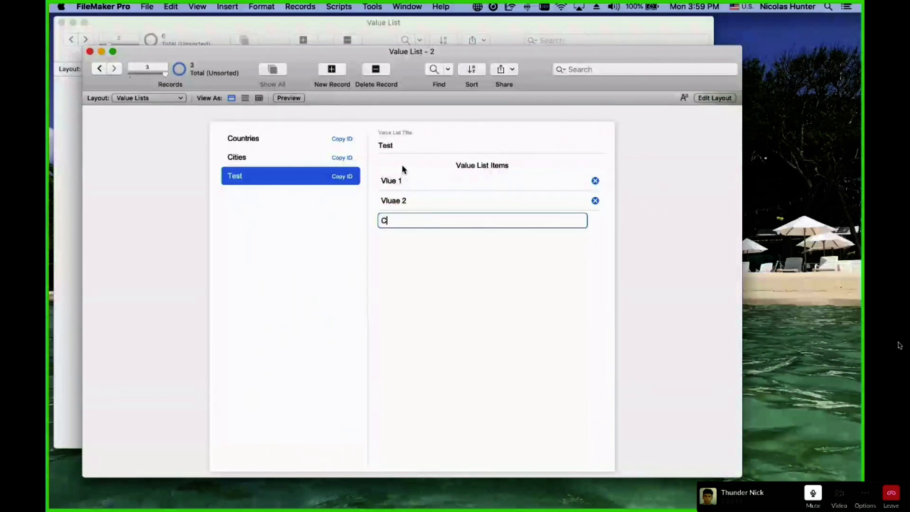
key("BackSpace")
type("Vlaue 3")
key("Return")
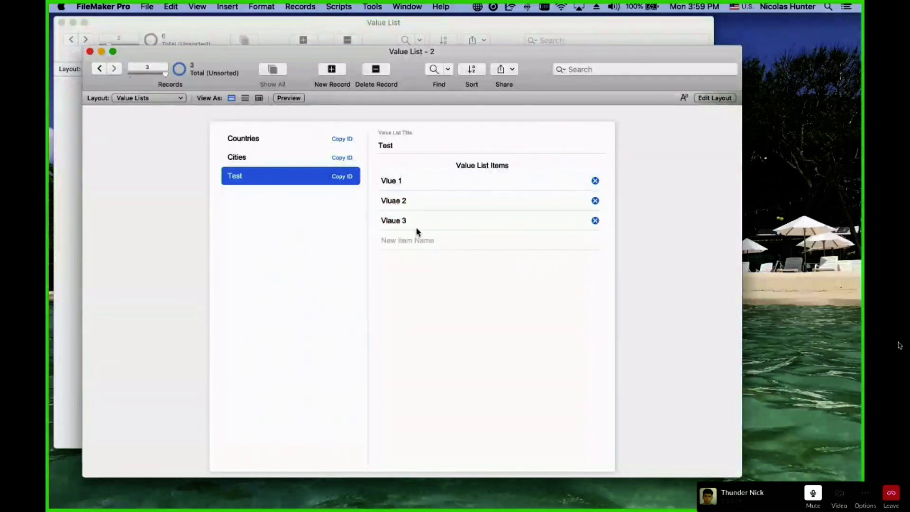
Compare the Countries, Cities and Test items, then switch the Value Lists layout to Layout mode.
left_click(280, 141)
left_click(272, 159)
left_click(267, 183)
left_click(264, 159)
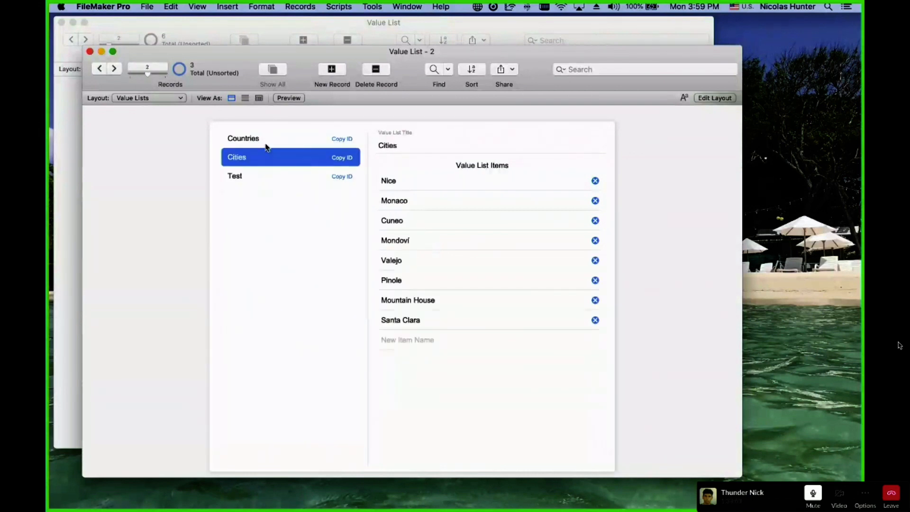
left_click(266, 144)
left_click(264, 159)
left_click(264, 177)
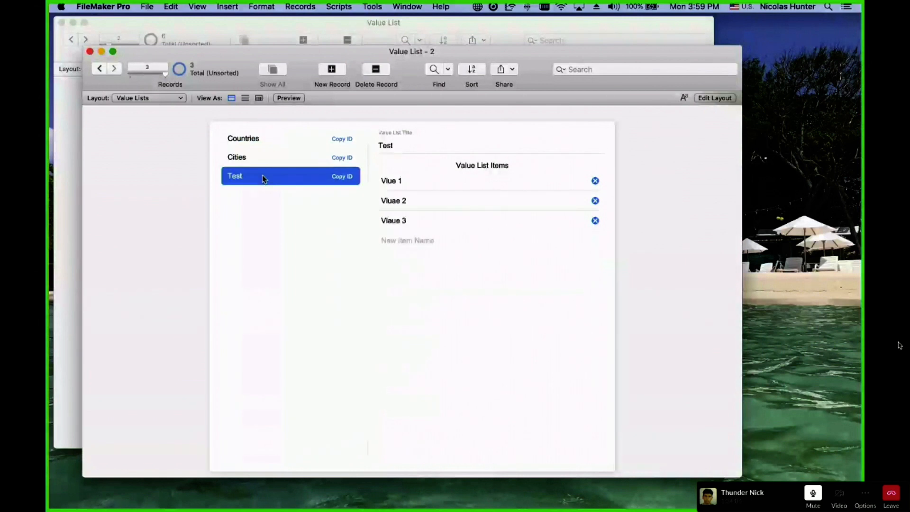
key("super+l")
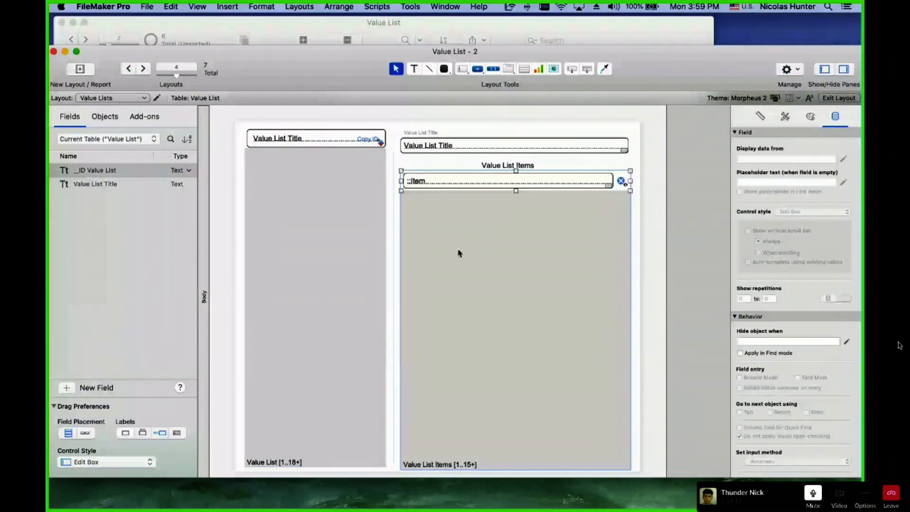
Return to Browse mode and switch between Countries, Cities and Test to compare their items.
key("super+b")
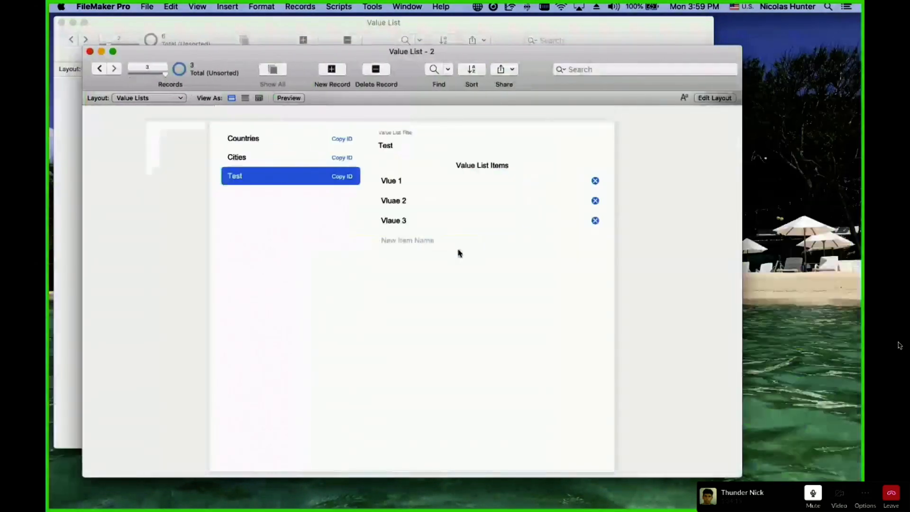
left_click(269, 157)
left_click(256, 140)
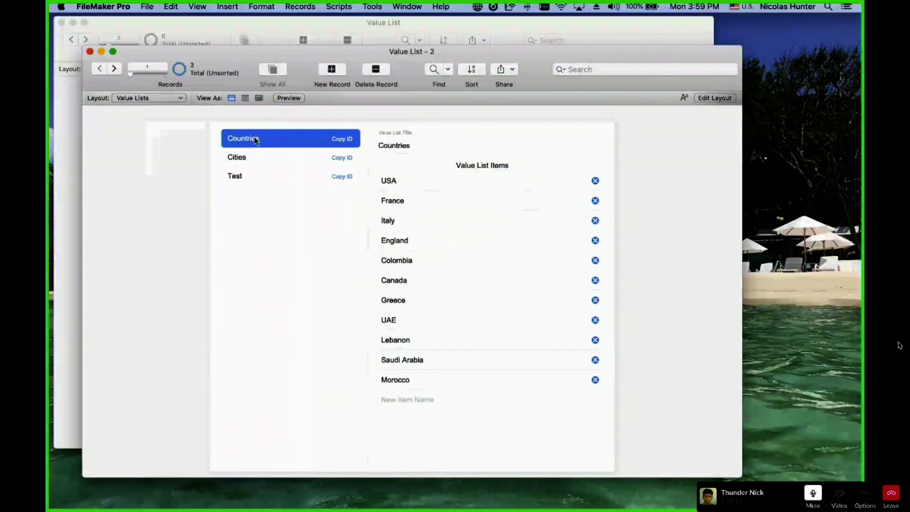
left_click(250, 157)
left_click(250, 176)
left_click(259, 161)
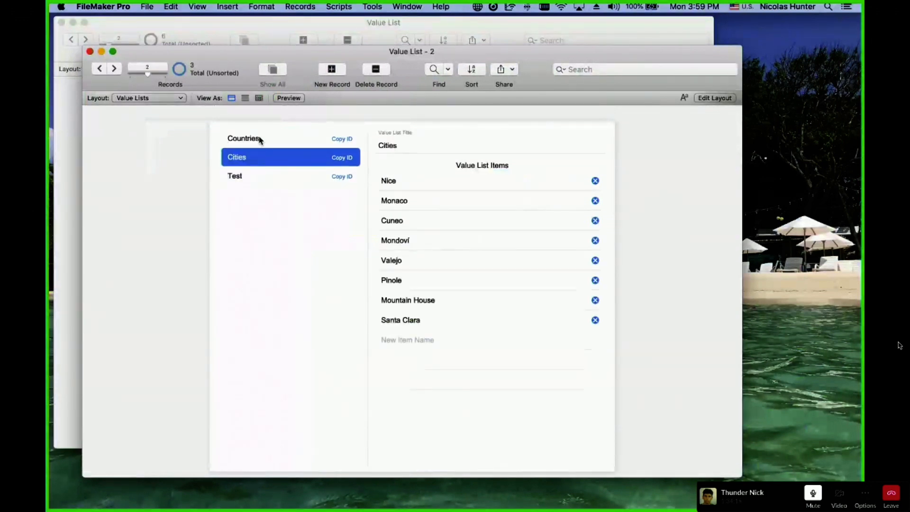
left_click(260, 138)
left_click(260, 163)
left_click(261, 177)
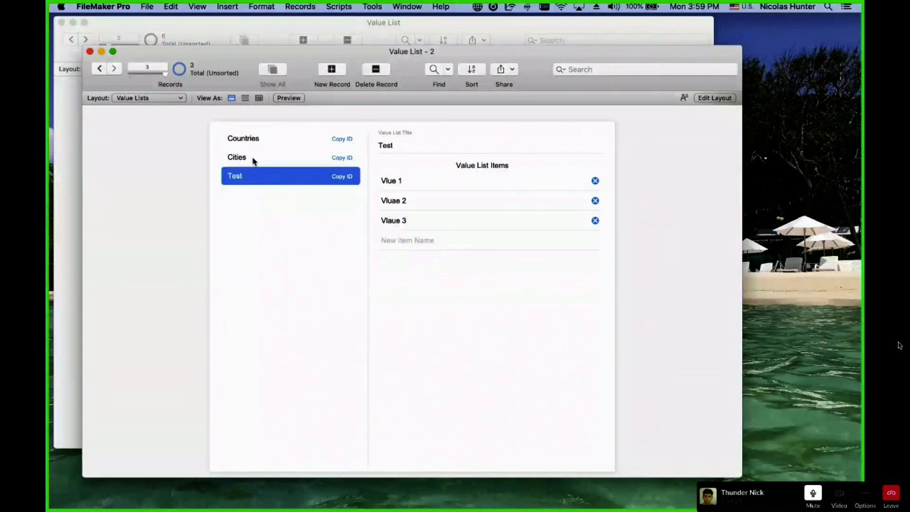
left_click(253, 160)
Recheck the Test, Cities and Countries items and bring up Manage Layouts.
left_click(248, 180)
left_click(250, 157)
left_click(258, 143)
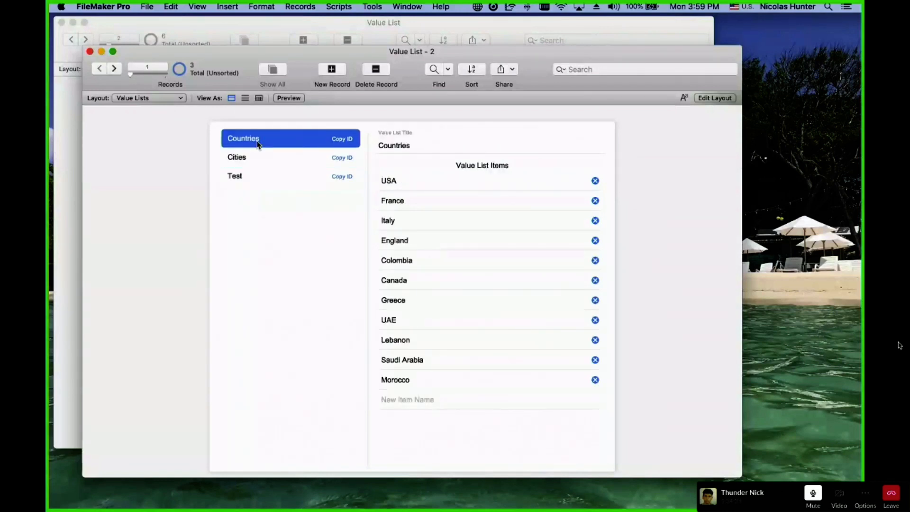
scroll(254, 153, "down", 1)
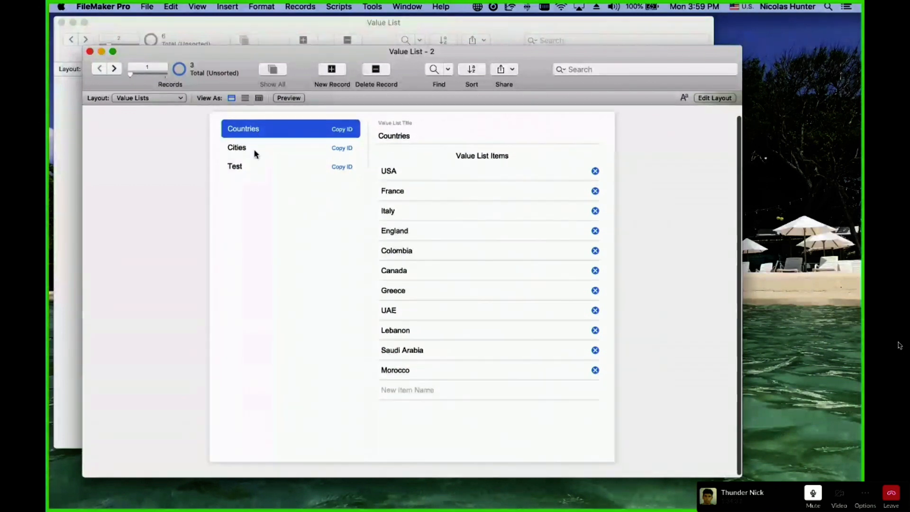
left_click(253, 151)
left_click(251, 170)
scroll(251, 171, "up", 1)
left_click(250, 158)
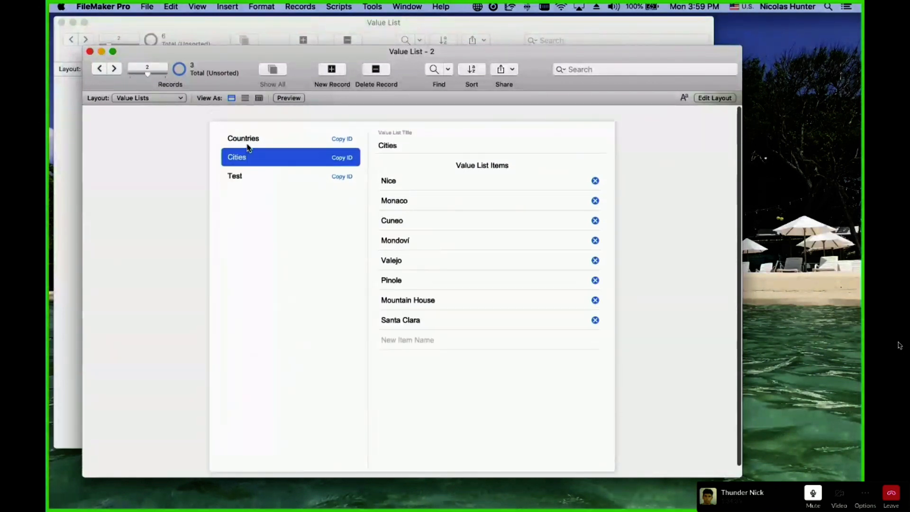
left_click(248, 142)
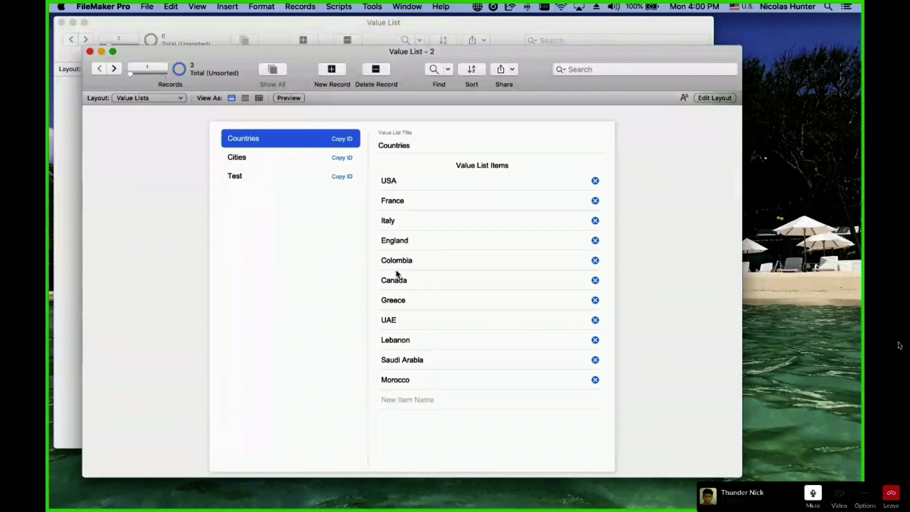
left_click(264, 164)
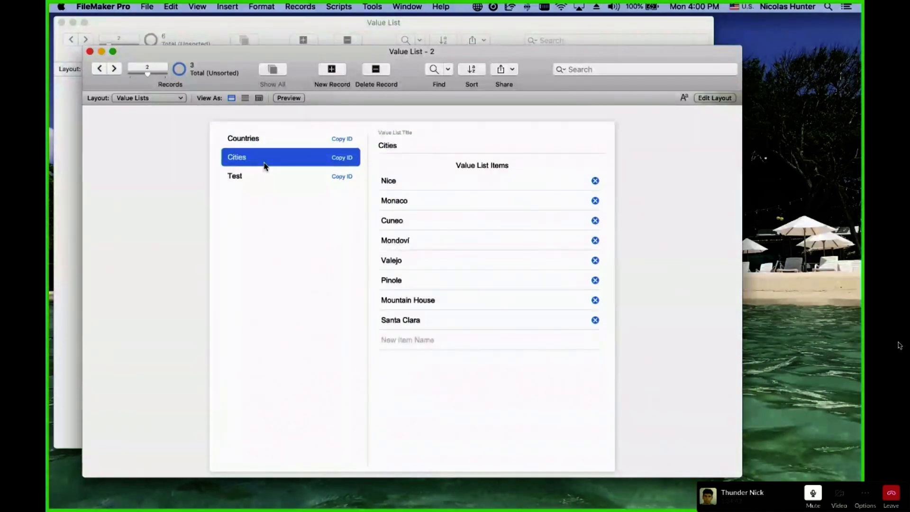
key("super+shift+l")
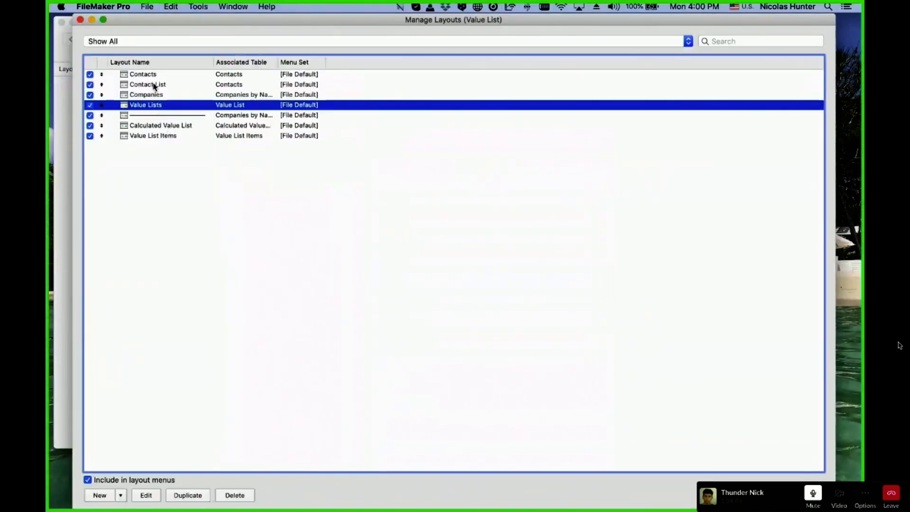
left_click(166, 137)
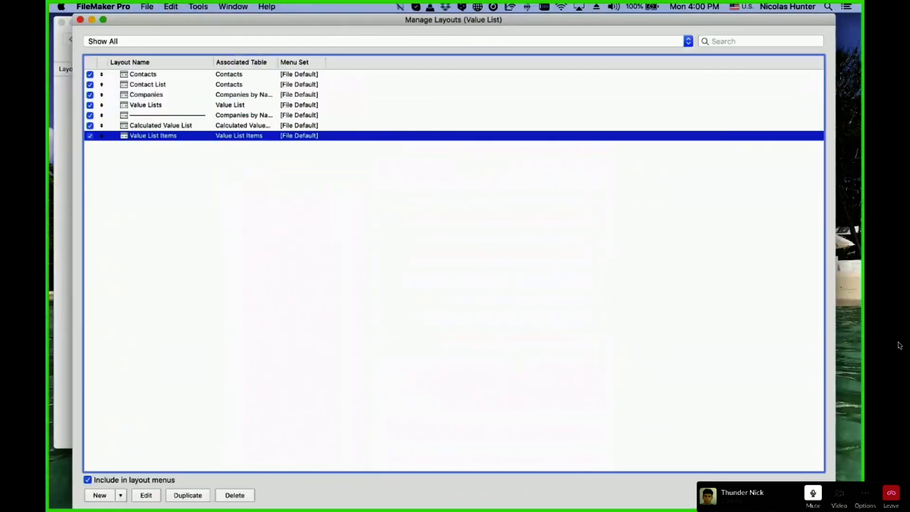
double_click(306, 137)
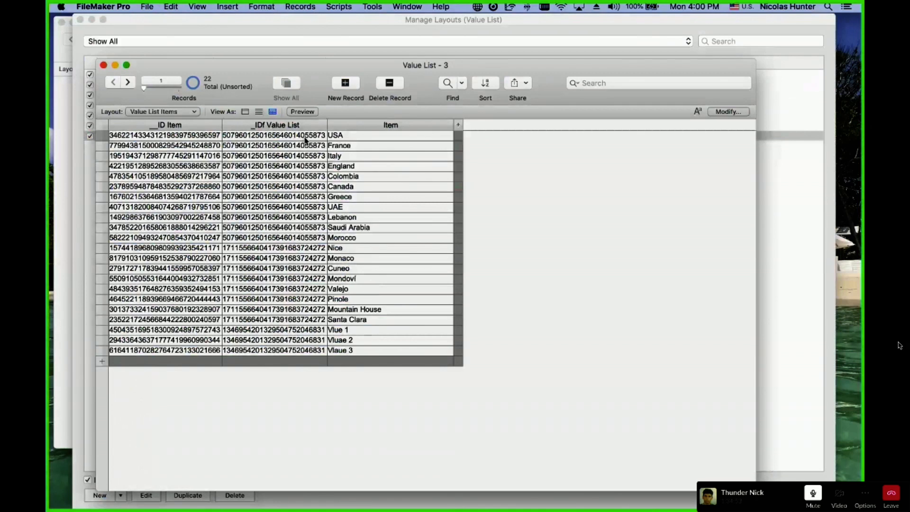
left_click(253, 144)
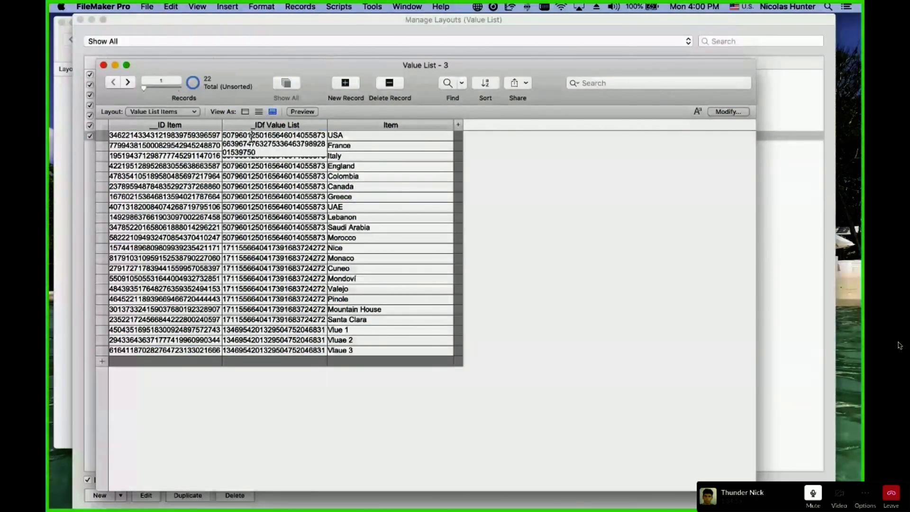
left_click(261, 247)
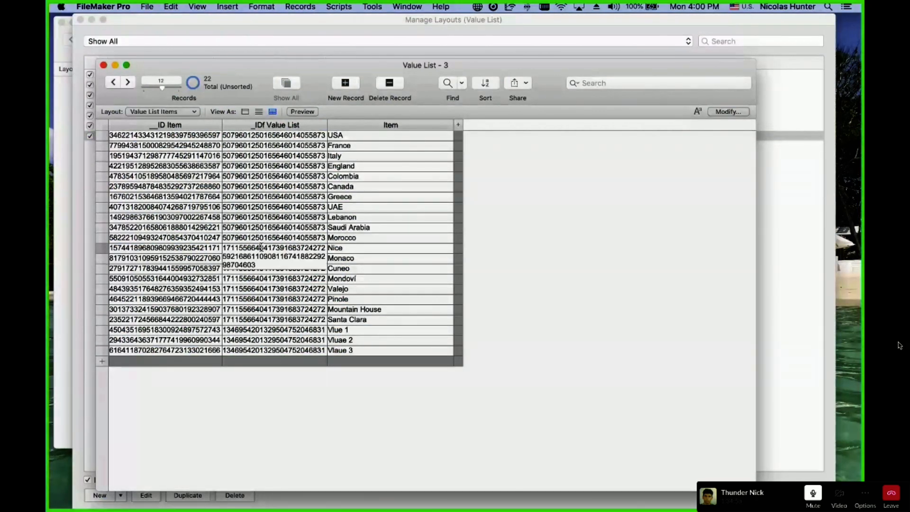
left_click(259, 332)
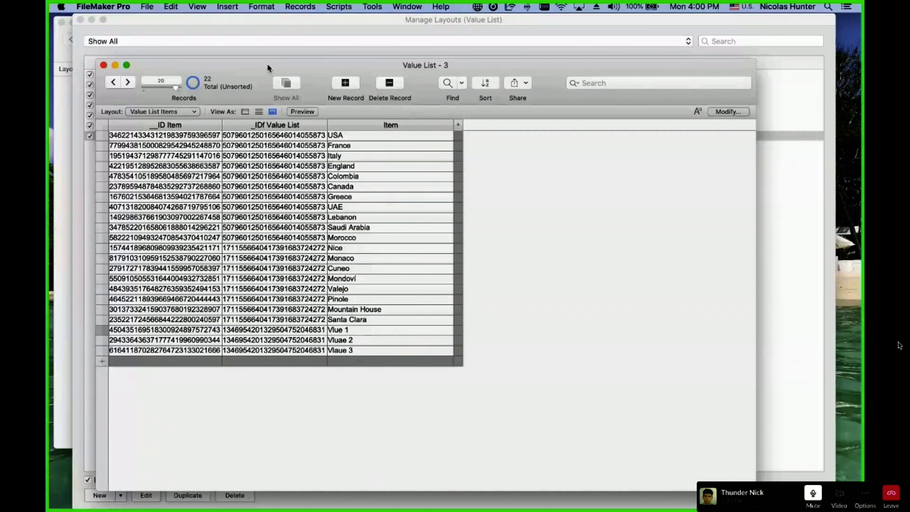
left_click_drag(268, 68, 379, 75)
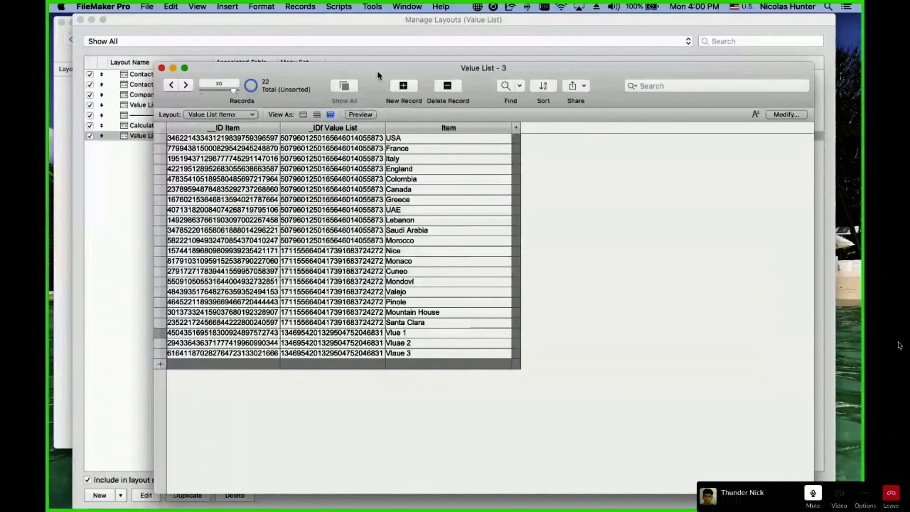
Close the layout manager and place the items window right, the value lists window left.
left_click(228, 29)
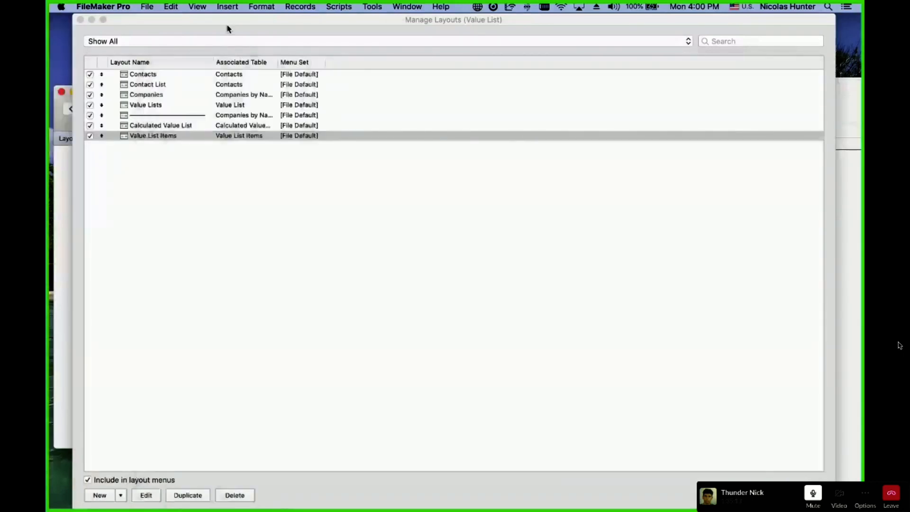
key("super+w")
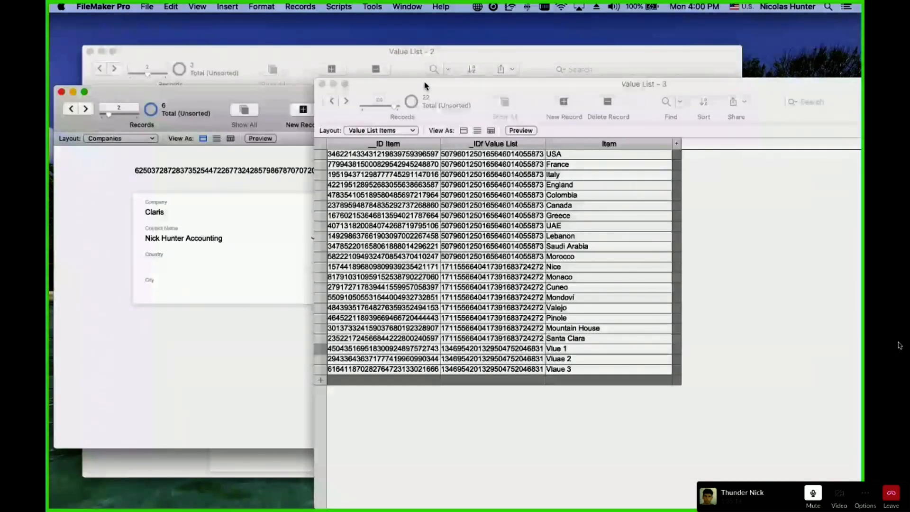
left_click_drag(425, 86, 534, 84)
left_click_drag(411, 51, 292, 45)
Review the Value List Items belonging to the Cities and Test value lists.
left_click(624, 163)
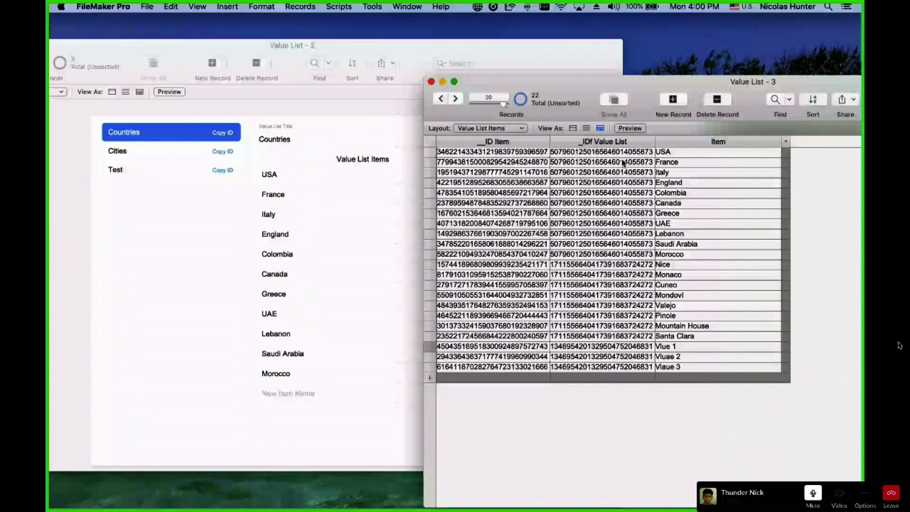
left_click(143, 151)
left_click(593, 201)
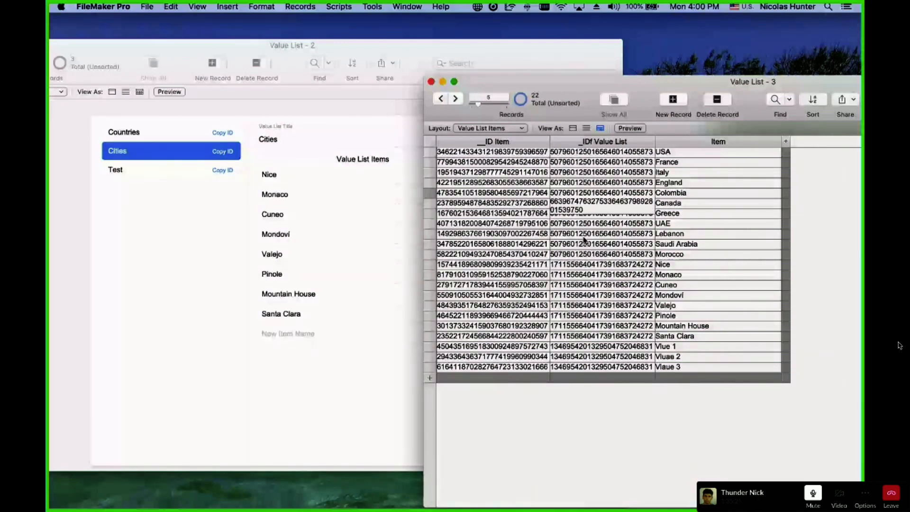
left_click(576, 275)
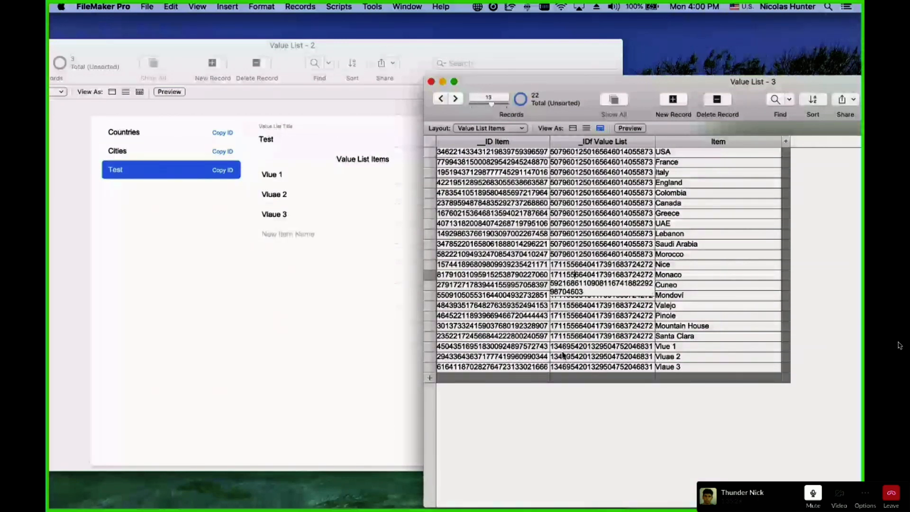
left_click(621, 452)
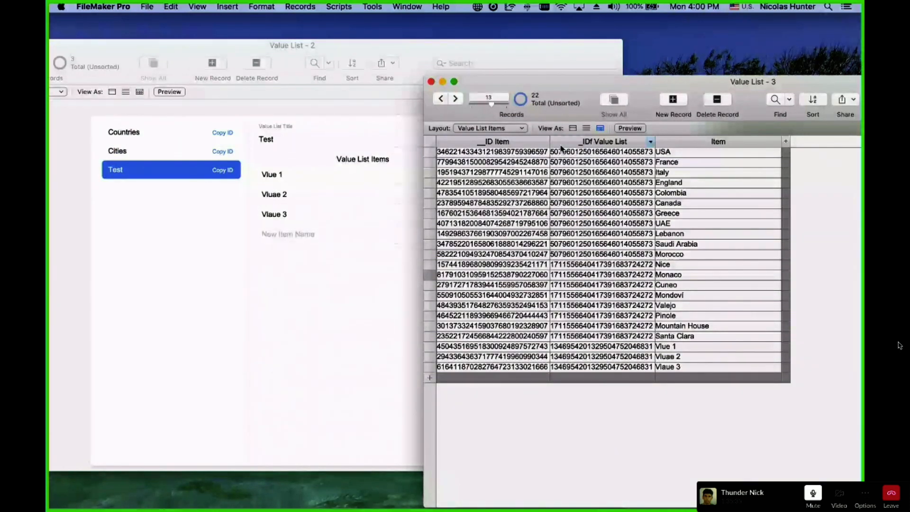
left_click(603, 255)
left_click(684, 475)
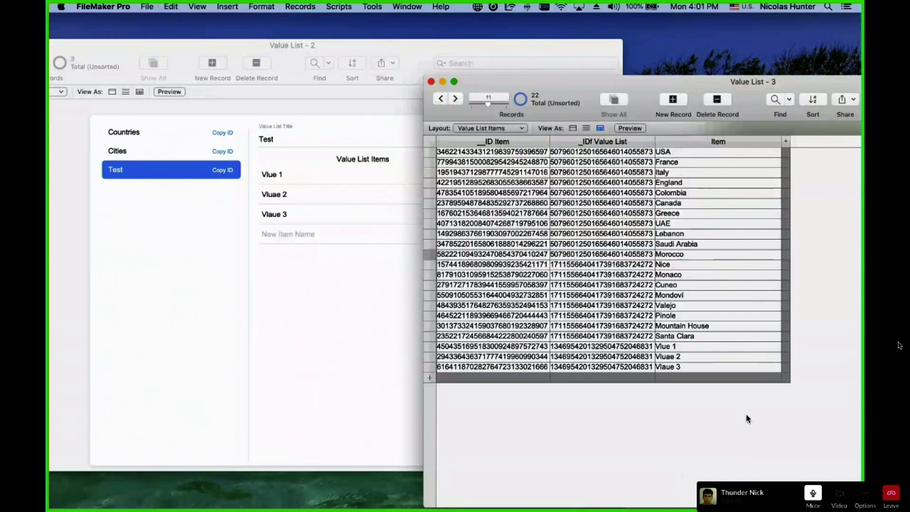
left_click(304, 331)
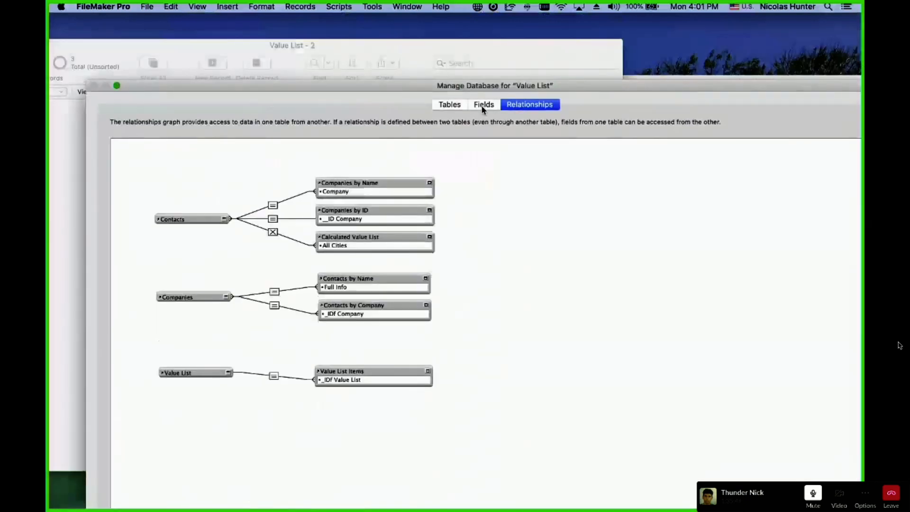
In the Companies table's field definitions, name a new field _link_Country Value List.
left_click(484, 105)
left_click(185, 122)
left_click(188, 104)
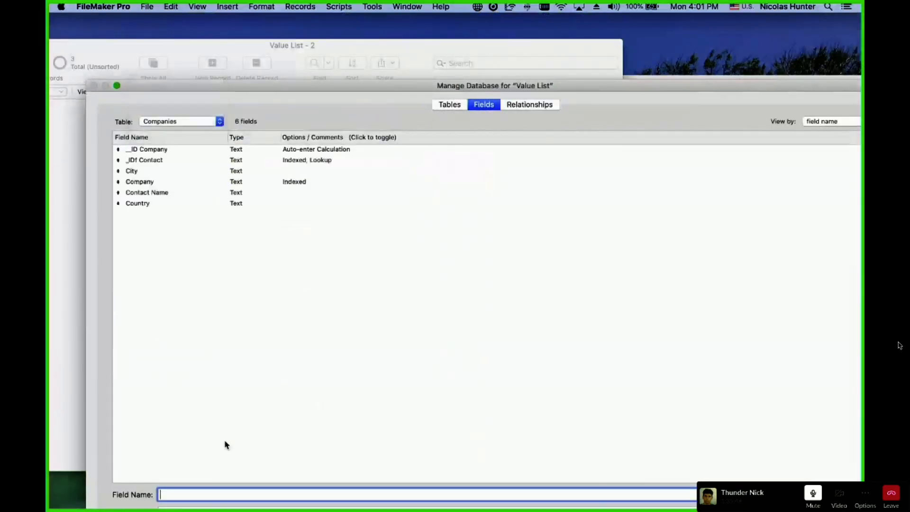
type("-")
type("_")
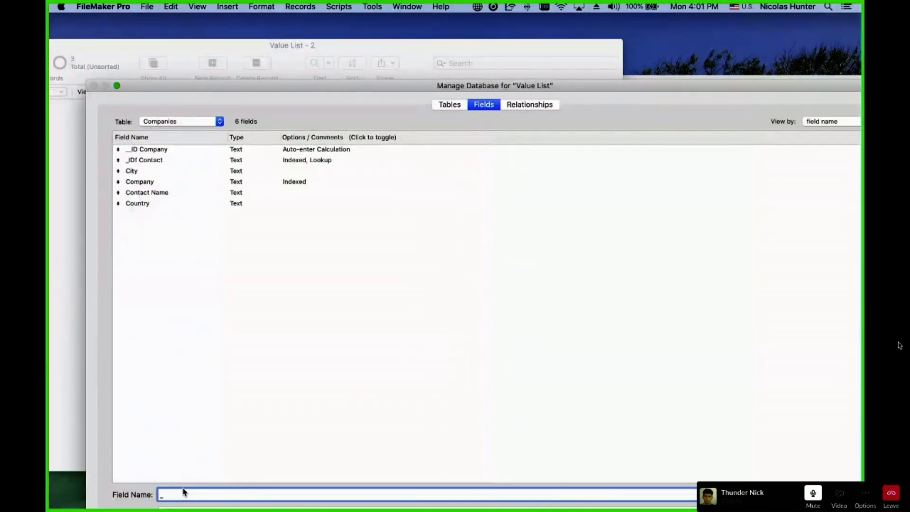
type("link_Country Value List")
Create the field with global storage and close Manage Database.
left_click_drag(510, 87, 458, 40)
left_click(121, 476)
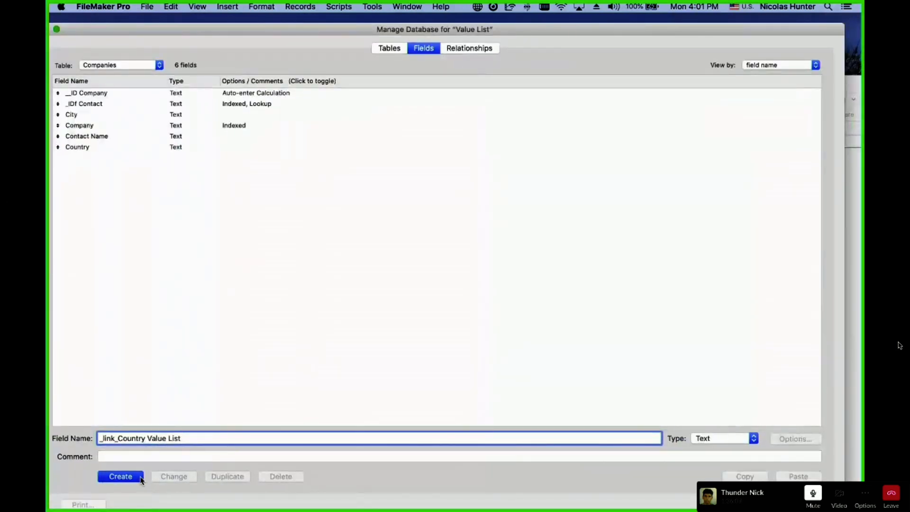
left_click(796, 439)
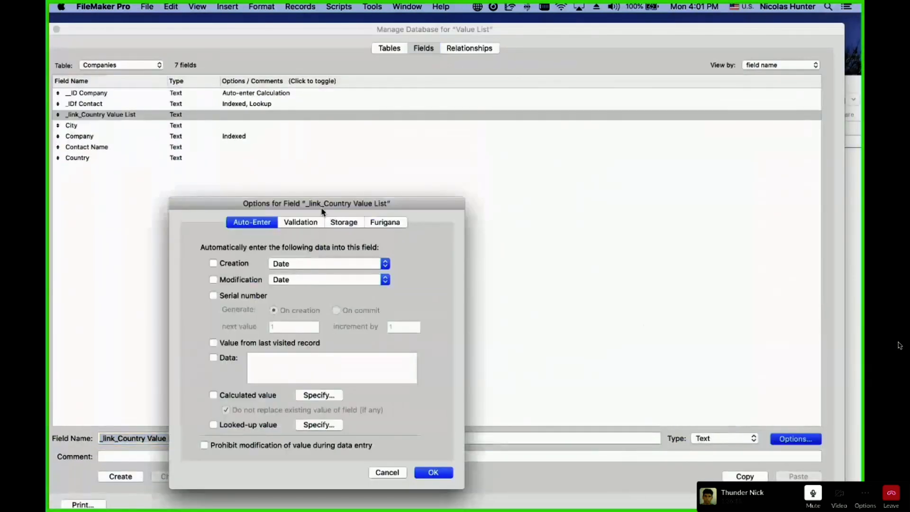
left_click(343, 222)
left_click(210, 286)
left_click(432, 472)
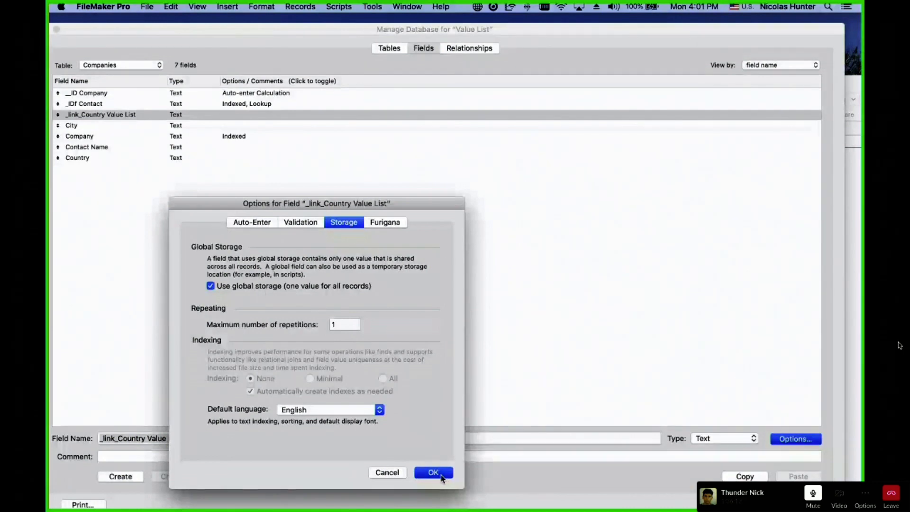
left_click(798, 505)
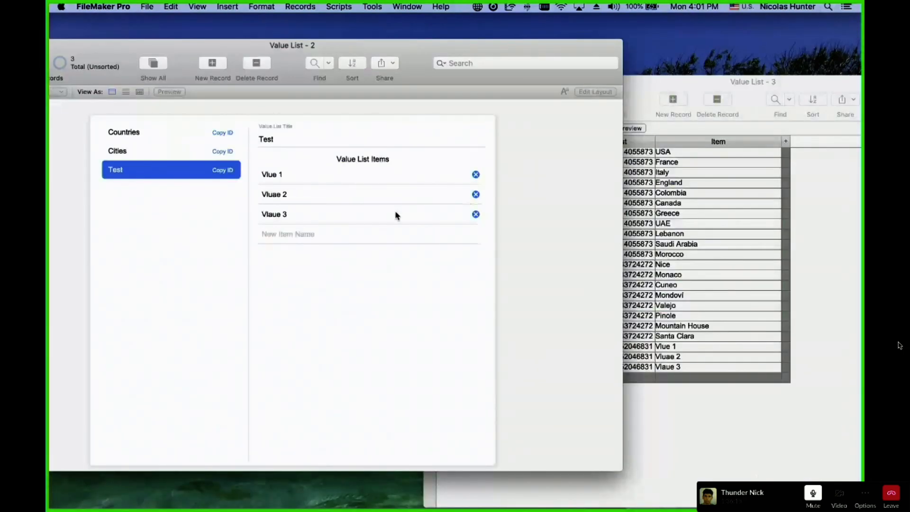
In Layout mode, set the Companies layout's top field box to _link_Country Value List.
left_click_drag(412, 55, 482, 38)
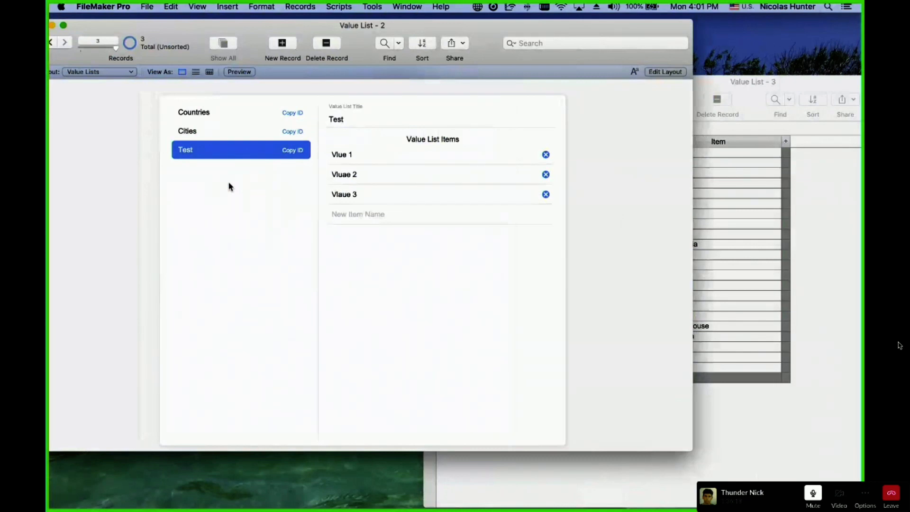
key("super+l")
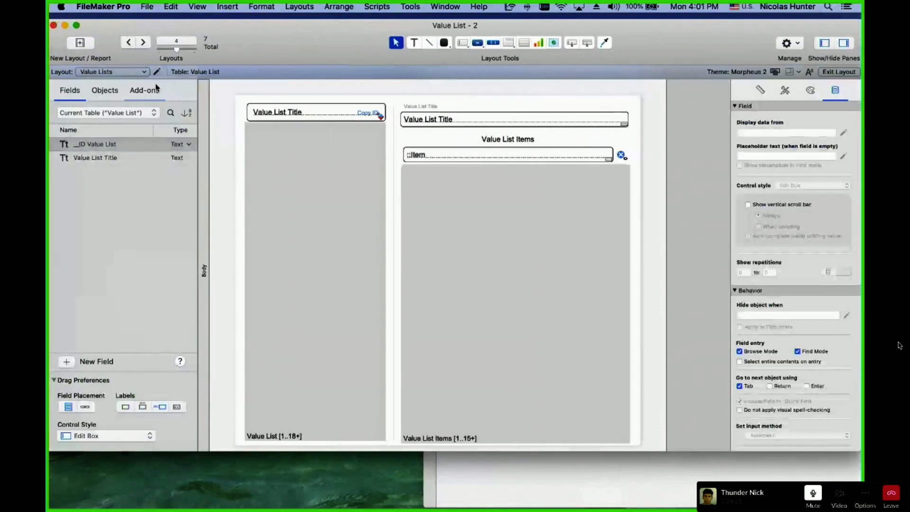
left_click(127, 73)
left_click(633, 425)
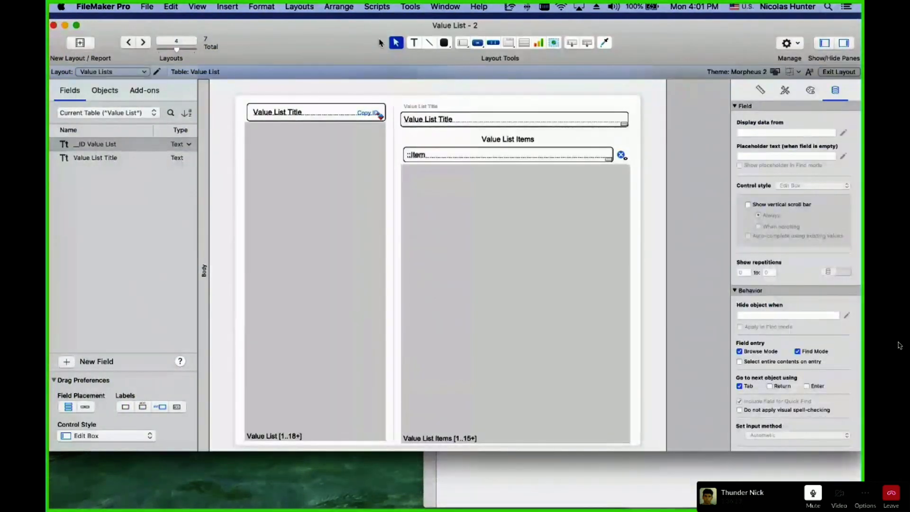
left_click_drag(377, 42, 464, 363)
left_click(341, 194)
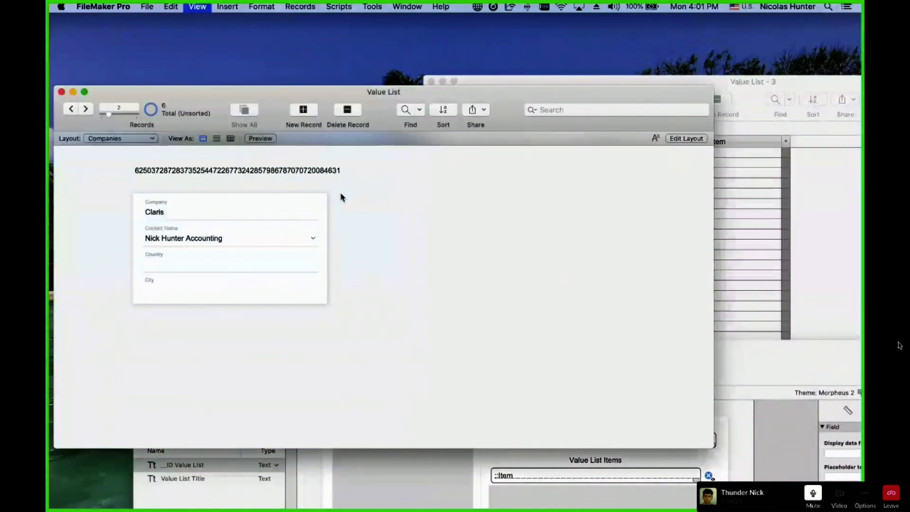
key("super+l")
left_click(281, 170)
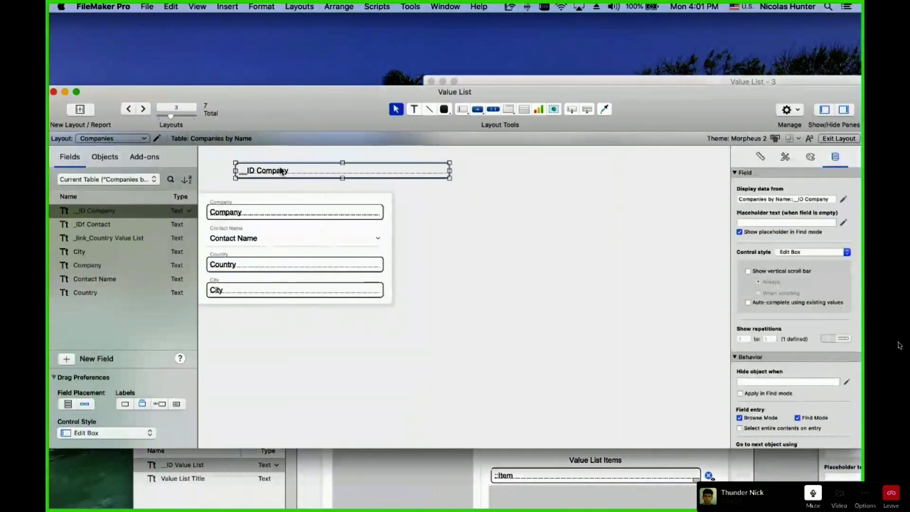
double_click(281, 171)
double_click(413, 255)
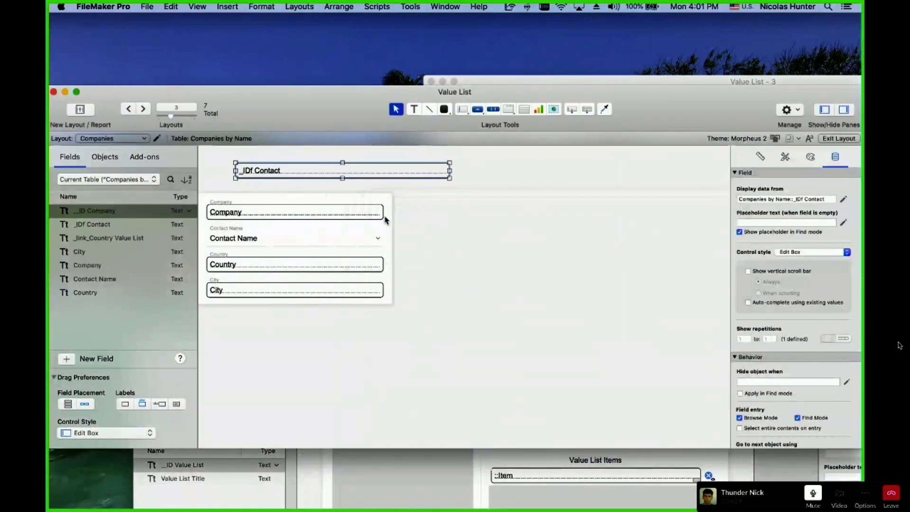
double_click(354, 172)
double_click(402, 264)
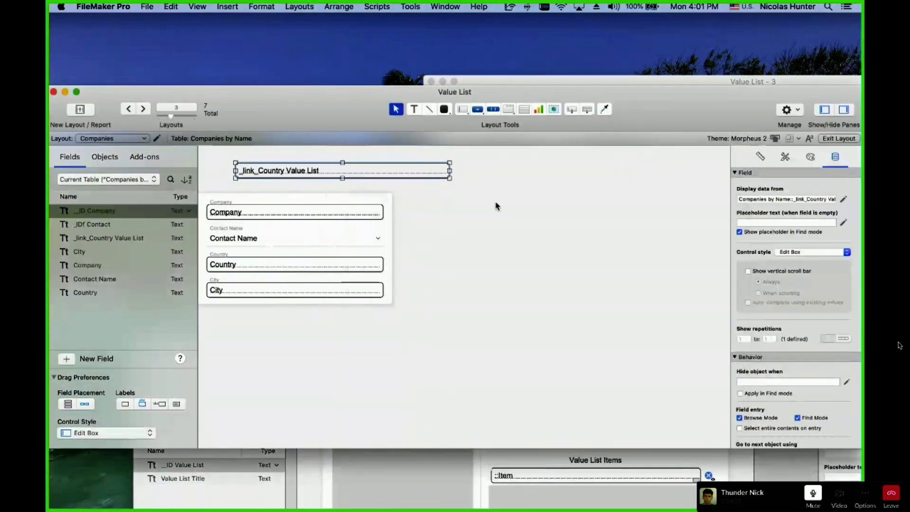
Copy the Countries value list's ID and paste it into the Companies link field.
key("super+b")
left_click(274, 168)
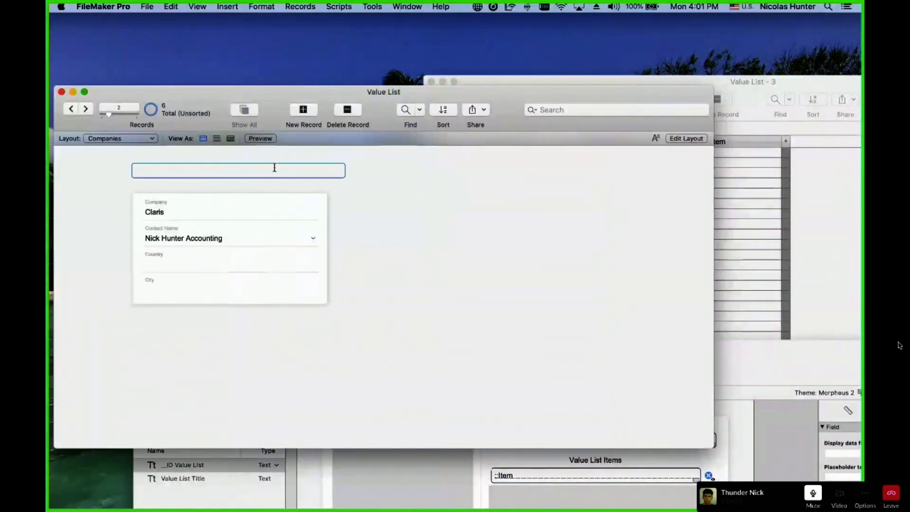
left_click(626, 472)
left_click_drag(438, 370, 438, 228)
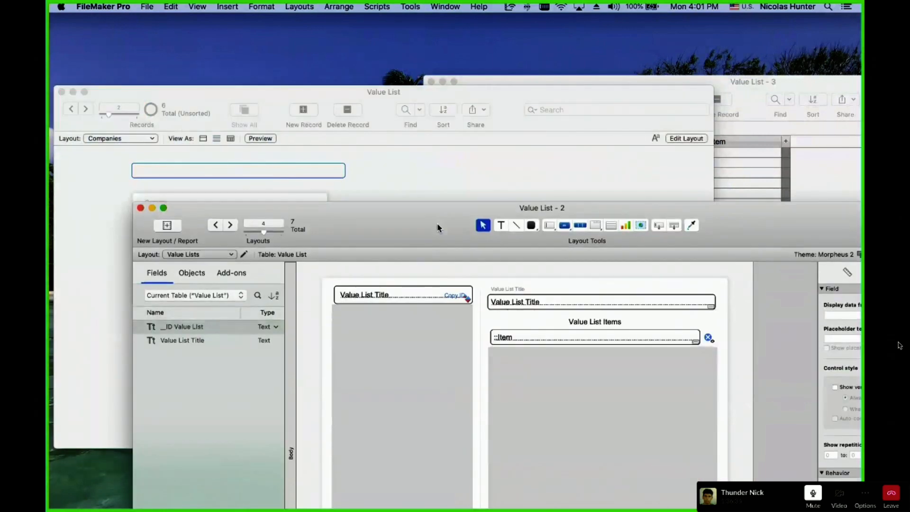
key("super+b")
left_click(392, 299)
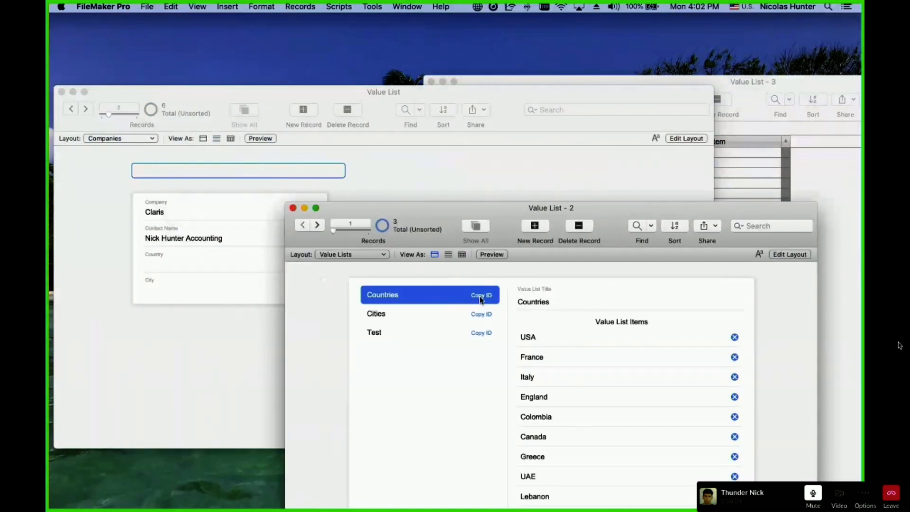
left_click(384, 196)
left_click(258, 166)
key("super+v")
left_click(429, 197)
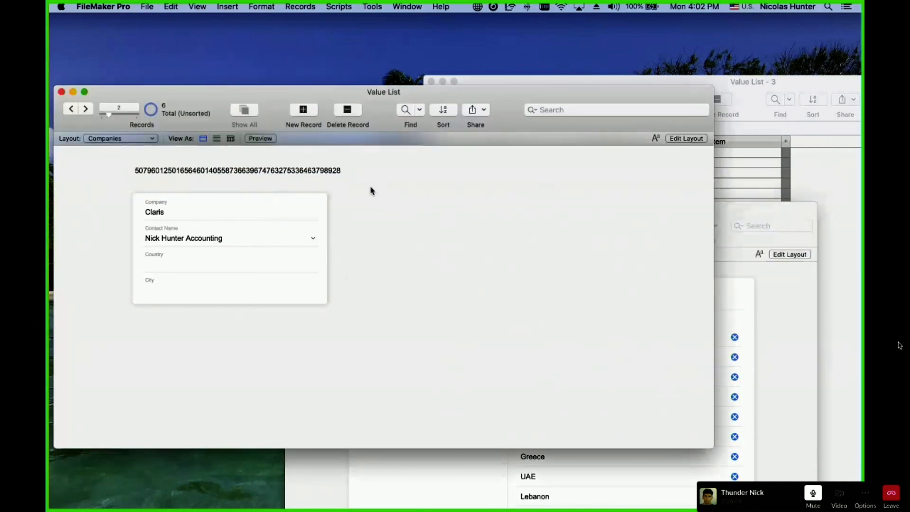
left_click(744, 309)
left_click(392, 183)
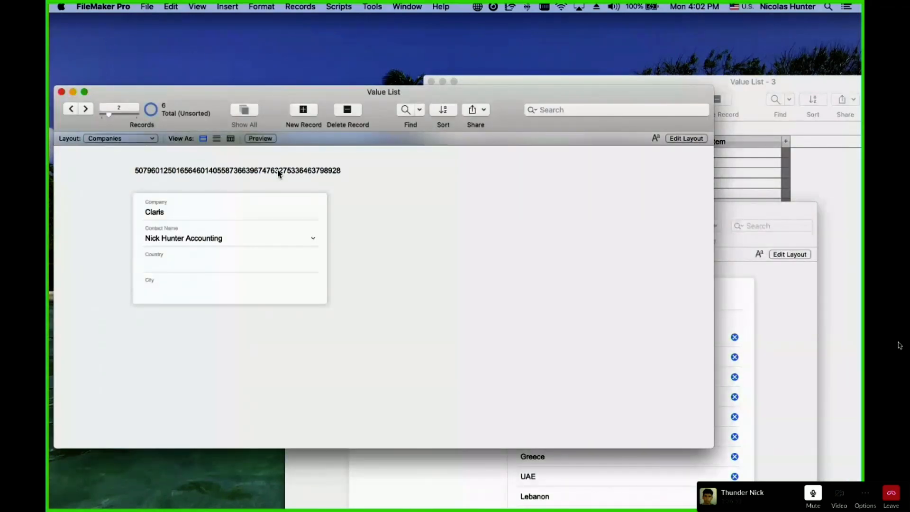
Start a new value list in Manage Value Lists named 'Countires | Related Values'.
left_click(147, 7)
mouse_move(199, 98)
left_click(325, 120)
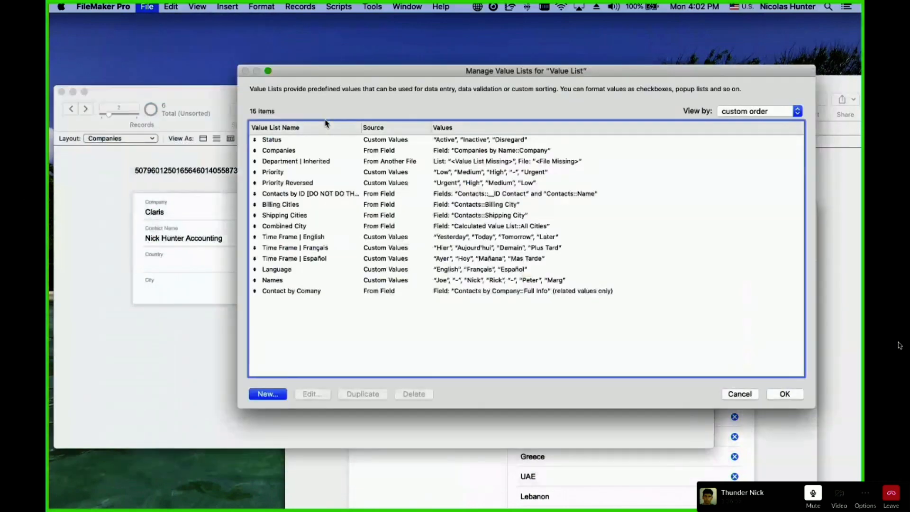
left_click(268, 397)
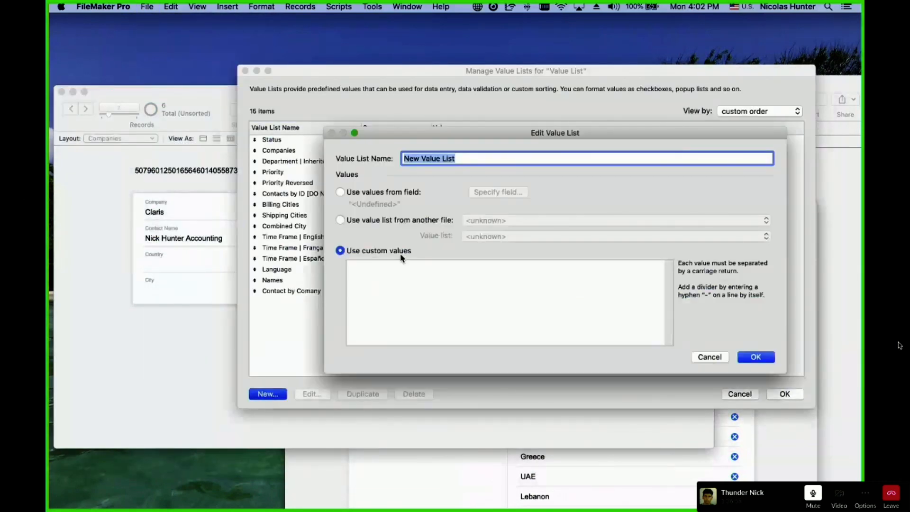
type("Related")
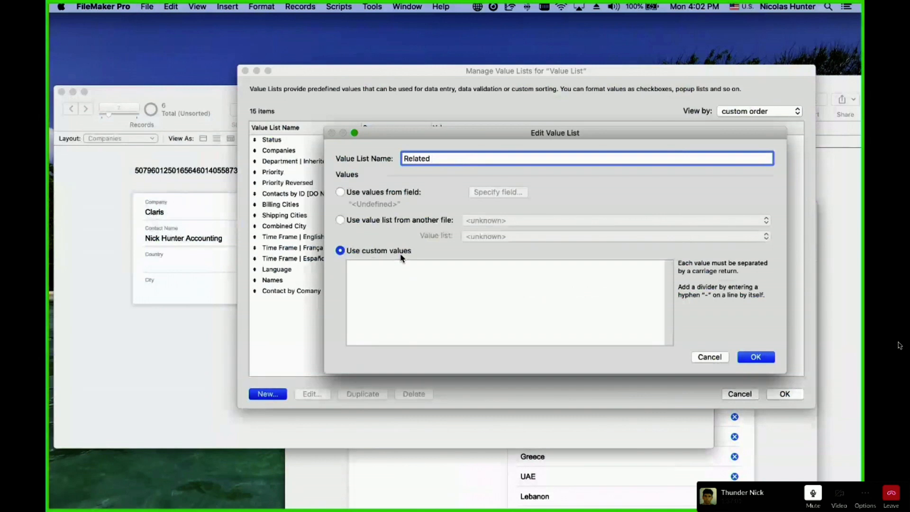
type(" Countris")
key("BackSpace")
key("super+a")
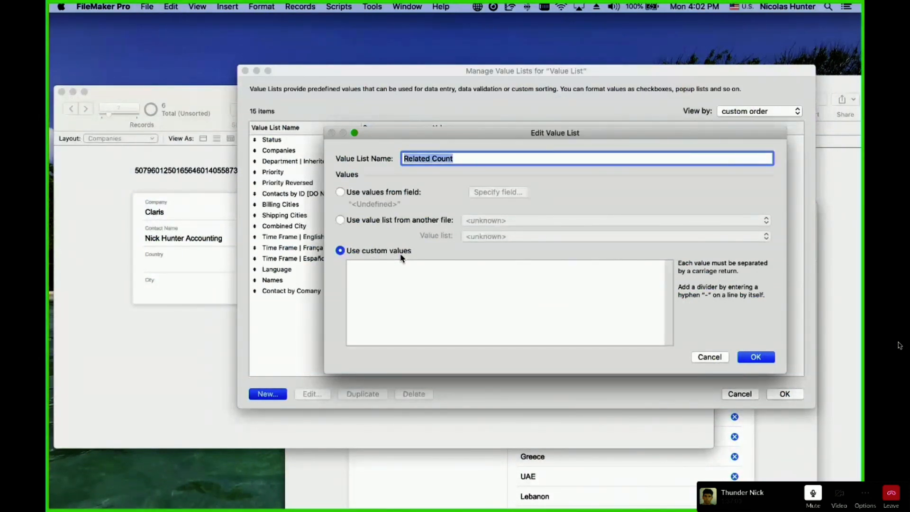
type("Countires")
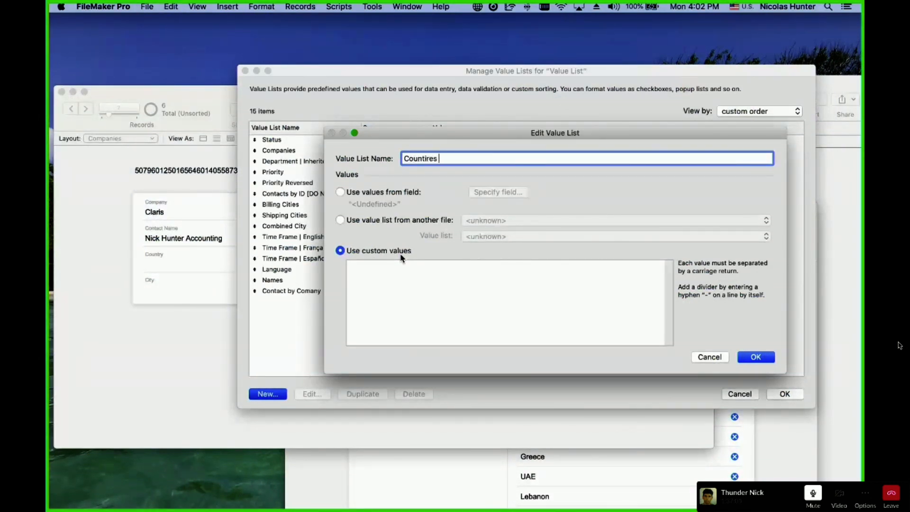
type(" | Related Value s")
Dismiss the field-values choice, then save the new list and close the manager.
left_click(410, 194)
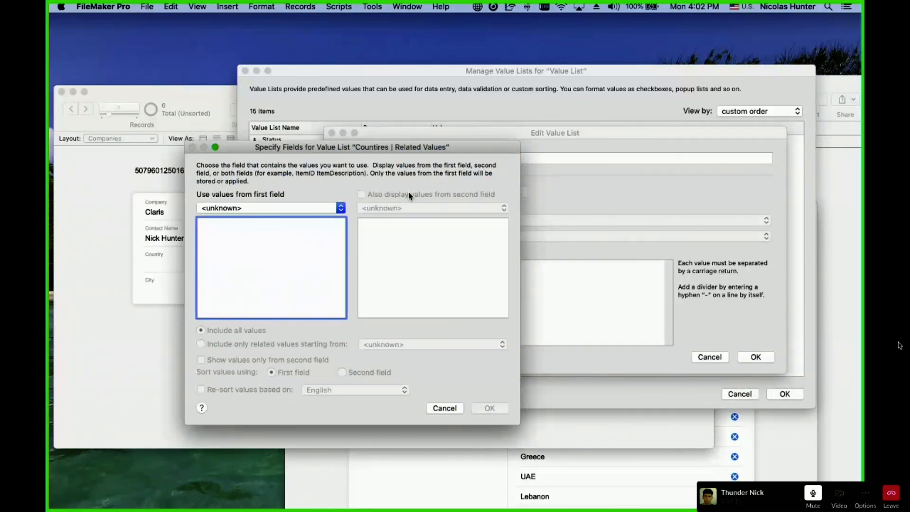
key("Escape")
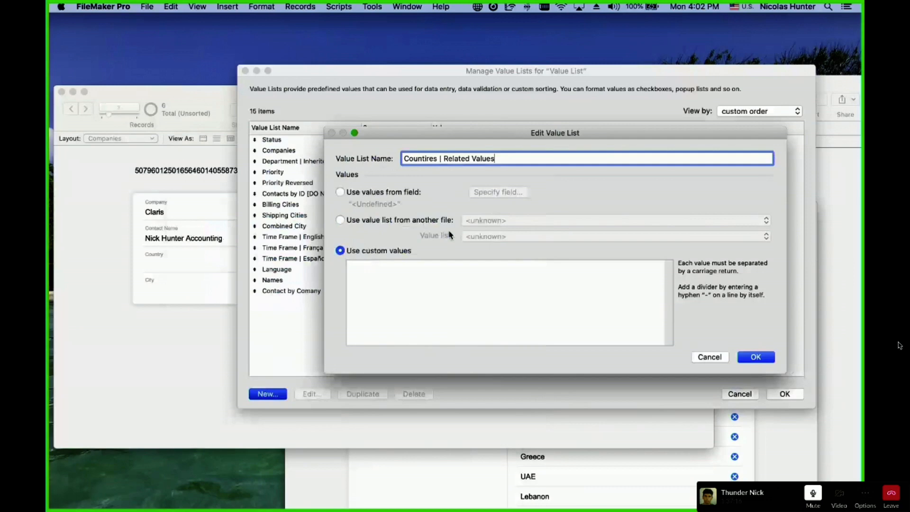
left_click(755, 359)
left_click(786, 395)
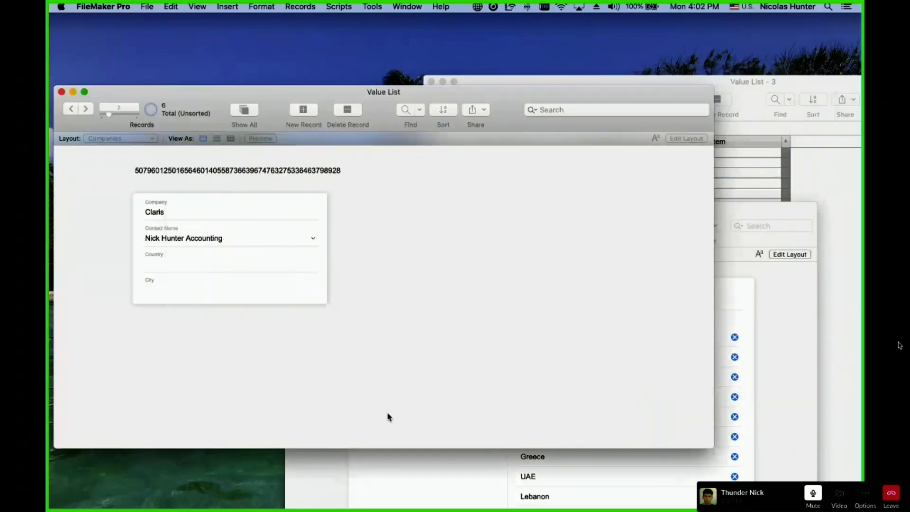
In the relationships graph, duplicate Contacts by Company and base the copy on Value List Items.
left_click(150, 6)
mouse_move(170, 100)
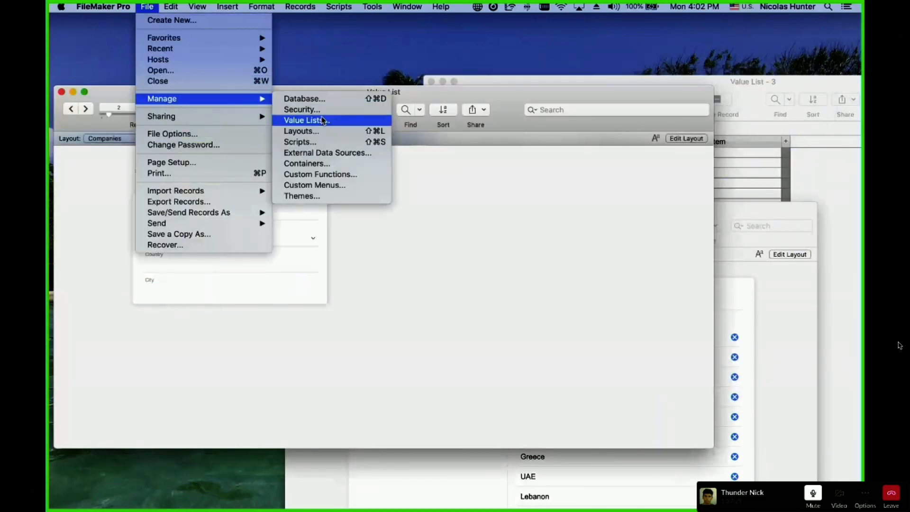
left_click(314, 100)
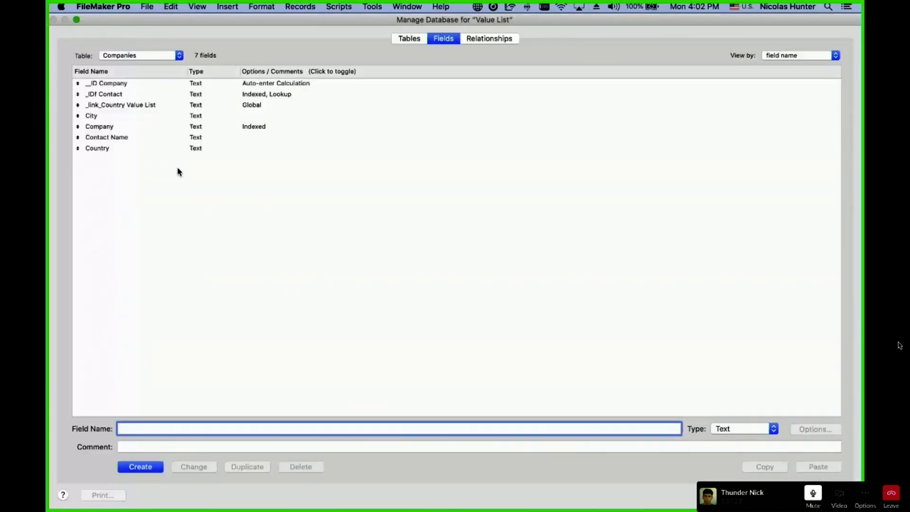
left_click(169, 108)
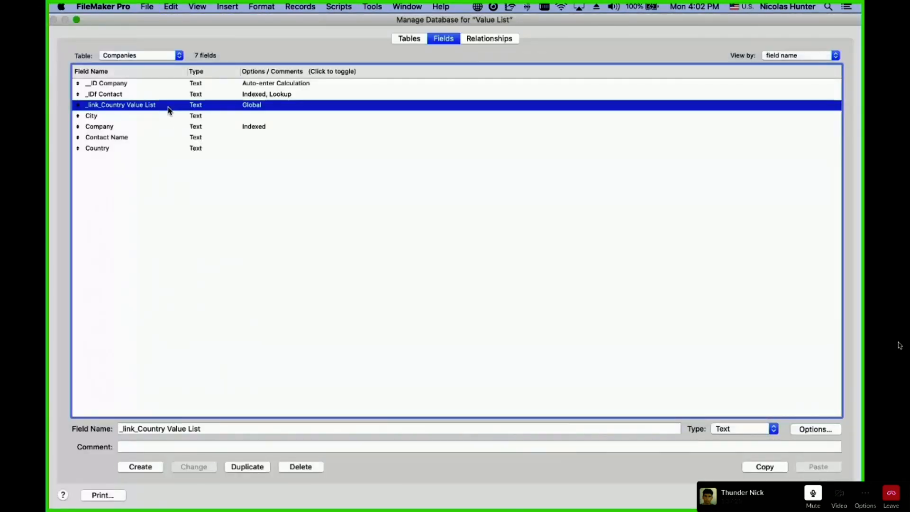
left_click(514, 45)
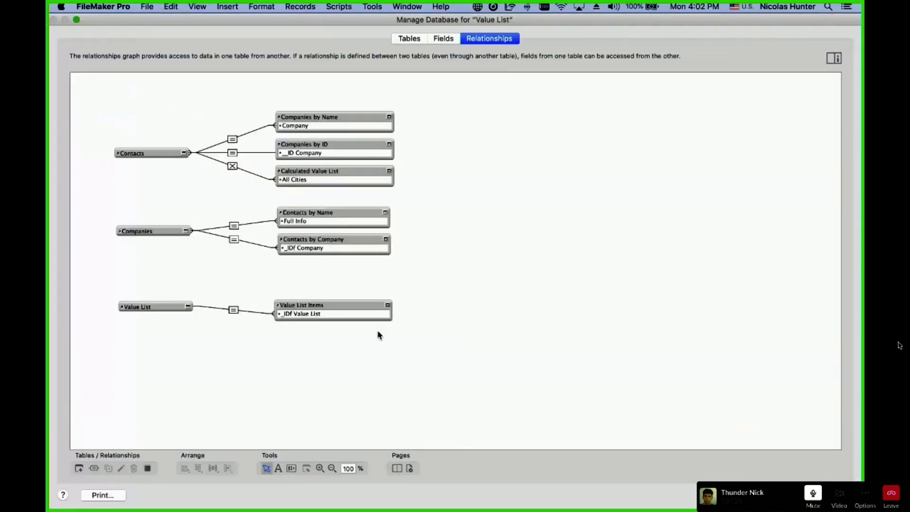
left_click(331, 239)
key("super+d")
double_click(331, 265)
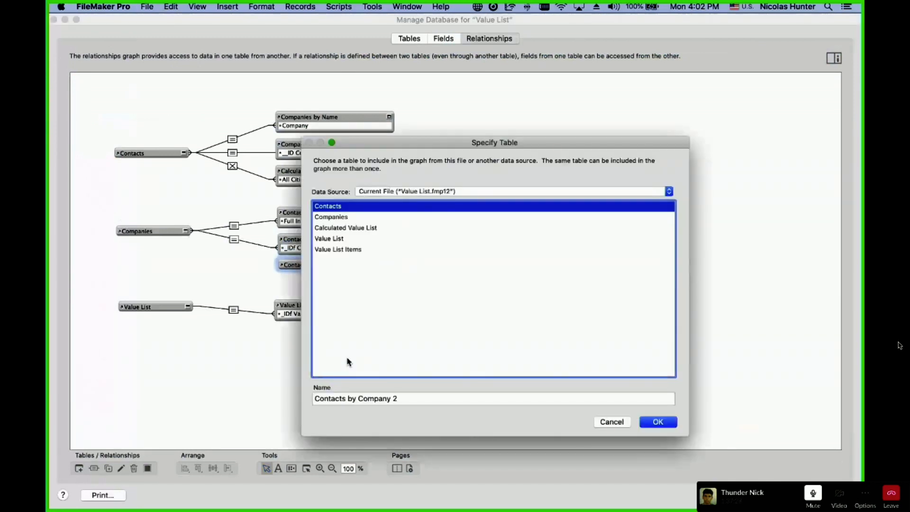
left_click(380, 255)
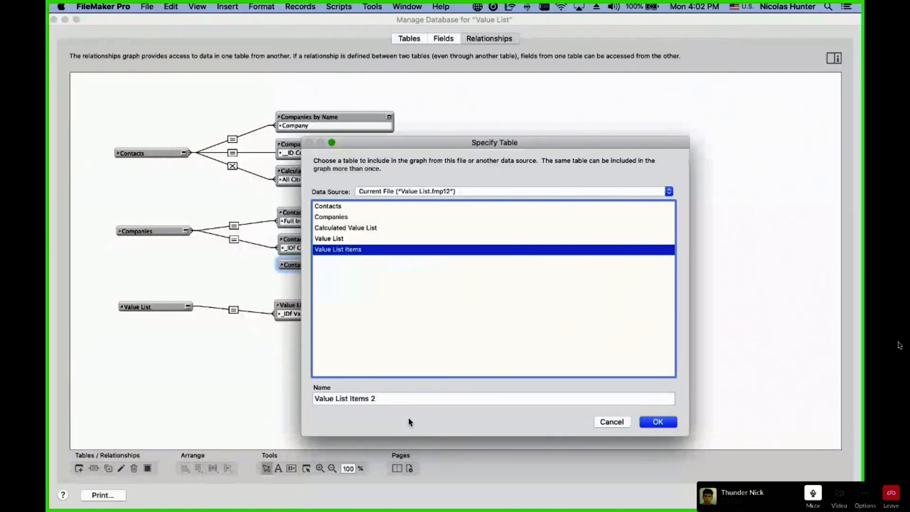
Name the new occurrence 'Countries | Value List Items'.
left_click(386, 400)
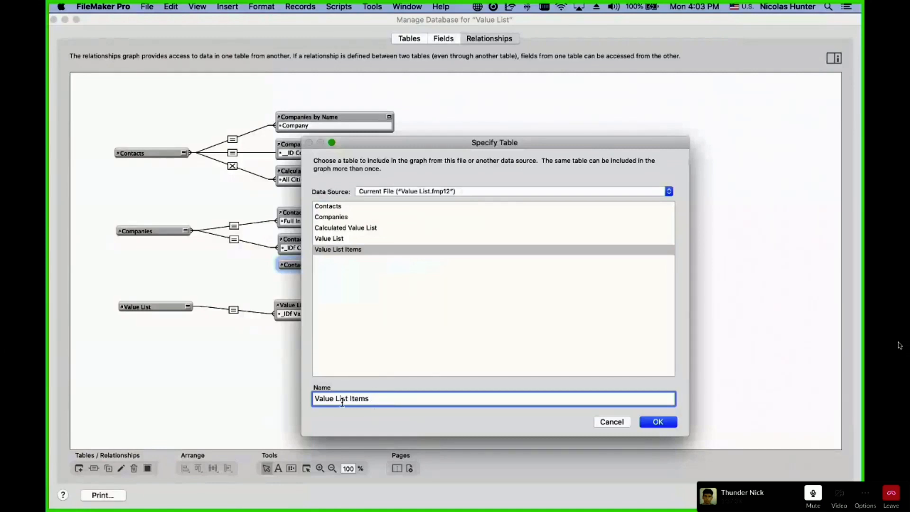
left_click(315, 400)
type("Countries |")
left_click(659, 422)
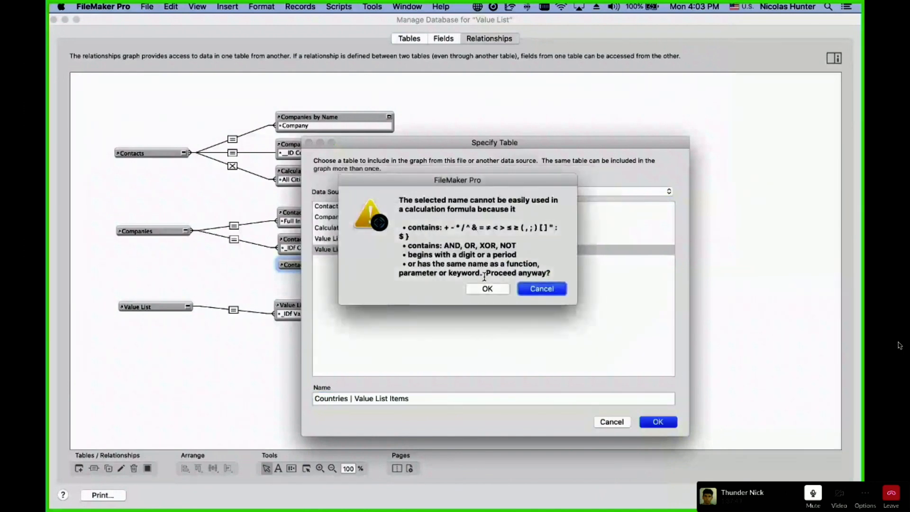
left_click(527, 288)
left_click(356, 402)
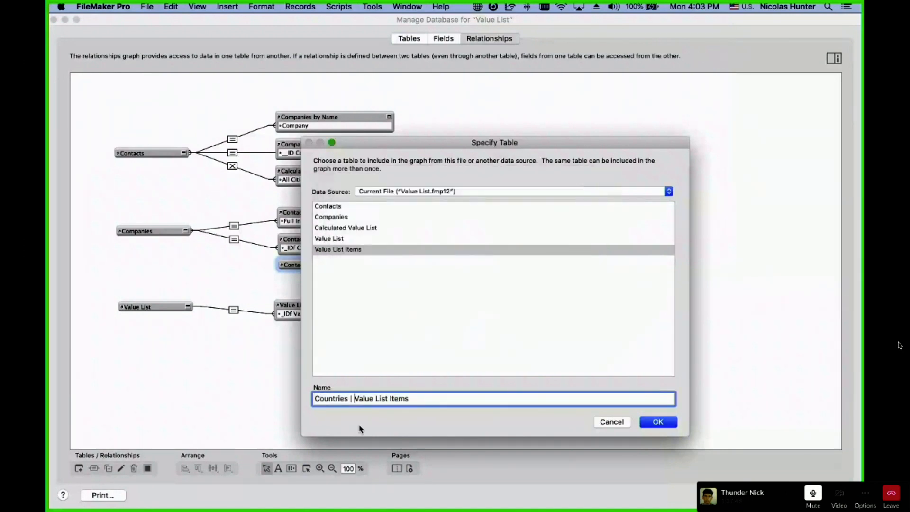
left_click(423, 398)
left_click(642, 425)
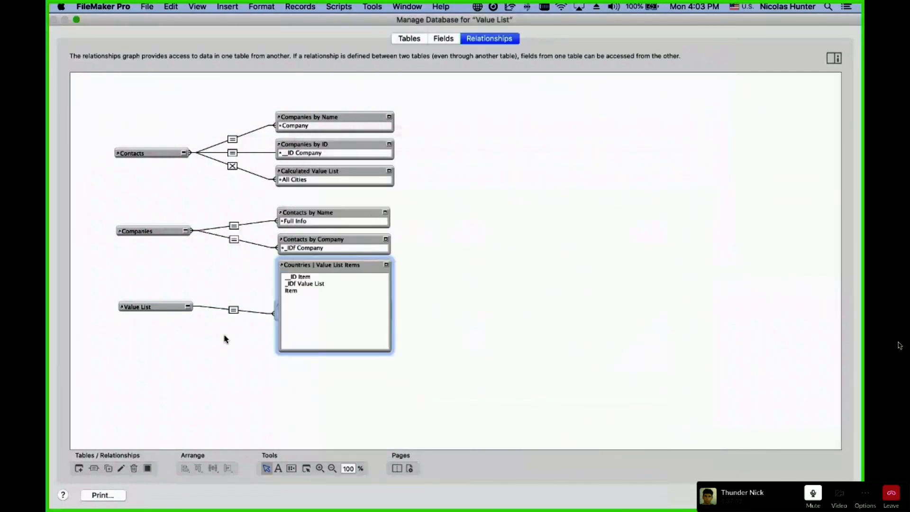
Relate its _IDf Value List to the Companies link field and save the database changes.
left_click(185, 232)
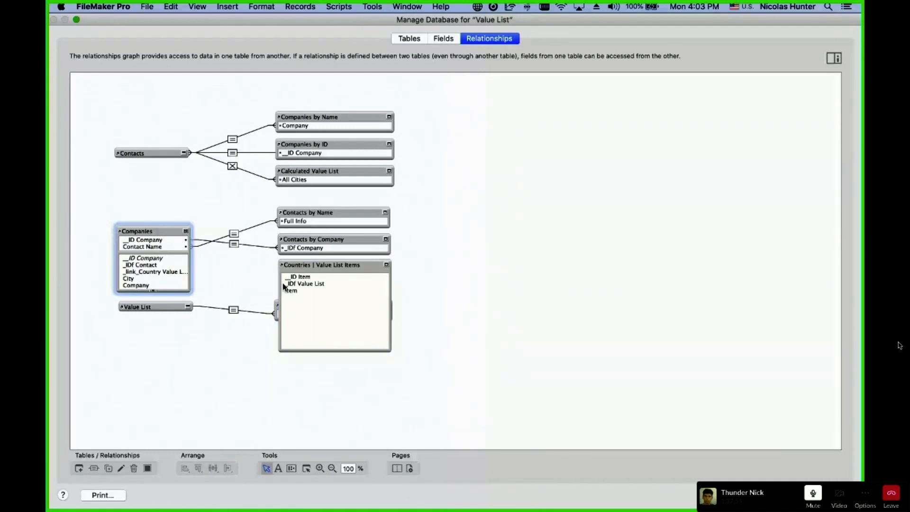
left_click(300, 287)
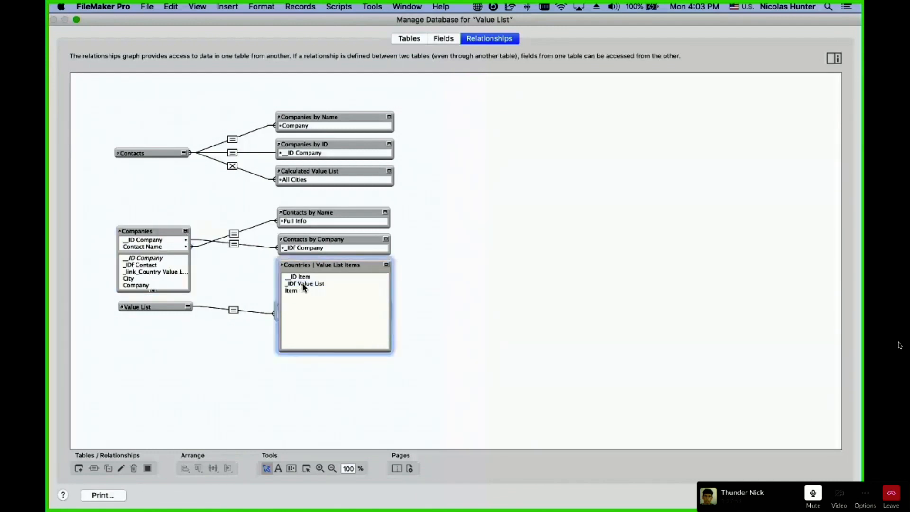
left_click_drag(304, 284, 145, 273)
left_click(186, 232)
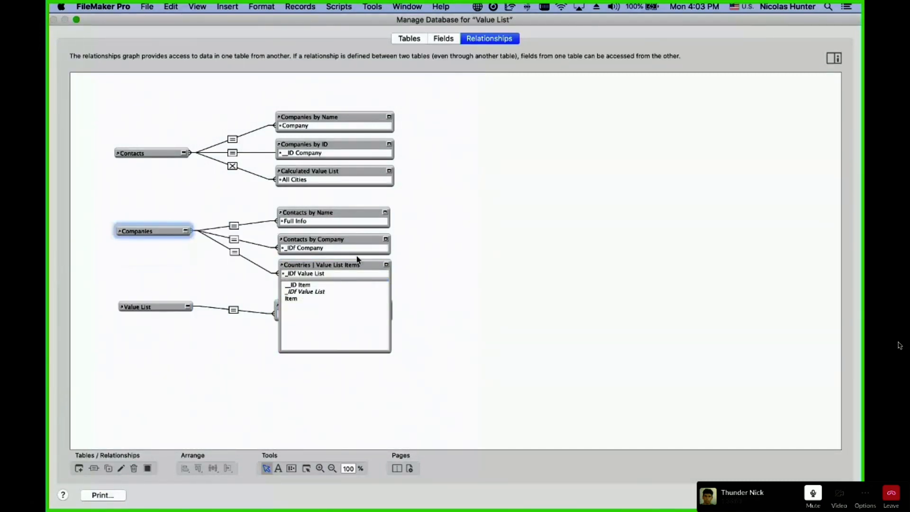
left_click(386, 264)
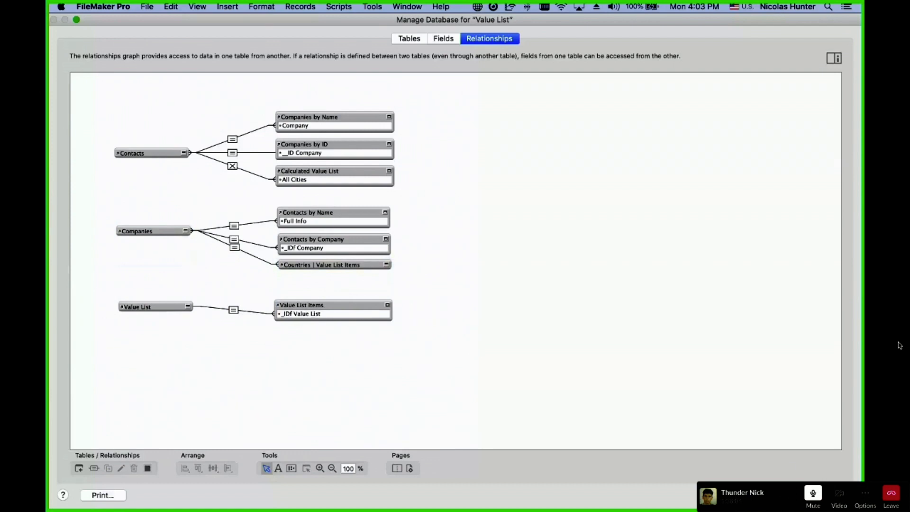
left_click(828, 495)
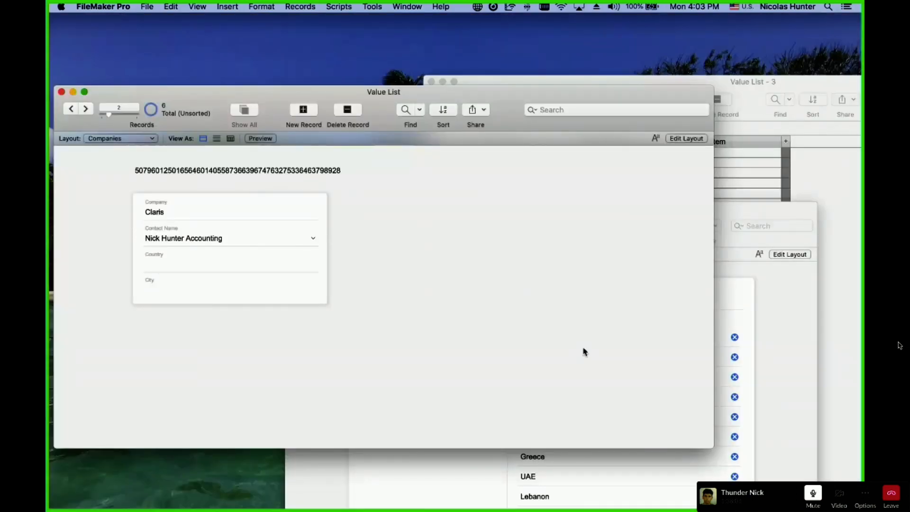
left_click(764, 319)
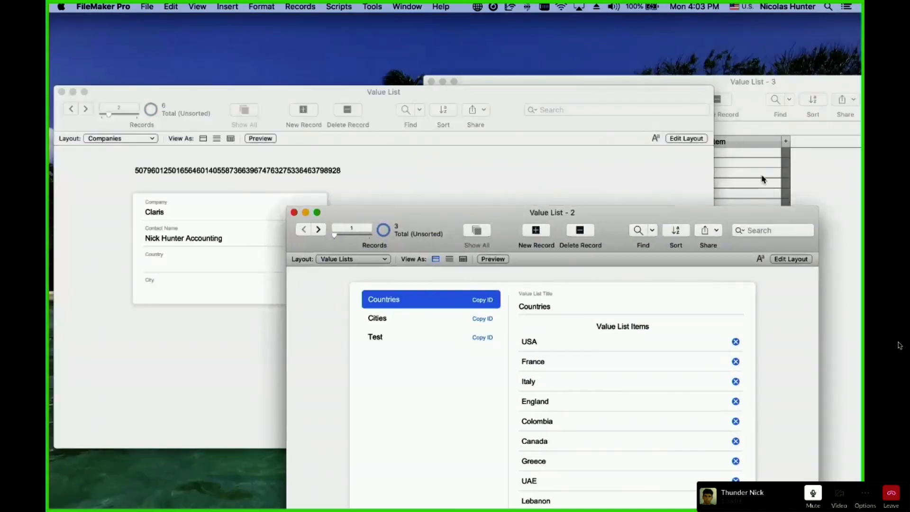
left_click(764, 180)
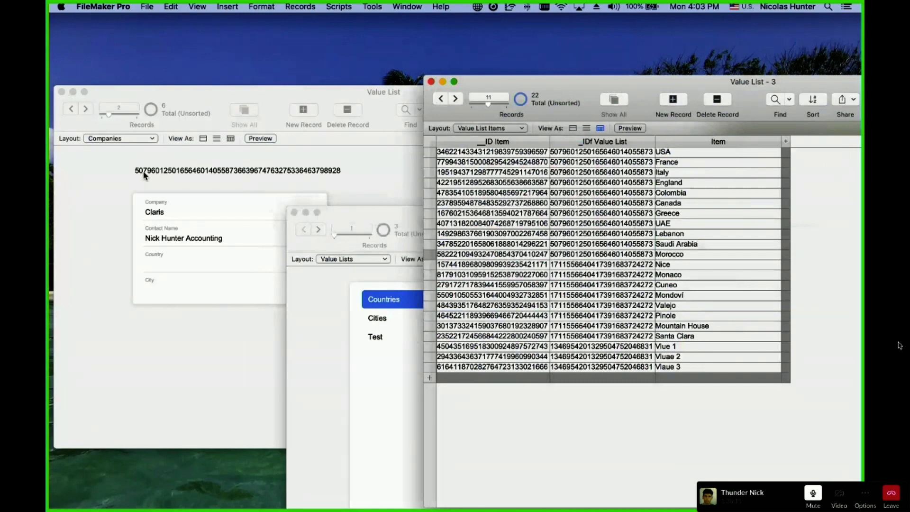
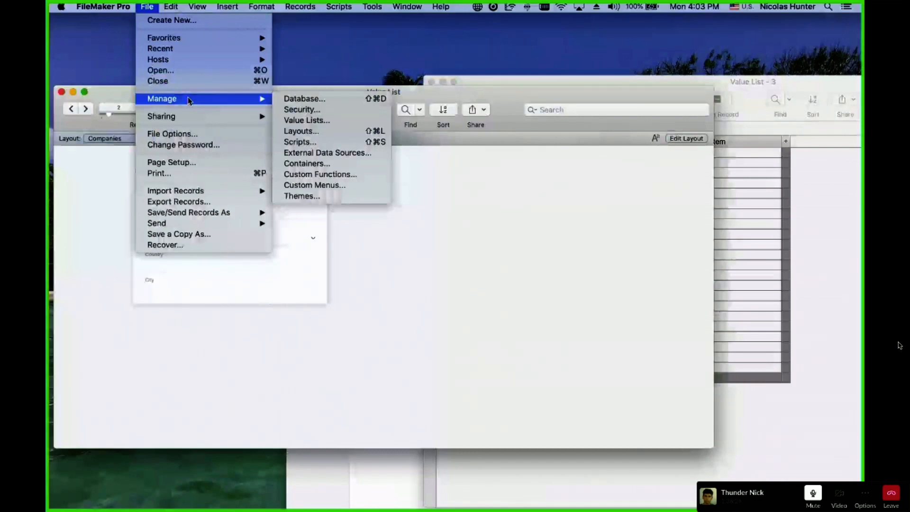
Make Countires | Related Values use the Item field, including only related values starting from Companies.
left_click(307, 120)
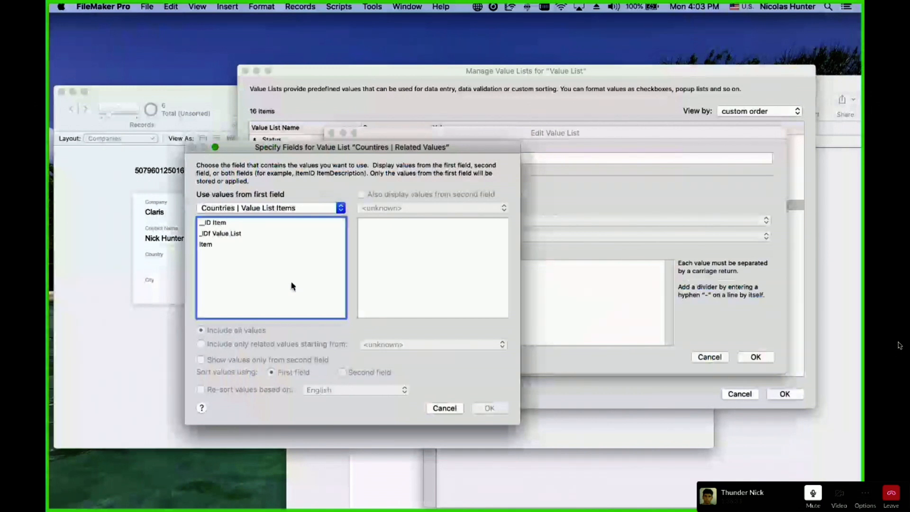
left_click(235, 245)
left_click(249, 344)
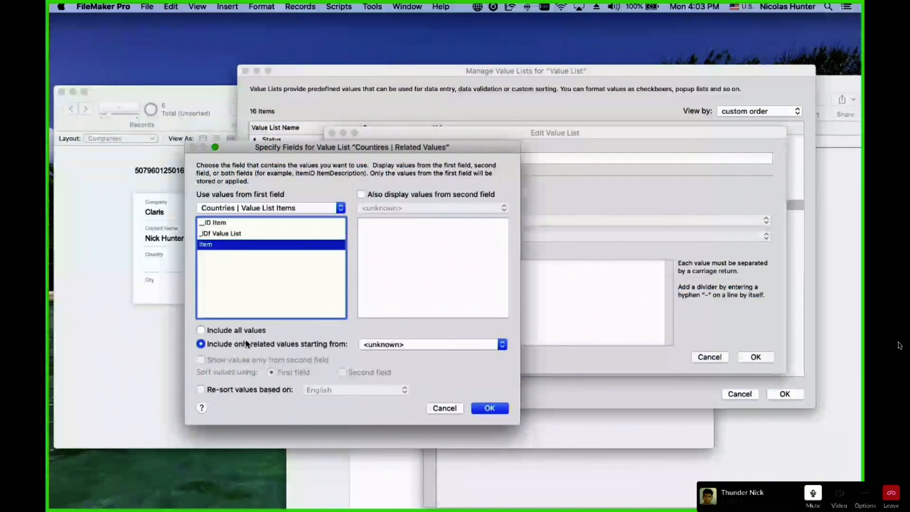
left_click(388, 345)
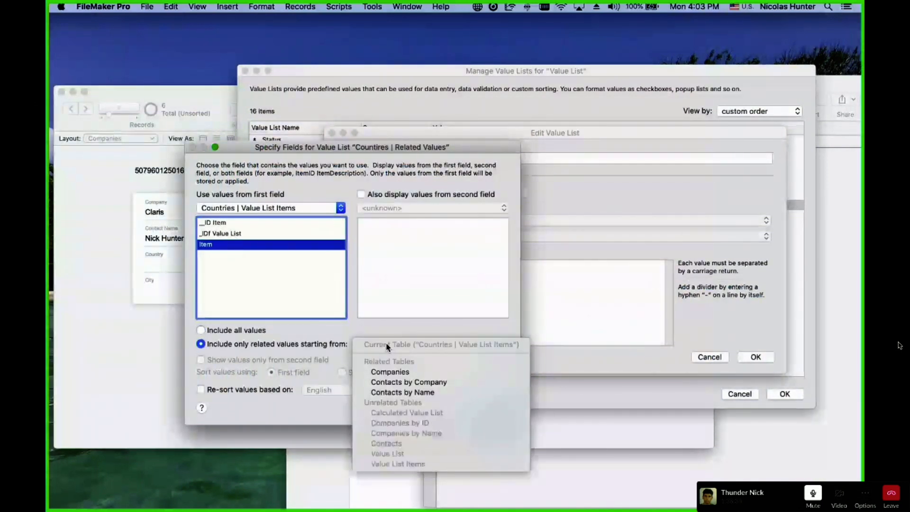
left_click(391, 372)
left_click(505, 412)
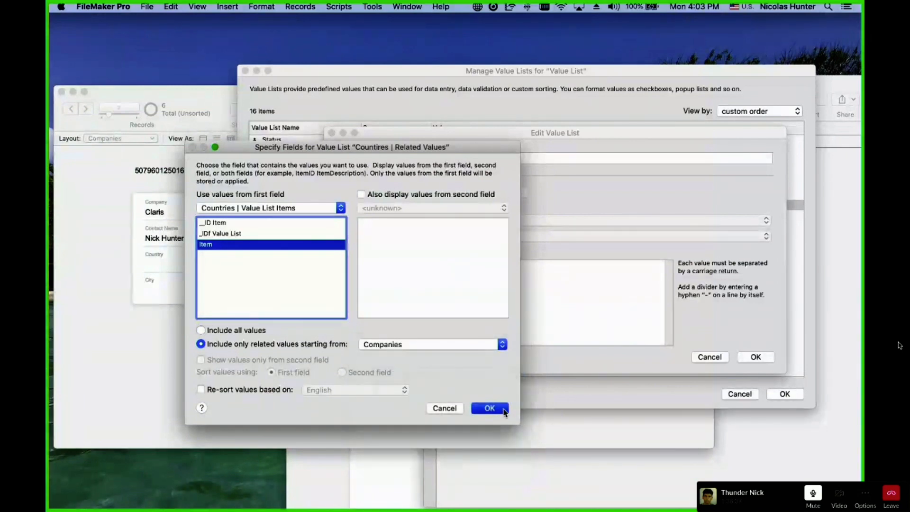
left_click(756, 358)
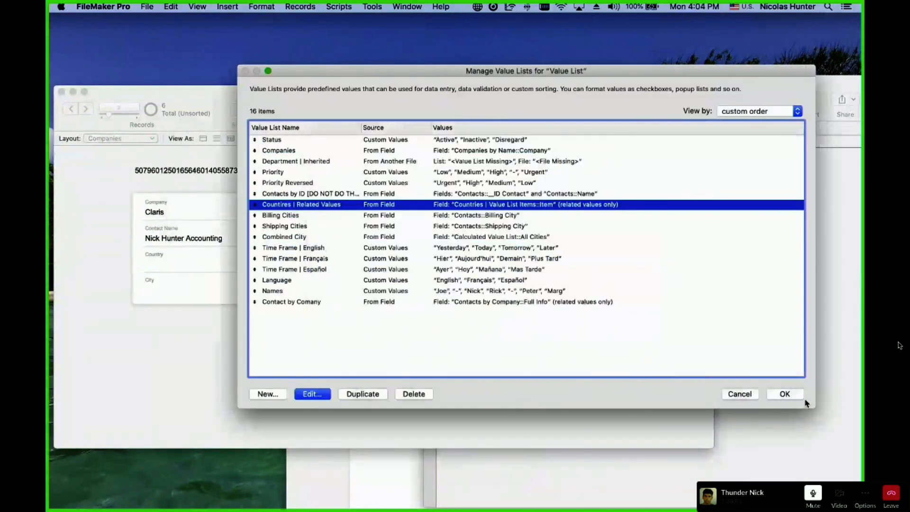
left_click(785, 394)
In the relationship graph, move the Companies occurrence slightly lower beside Countries | Value List Items.
key("super+shift+d")
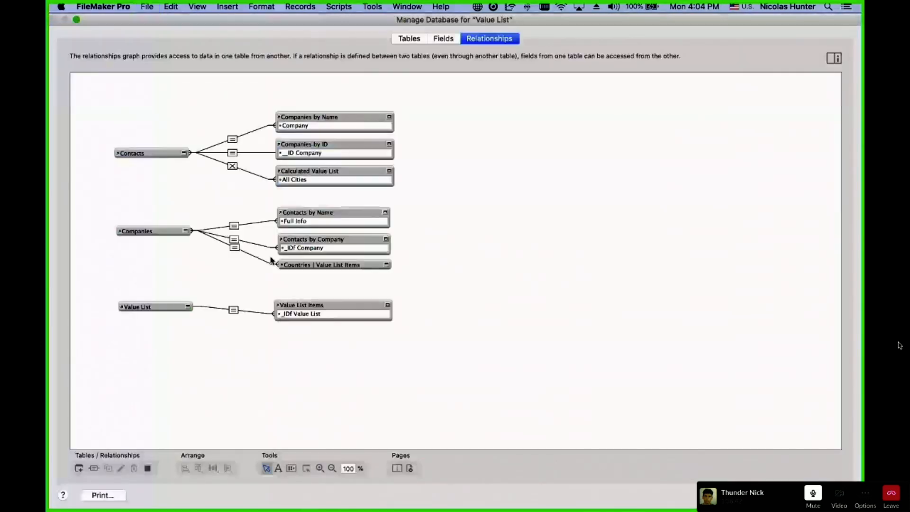
left_click(372, 267)
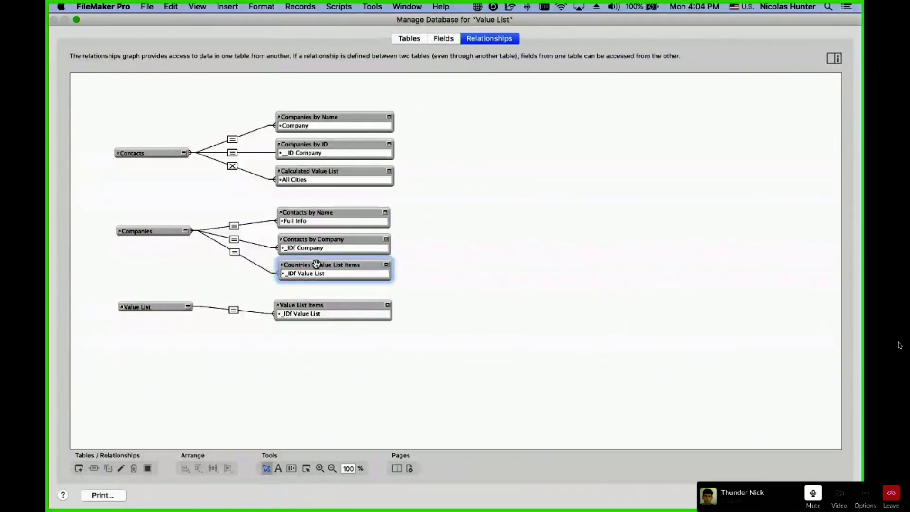
left_click(158, 232)
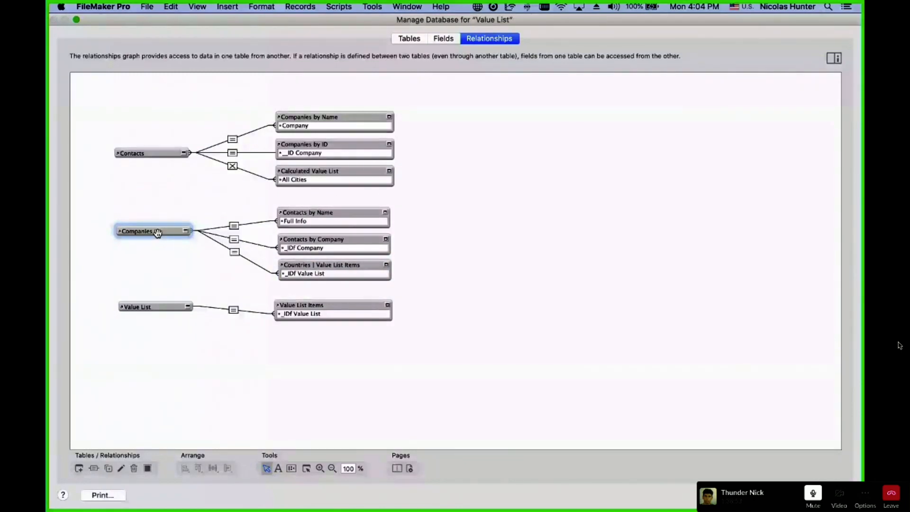
left_click_drag(148, 225, 149, 242)
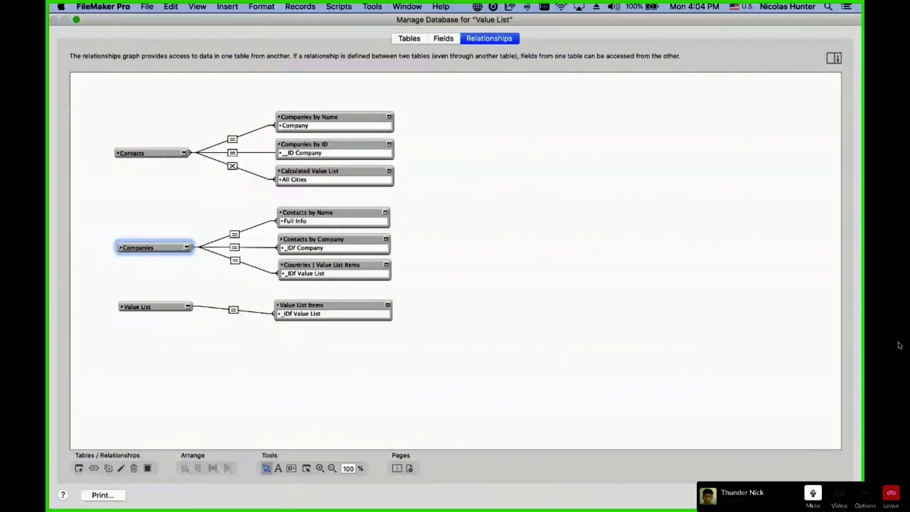
left_click(826, 495)
key("super+l")
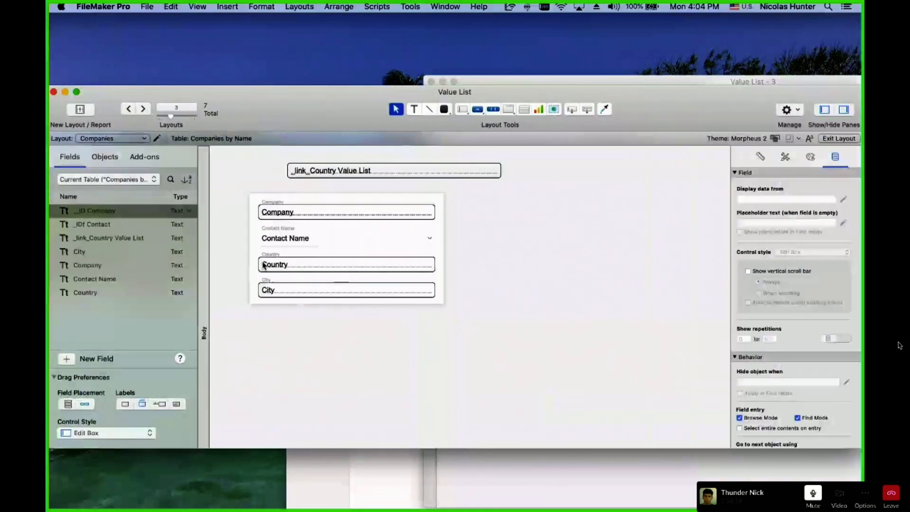
Make the Country field a pop-up menu fed by Countires | Related Values and check it.
left_click(266, 265)
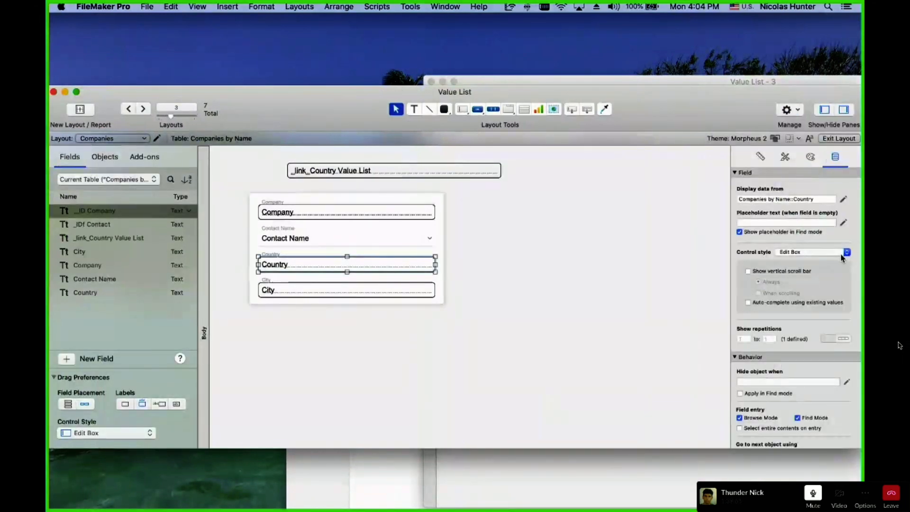
left_click(847, 253)
left_click(824, 281)
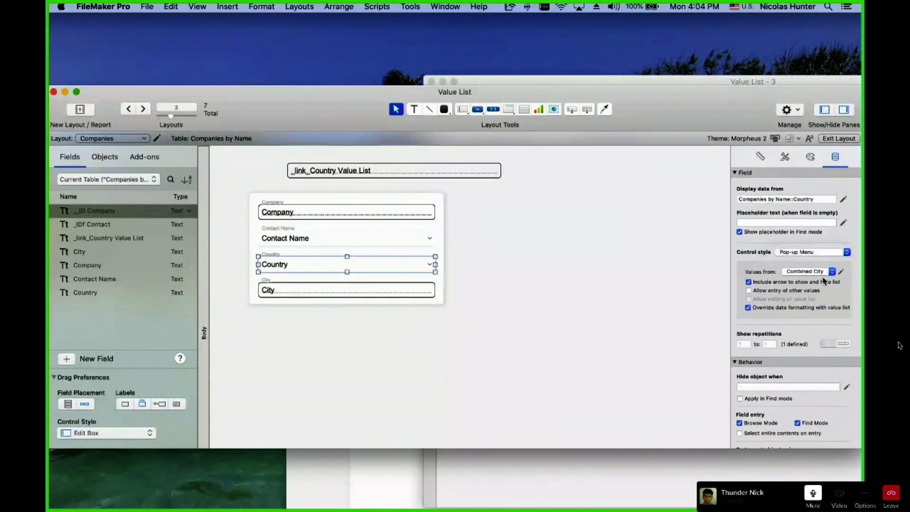
left_click(828, 272)
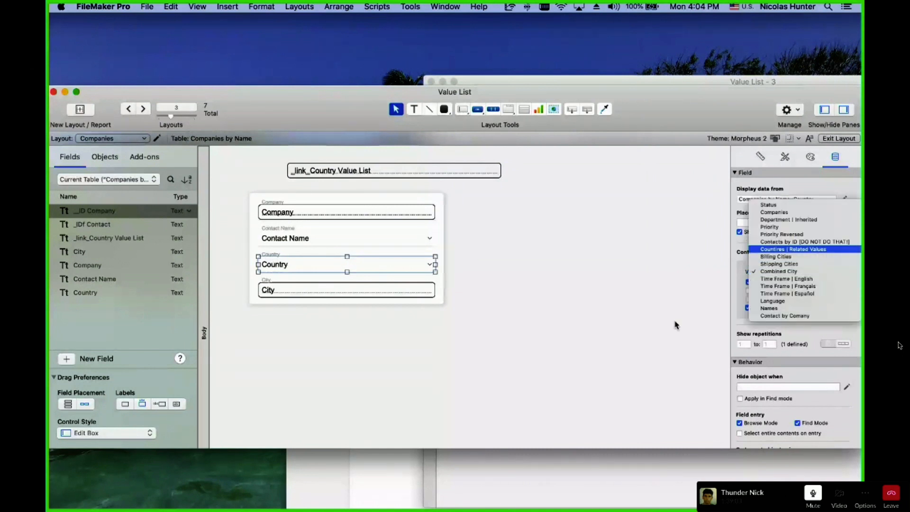
key("super+b")
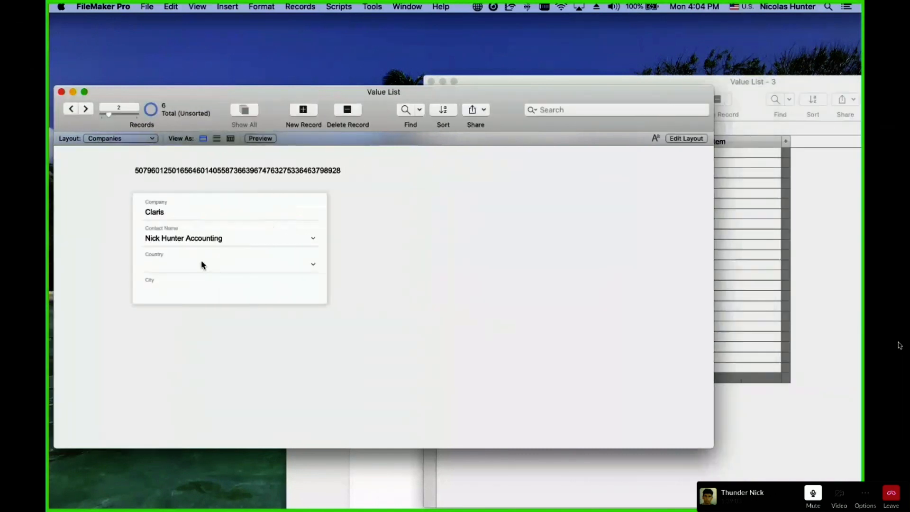
left_click(203, 264)
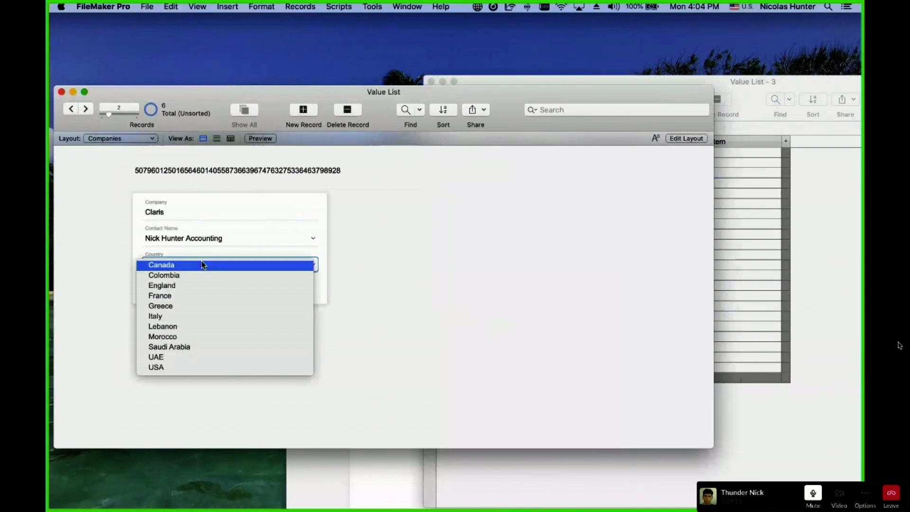
left_click(367, 234)
Paste the Nice row's value list ID into the link field and check the Country pop-up.
left_click(814, 274)
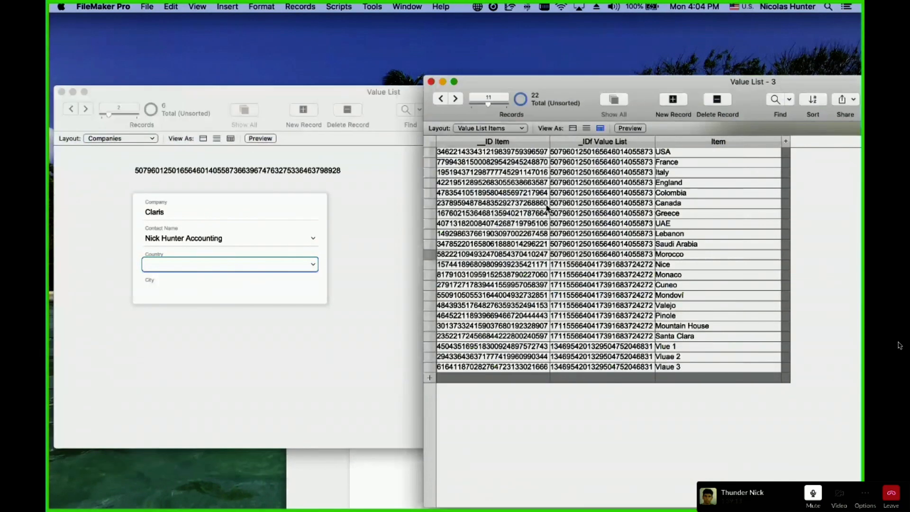
double_click(590, 267)
key("super+c")
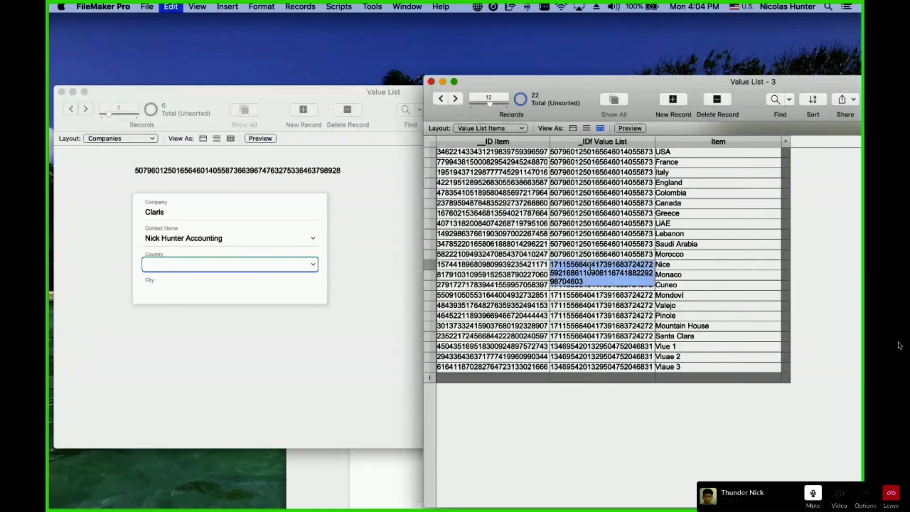
left_click(254, 197)
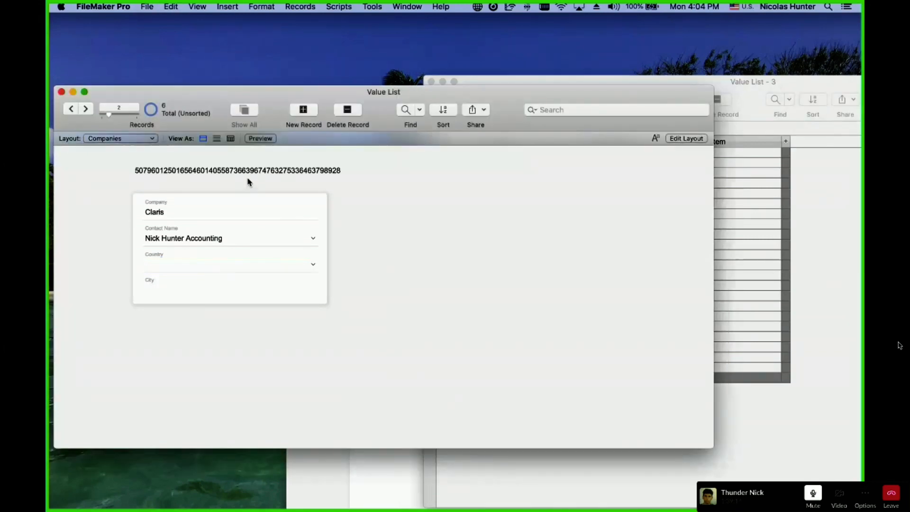
double_click(249, 173)
key("super+v")
left_click(420, 173)
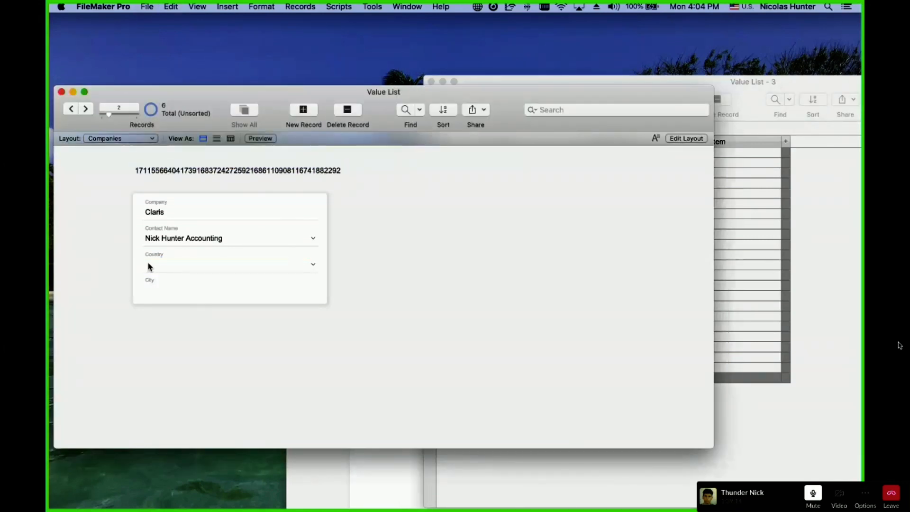
left_click(149, 266)
left_click(597, 283)
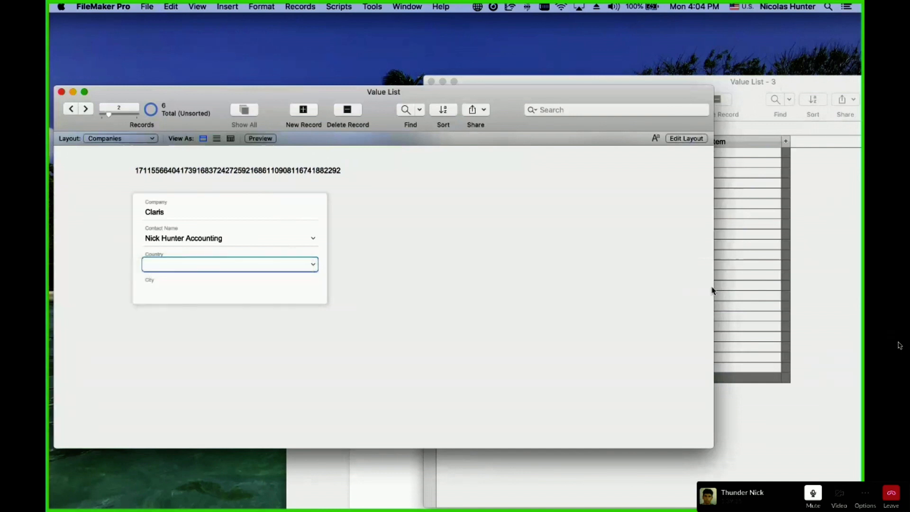
Paste the last item row's value list ID into the link field and recheck the pop-up.
key("super+grave")
double_click(613, 369)
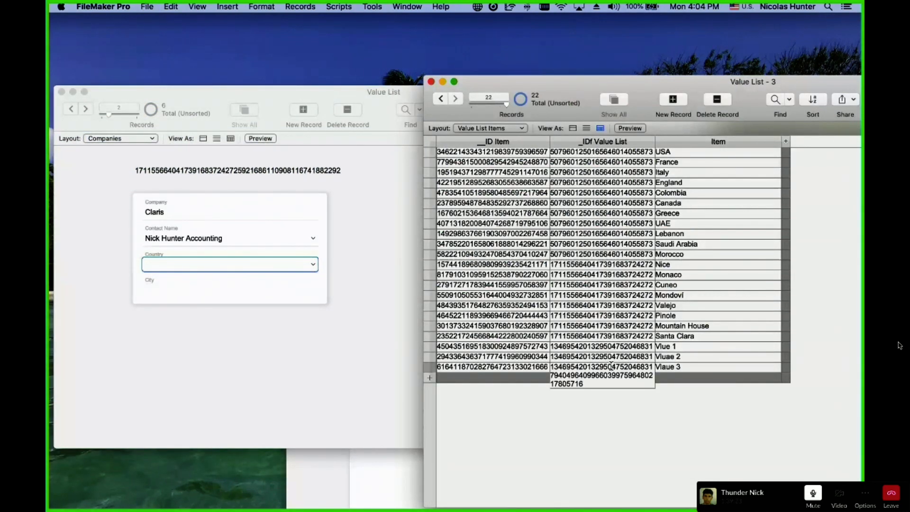
key("super+c")
left_click(300, 301)
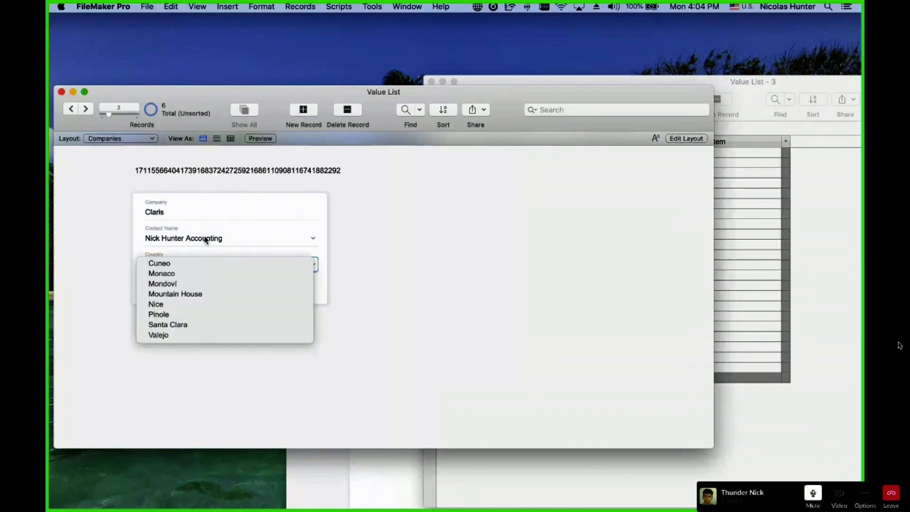
left_click(200, 170)
key("super+v")
left_click(210, 158)
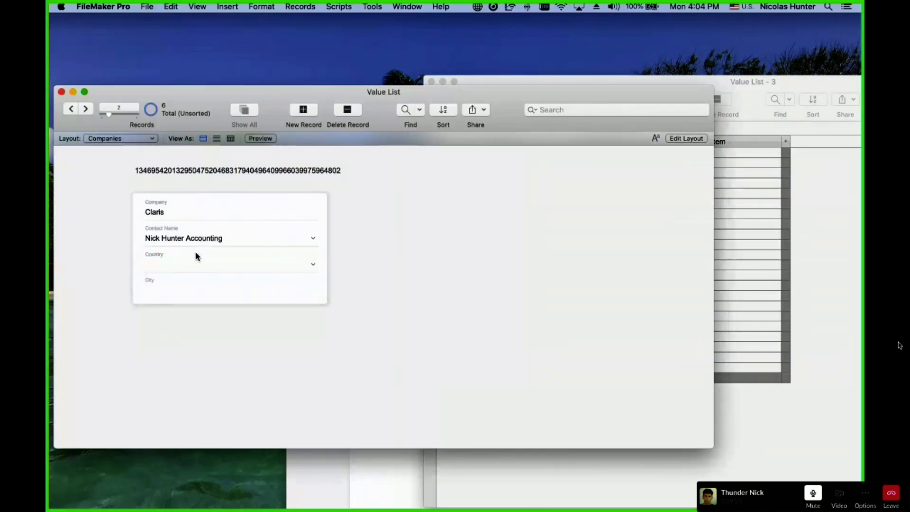
left_click(198, 265)
left_click(295, 353)
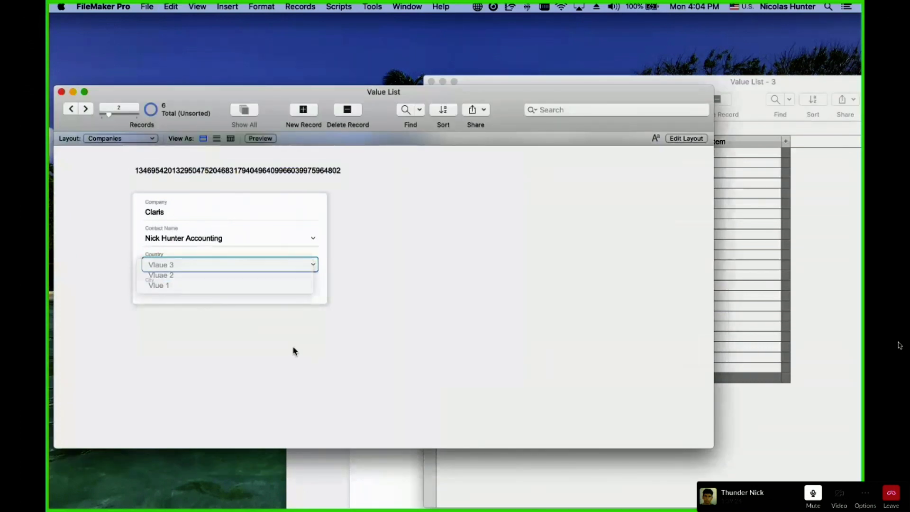
Replace the global country link field's value with the France row's Countries list ID and verify Country.
left_click(791, 250)
left_click(593, 162)
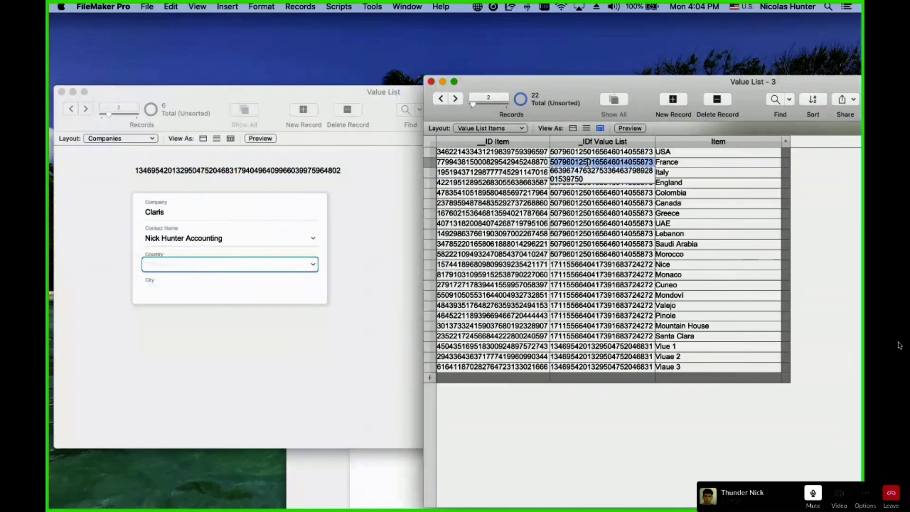
key("super+c")
left_click(228, 183)
triple_click(218, 177)
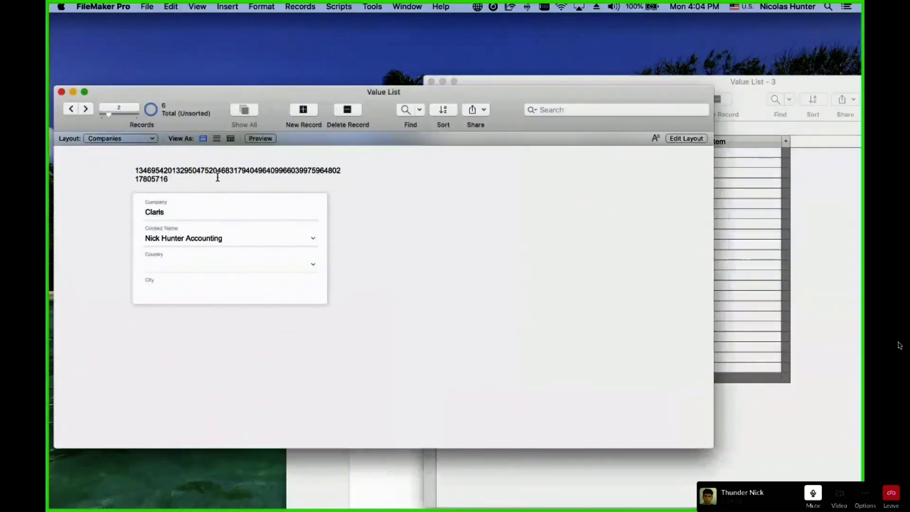
key("super+a")
key("super+v")
left_click(416, 182)
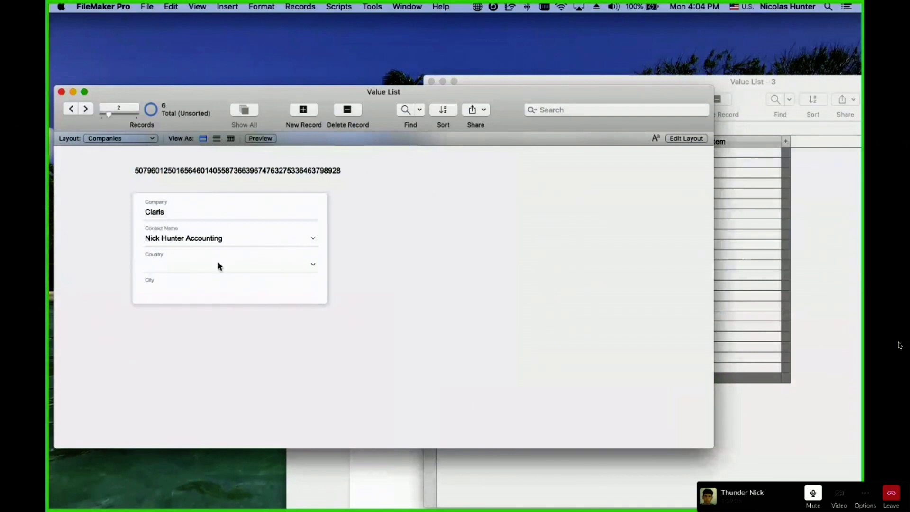
left_click(226, 274)
left_click(407, 240)
left_click(408, 240)
key("super+shift+d")
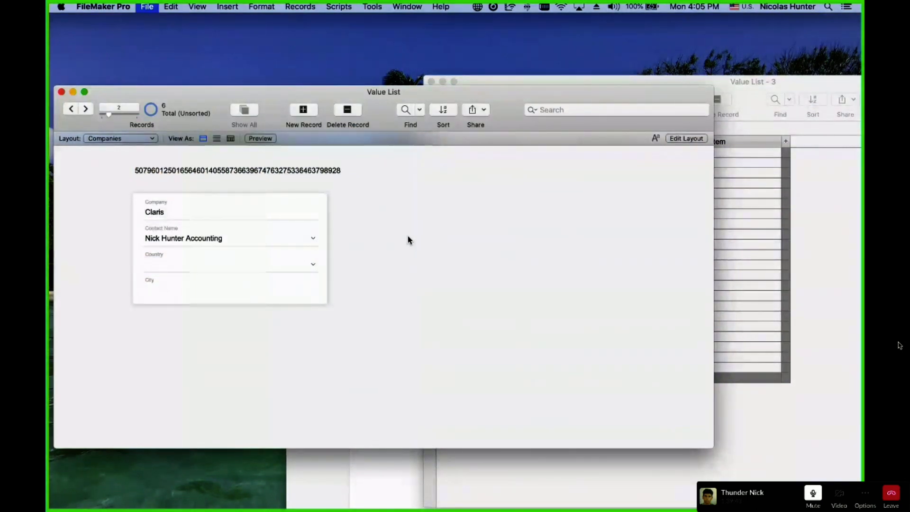
Duplicate the _link_Country Value List field and rename the copy _link_City Value List.
left_click(450, 41)
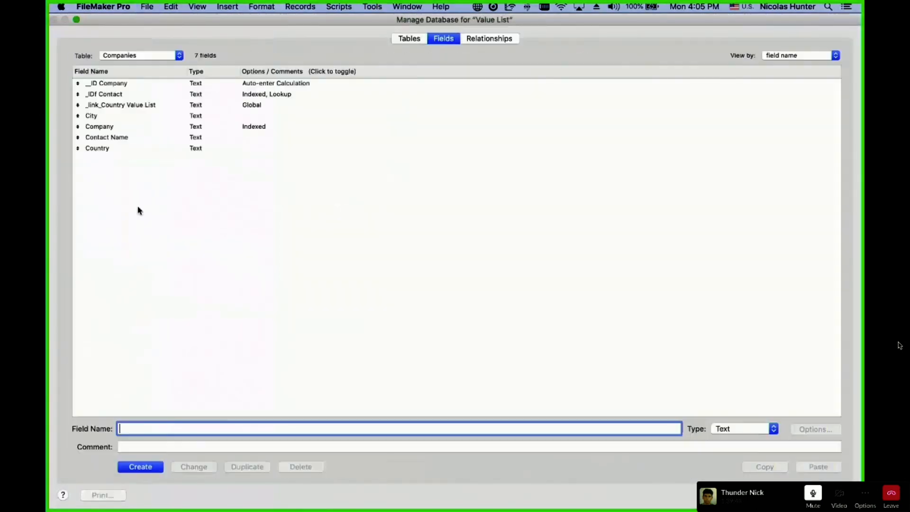
left_click(124, 106)
left_click(261, 467)
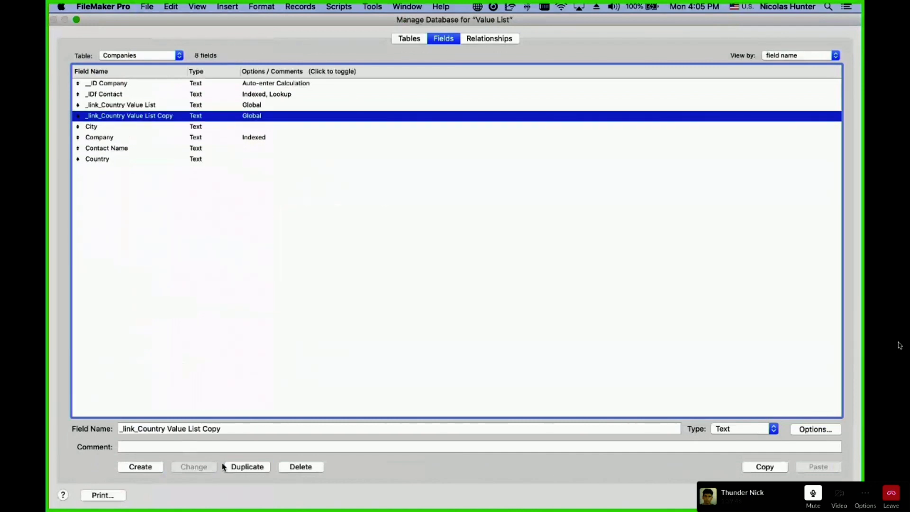
double_click(151, 428)
left_click(145, 428)
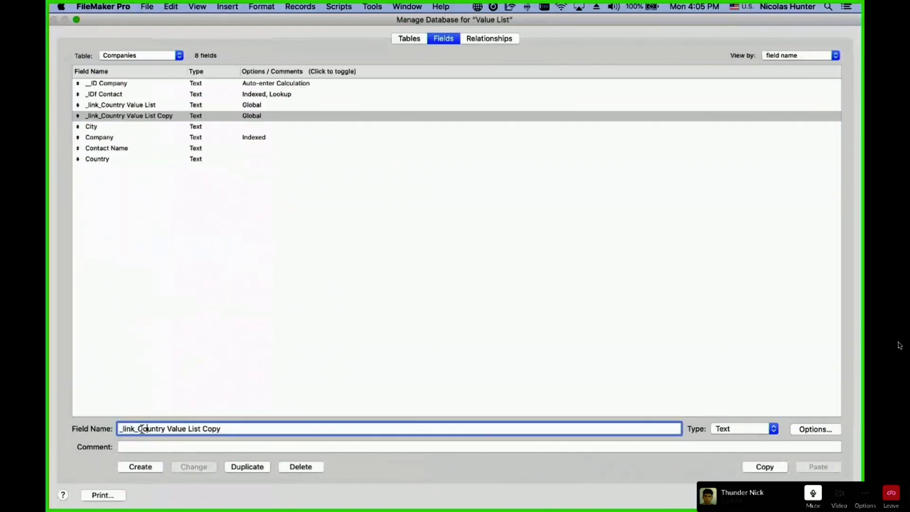
left_click_drag(142, 428, 166, 428)
type("ity")
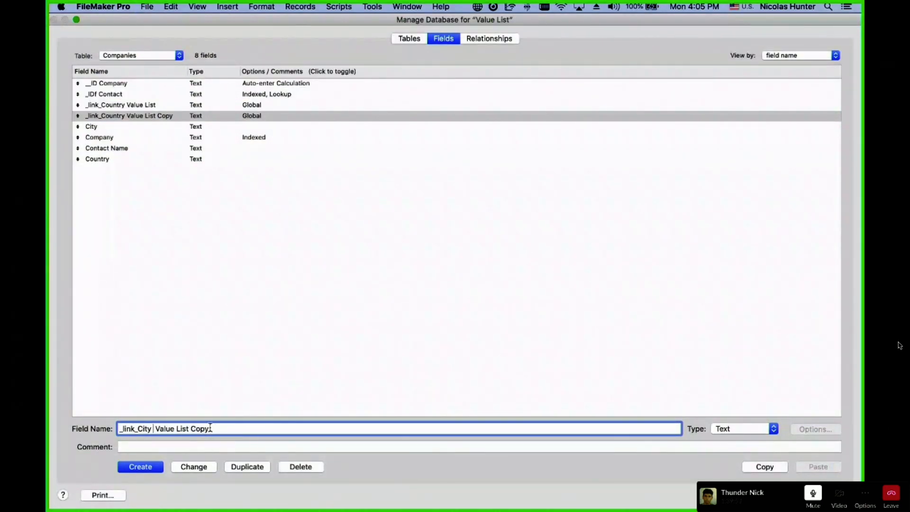
double_click(209, 428)
key("BackSpace")
left_click(156, 429)
key("BackSpace")
left_click(197, 467)
left_click(238, 108)
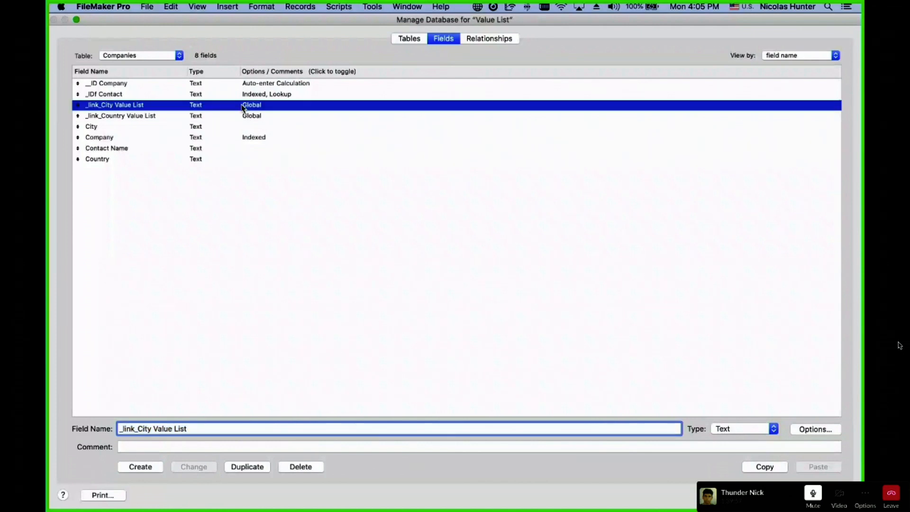
Duplicate the Countries | Value List Items occurrence and rename the copy Cities | Value List Items.
left_click(493, 37)
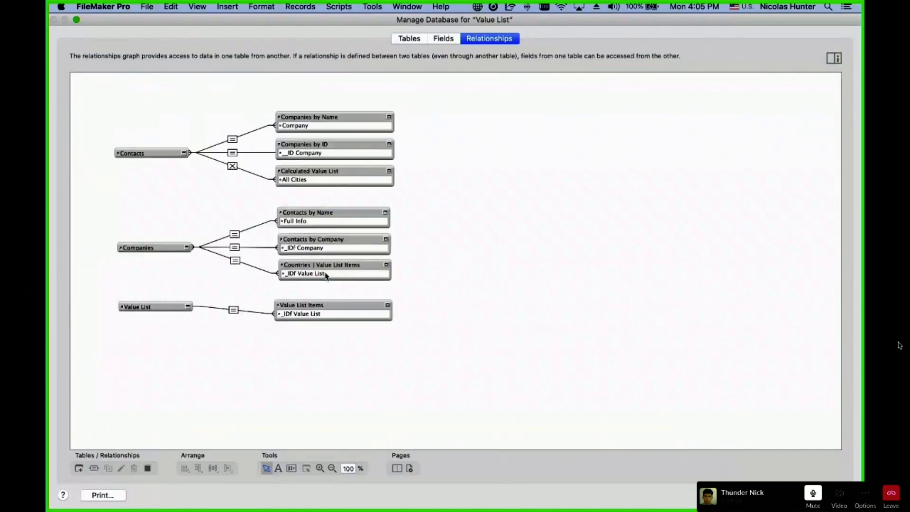
left_click(327, 264)
key("super+d")
left_click(306, 305)
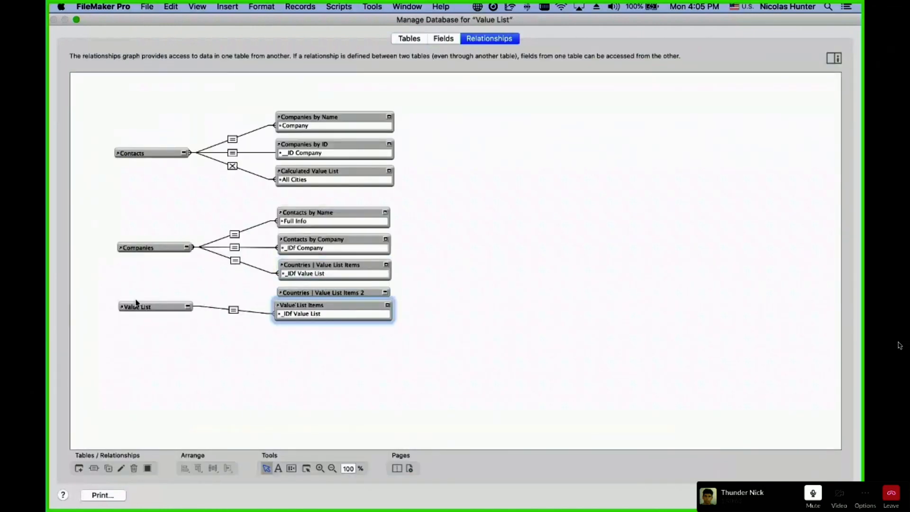
left_click(144, 306)
left_click(300, 307, "shift")
left_click_drag(308, 304, 315, 324)
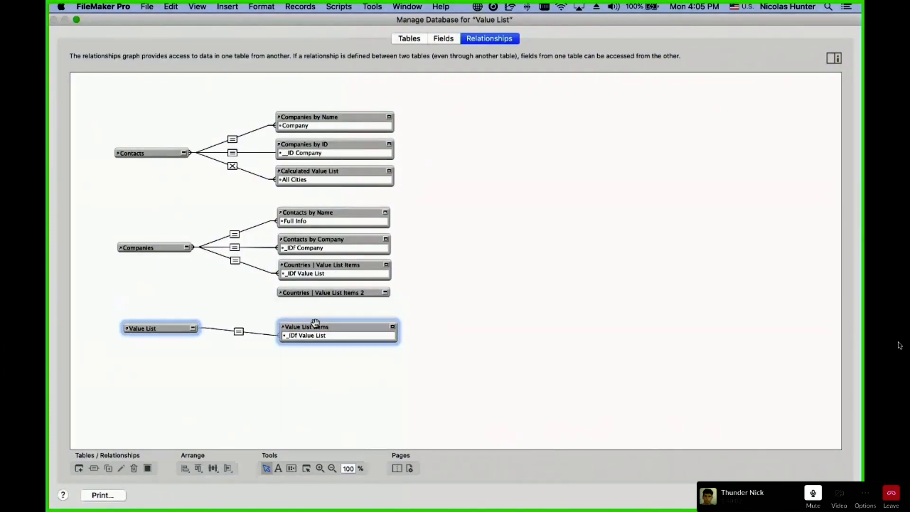
double_click(371, 292)
double_click(345, 401)
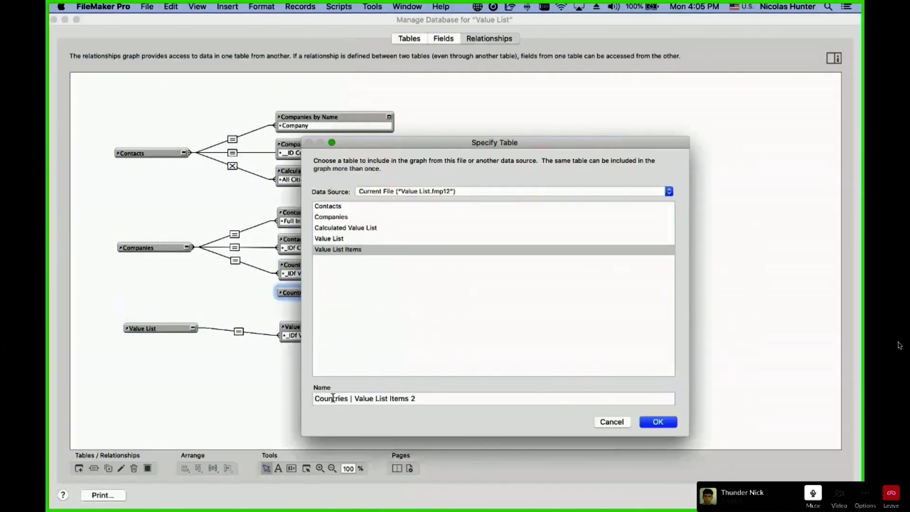
type("Cities")
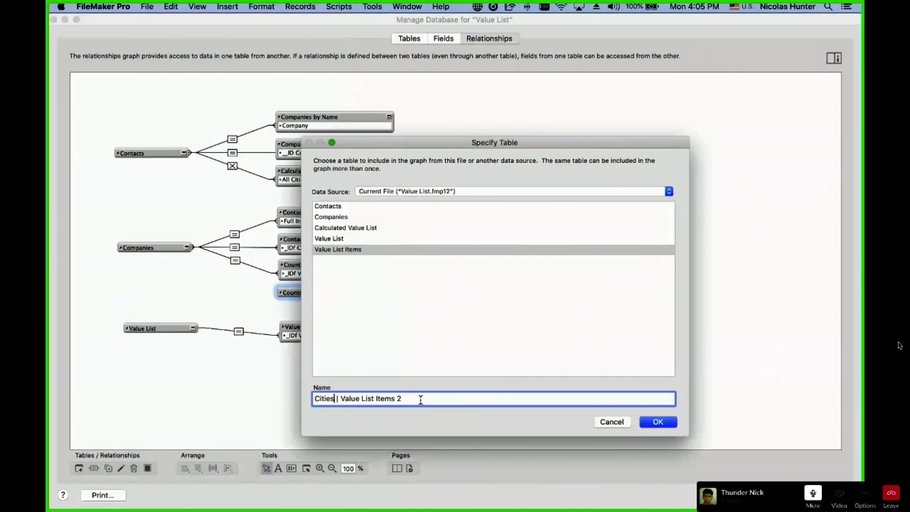
left_click(650, 422)
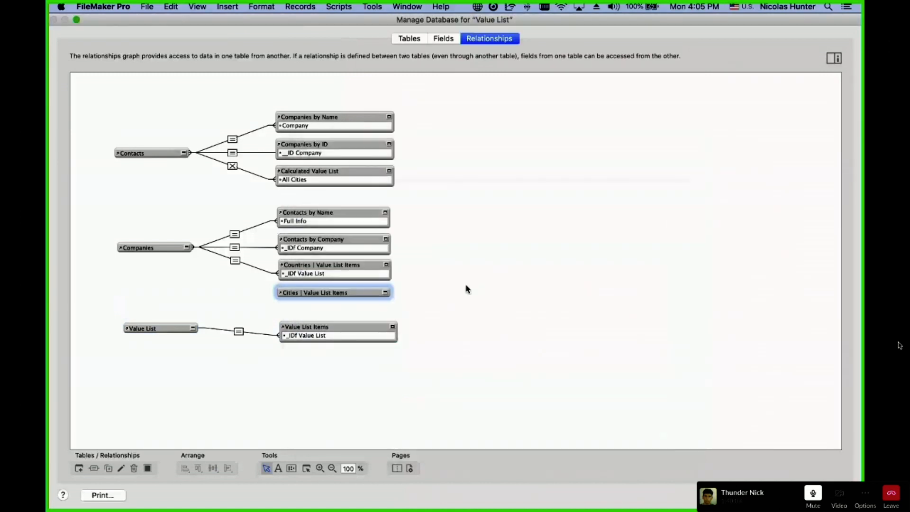
Relate Companies' _link_City Value List to the Cities occurrence's _IDf Value List.
left_click(361, 294)
left_click(187, 248)
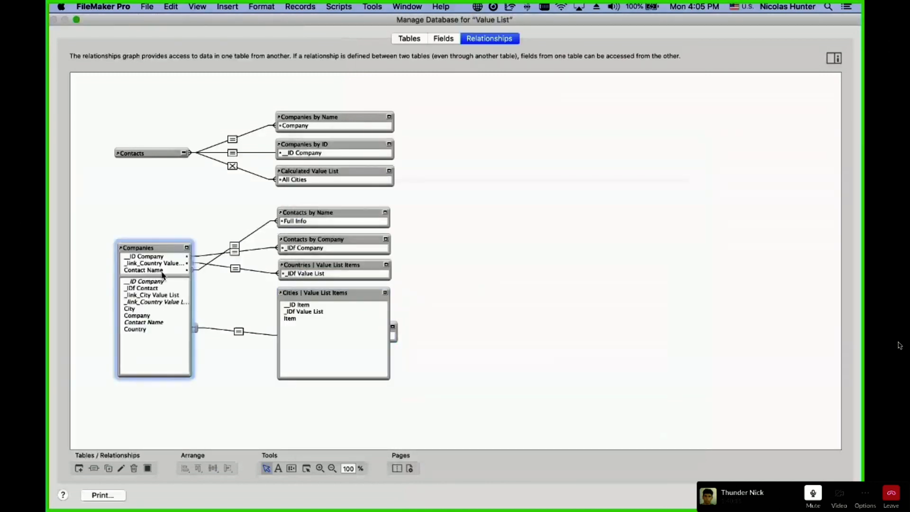
left_click_drag(140, 295, 313, 313)
left_click(385, 290)
left_click(384, 291)
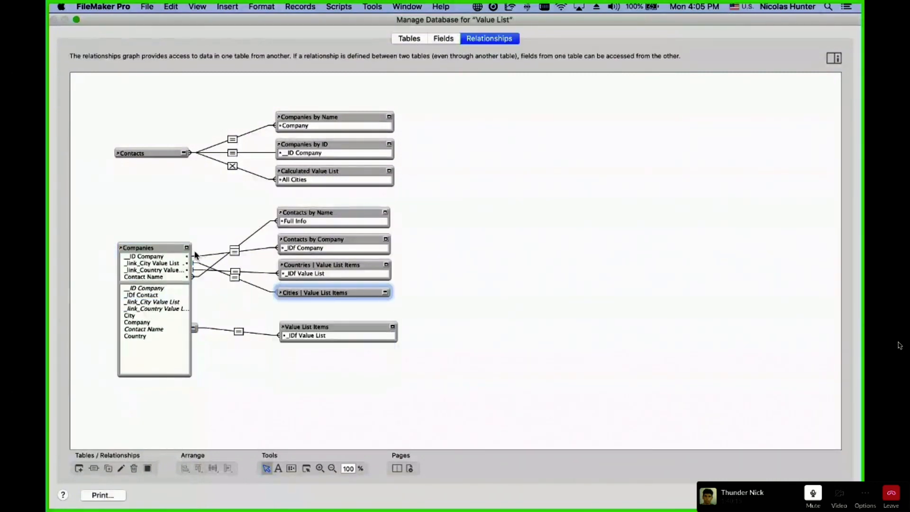
left_click(187, 248)
left_click(187, 248)
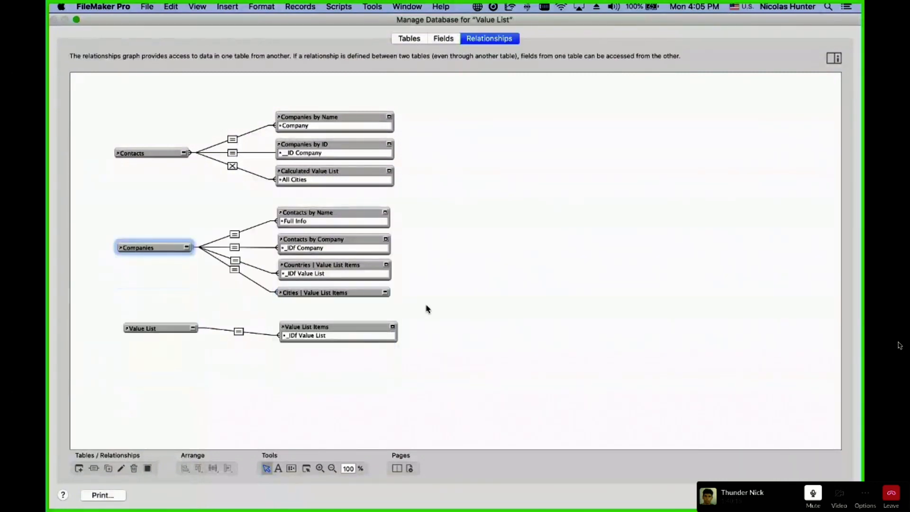
left_click(385, 292)
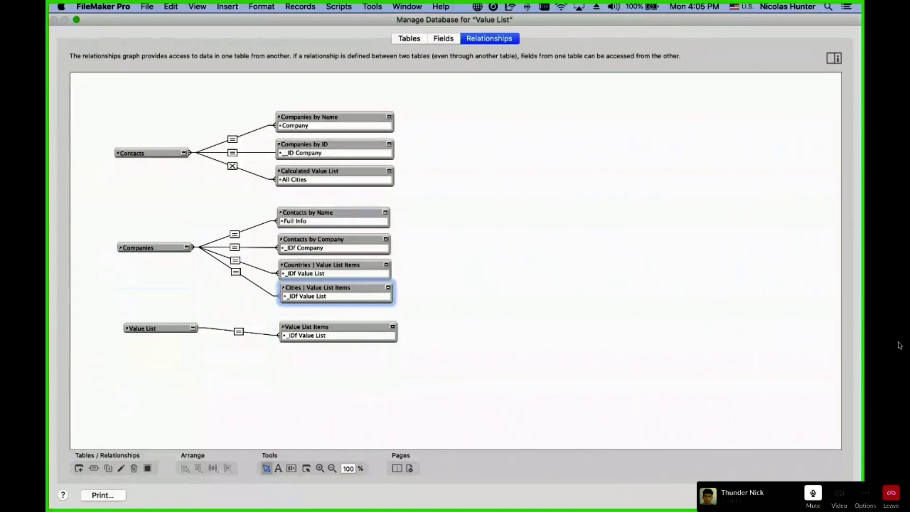
Place a copy of the country link field on the layout and set it to _link_City Value List.
left_click(829, 495)
key("super+l")
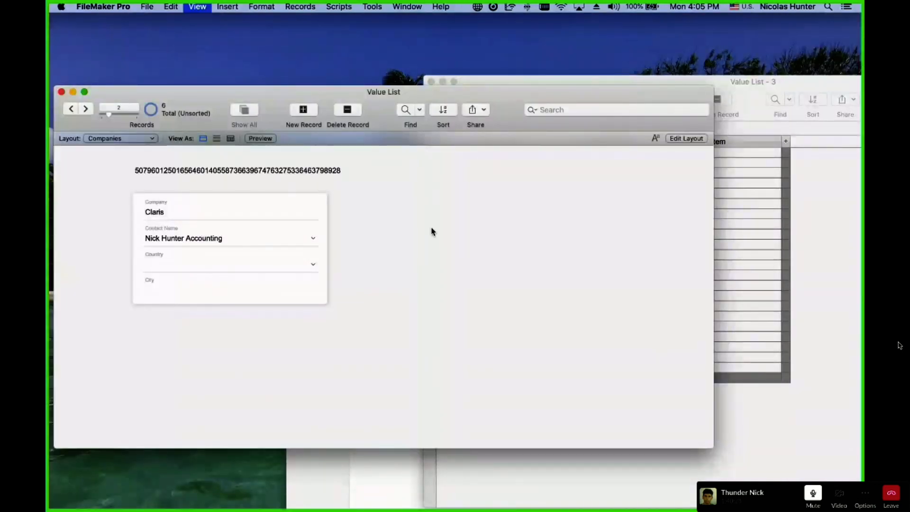
left_click_drag(328, 171, 534, 202)
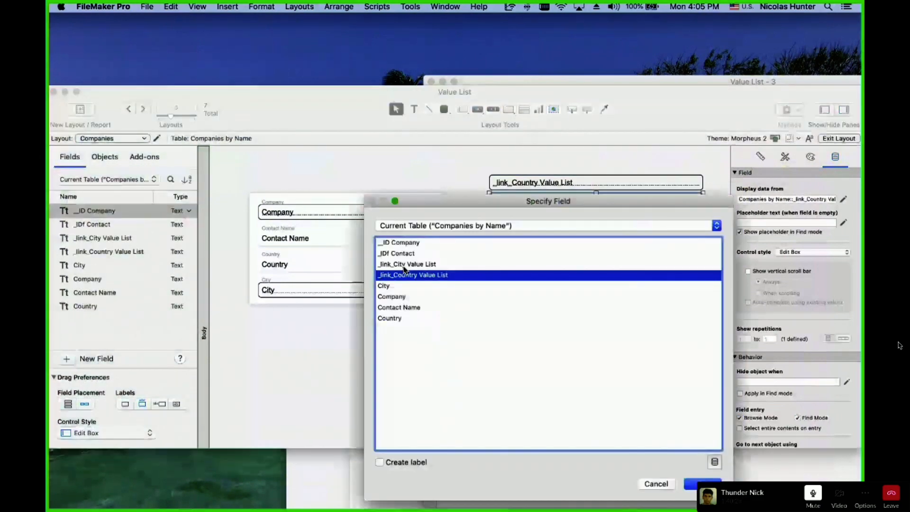
double_click(404, 267)
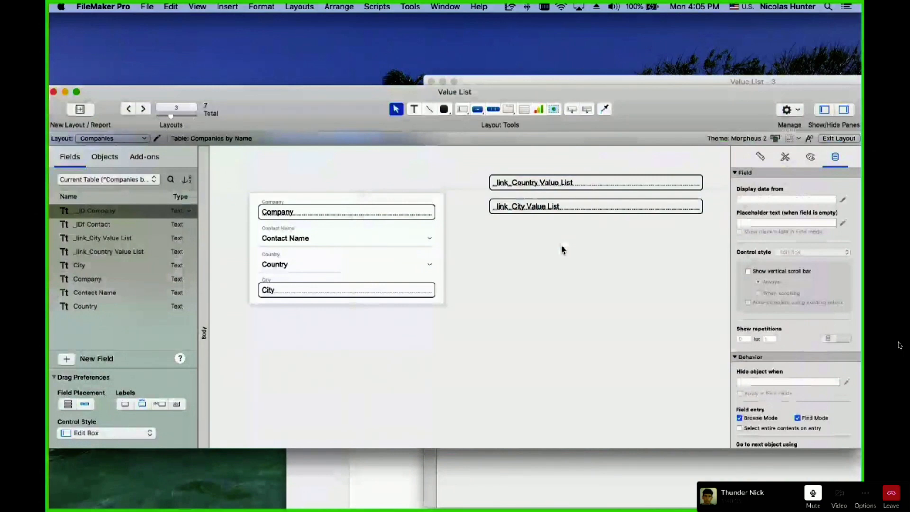
In Browse mode, pick the Cities list in the value lists window to take its ID back to Companies.
key("super+b")
left_click(467, 405)
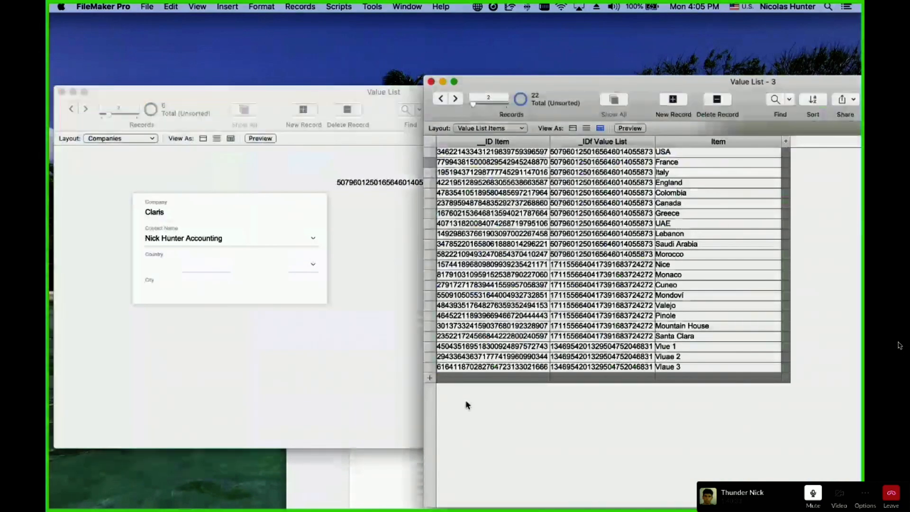
key("super+grave")
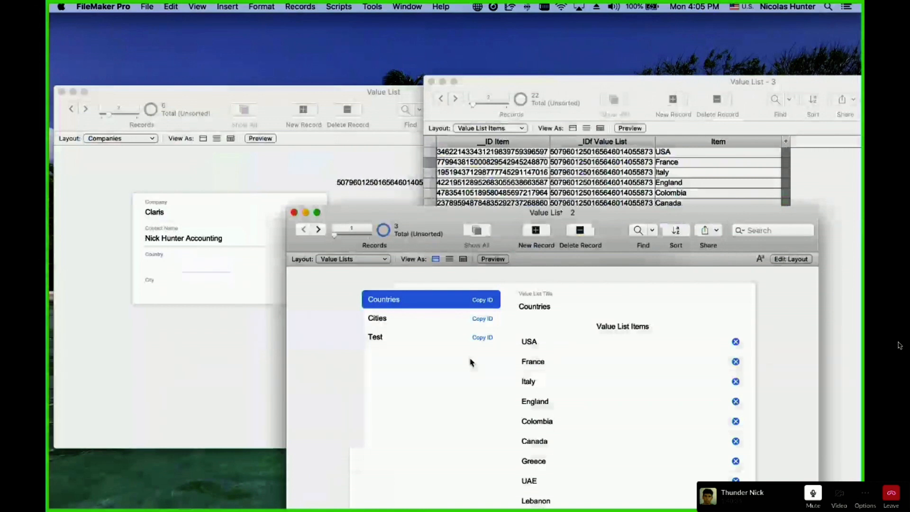
left_click(477, 319)
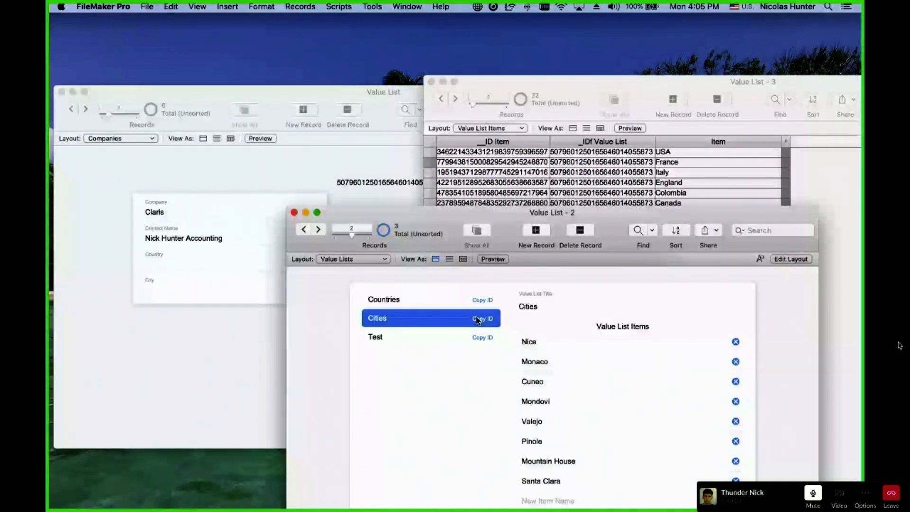
key("super+grave")
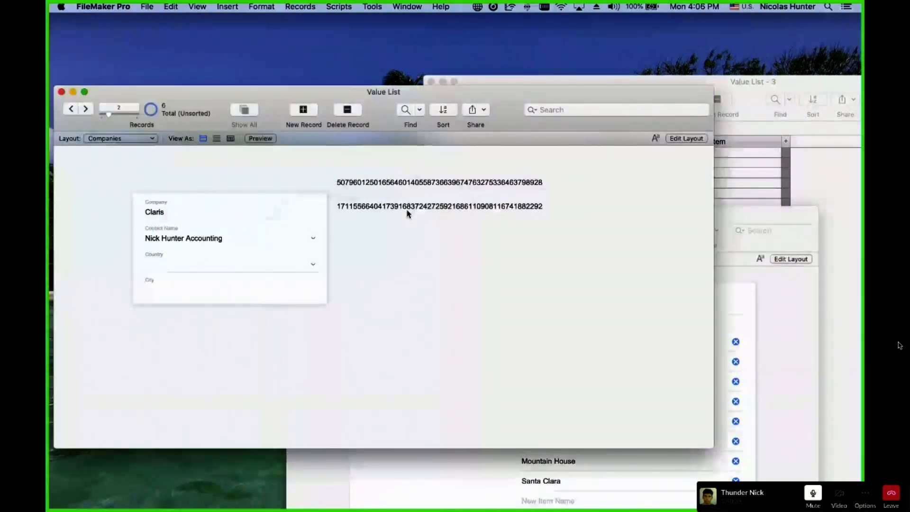
left_click(146, 6)
Duplicate the Countries related values list and rename the copy 'Cities | Related Values'.
mouse_move(174, 103)
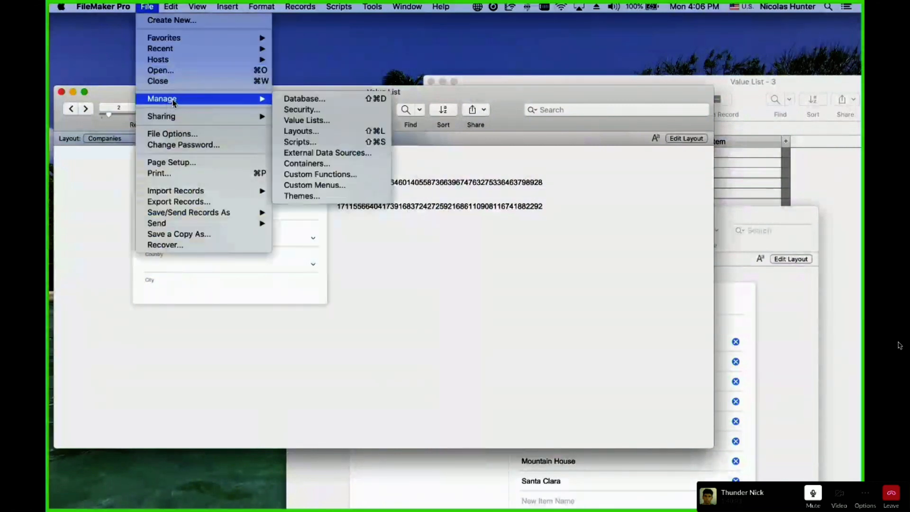
left_click(306, 120)
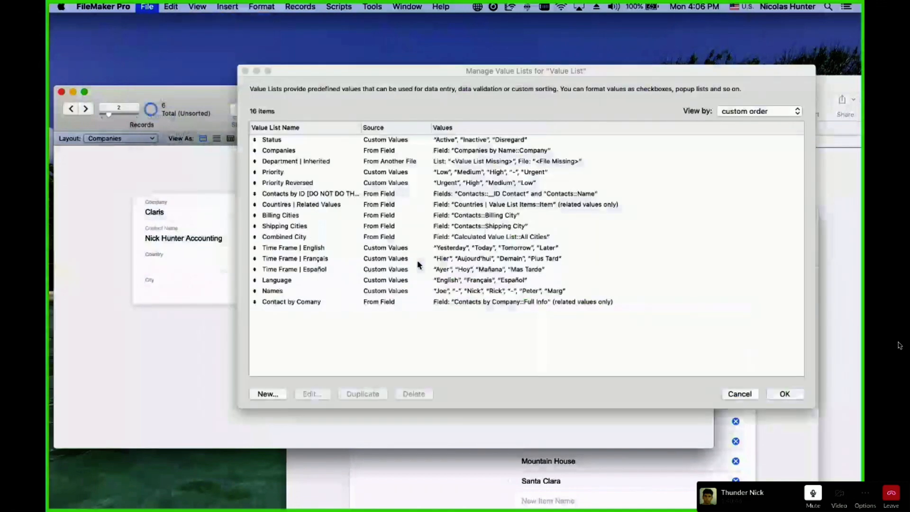
left_click(374, 204)
left_click(369, 394)
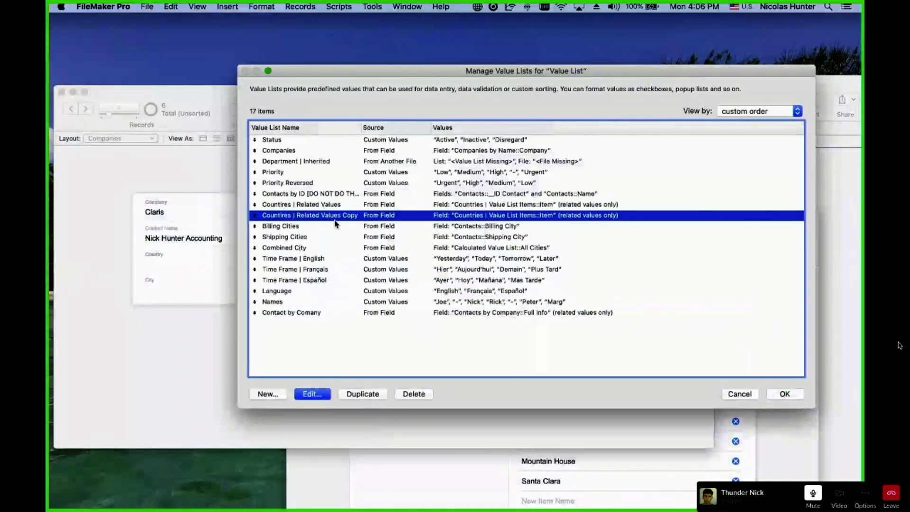
double_click(335, 217)
double_click(420, 158)
type("Cities")
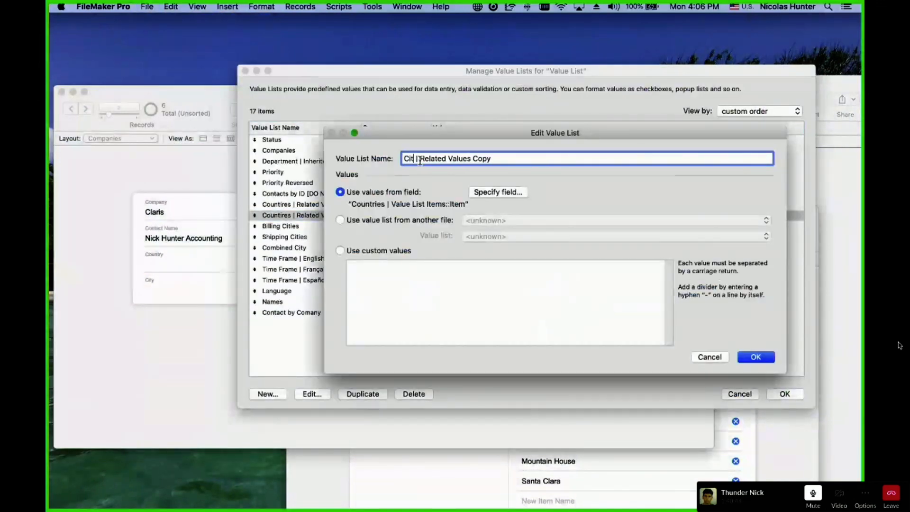
key("BackSpace")
key("BackSpace")
key("BackSpace")
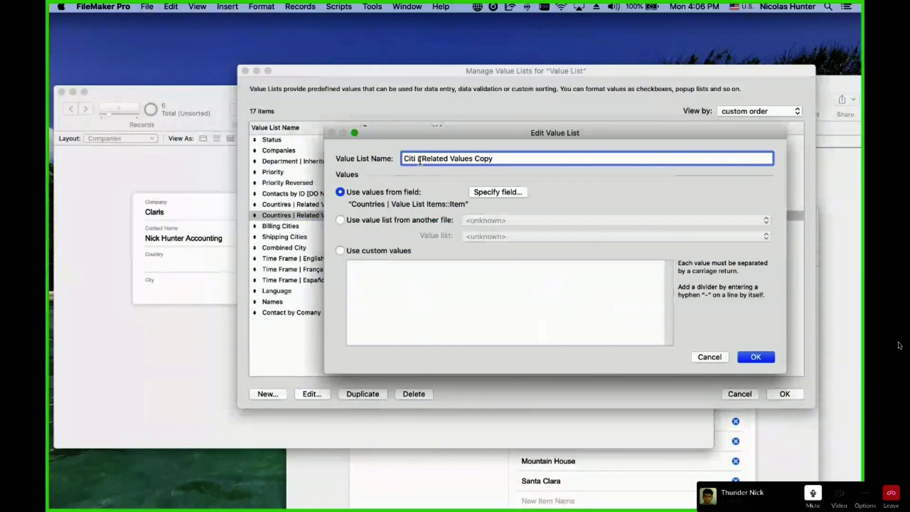
type("es")
double_click(509, 157)
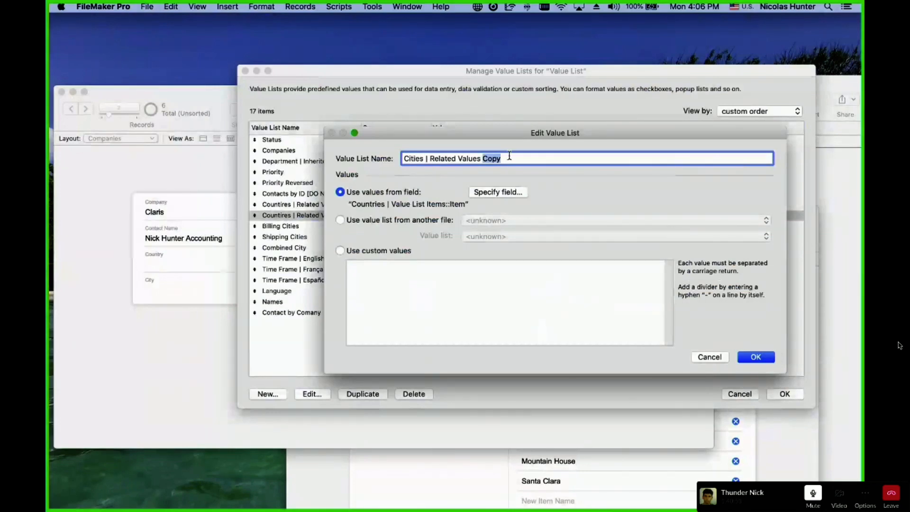
key("BackSpace")
Source its values from Cities | Value List Items::Item and save the value lists.
left_click(493, 192)
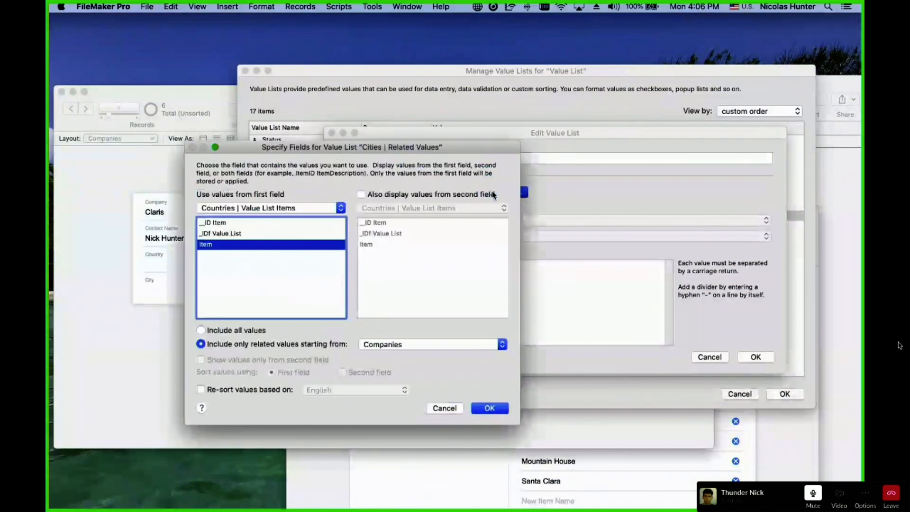
left_click(239, 211)
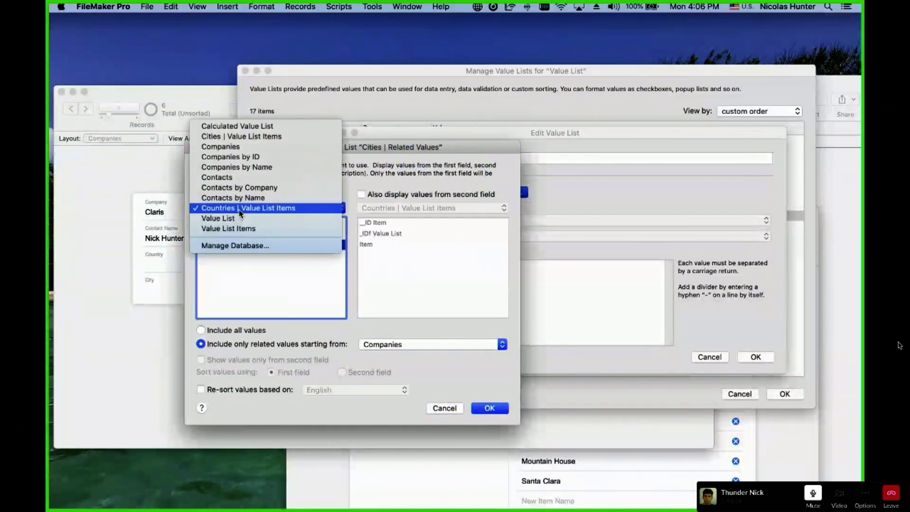
left_click(240, 136)
left_click(212, 245)
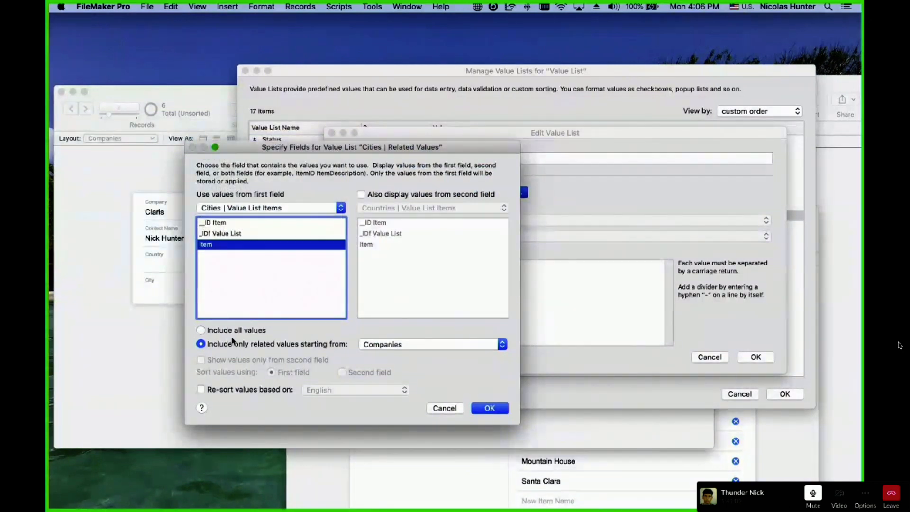
left_click(488, 409)
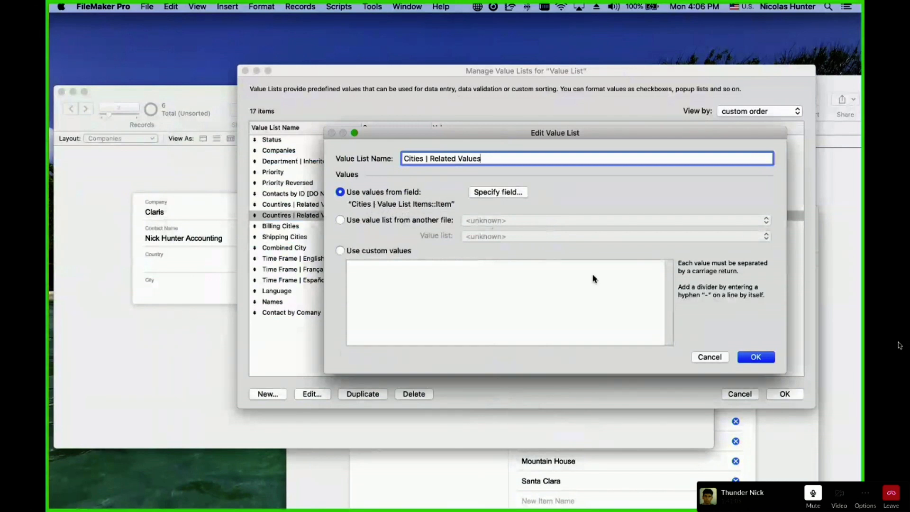
left_click(756, 358)
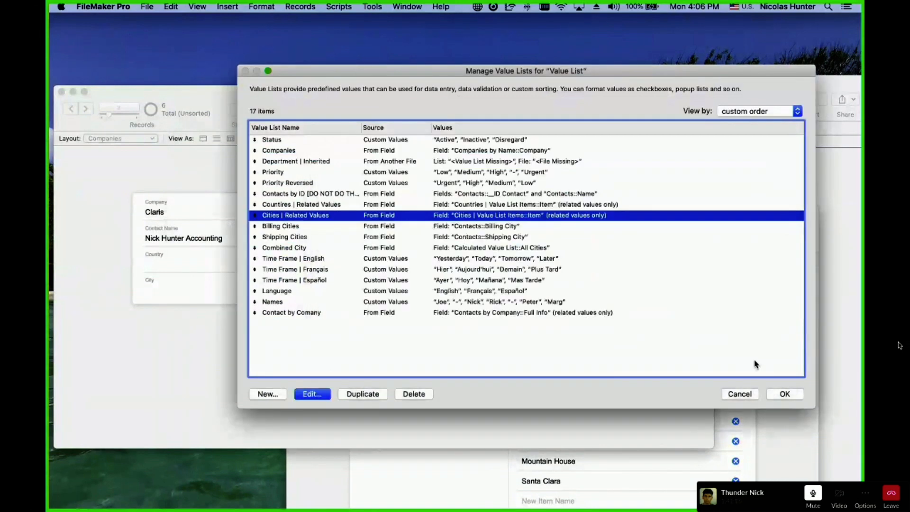
left_click(780, 394)
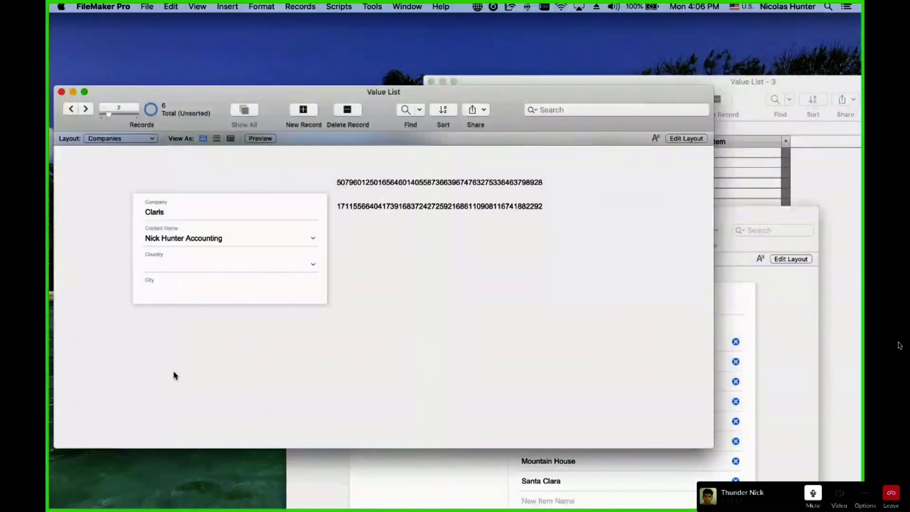
key("super+b")
Set the City field's control style to Pop-up Menu with values from Cities | Related Values.
left_click(207, 291)
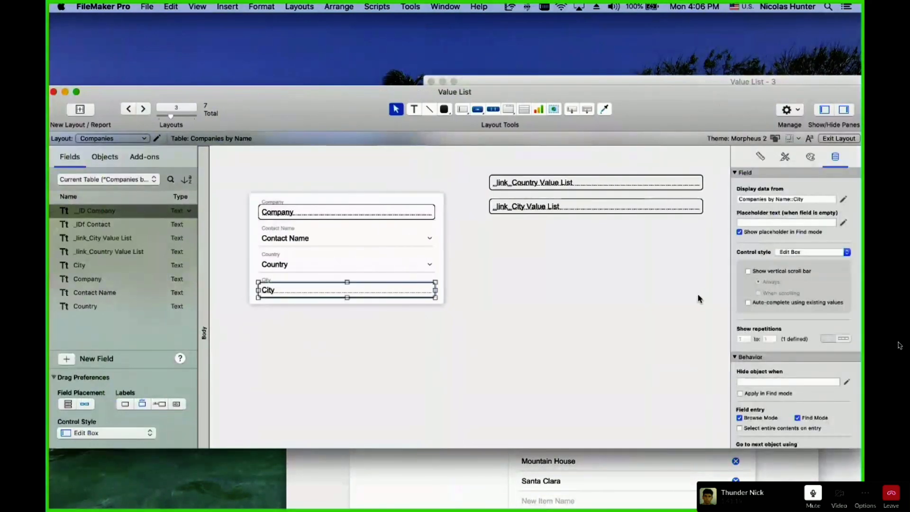
left_click(812, 252)
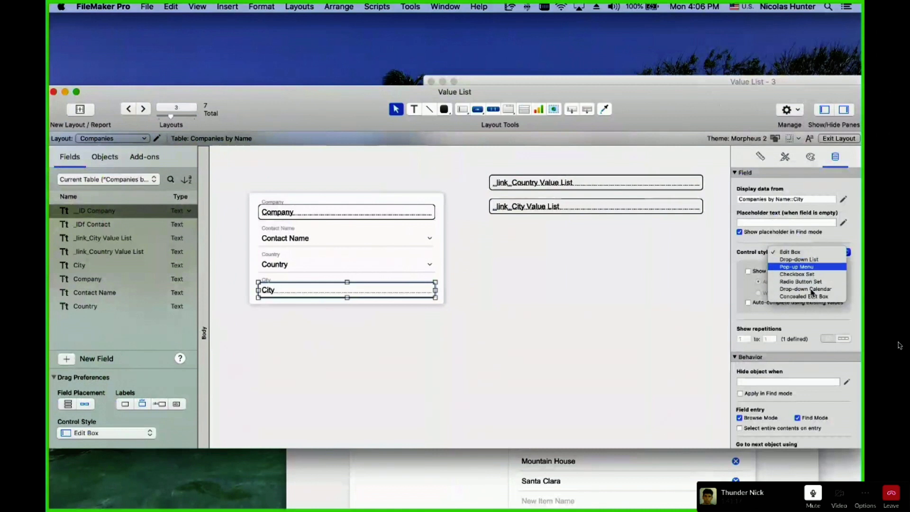
left_click(813, 270)
left_click(810, 272)
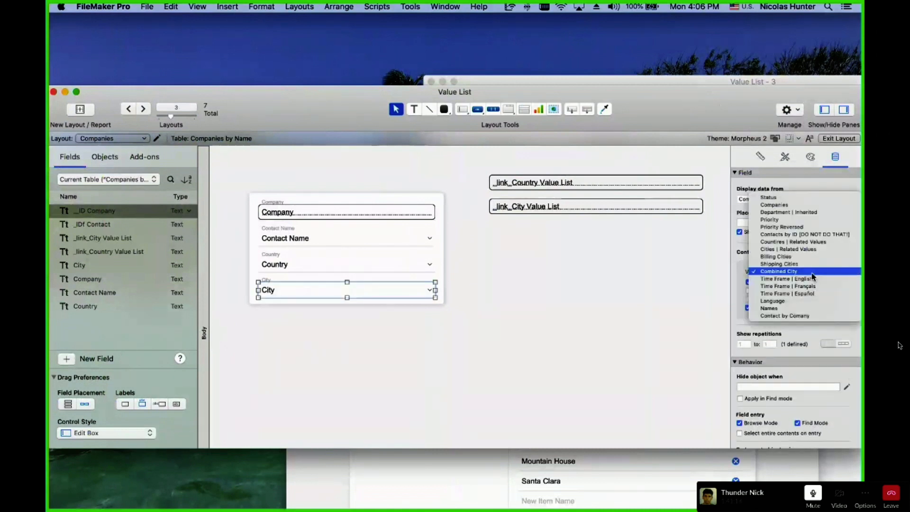
left_click(822, 249)
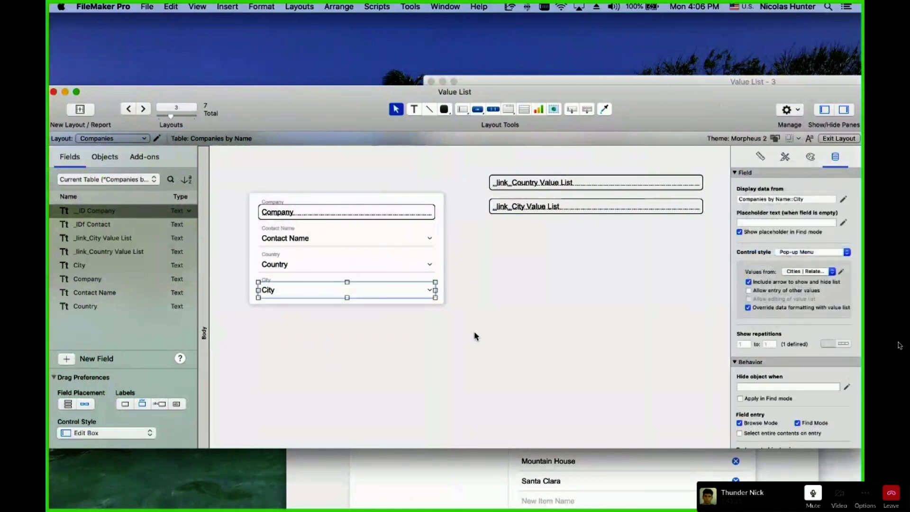
left_click(475, 336)
In Browse mode, test the Country and City pop-ups without choosing any values.
key("super+b")
left_click(203, 267)
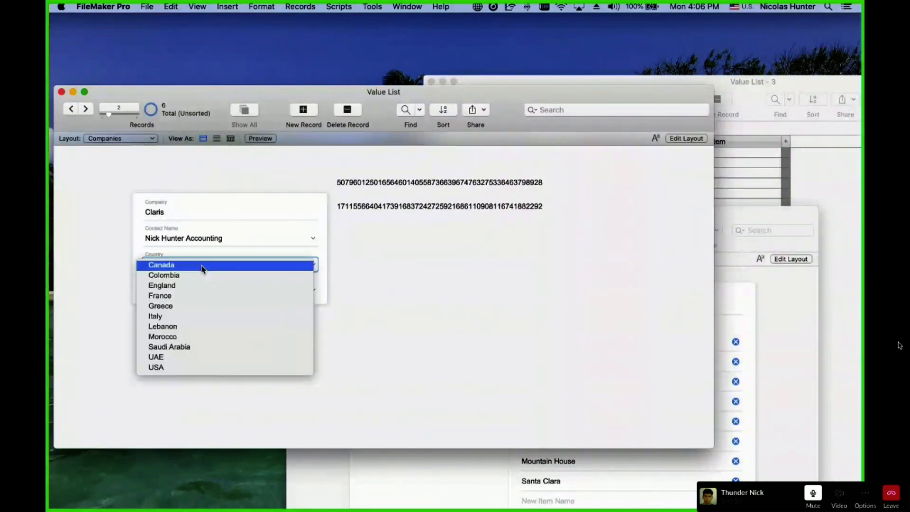
left_click(187, 286)
left_click(186, 290)
key("Escape")
left_click(181, 265)
key("Escape")
left_click(230, 294)
left_click(393, 269)
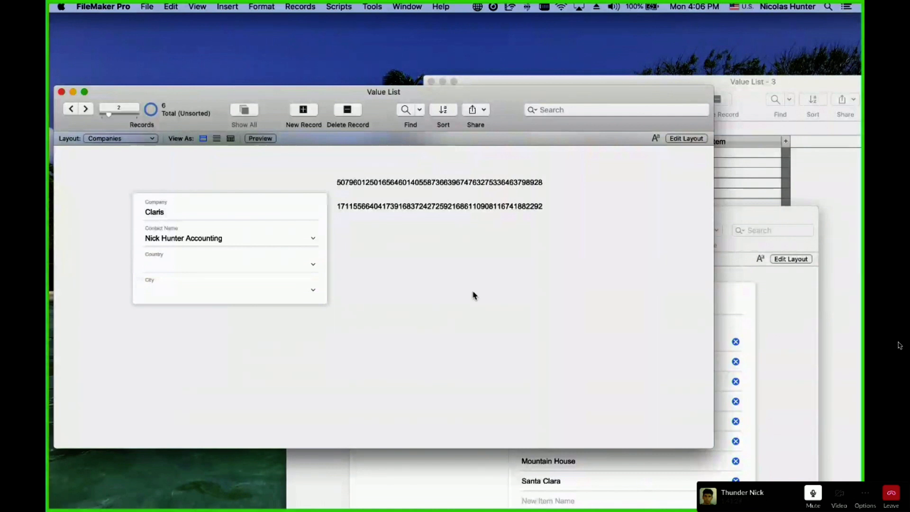
Raise the Value List - 2 window and permanently delete Santa Clara from the Cities list.
left_click(764, 215)
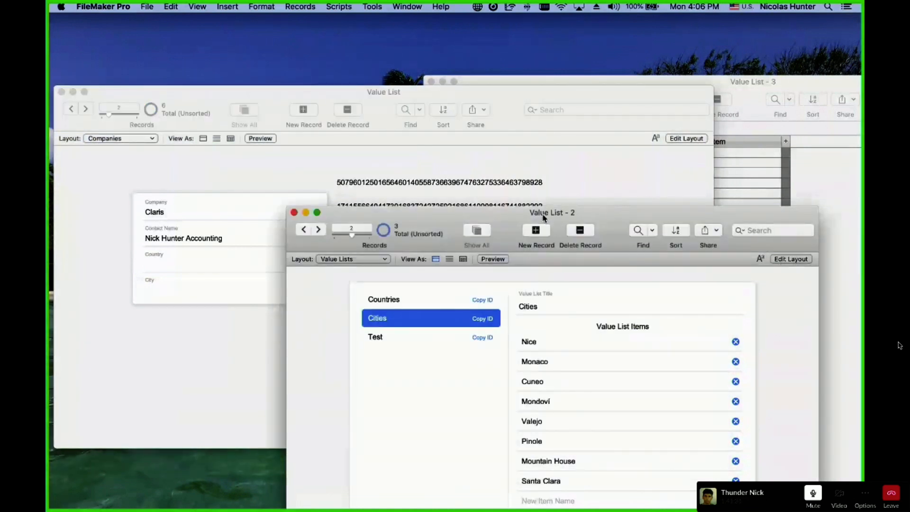
left_click_drag(544, 217, 536, 38)
left_click(572, 322)
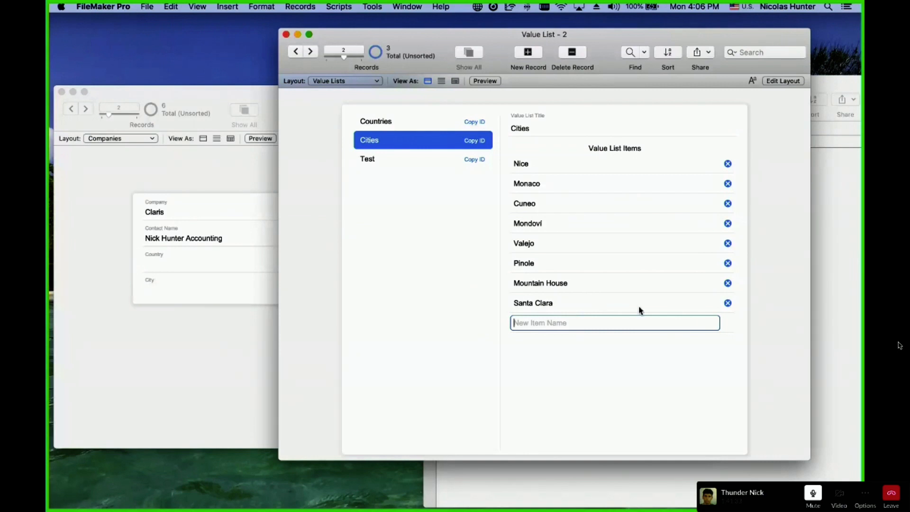
left_click(728, 303)
left_click(486, 187)
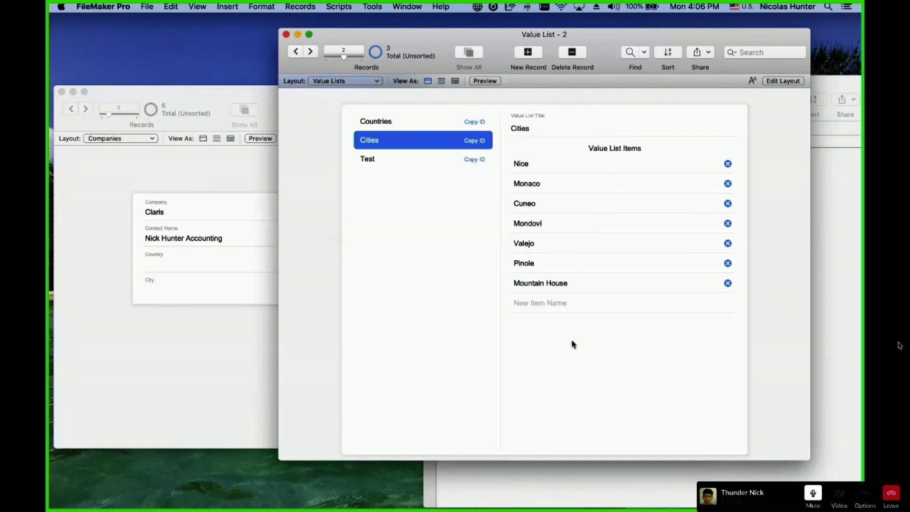
Add Berlin and London as new items in the Cities value list.
left_click(548, 302)
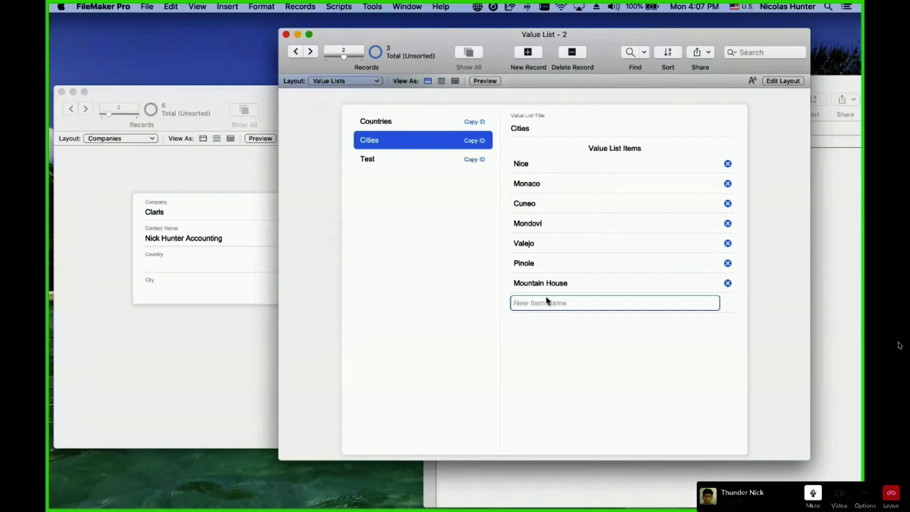
type("Berlin")
key("Return")
left_click(559, 325)
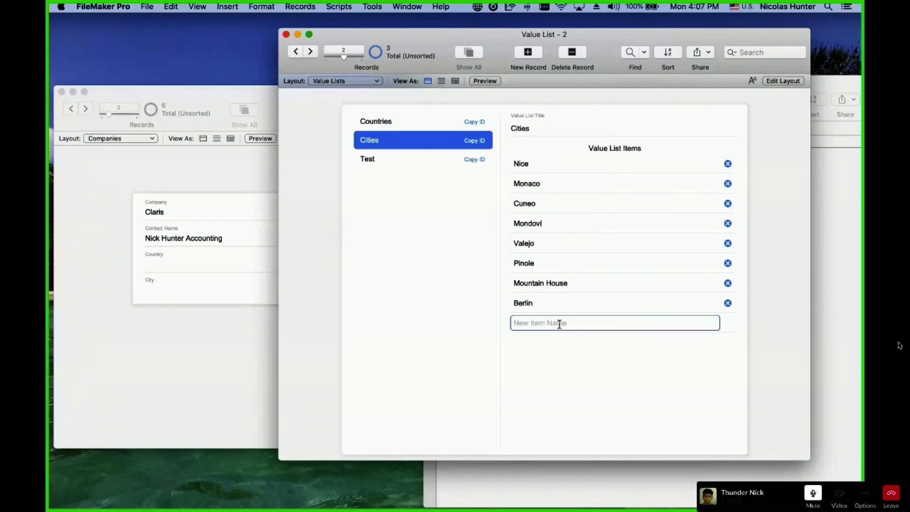
type("Lond")
key("BackSpace")
key("BackSpace")
key("BackSpace")
key("BackSpace")
type("London")
key("Return")
Check the Companies City pop-up for the new cities, comparing against the Berlin item.
left_click(135, 356)
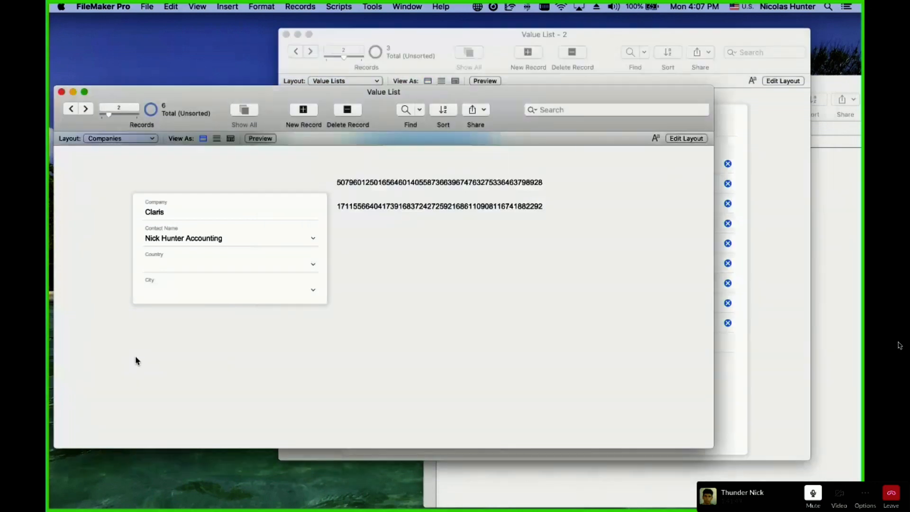
left_click(189, 294)
left_click(649, 361)
left_click(737, 356)
left_click(584, 304)
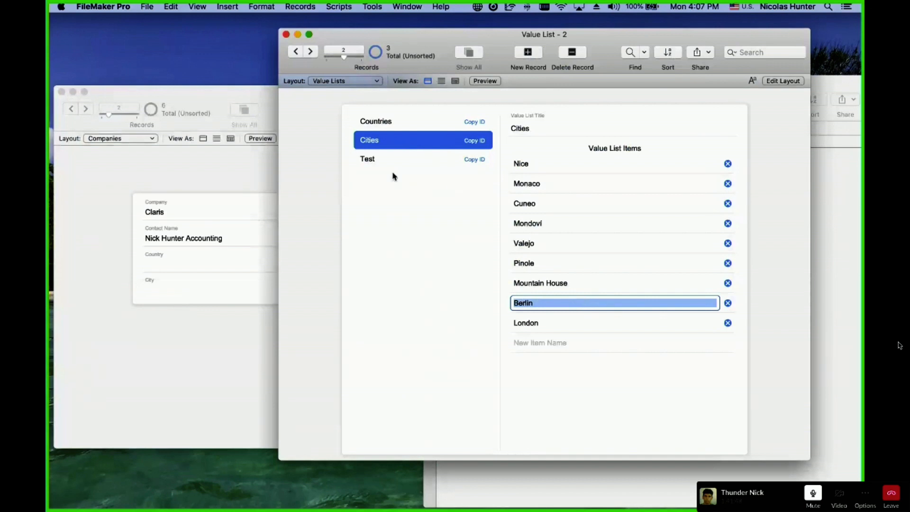
left_click(405, 261)
left_click(169, 287)
left_click(171, 290)
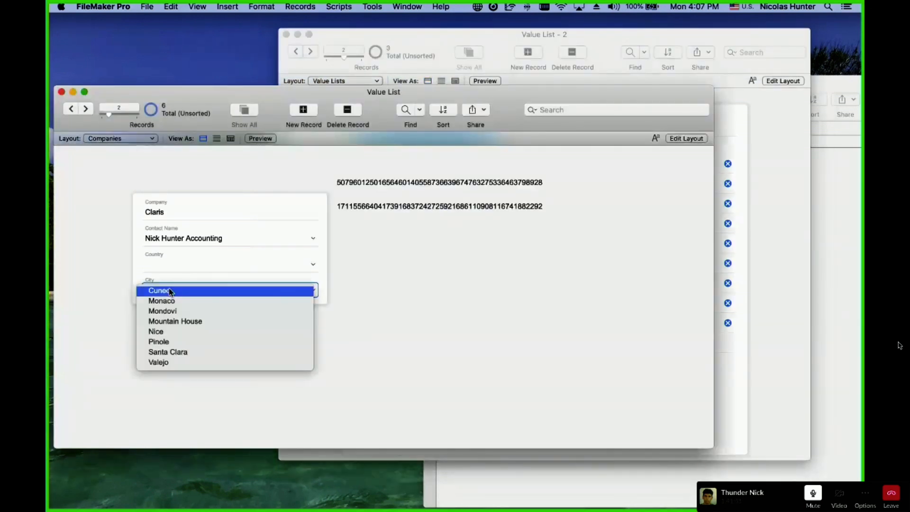
left_click(514, 433)
Scroll the City pop-up choices to find Berlin, then return to the Cities list.
left_click(775, 307)
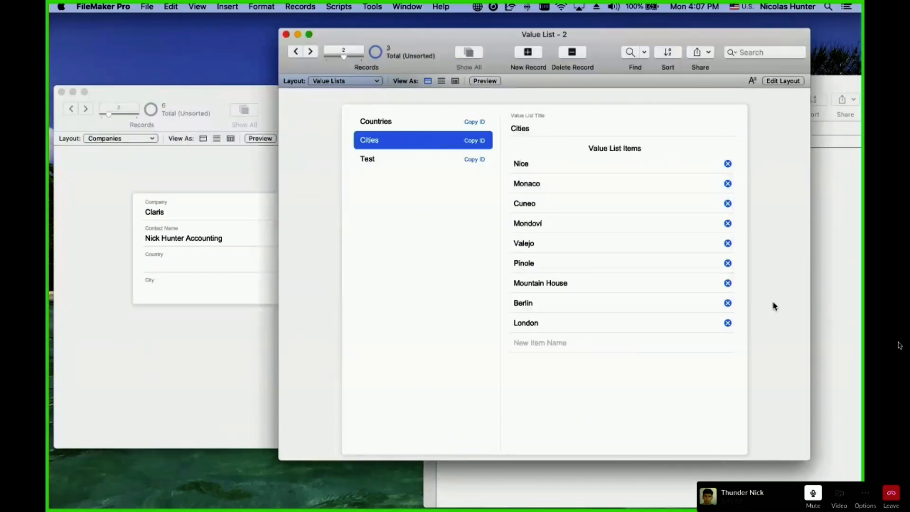
left_click(204, 362)
left_click(161, 290)
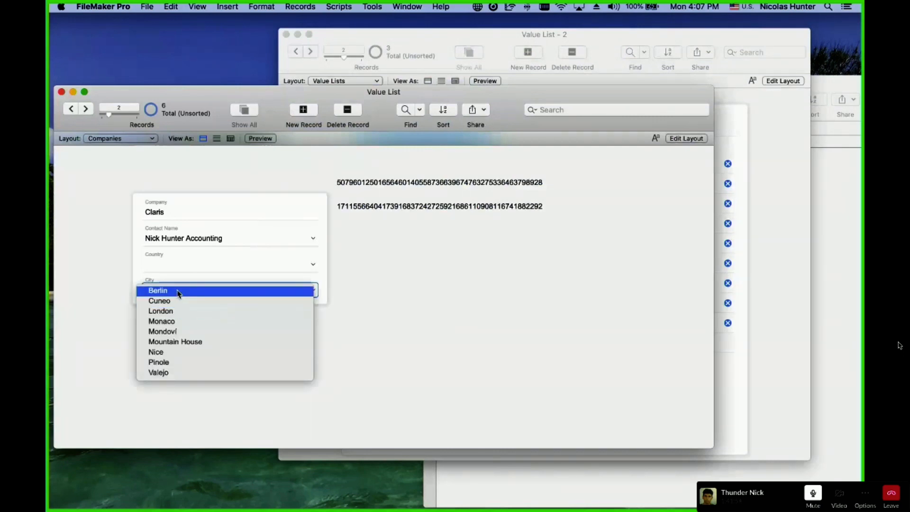
scroll(396, 326, "down", 1)
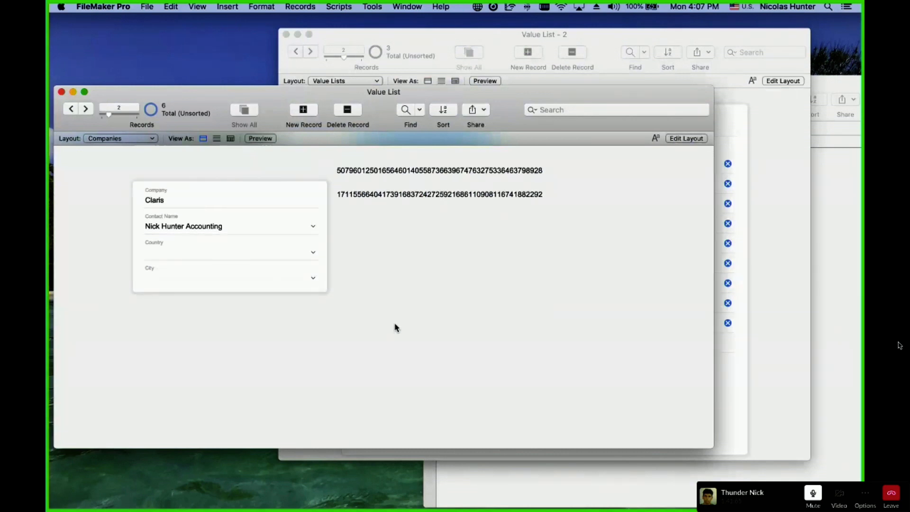
scroll(397, 328, "up", 1)
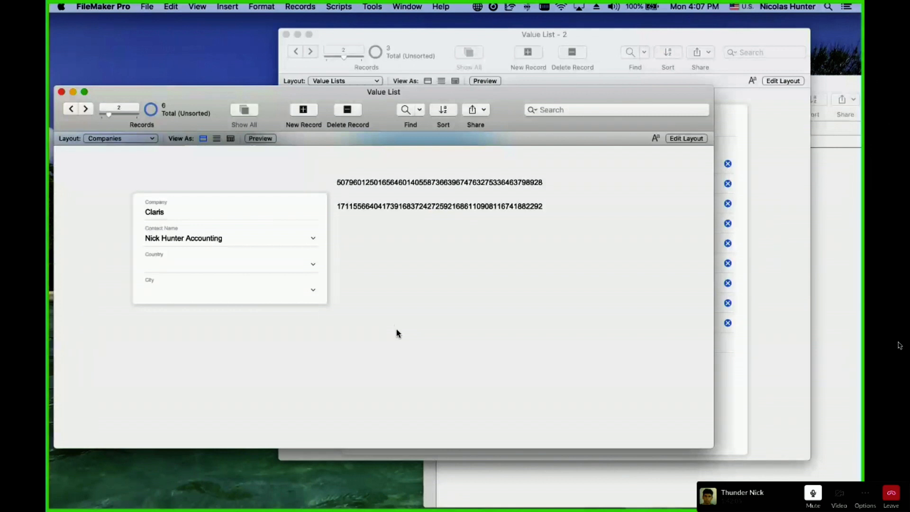
left_click(757, 345)
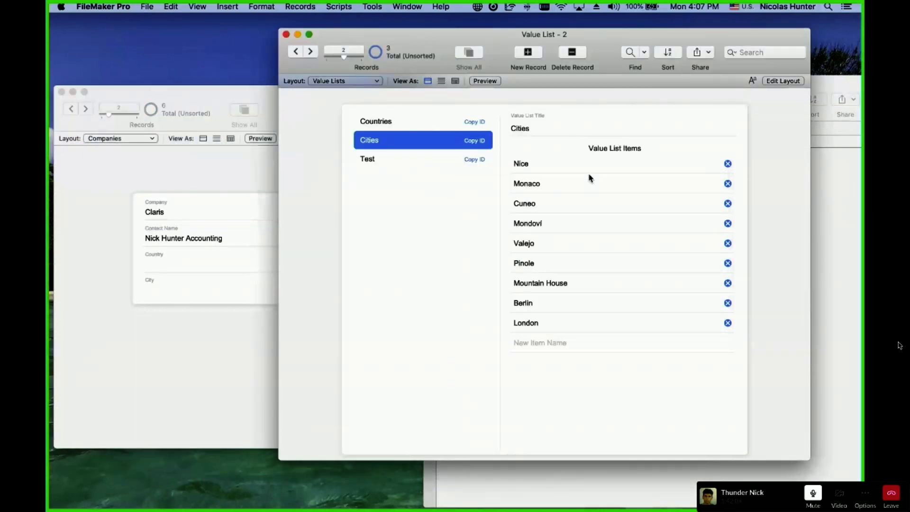
Enter Layout mode with the Inspector showing and switch to the Contacts layout.
left_click(198, 298)
key("super+l")
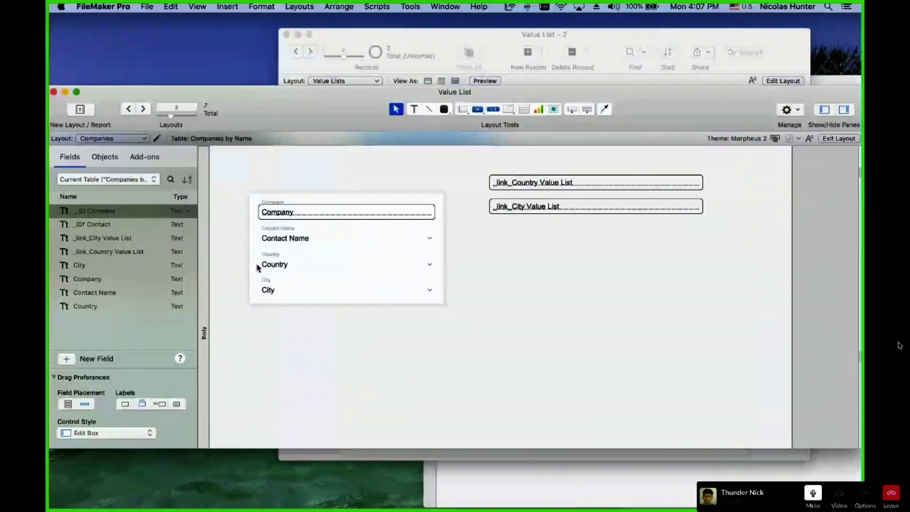
key("super+i")
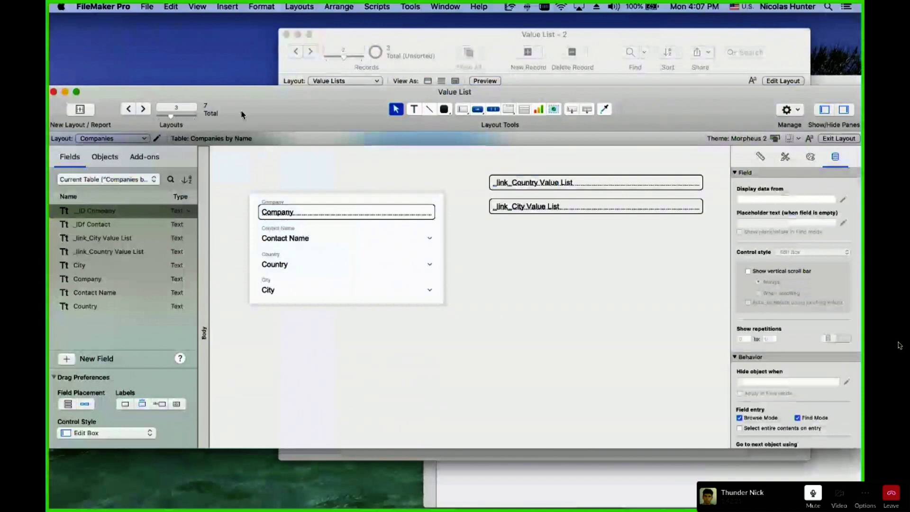
left_click(115, 140)
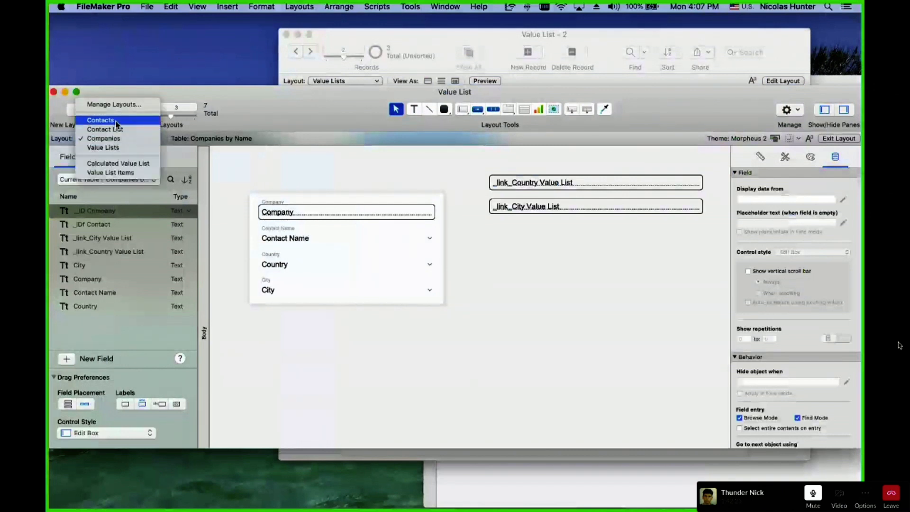
left_click(115, 127)
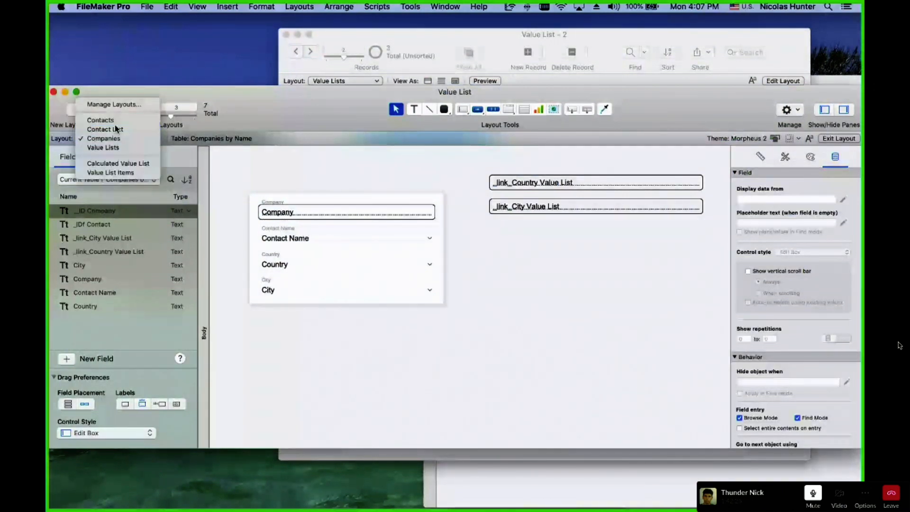
left_click(324, 278)
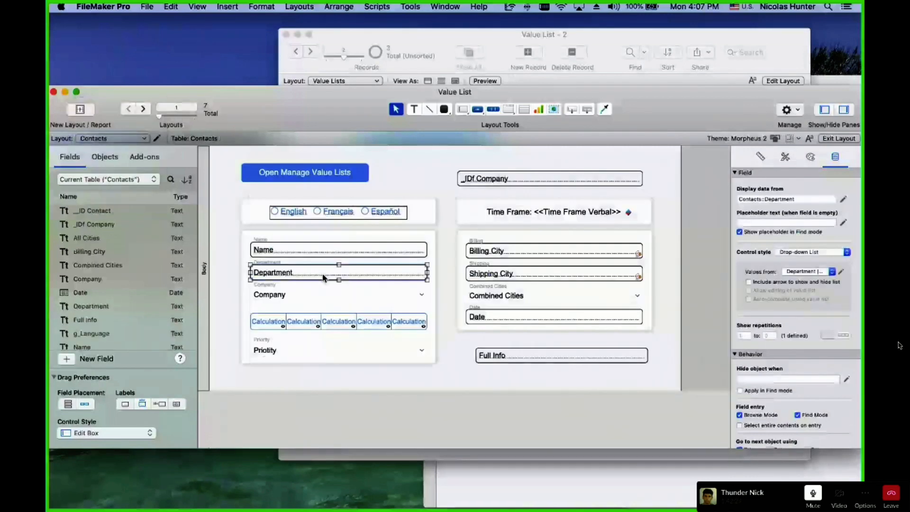
Turn on 'Allow editing of value list' for the Priority pop-up and select its entries.
left_click(324, 295)
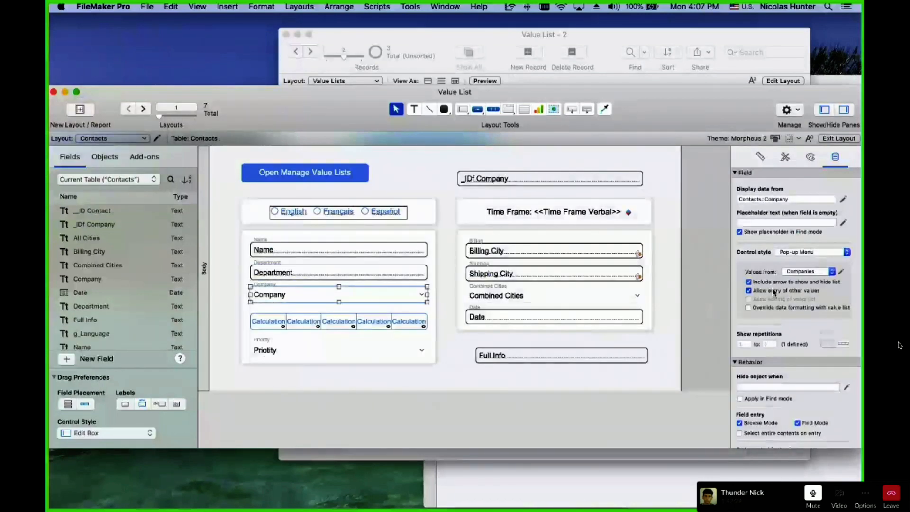
left_click(279, 357)
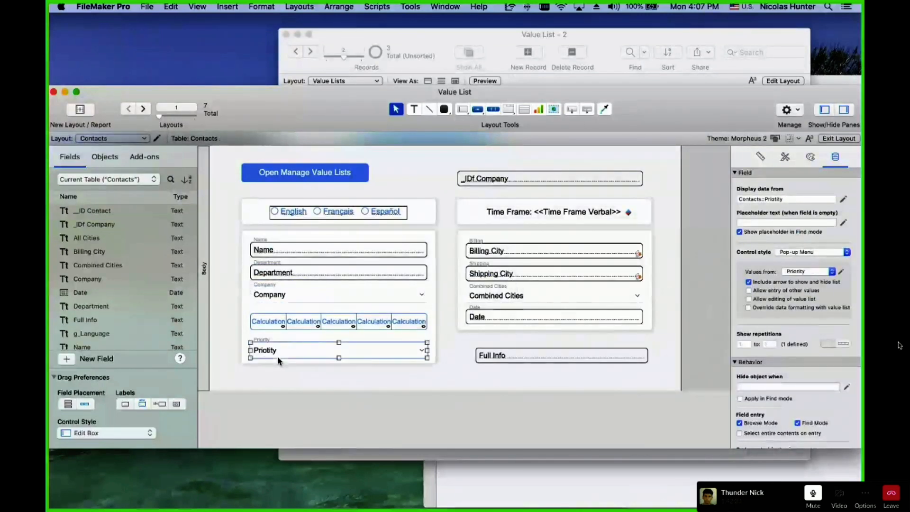
left_click(785, 300)
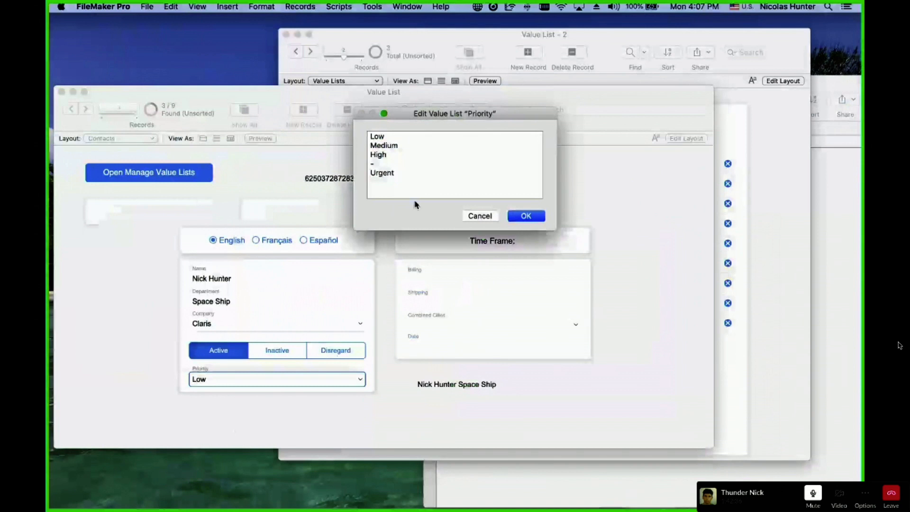
left_click_drag(414, 198, 363, 133)
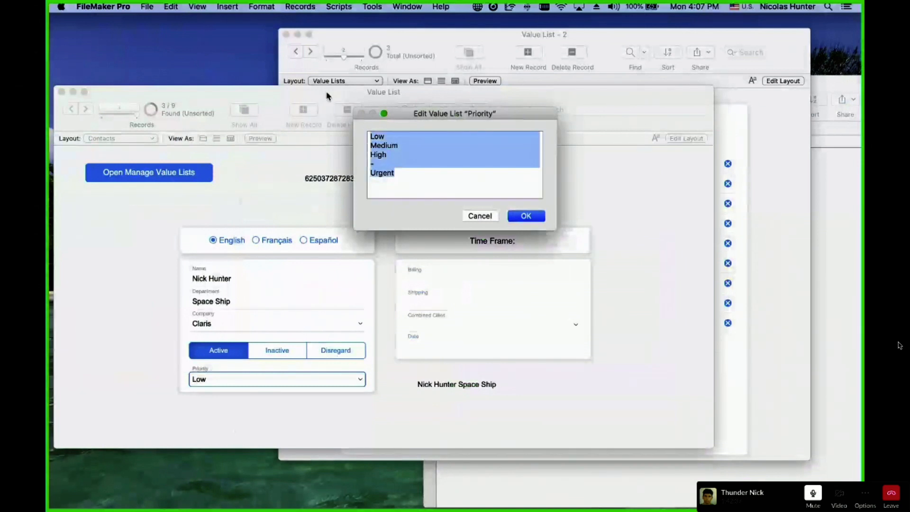
Cancel the Priority list edit unchanged, return to Browse mode, and display the Countries list items.
key("BackSpace")
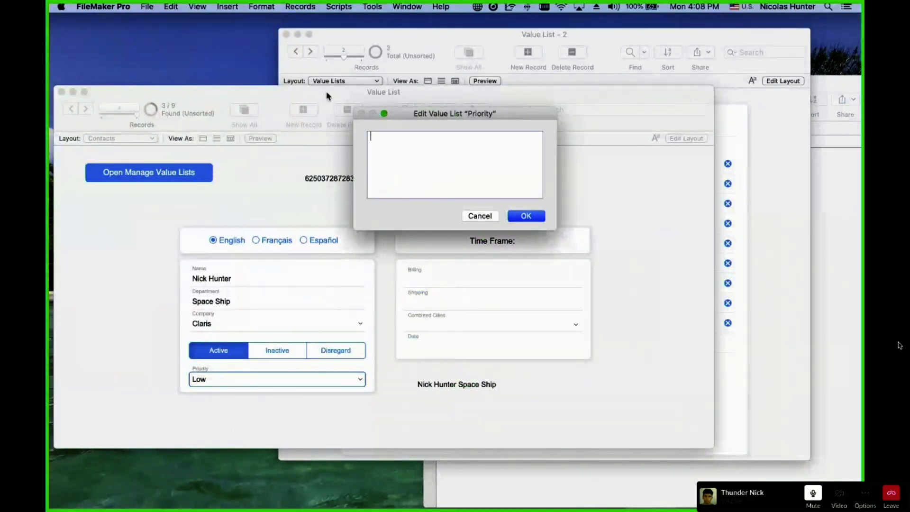
key("Escape")
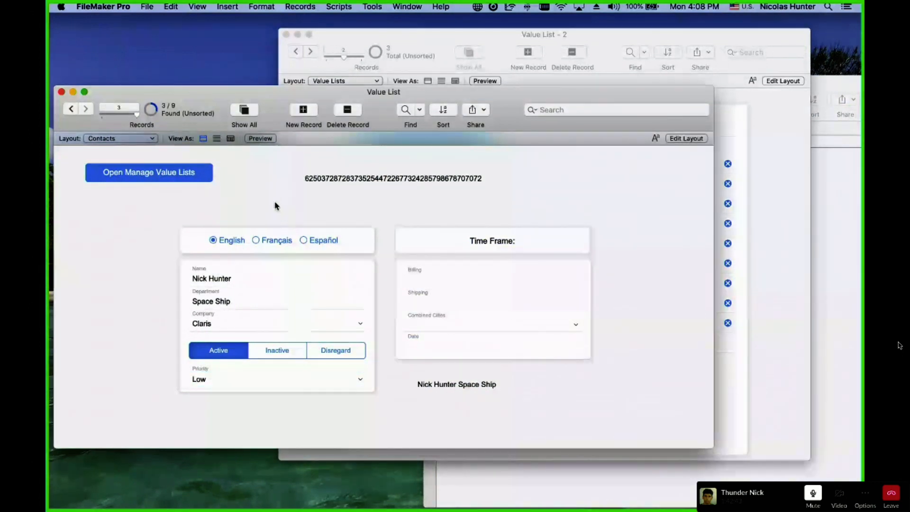
key("super+l")
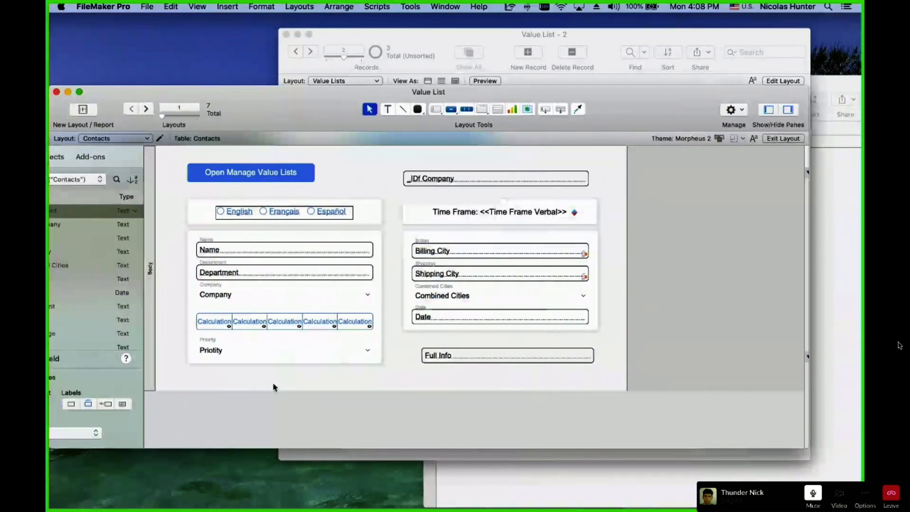
key("super+b")
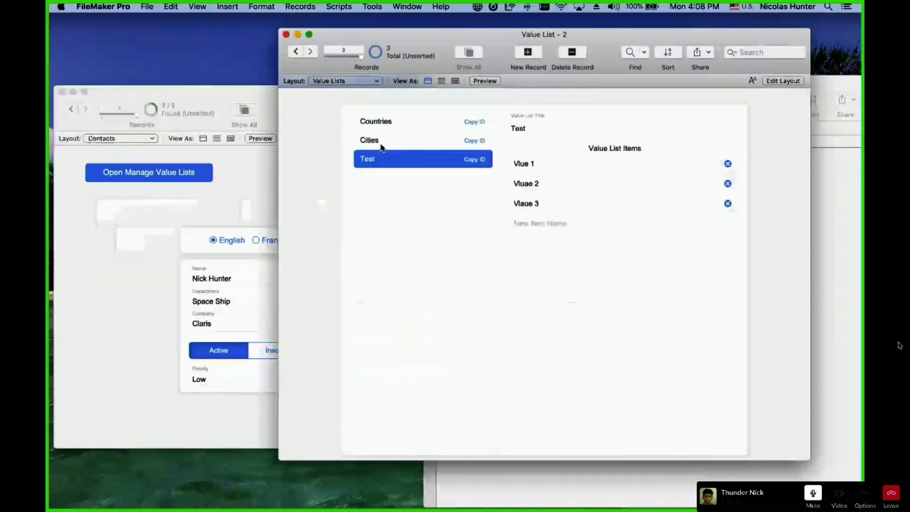
left_click(371, 122)
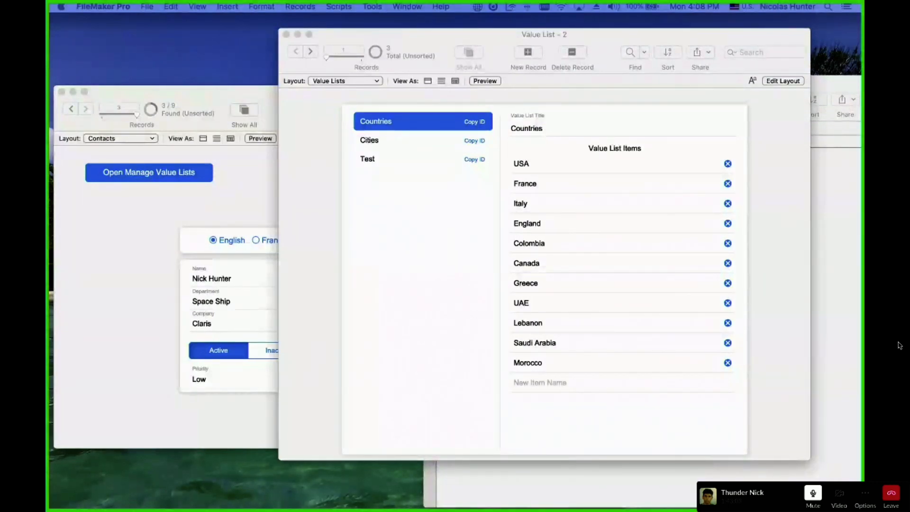
Add a '-' separator item after Morocco in the Countries value list.
left_click(377, 272)
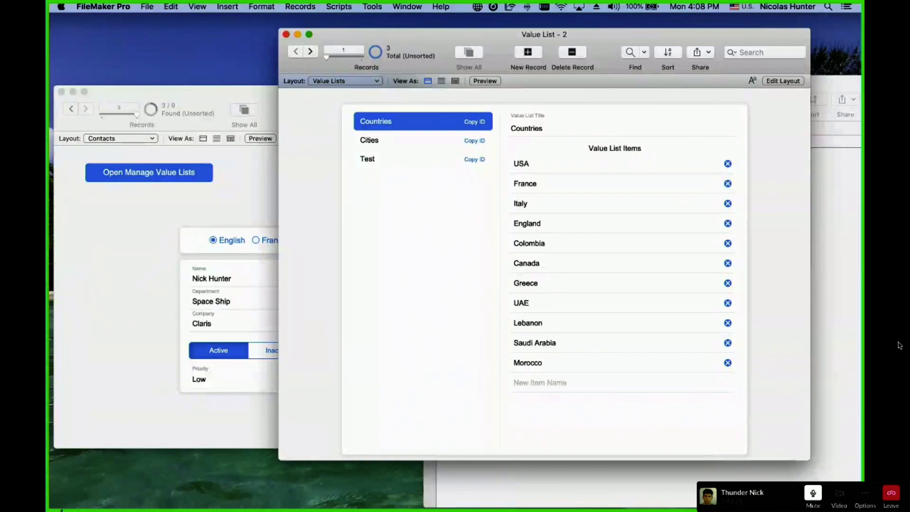
left_click(237, 394)
left_click(237, 380)
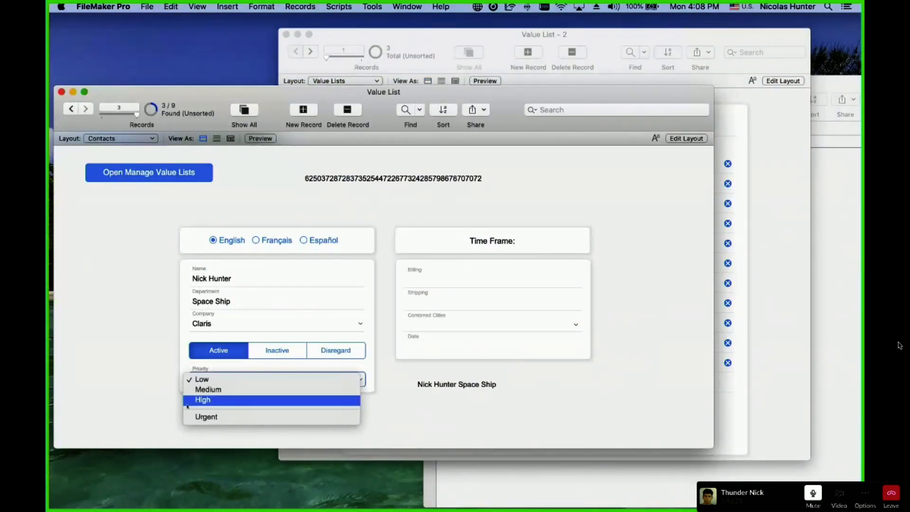
left_click(120, 364)
left_click(769, 385)
left_click(678, 390)
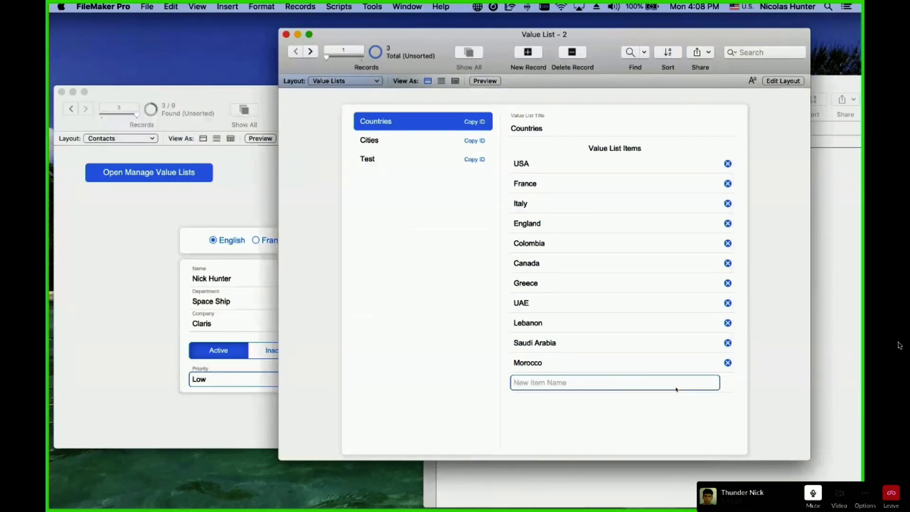
type("-")
left_click(644, 432)
Switch the main window back to the Companies layout.
left_click(155, 299)
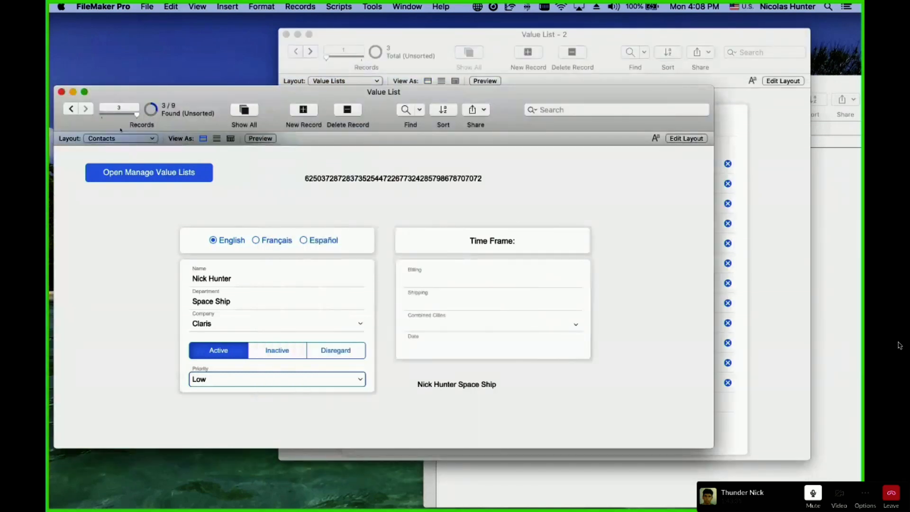
left_click(121, 138)
left_click(112, 155)
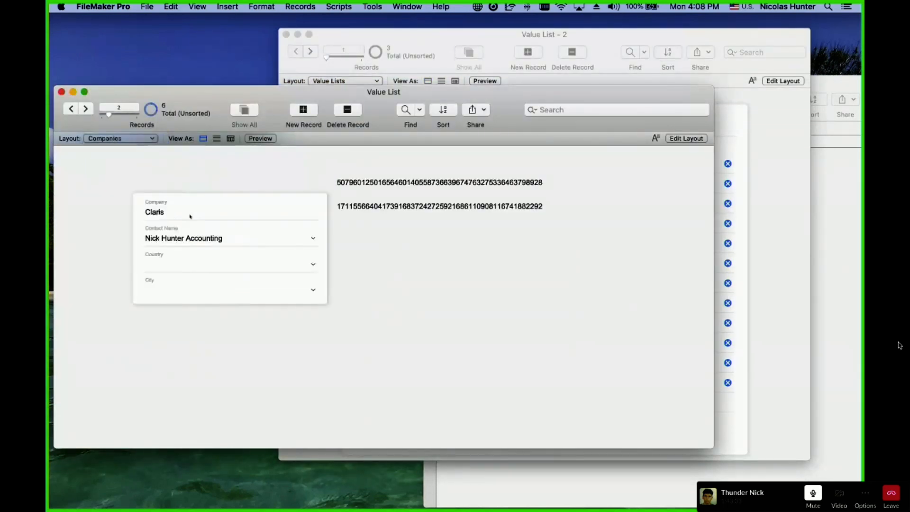
Check the Country and City pop-up choices on the Claris record, leaving both empty.
left_click(197, 268)
key("Tab")
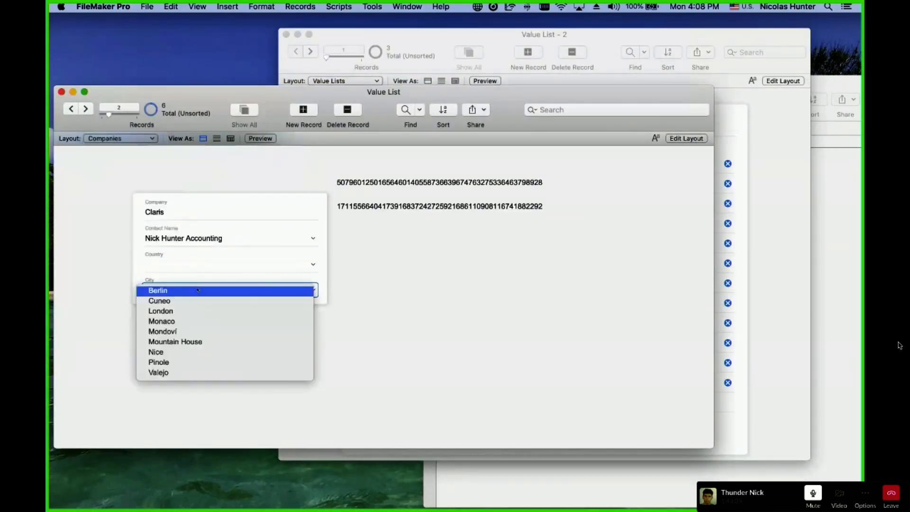
left_click(188, 264)
left_click(190, 267)
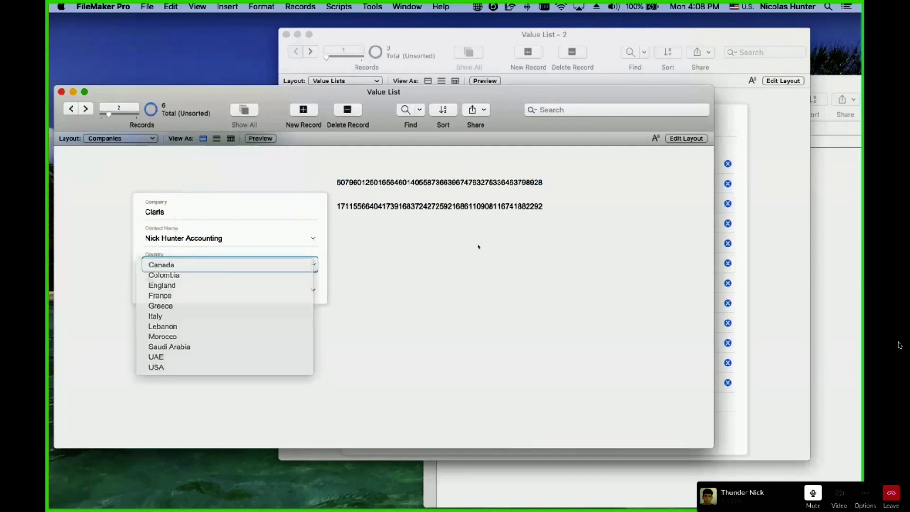
left_click(825, 315)
left_click(736, 34)
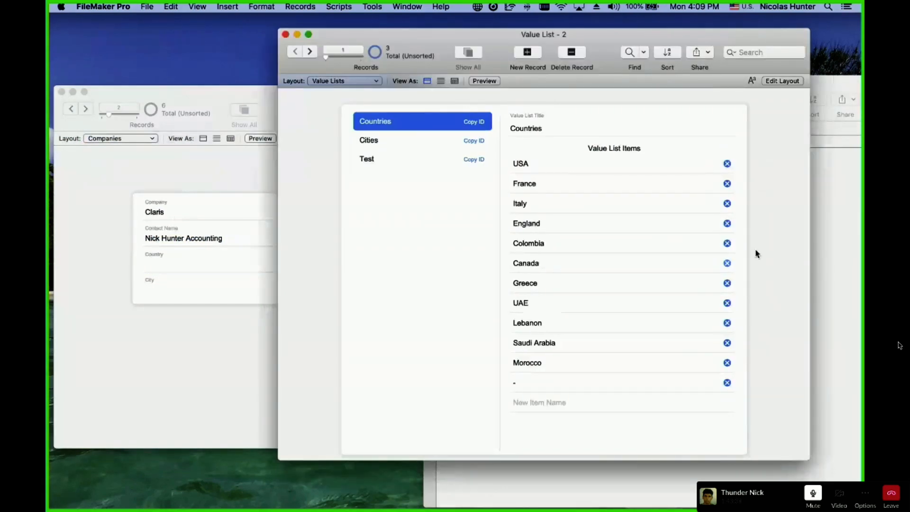
left_click(155, 378)
left_click(172, 295)
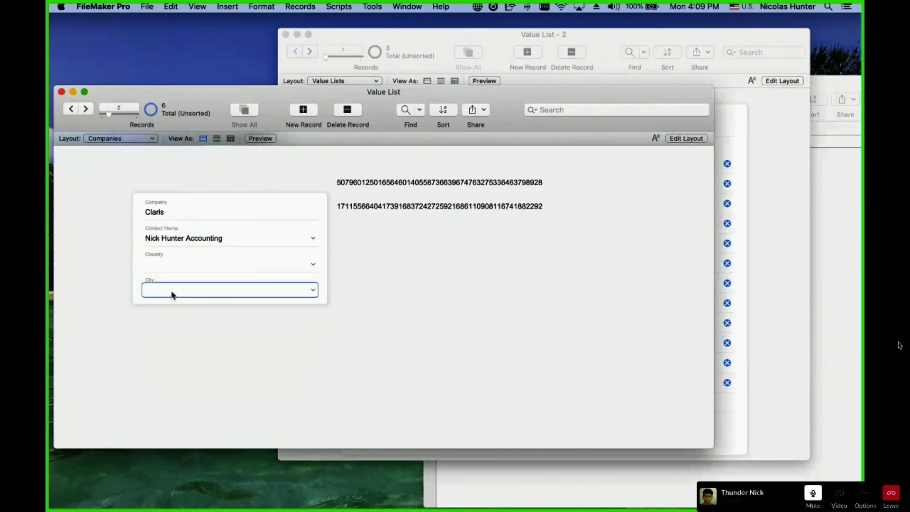
left_click(172, 271)
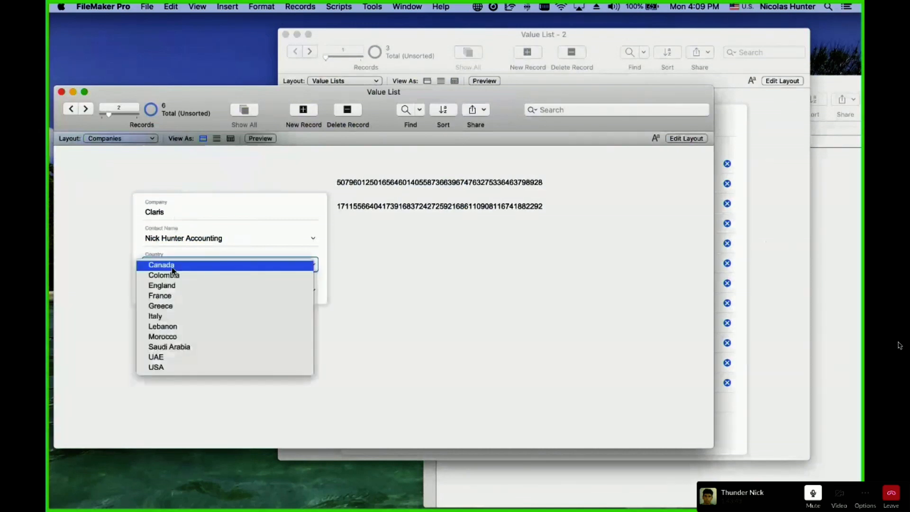
left_click(172, 269)
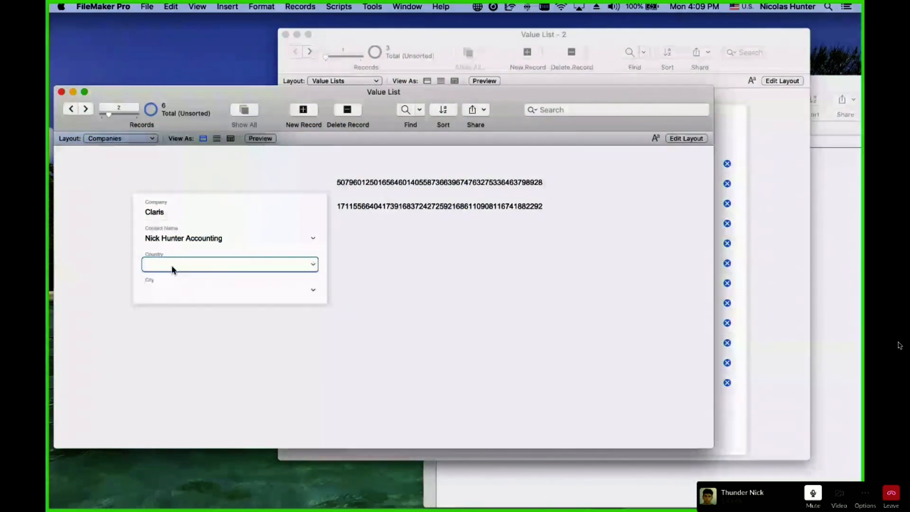
left_click(774, 267)
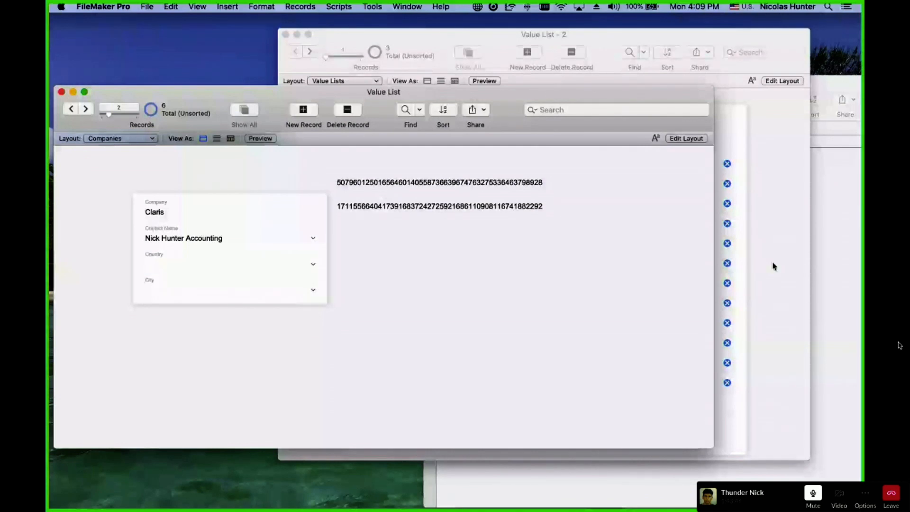
View the Cities and Test value list items, then open the relationships graph with Cmd+Shift+D.
left_click(773, 265)
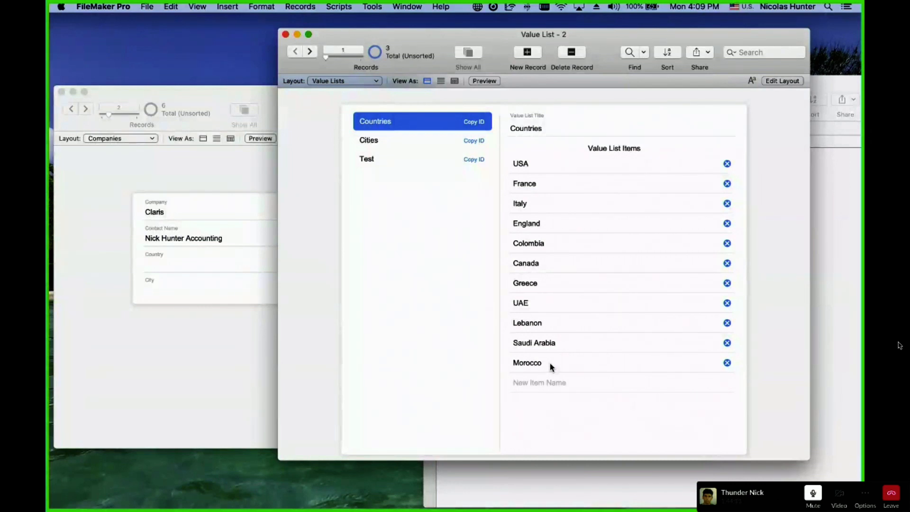
left_click(370, 140)
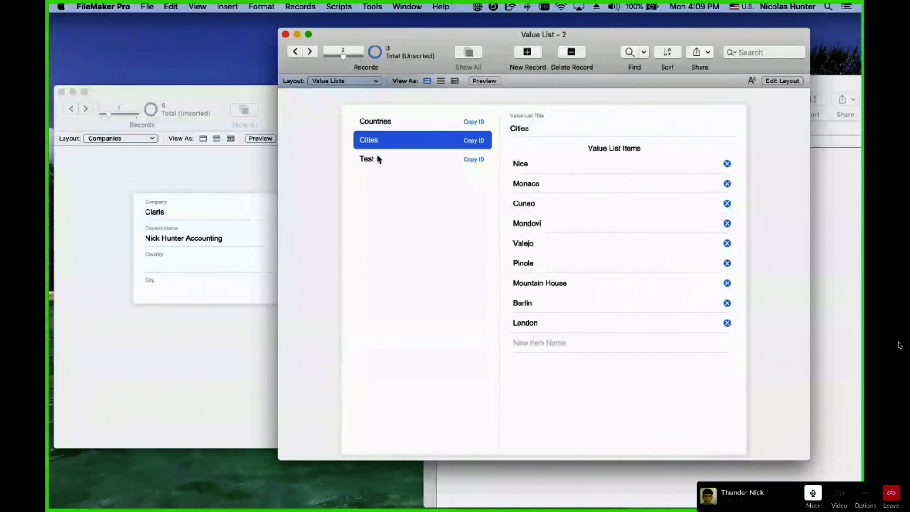
left_click(378, 158)
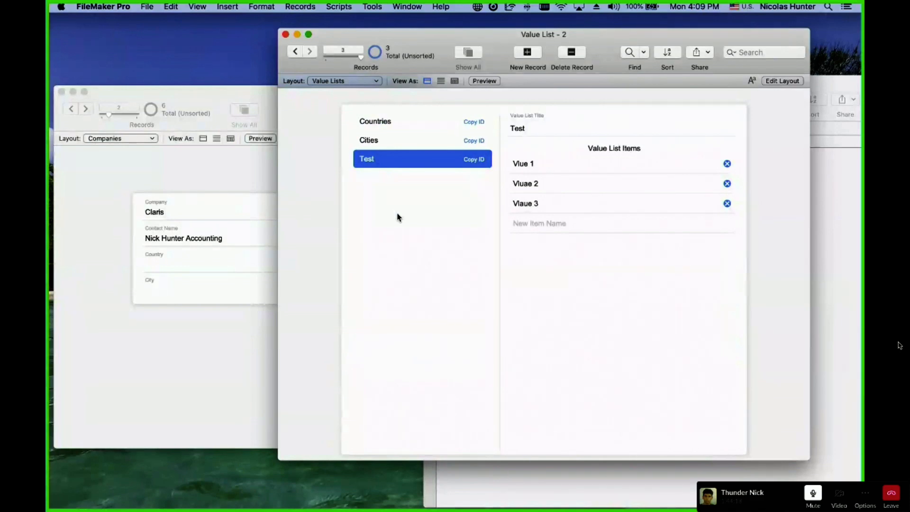
left_click(229, 183)
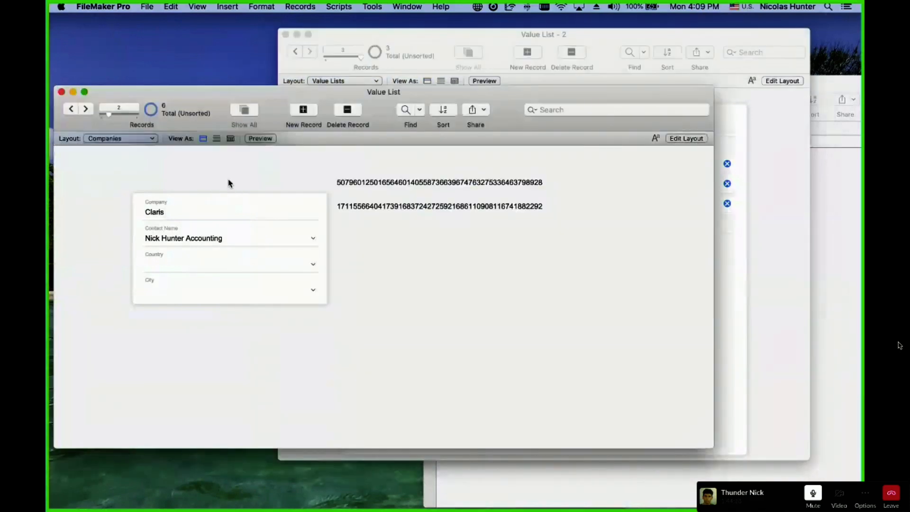
key("super+shift+d")
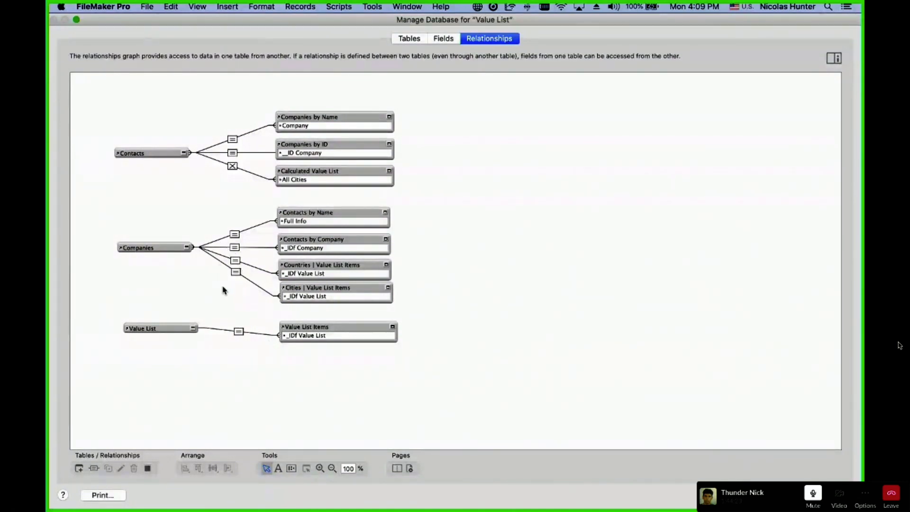
Select the Countries and Cities occurrences and the _link_City and _link_Country fields, then close Manage Database.
left_click_drag(463, 293, 319, 265)
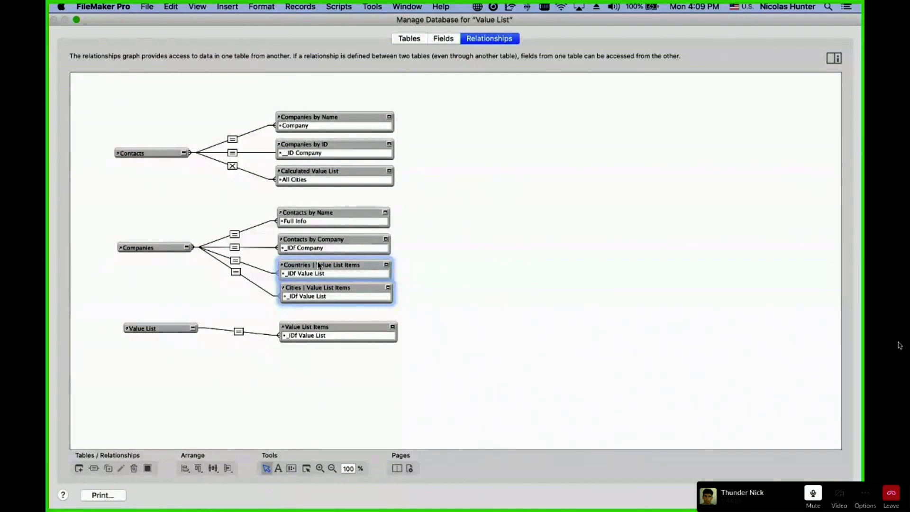
left_click(440, 38)
left_click(104, 99)
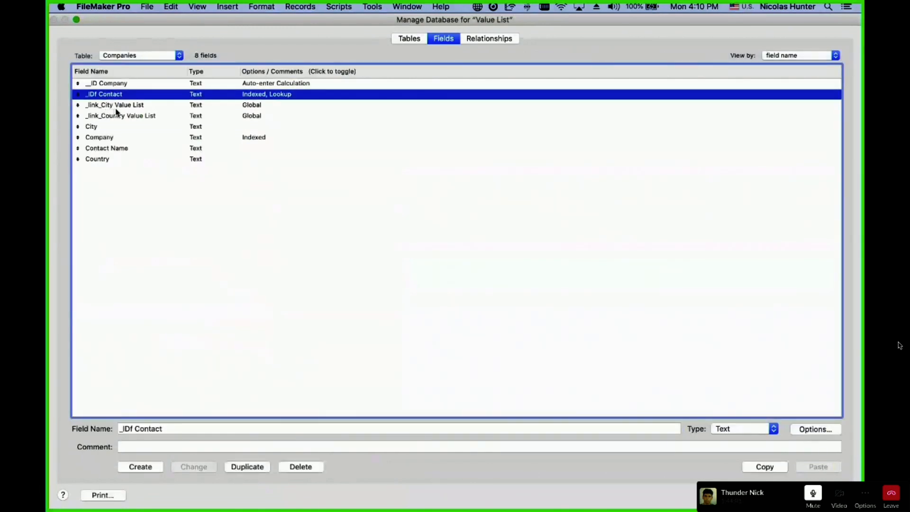
left_click(117, 108)
left_click(120, 117, "shift")
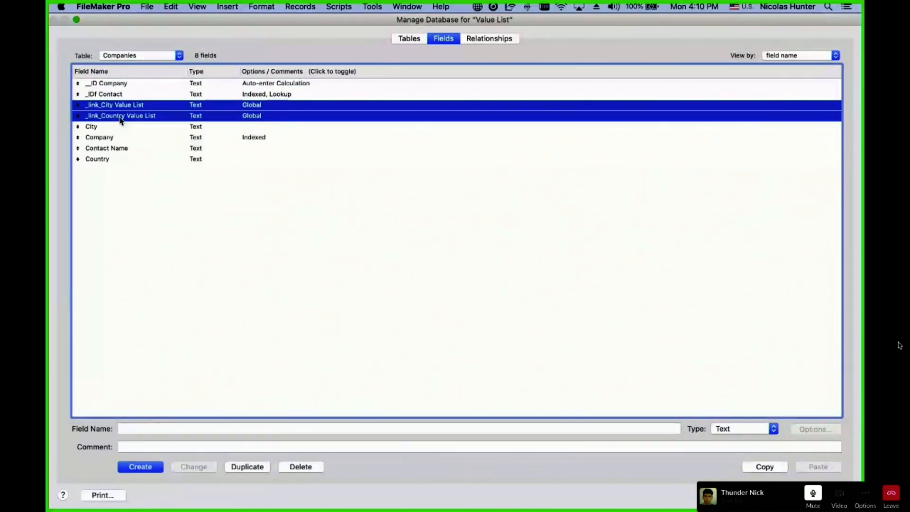
key("Return")
left_click(465, 206)
left_click(445, 183)
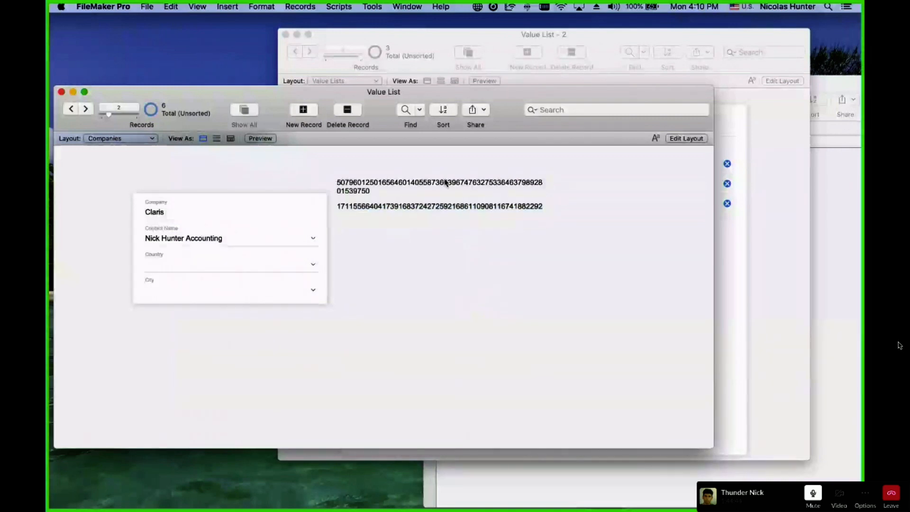
Select each long ID number on the Companies layout, then exit the Slack call's full screen.
left_click_drag(379, 191, 330, 181)
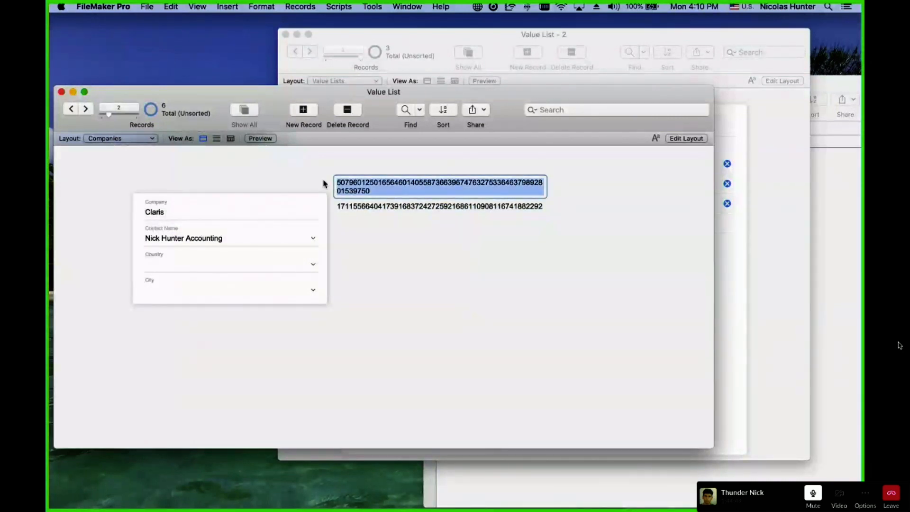
left_click(374, 212)
double_click(382, 209)
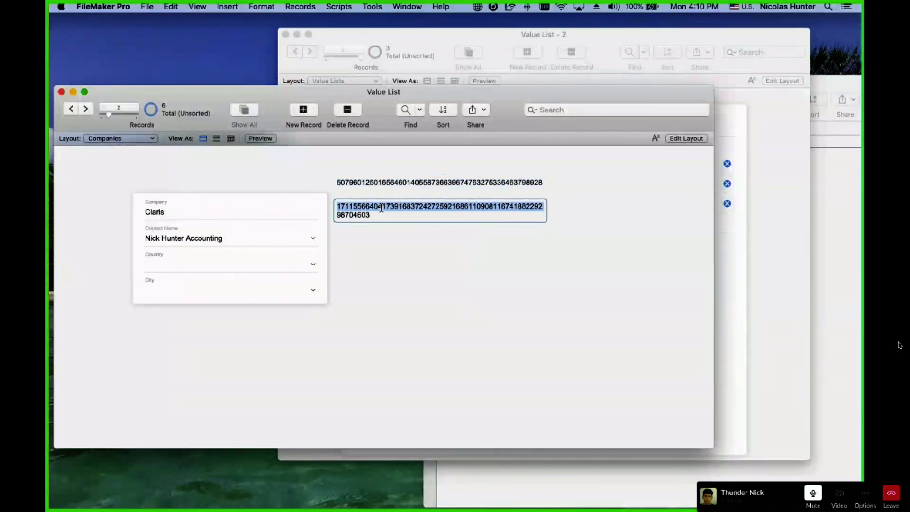
left_click(387, 237)
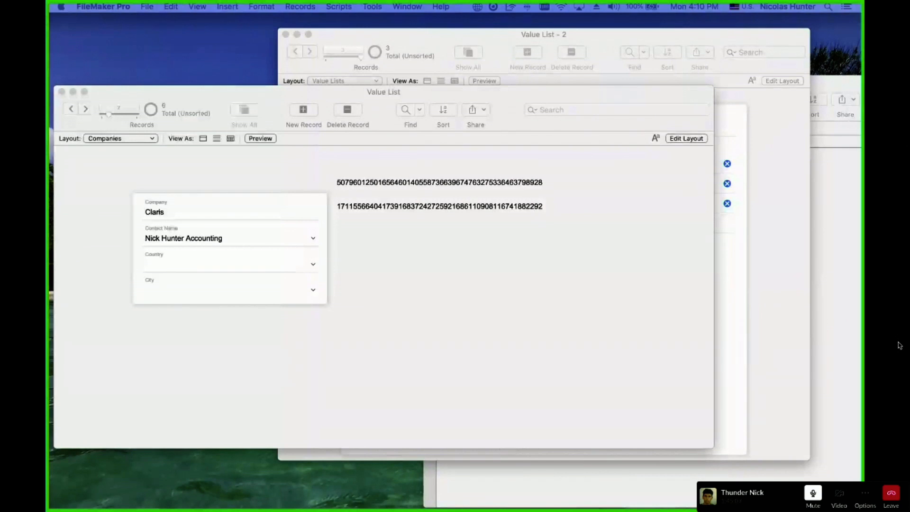
left_click(483, 184)
left_click_drag(482, 203, 482, 214)
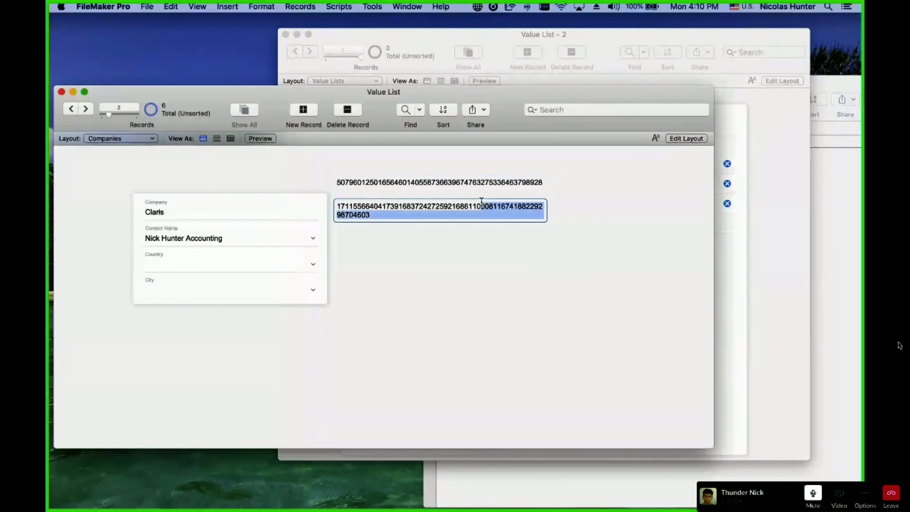
left_click(475, 241)
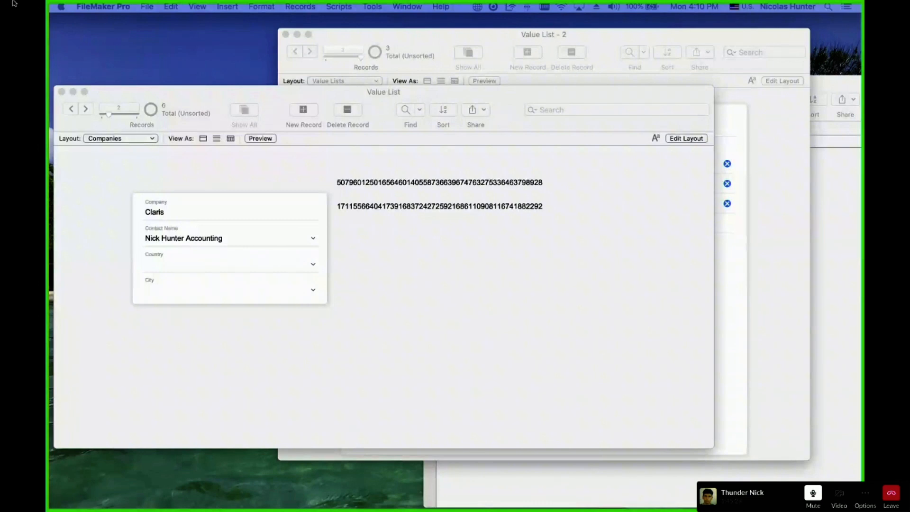
mouse_move(15, 3)
left_click(26, 19)
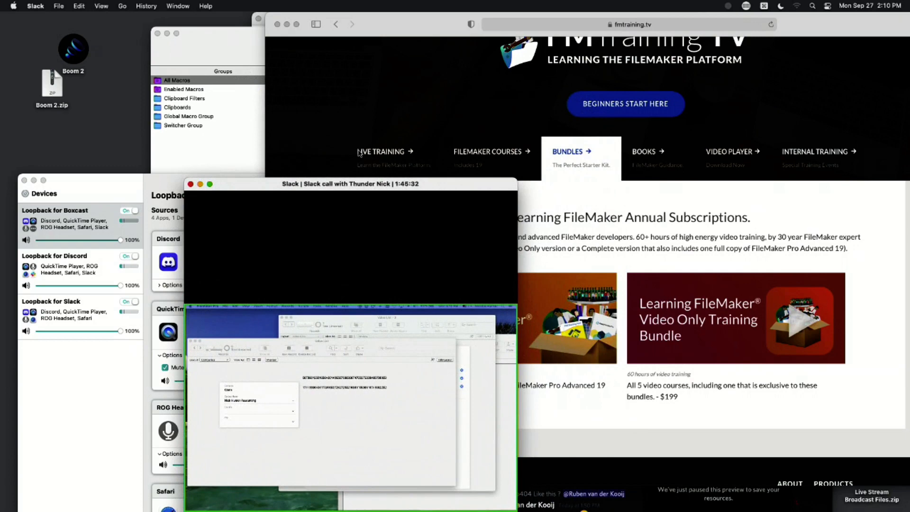
Show fmtraining.tv's Live Training broadcast schedule and drag the Safari and Slack windows aside.
left_click(239, 130)
left_click(908, 254)
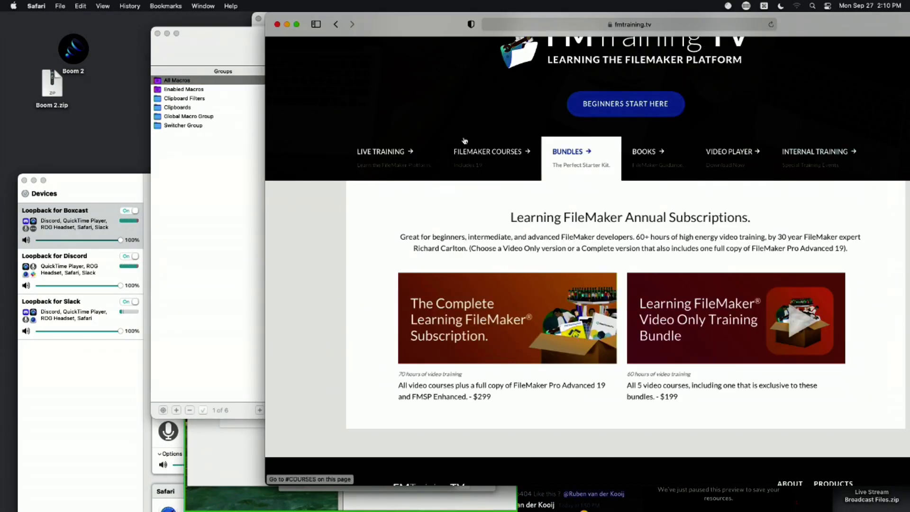
left_click(375, 153)
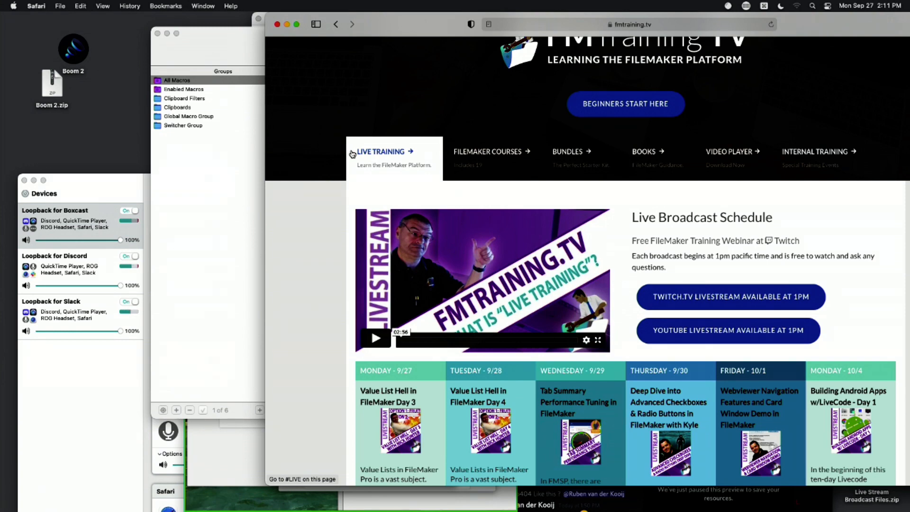
left_click_drag(858, 27, 429, 219)
left_click_drag(839, 78, 601, 80)
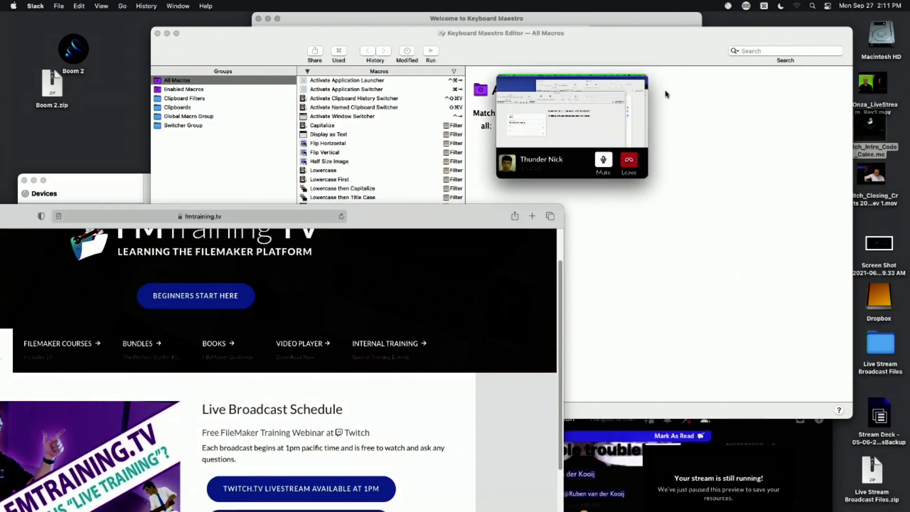
Play Twitch_Closing_Credits 2021 rev 1.mov full screen in QuickTime with the volume lowered slightly.
double_click(871, 174)
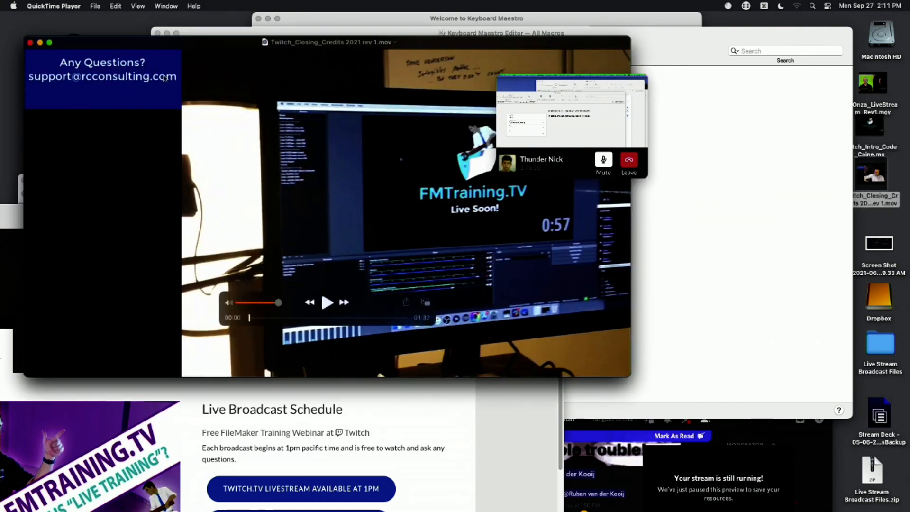
key("ctrl+super+f")
key("space")
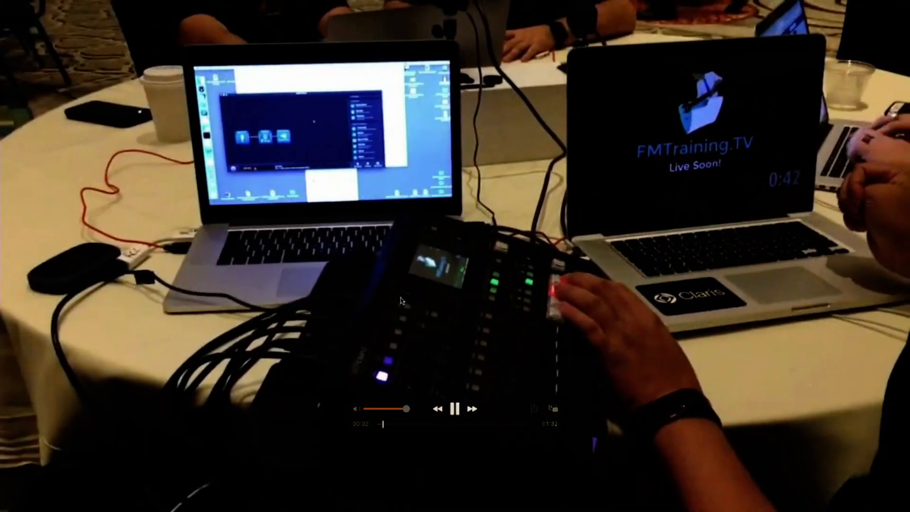
left_click_drag(406, 410, 396, 411)
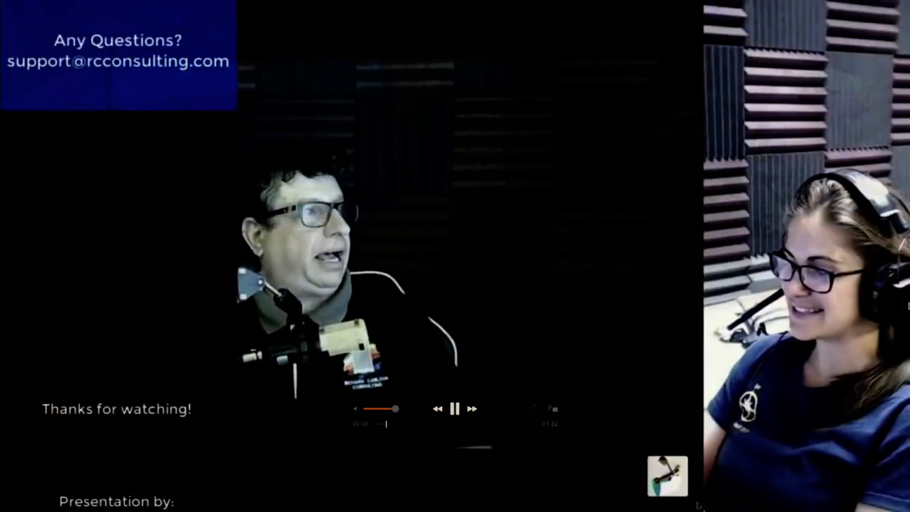